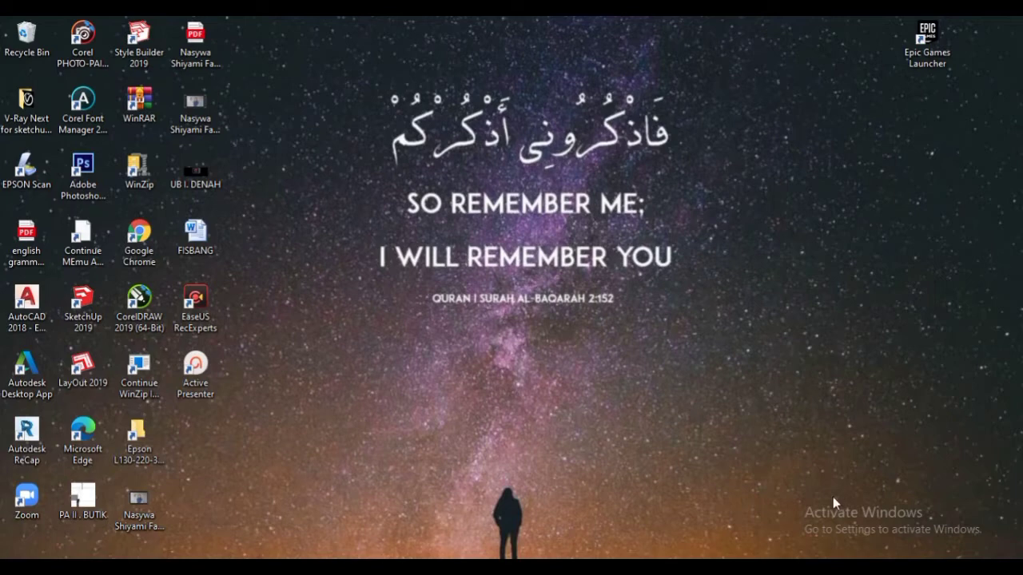
# - Launch AutoCAD 2018 and start a new blank drawing
pyautogui.doubleClick(7, 308)
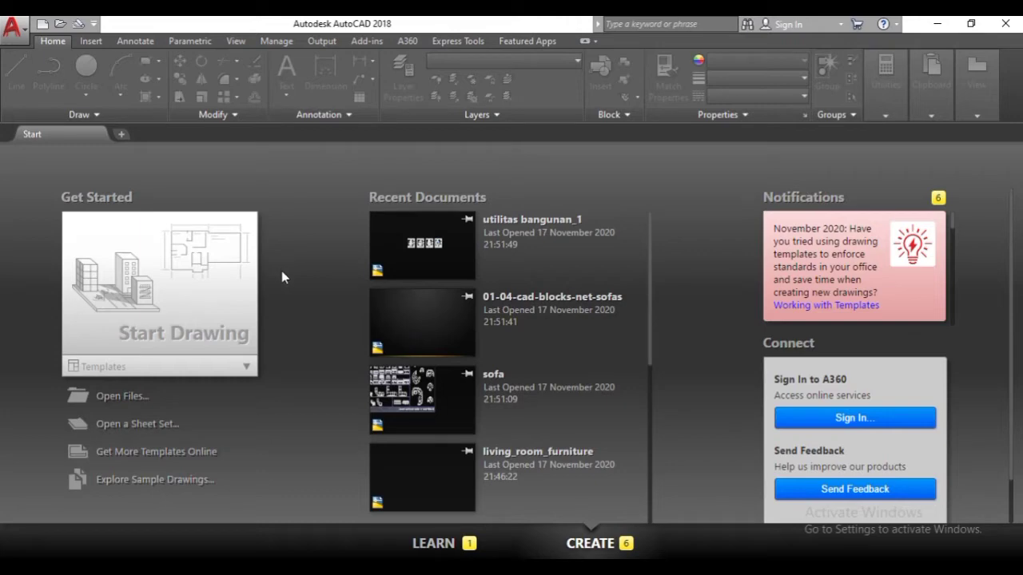
pyautogui.click(146, 338)
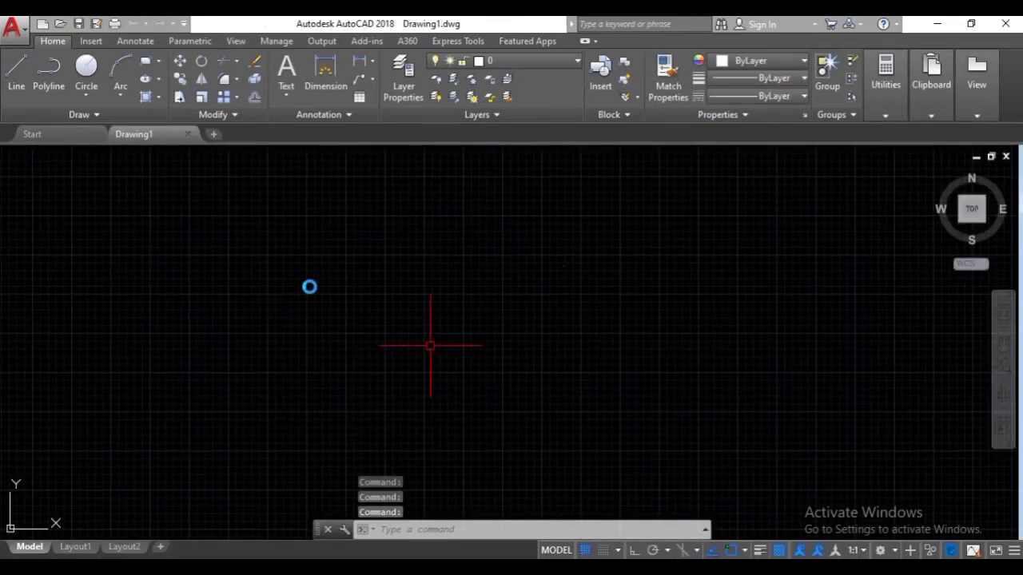
pyautogui.scroll(-5, 528, 317)
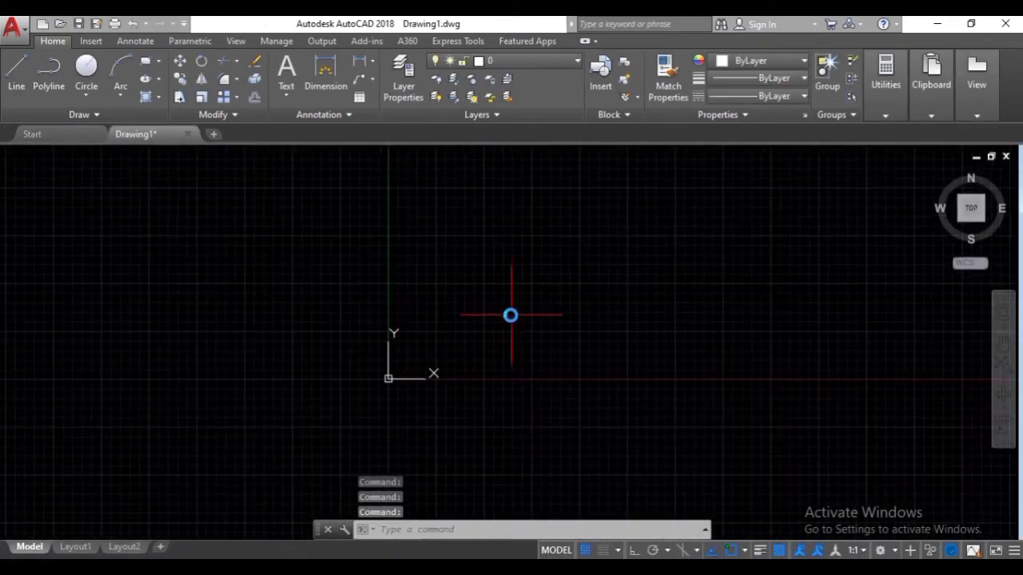
pyautogui.moveTo(499, 367)
pyautogui.mouseDown(button='middle')
pyautogui.moveTo(277, 316)
pyautogui.moveTo(362, 393)
pyautogui.mouseUp(button='middle')
pyautogui.scroll(2, 277, 315)
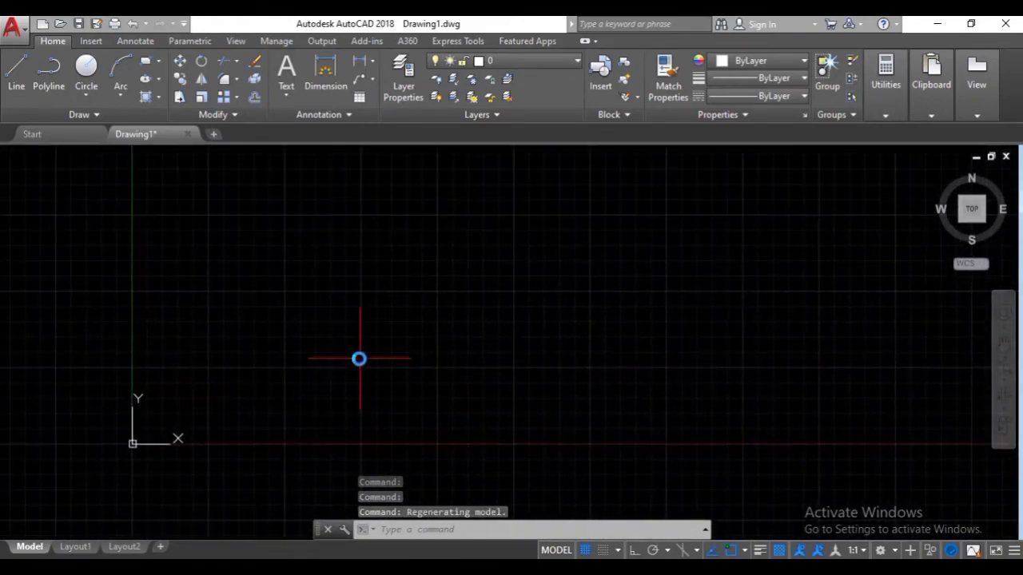
pyautogui.moveTo(359, 359)
pyautogui.mouseDown(button='middle')
pyautogui.moveTo(322, 388)
pyautogui.moveTo(348, 369)
pyautogui.mouseUp(button='middle')
pyautogui.scroll(-2, 348, 372)
pyautogui.scroll(2, 352, 368)
pyautogui.scroll(-2, 352, 368)
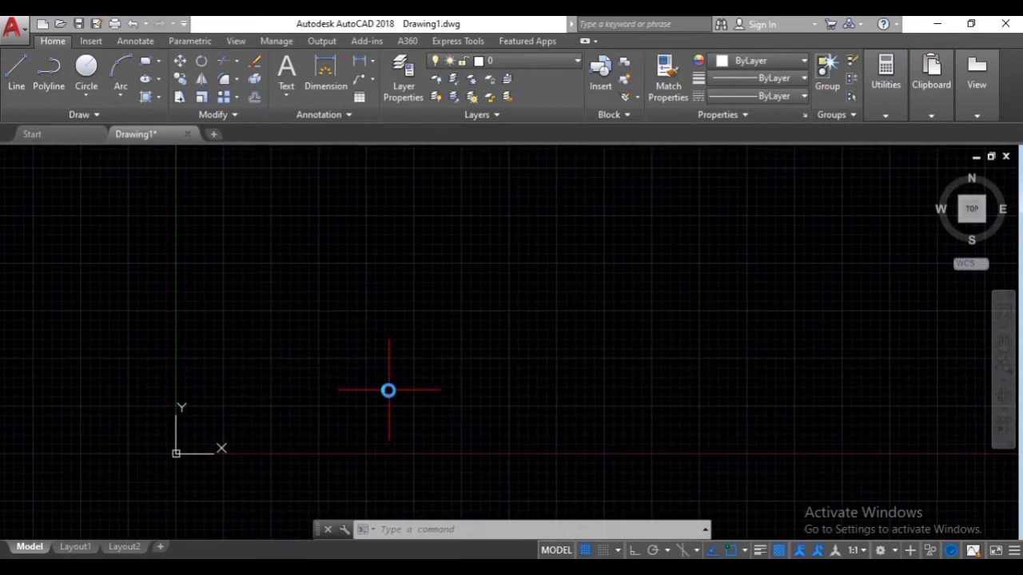
# - Configure the drawing units with a length precision of 0.0 and an insertion scale of Centimeters
pyautogui.write('u')
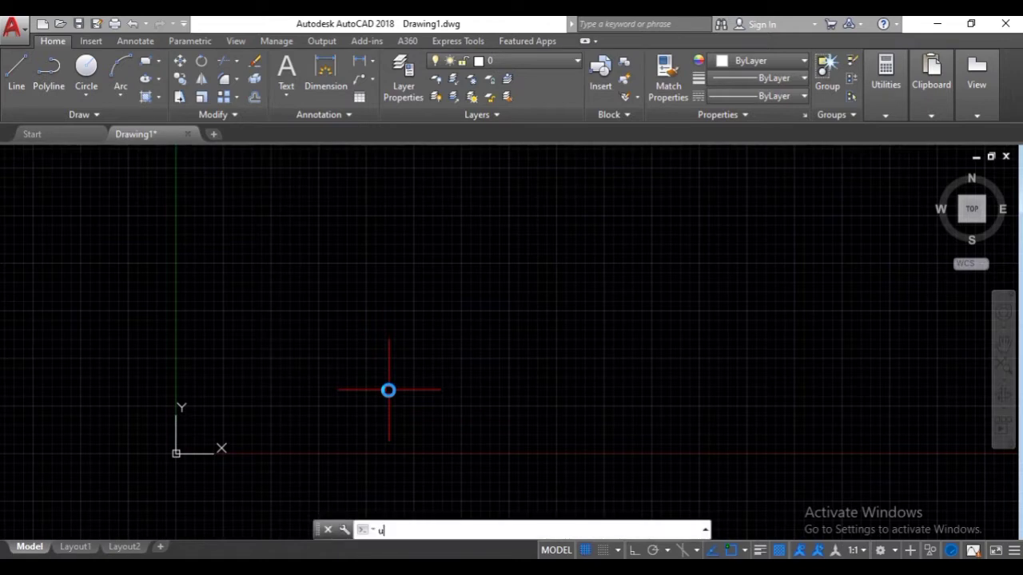
pyautogui.write('n')
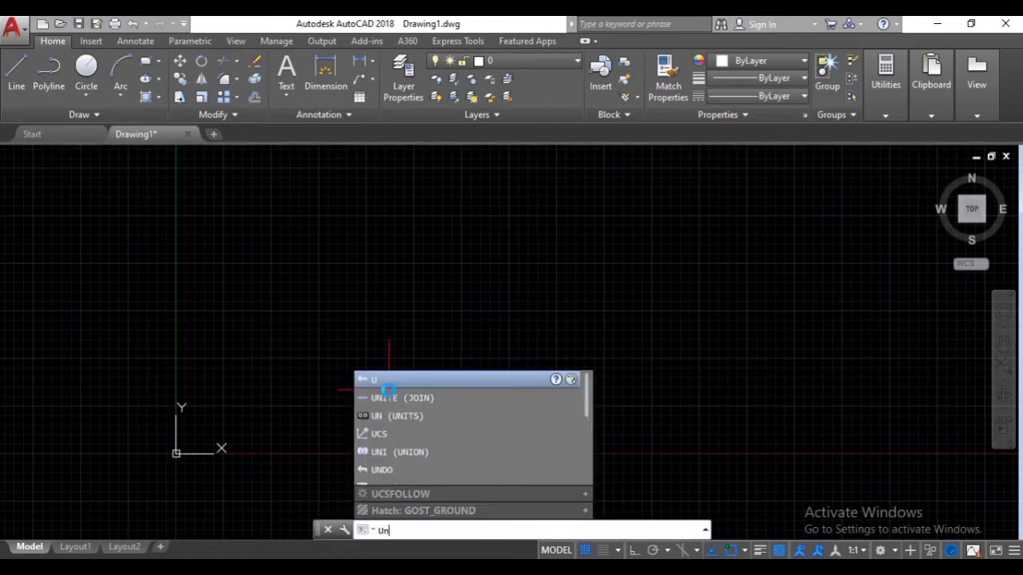
pyautogui.press('Return')
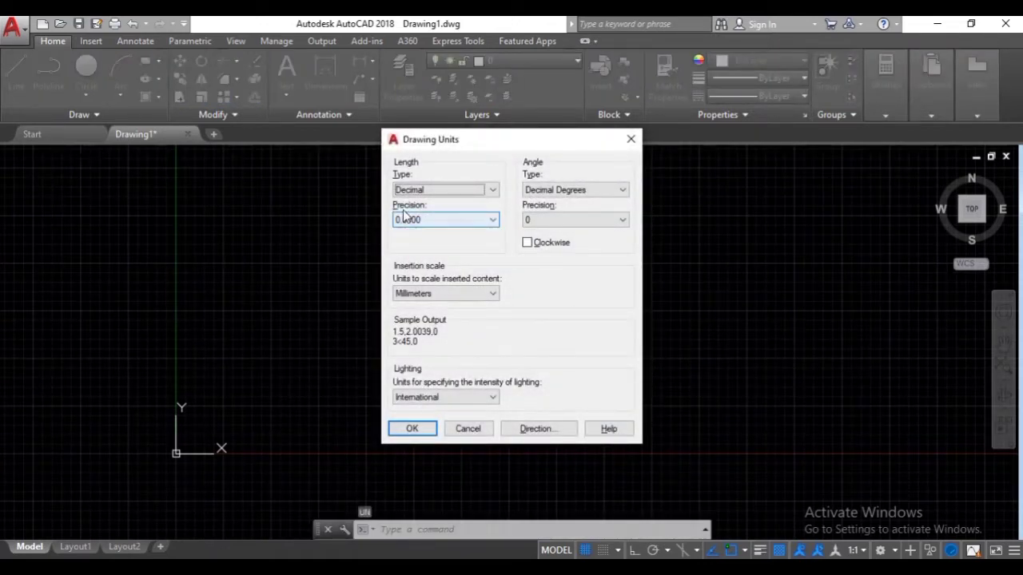
pyautogui.click(448, 229)
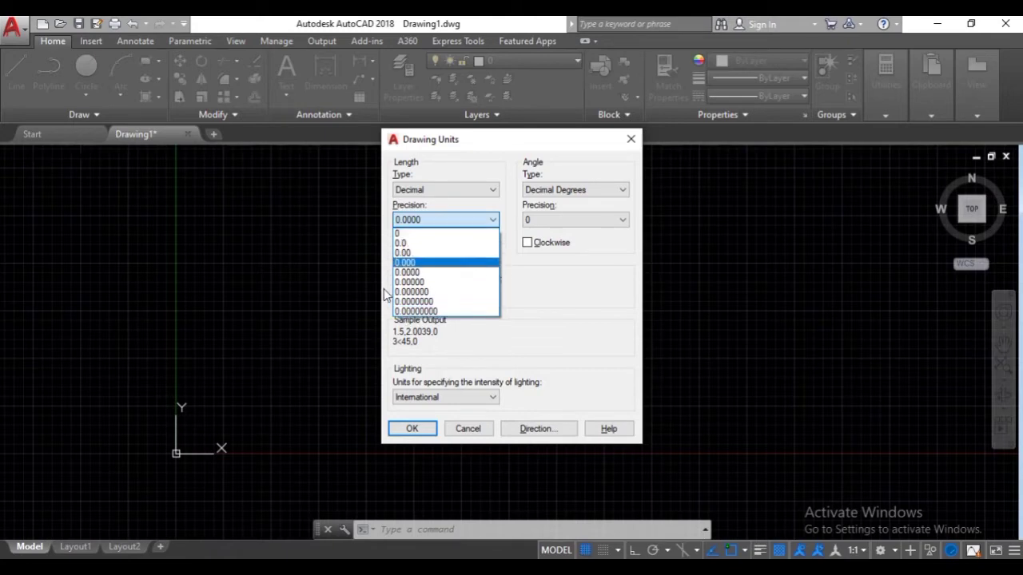
pyautogui.click(421, 243)
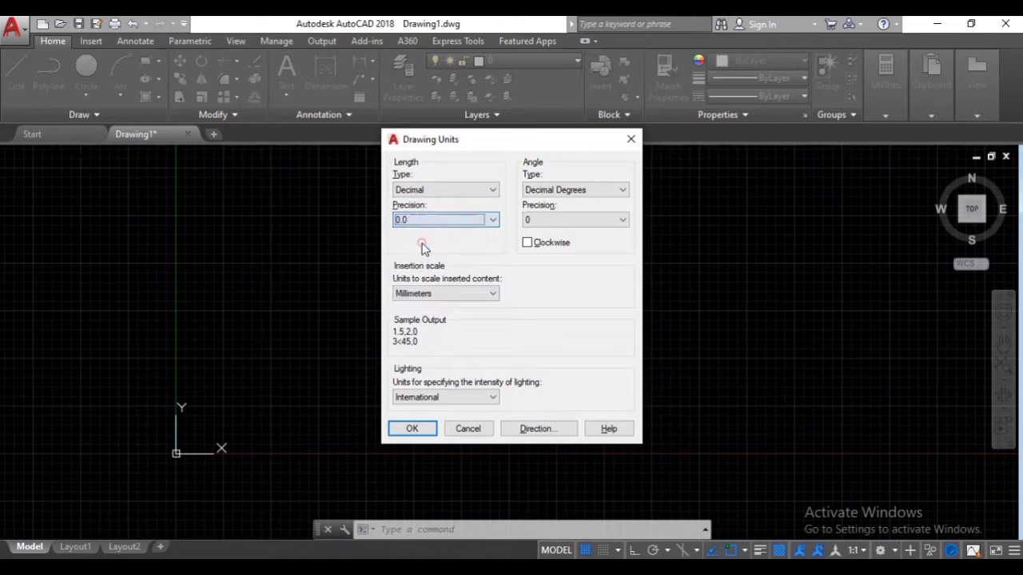
pyautogui.click(431, 295)
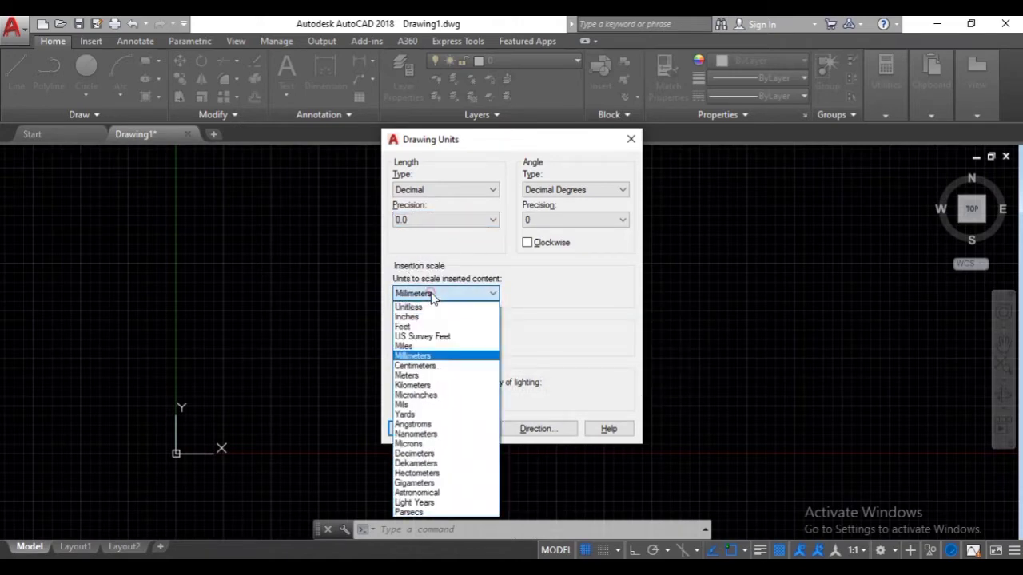
pyautogui.click(448, 365)
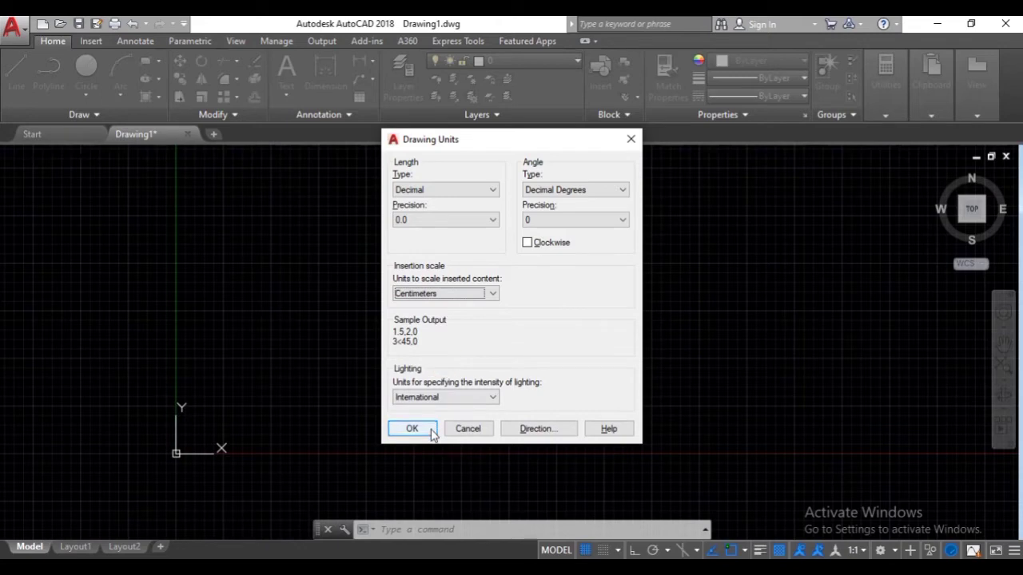
pyautogui.click(412, 429)
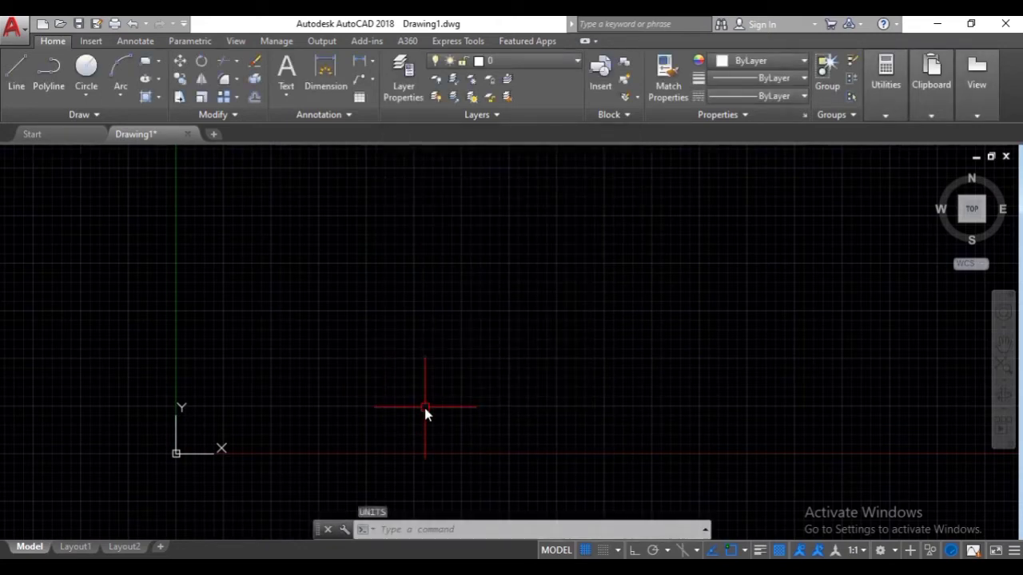
# - Review the additional polar tracking angles and the object snap modes in the drafting settings, and accept them
pyautogui.write('DS')
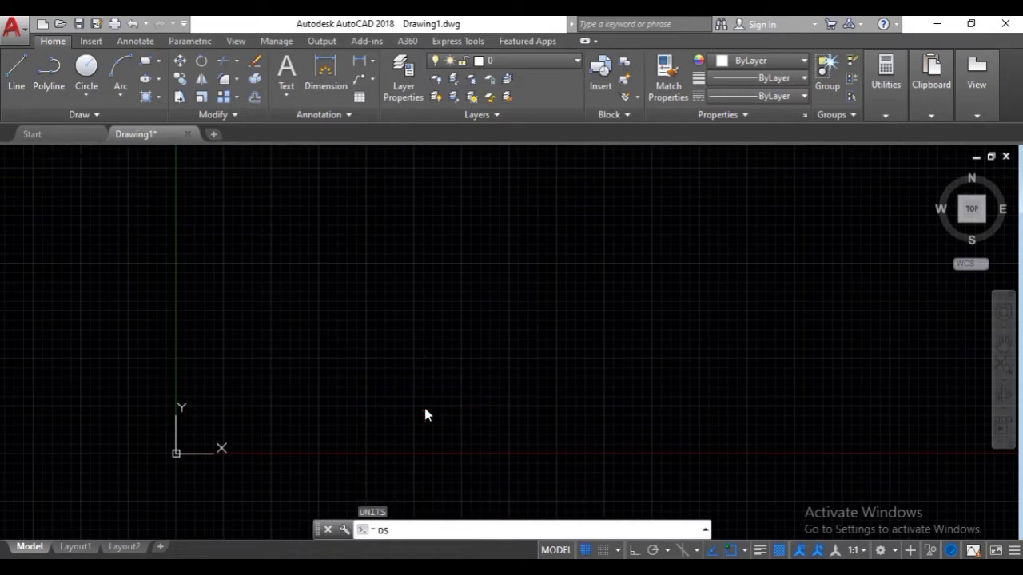
pyautogui.press('Return')
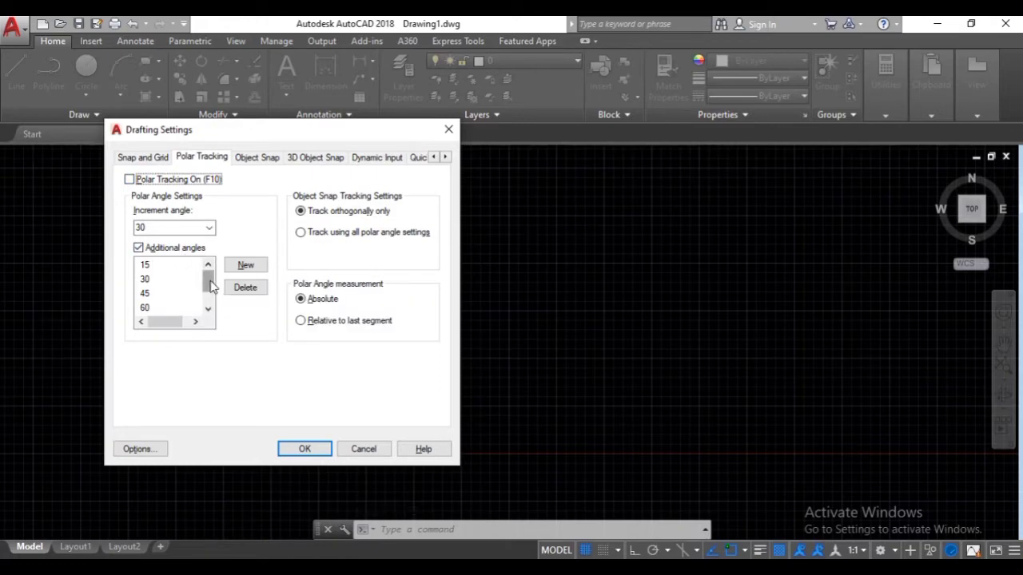
pyautogui.moveTo(207, 276); pyautogui.dragTo(213, 297)
pyautogui.scroll(2, 166, 284)
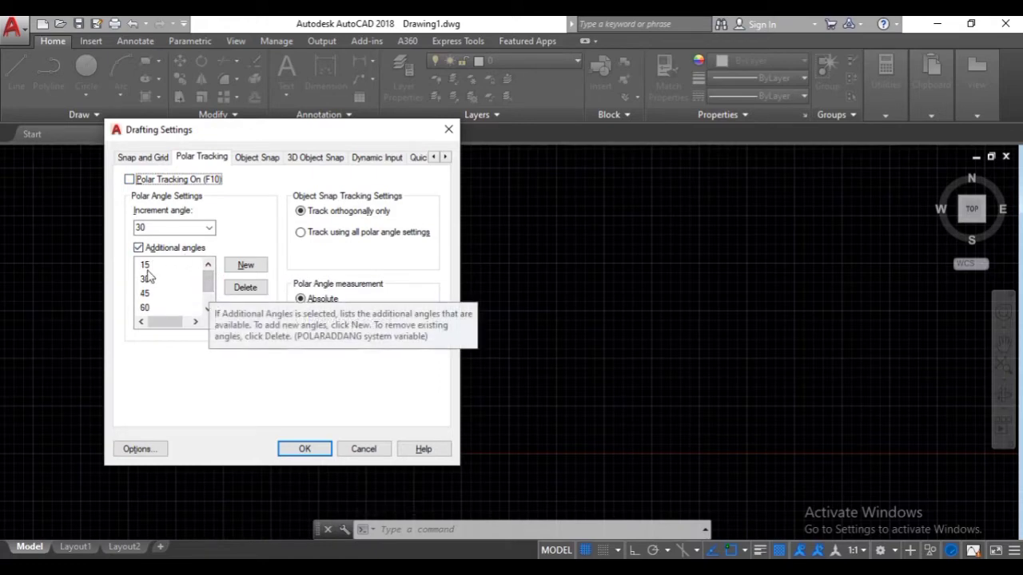
pyautogui.click(145, 266)
pyautogui.click(146, 278)
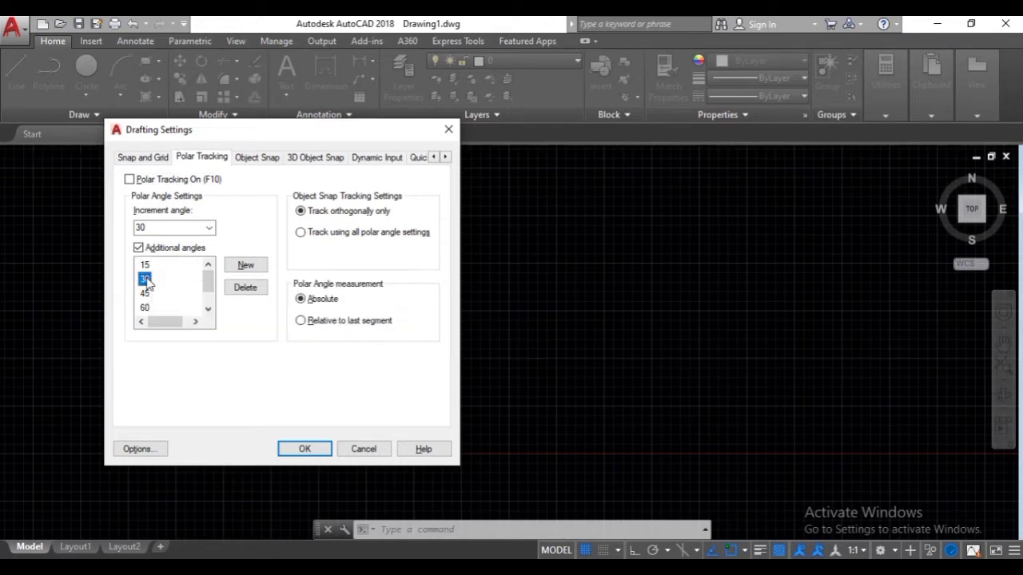
pyautogui.click(145, 293)
pyautogui.scroll(-1, 152, 293)
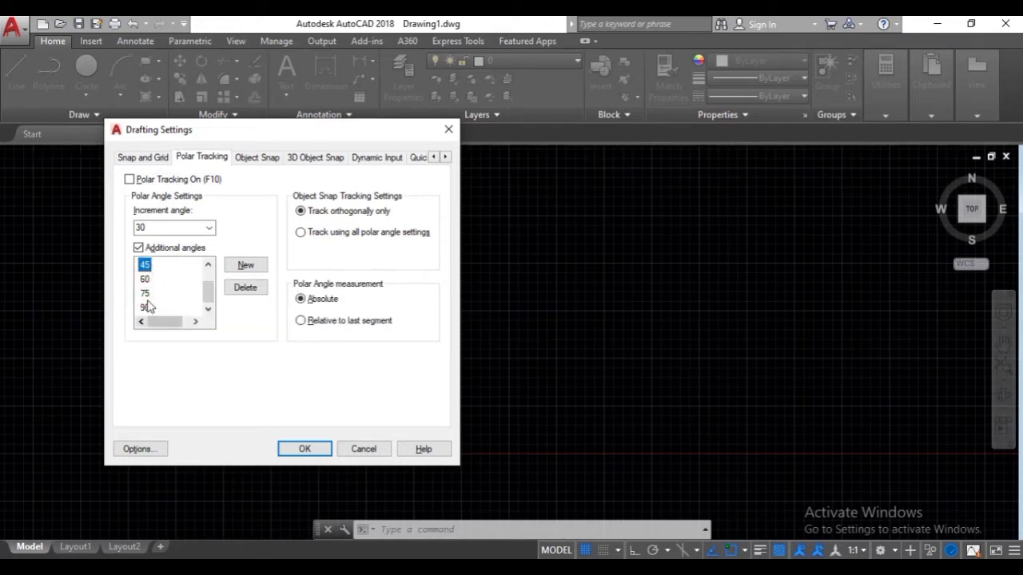
pyautogui.click(259, 158)
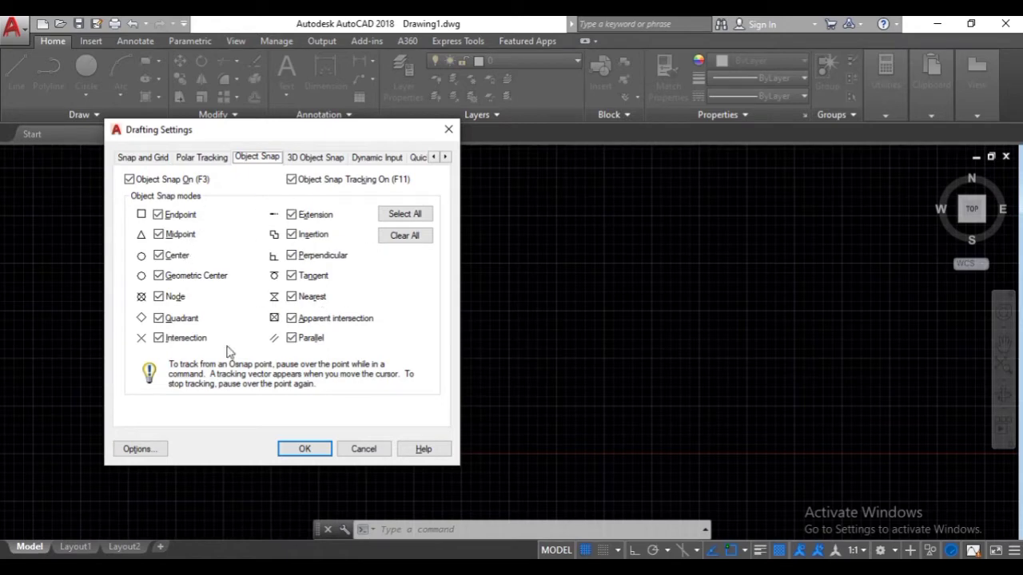
pyautogui.click(305, 449)
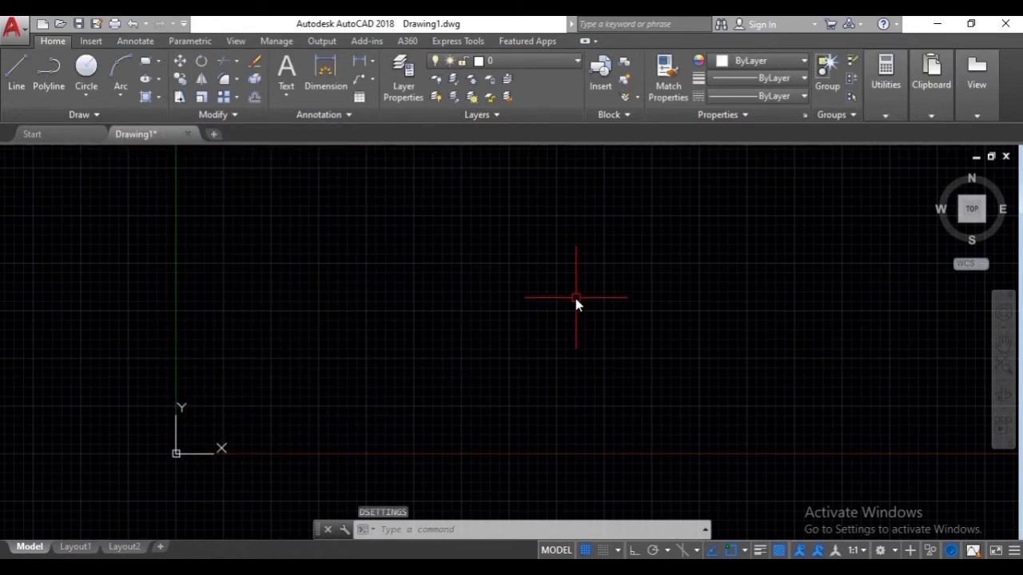
# - Set the default file save format to AutoCAD 2013/LT2013 Drawing (*.dwg) in the options and apply it
pyautogui.write('OP')
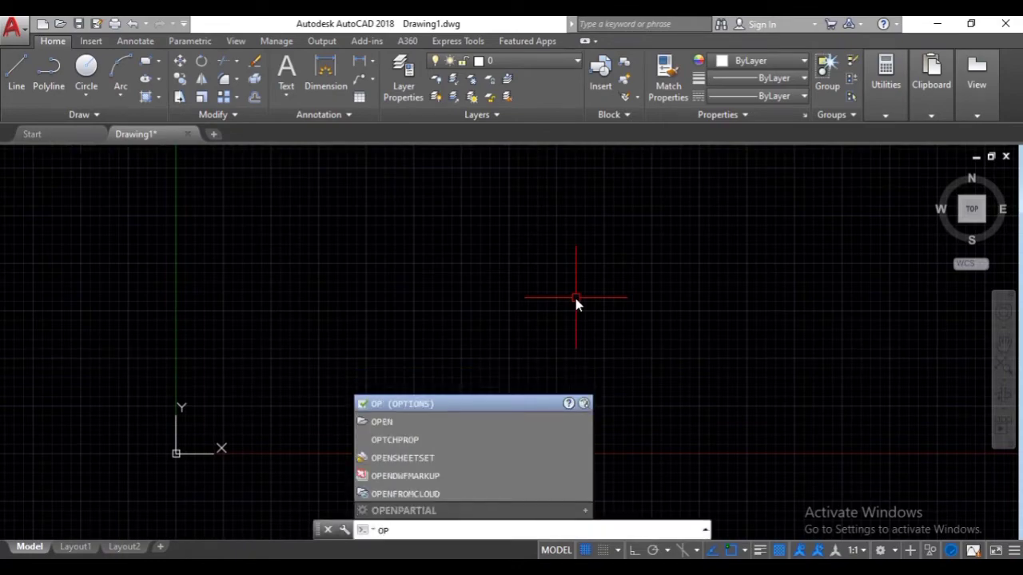
pyautogui.press('Return')
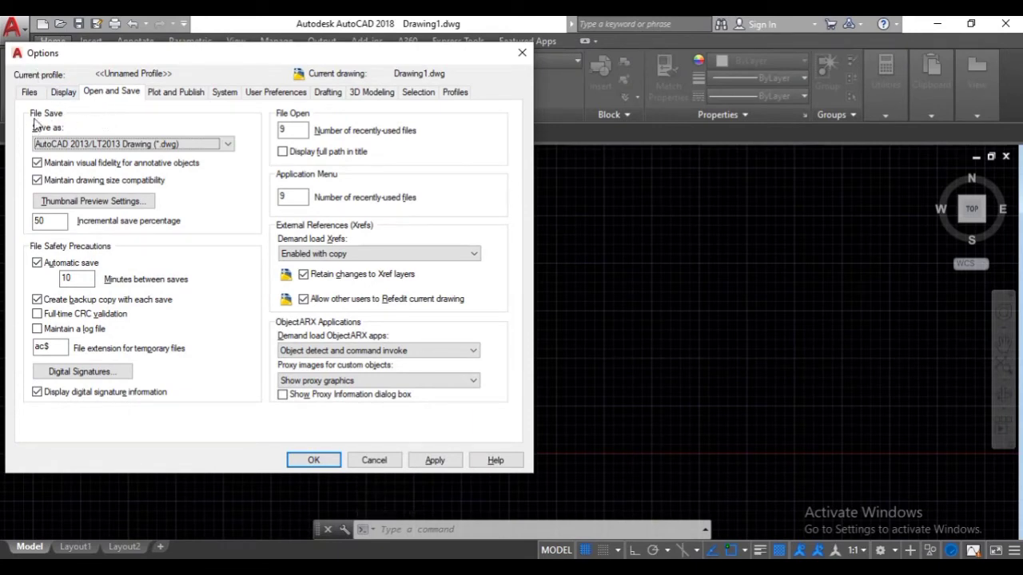
pyautogui.click(55, 144)
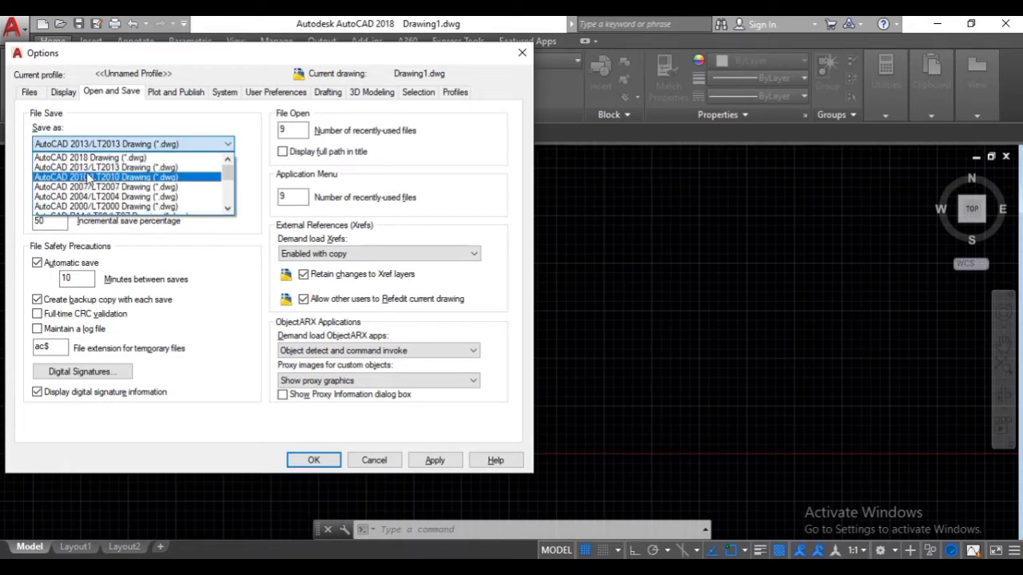
pyautogui.scroll(-3, 86, 198)
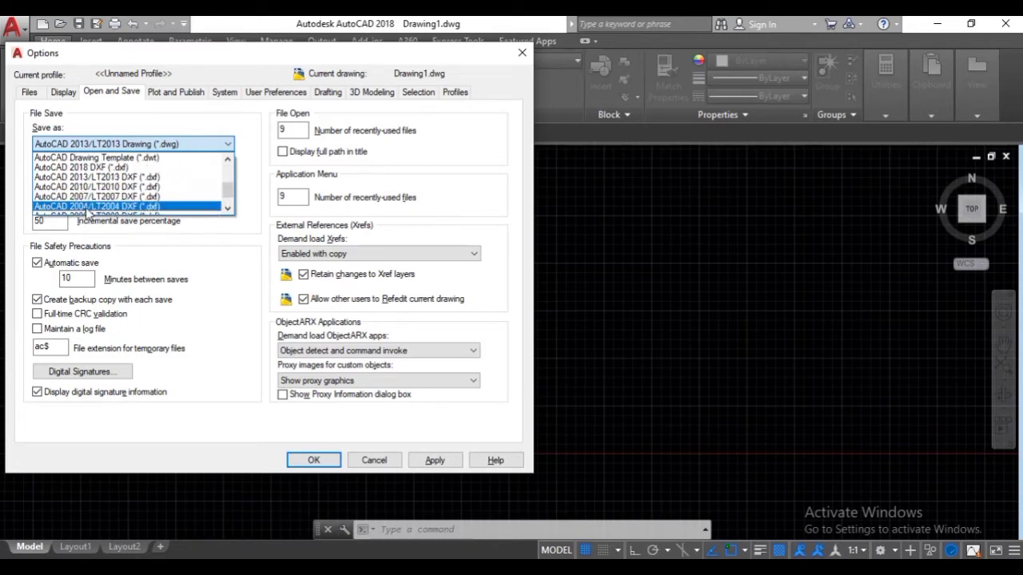
pyautogui.scroll(3, 87, 200)
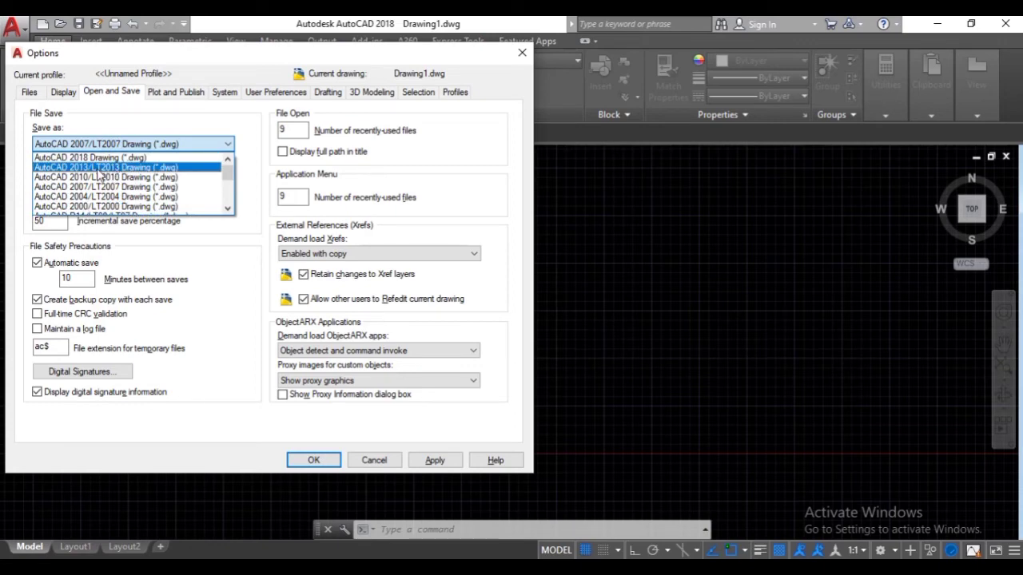
pyautogui.click(99, 168)
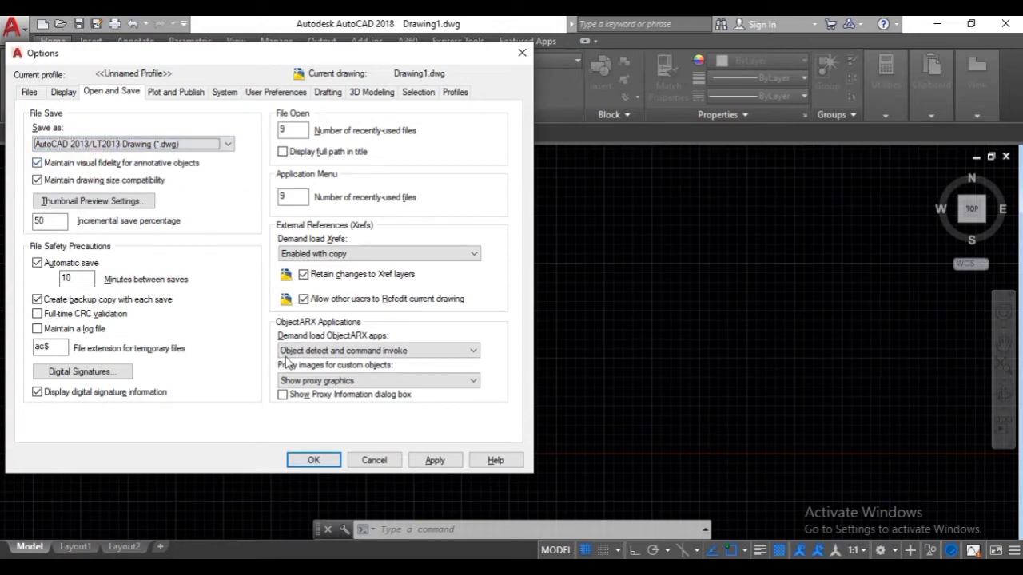
pyautogui.click(424, 461)
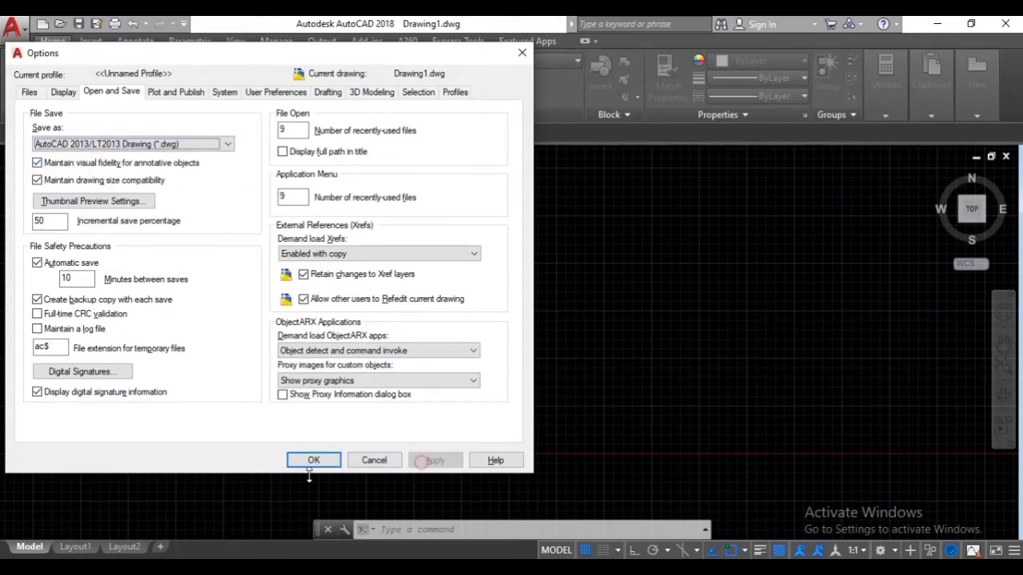
pyautogui.click(312, 463)
pyautogui.scroll(-4, 369, 385)
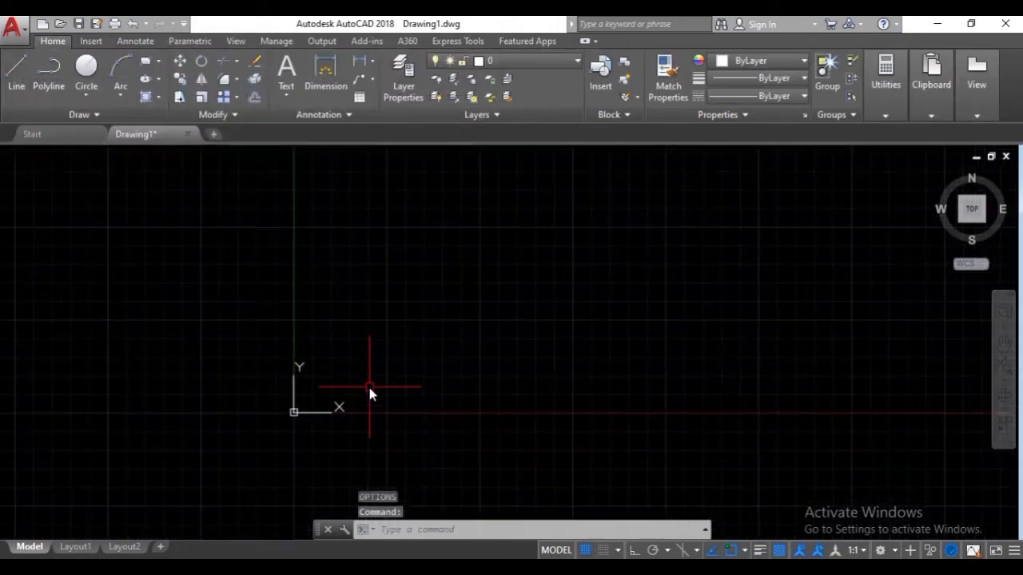
pyautogui.scroll(4, 369, 385)
pyautogui.moveTo(359, 334); pyautogui.dragTo(226, 361, button='middle')
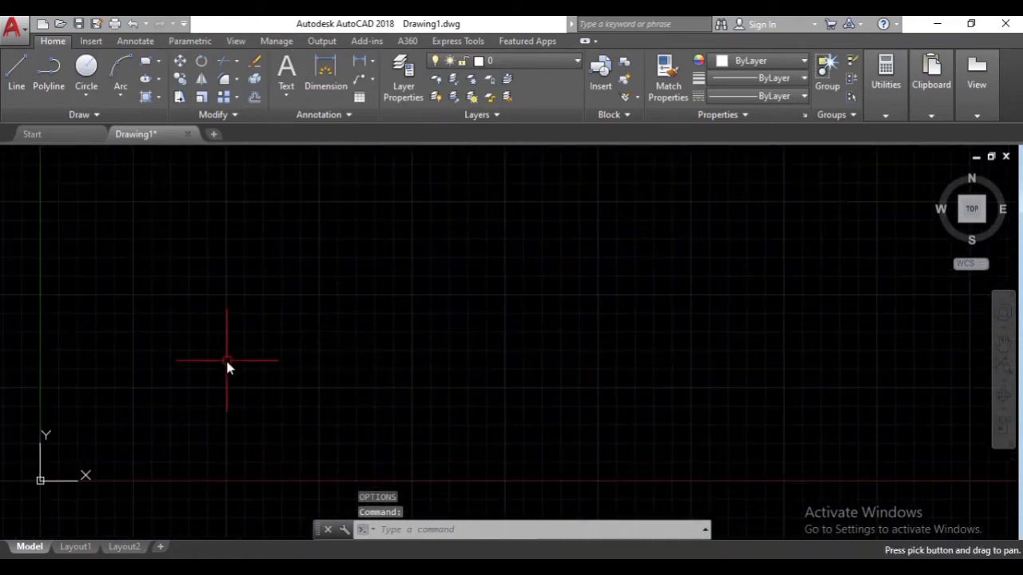
pyautogui.scroll(-4, 183, 334)
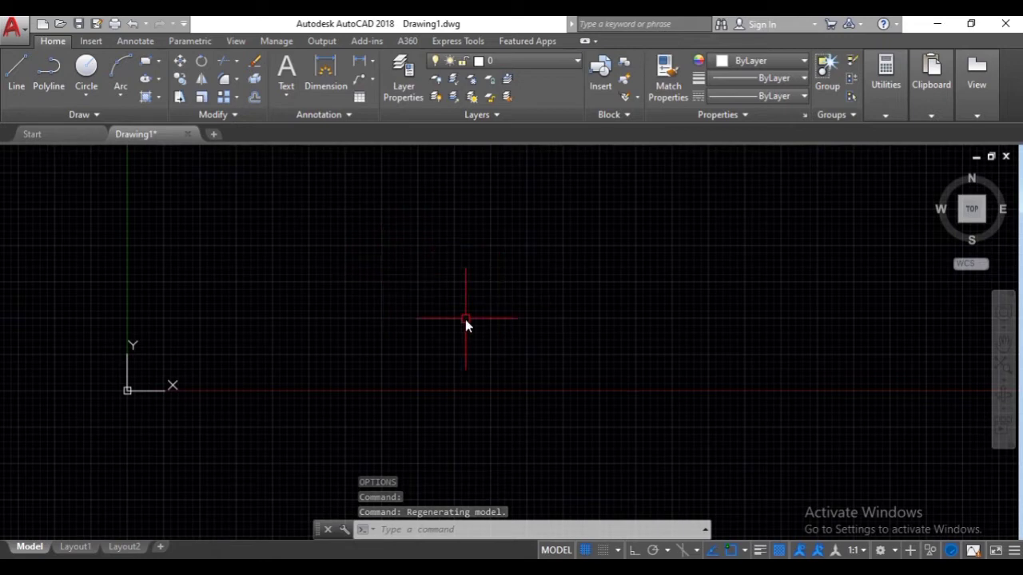
pyautogui.moveTo(173, 382); pyautogui.dragTo(235, 377, button='middle')
pyautogui.scroll(2, 237, 374)
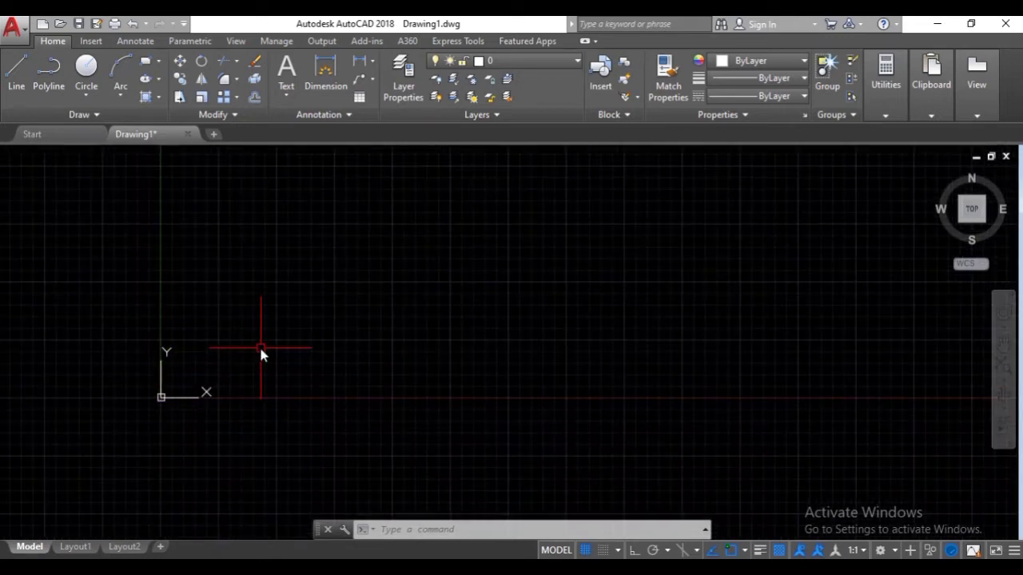
# - Turn the drawing area's grid off, back on, and off again
pyautogui.press('F7')
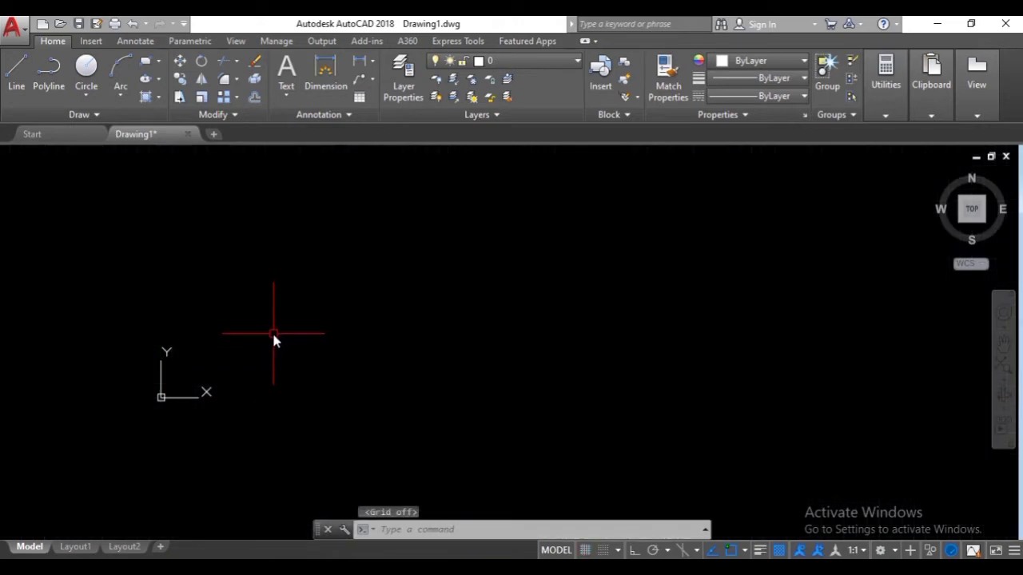
pyautogui.scroll(-2, 276, 334)
pyautogui.moveTo(304, 322); pyautogui.dragTo(295, 360, button='middle')
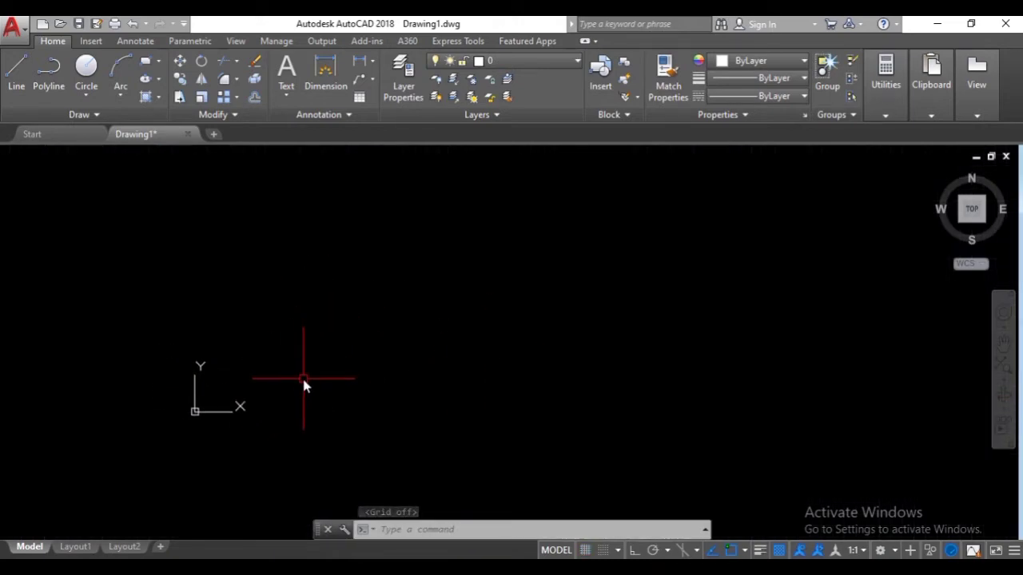
pyautogui.press('F7')
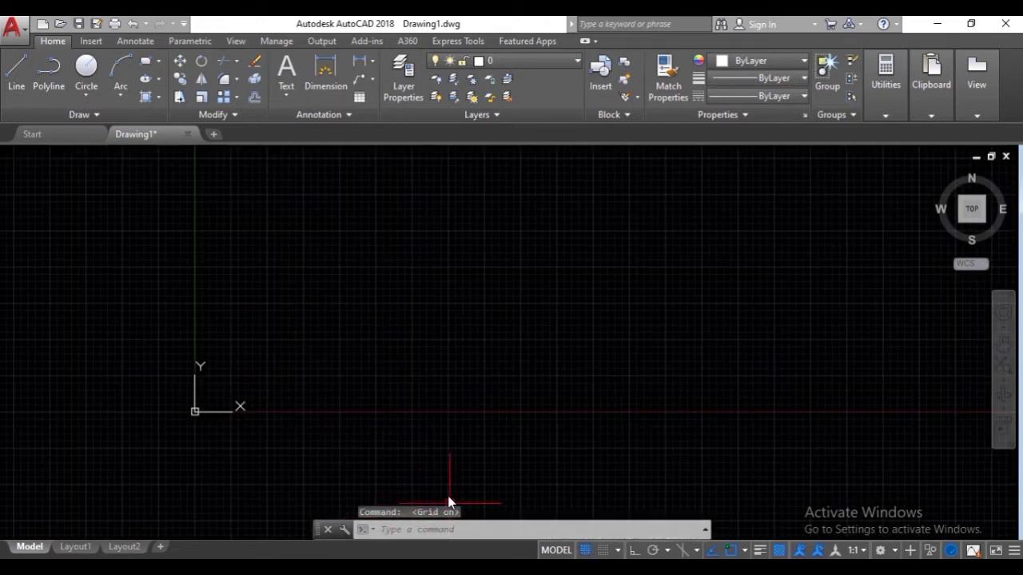
pyautogui.press('F7')
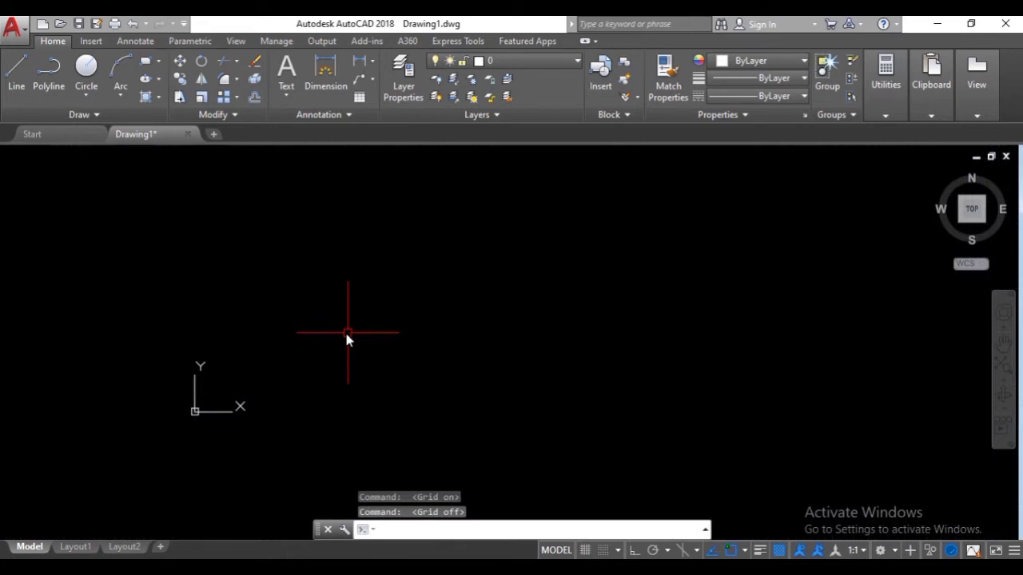
# - Start a line in the empty drawing area with Ortho turned on and draw a 700-long horizontal segment to the right
pyautogui.moveTo(314, 396)
pyautogui.mouseDown(button='middle')
pyautogui.moveTo(282, 408)
pyautogui.moveTo(357, 386)
pyautogui.moveTo(368, 358)
pyautogui.moveTo(304, 392)
pyautogui.moveTo(407, 365)
pyautogui.moveTo(362, 389)
pyautogui.moveTo(284, 403)
pyautogui.mouseUp(button='middle')
pyautogui.moveTo(375, 302); pyautogui.dragTo(396, 332, button='middle')
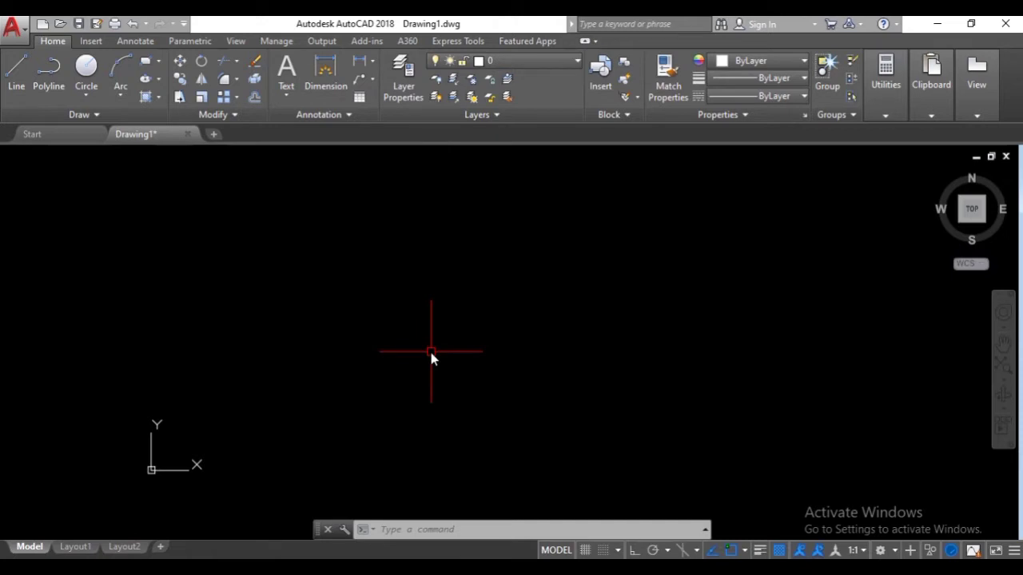
pyautogui.write('L')
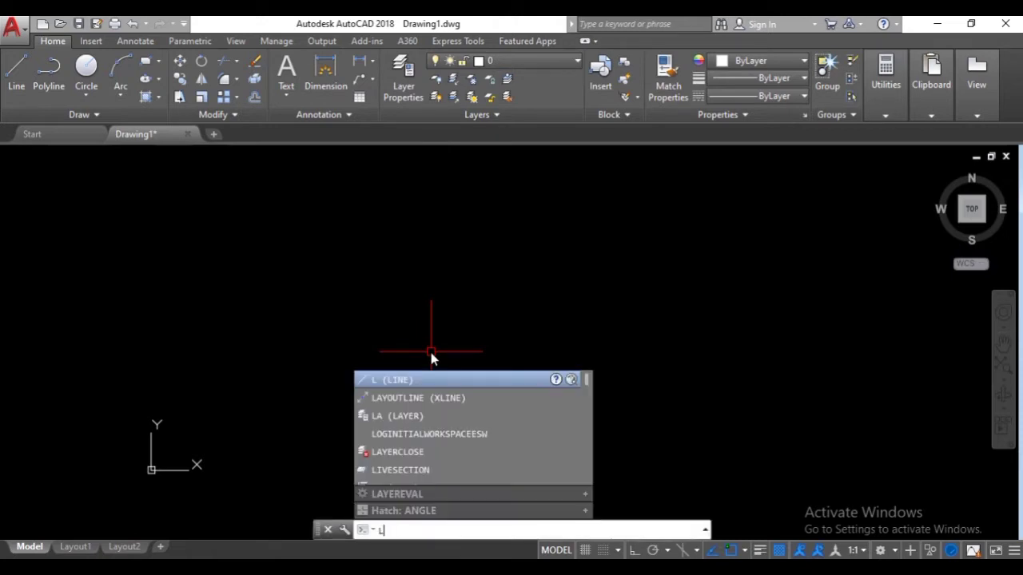
pyautogui.press('Return')
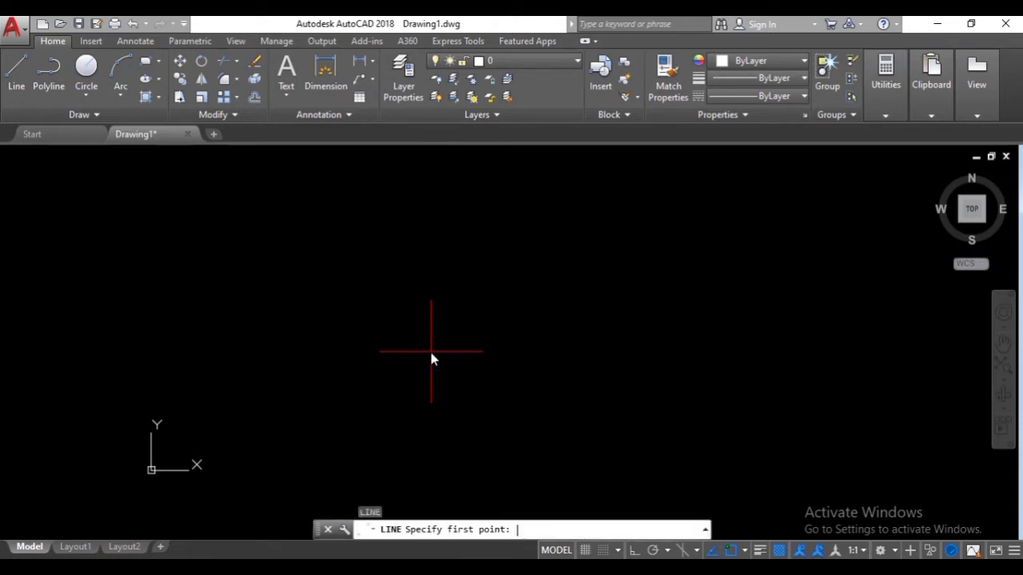
pyautogui.click(371, 369)
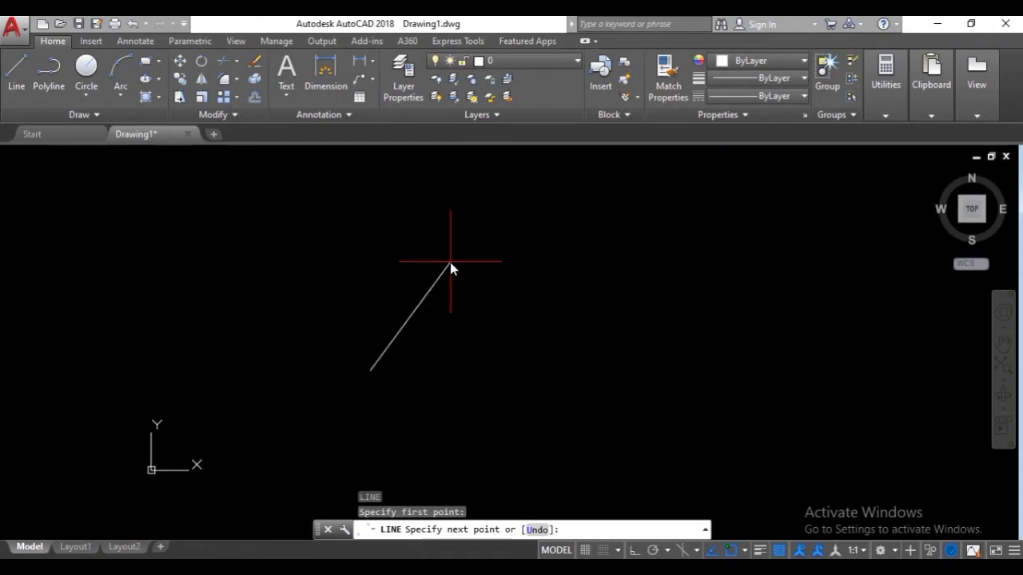
pyautogui.click(633, 550)
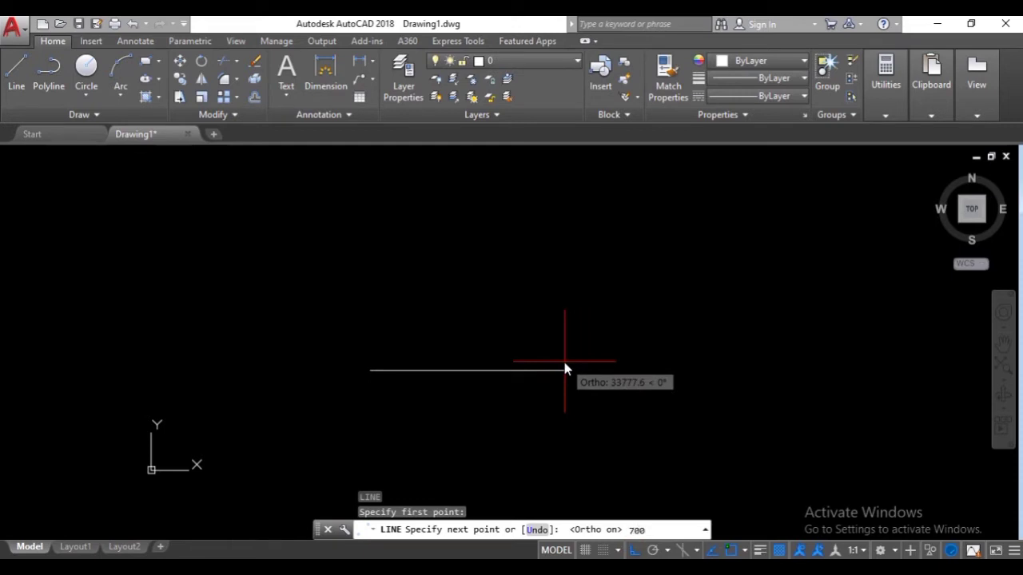
pyautogui.press('Return')
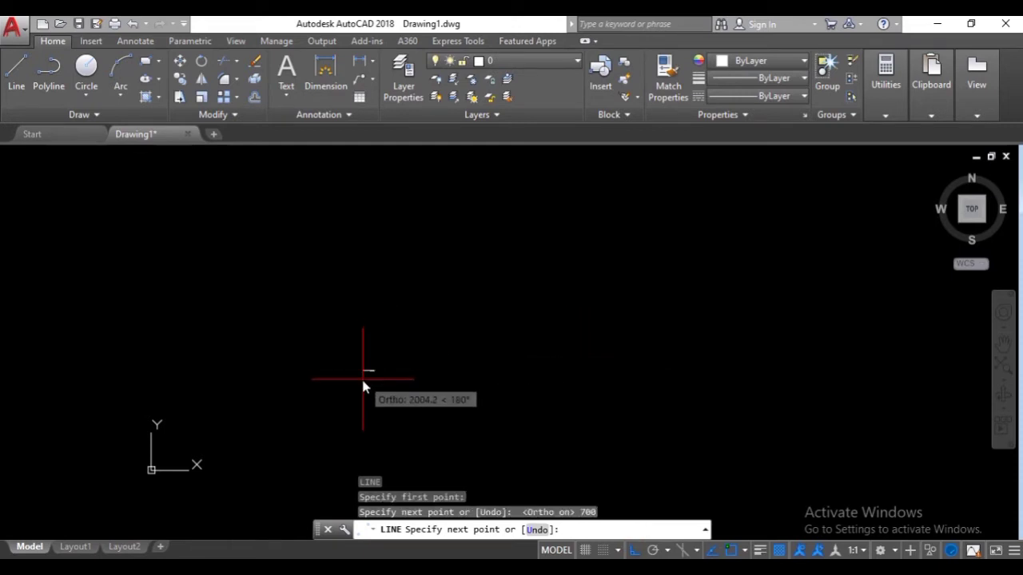
# - Complete the rectangle with a 500 segment upward, a 700 segment back to the left and a closing segment to the start point
pyautogui.scroll(10, 368, 370)
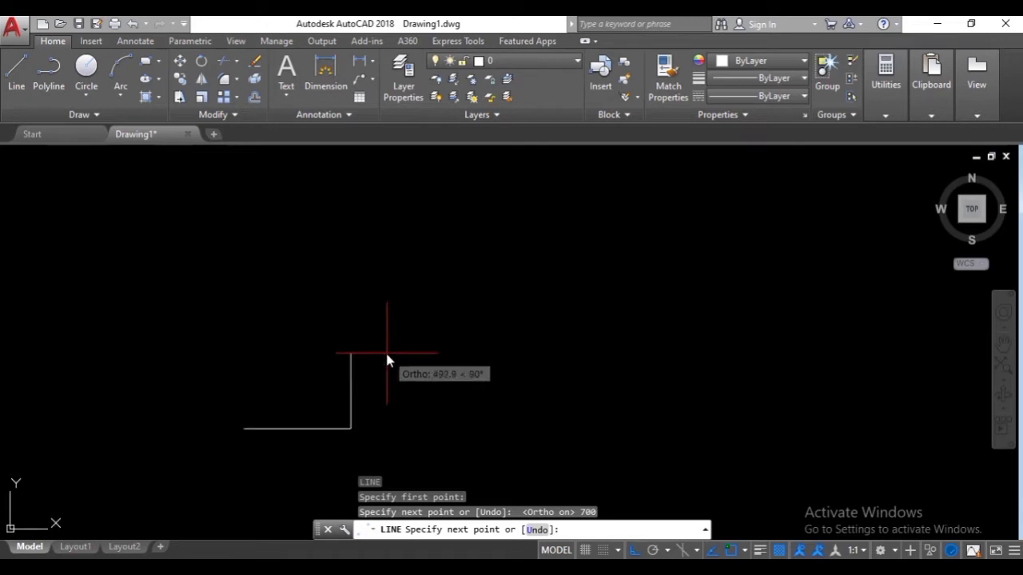
pyautogui.scroll(4, 452, 337)
pyautogui.moveTo(313, 411); pyautogui.dragTo(465, 376, button='middle')
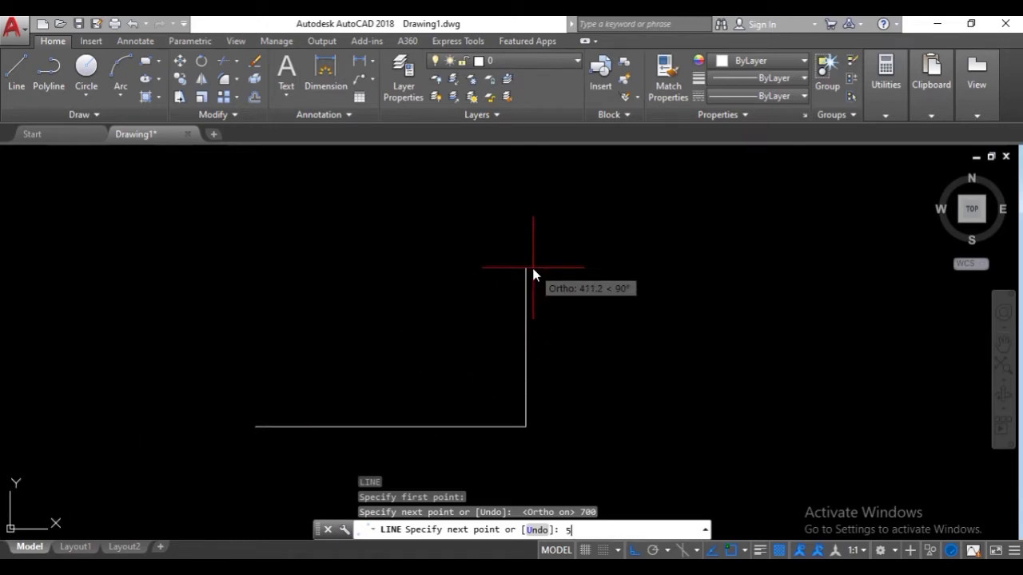
pyautogui.write('00')
pyautogui.press('Return')
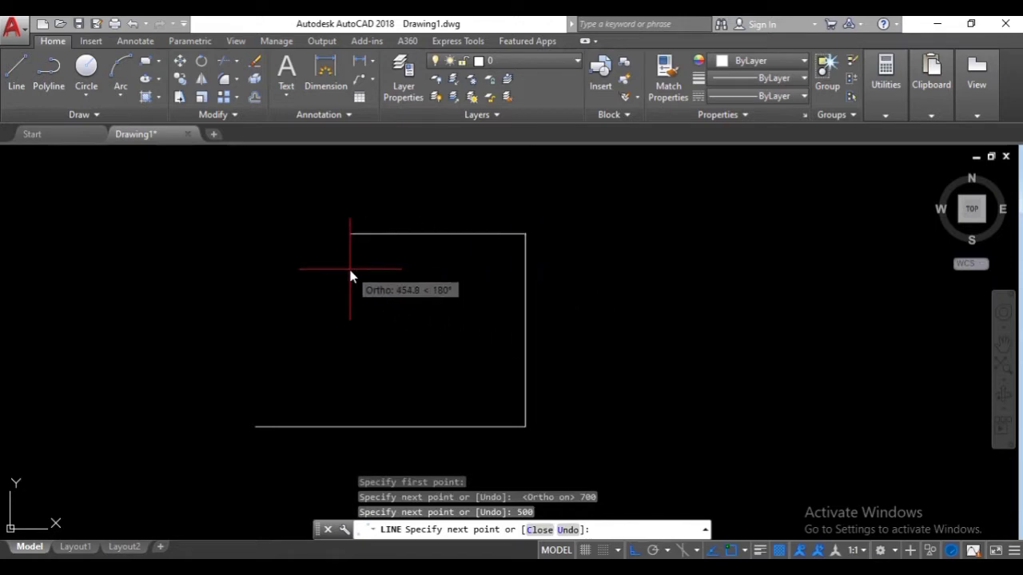
pyautogui.press('Return')
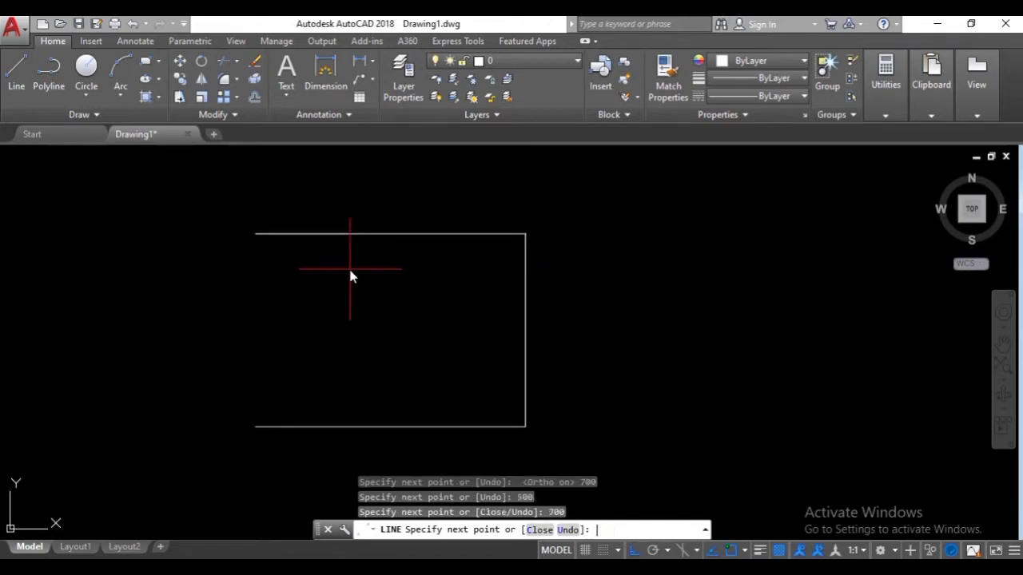
pyautogui.click(255, 427)
pyautogui.press('Return')
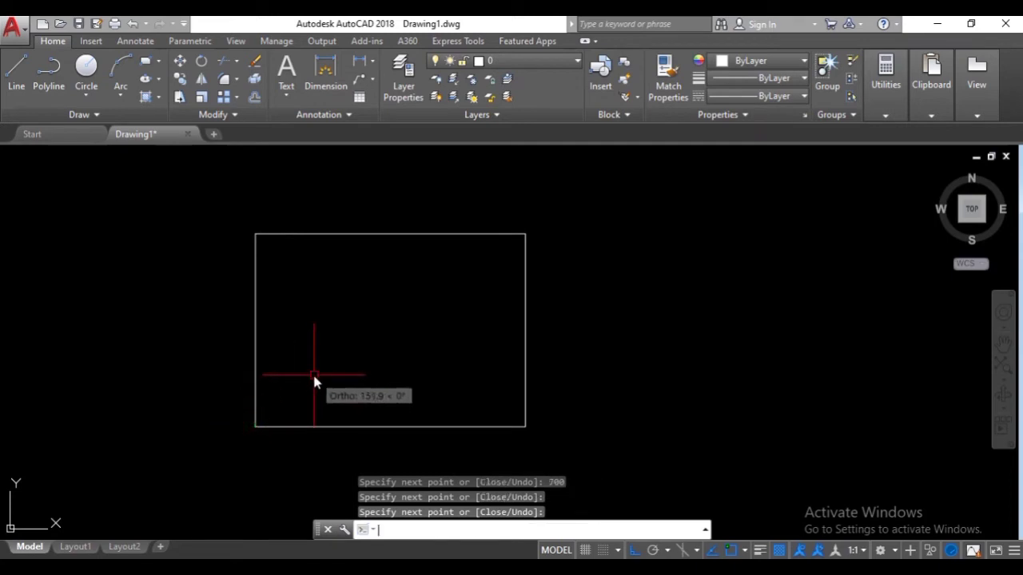
# - Select all four lines of the rectangle and check which layers are available for them
pyautogui.scroll(-4, 384, 340)
pyautogui.scroll(-2, 520, 338)
pyautogui.scroll(4, 548, 331)
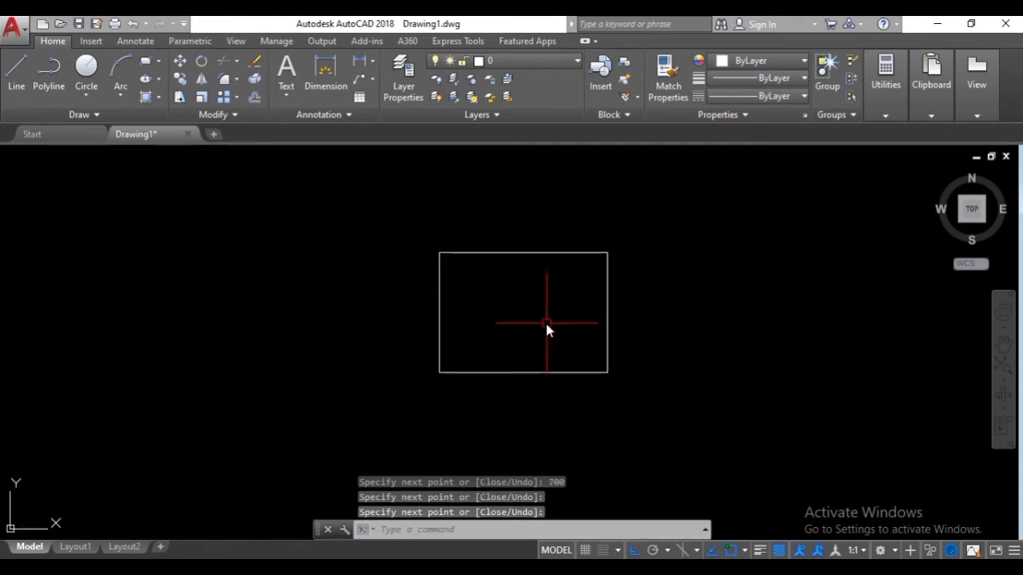
pyautogui.click(651, 406)
pyautogui.click(396, 221)
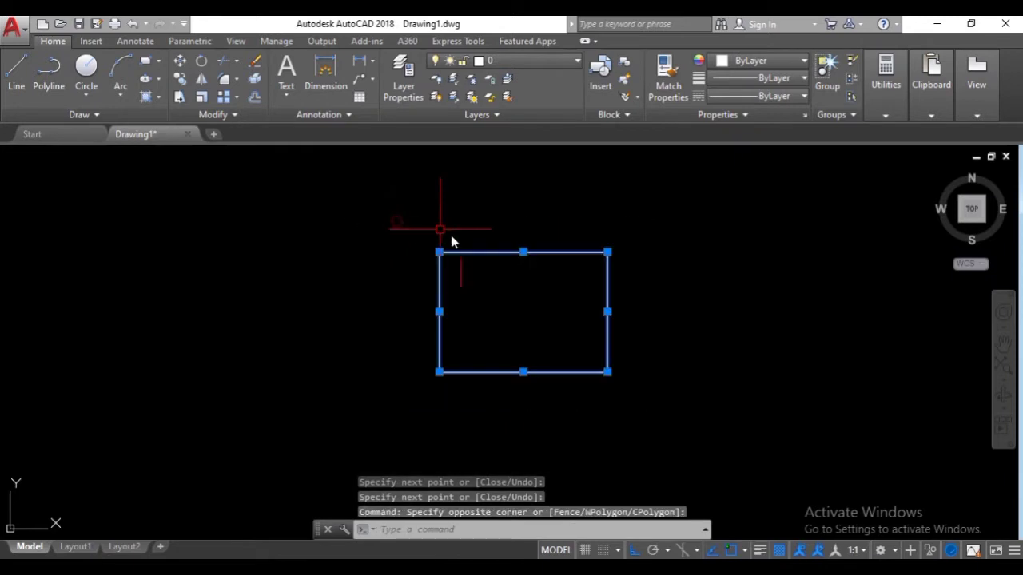
pyautogui.moveTo(560, 264); pyautogui.dragTo(393, 235, button='middle')
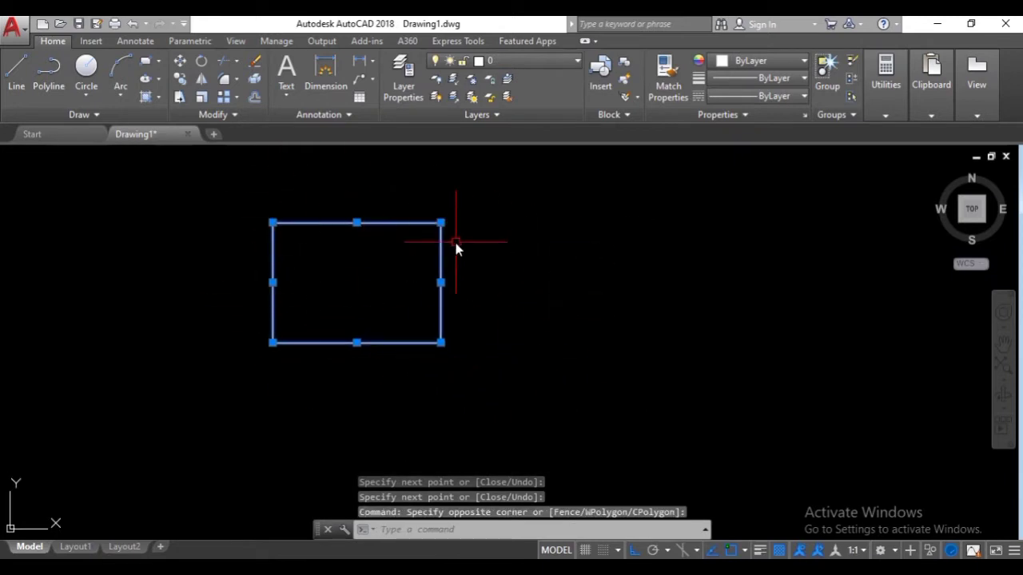
pyautogui.moveTo(465, 279); pyautogui.dragTo(493, 321, button='middle')
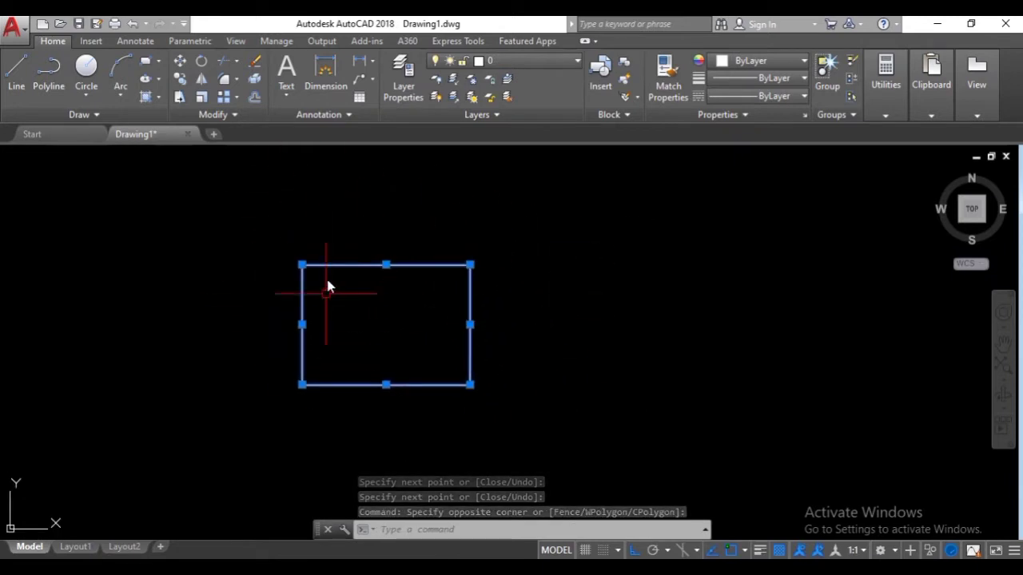
pyautogui.click(518, 64)
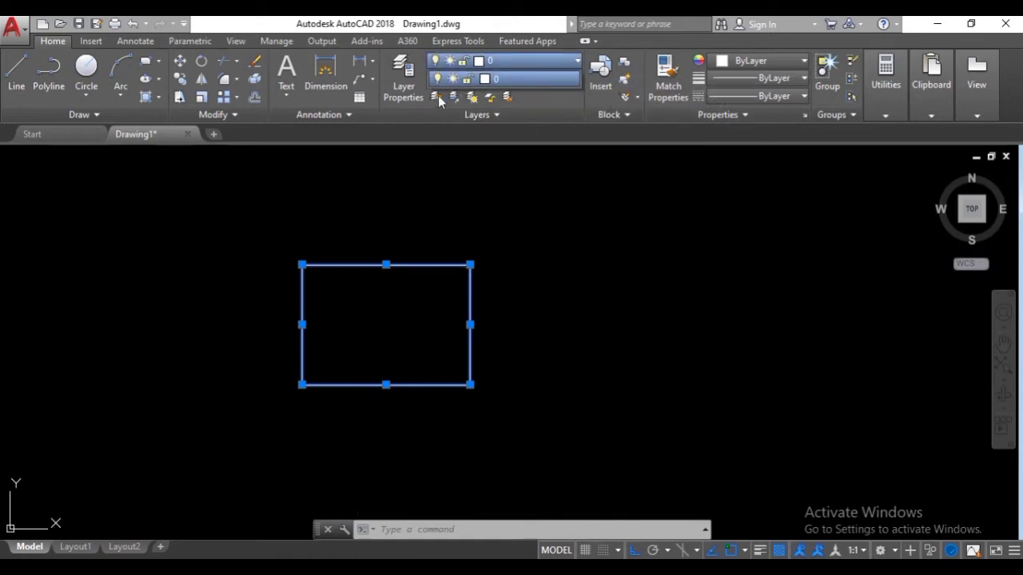
pyautogui.click(502, 78)
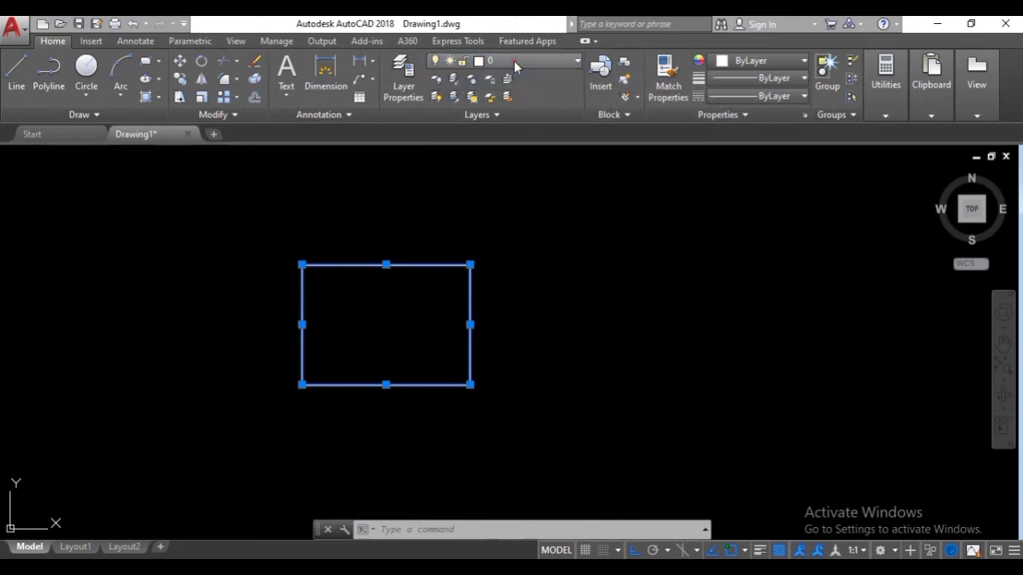
# - Create a new layer named "as dinding" in the layer properties
pyautogui.click(411, 88)
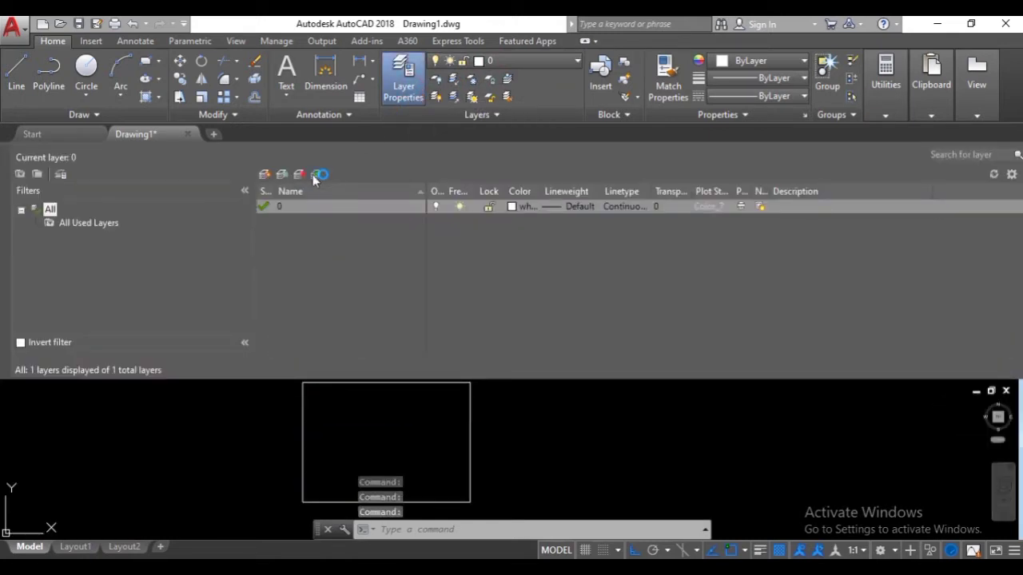
pyautogui.click(265, 177)
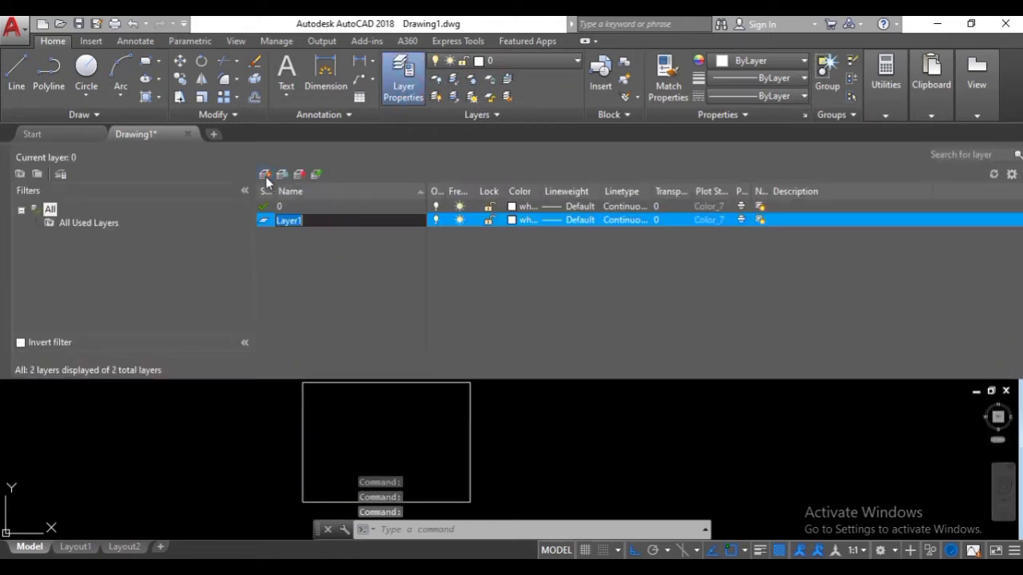
pyautogui.write('as dinding')
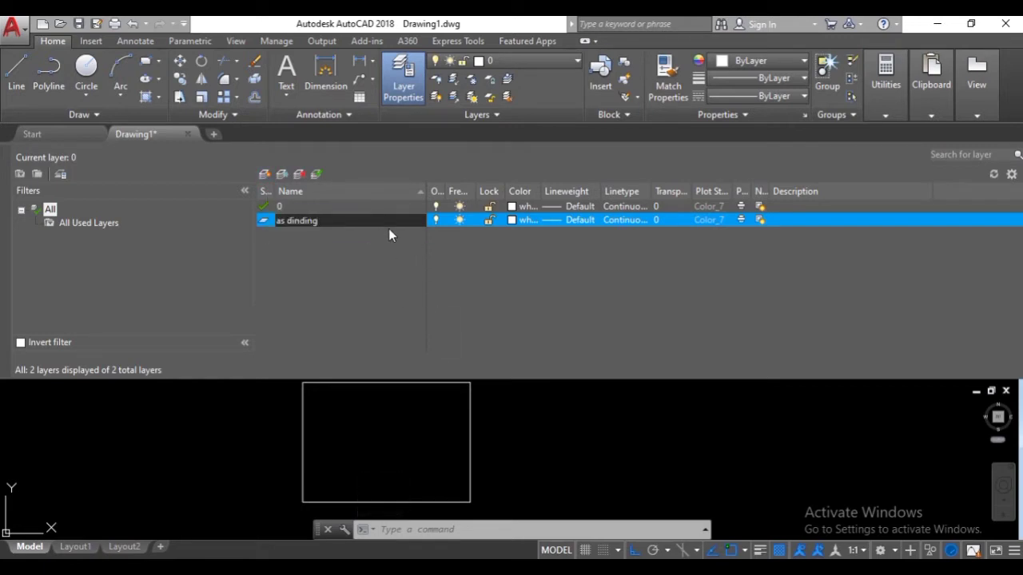
# - Give the "as dinding" layer colour 52 and a lineweight of 0.00 mm
pyautogui.click(514, 221)
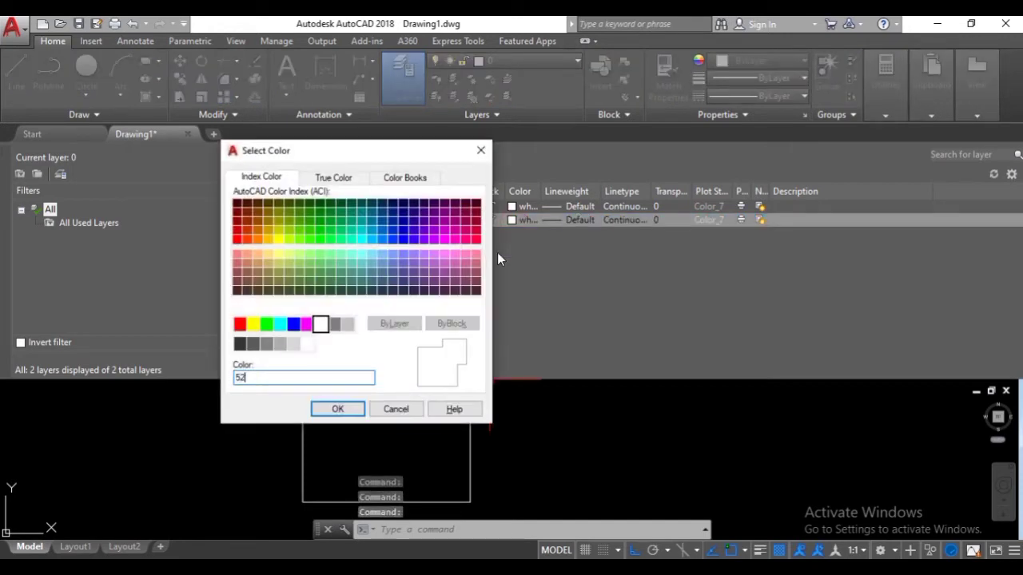
pyautogui.write('52')
pyautogui.press('Return')
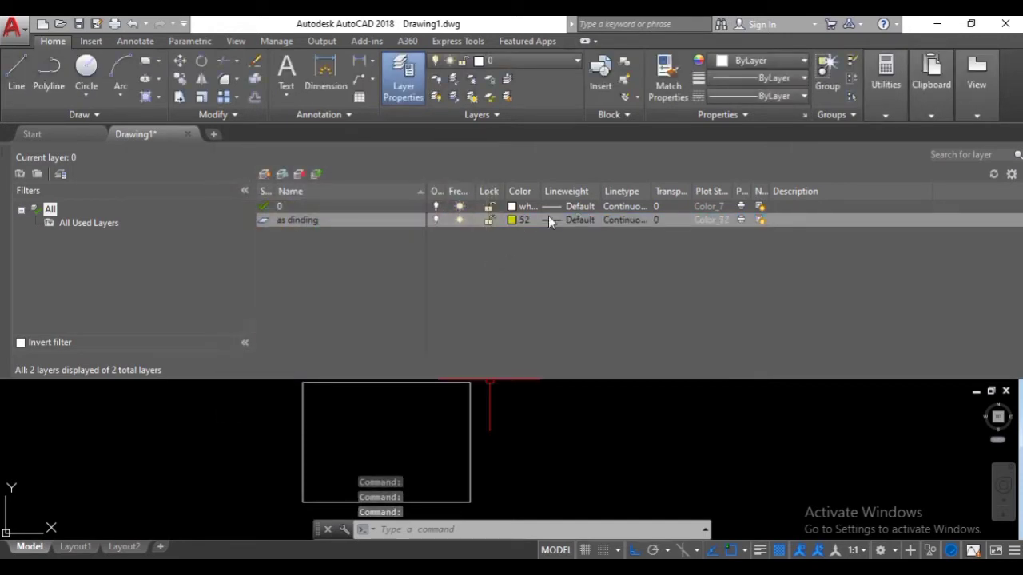
pyautogui.click(591, 222)
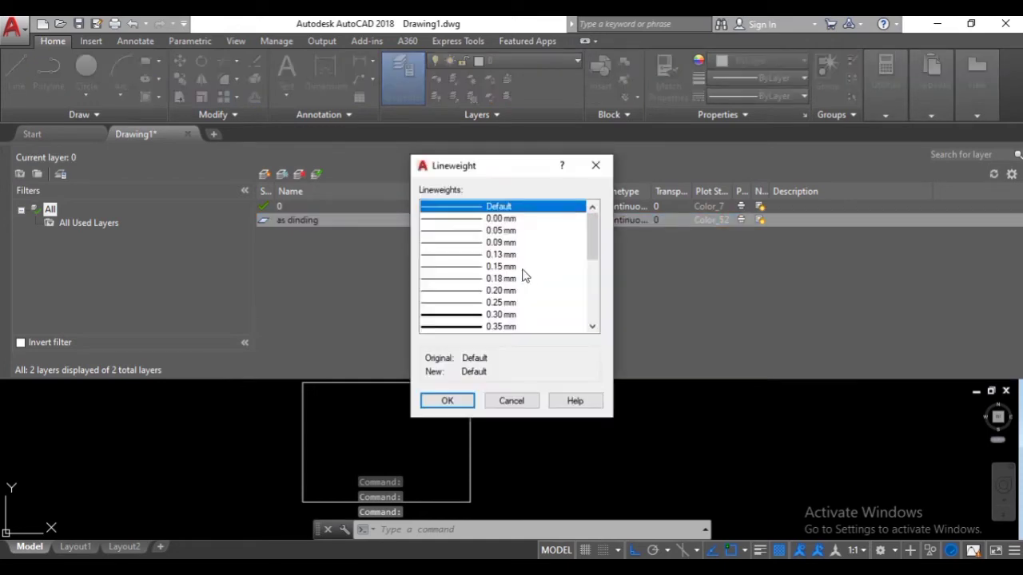
pyautogui.click(512, 220)
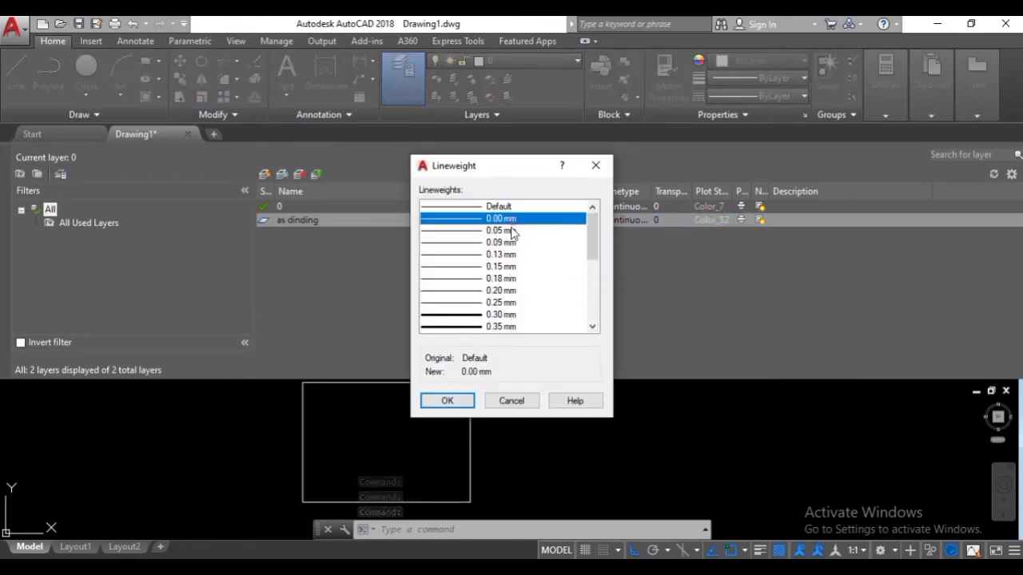
pyautogui.click(464, 401)
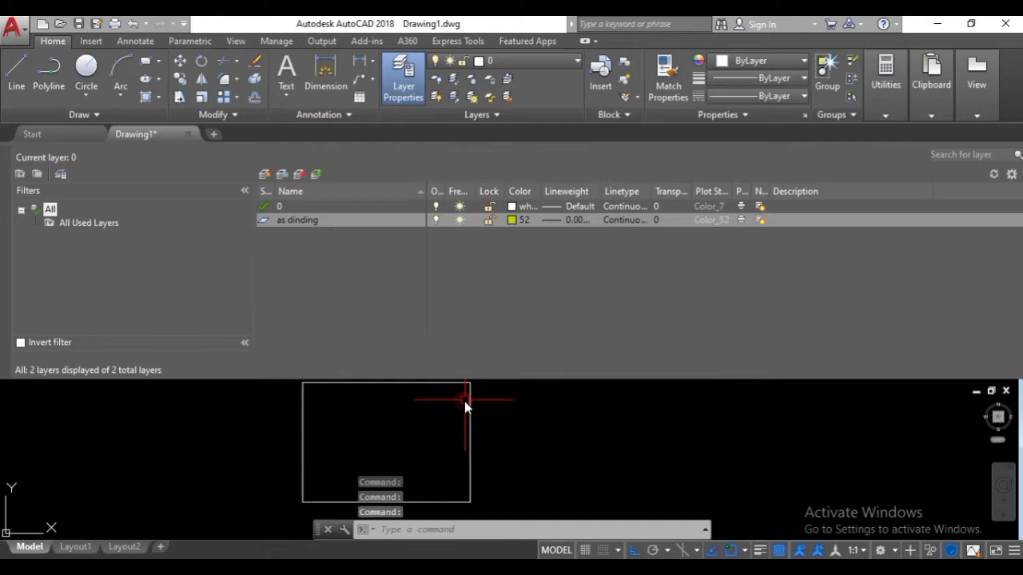
# - Load the DASHDOT linetype, assign it to the "as dinding" layer and close the layer properties
pyautogui.click(624, 216)
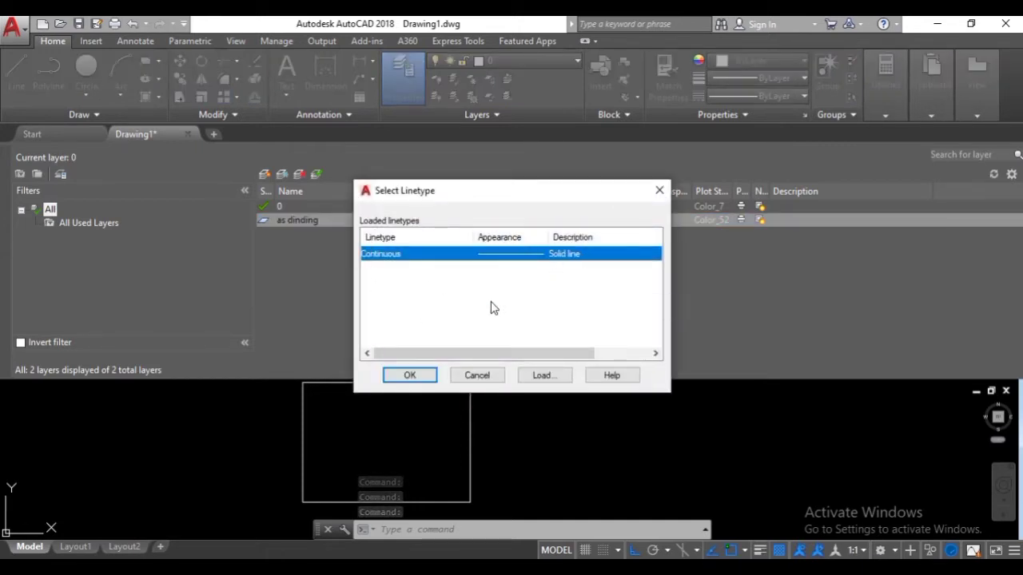
pyautogui.click(543, 376)
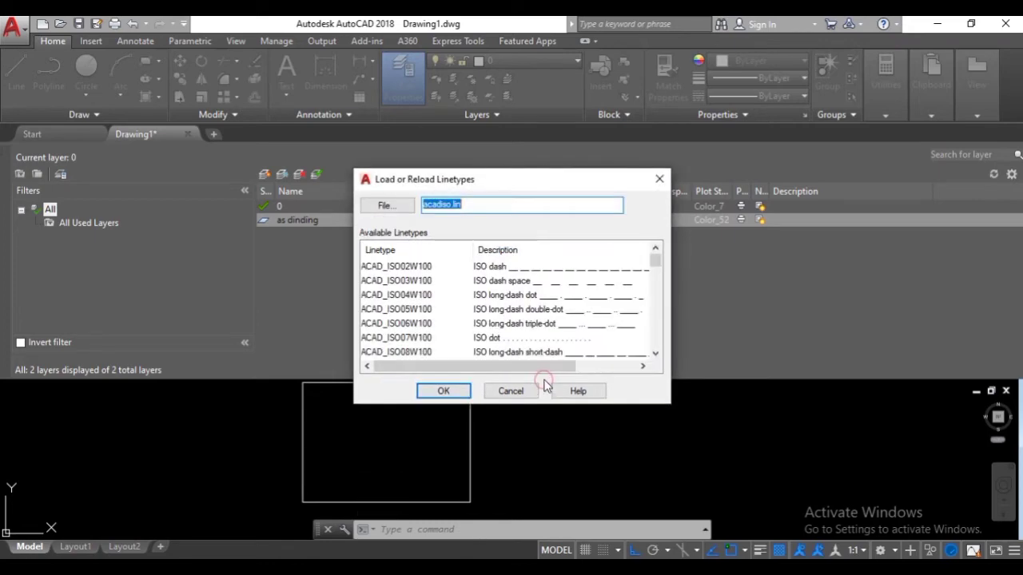
pyautogui.scroll(-3, 653, 280)
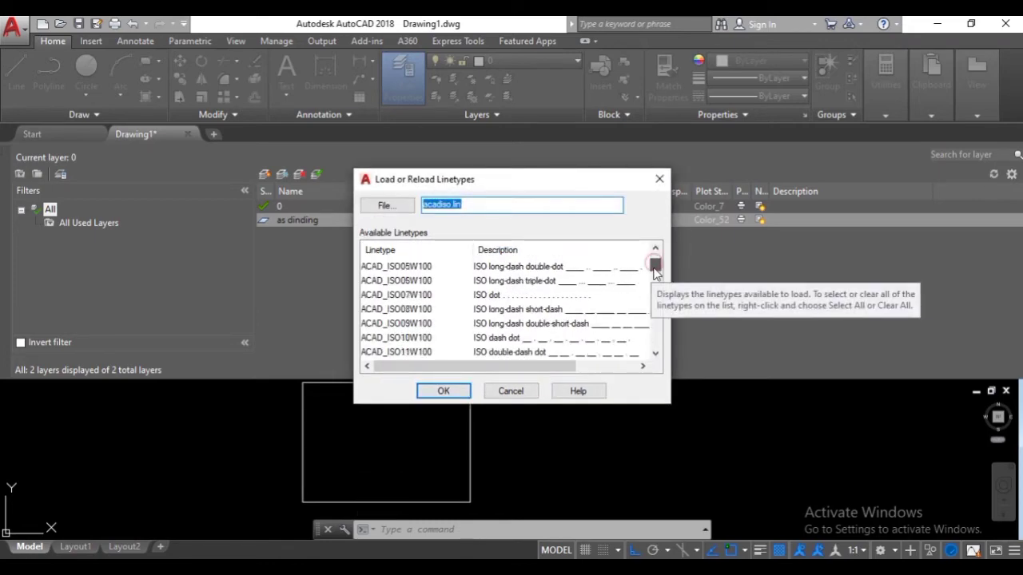
pyautogui.scroll(-3, 653, 280)
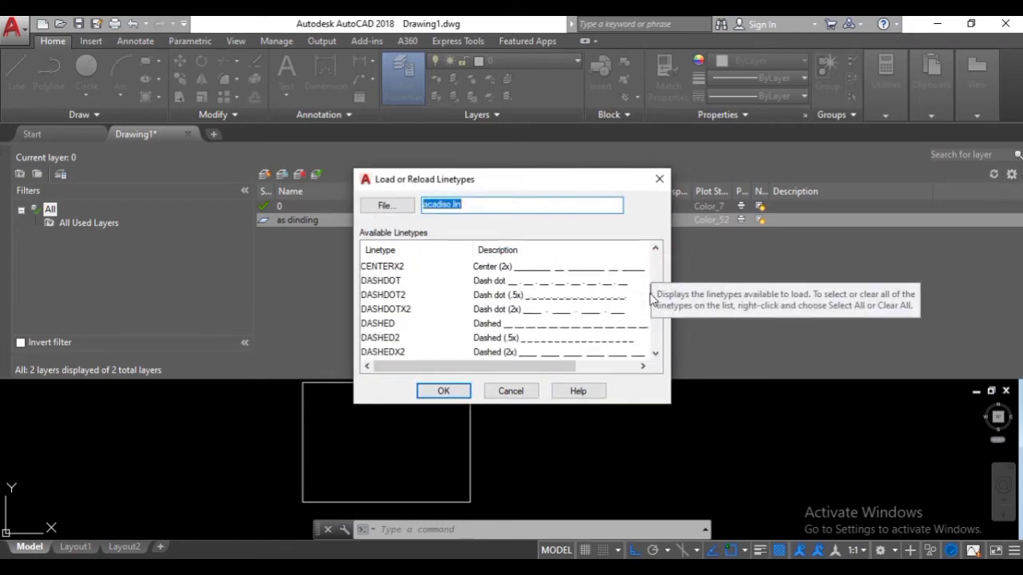
pyautogui.click(385, 282)
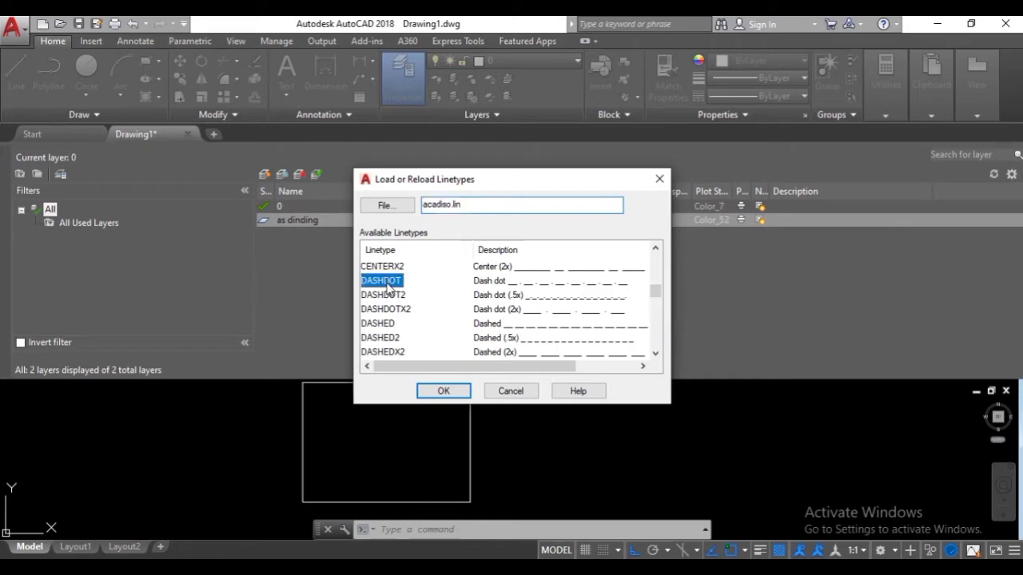
pyautogui.click(433, 391)
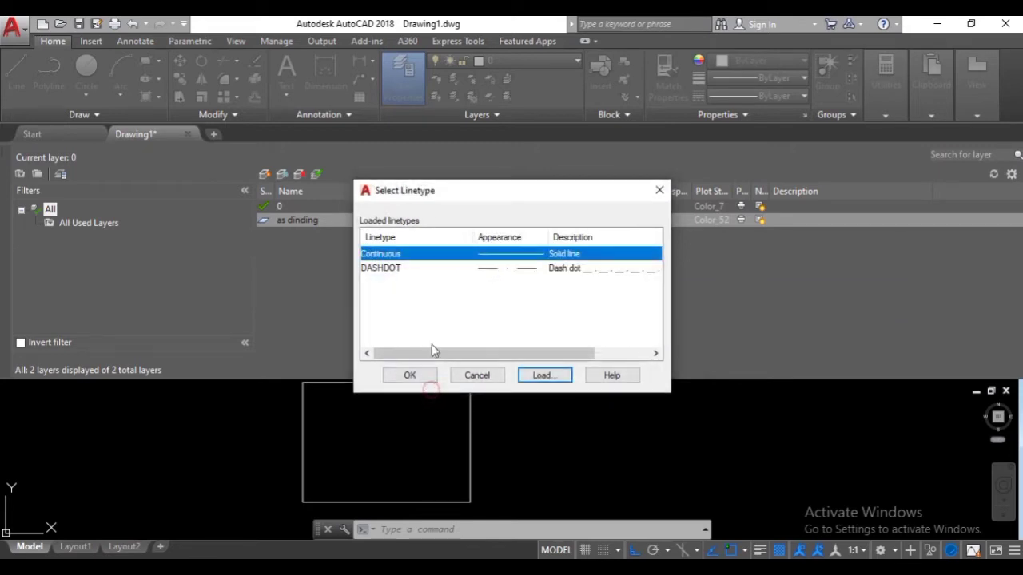
pyautogui.click(385, 269)
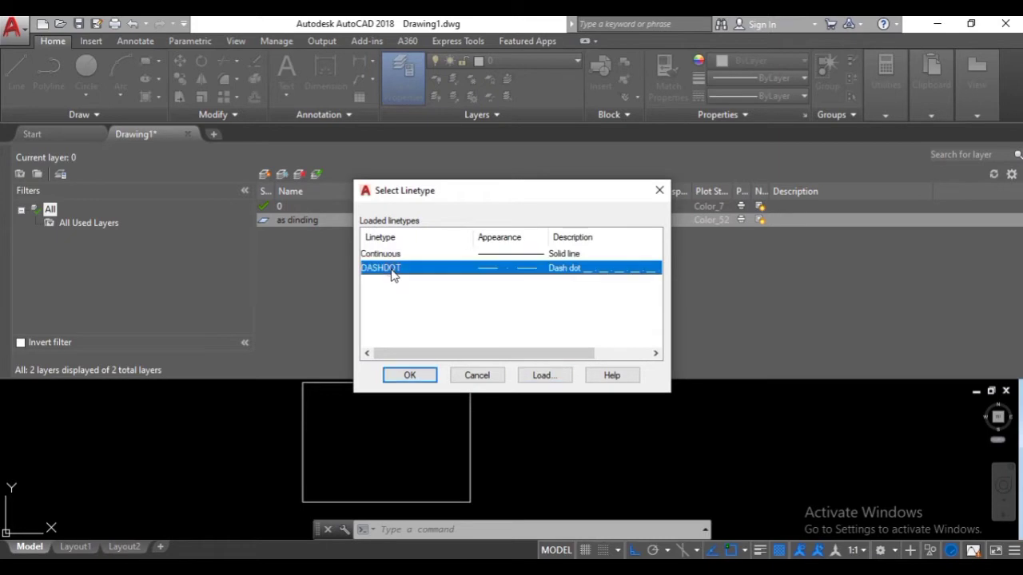
pyautogui.click(409, 376)
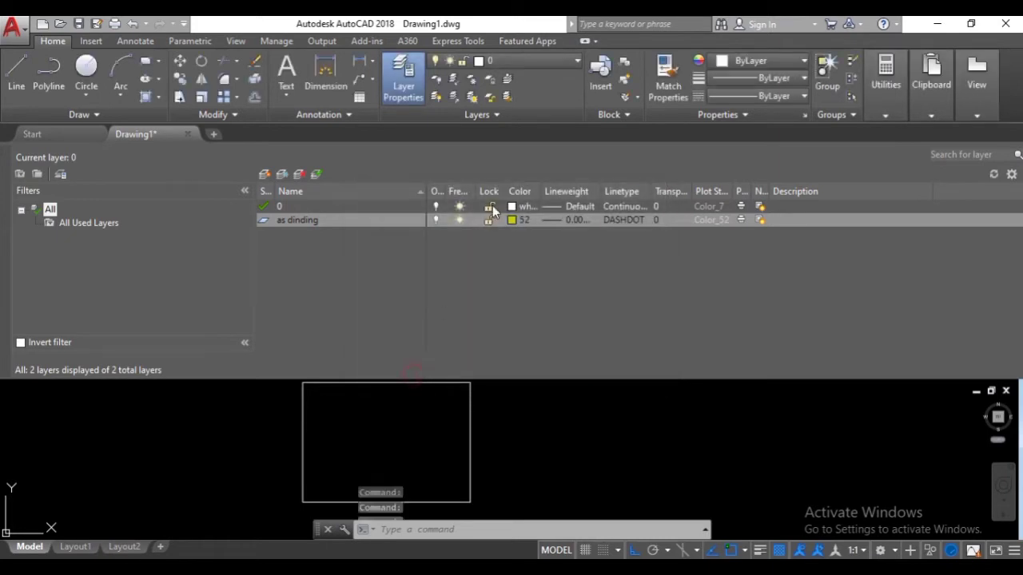
pyautogui.click(407, 94)
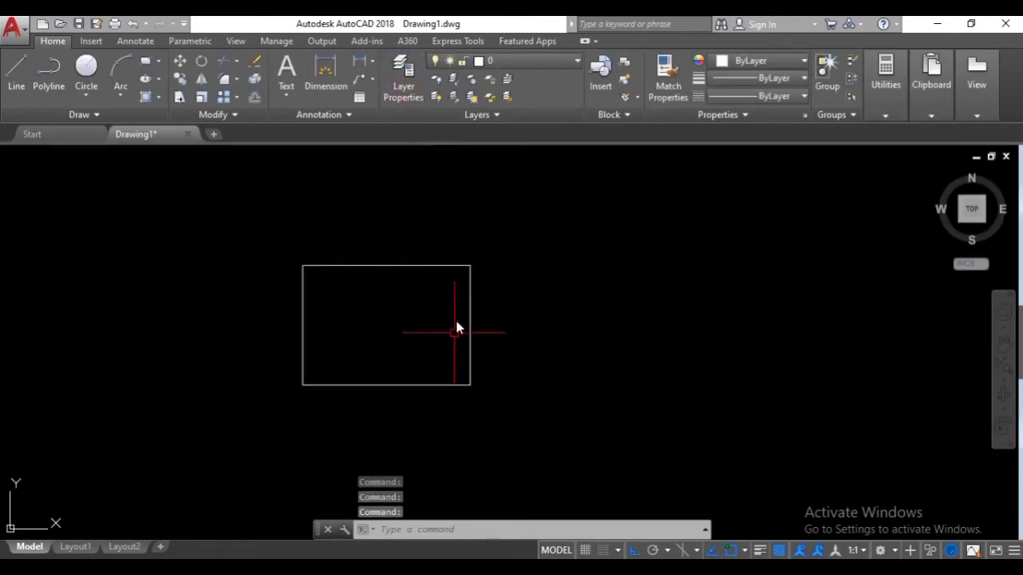
# - Move all four lines of the rectangle onto the "as dinding" layer and clear the selection
pyautogui.click(500, 244)
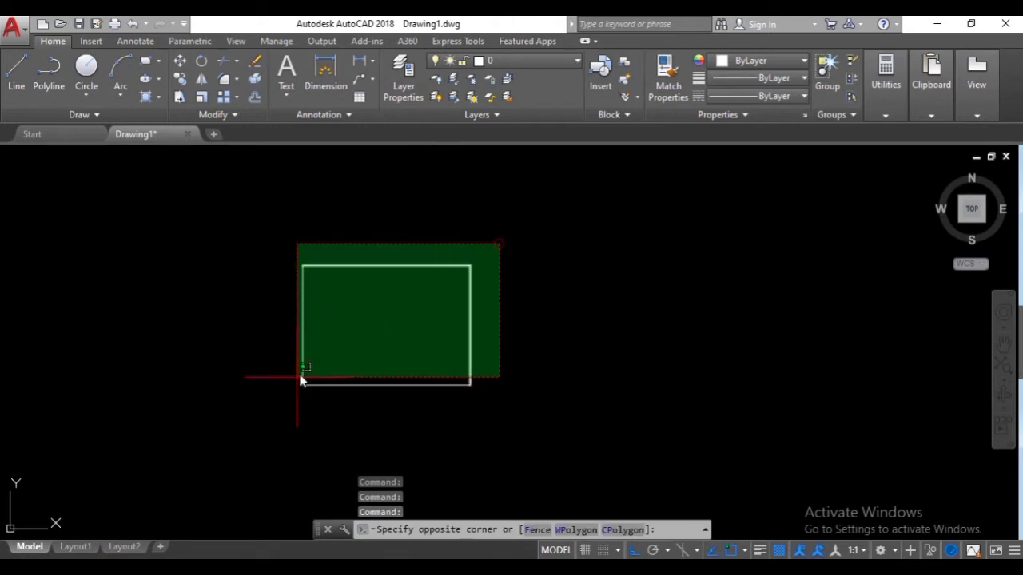
pyautogui.click(278, 419)
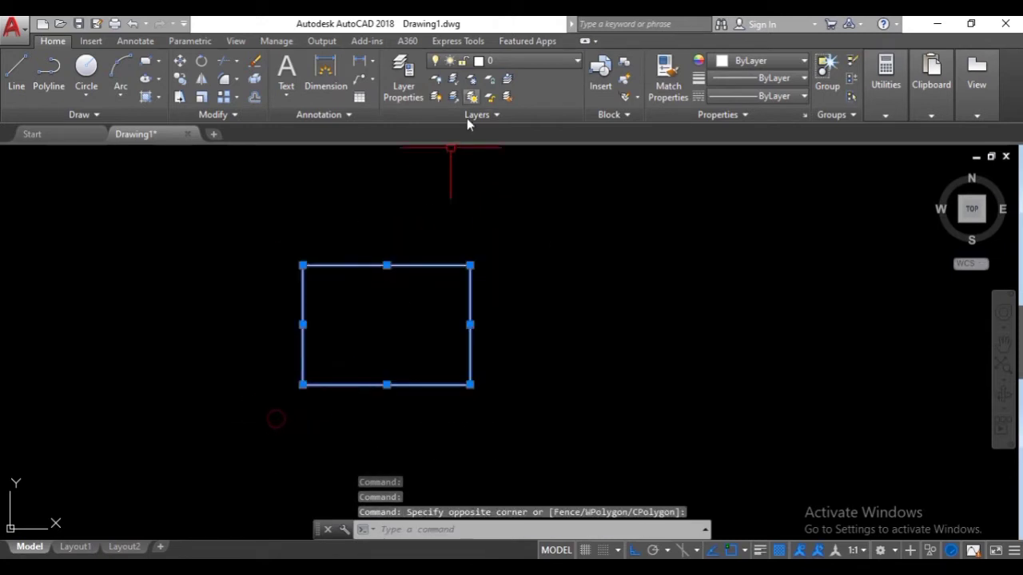
pyautogui.click(515, 62)
pyautogui.click(525, 96)
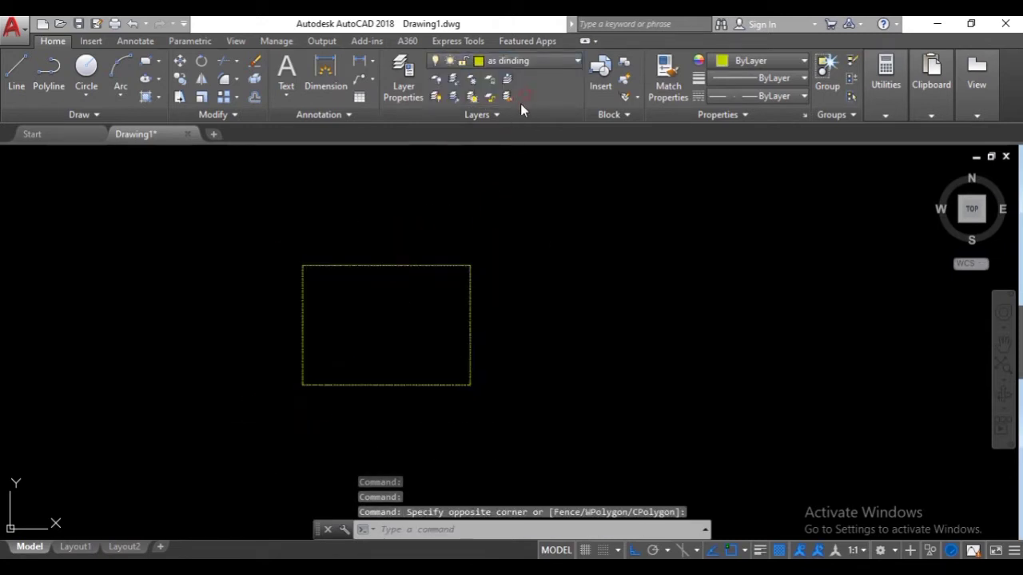
pyautogui.press('Escape')
# - Examine how the dash-dot linetype displays along the rectangle's lines, both selected and unselected
pyautogui.scroll(4, 473, 376)
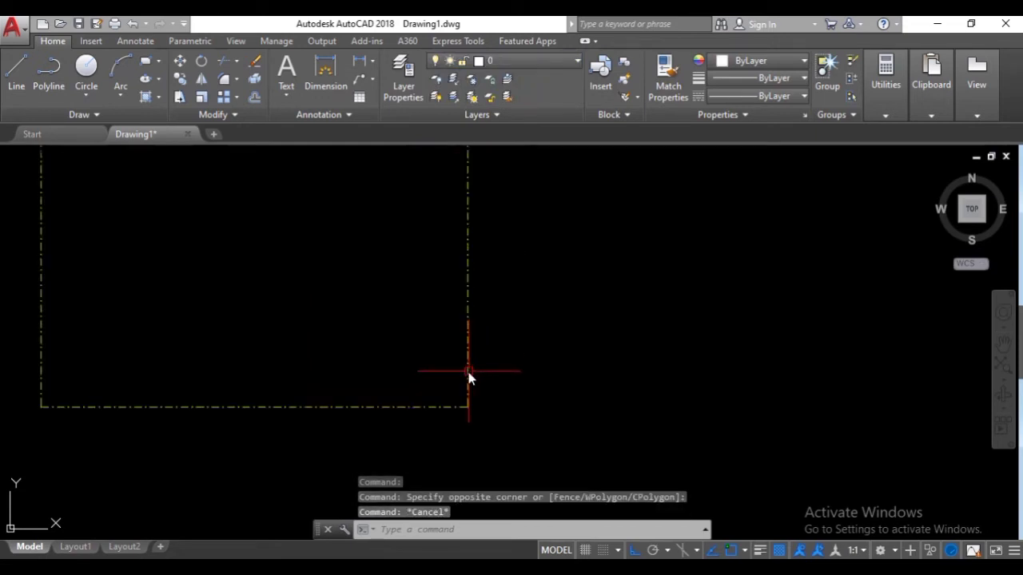
pyautogui.moveTo(484, 391); pyautogui.dragTo(652, 404, button='middle')
pyautogui.scroll(-4, 636, 393)
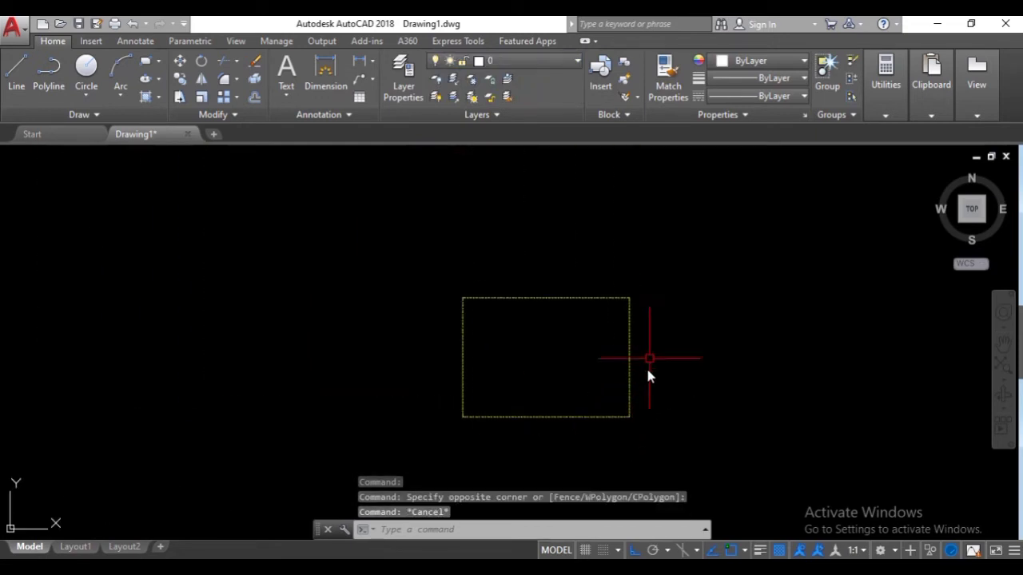
pyautogui.moveTo(583, 375); pyautogui.dragTo(437, 357, button='middle')
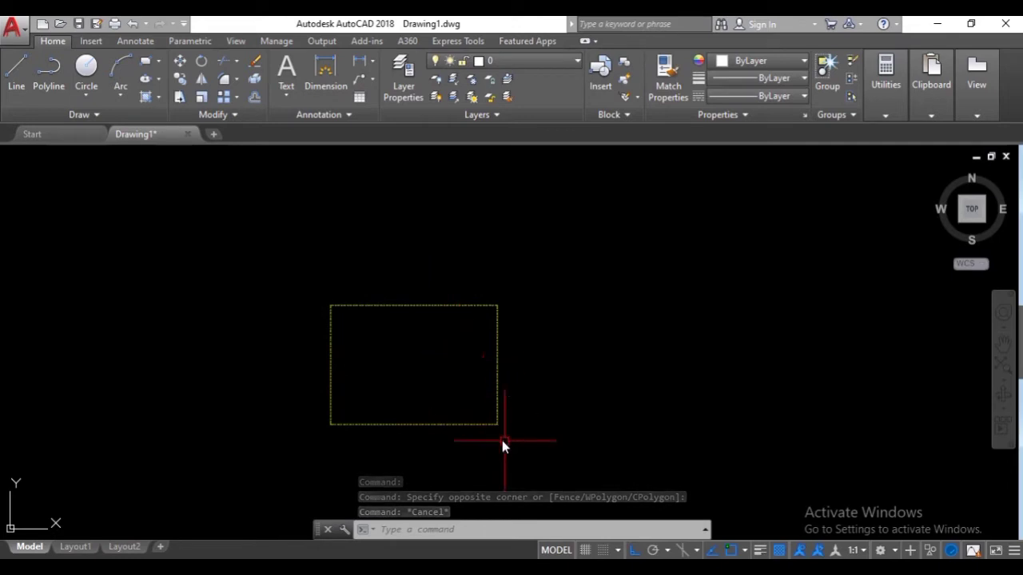
pyautogui.scroll(2, 503, 440)
pyautogui.click(521, 424)
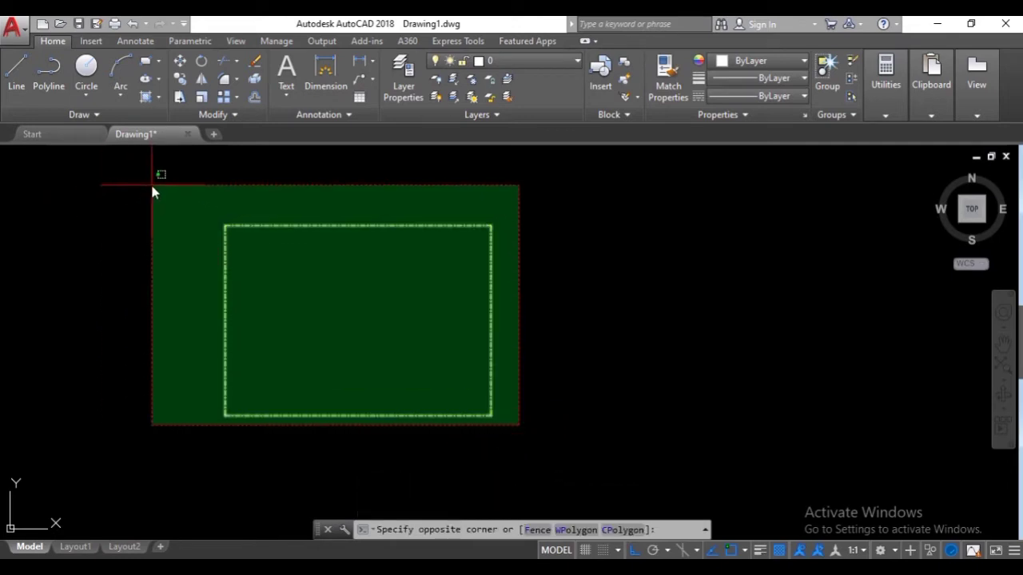
pyautogui.click(573, 354)
pyautogui.click(575, 368)
pyautogui.click(212, 417)
pyautogui.scroll(-2, 326, 337)
pyautogui.scroll(4, 326, 337)
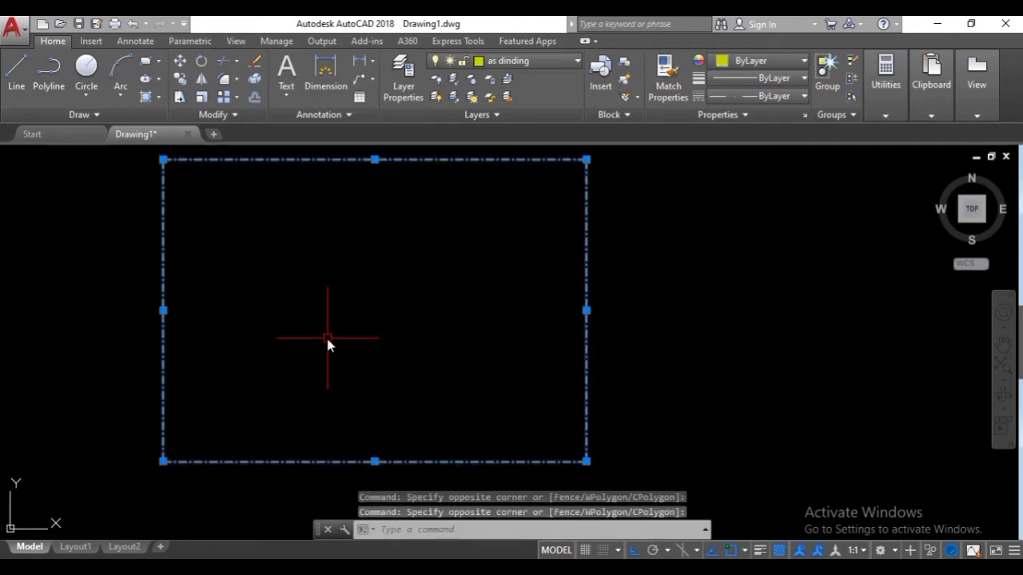
pyautogui.moveTo(384, 296); pyautogui.dragTo(421, 307, button='middle')
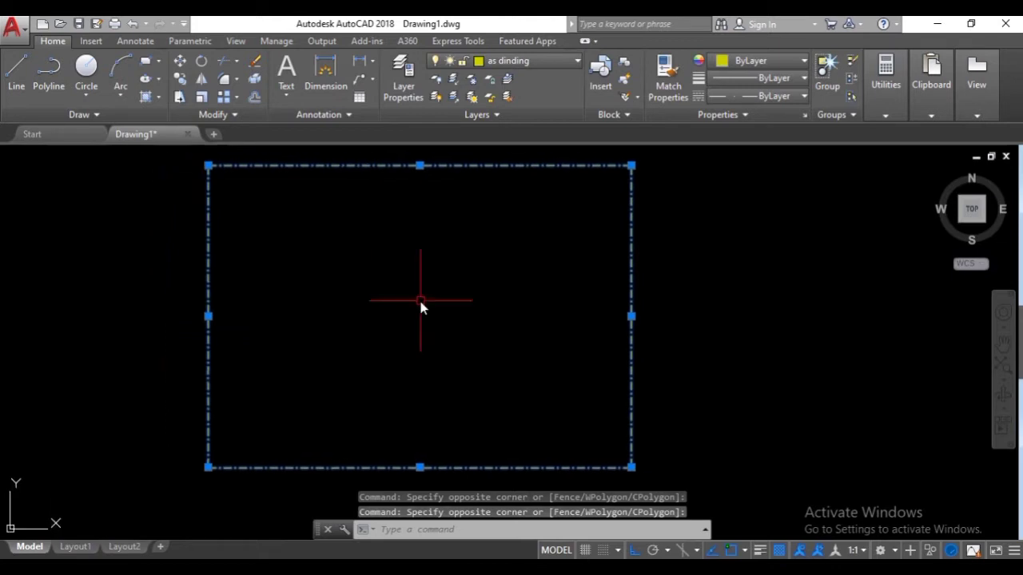
pyautogui.scroll(-2, 420, 302)
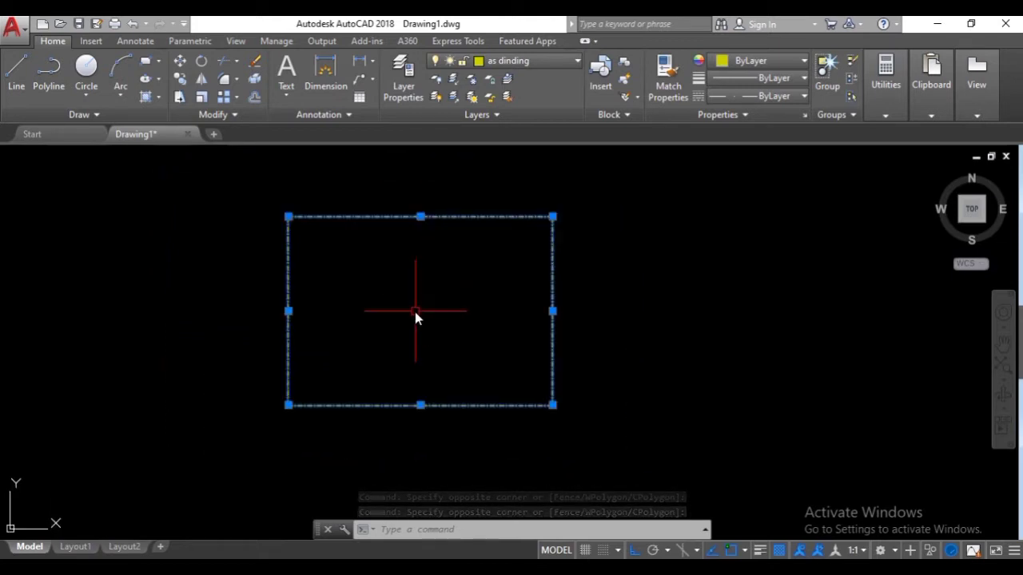
pyautogui.press('Escape')
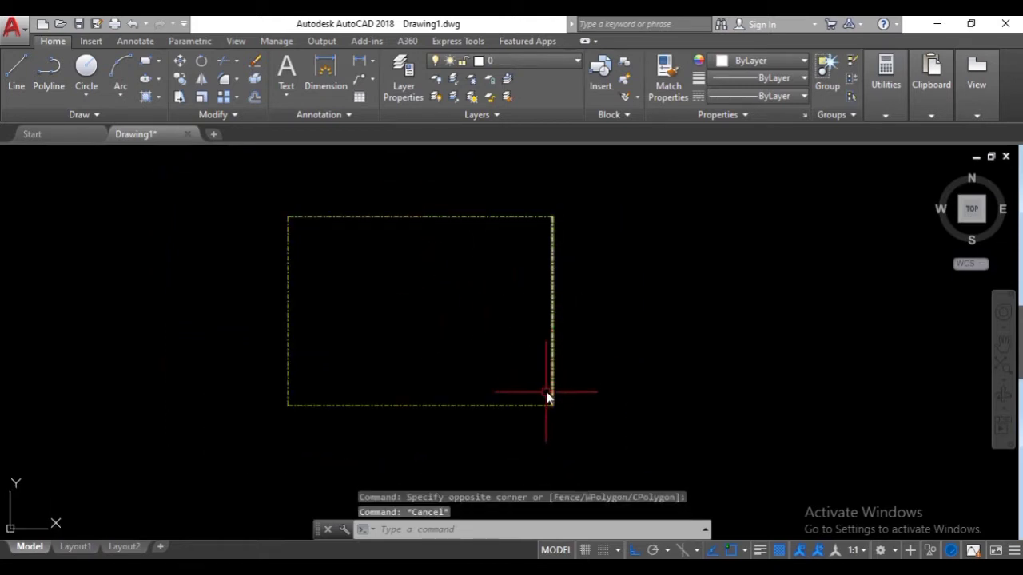
pyautogui.scroll(2, 554, 406)
pyautogui.scroll(-2, 549, 347)
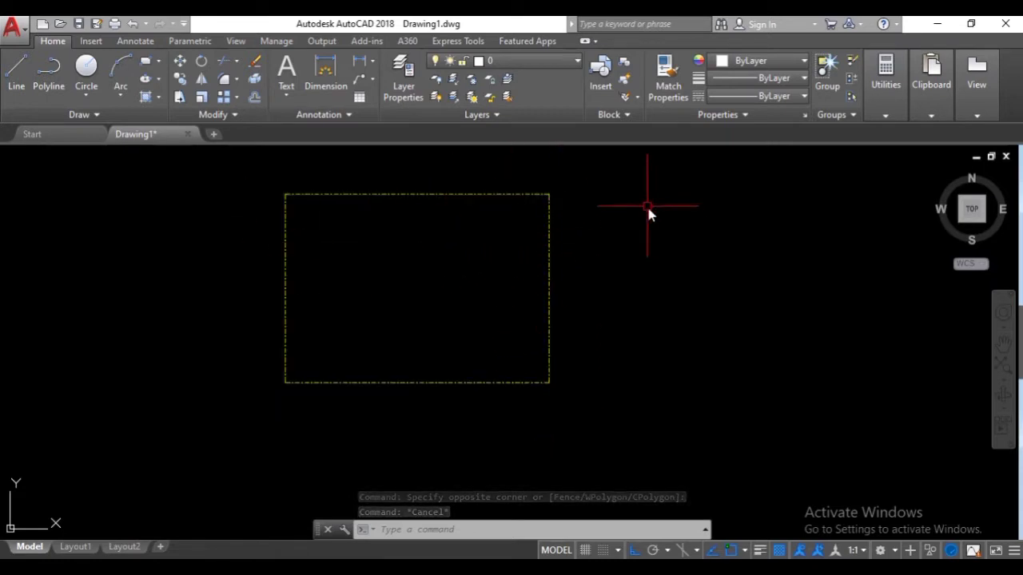
# - Open the properties of the rectangle's four lines and set their linetype scale to 3
pyautogui.click(579, 172)
pyautogui.click(272, 404)
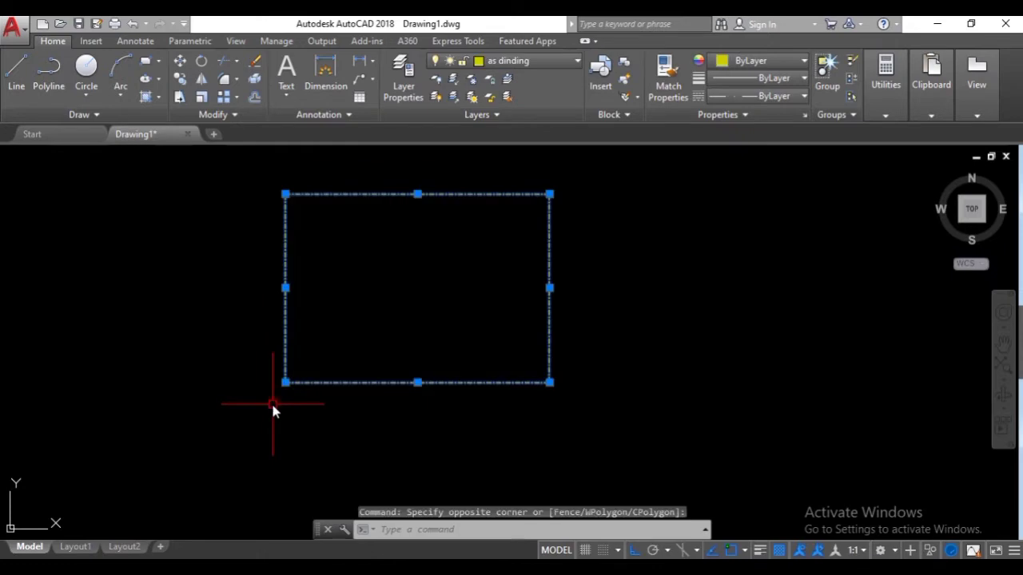
pyautogui.rightClick(306, 381)
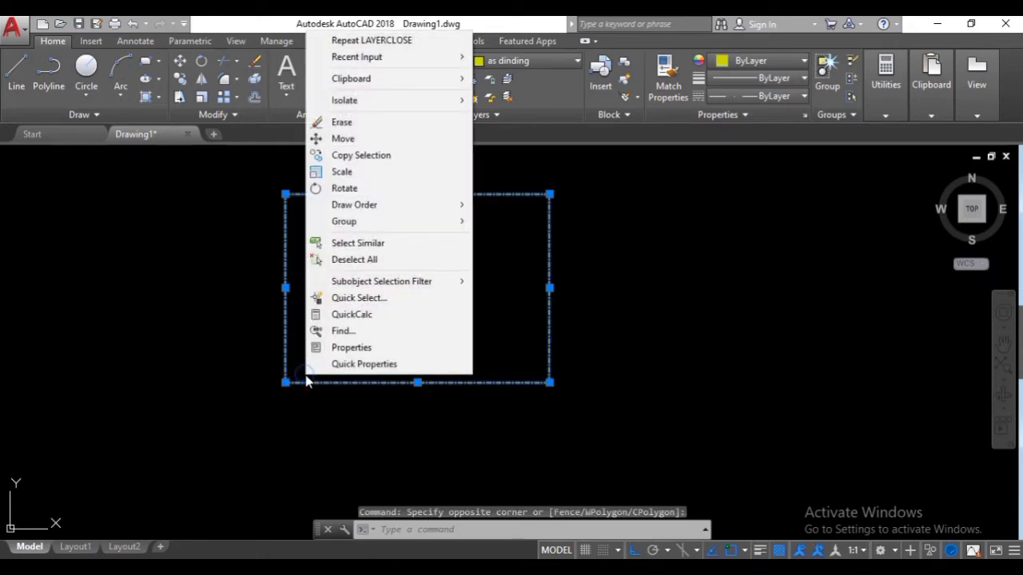
pyautogui.click(339, 350)
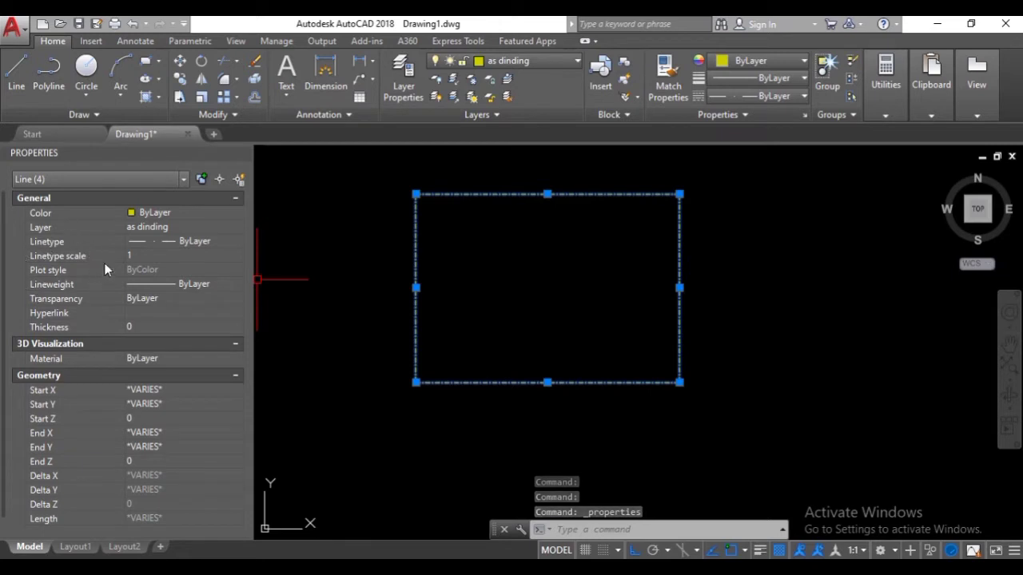
pyautogui.click(129, 256)
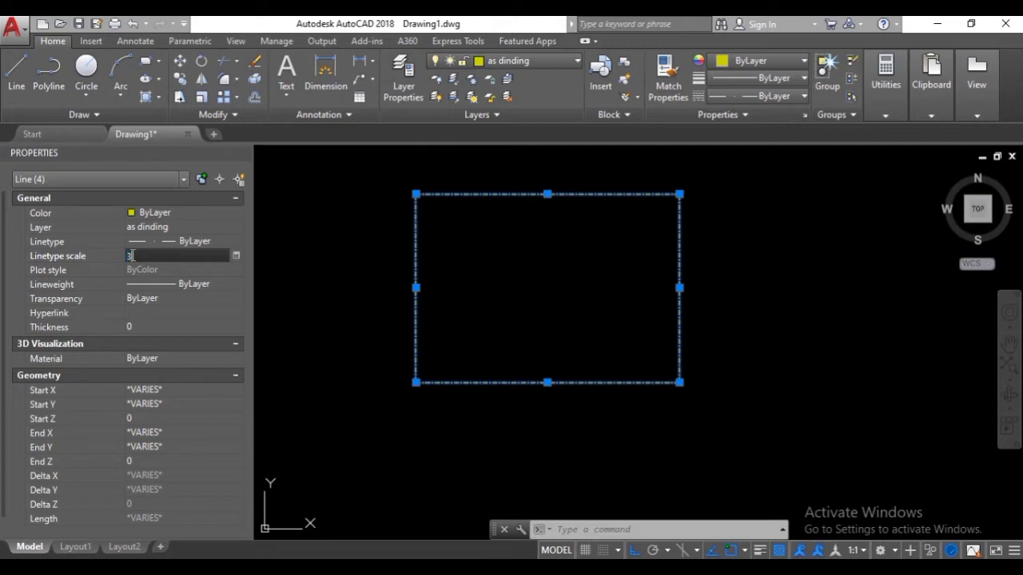
pyautogui.press('Return')
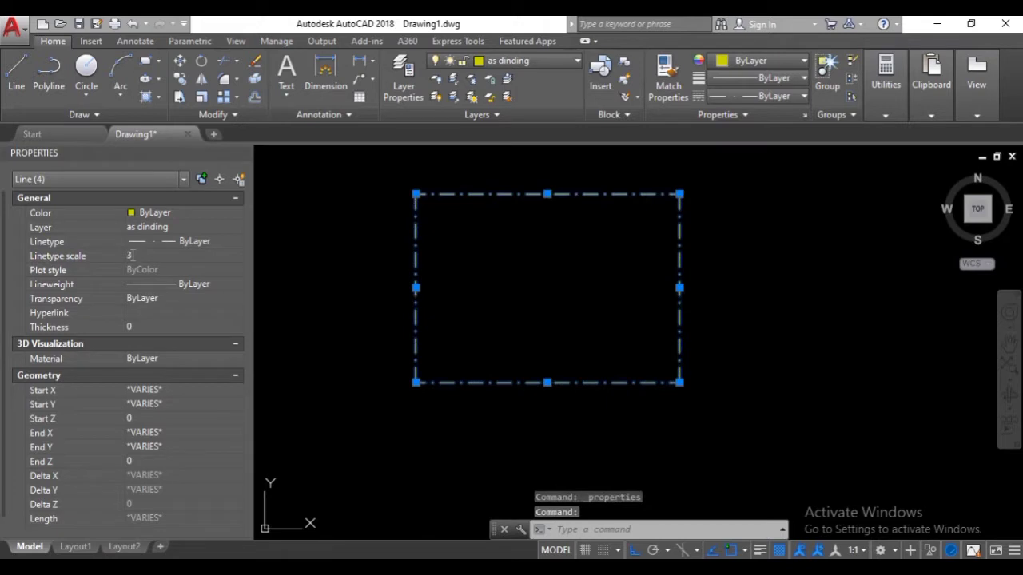
# - Set the linetype scale of the four lines to 2, close the properties and deselect the lines
pyautogui.click(131, 256)
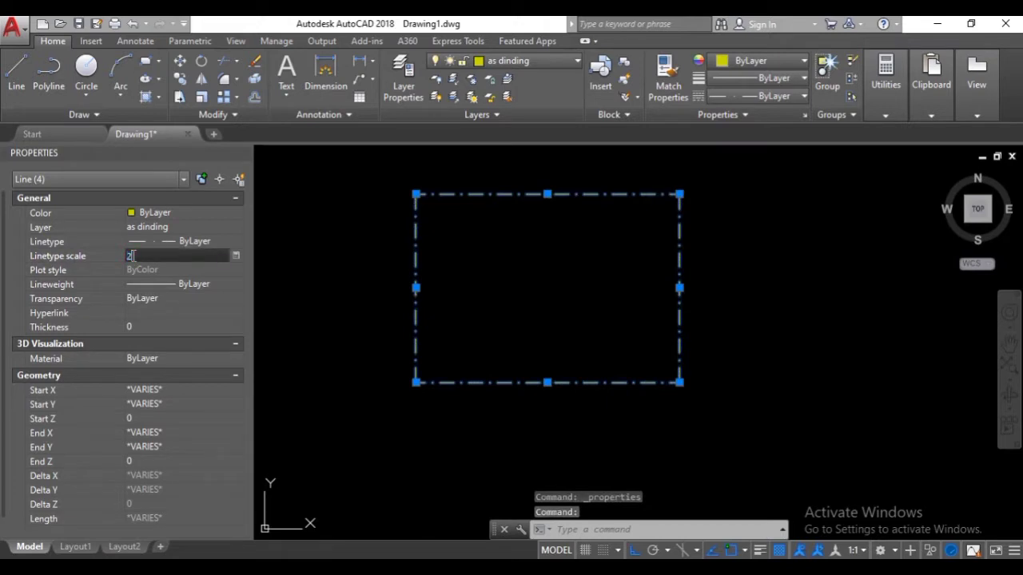
pyautogui.press('Return')
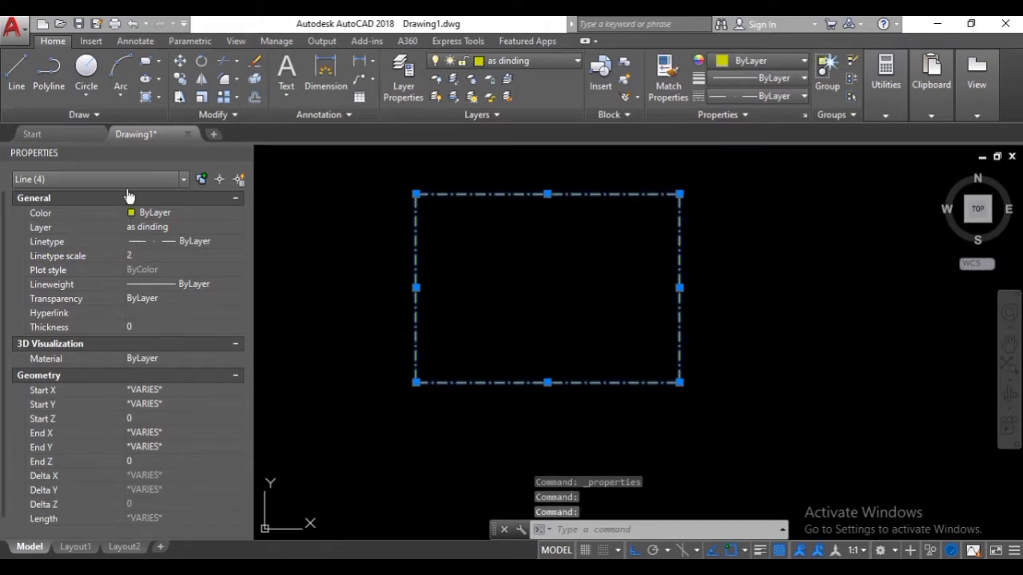
pyautogui.click(242, 154)
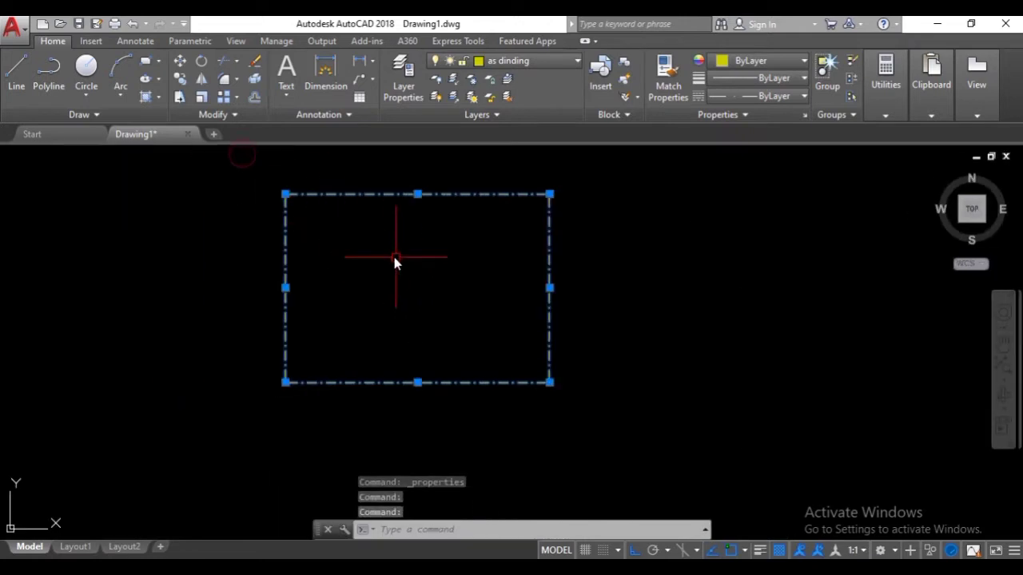
pyautogui.press('Escape')
# - Offset the rectangle's right axis line by 7.5 to both the inside and the outside
pyautogui.moveTo(334, 199); pyautogui.dragTo(544, 174, button='middle')
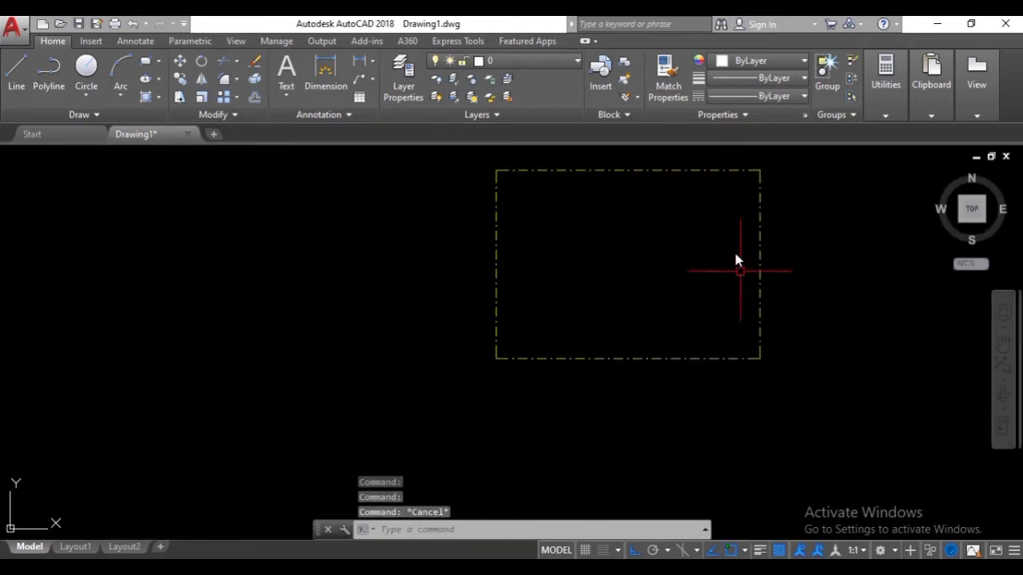
pyautogui.moveTo(661, 391); pyautogui.dragTo(469, 430, button='middle')
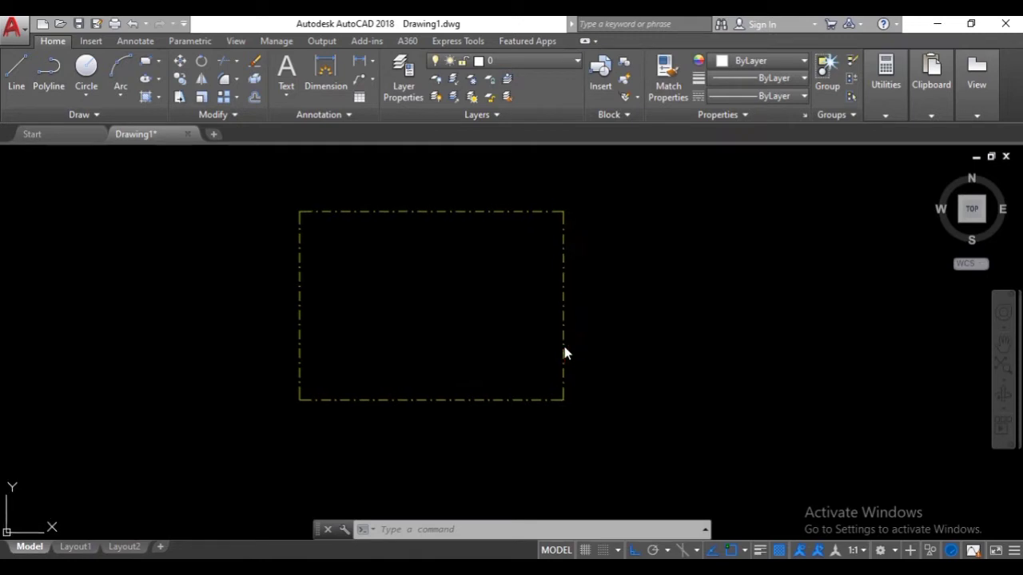
pyautogui.scroll(2, 564, 347)
pyautogui.moveTo(562, 348); pyautogui.dragTo(516, 377, button='middle')
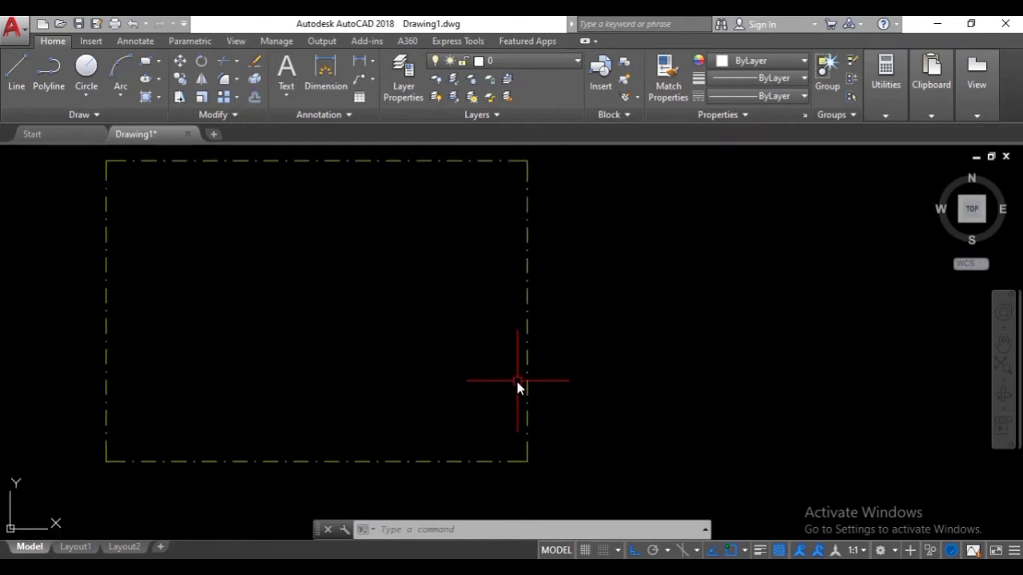
pyautogui.write('off')
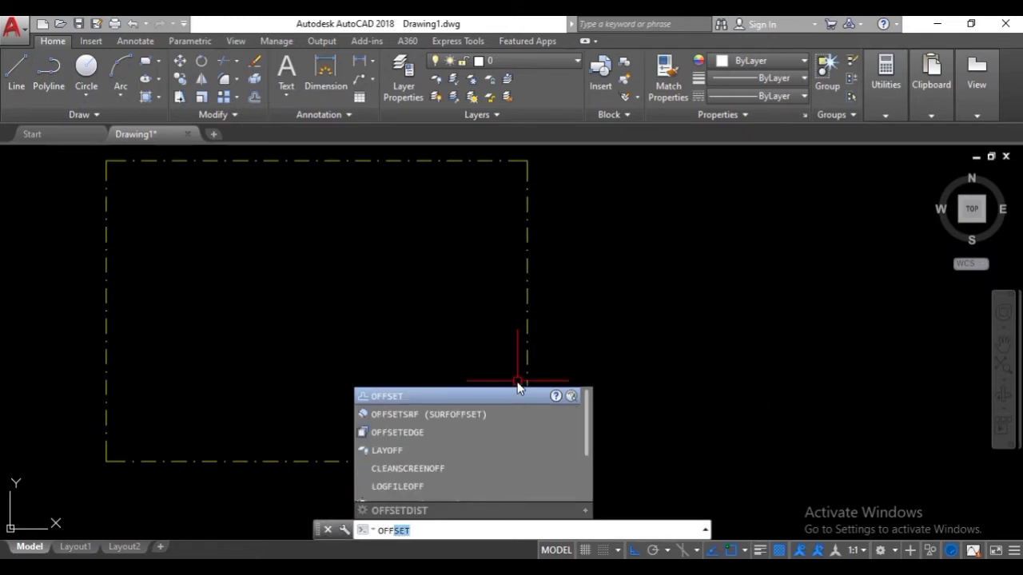
pyautogui.press('Return')
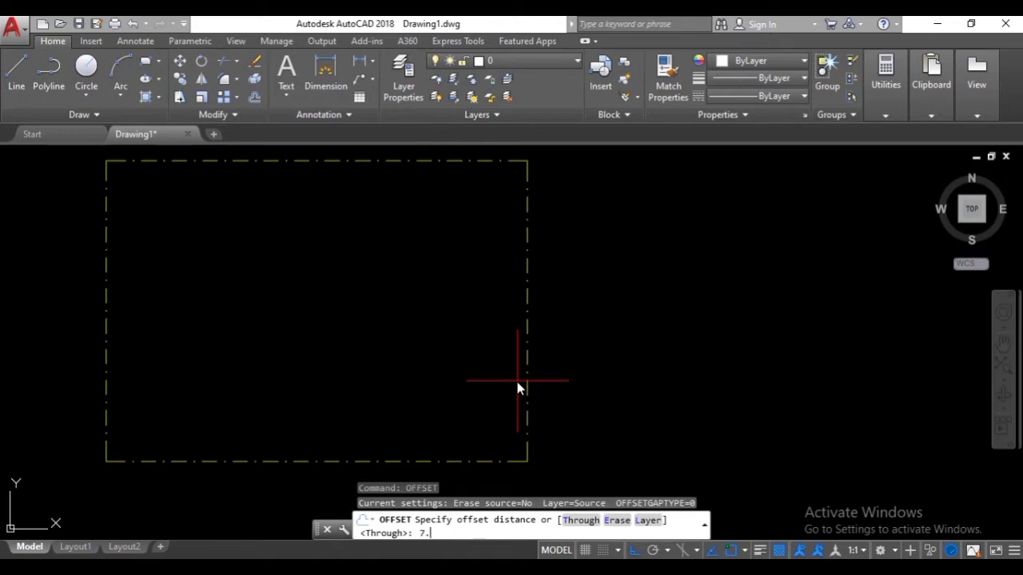
pyautogui.press('Return')
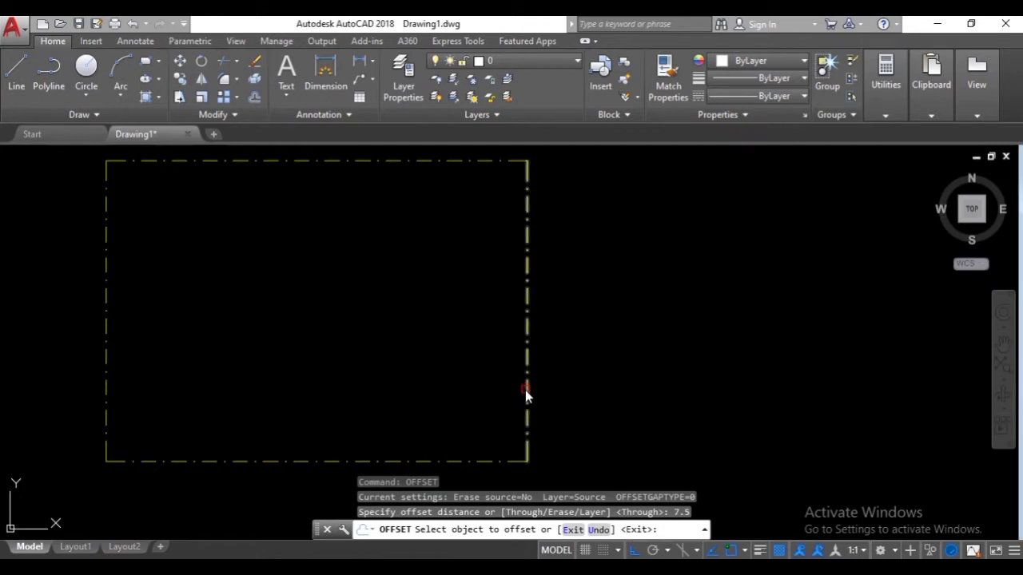
pyautogui.click(525, 390)
pyautogui.click(484, 393)
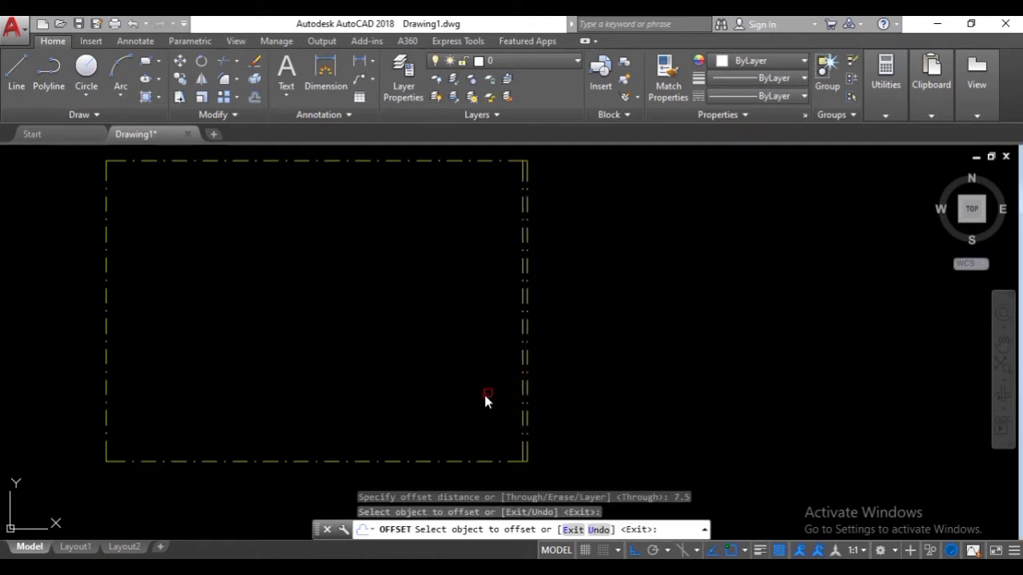
pyautogui.click(528, 390)
pyautogui.click(588, 371)
# - Offset the rectangle's bottom and left axis lines to both sides by the same 7.5 distance
pyautogui.click(441, 461)
pyautogui.click(453, 427)
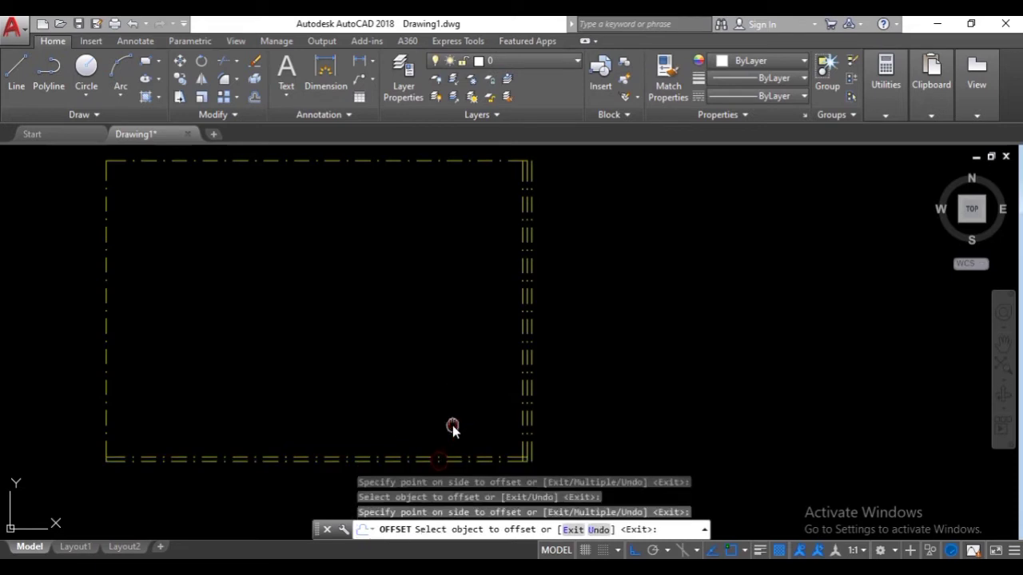
pyautogui.scroll(3, 480, 411)
pyautogui.scroll(-6, 496, 424)
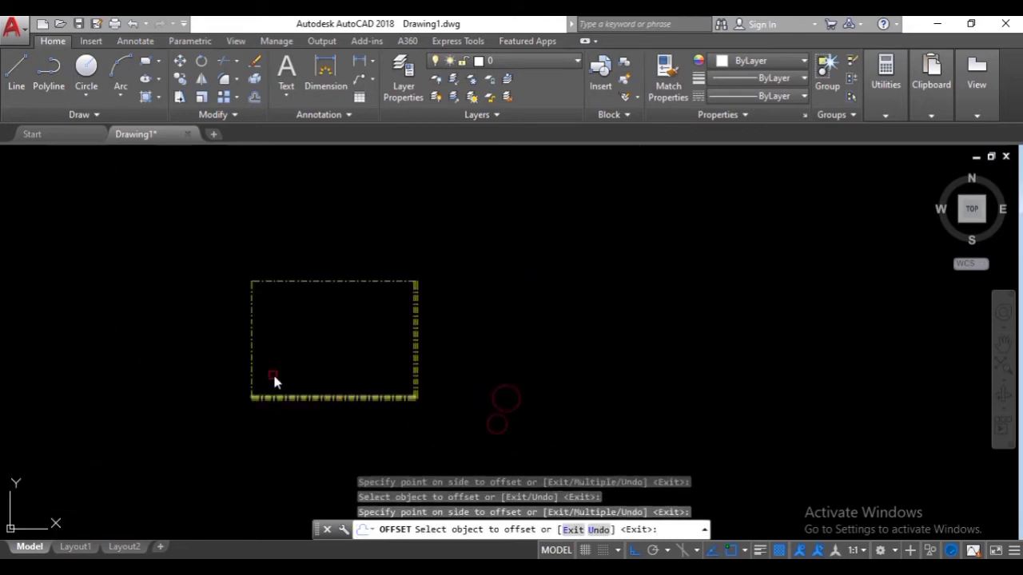
pyautogui.moveTo(274, 383); pyautogui.dragTo(344, 391, button='middle')
pyautogui.scroll(4, 344, 390)
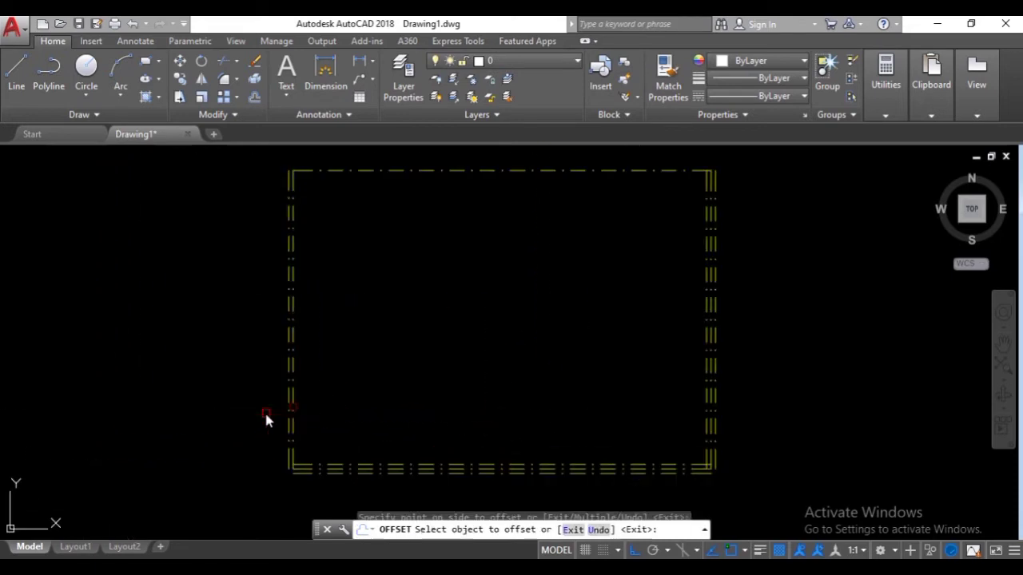
pyautogui.click(293, 410)
pyautogui.click(325, 416)
# - Offset the rectangle's top axis line by 7.5 to both sides and end the Offset command
pyautogui.moveTo(425, 225); pyautogui.dragTo(405, 287, button='middle')
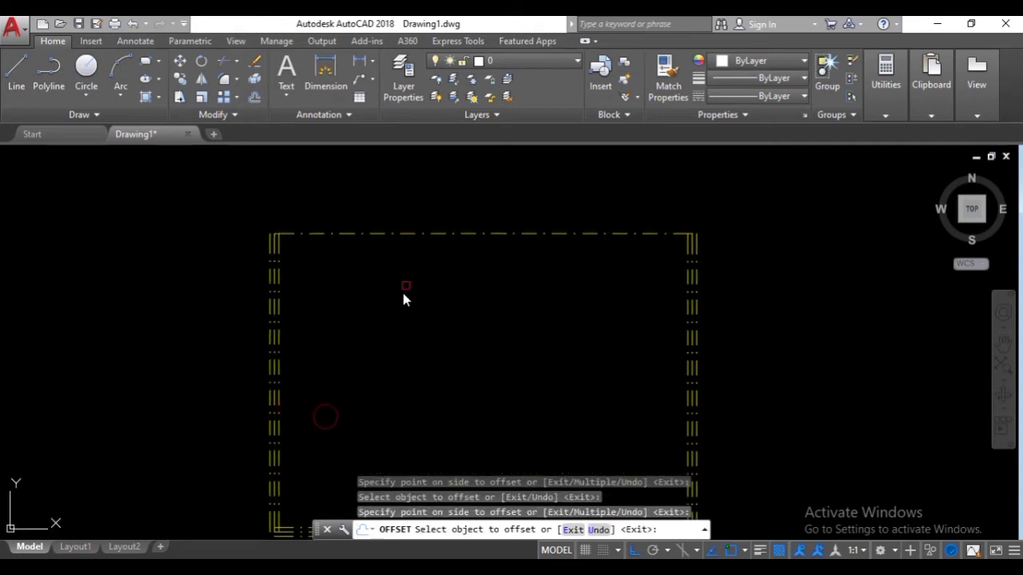
pyautogui.click(435, 235)
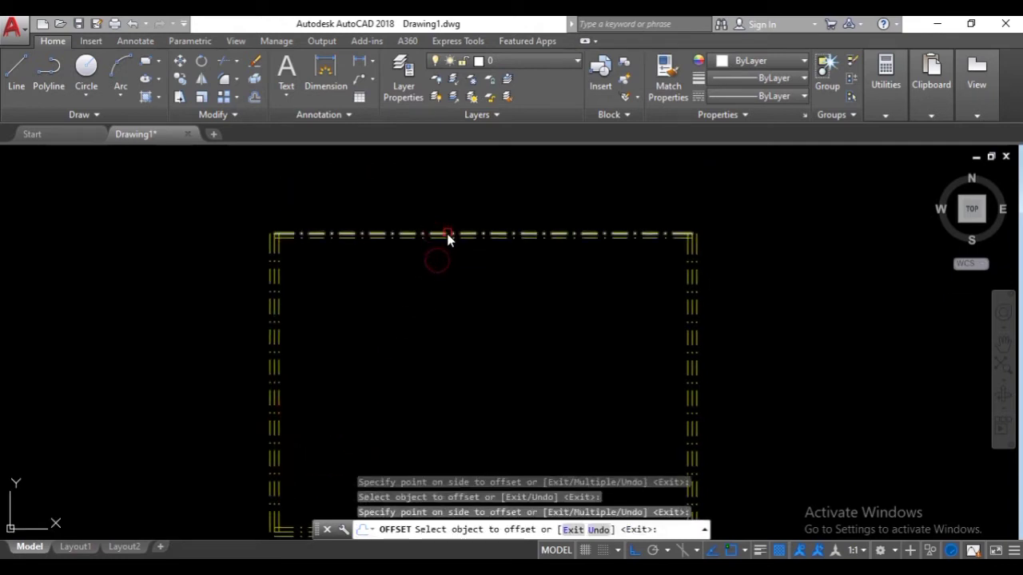
pyautogui.click(455, 206)
pyautogui.press('Escape')
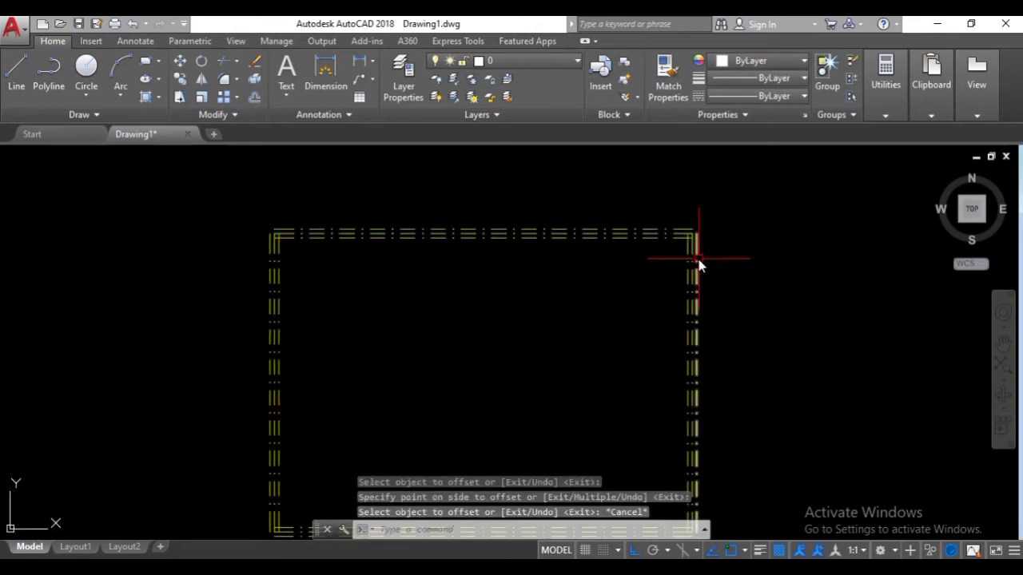
pyautogui.scroll(2, 696, 240)
pyautogui.scroll(4, 630, 249)
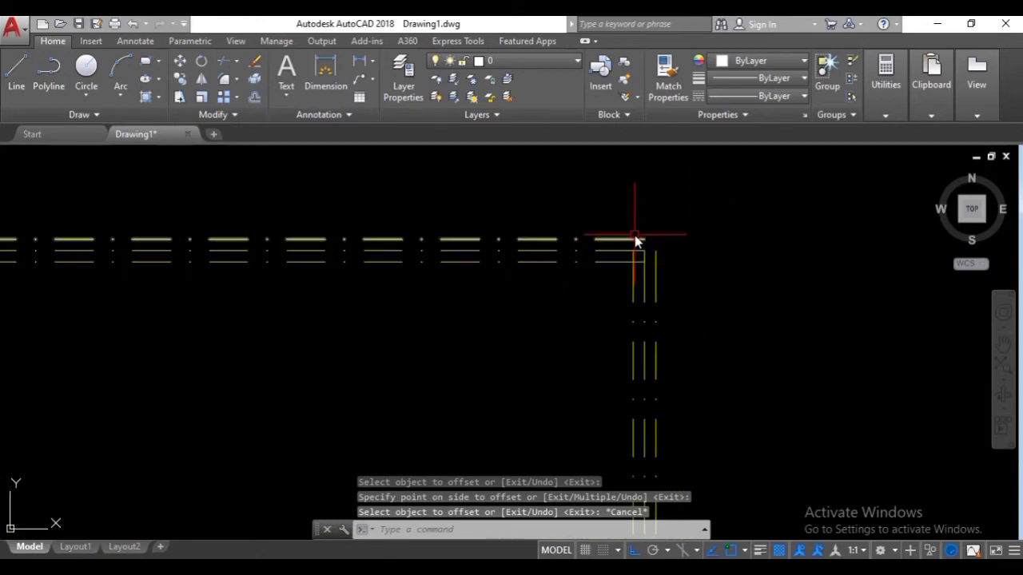
pyautogui.click(694, 319)
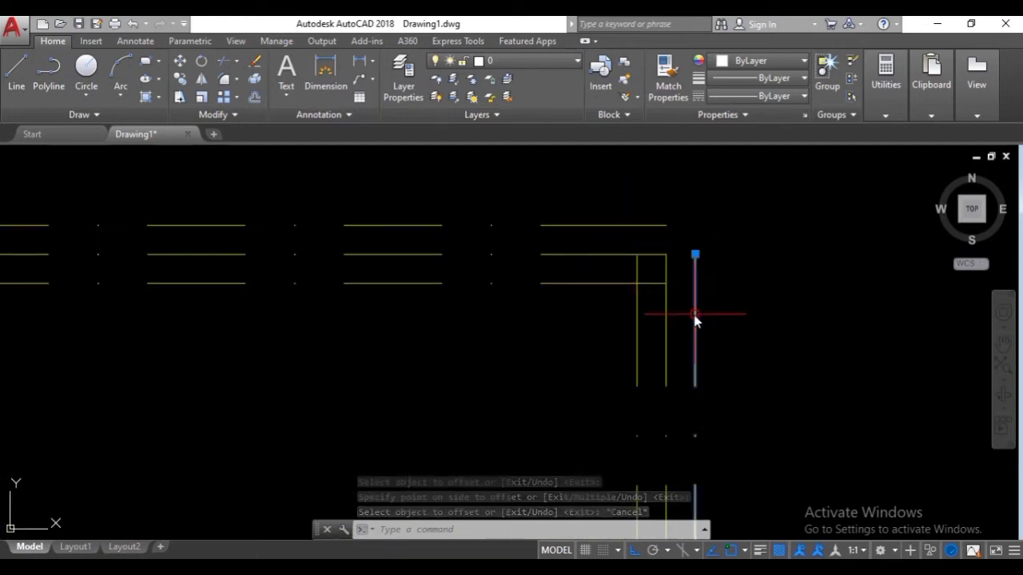
pyautogui.click(652, 228)
pyautogui.click(660, 294)
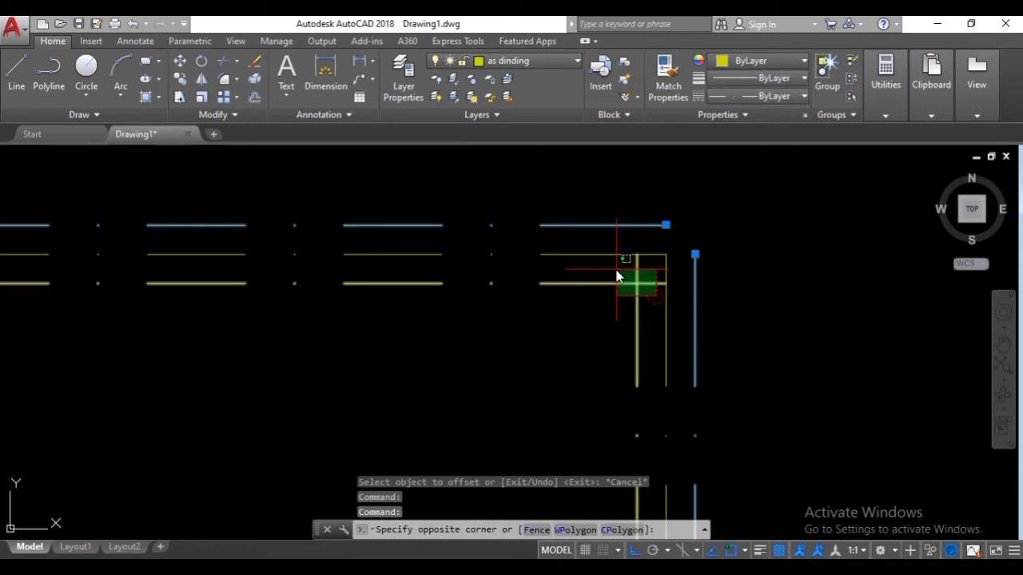
pyautogui.scroll(-6, 609, 278)
pyautogui.scroll(4, 193, 287)
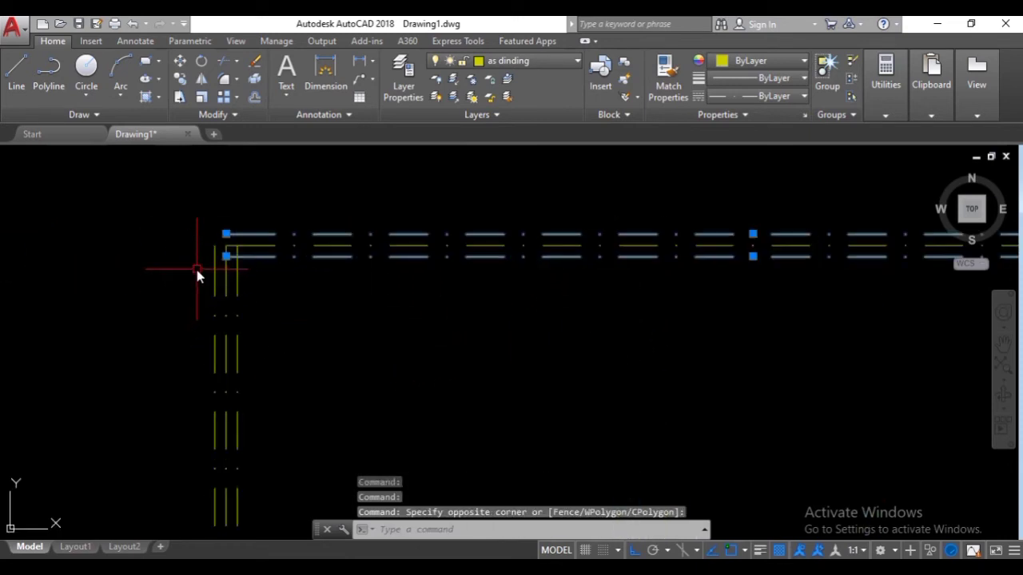
pyautogui.press('Escape')
pyautogui.click(514, 60)
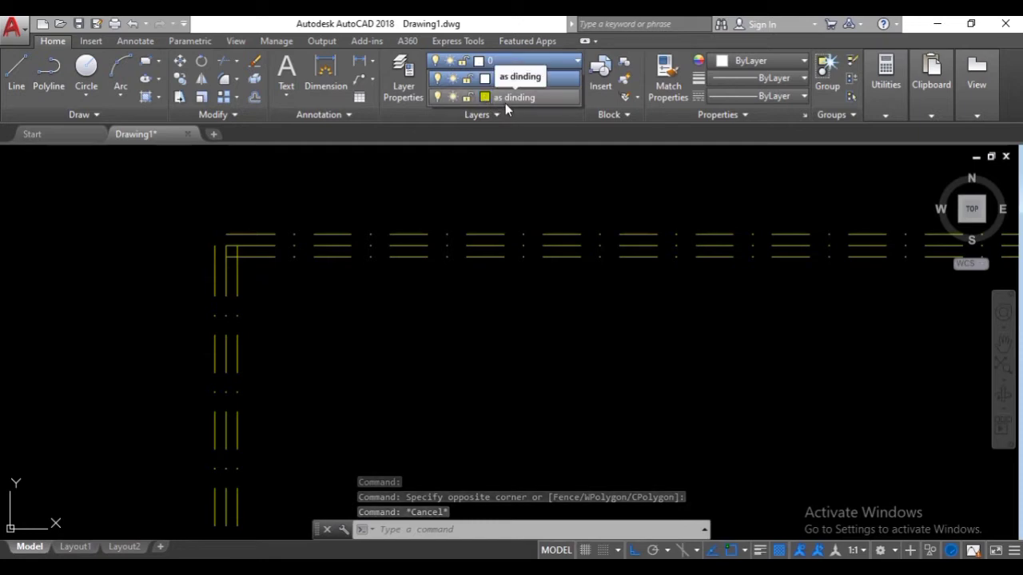
pyautogui.click(533, 59)
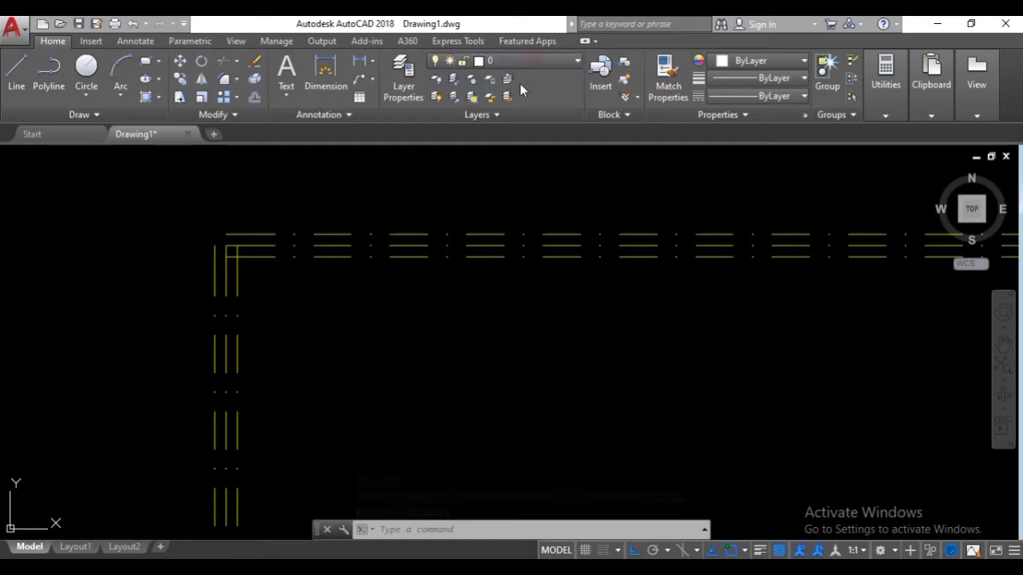
# - Create a new layer named "dinding penuh" with a 0.20 mm lineweight and close the layer properties
pyautogui.click(401, 84)
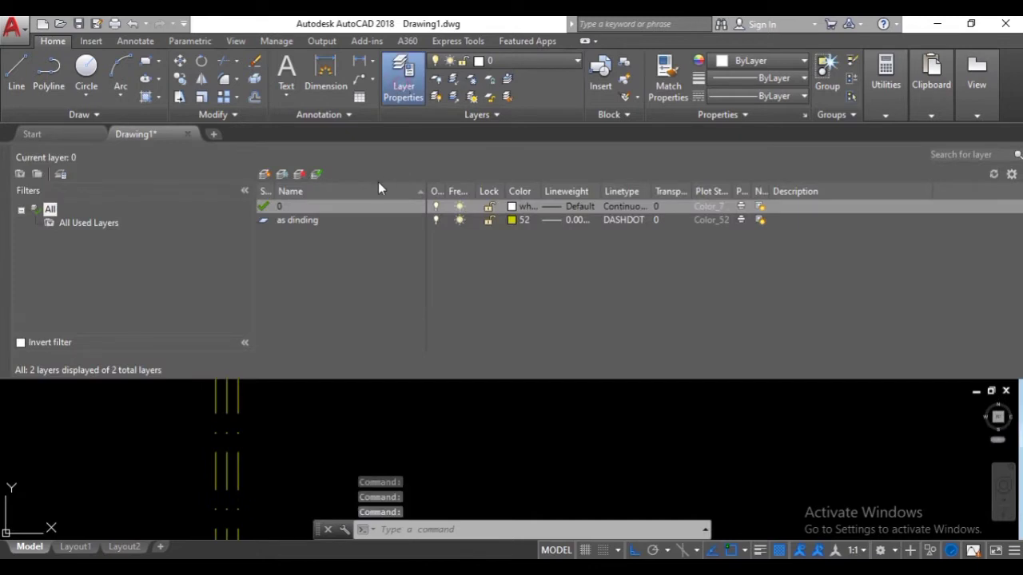
pyautogui.click(265, 175)
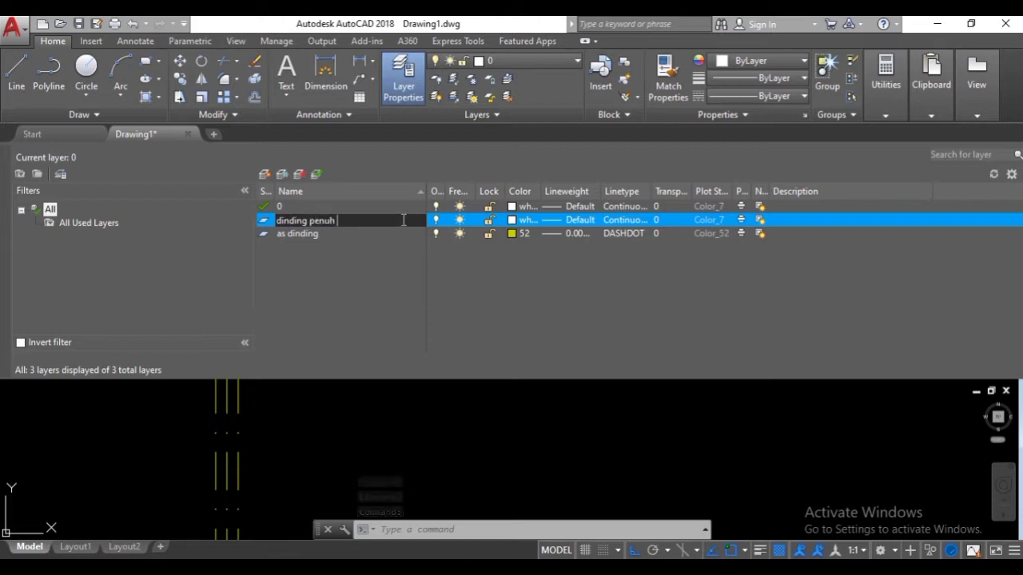
pyautogui.click(562, 276)
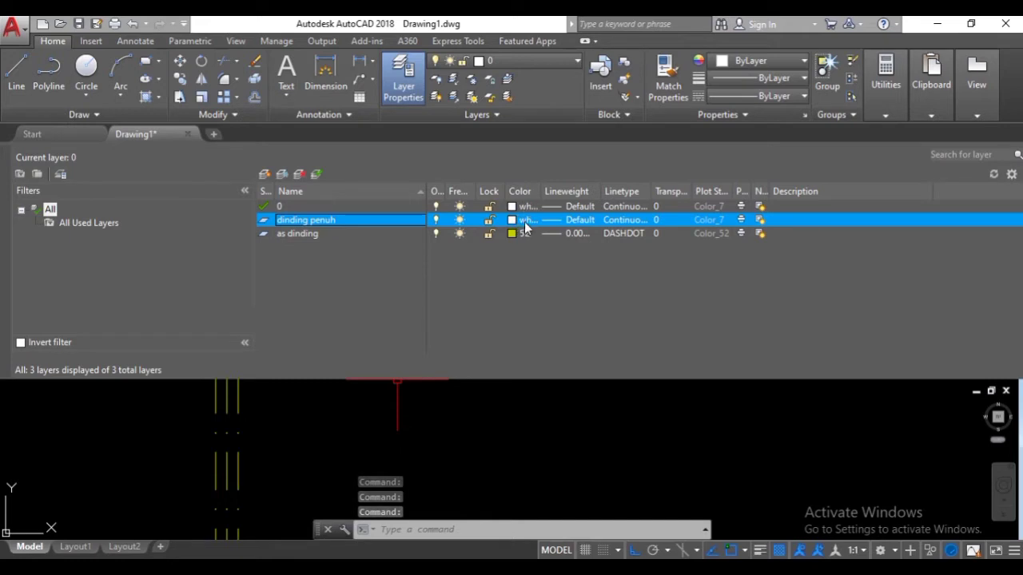
pyautogui.click(579, 220)
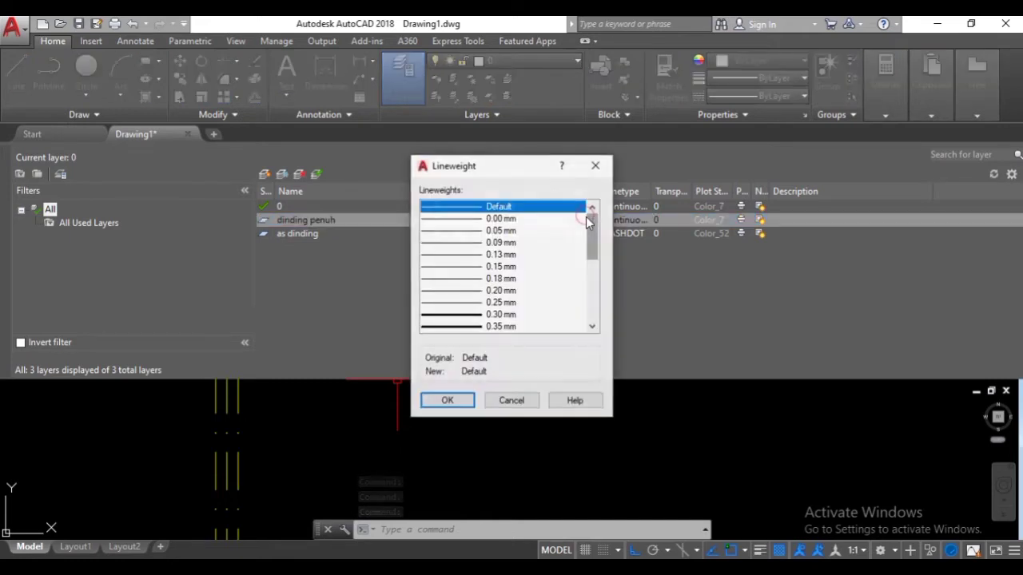
pyautogui.click(498, 292)
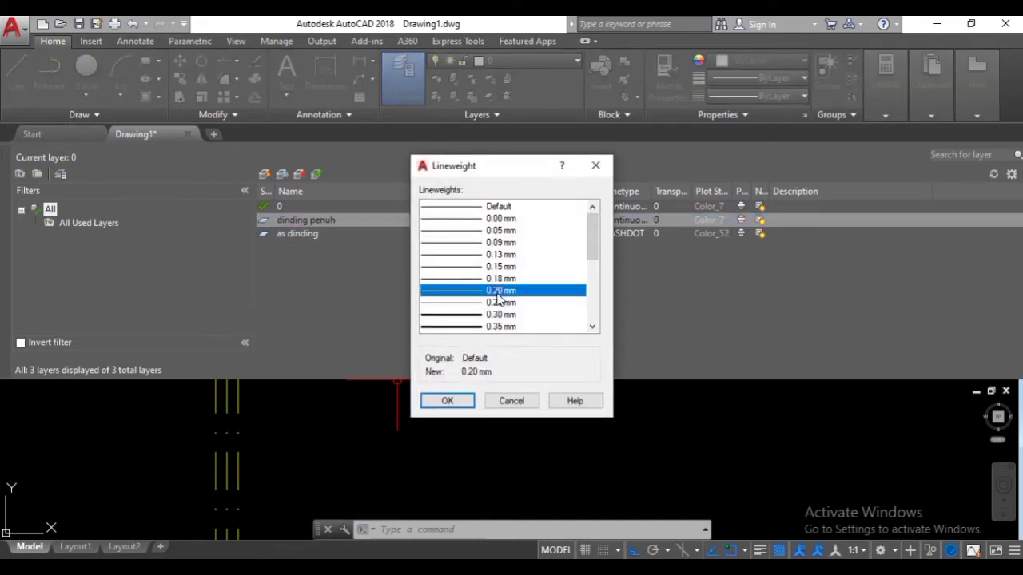
pyautogui.click(448, 401)
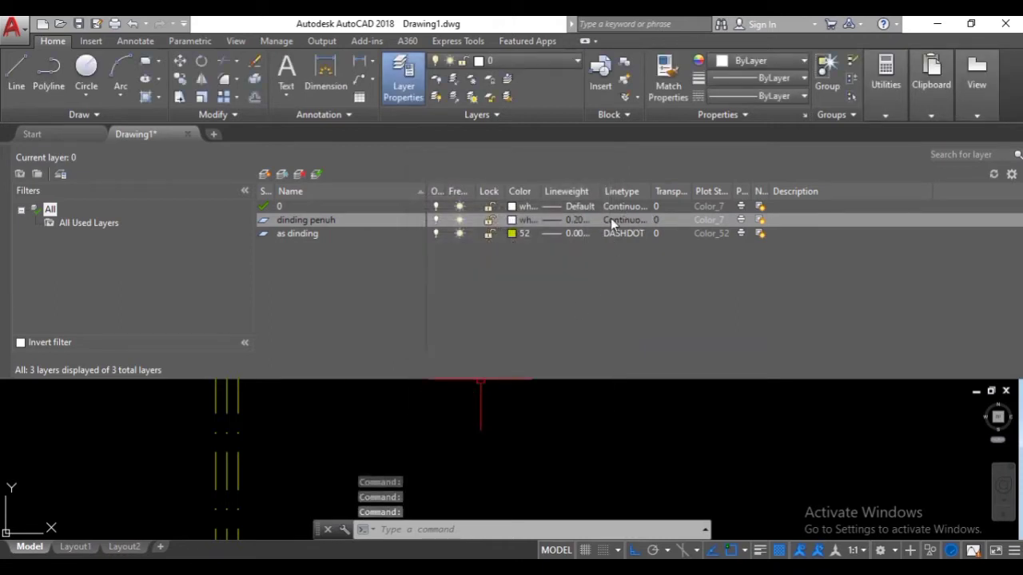
pyautogui.click(400, 83)
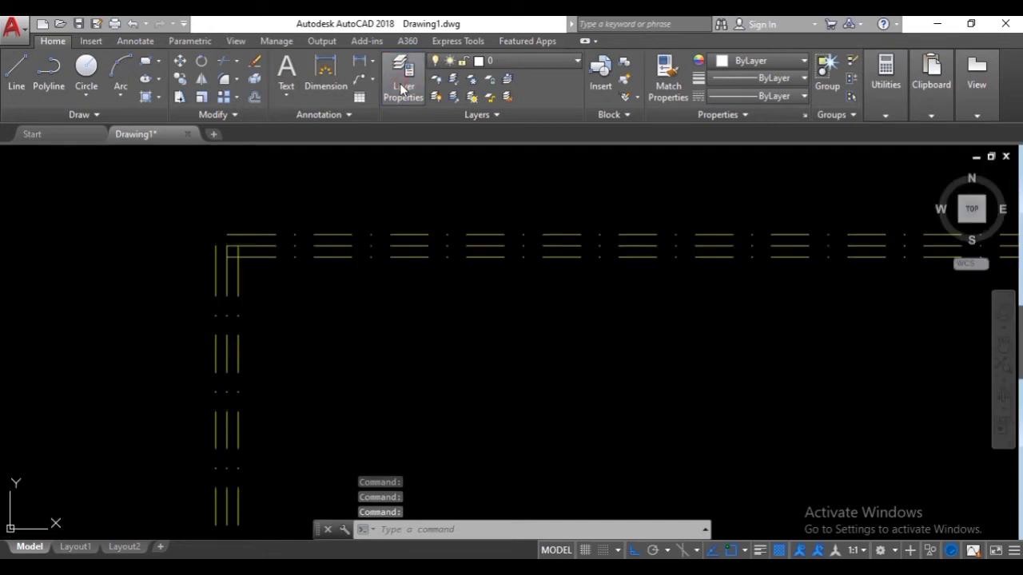
# - Move the inner and outer offset lines of all four walls to the "dinding penuh" layer, leaving out the axis lines, and deselect them
pyautogui.scroll(-2, 271, 241)
pyautogui.moveTo(591, 231); pyautogui.dragTo(386, 276, button='middle')
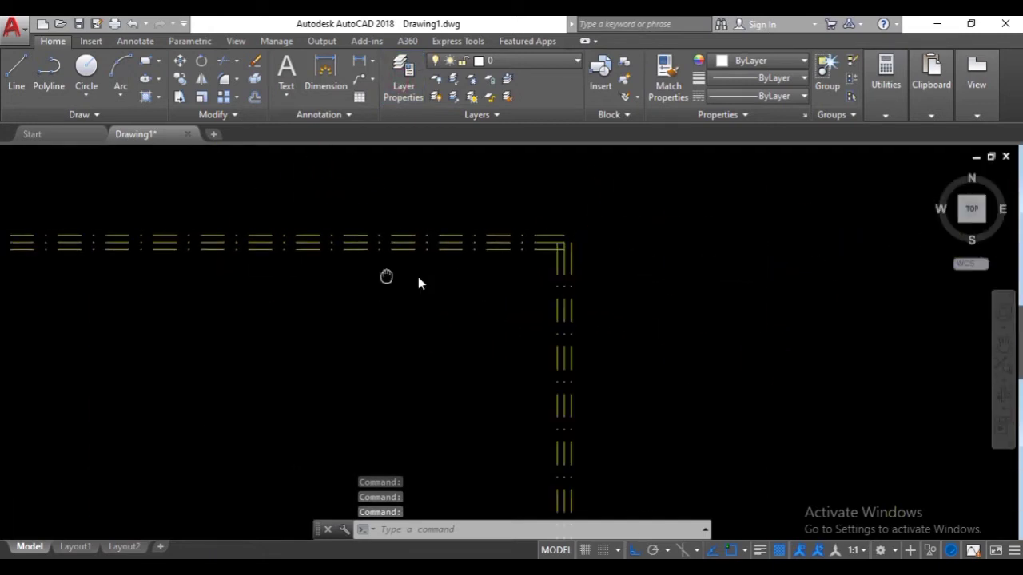
pyautogui.scroll(4, 456, 258)
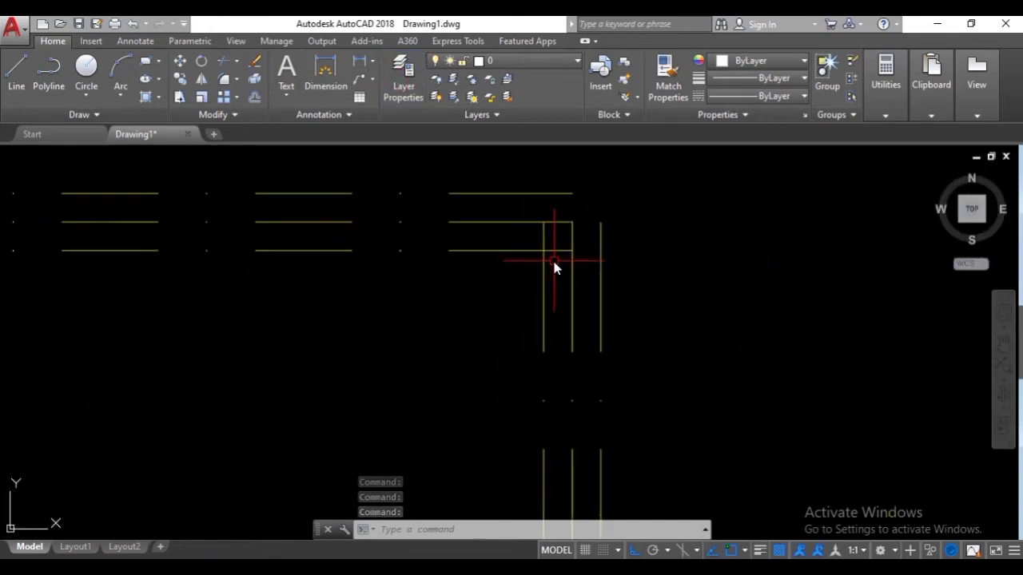
pyautogui.click(552, 258)
pyautogui.click(529, 242)
pyautogui.click(610, 235)
pyautogui.click(600, 222)
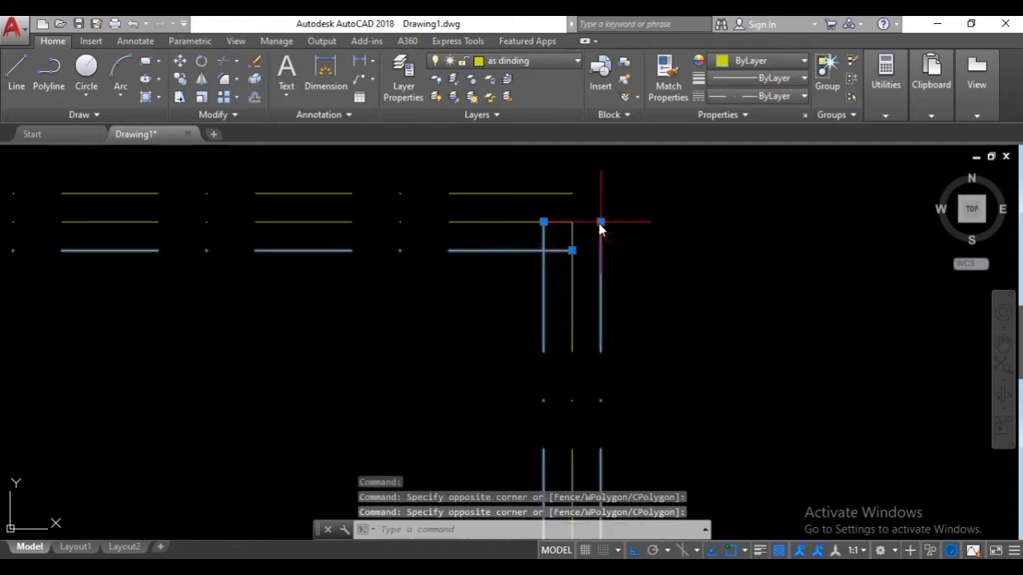
pyautogui.click(576, 182)
pyautogui.click(530, 199)
pyautogui.scroll(-4, 524, 210)
pyautogui.moveTo(518, 392); pyautogui.dragTo(678, 226, button='middle')
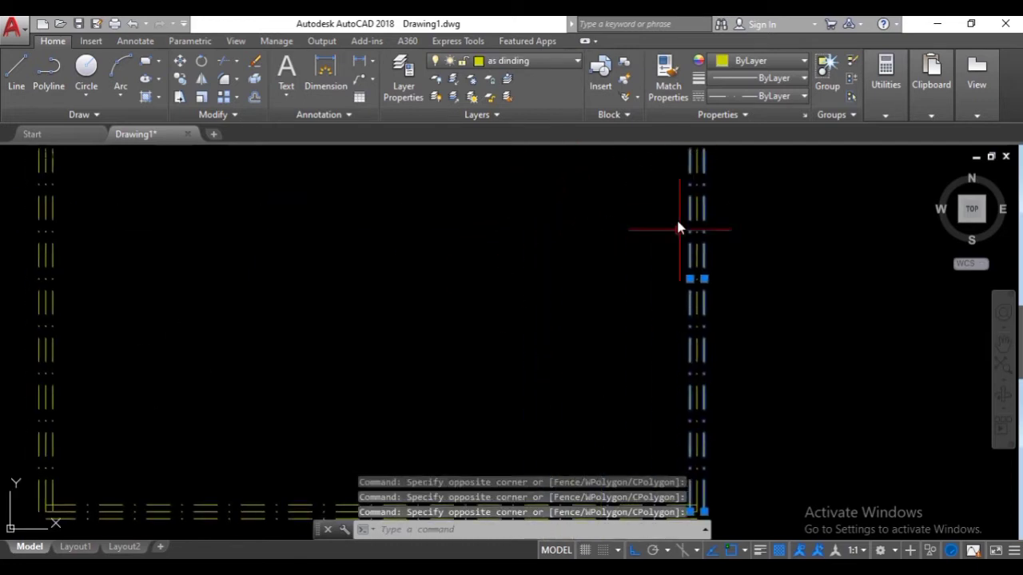
pyautogui.scroll(-4, 691, 336)
pyautogui.scroll(4, 687, 377)
pyautogui.click(653, 388)
pyautogui.click(644, 374)
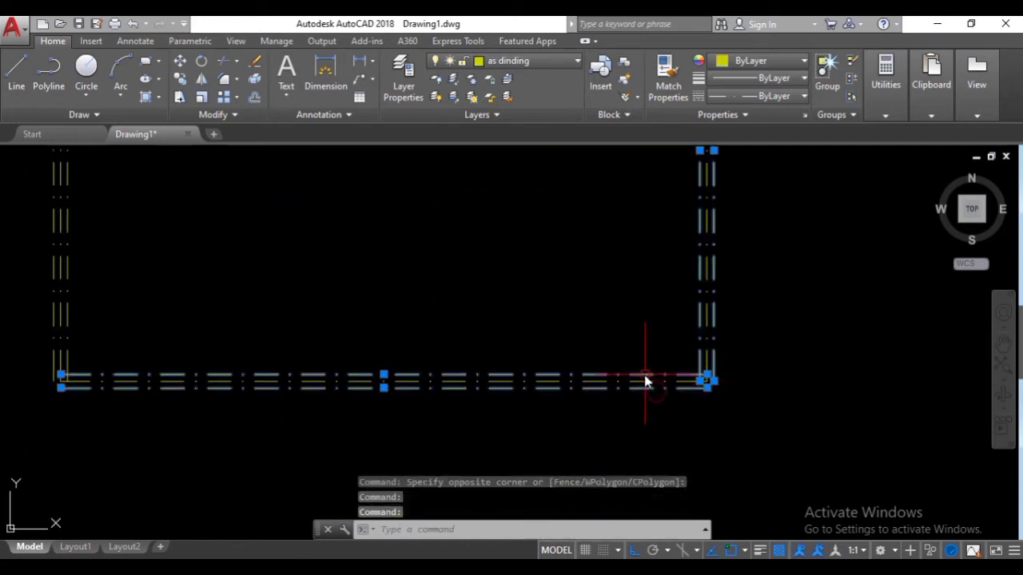
pyautogui.click(67, 326)
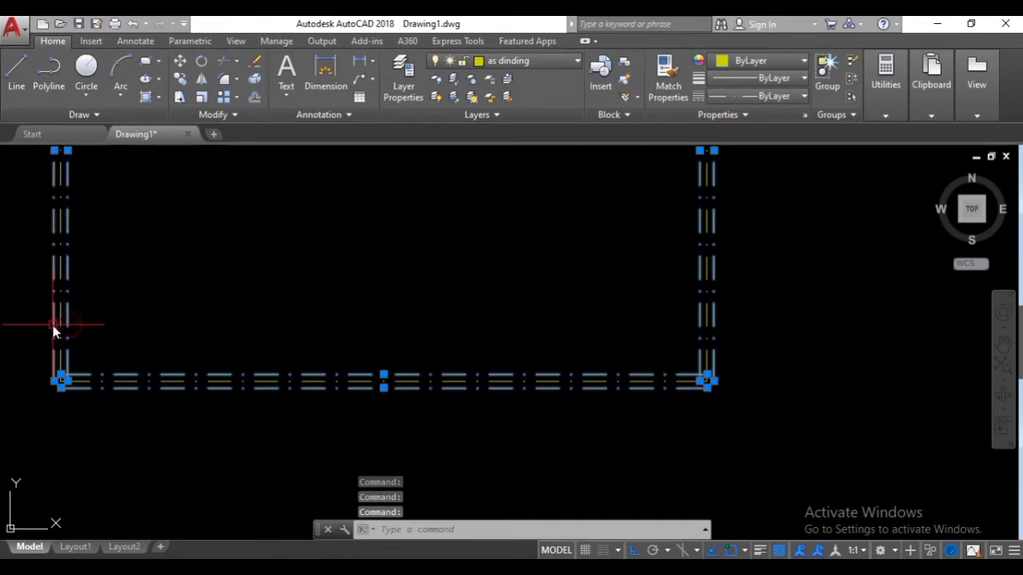
pyautogui.click(499, 57)
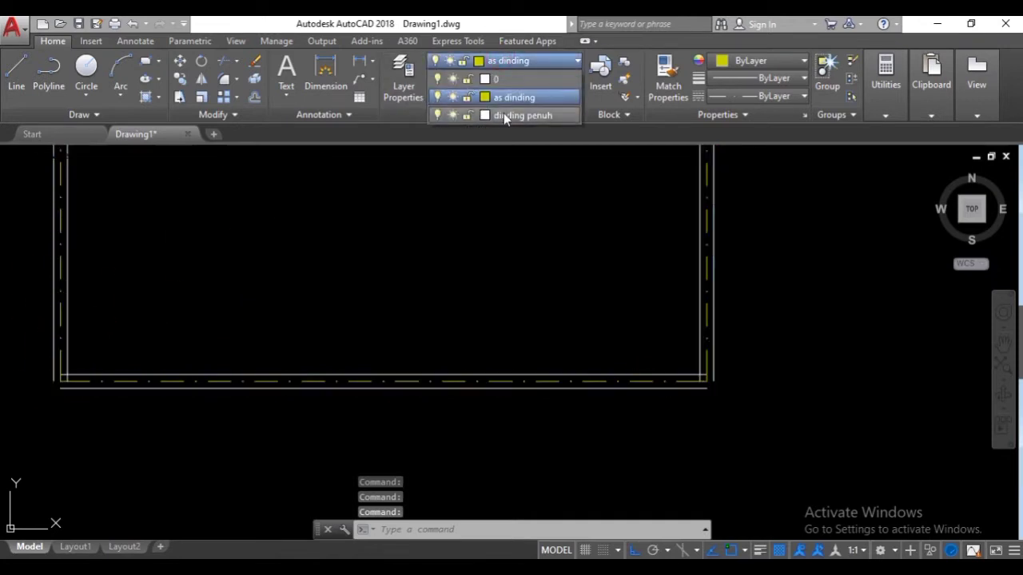
pyautogui.click(504, 116)
pyautogui.press('Escape')
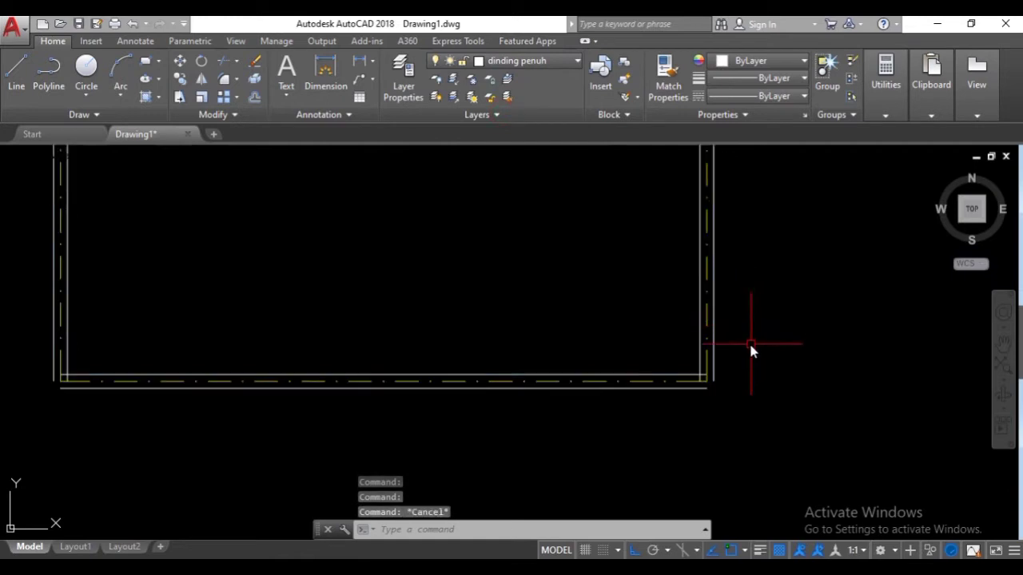
# - Examine how the wall lines meet at the plan's lower-right and upper-left corners
pyautogui.scroll(2, 716, 423)
pyautogui.scroll(2, 717, 421)
pyautogui.scroll(-4, 516, 311)
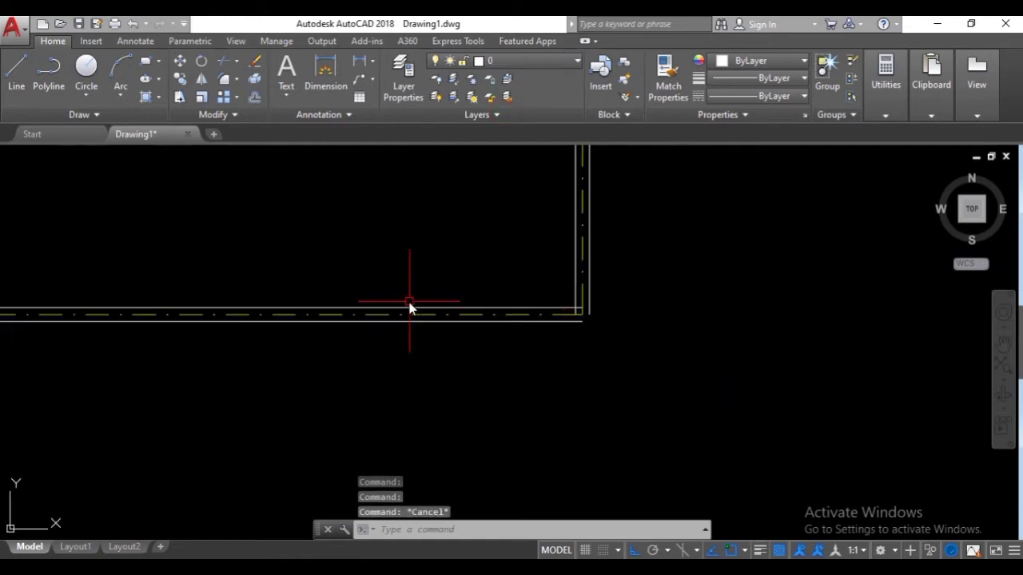
pyautogui.moveTo(409, 302); pyautogui.dragTo(912, 318, button='middle')
pyautogui.moveTo(447, 315); pyautogui.dragTo(338, 444, button='middle')
pyautogui.scroll(-2, 364, 317)
pyautogui.moveTo(370, 294); pyautogui.dragTo(314, 394, button='middle')
pyautogui.scroll(4, 321, 264)
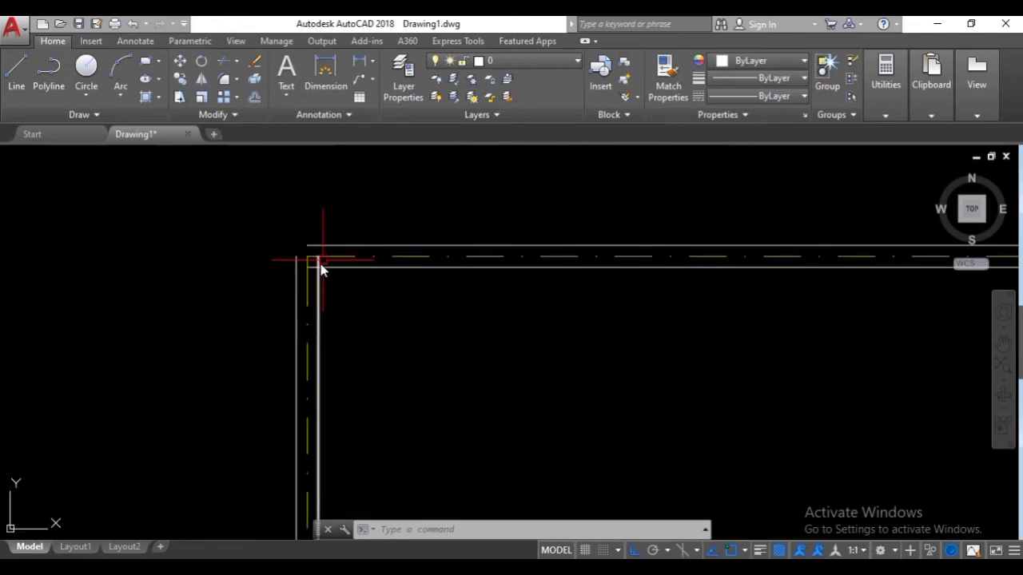
pyautogui.scroll(-4, 491, 272)
# - Extend the wall and axis lines at the lower-left corner to the outer wall lines, using all lines as boundaries, and end the Extend command
pyautogui.click(673, 195)
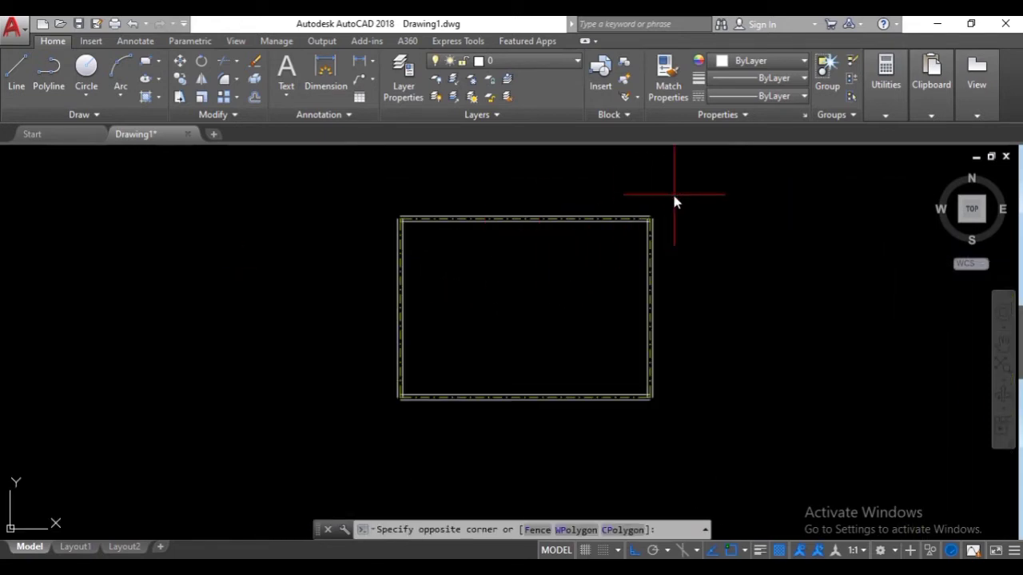
pyautogui.click(360, 415)
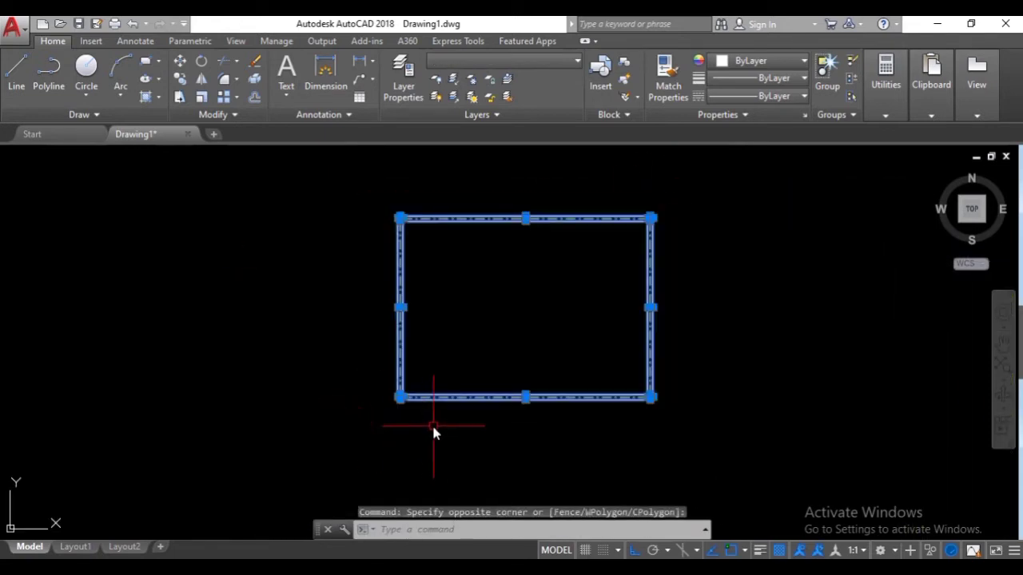
pyautogui.write('EX')
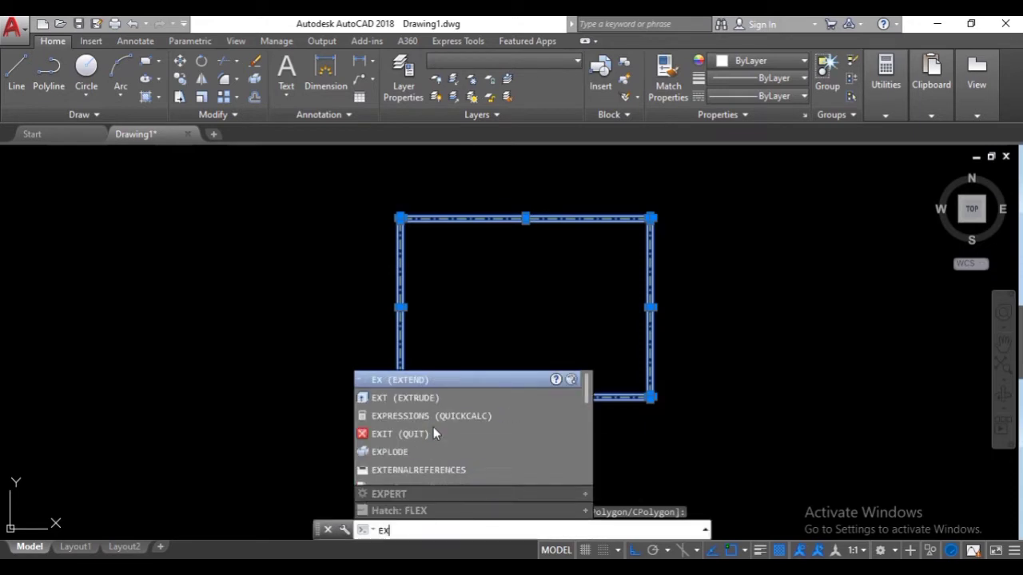
pyautogui.press('Return')
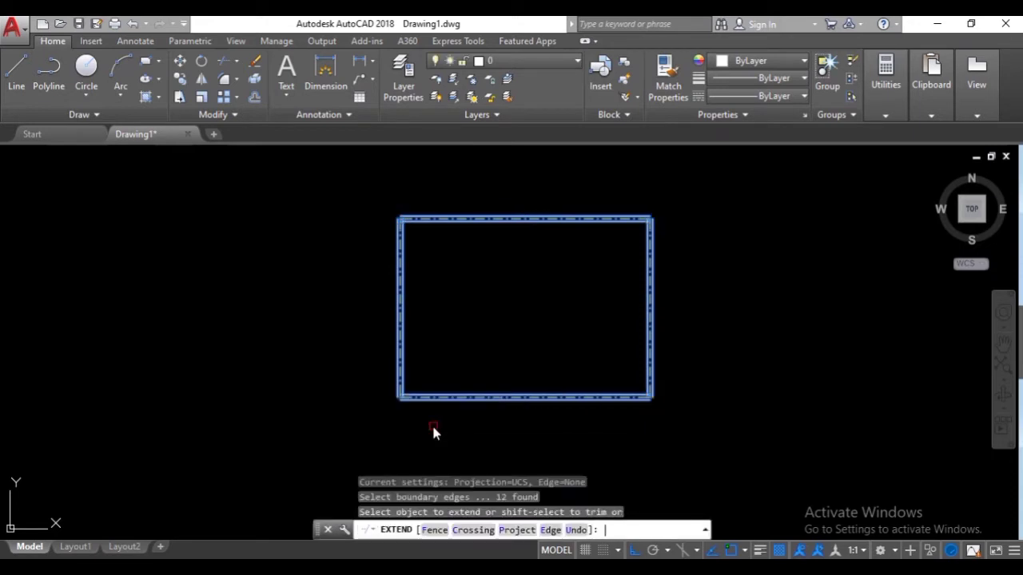
pyautogui.scroll(5, 344, 368)
pyautogui.click(360, 375)
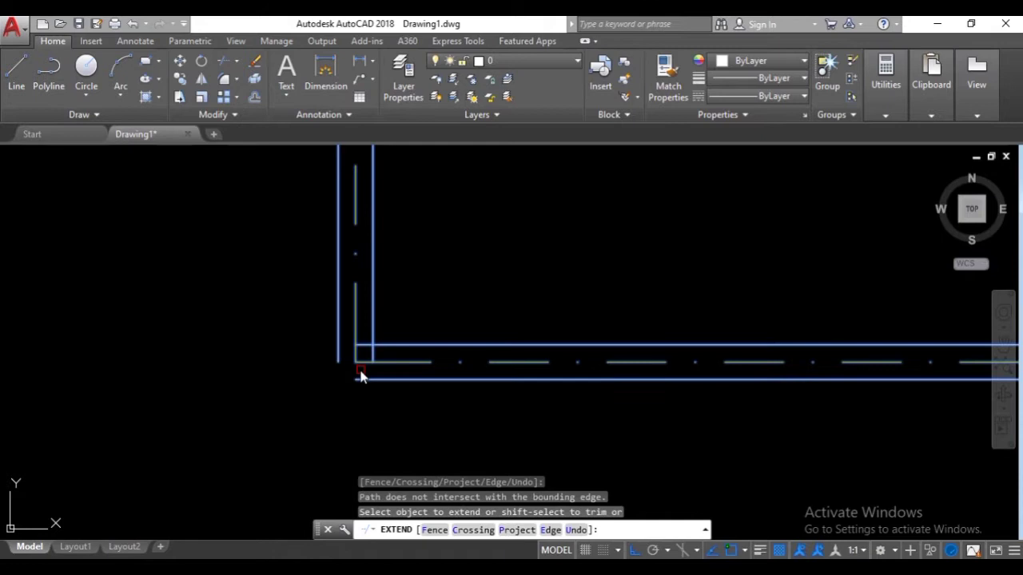
pyautogui.click(400, 400)
pyautogui.click(296, 273)
pyautogui.scroll(4, 373, 404)
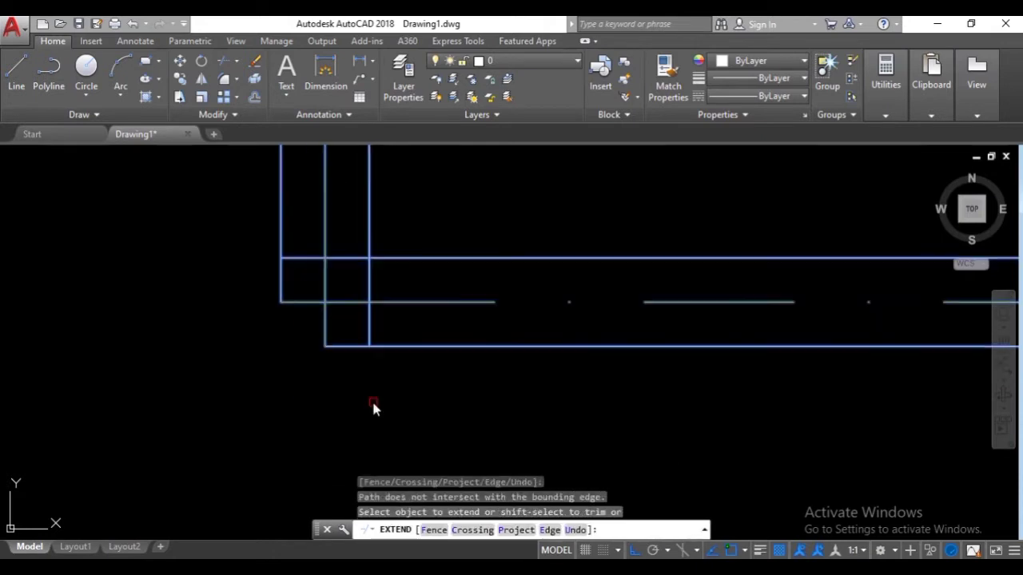
pyautogui.scroll(-8, 373, 406)
pyautogui.scroll(4, 304, 381)
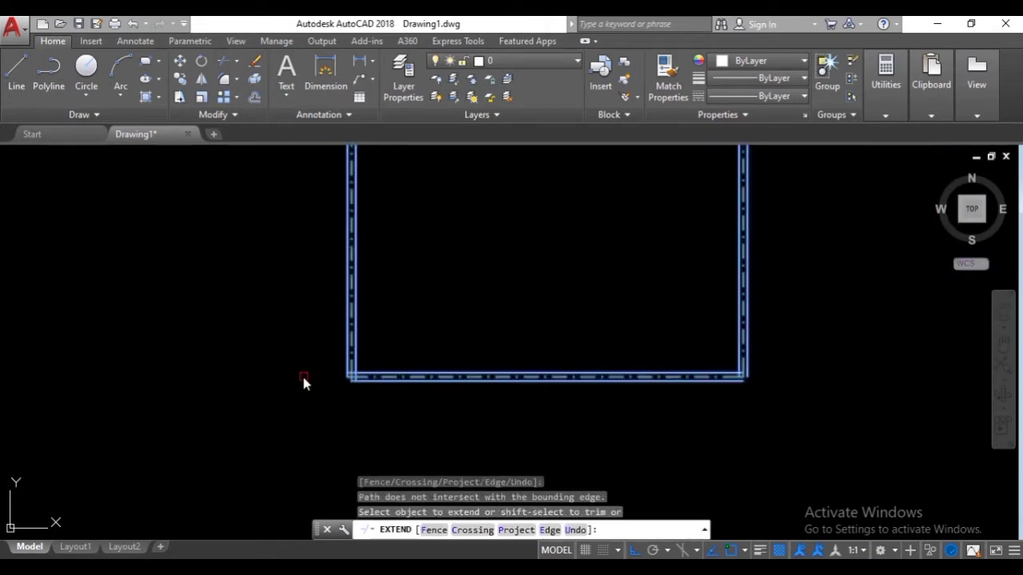
pyautogui.press('Escape')
# - Stretch the left end of the outer bottom wall line until it lines up with the outer left wall line
pyautogui.scroll(4, 382, 385)
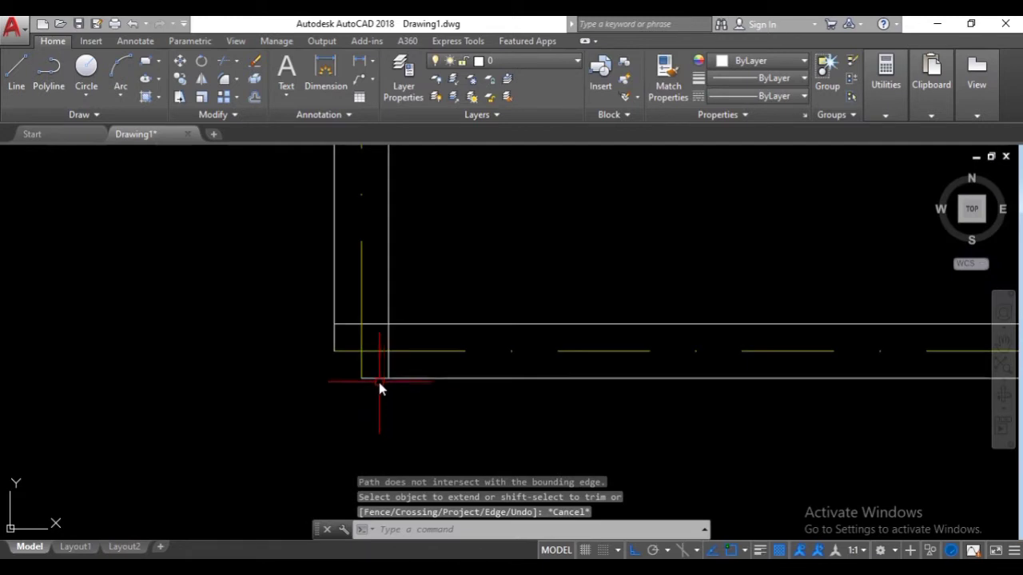
pyautogui.click(379, 378)
pyautogui.click(334, 303)
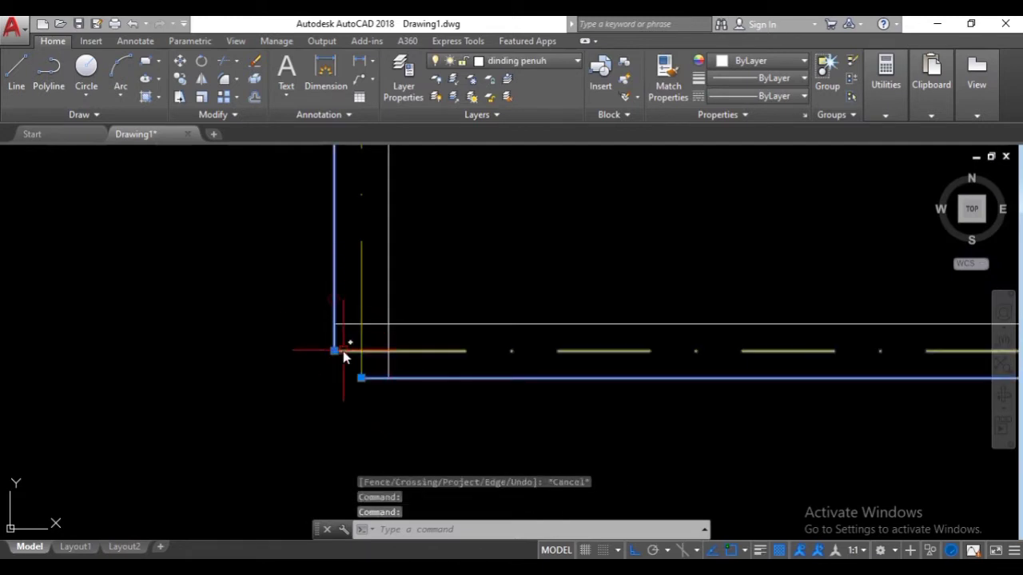
pyautogui.scroll(3, 336, 360)
pyautogui.scroll(4, 399, 406)
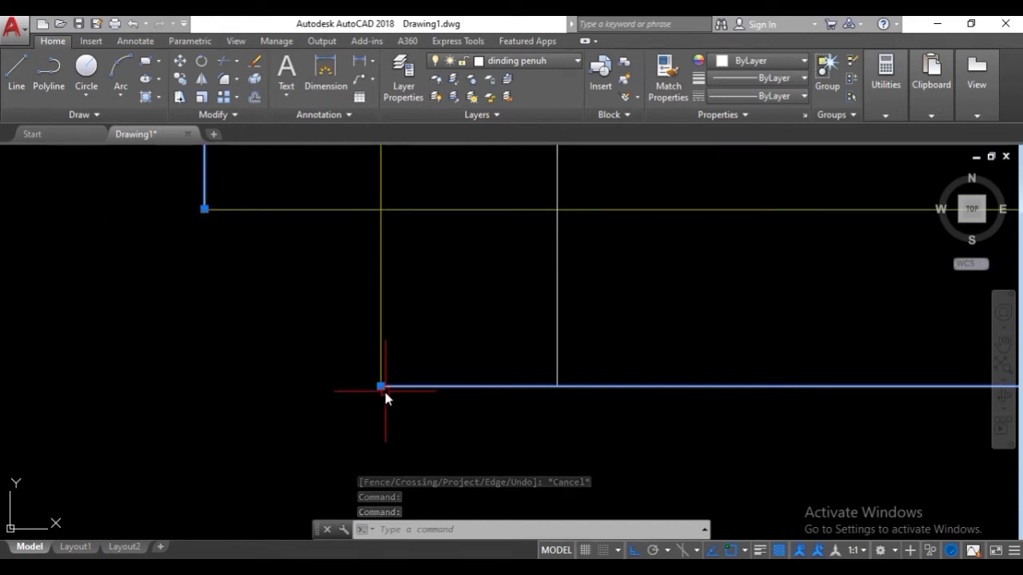
pyautogui.click(380, 388)
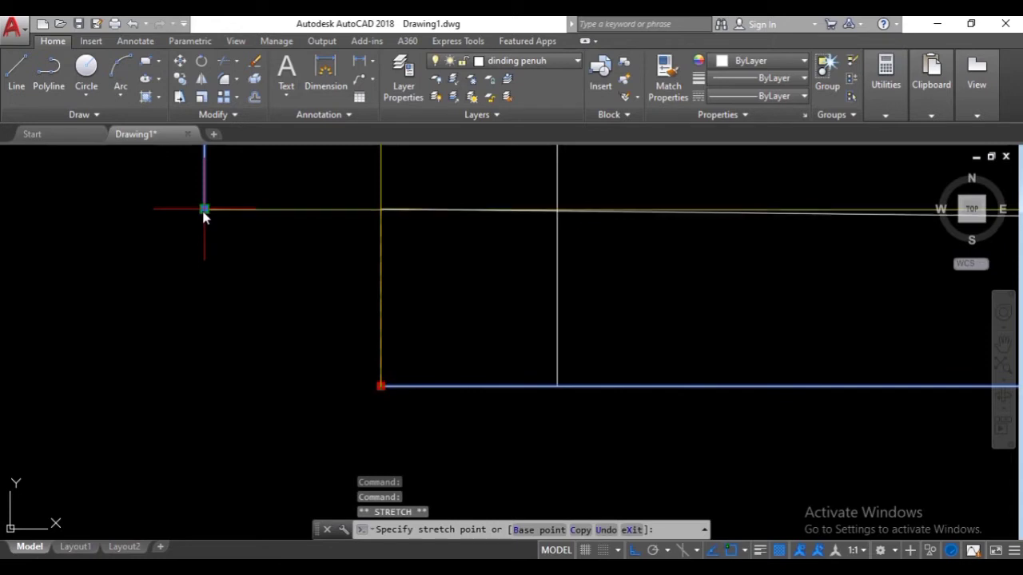
pyautogui.click(203, 280)
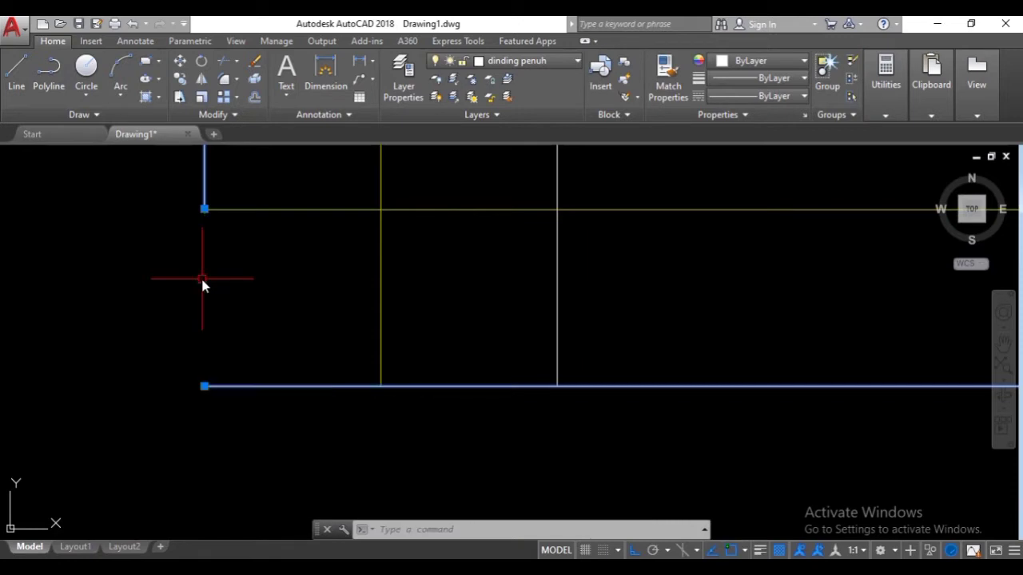
# - Stretch the lower end of the outer left wall line down to the outer bottom wall line and deselect both lines
pyautogui.click(204, 209)
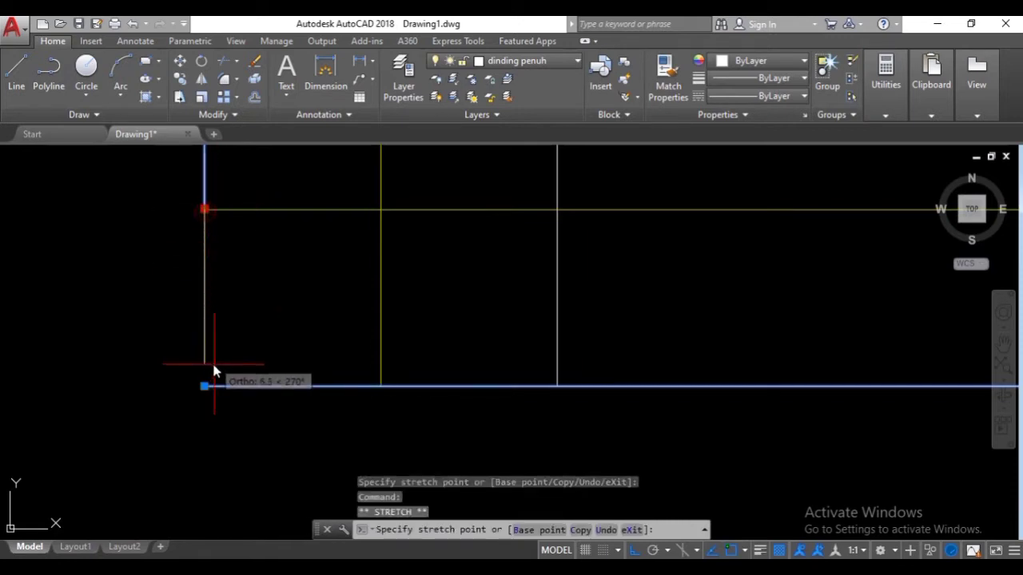
pyautogui.click(204, 388)
pyautogui.scroll(-8, 238, 341)
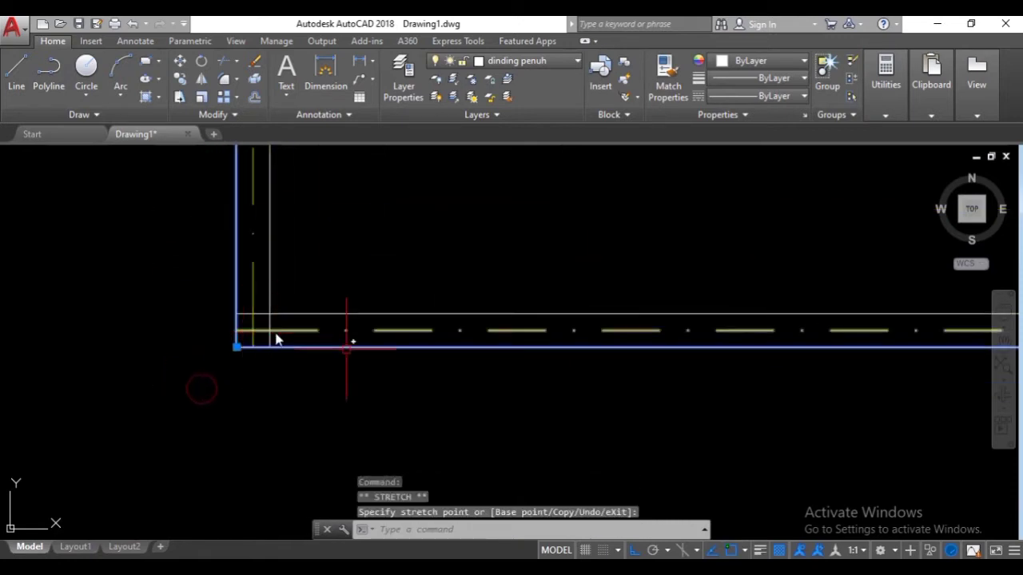
pyautogui.press('Escape')
# - Extend the wall and axis lines at the plan's upper-left and upper-right corners to the outer wall lines, using all lines as boundaries
pyautogui.scroll(5, 232, 322)
pyautogui.scroll(-5, 366, 322)
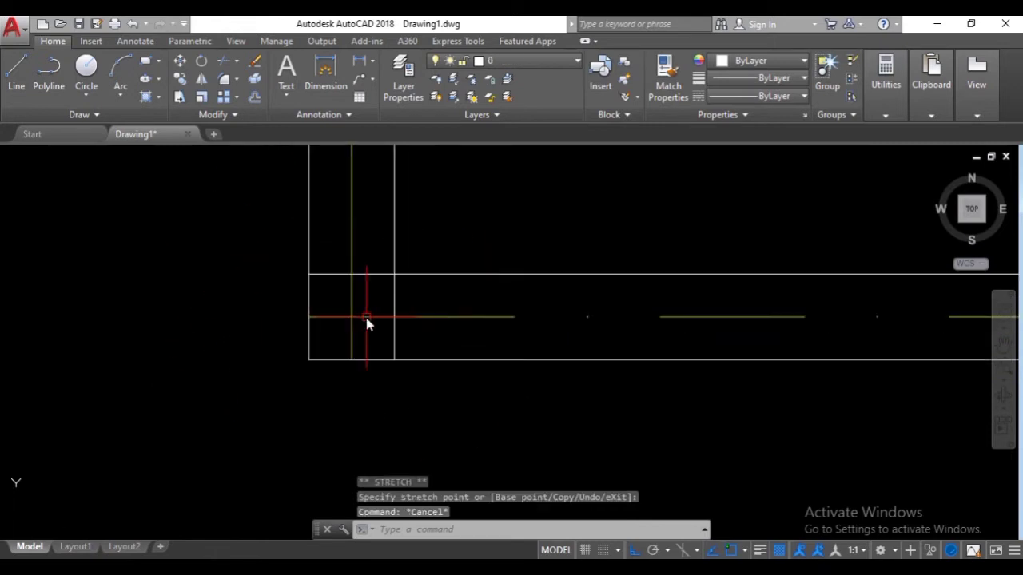
pyautogui.scroll(4, 542, 323)
pyautogui.scroll(2, 543, 320)
pyautogui.scroll(-6, 229, 238)
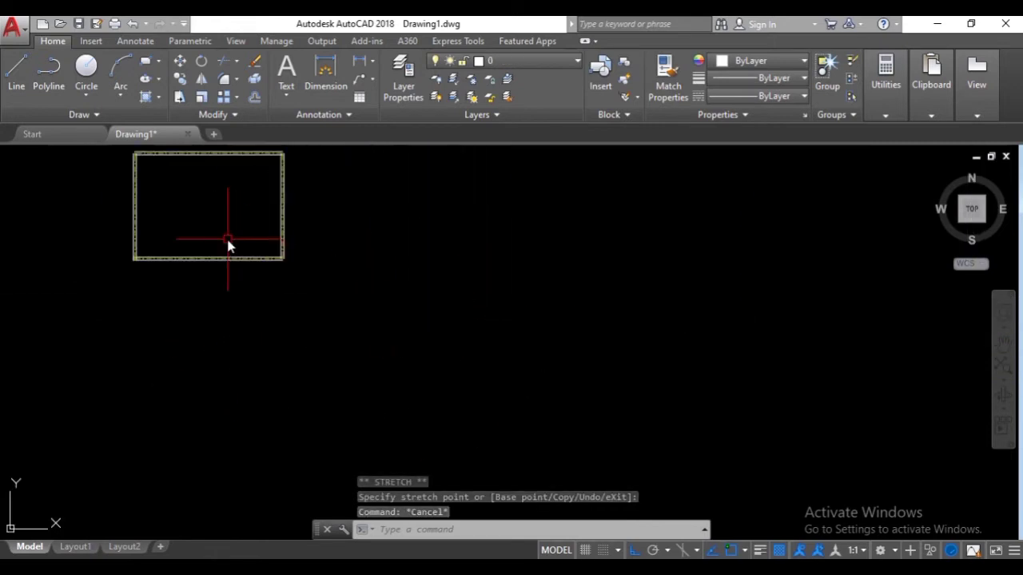
pyautogui.moveTo(229, 239); pyautogui.dragTo(434, 345, button='middle')
pyautogui.click(590, 448)
pyautogui.click(279, 212)
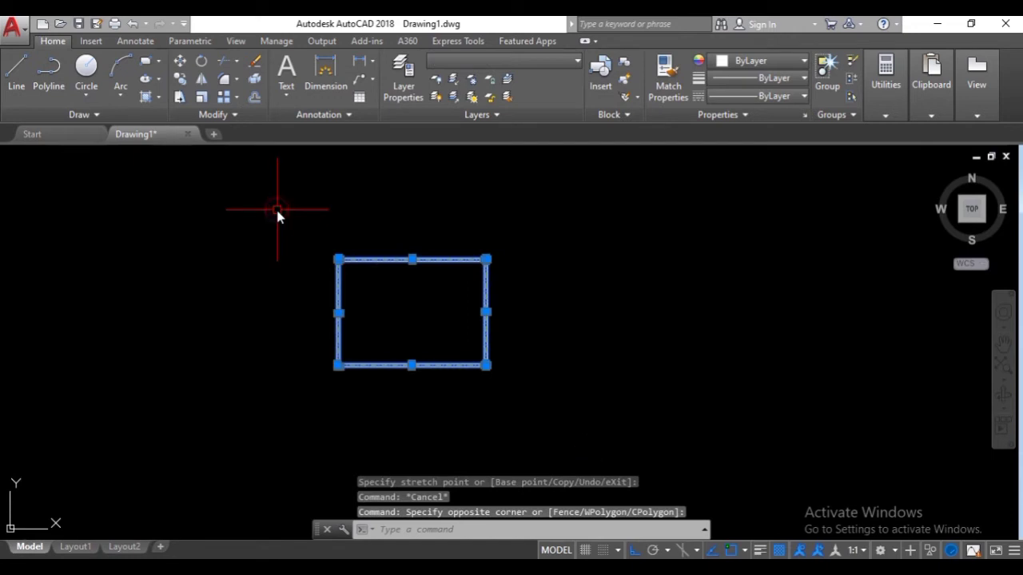
pyautogui.write('ex')
pyautogui.press('Return')
pyautogui.scroll(4, 278, 209)
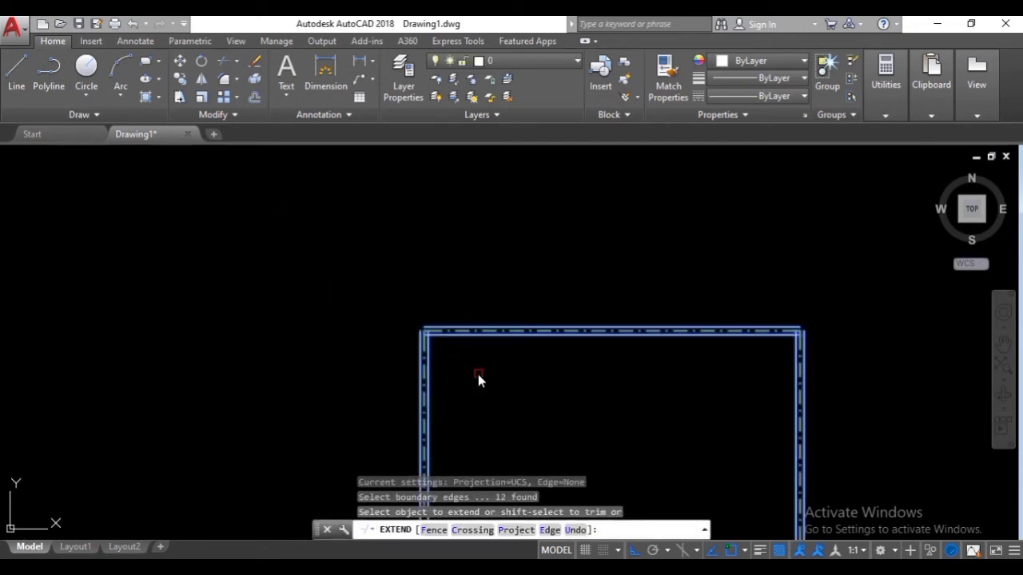
pyautogui.click(477, 374)
pyautogui.click(404, 306)
pyautogui.click(824, 366)
pyautogui.click(806, 452)
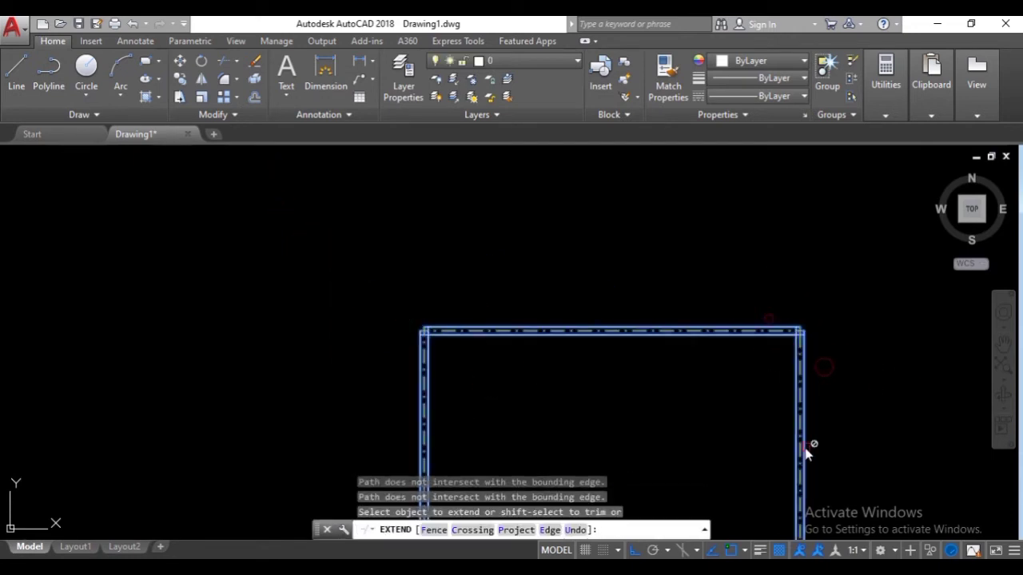
# - Extend the wall and axis lines at the lower-right corner to the outer wall lines and end the Extend command
pyautogui.moveTo(805, 452); pyautogui.dragTo(622, 274, button='middle')
pyautogui.click(656, 446)
pyautogui.click(596, 368)
pyautogui.press('Escape')
# - Close the lower-right outer corner by stretching the outer bottom wall line and the outer right wall line until their ends meet
pyautogui.scroll(6, 626, 436)
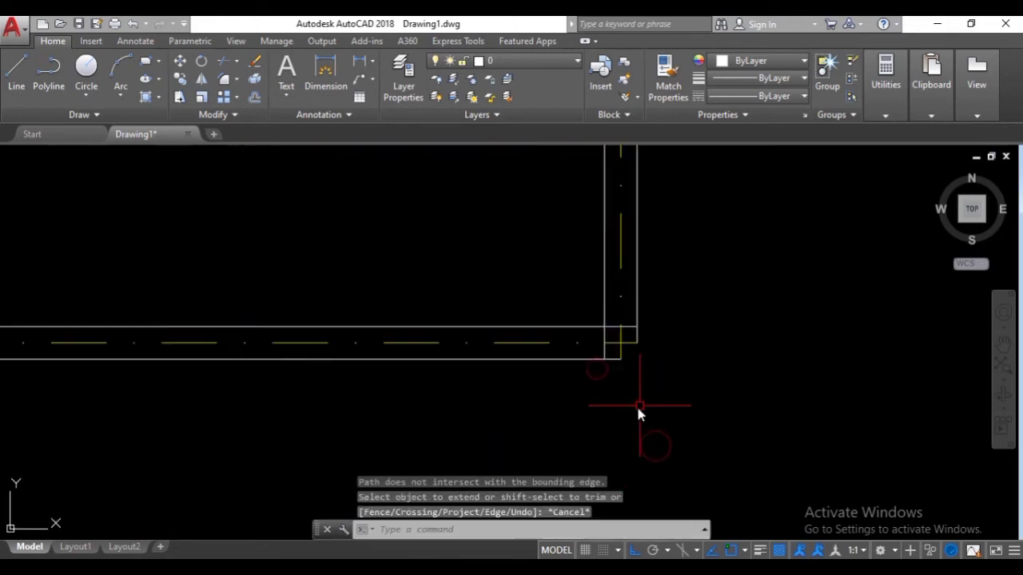
pyautogui.click(708, 427)
pyautogui.click(594, 301)
pyautogui.scroll(4, 612, 330)
pyautogui.scroll(2, 614, 339)
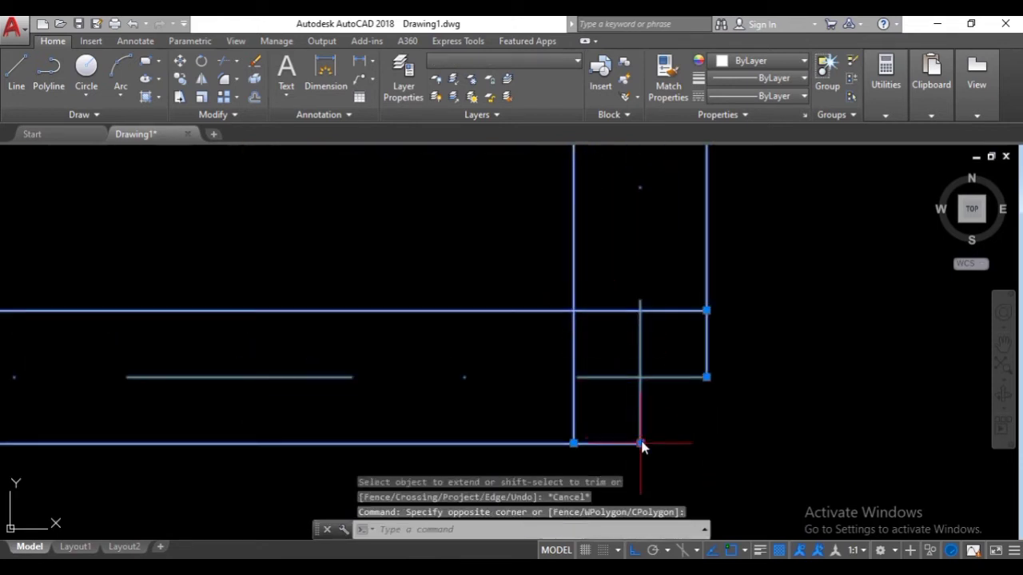
pyautogui.press('Escape')
pyautogui.click(618, 445)
pyautogui.click(640, 443)
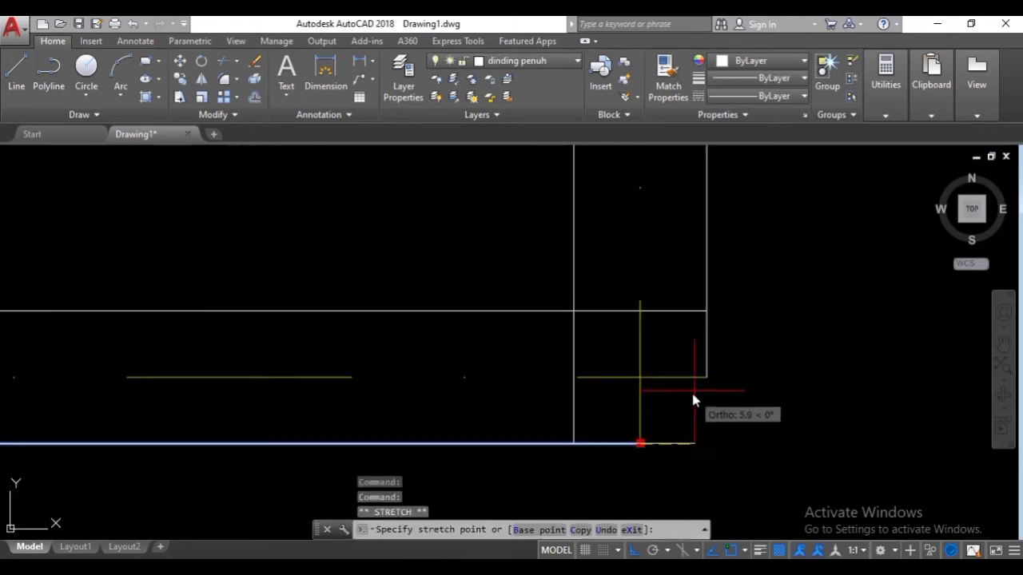
pyautogui.click(707, 433)
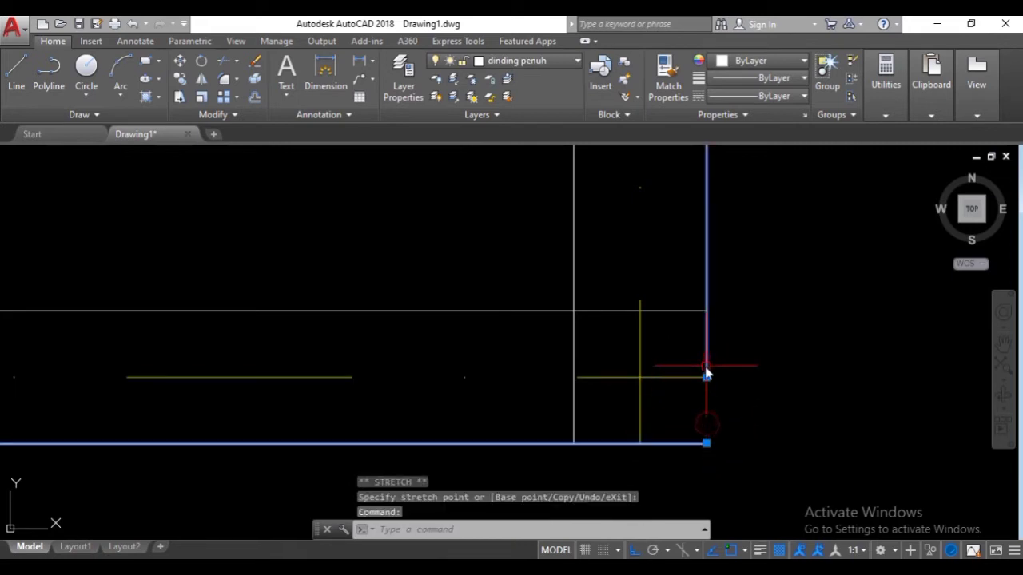
pyautogui.click(706, 377)
pyautogui.click(705, 444)
# - Close the upper-right outer corner by stretching the outer right wall line and the outer top wall line until their ends meet
pyautogui.scroll(-6, 693, 383)
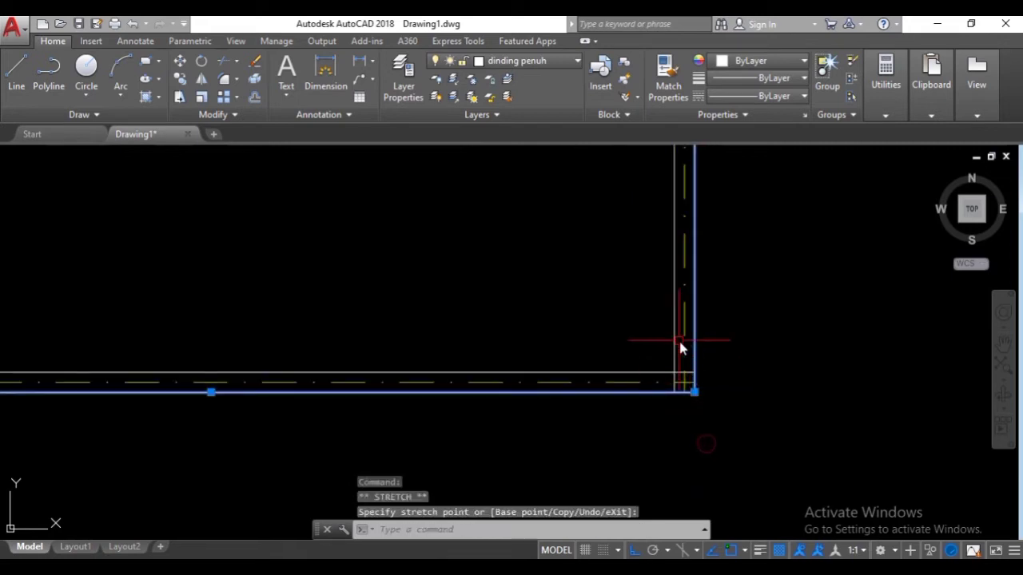
pyautogui.moveTo(680, 347); pyautogui.dragTo(673, 518, button='middle')
pyautogui.scroll(-3, 646, 343)
pyautogui.scroll(6, 655, 264)
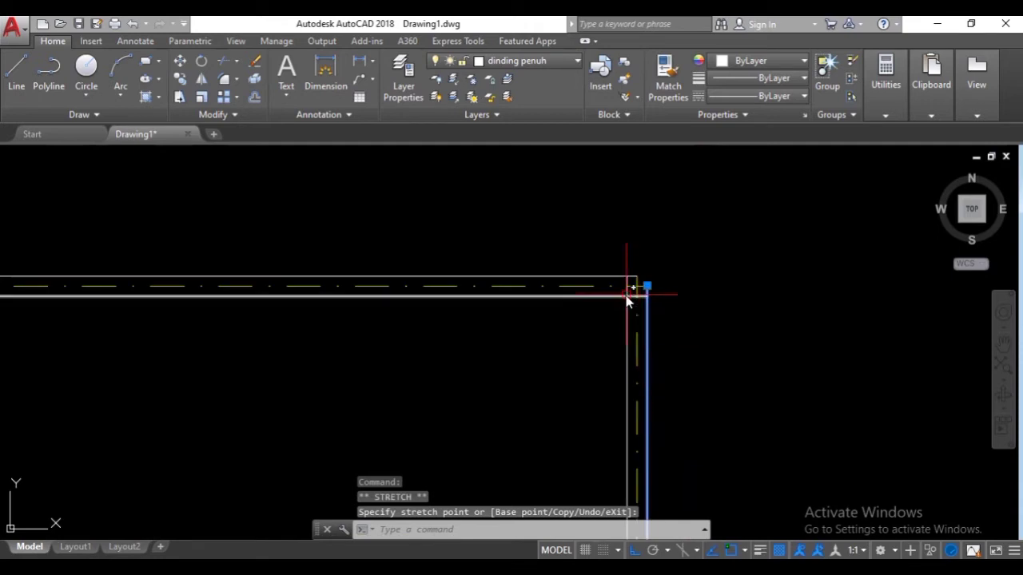
pyautogui.scroll(6, 659, 264)
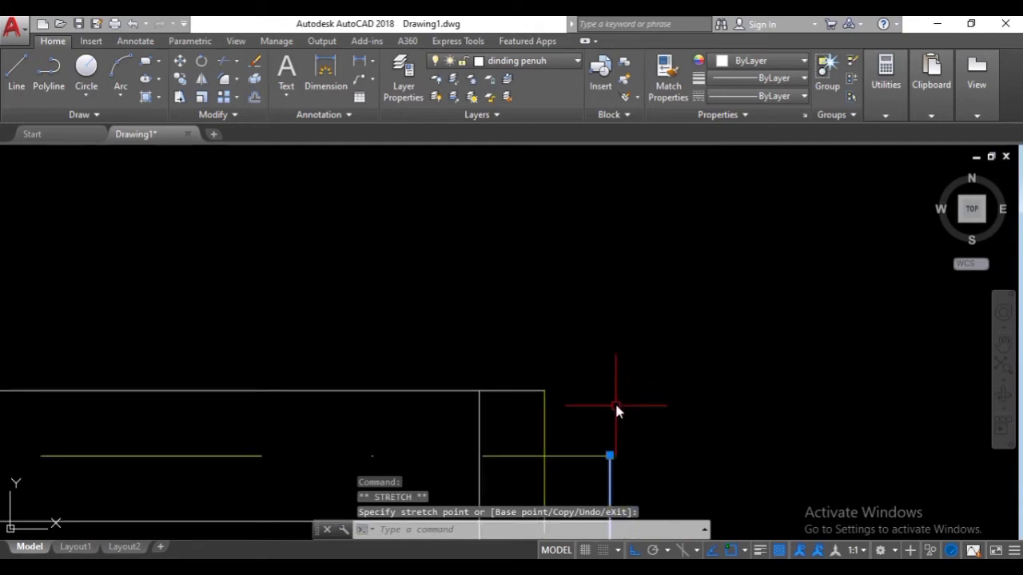
pyautogui.click(610, 455)
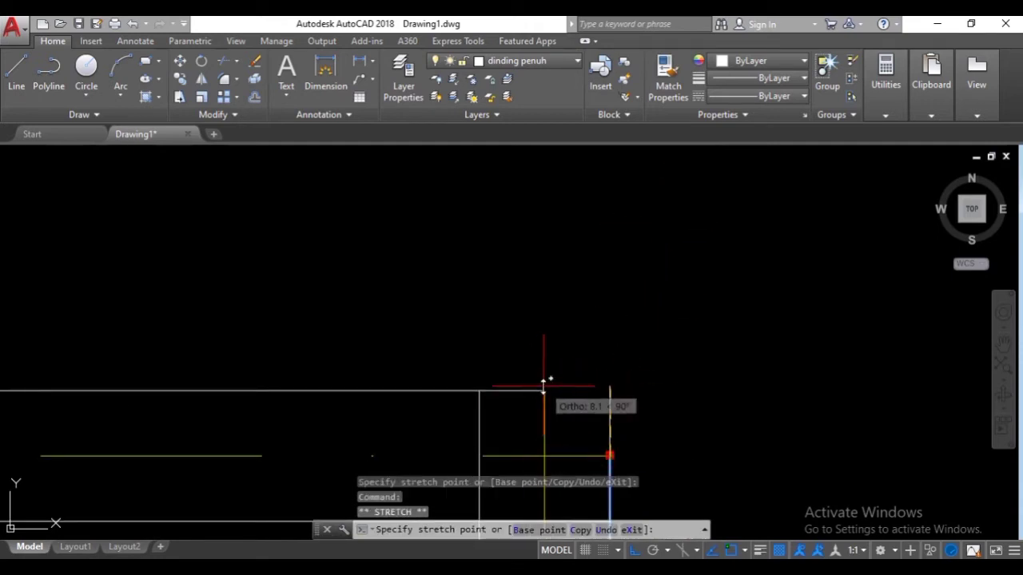
pyautogui.click(610, 390)
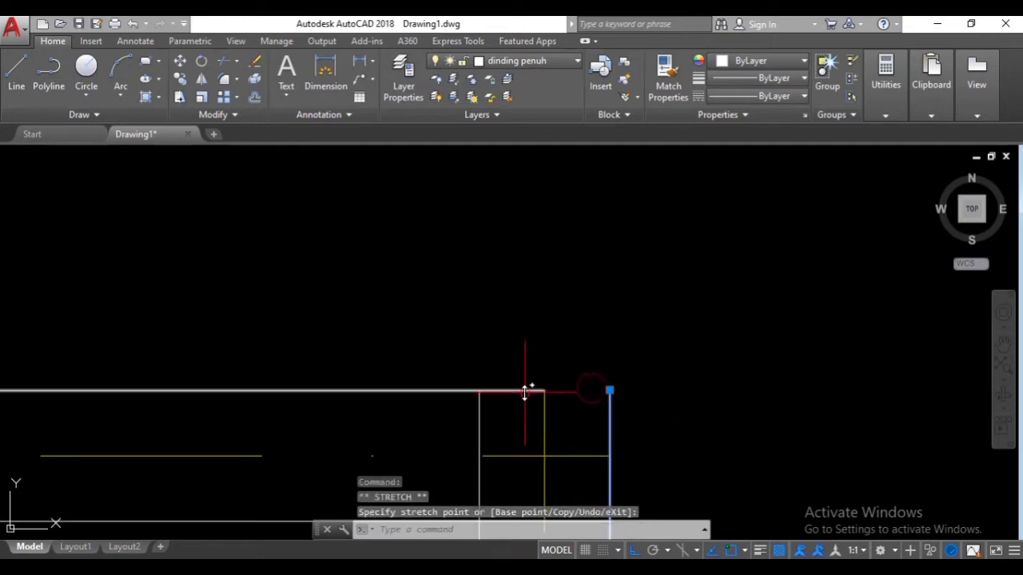
pyautogui.click(537, 391)
pyautogui.click(545, 390)
pyautogui.click(610, 390)
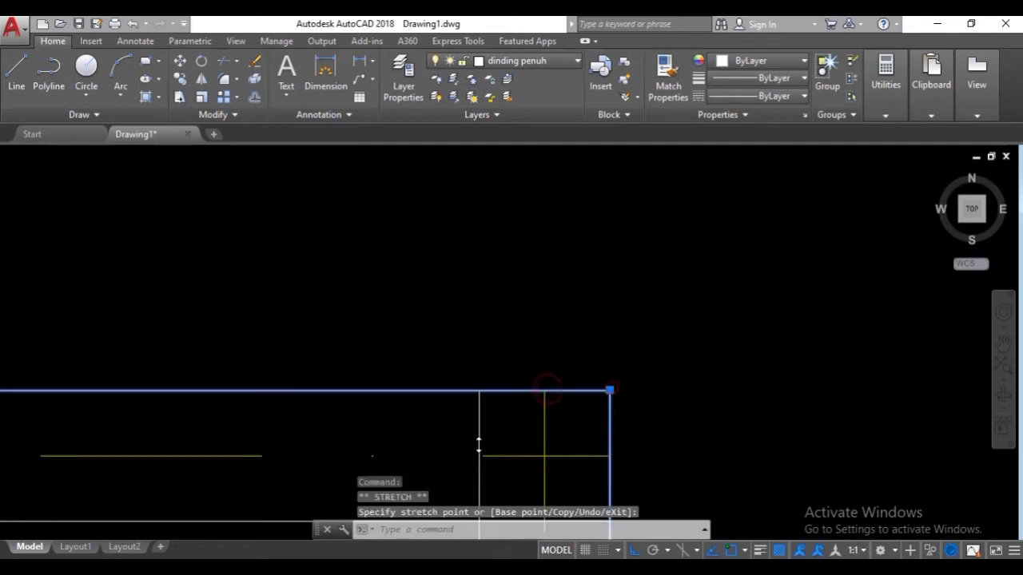
# - Close the upper-left outer corner by stretching the outer top and outer left wall lines until their ends meet, and deselect them
pyautogui.scroll(-9, 419, 454)
pyautogui.moveTo(347, 458); pyautogui.dragTo(915, 338, button='middle')
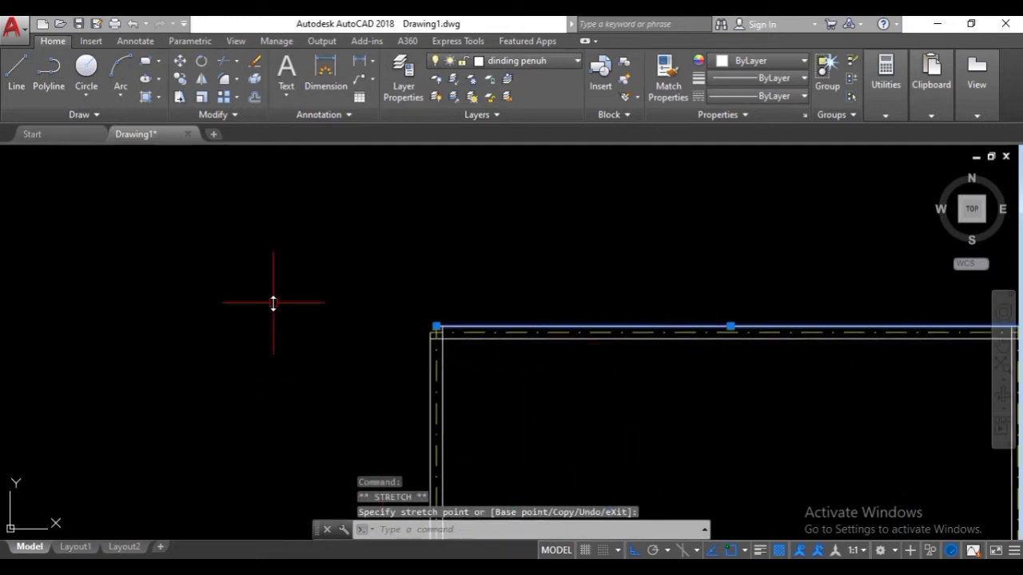
pyautogui.scroll(5, 420, 331)
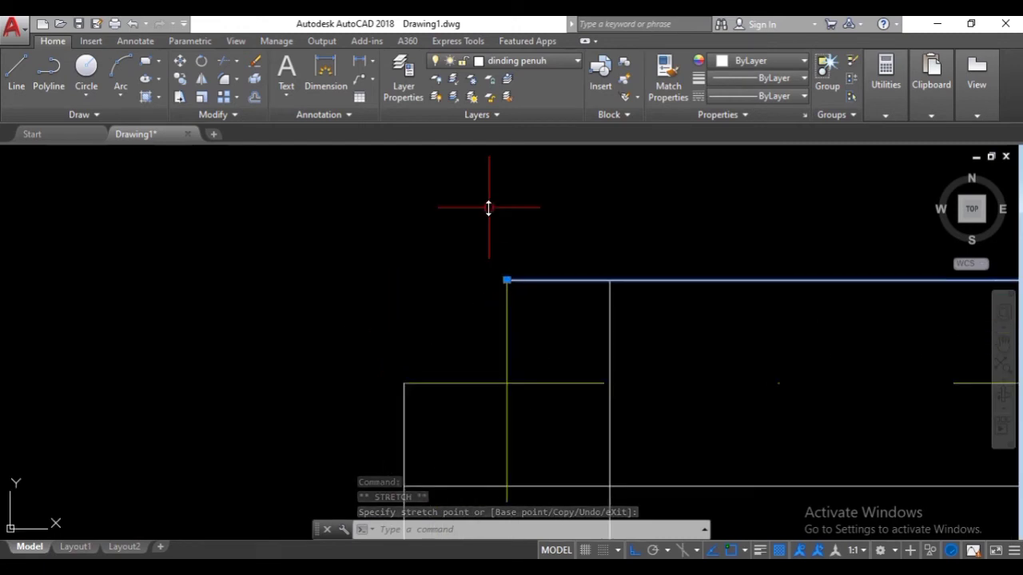
pyautogui.click(507, 280)
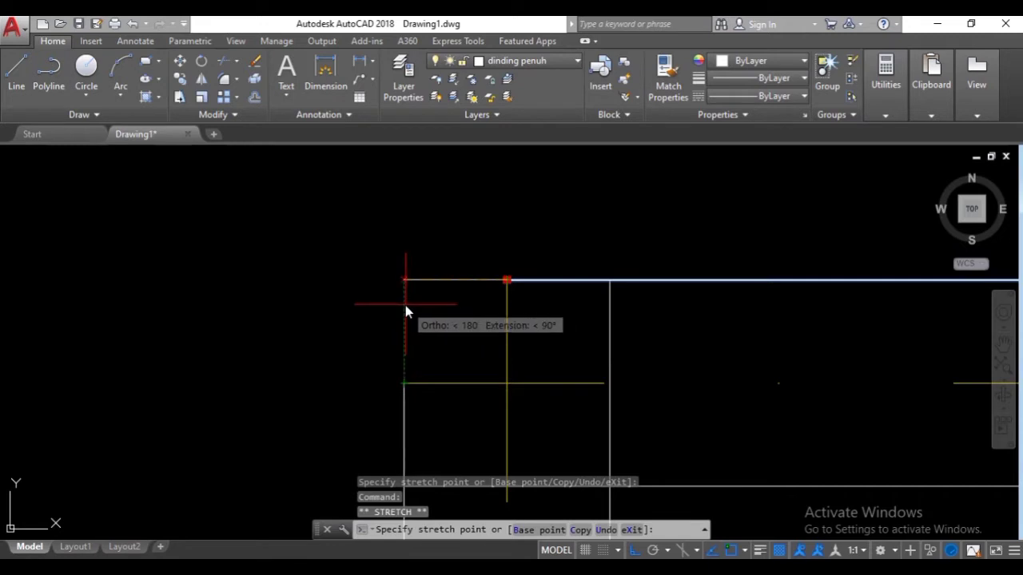
pyautogui.click(405, 305)
pyautogui.click(404, 405)
pyautogui.click(404, 384)
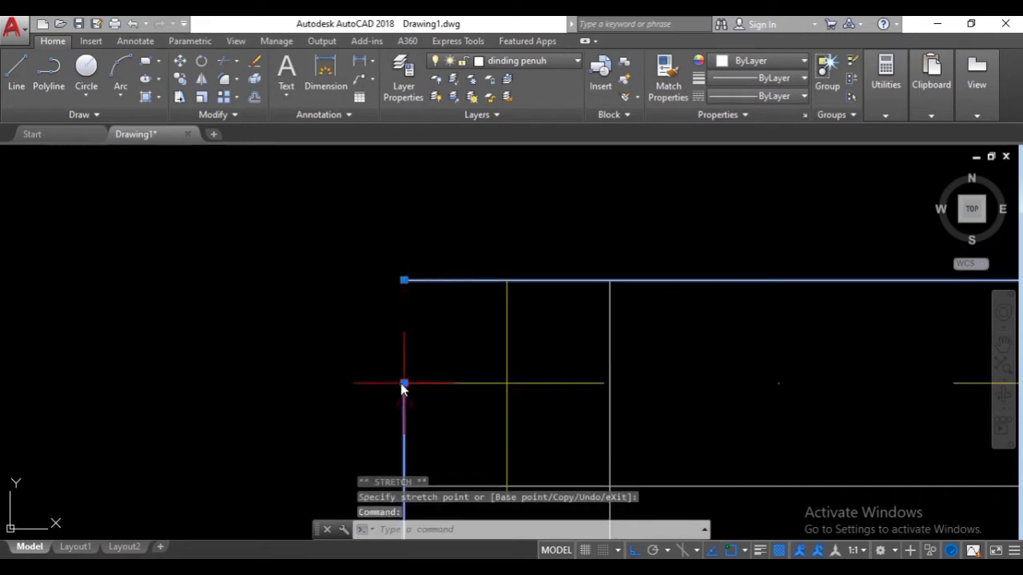
pyautogui.click(404, 280)
pyautogui.scroll(-5, 639, 336)
pyautogui.press('Escape')
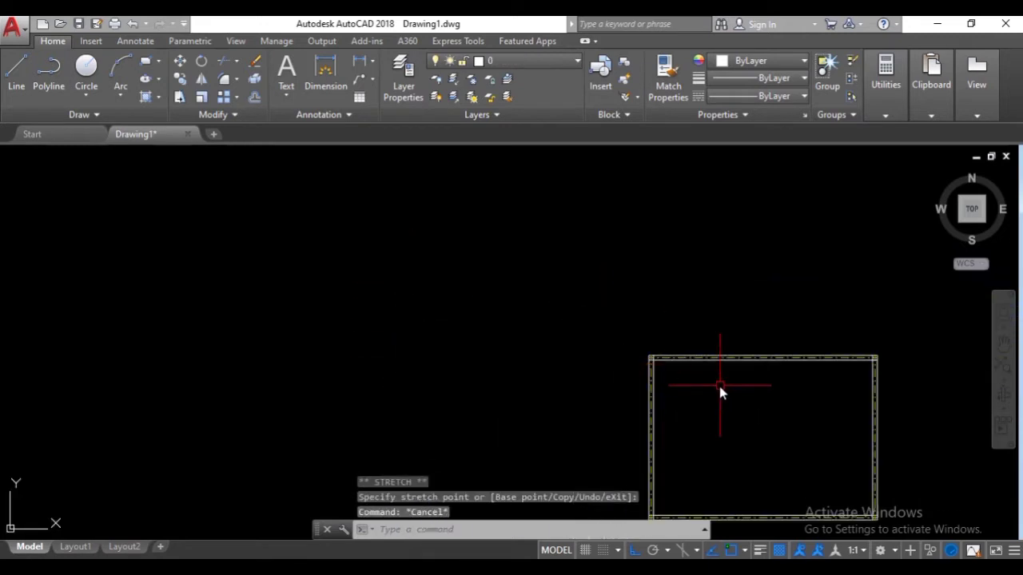
# - Hide the dash-dot axis lines through the layer properties, keeping only the wall lines of the plan displayed
pyautogui.moveTo(662, 383); pyautogui.dragTo(337, 263, button='middle')
pyautogui.scroll(4, 576, 370)
pyautogui.moveTo(465, 406); pyautogui.dragTo(537, 334, button='middle')
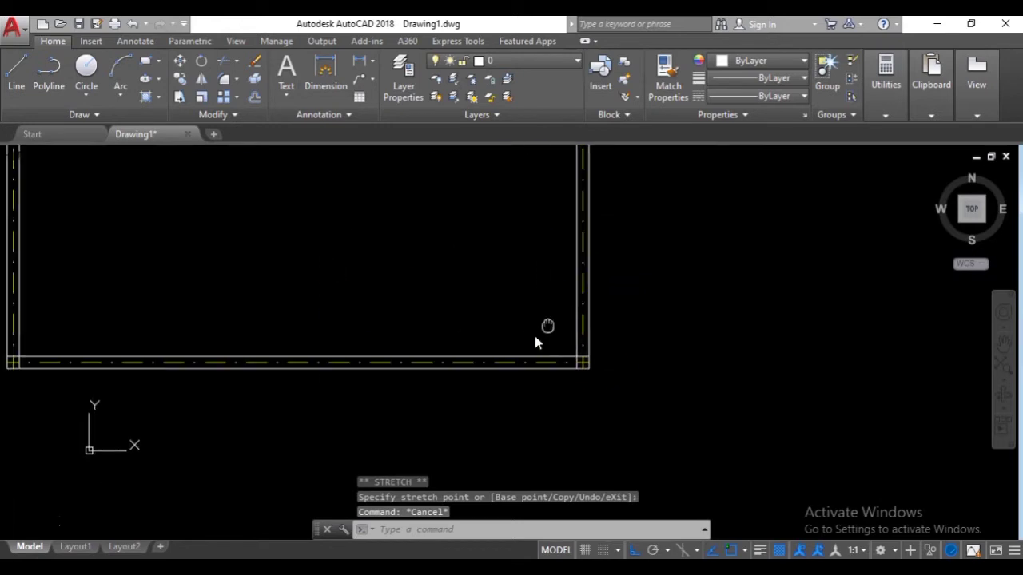
pyautogui.scroll(-4, 320, 332)
pyautogui.moveTo(297, 343); pyautogui.dragTo(315, 383, button='middle')
pyautogui.scroll(2, 447, 209)
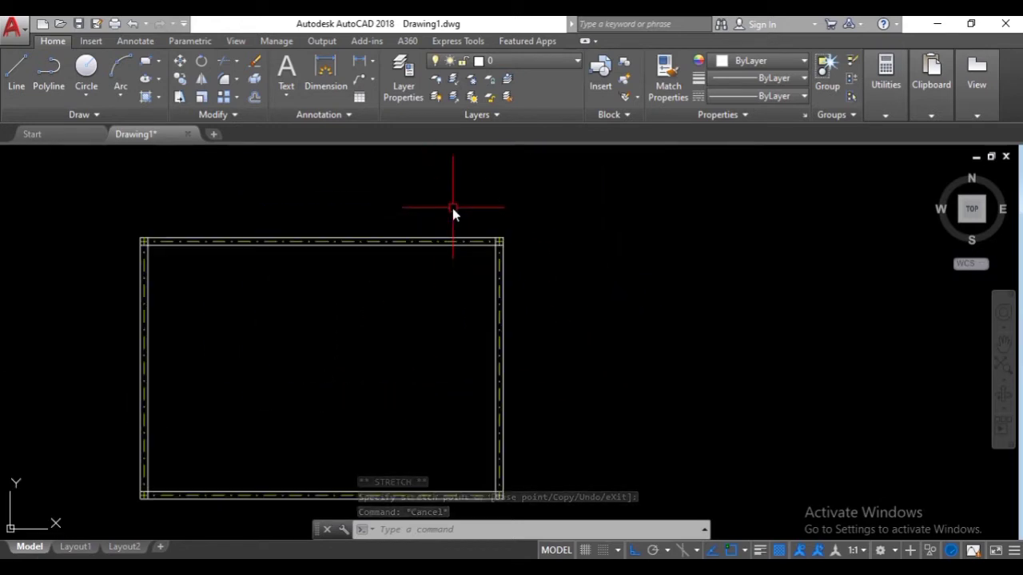
pyautogui.scroll(2, 477, 271)
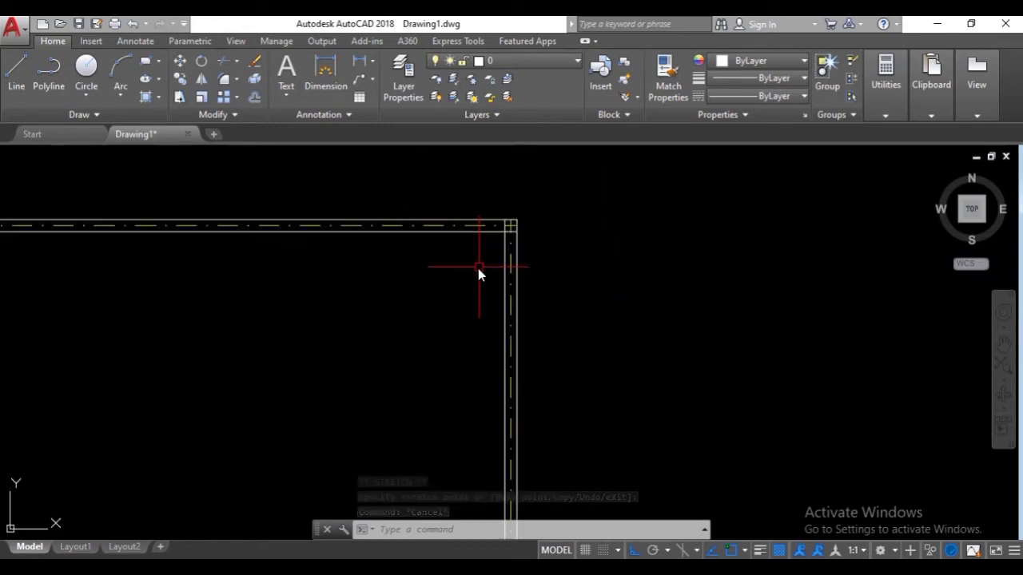
pyautogui.click(404, 80)
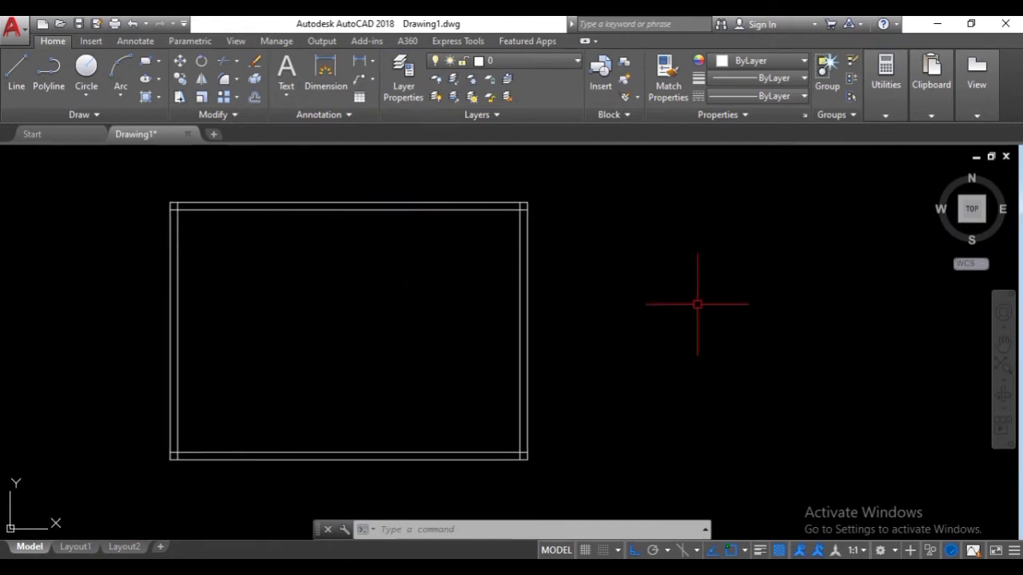
# - Draw a 285 cm horizontal line in the empty area to the right of the plan, continuing 115 cm straight down from its right end
pyautogui.moveTo(698, 304); pyautogui.dragTo(469, 317, button='middle')
pyautogui.moveTo(539, 283); pyautogui.dragTo(450, 315, button='middle')
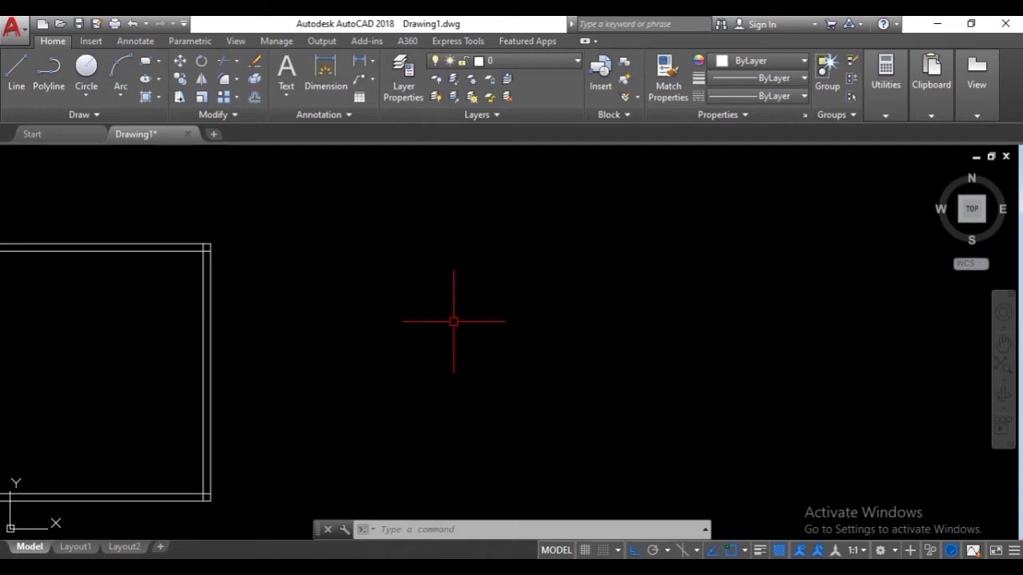
pyautogui.write('l')
pyautogui.press('Return')
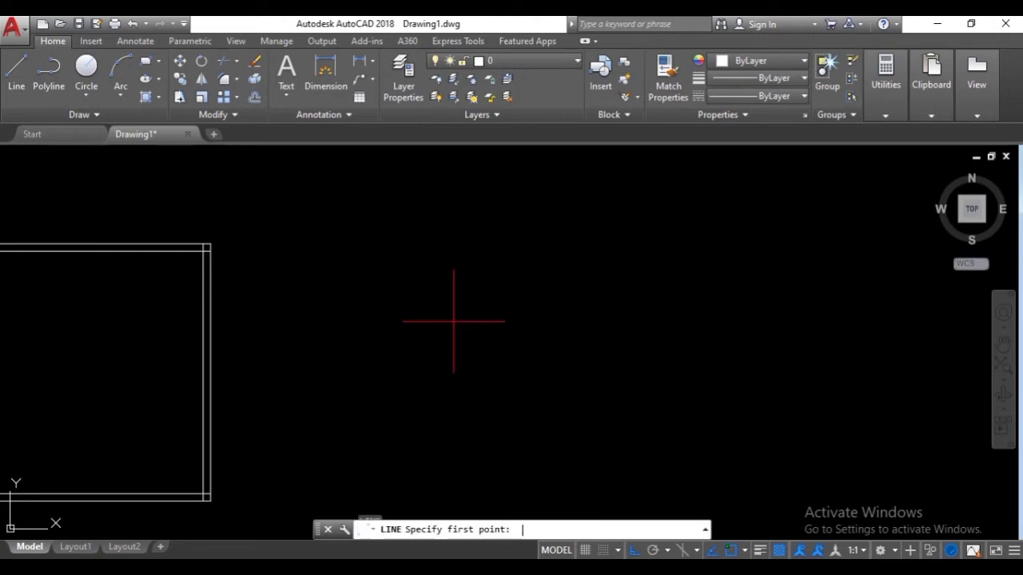
pyautogui.click(354, 336)
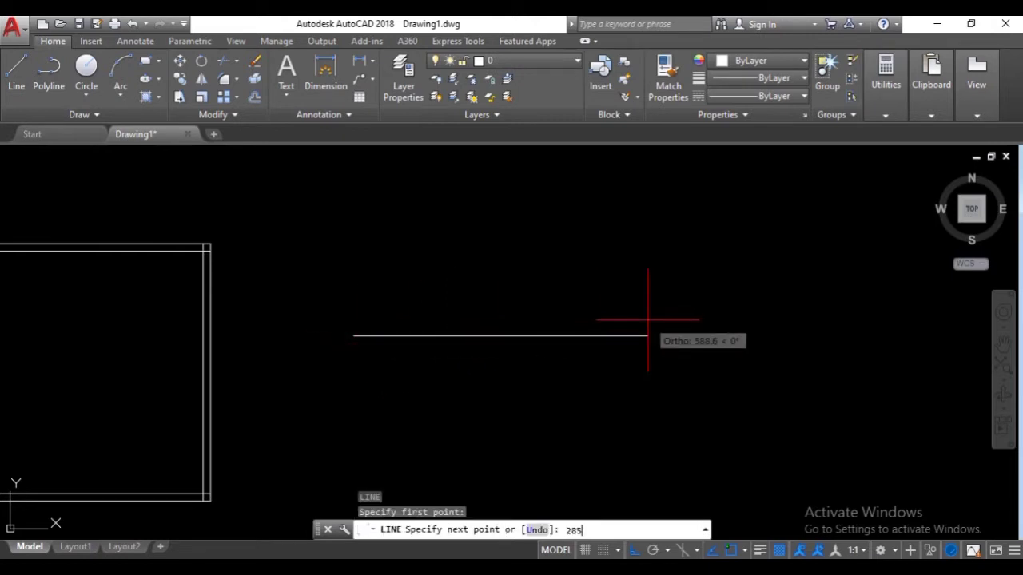
pyautogui.write('285')
pyautogui.press('Return')
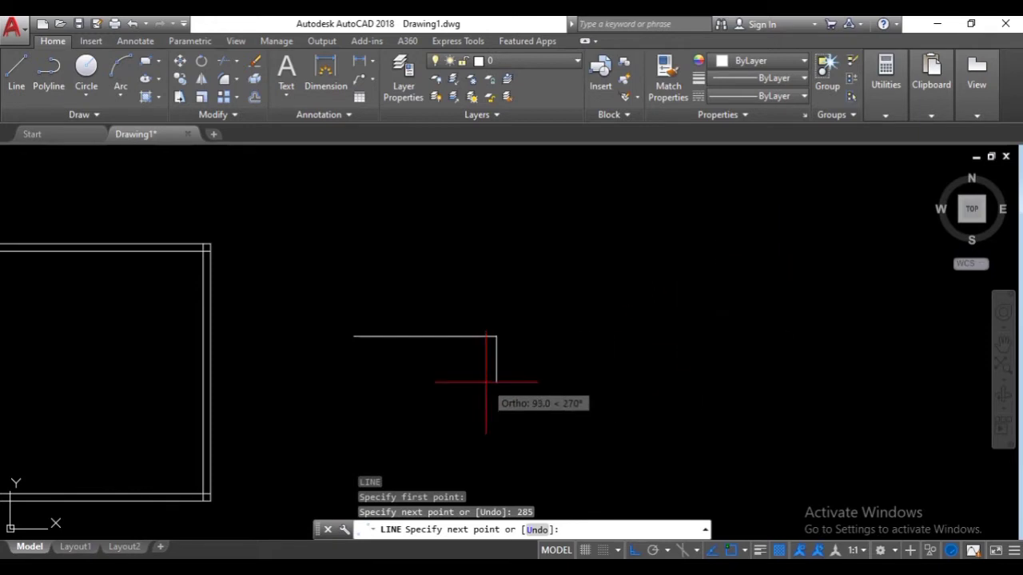
pyautogui.write('110')
pyautogui.press('Return')
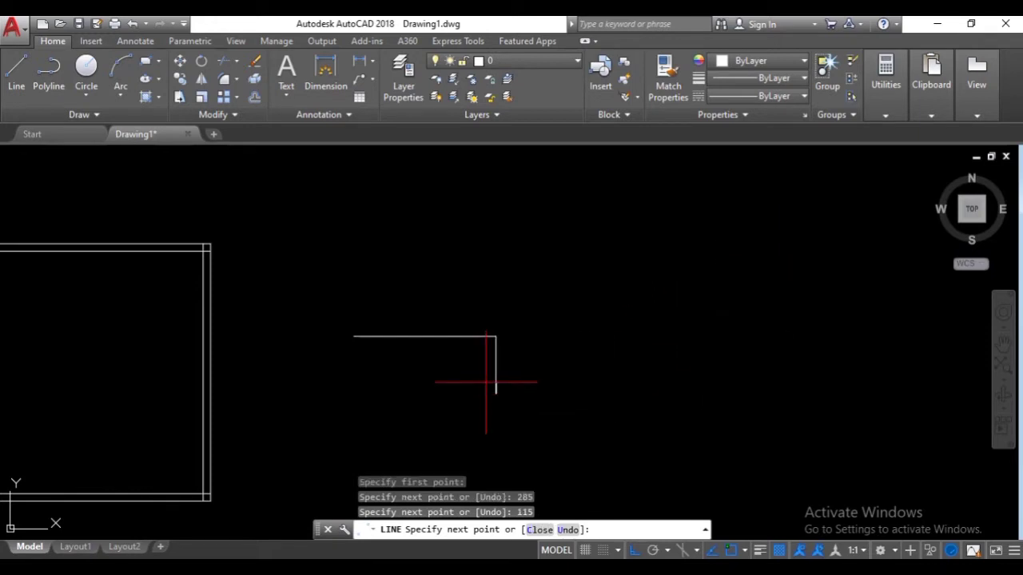
pyautogui.press('Return')
# - Draw a 115 cm vertical line straight down from the left end of the 285 cm horizontal line
pyautogui.press('Return')
pyautogui.click(354, 336)
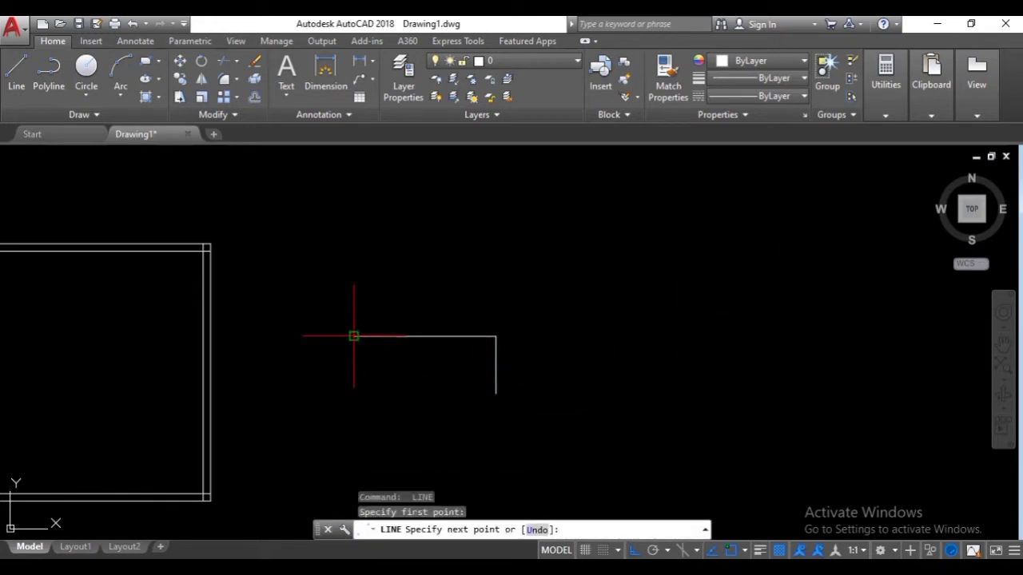
pyautogui.write('115')
pyautogui.press('Return')
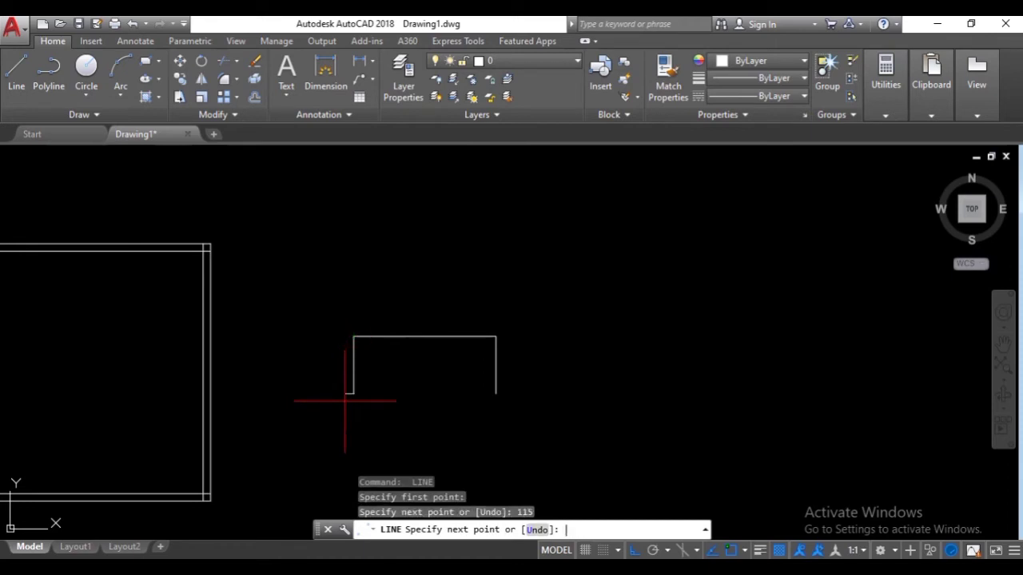
pyautogui.press('Return')
# - Offset the right, top and left lines of the 285 by 115 cm outline 15 cm inward
pyautogui.scroll(4, 352, 393)
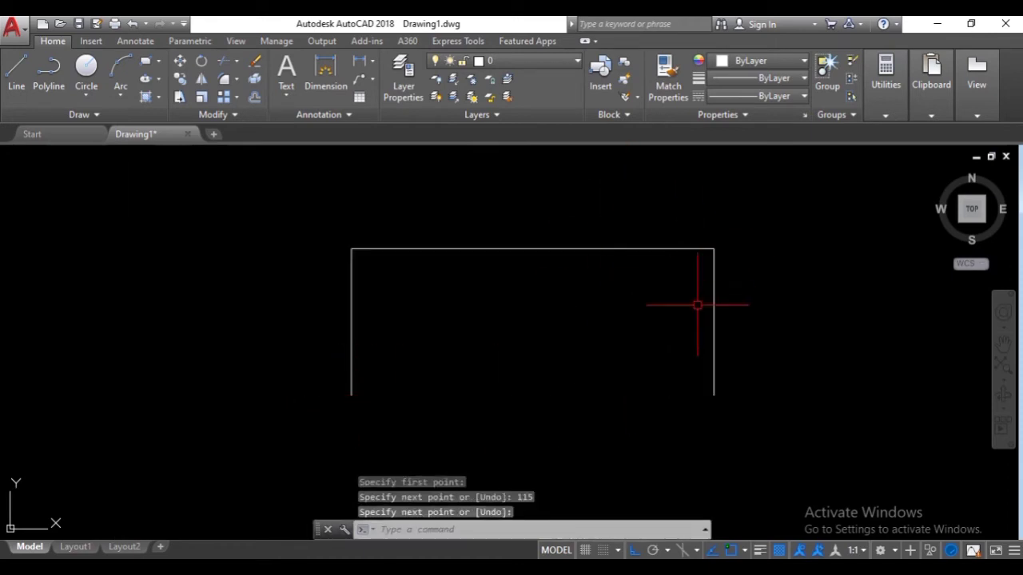
pyautogui.write('o')
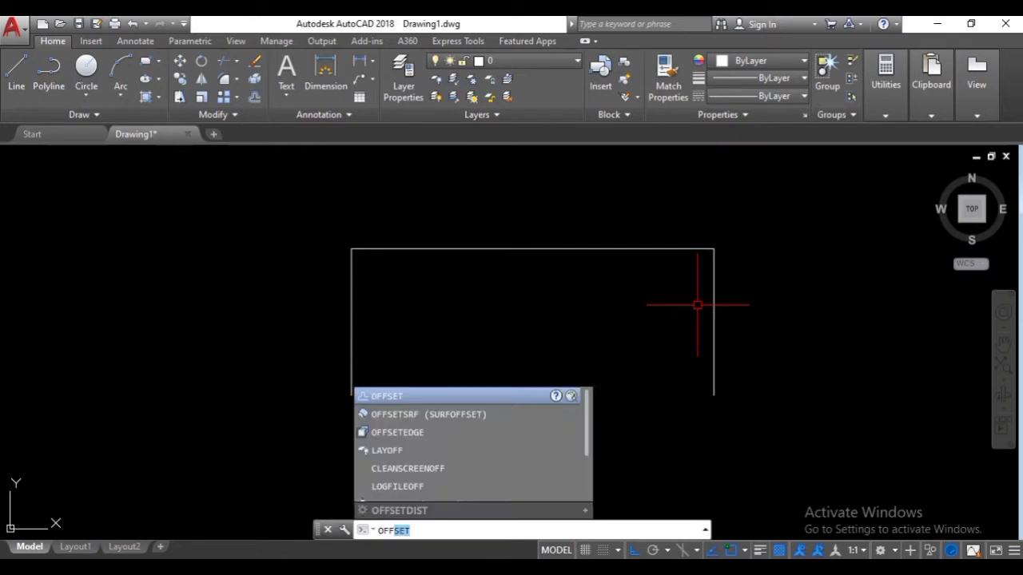
pyautogui.press('Return')
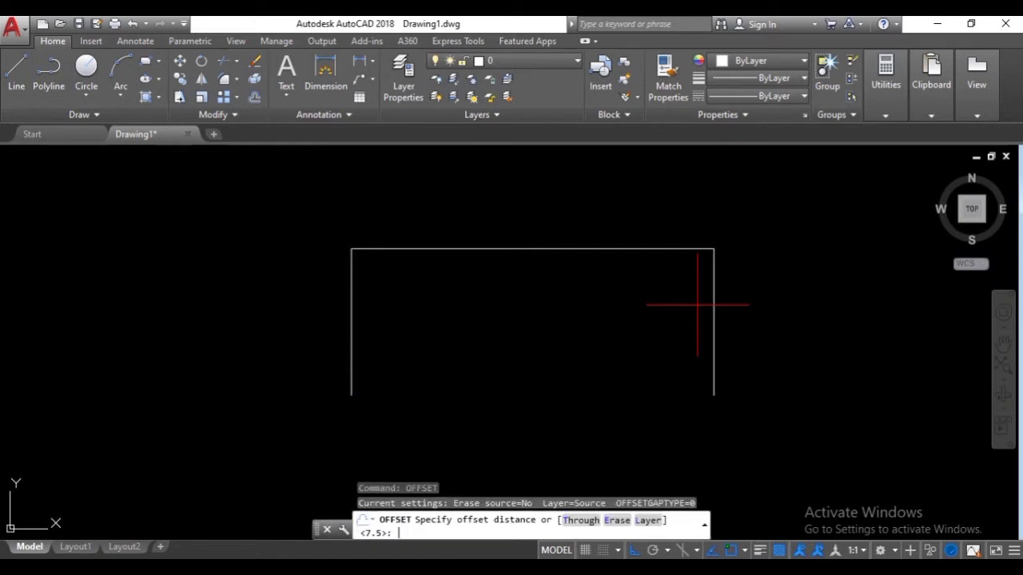
pyautogui.write('15')
pyautogui.press('Return')
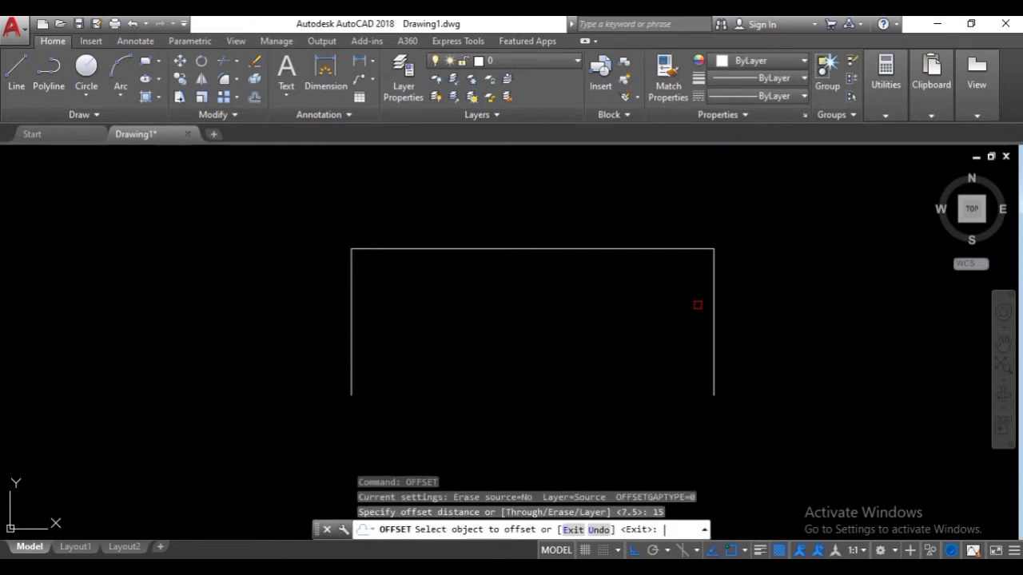
pyautogui.click(717, 283)
pyautogui.click(655, 299)
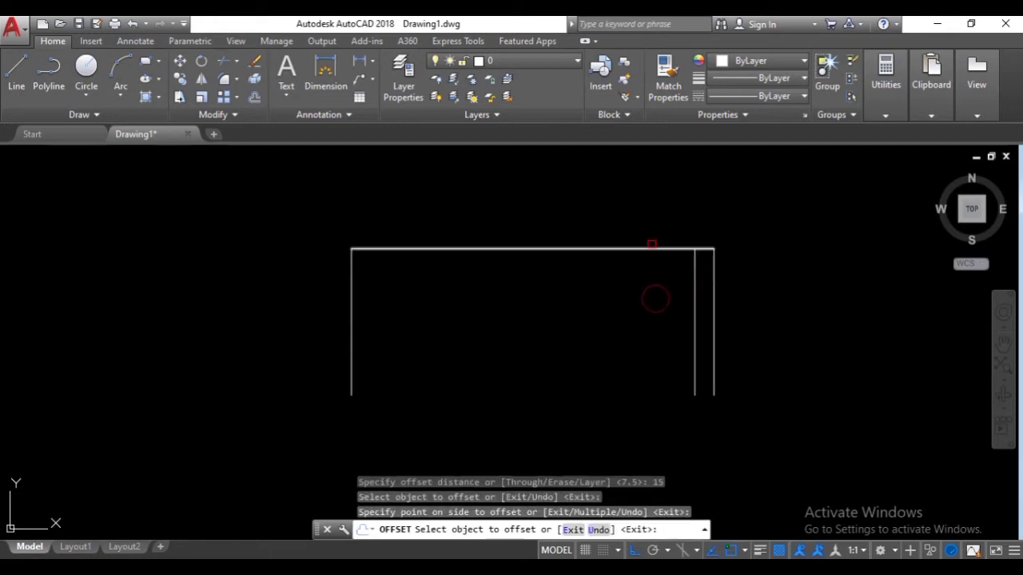
pyautogui.click(653, 248)
pyautogui.click(643, 322)
pyautogui.click(355, 323)
pyautogui.click(377, 322)
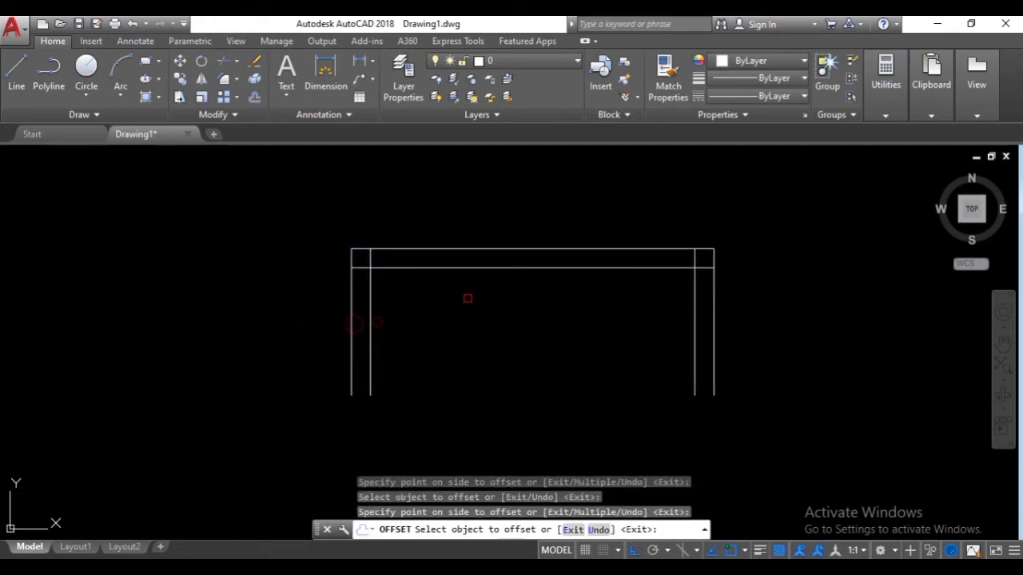
pyautogui.press('Escape')
# - Trim the crossing inner line ends at the outline's upper-right corner, using all six outline lines as cutting edges
pyautogui.scroll(3, 713, 271)
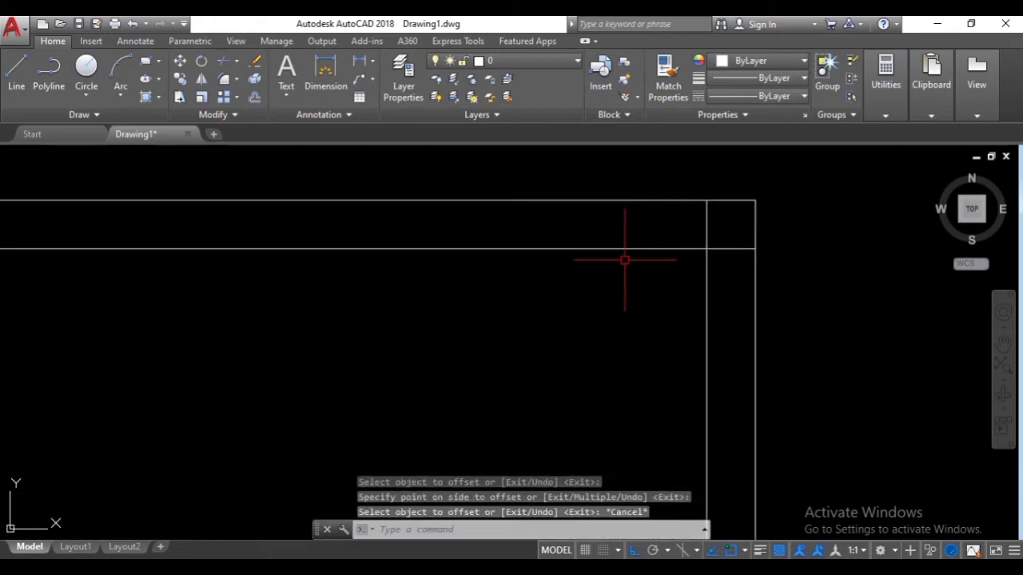
pyautogui.scroll(-3, 623, 258)
pyautogui.scroll(2, 704, 273)
pyautogui.scroll(-2, 703, 274)
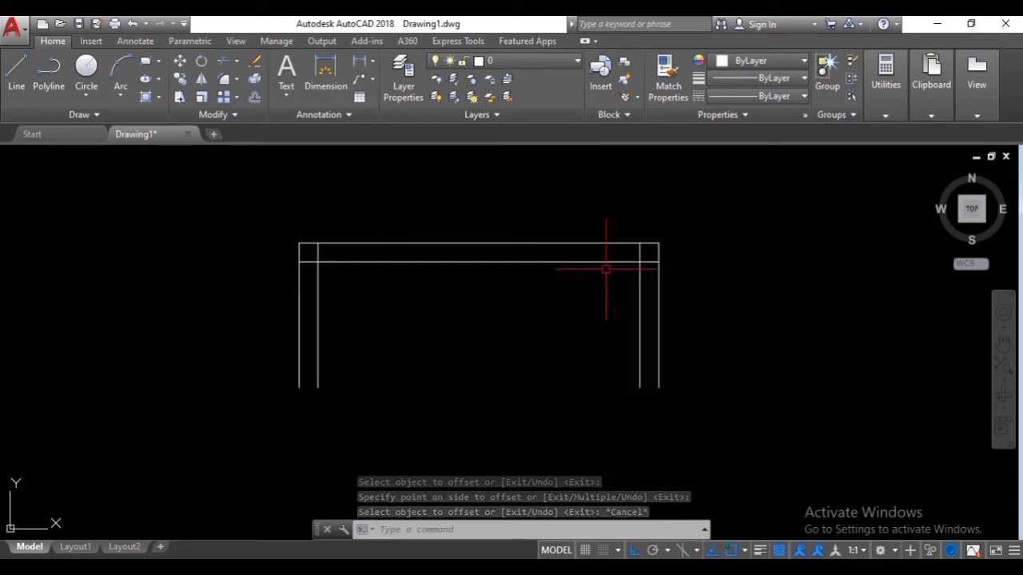
pyautogui.moveTo(604, 268); pyautogui.dragTo(637, 290, button='middle')
pyautogui.click(762, 315)
pyautogui.click(308, 207)
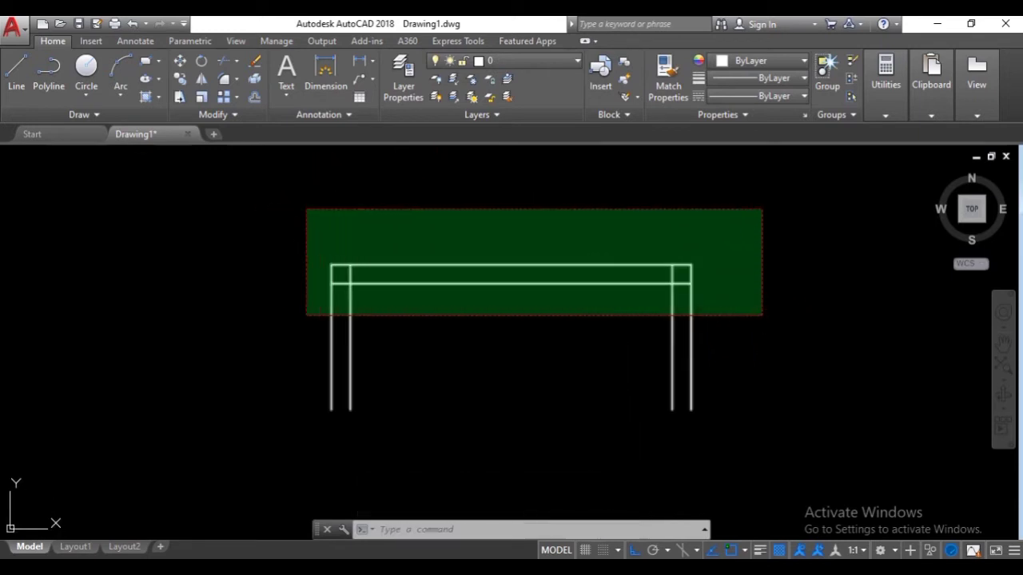
pyautogui.write('tr')
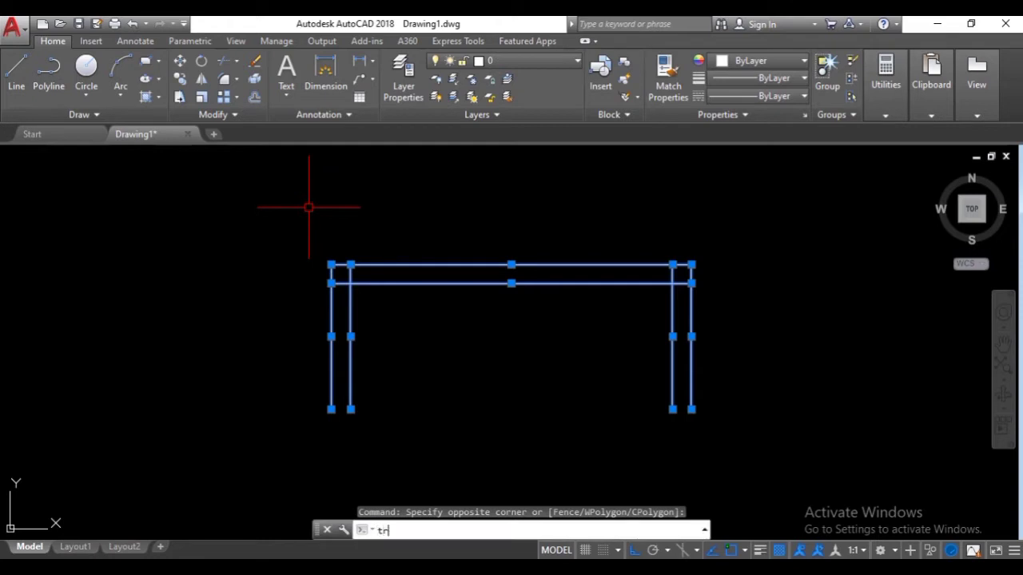
pyautogui.press('Return')
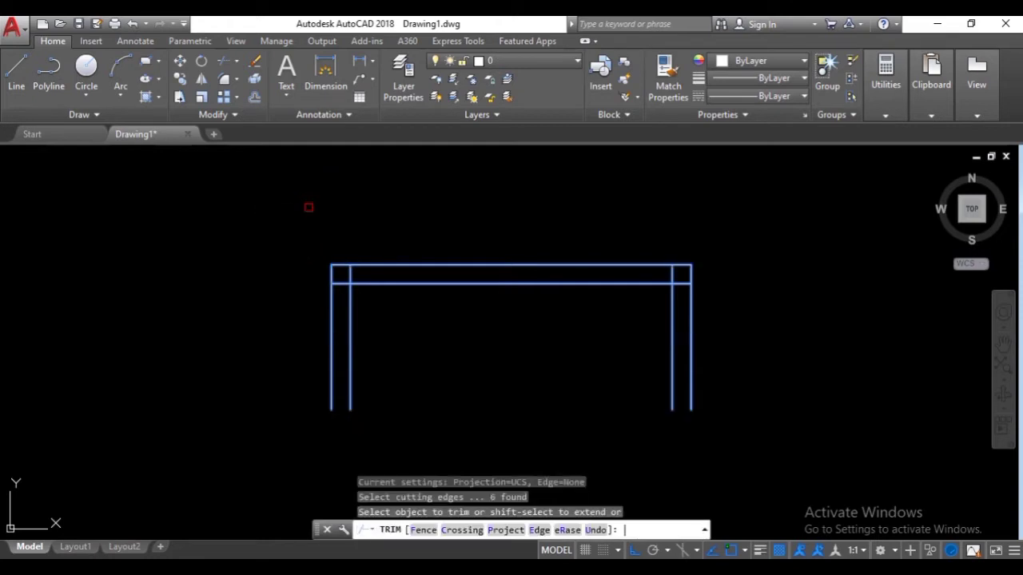
pyautogui.scroll(3, 657, 277)
pyautogui.click(767, 331)
pyautogui.click(747, 275)
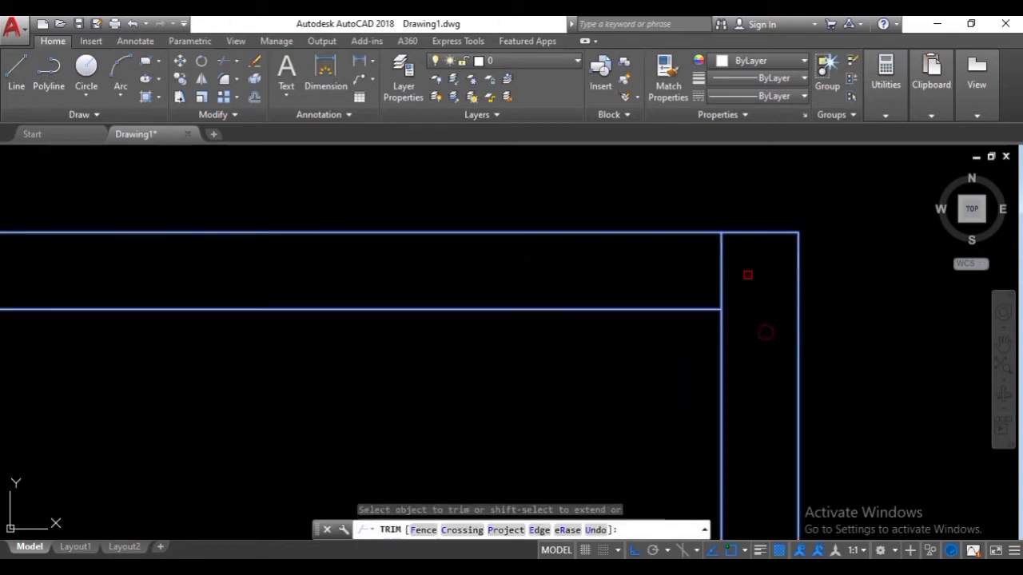
pyautogui.click(677, 262)
pyautogui.click(742, 270)
# - Trim the crossing inner line ends at the outline's upper-left corner and finish the Trim command
pyautogui.scroll(-5, 651, 281)
pyautogui.scroll(5, 529, 279)
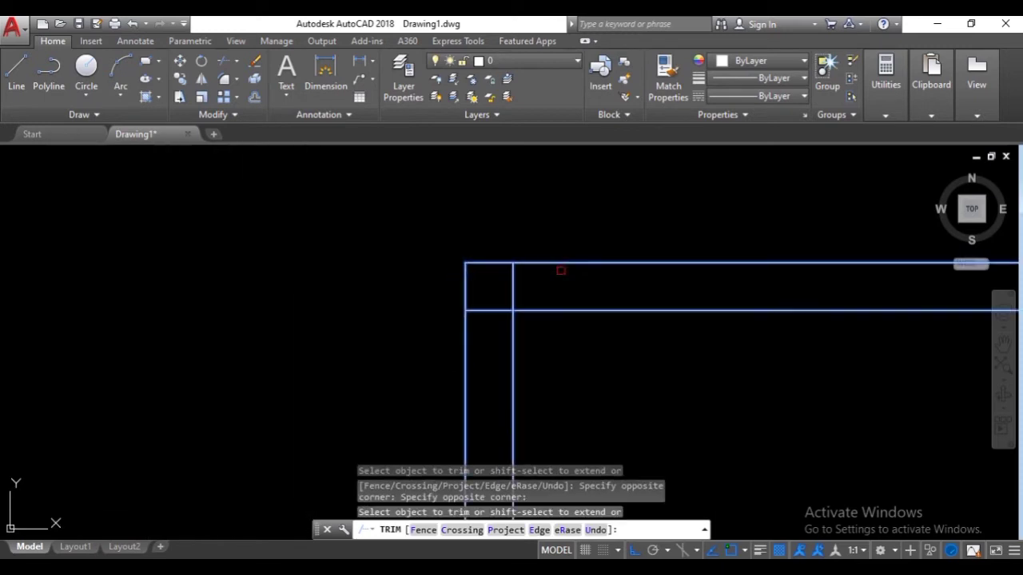
pyautogui.click(510, 289)
pyautogui.click(500, 297)
pyautogui.click(496, 319)
pyautogui.scroll(-5, 502, 318)
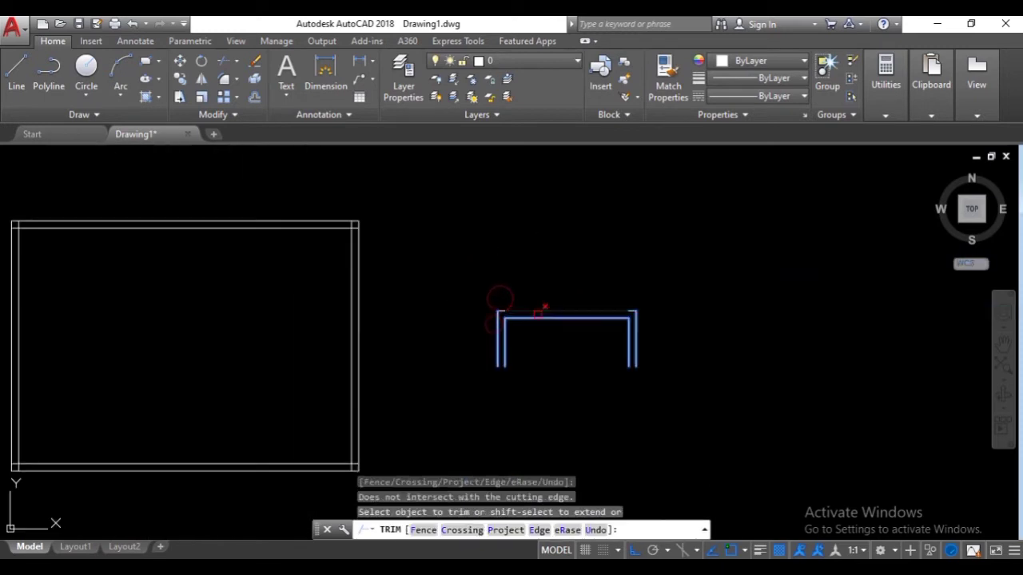
pyautogui.moveTo(592, 351); pyautogui.dragTo(557, 308, button='middle')
pyautogui.scroll(3, 557, 308)
pyautogui.press('Return')
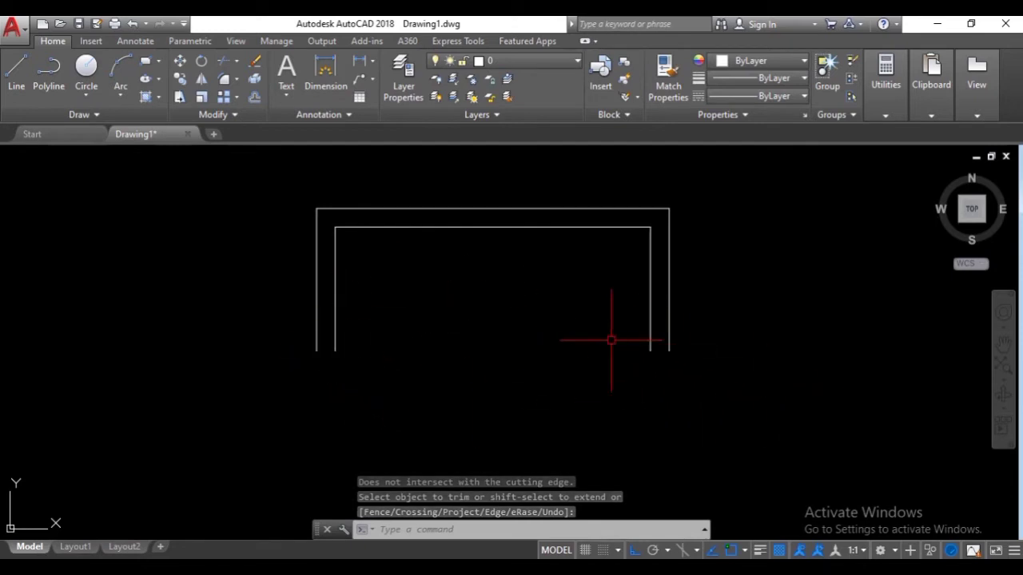
# - Close the open bottom of the outline with lines running from the right outer end through both inner ends to the left outer end
pyautogui.write('l')
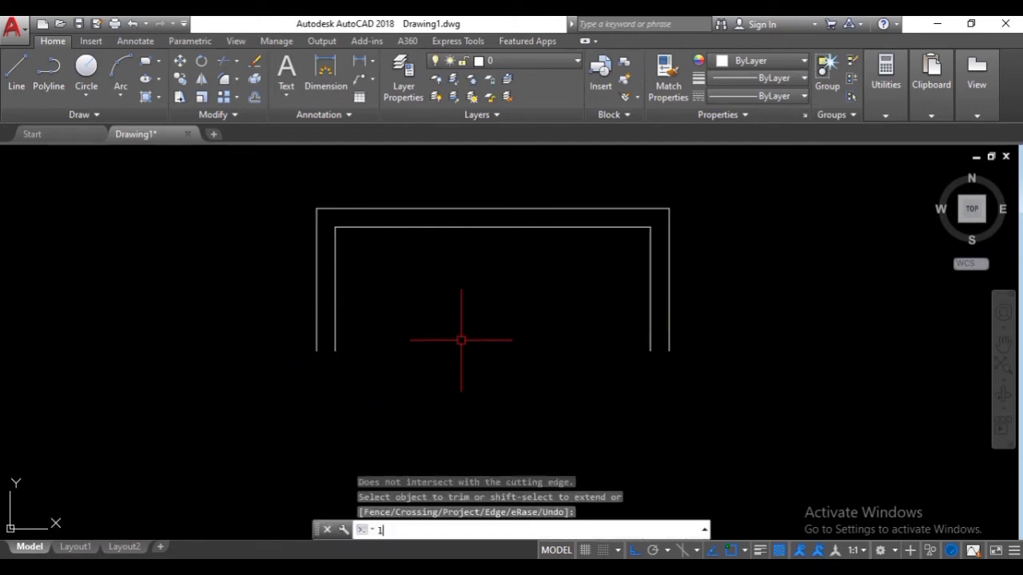
pyautogui.press('Return')
pyautogui.scroll(2, 711, 337)
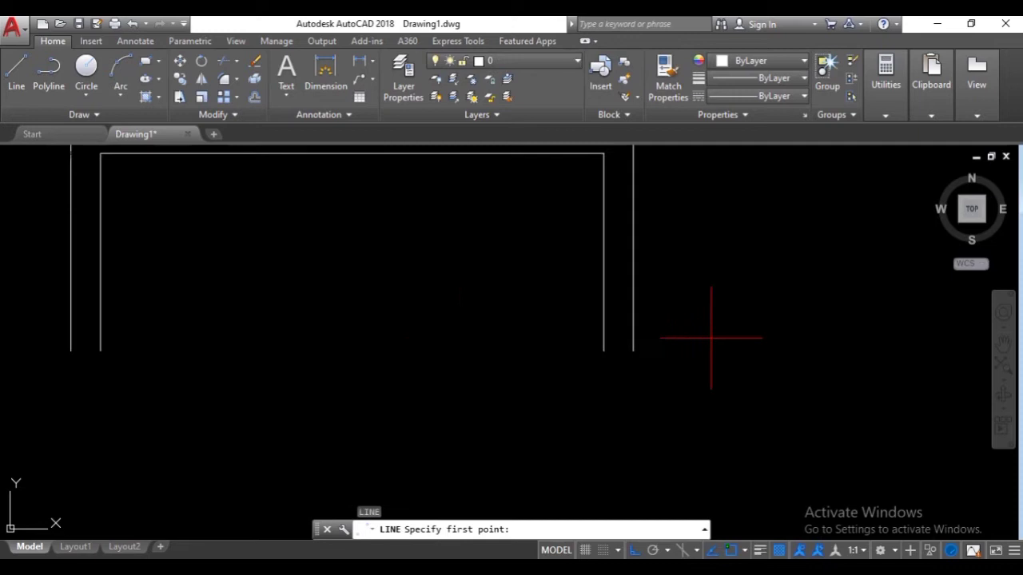
pyautogui.click(634, 351)
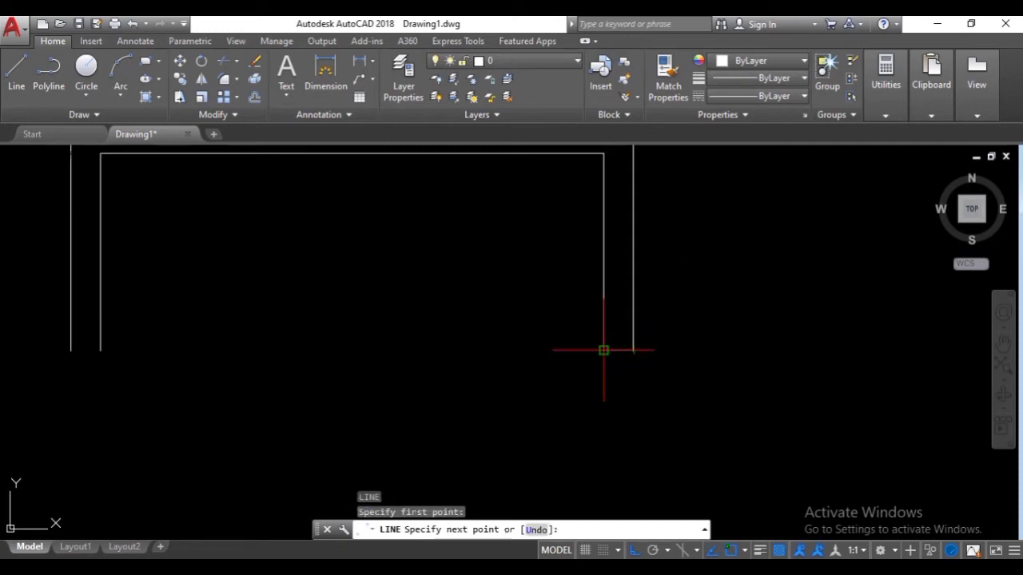
pyautogui.click(603, 349)
pyautogui.click(100, 350)
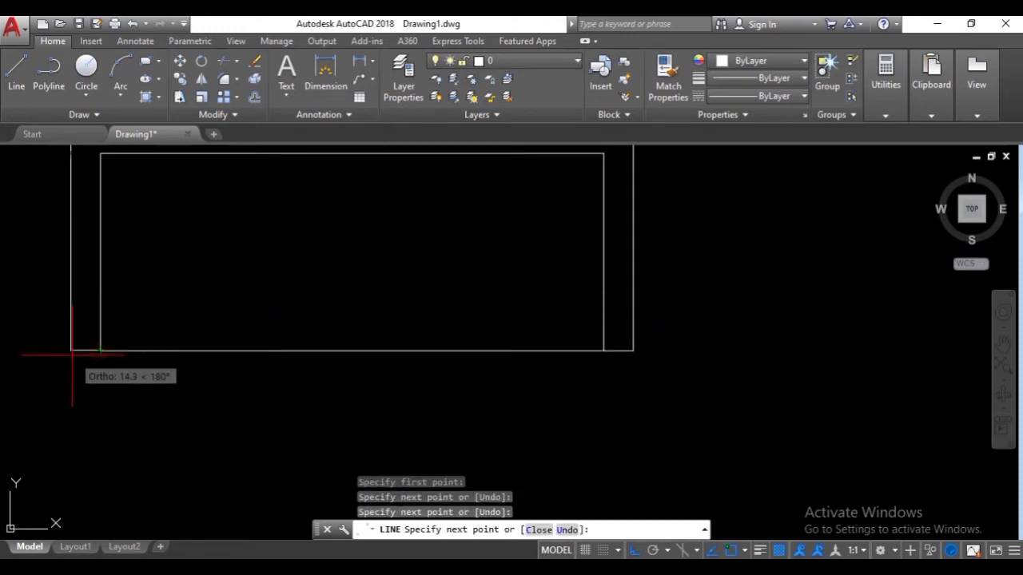
pyautogui.click(72, 350)
pyautogui.press('Escape')
pyautogui.moveTo(251, 319); pyautogui.dragTo(476, 385, button='middle')
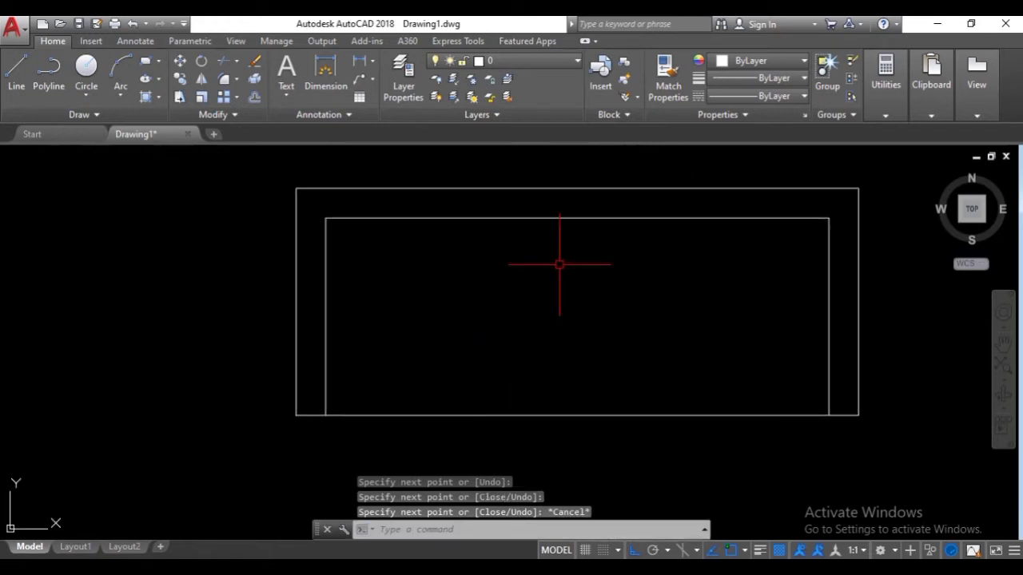
# - Draw a circle with a 5 cm radius centred on the outline's lower-right outer corner
pyautogui.moveTo(572, 257); pyautogui.dragTo(431, 322, button='middle')
pyautogui.moveTo(689, 474); pyautogui.dragTo(726, 322, button='middle')
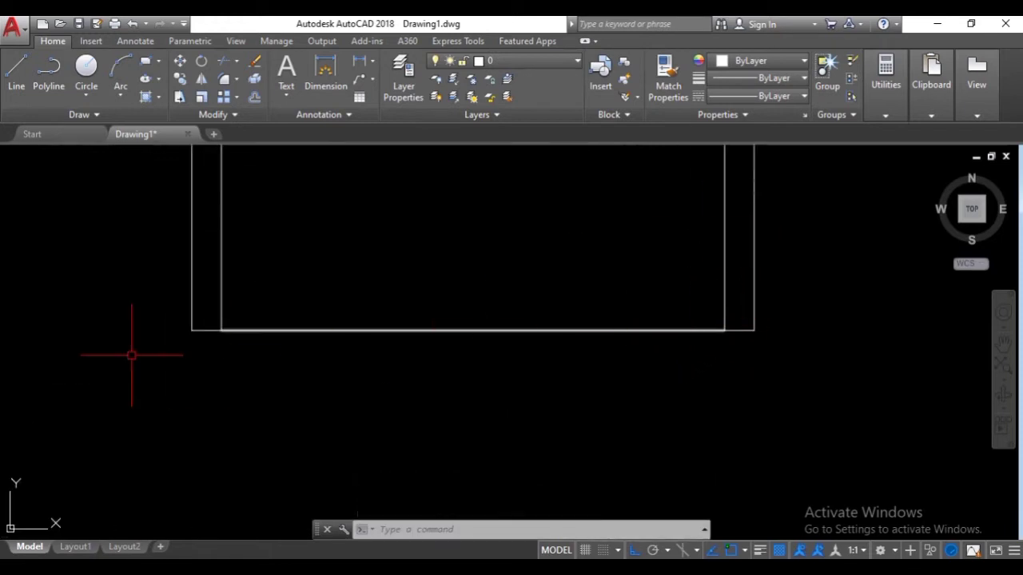
pyautogui.moveTo(365, 292); pyautogui.dragTo(337, 348, button='middle')
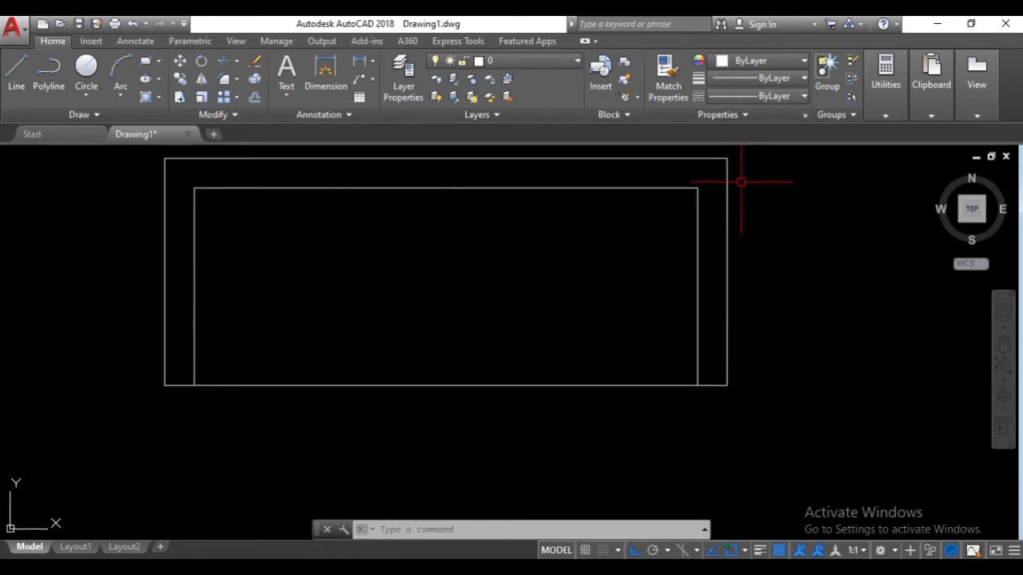
pyautogui.moveTo(741, 182); pyautogui.dragTo(717, 225, button='middle')
pyautogui.moveTo(708, 415); pyautogui.dragTo(668, 372, button='middle')
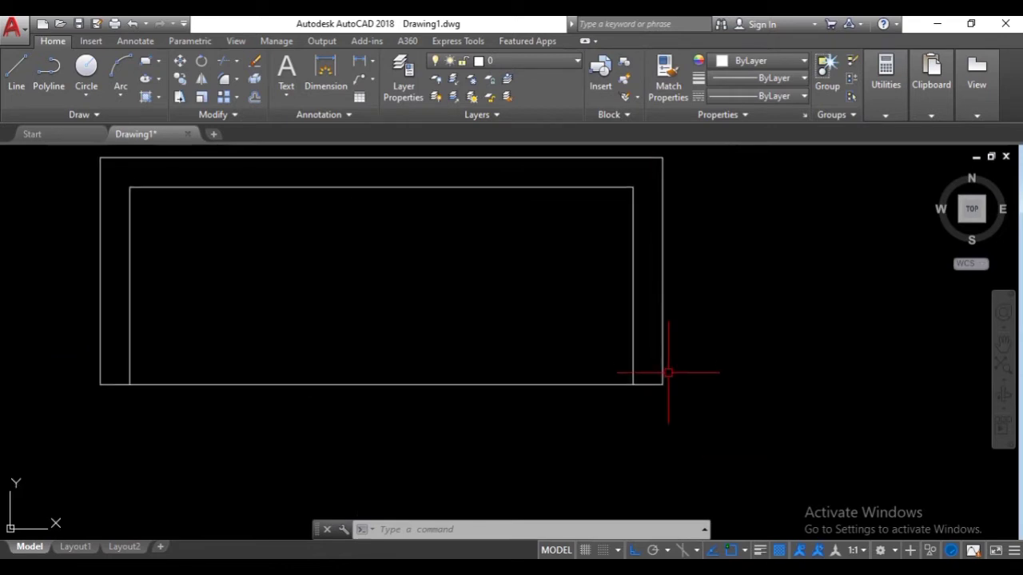
pyautogui.scroll(2, 668, 372)
pyautogui.write('c')
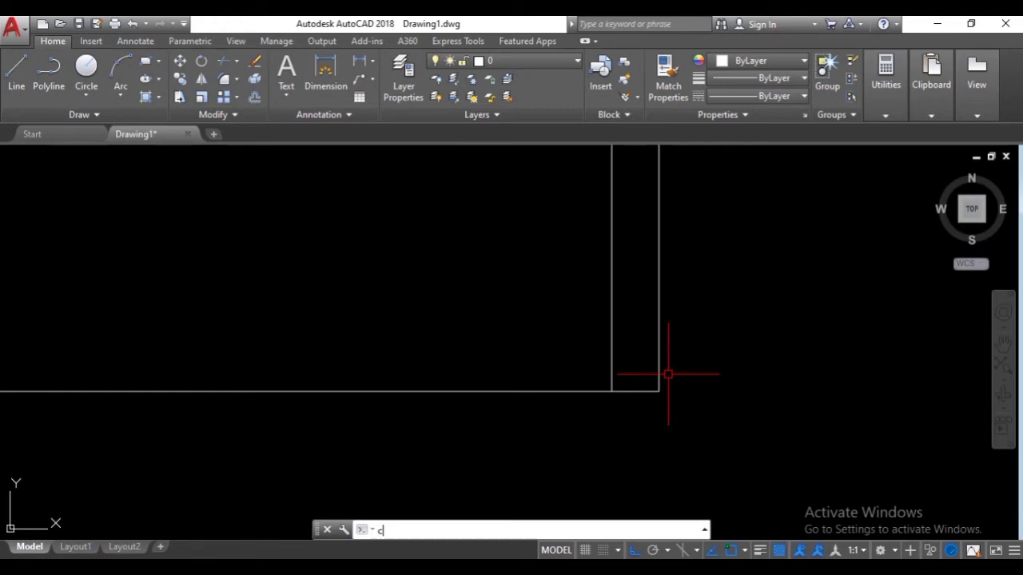
pyautogui.press('Return')
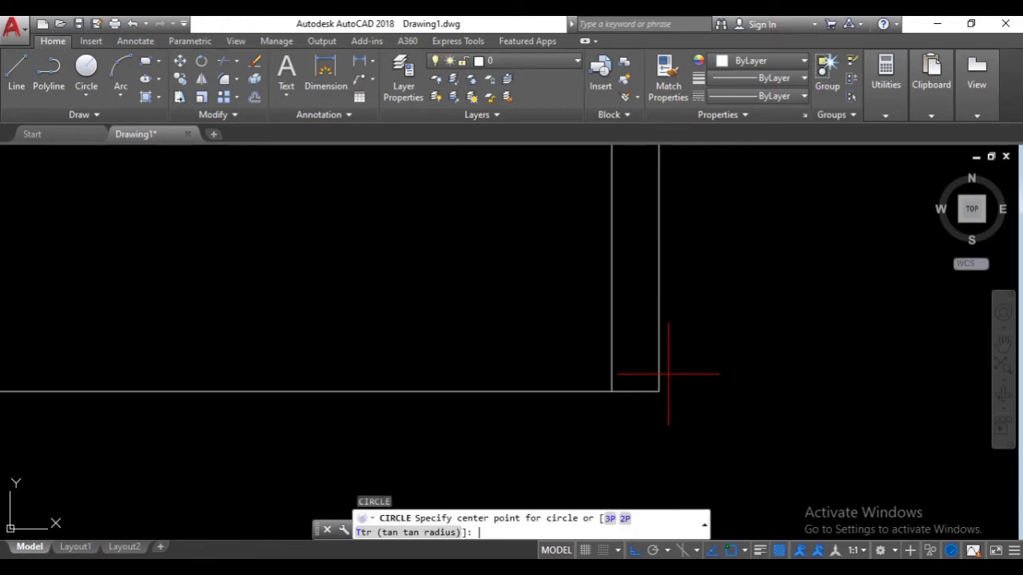
pyautogui.click(657, 392)
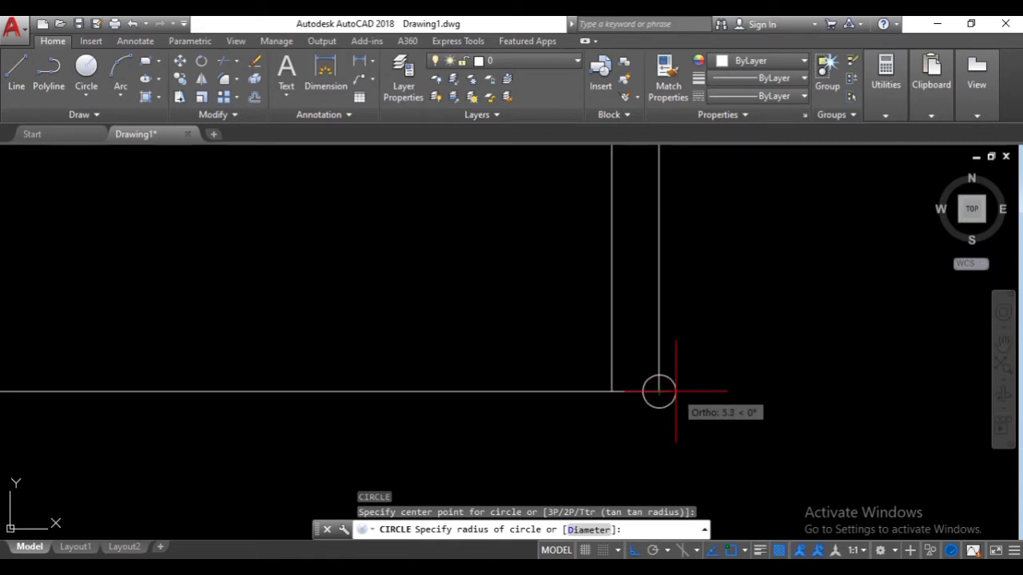
pyautogui.press('Return')
pyautogui.scroll(4, 648, 418)
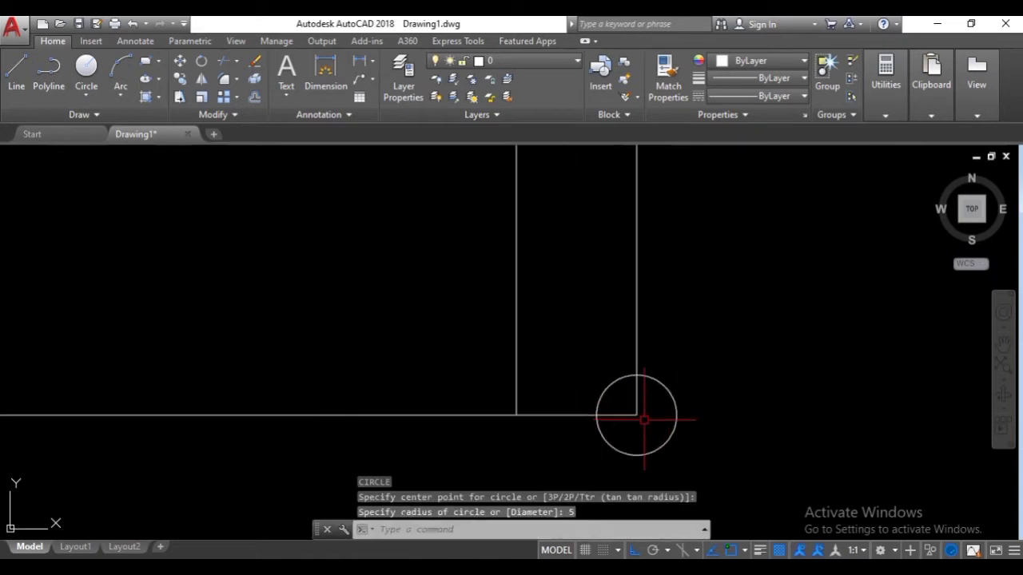
# - Draw a circle with a 5 cm radius centred on the lower end of the right inner line
pyautogui.scroll(2, 603, 363)
pyautogui.press('Return')
pyautogui.click(525, 341)
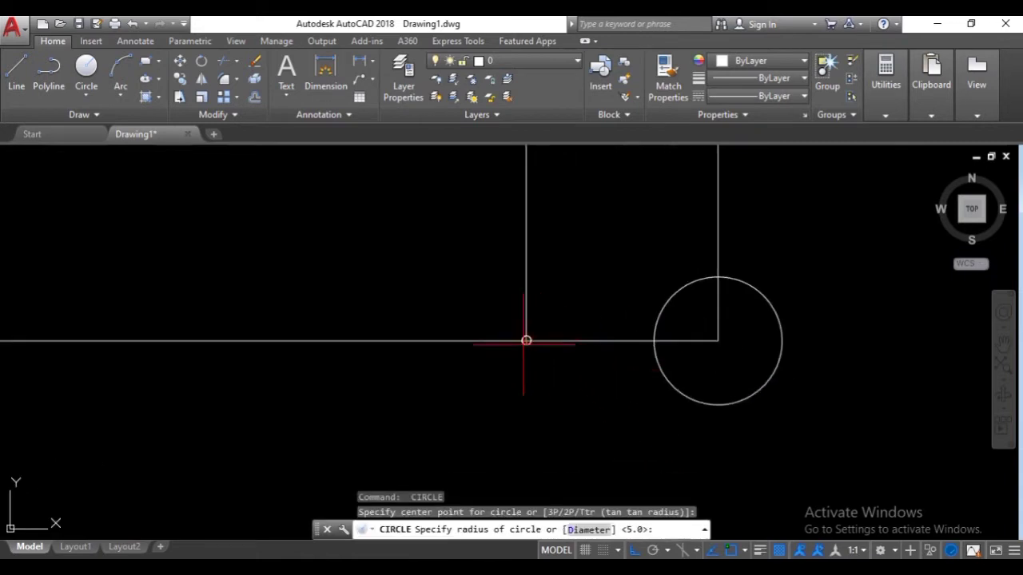
pyautogui.write('5')
pyautogui.press('Return')
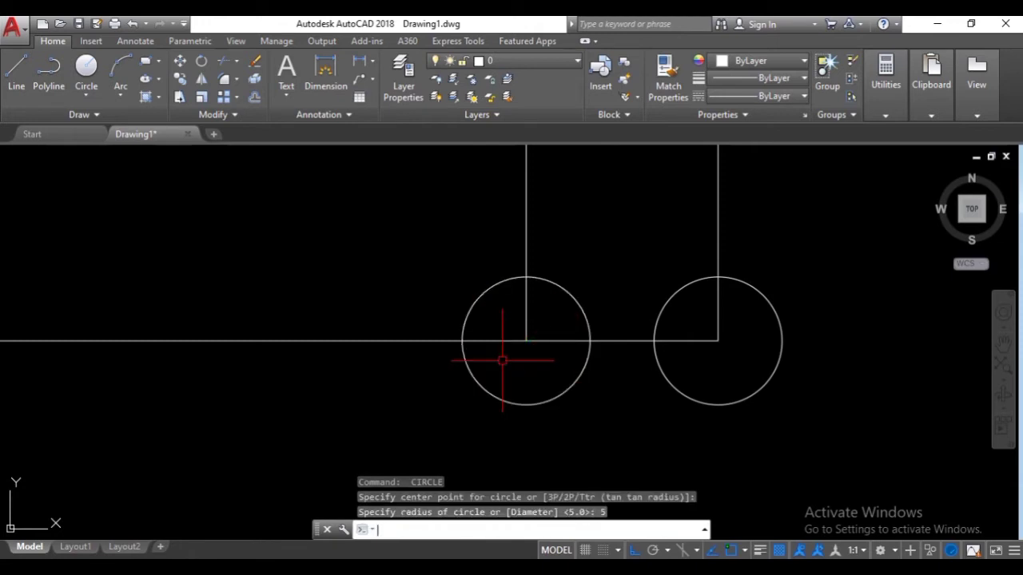
# - Draw a Start, End, Direction arc from the right circle's top quadrant to its left quadrant, bulging toward the outline's lower-right corner
pyautogui.scroll(-5, 505, 358)
pyautogui.scroll(5, 538, 320)
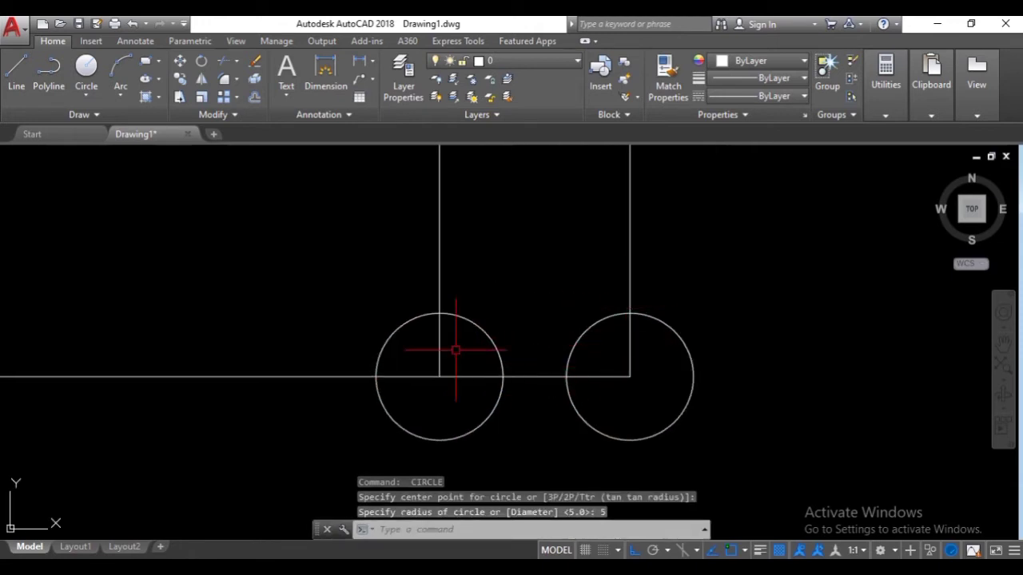
pyautogui.click(115, 96)
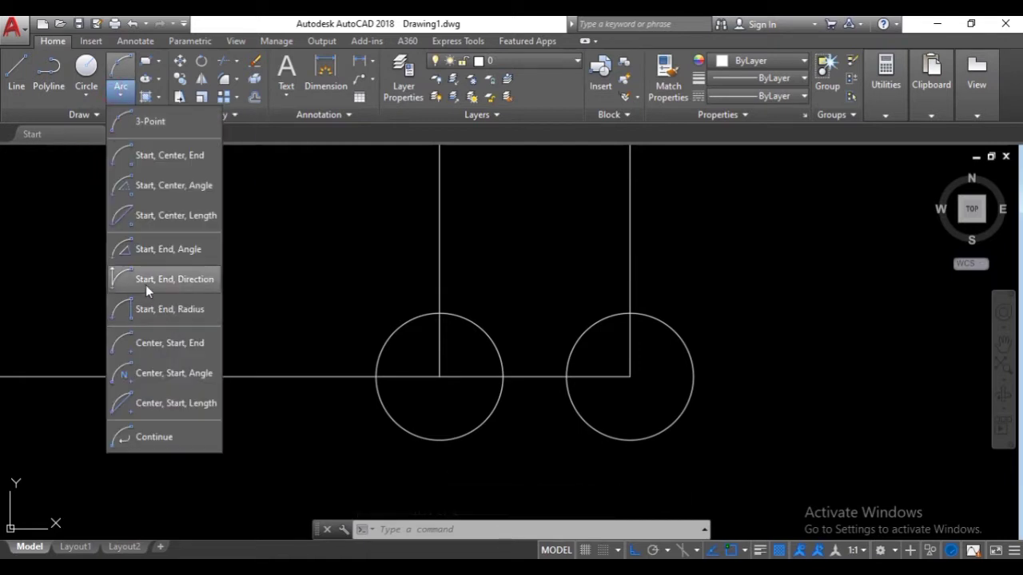
pyautogui.click(199, 281)
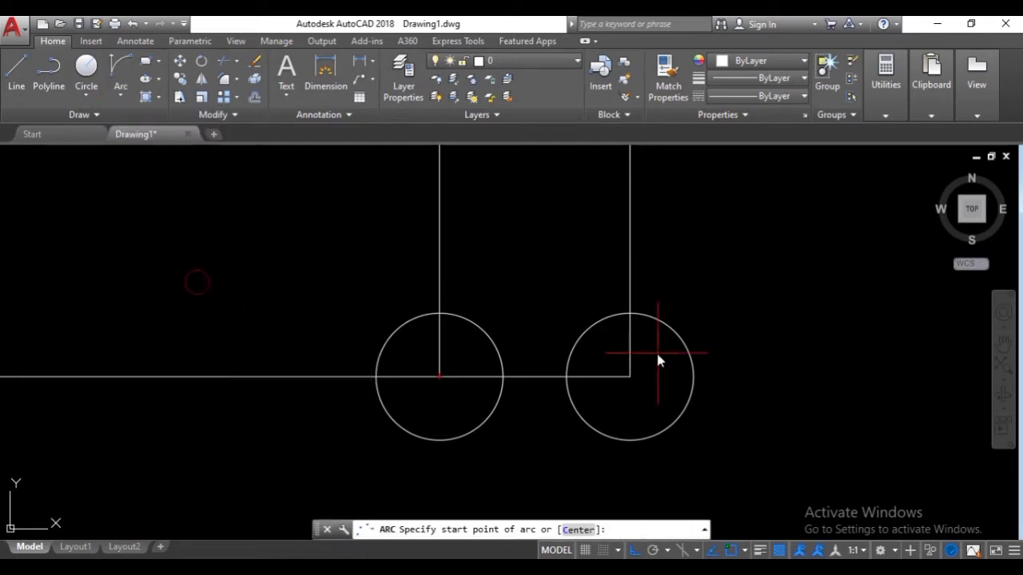
pyautogui.click(630, 314)
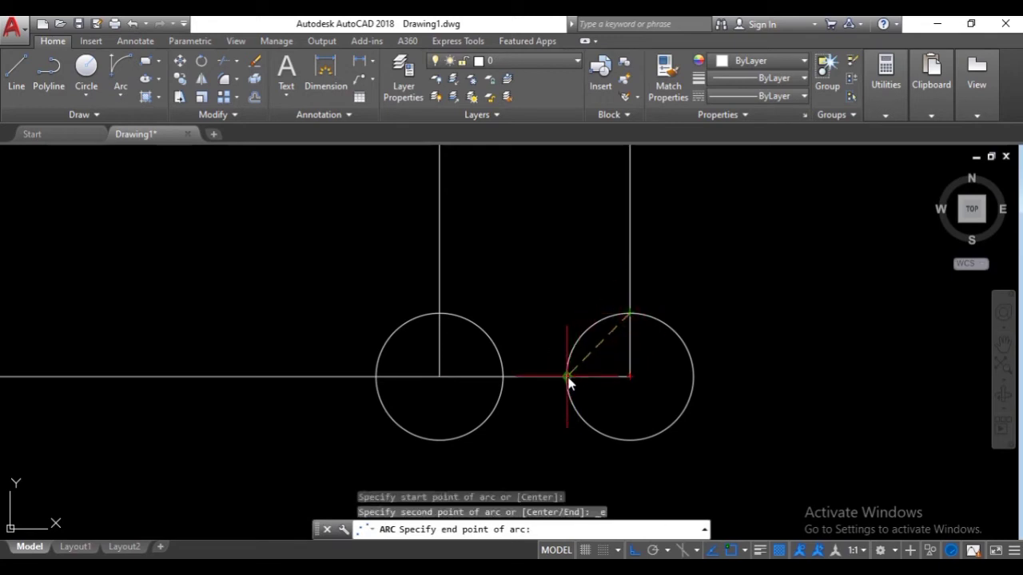
pyautogui.click(567, 377)
pyautogui.click(547, 431)
pyautogui.moveTo(546, 431); pyautogui.dragTo(553, 349, button='middle')
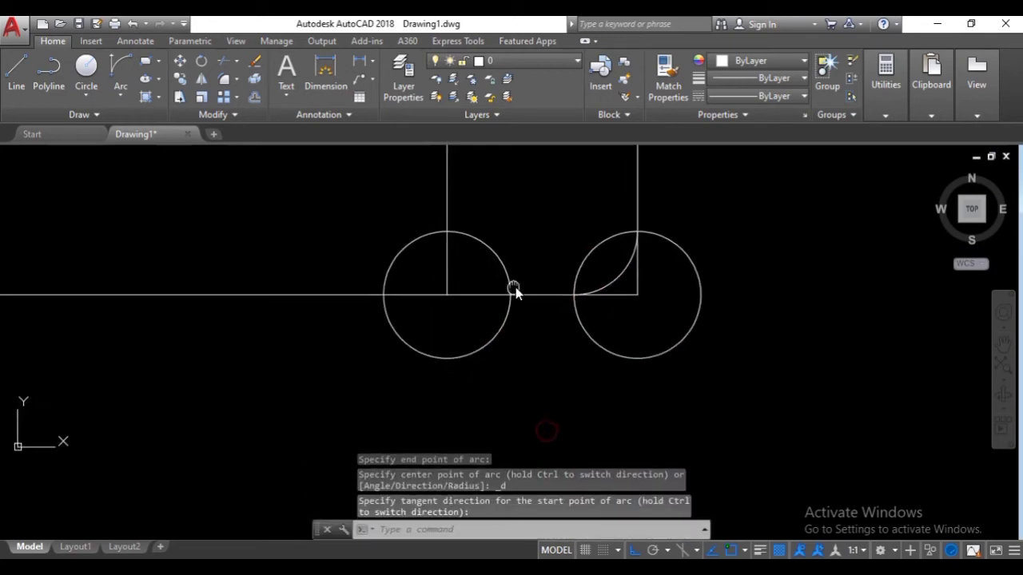
# - Draw a Start, End, Direction arc from the inner line circle's top quadrant to its right quadrant, bulging toward the arm's lower-left corner
pyautogui.click(122, 86)
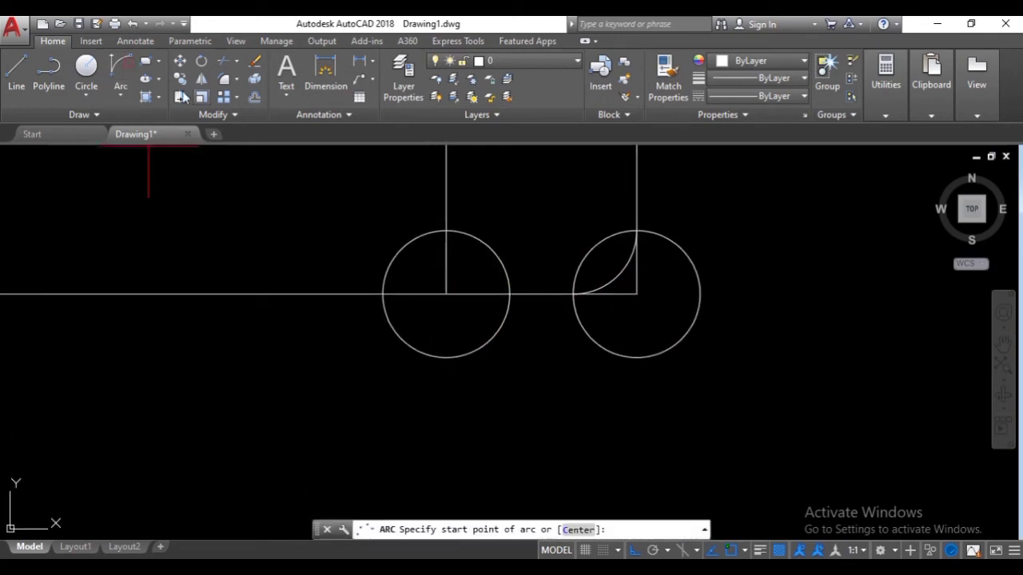
pyautogui.click(446, 232)
pyautogui.click(510, 294)
pyautogui.click(475, 318)
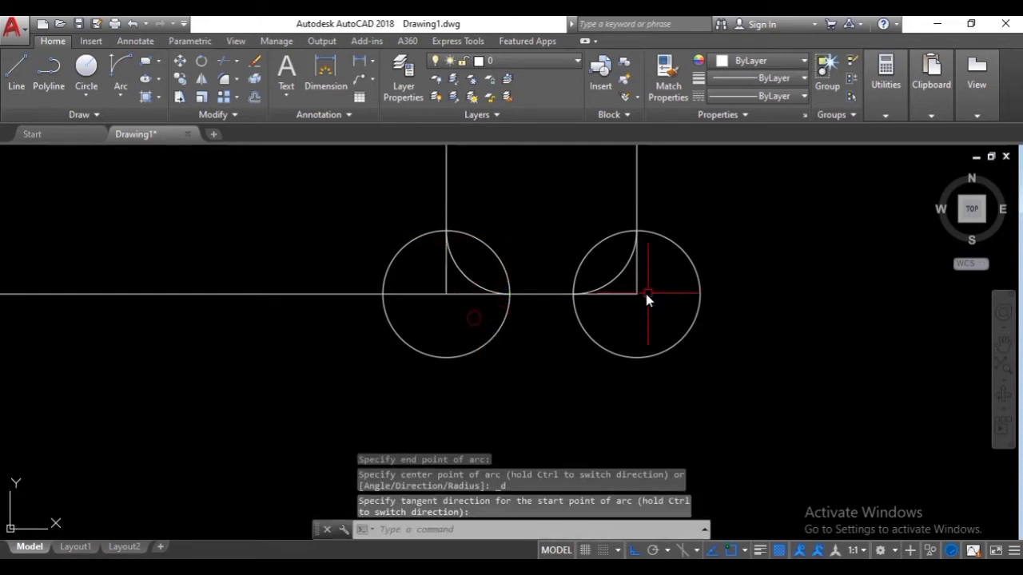
pyautogui.moveTo(644, 289); pyautogui.dragTo(606, 303, button='middle')
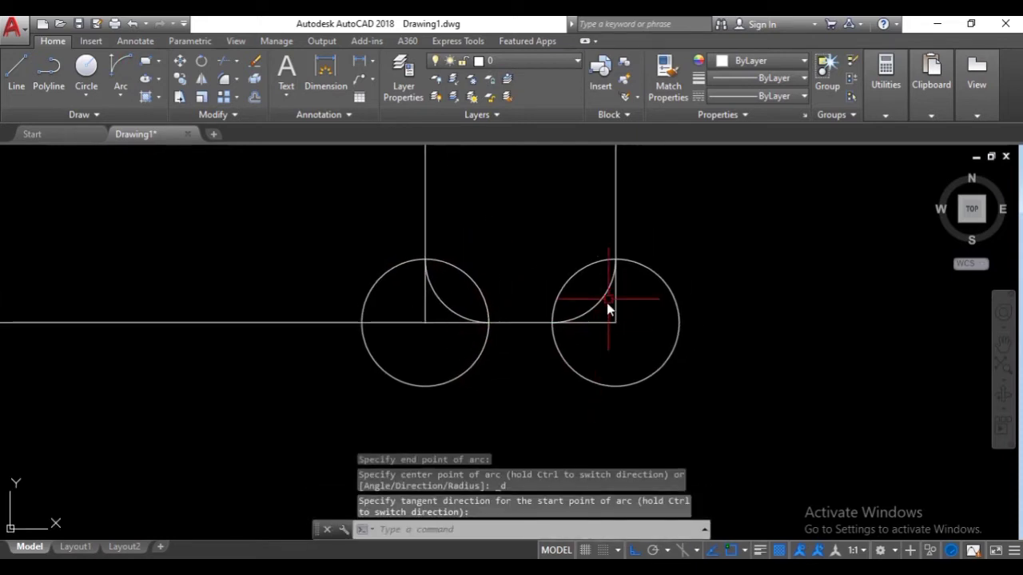
# - Erase the two construction circles at the lower end of the right arm
pyautogui.click(610, 376)
pyautogui.click(409, 393)
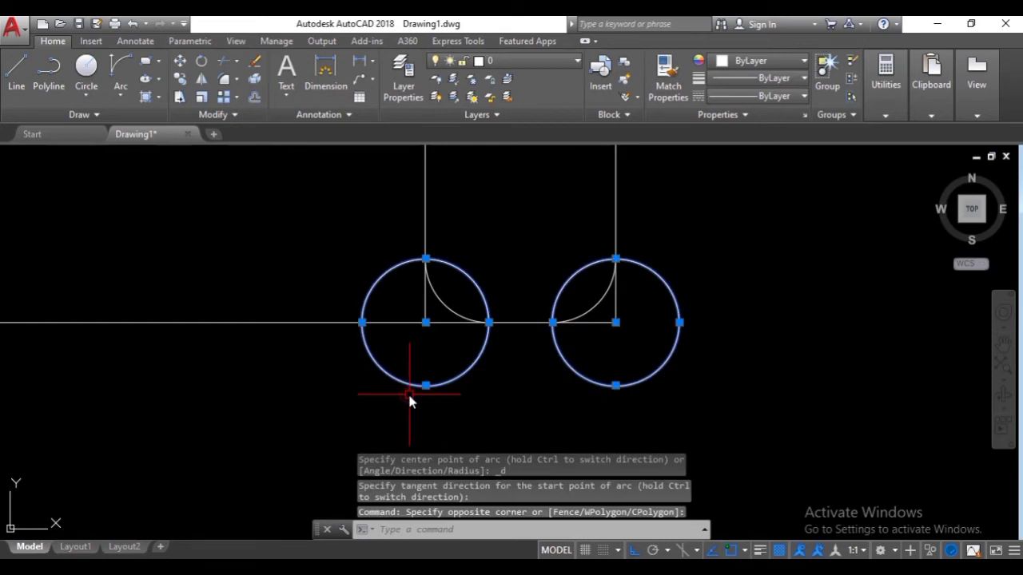
pyautogui.write('e')
pyautogui.press('Return')
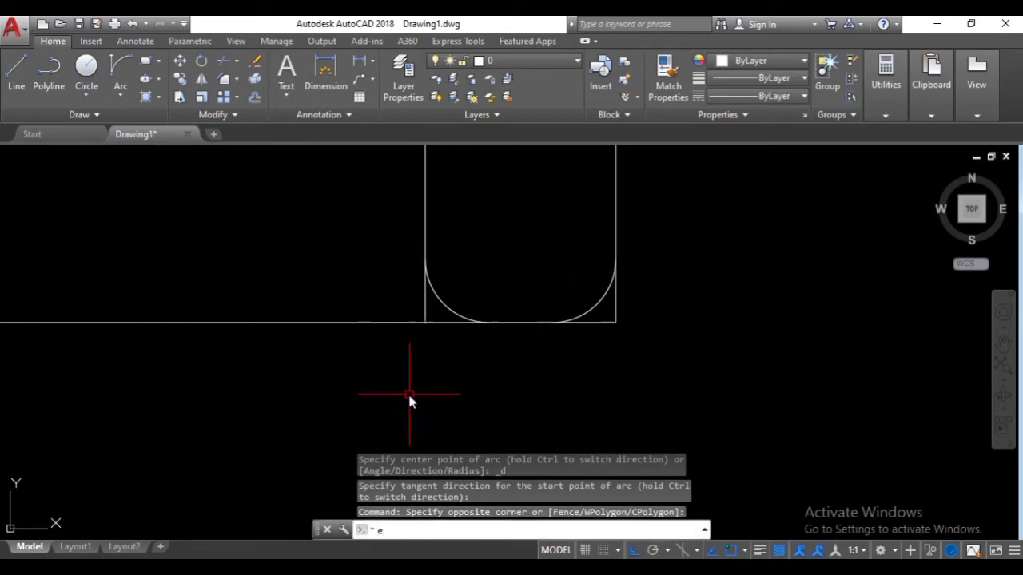
# - Trim the right arm's outer corner and the bottom line segment beside the inner line, outside the two arcs
pyautogui.scroll(2, 616, 320)
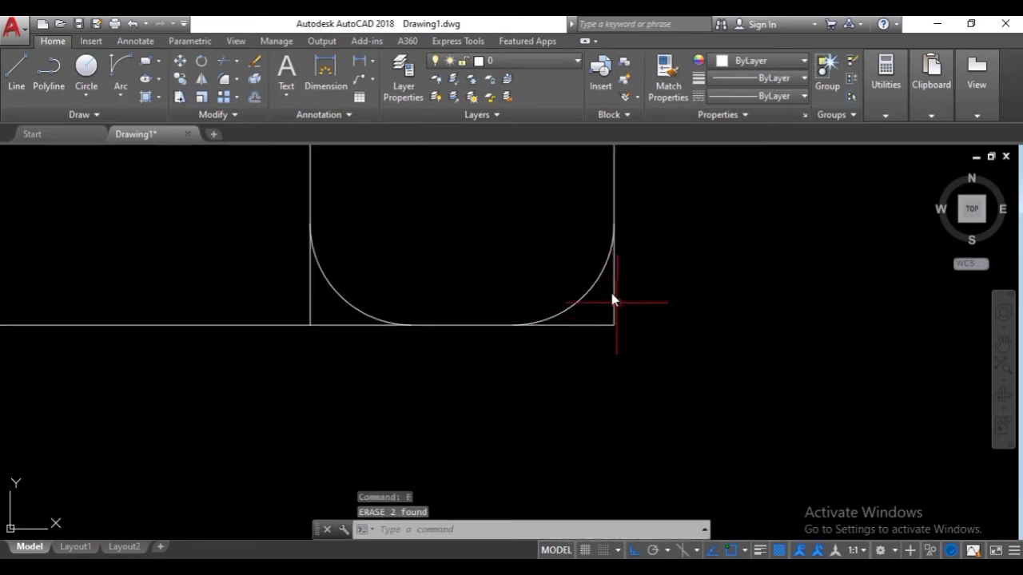
pyautogui.click(679, 386)
pyautogui.click(251, 212)
pyautogui.write('tr')
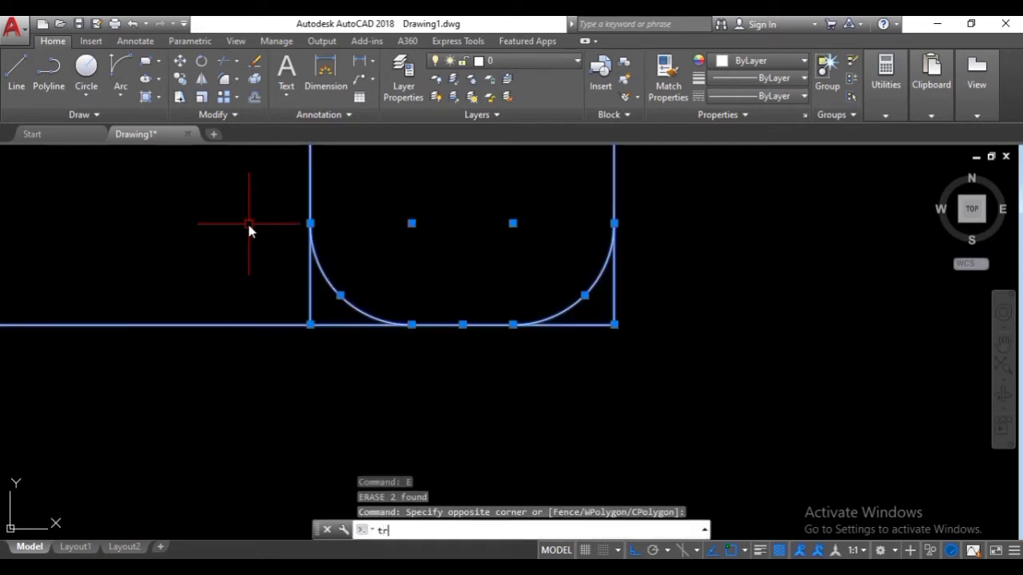
pyautogui.press('Return')
pyautogui.click(624, 291)
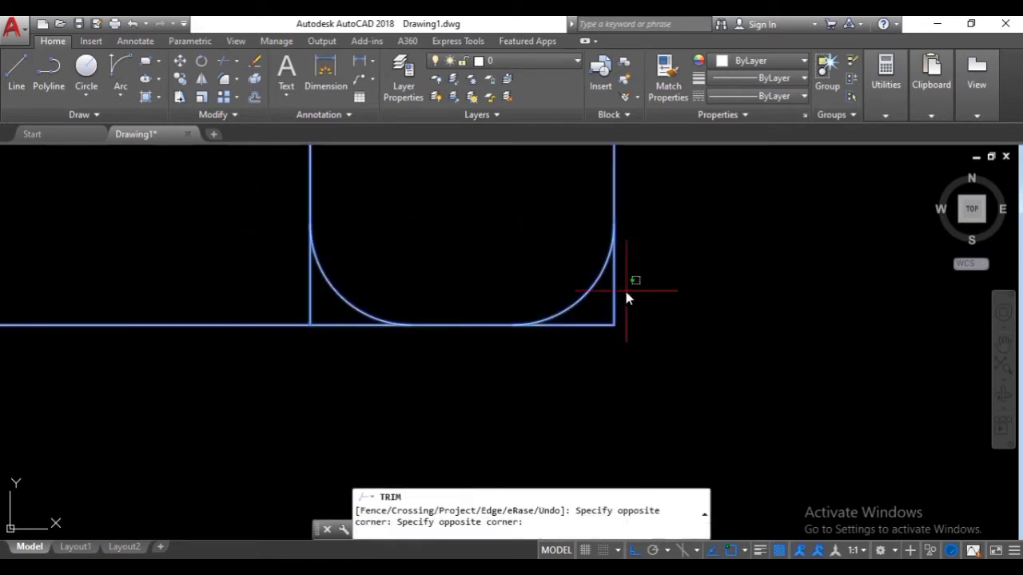
pyautogui.click(599, 341)
pyautogui.click(342, 346)
pyautogui.click(334, 328)
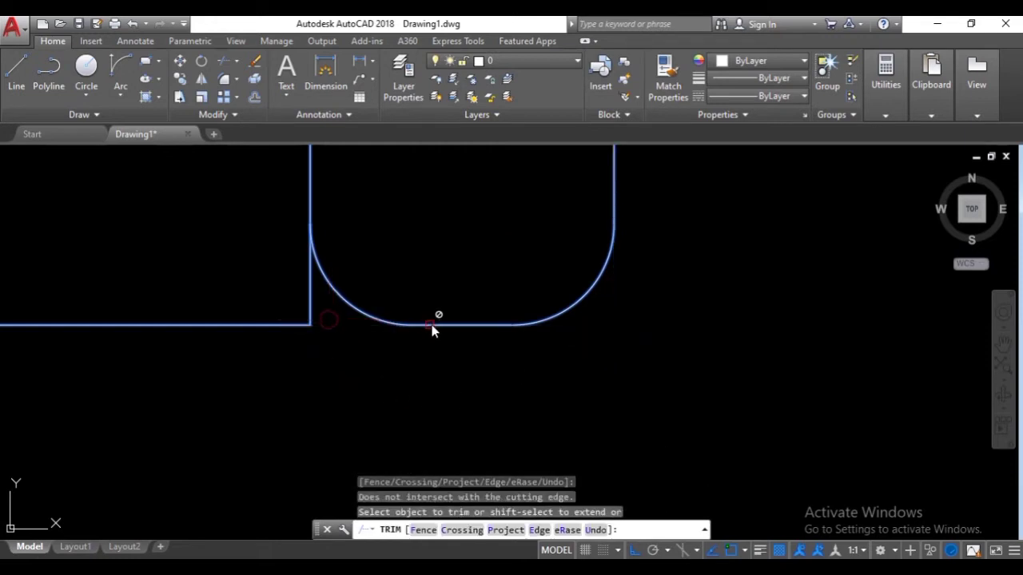
pyautogui.press('Escape')
pyautogui.scroll(-5, 520, 355)
pyautogui.scroll(-3, 479, 336)
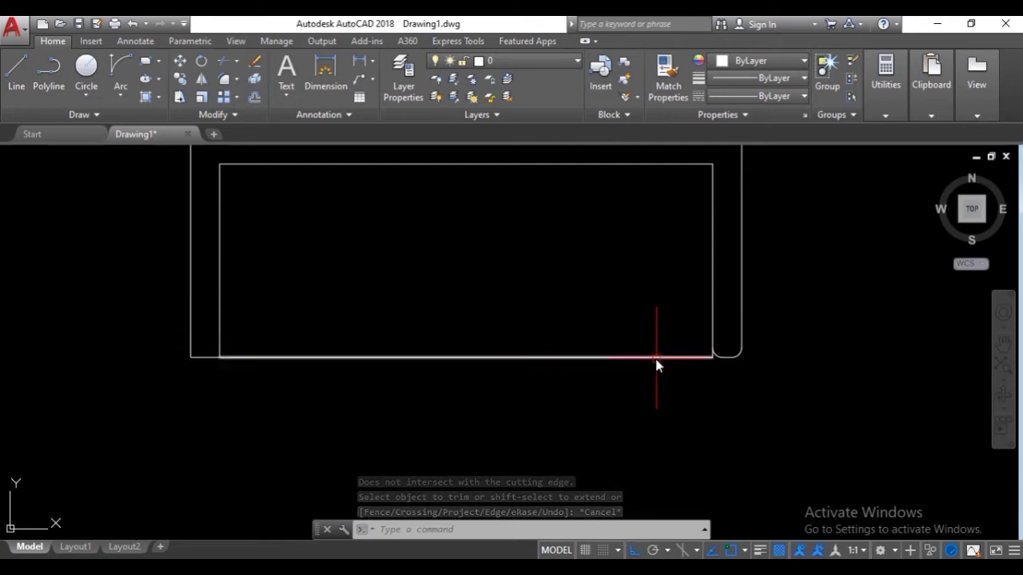
# - Copy the right arm's rounded end, both arcs and their connecting line, to the lower end of the left arm
pyautogui.scroll(8, 719, 340)
pyautogui.click(718, 339)
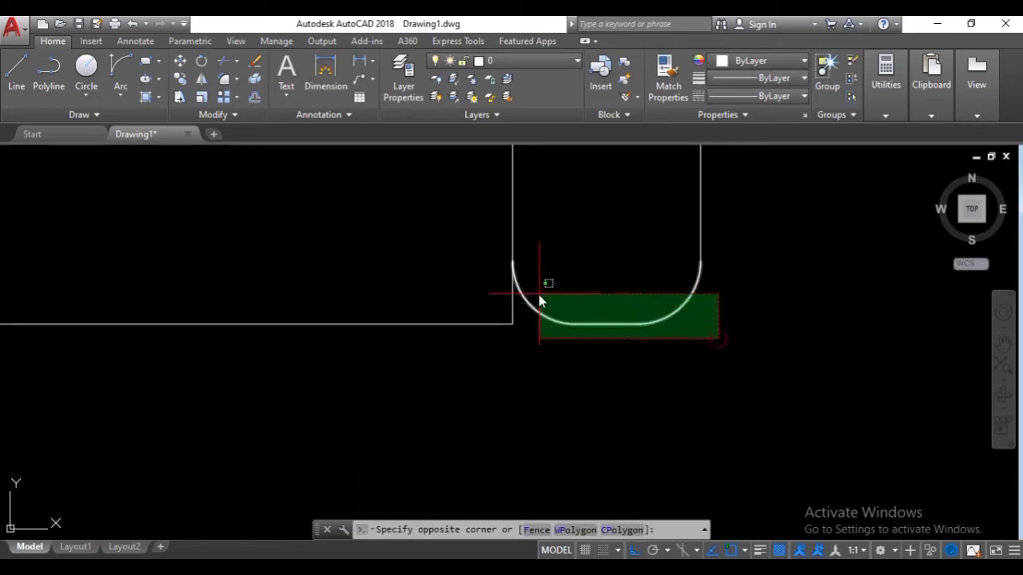
pyautogui.click(528, 291)
pyautogui.scroll(2, 656, 290)
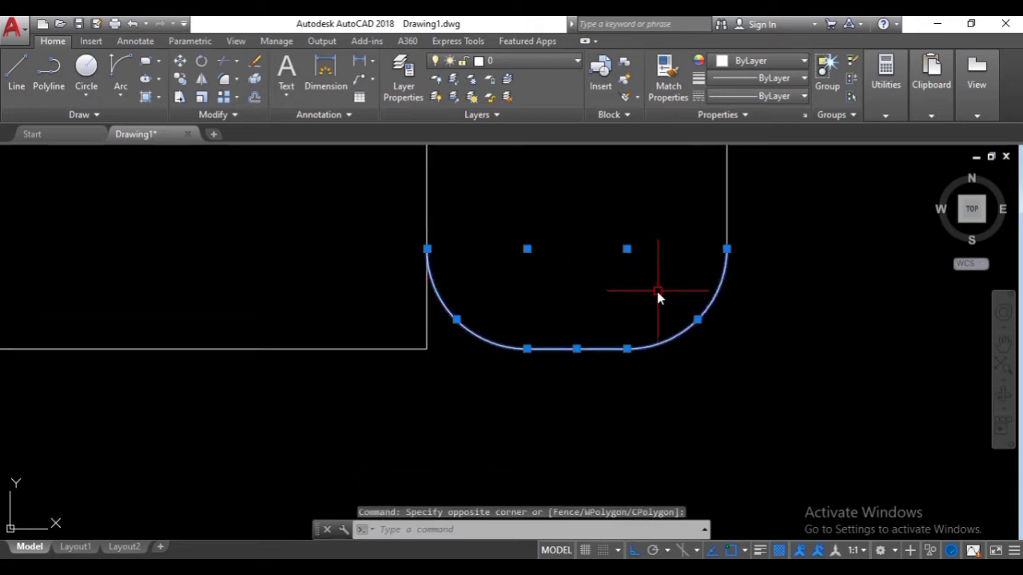
pyautogui.write('co')
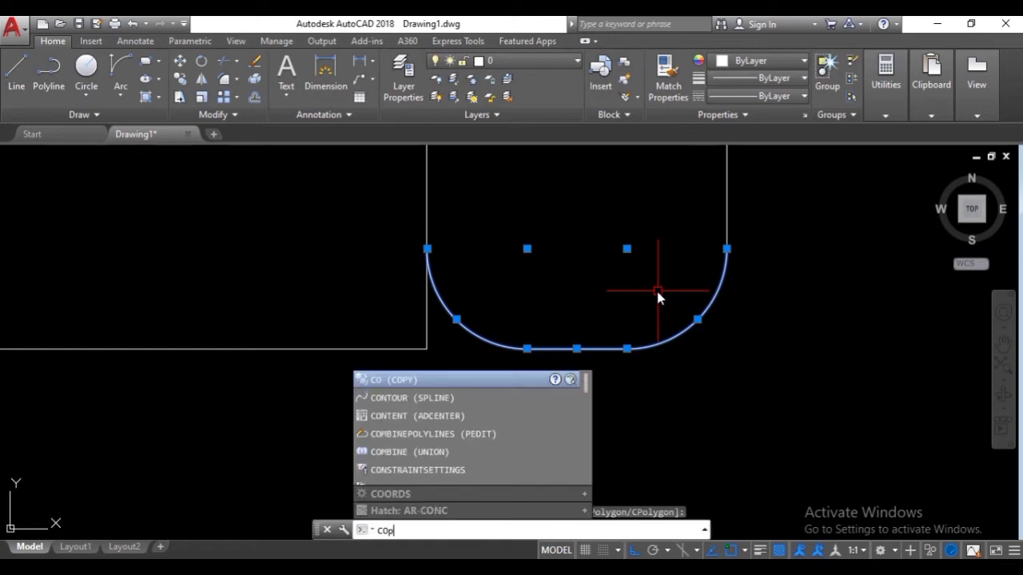
pyautogui.press('Return')
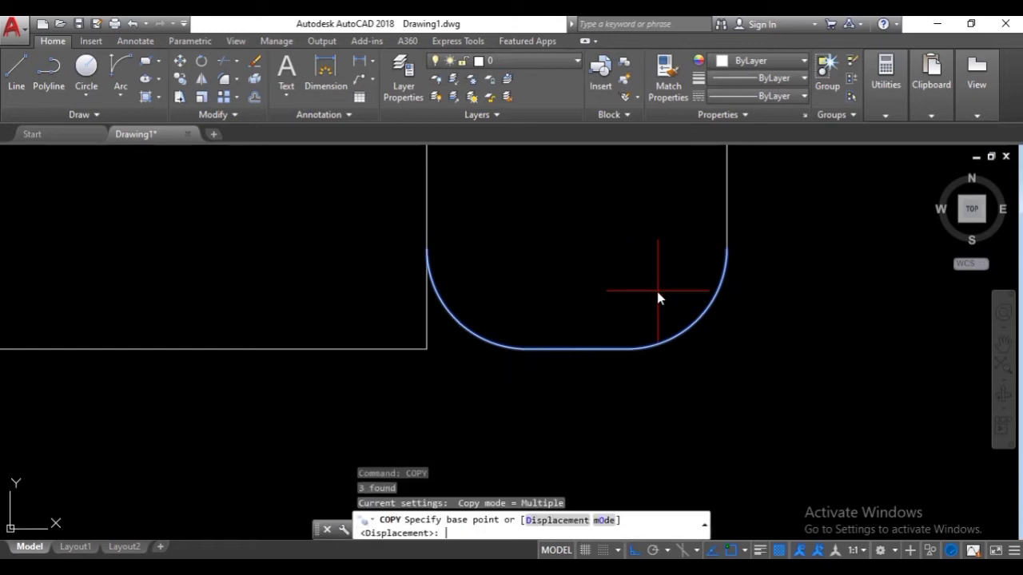
pyautogui.click(727, 251)
pyautogui.scroll(-10, 794, 262)
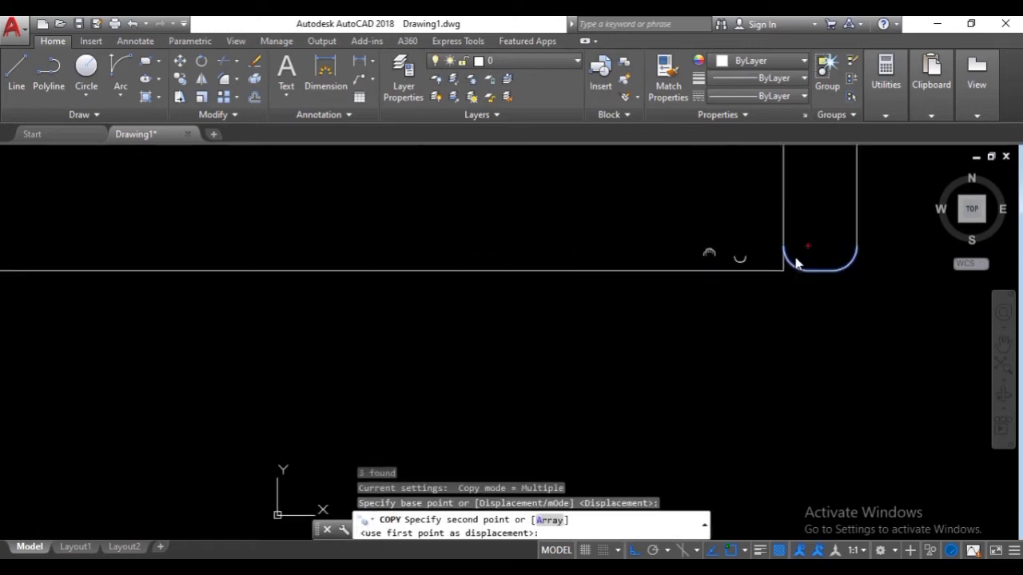
pyautogui.scroll(4, 324, 275)
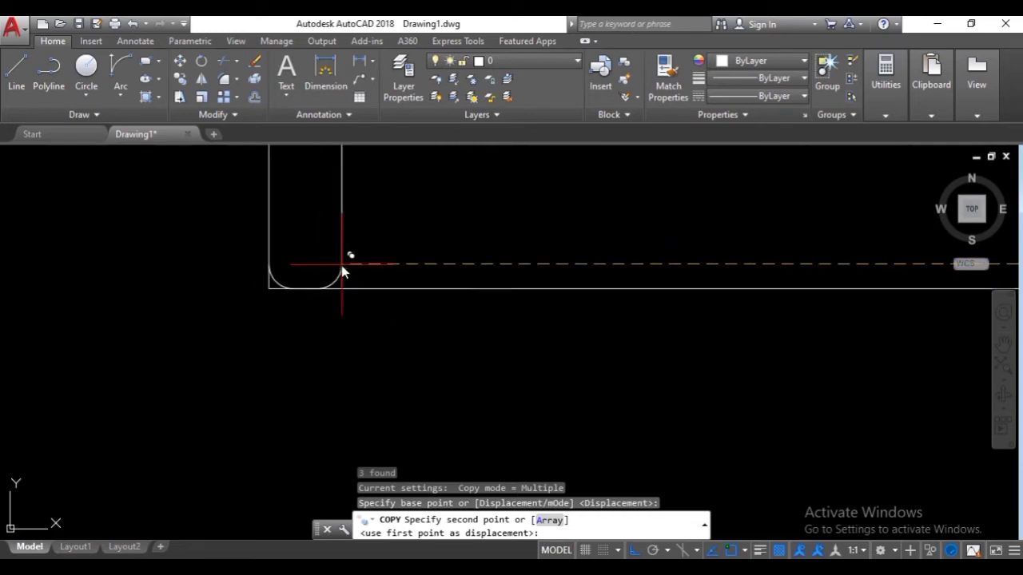
pyautogui.click(342, 272)
pyautogui.scroll(5, 336, 273)
pyautogui.press('Escape')
# - Trim the left arm's outer corner and the bottom line segment beside the inner line, outside the two copied arcs
pyautogui.moveTo(344, 330); pyautogui.dragTo(570, 327, button='middle')
pyautogui.scroll(2, 570, 327)
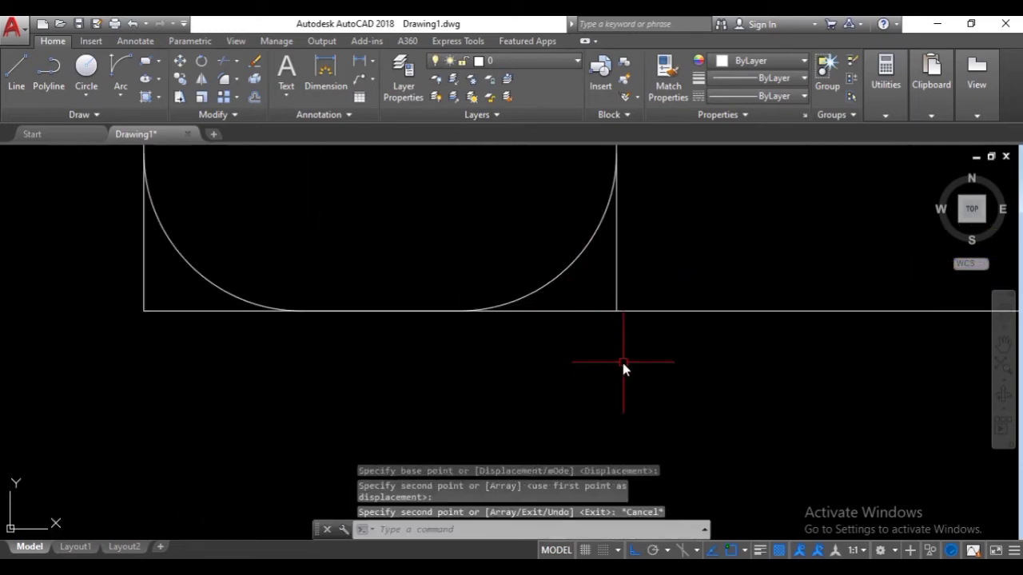
pyautogui.scroll(-3, 623, 365)
pyautogui.click(651, 370)
pyautogui.click(394, 280)
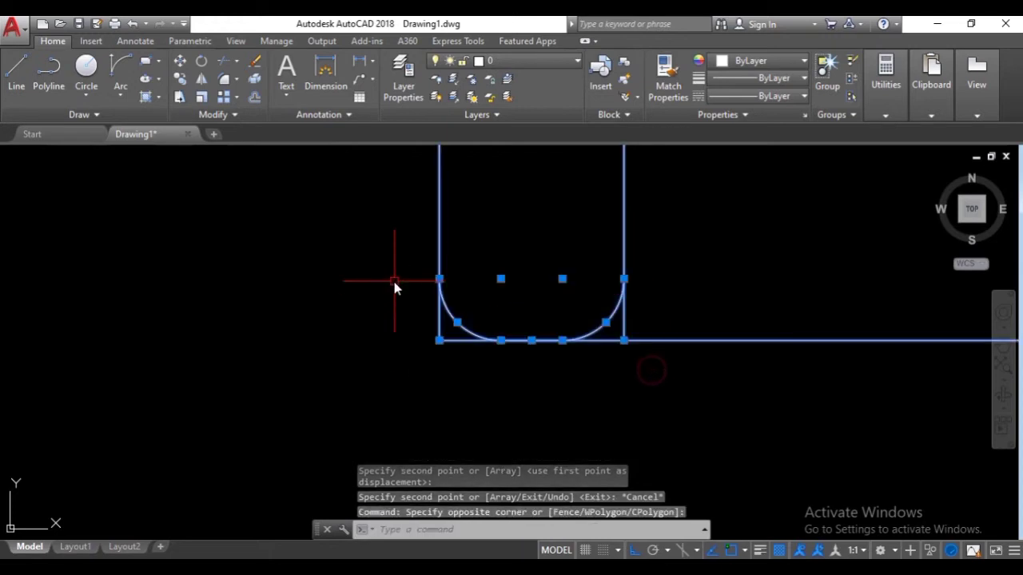
pyautogui.write('tr')
pyautogui.press('Return')
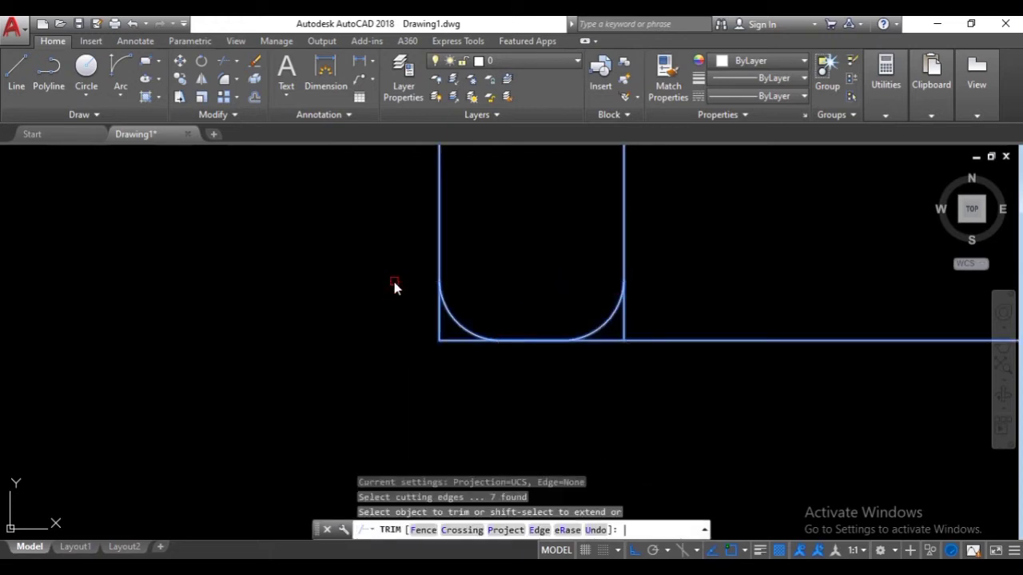
pyautogui.scroll(2, 431, 354)
pyautogui.scroll(2, 429, 353)
pyautogui.click(484, 339)
pyautogui.click(399, 274)
pyautogui.moveTo(700, 354); pyautogui.dragTo(528, 379, button='middle')
pyautogui.click(706, 357)
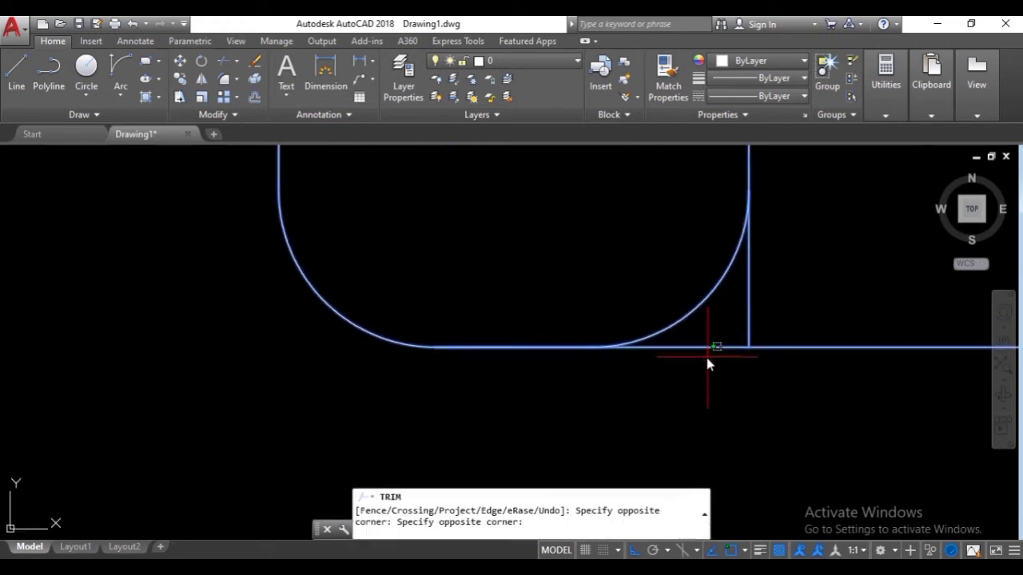
pyautogui.click(710, 325)
pyautogui.press('Escape')
# - Erase the duplicate short line between the two arcs at the left arm's lower end
pyautogui.click(568, 348)
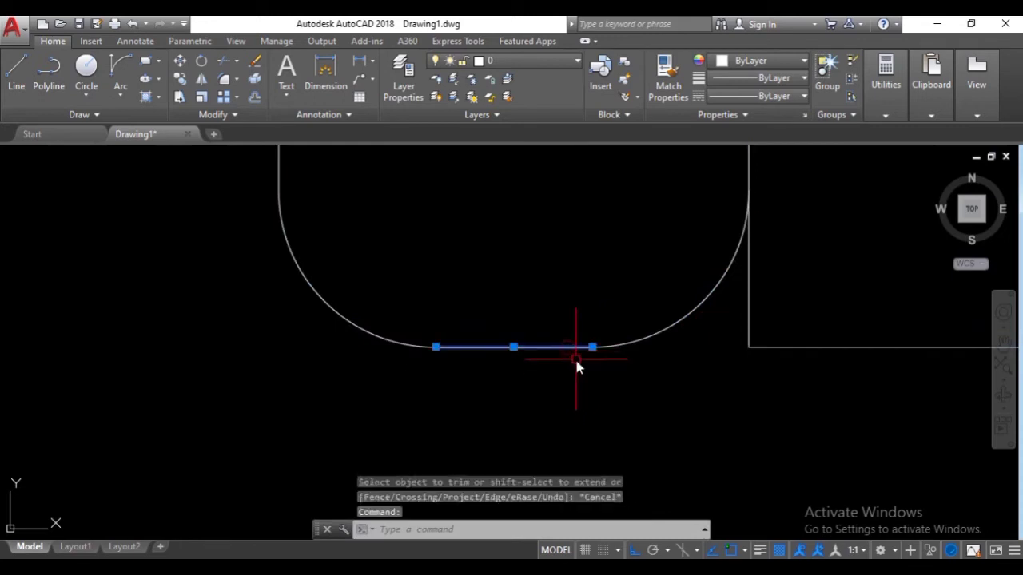
pyautogui.write('E')
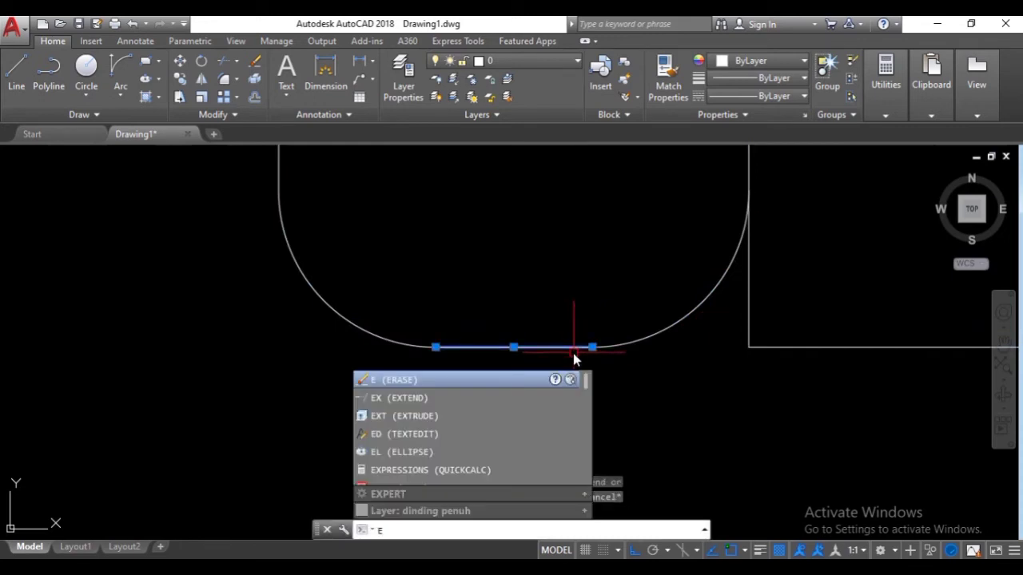
pyautogui.press('Return')
pyautogui.scroll(-5, 573, 353)
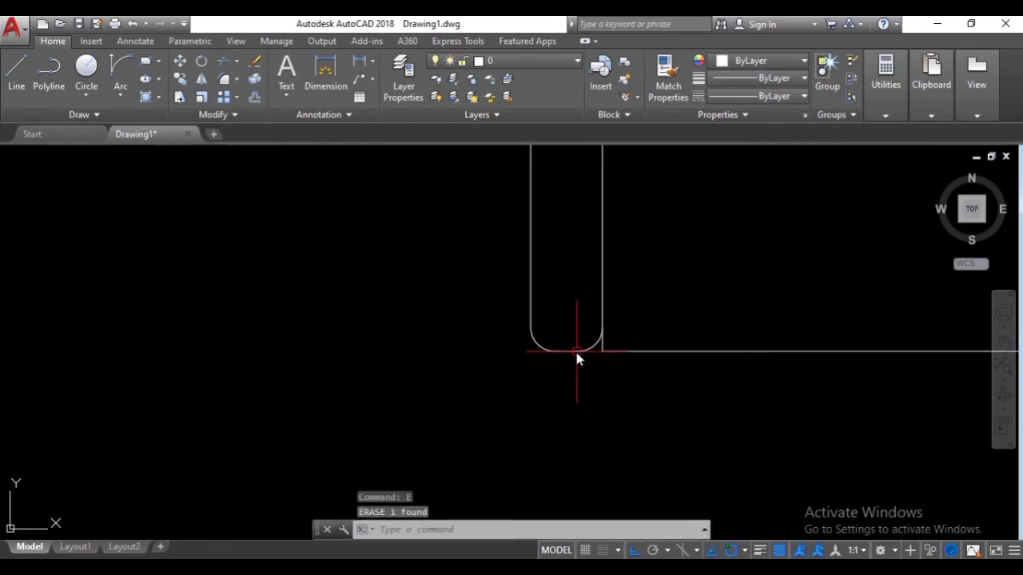
pyautogui.moveTo(576, 352); pyautogui.dragTo(317, 451, button='middle')
pyautogui.scroll(-4, 348, 399)
pyautogui.moveTo(738, 362); pyautogui.dragTo(648, 414, button='middle')
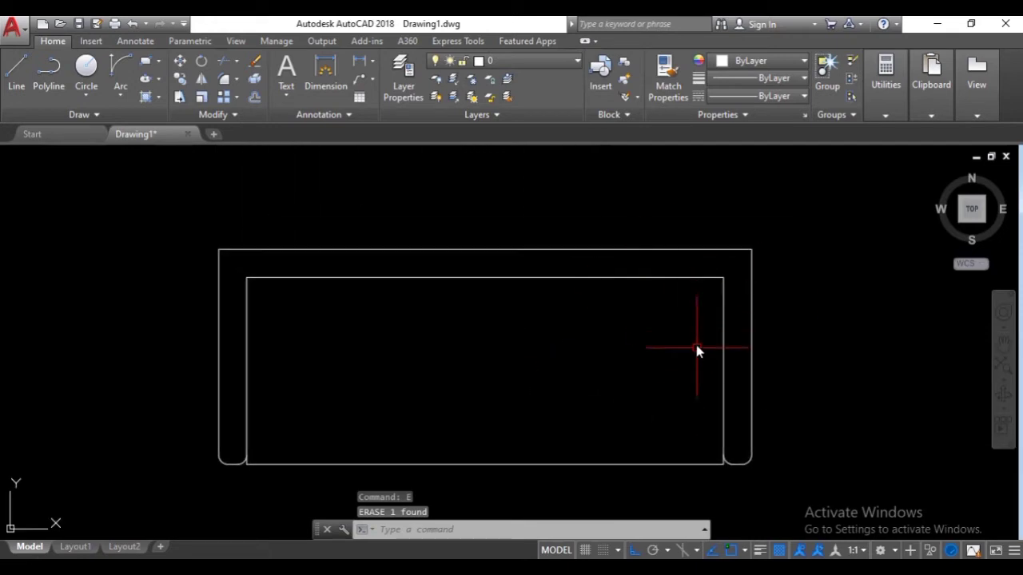
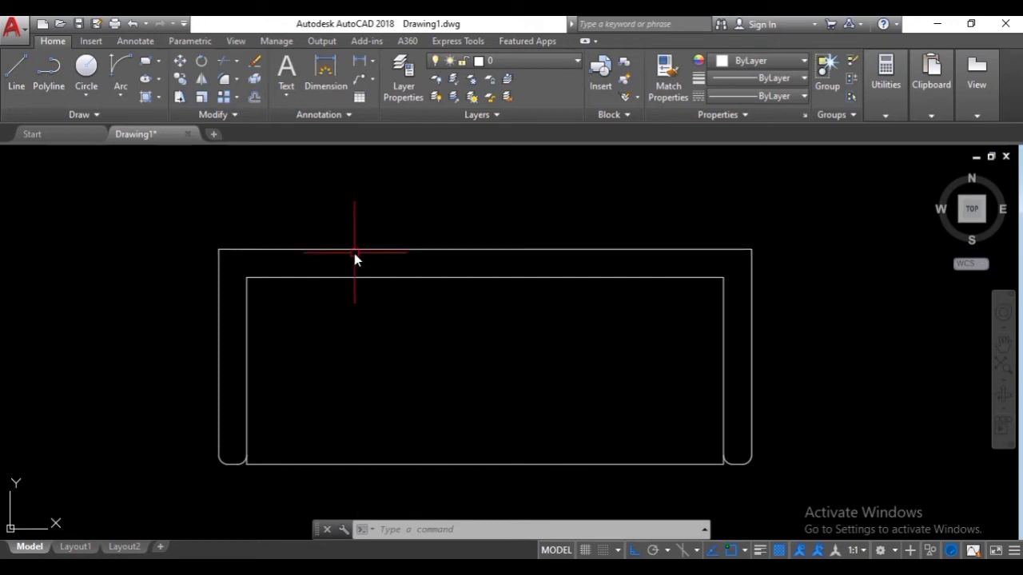
# - Draw circles with a 5 cm radius centred on the outline's upper-left outer and inner corners
pyautogui.write('c')
pyautogui.press('Return')
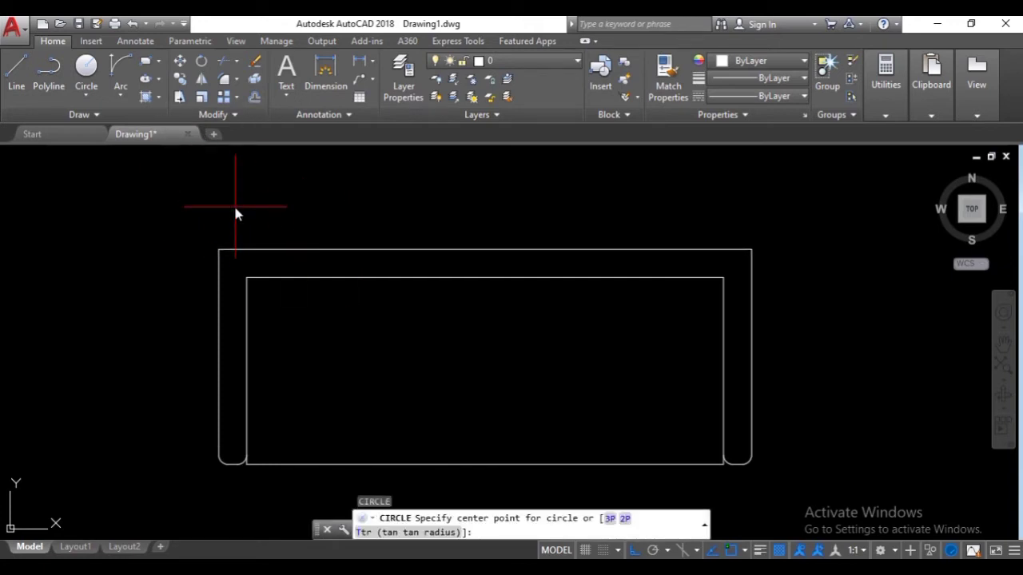
pyautogui.scroll(4, 222, 251)
pyautogui.click(212, 249)
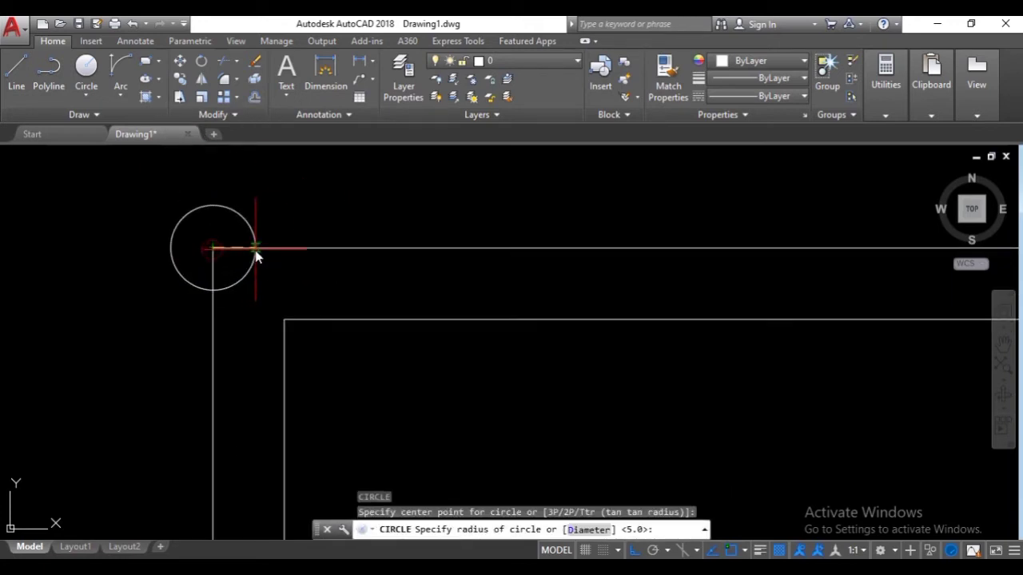
pyautogui.write('5')
pyautogui.press('Return')
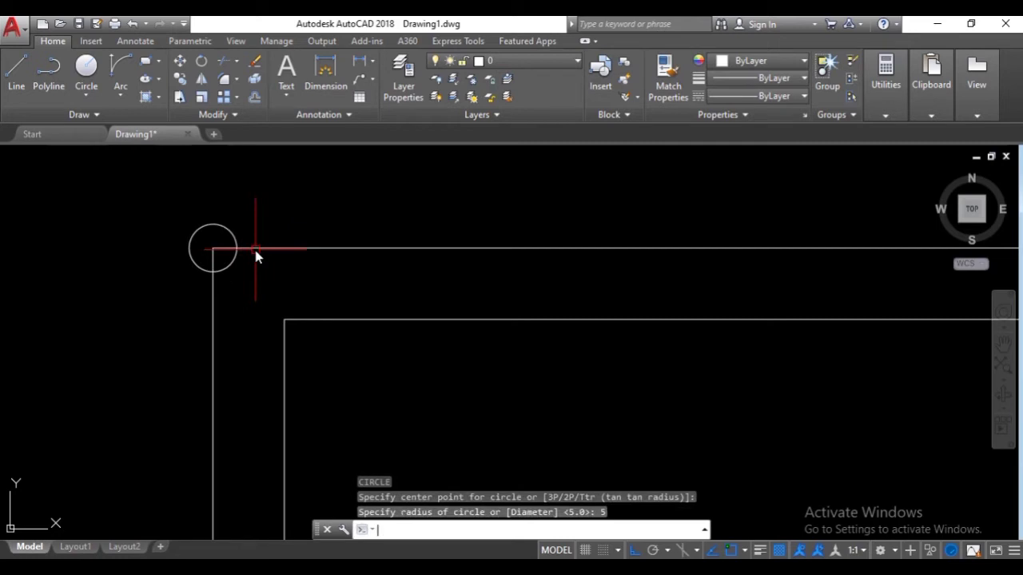
pyautogui.press('Return')
pyautogui.click(285, 320)
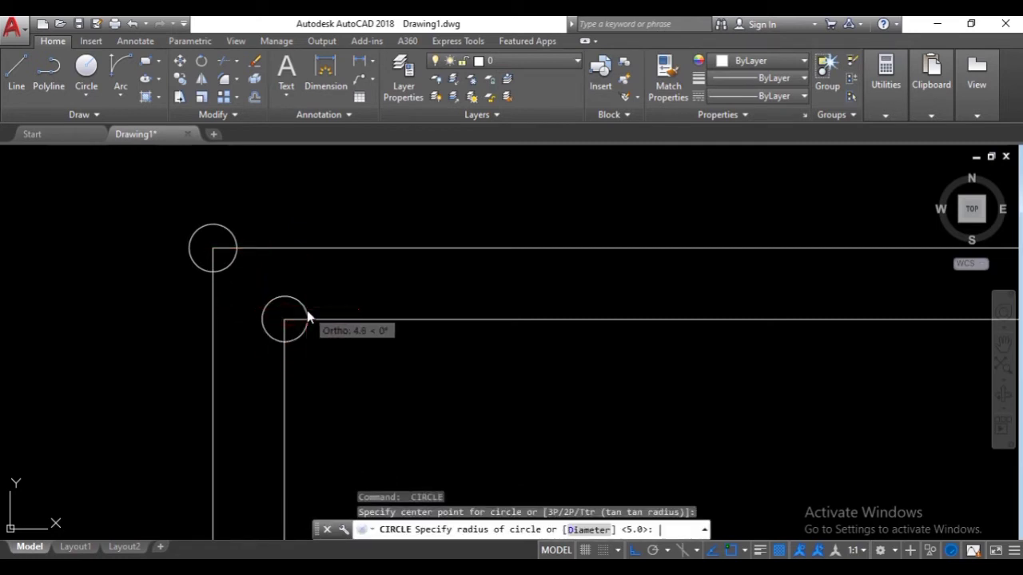
pyautogui.write('5')
pyautogui.press('Return')
# - Draw circles with a 5 cm radius centred on the outline's upper-right inner and outer corners
pyautogui.scroll(-5, 425, 281)
pyautogui.scroll(6, 477, 297)
pyautogui.press('Return')
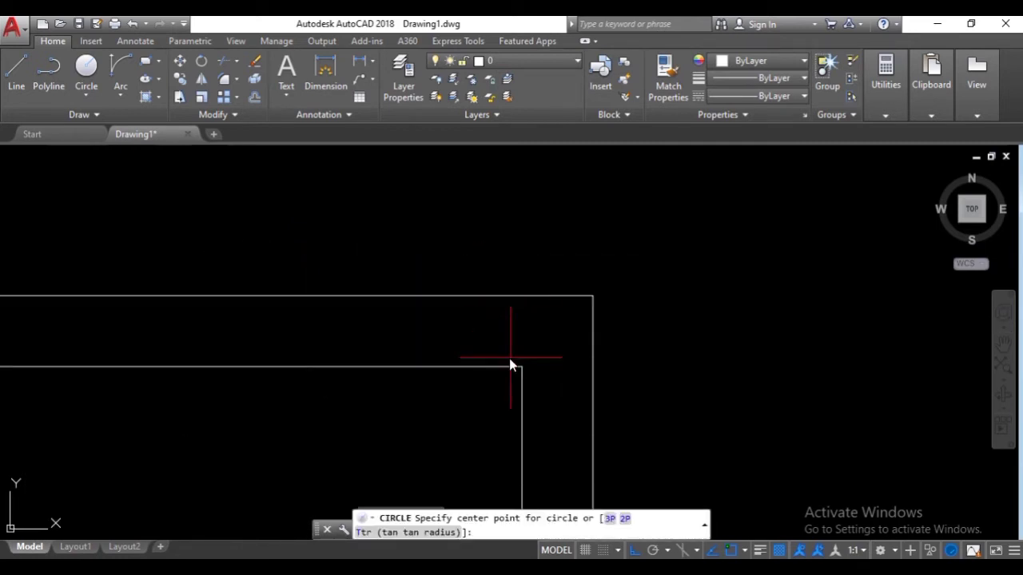
pyautogui.click(522, 366)
pyautogui.write('5')
pyautogui.press('Return')
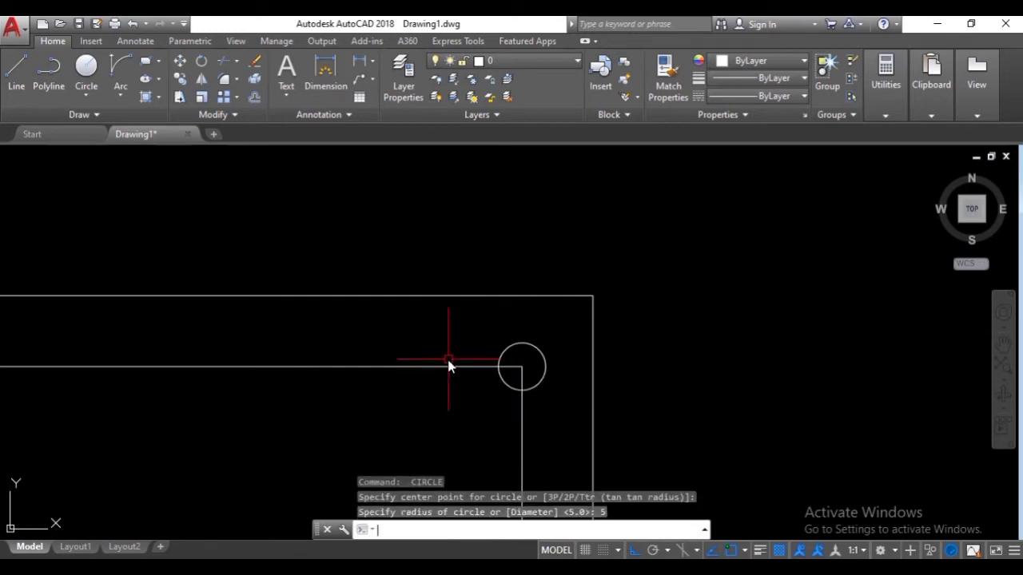
pyautogui.press('Return')
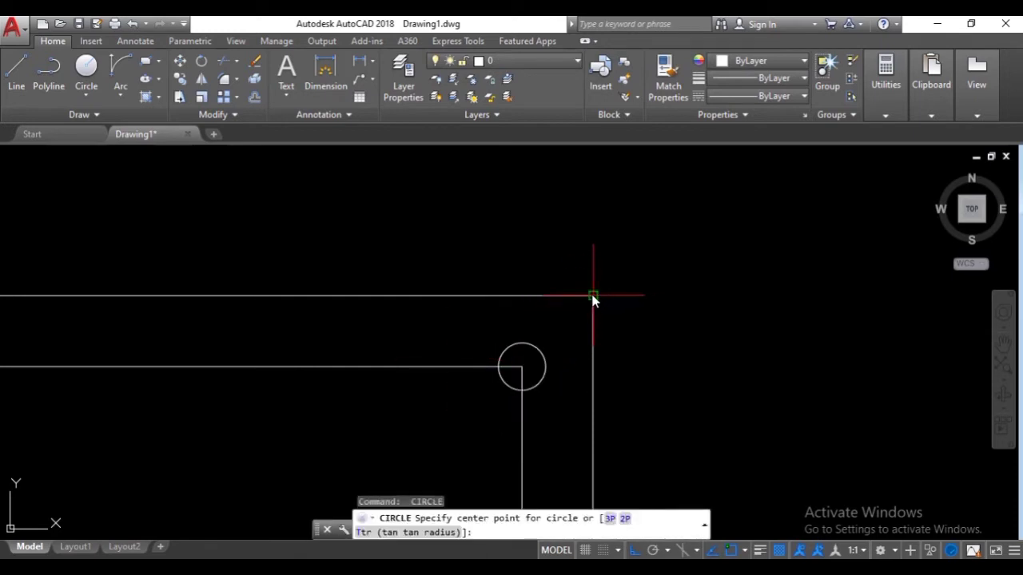
pyautogui.click(592, 296)
pyautogui.press('Return')
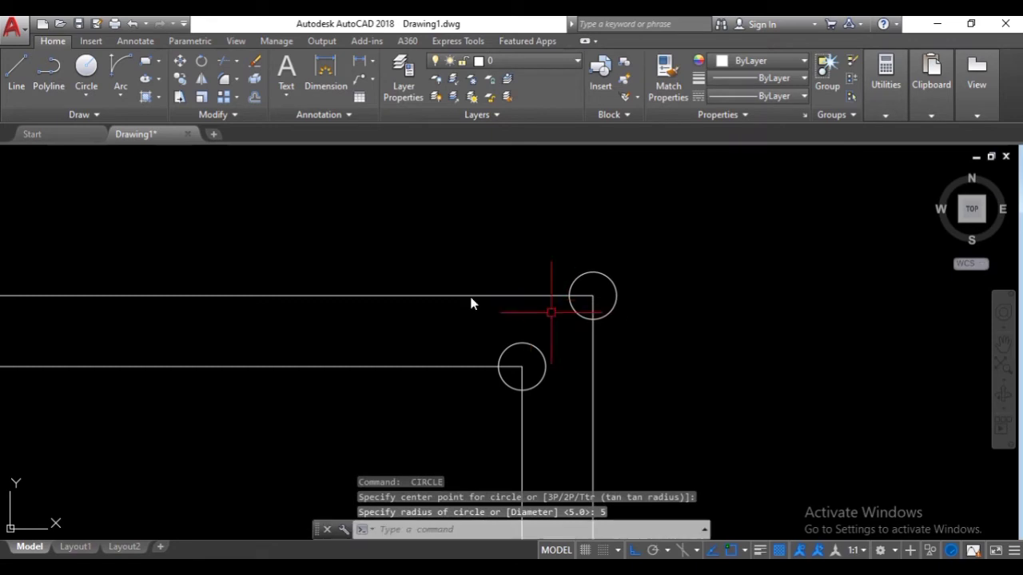
# - Draw a Start, End, Direction arc across the upper-right outer corner, between the circle's intersections with the right and top lines
pyautogui.click(118, 87)
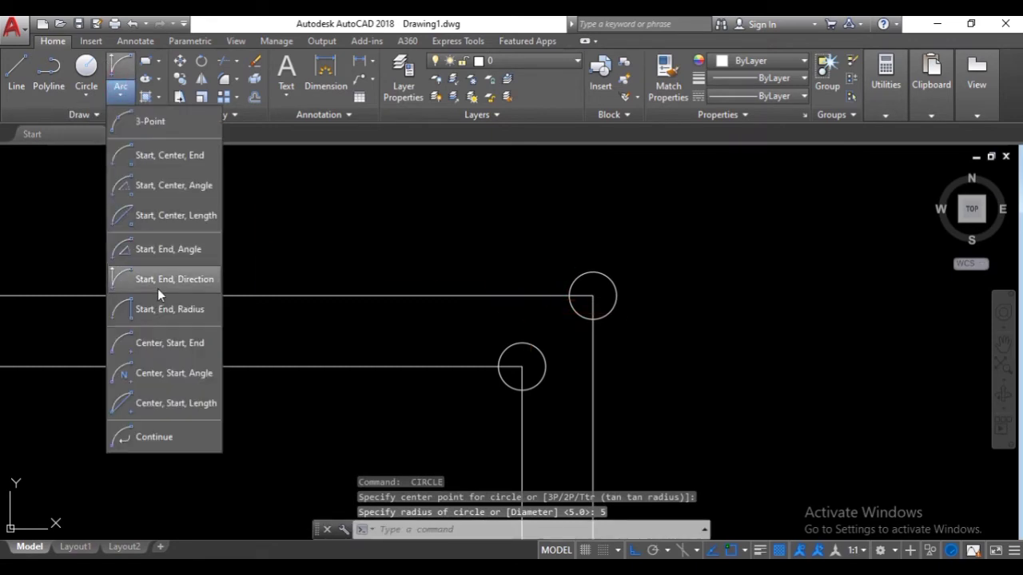
pyautogui.click(158, 288)
pyautogui.scroll(4, 590, 320)
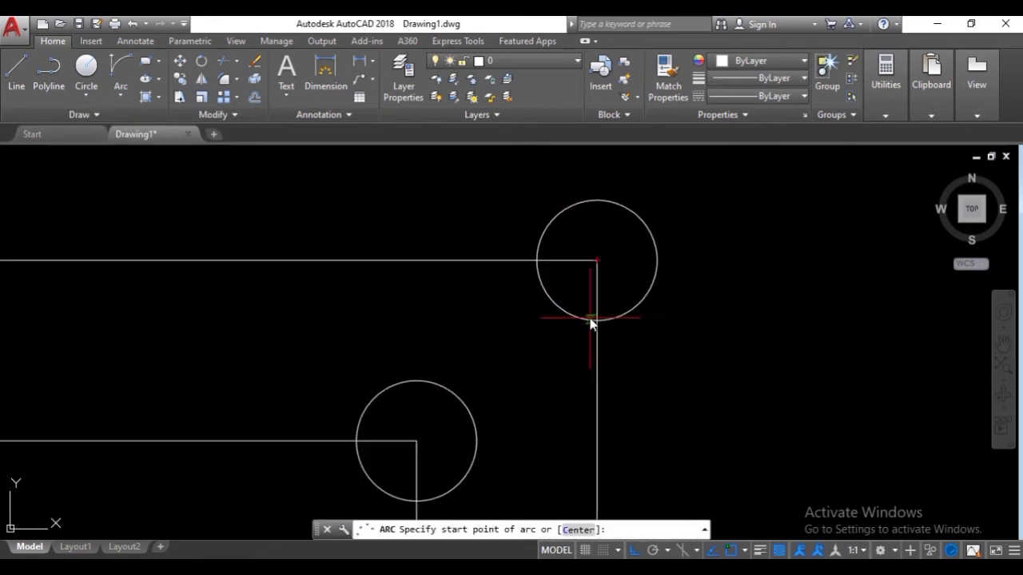
pyautogui.click(599, 321)
pyautogui.click(537, 261)
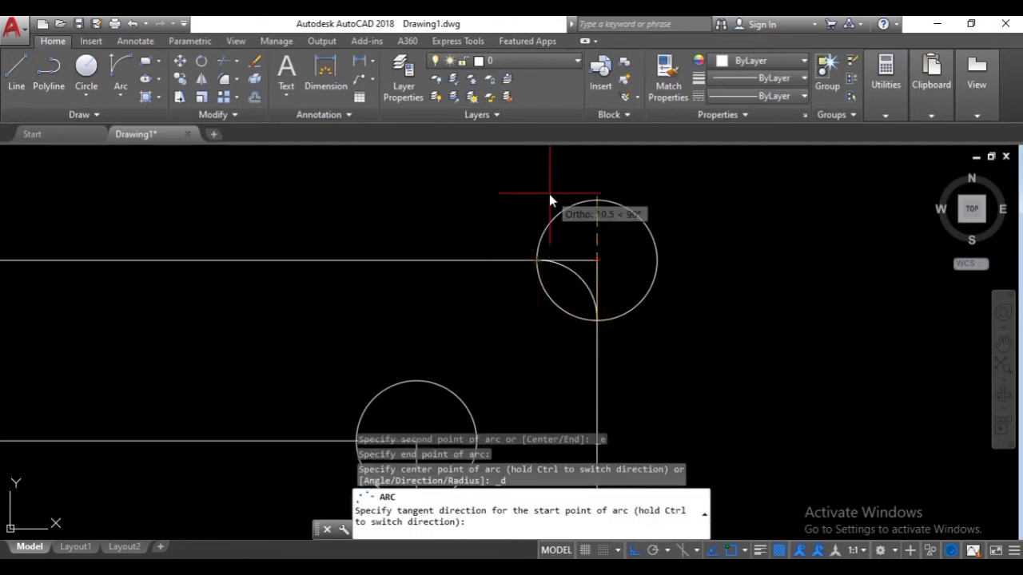
pyautogui.click(549, 194)
# - Draw a rounding arc across the upper-right inner corner, from the circle's intersection with the horizontal line to that with the vertical line
pyautogui.moveTo(515, 318); pyautogui.dragTo(610, 185, button='middle')
pyautogui.click(114, 72)
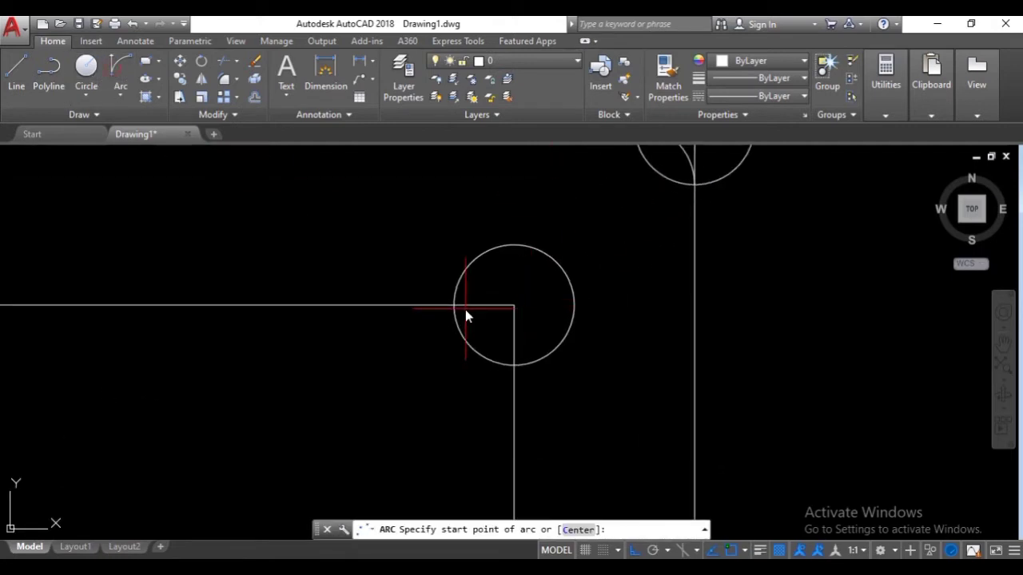
pyautogui.click(454, 304)
pyautogui.click(513, 362)
pyautogui.click(502, 293)
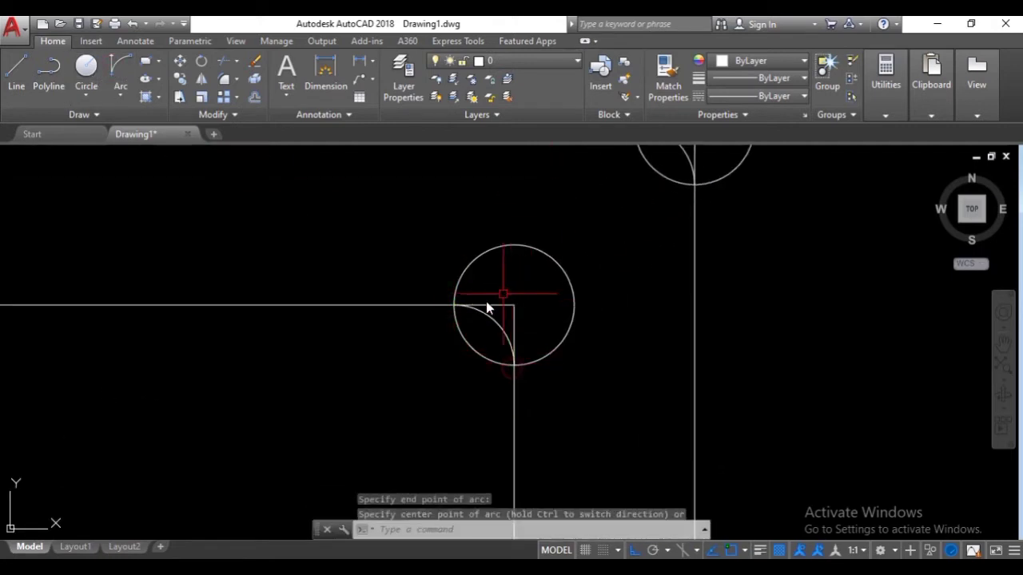
# - Draw a rounding arc across the upper-left outer corner, from the circle's intersection with the left line to that with the top line
pyautogui.scroll(-6, 503, 293)
pyautogui.moveTo(496, 297); pyautogui.dragTo(718, 310, button='middle')
pyautogui.click(120, 72)
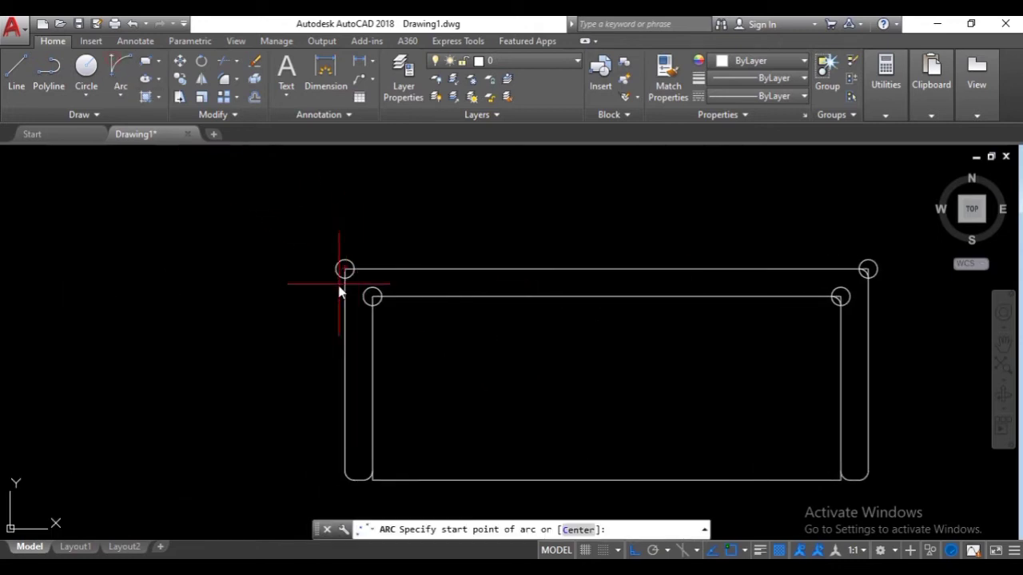
pyautogui.scroll(8, 343, 283)
pyautogui.click(361, 206)
pyautogui.moveTo(360, 207); pyautogui.dragTo(326, 357, button='middle')
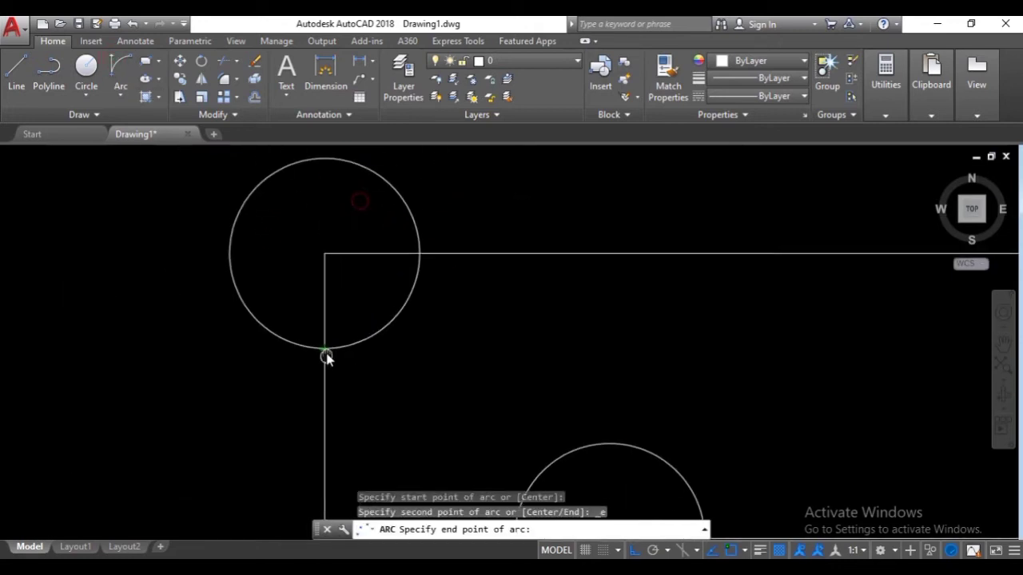
pyautogui.click(419, 256)
pyautogui.click(420, 257)
# - Draw a rounding arc across the upper-left inner corner, between the circle's intersections with the vertical and horizontal lines
pyautogui.scroll(-6, 424, 317)
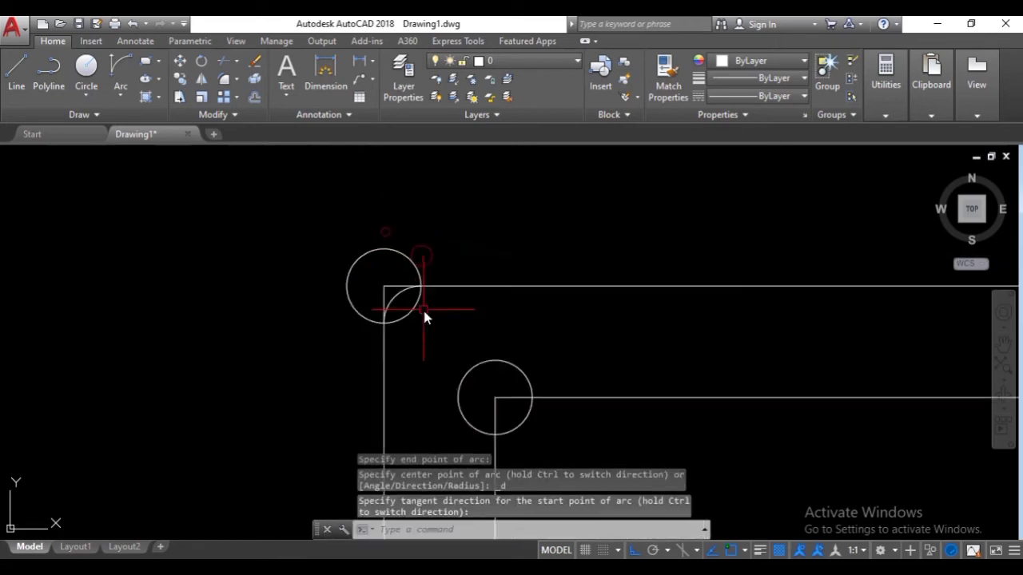
pyautogui.scroll(3, 402, 281)
pyautogui.click(119, 64)
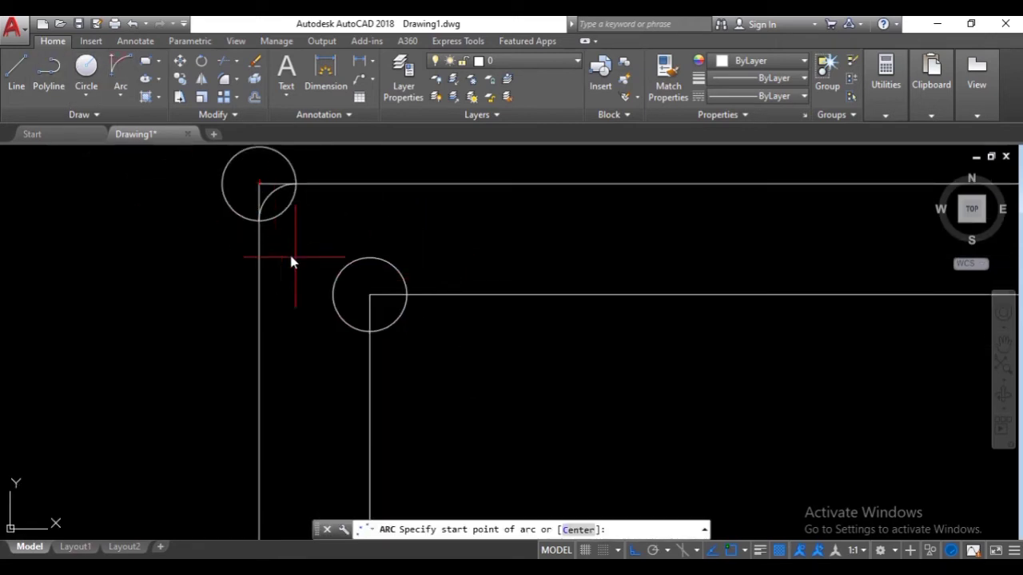
pyautogui.scroll(2, 359, 316)
pyautogui.click(375, 342)
pyautogui.click(434, 284)
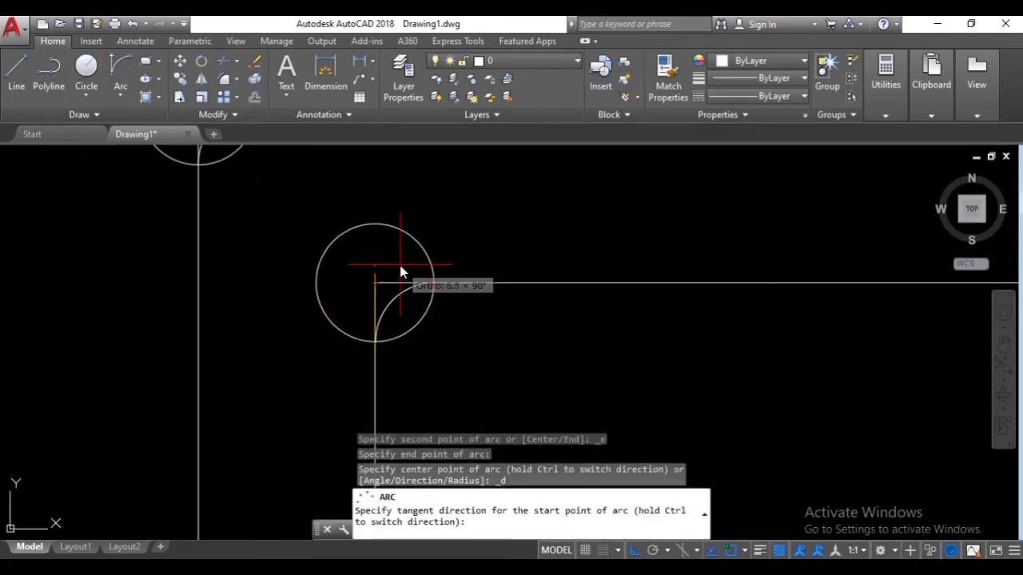
pyautogui.click(404, 273)
# - Erase the four construction circles at the upper-left and upper-right outer and inner corners
pyautogui.scroll(-9, 403, 274)
pyautogui.scroll(5, 402, 270)
pyautogui.click(363, 272)
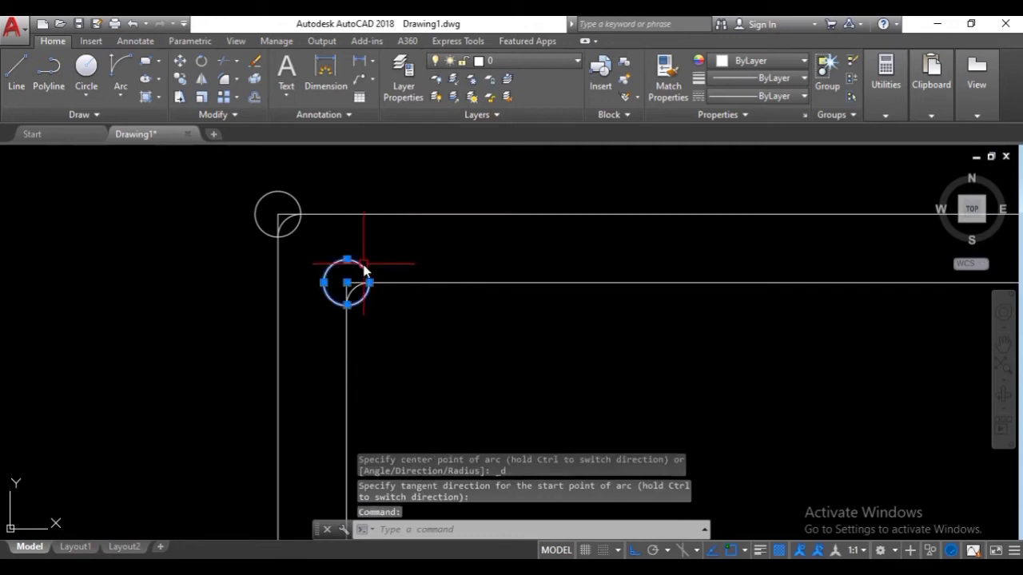
pyautogui.click(288, 195)
pyautogui.moveTo(877, 250); pyautogui.dragTo(570, 301, button='middle')
pyautogui.scroll(-2, 571, 302)
pyautogui.moveTo(787, 304); pyautogui.dragTo(543, 317, button='middle')
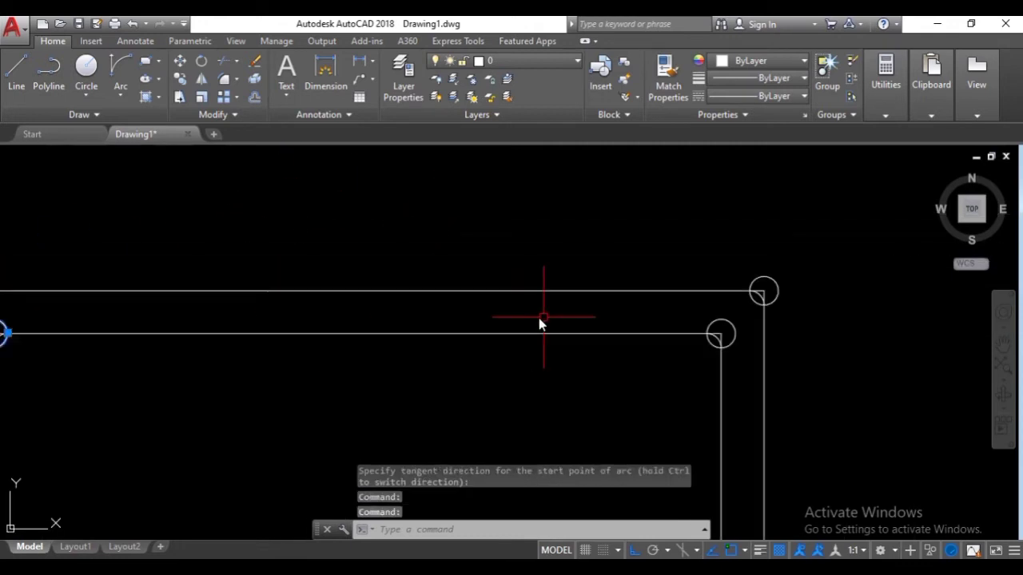
pyautogui.click(720, 317)
pyautogui.click(766, 273)
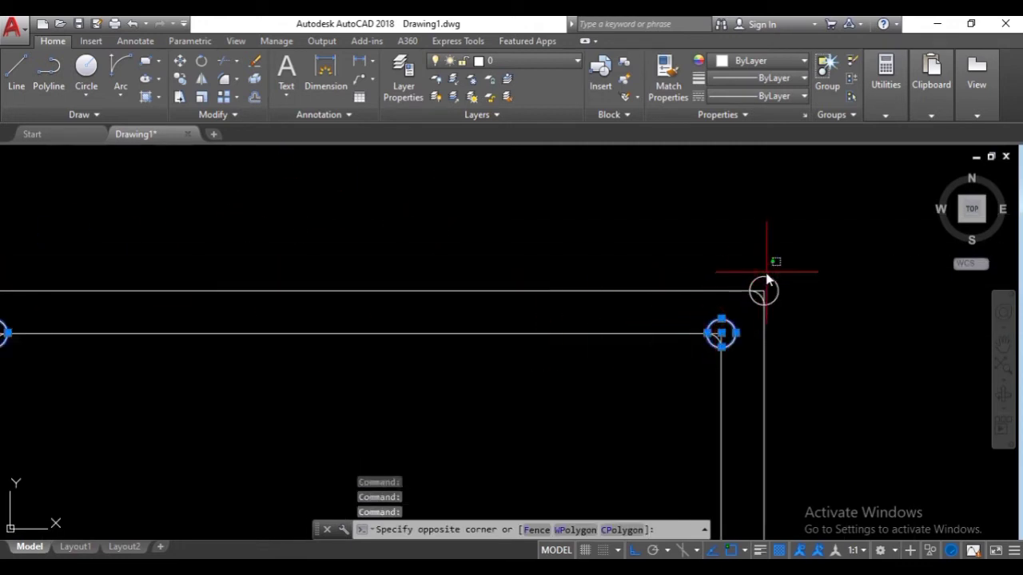
pyautogui.click(764, 288)
pyautogui.write('E')
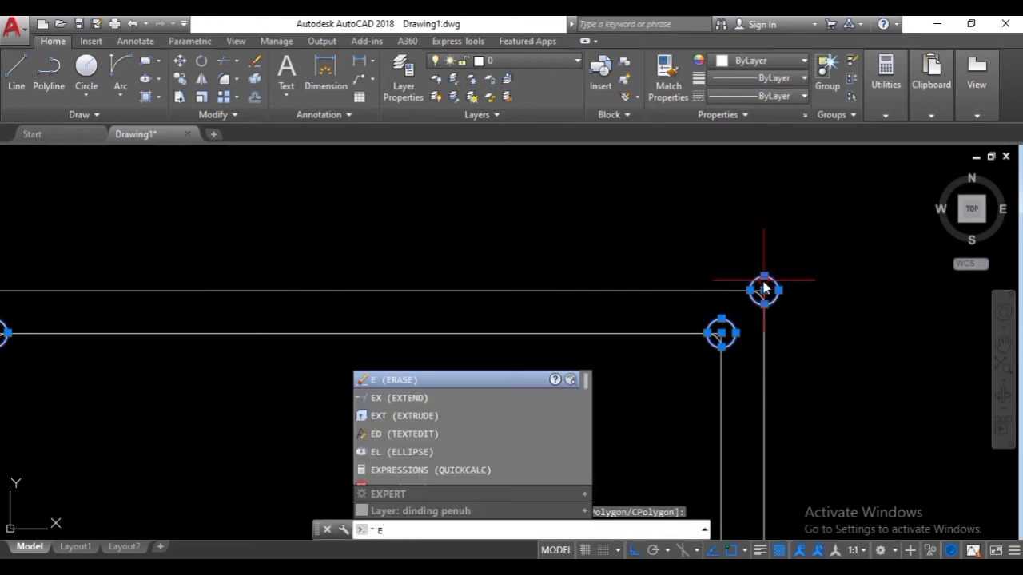
pyautogui.press('Return')
# - Trim the square corner ends outside the upper-left outer arc, using the outline's lines and arcs as cutting edges
pyautogui.scroll(3, 764, 288)
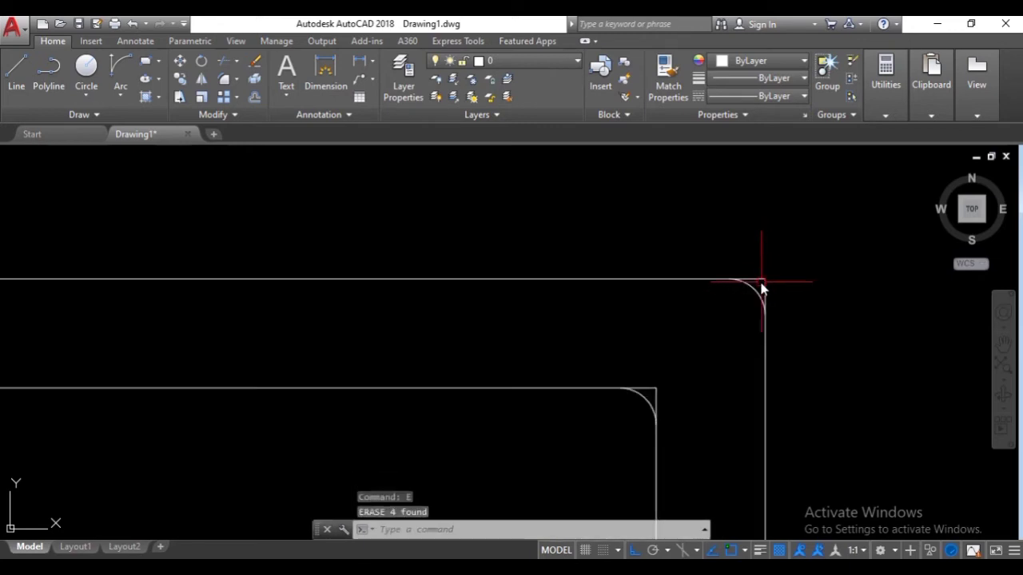
pyautogui.scroll(-4, 660, 411)
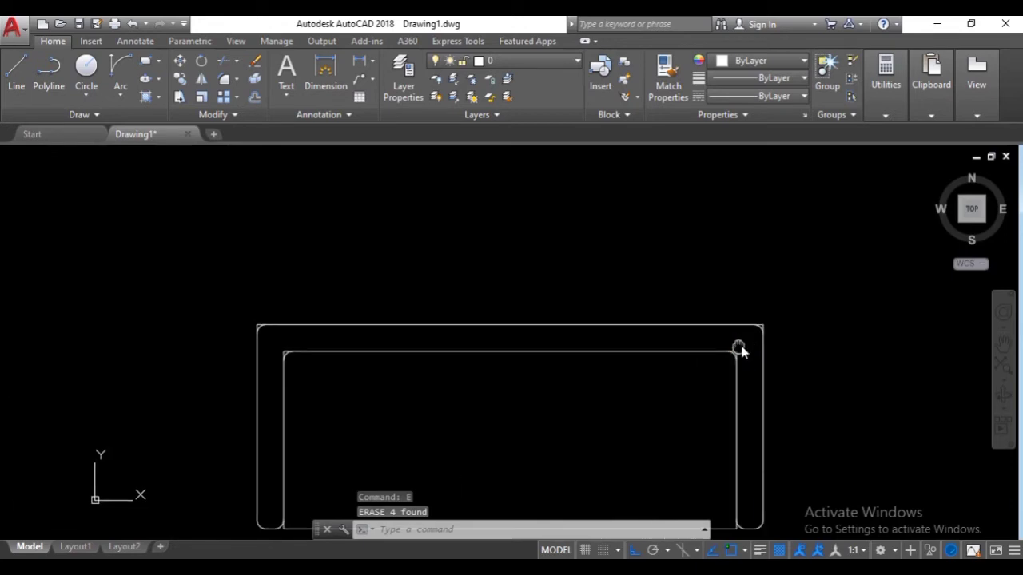
pyautogui.click(836, 383)
pyautogui.click(230, 256)
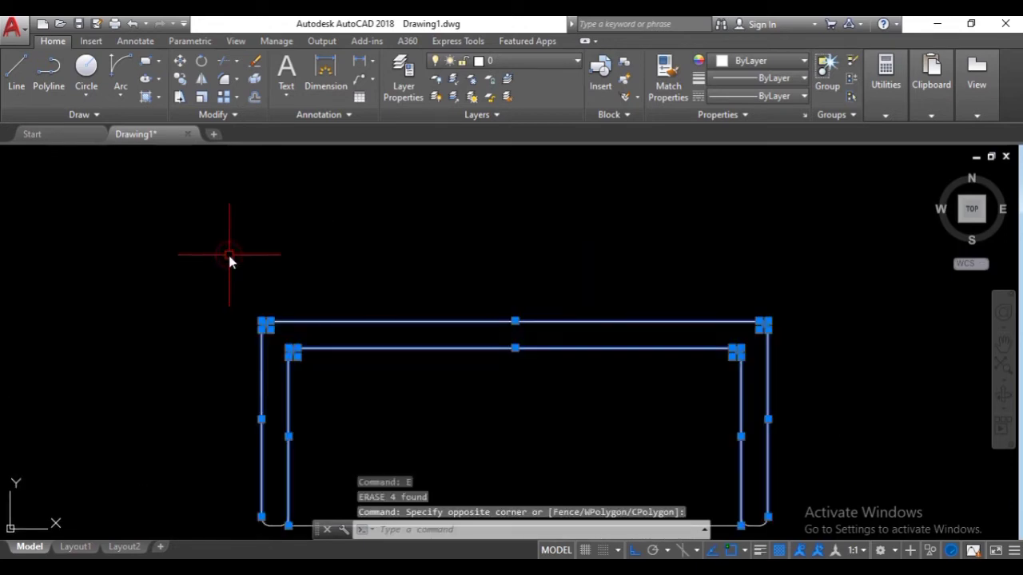
pyautogui.write('t')
pyautogui.press('Return')
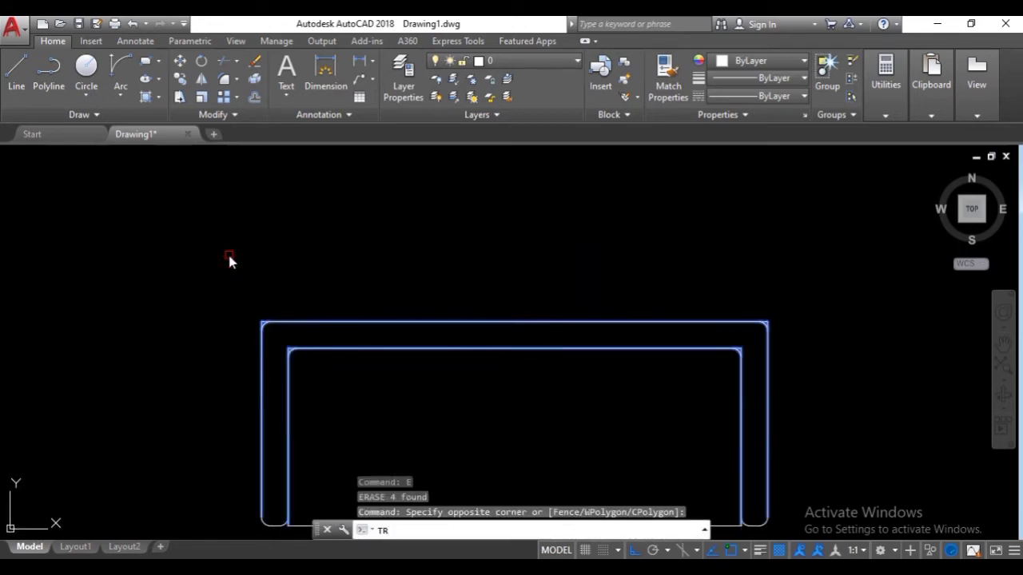
pyautogui.scroll(5, 244, 304)
pyautogui.scroll(5, 323, 375)
pyautogui.click(301, 349)
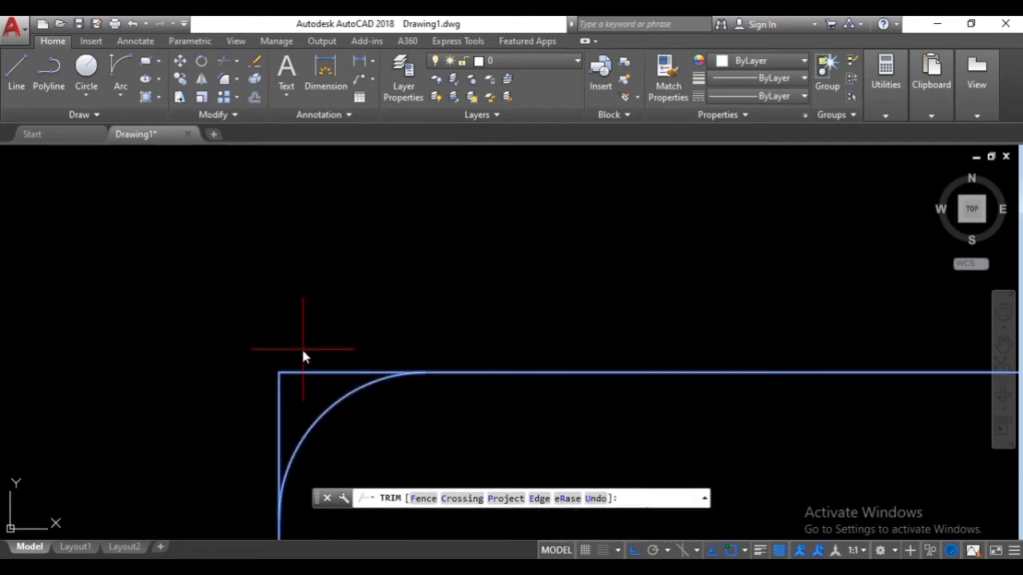
pyautogui.click(262, 414)
# - Trim the square corner ends outside the upper-left inner arc
pyautogui.scroll(-5, 323, 421)
pyautogui.moveTo(351, 496); pyautogui.dragTo(252, 290, button='middle')
pyautogui.scroll(5, 308, 324)
pyautogui.click(350, 248)
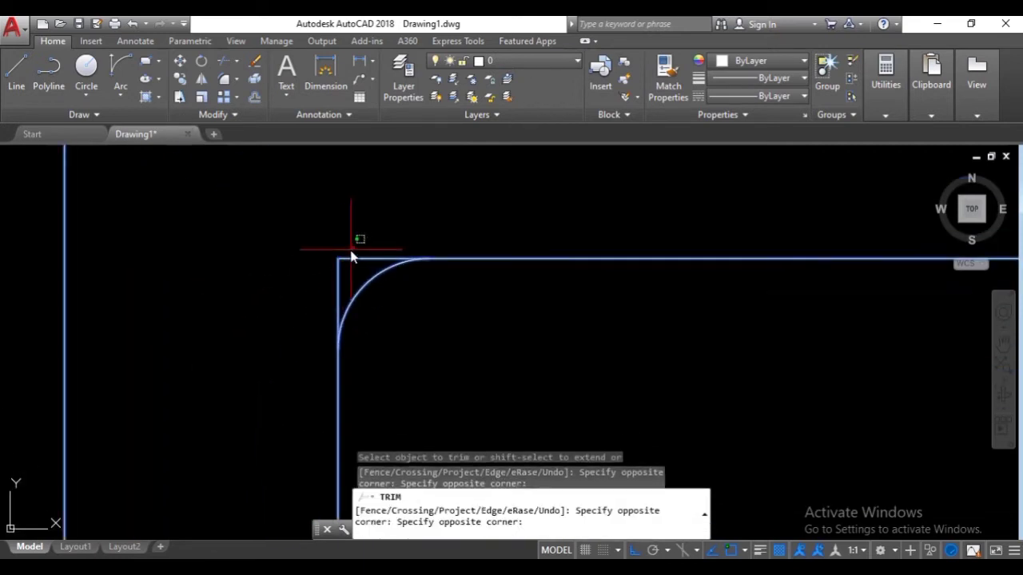
pyautogui.click(321, 288)
# - Trim the square corner ends outside the upper-right inner and outer arcs, and end the trimming
pyautogui.scroll(-10, 325, 288)
pyautogui.moveTo(939, 258); pyautogui.dragTo(463, 302, button='middle')
pyautogui.scroll(5, 540, 334)
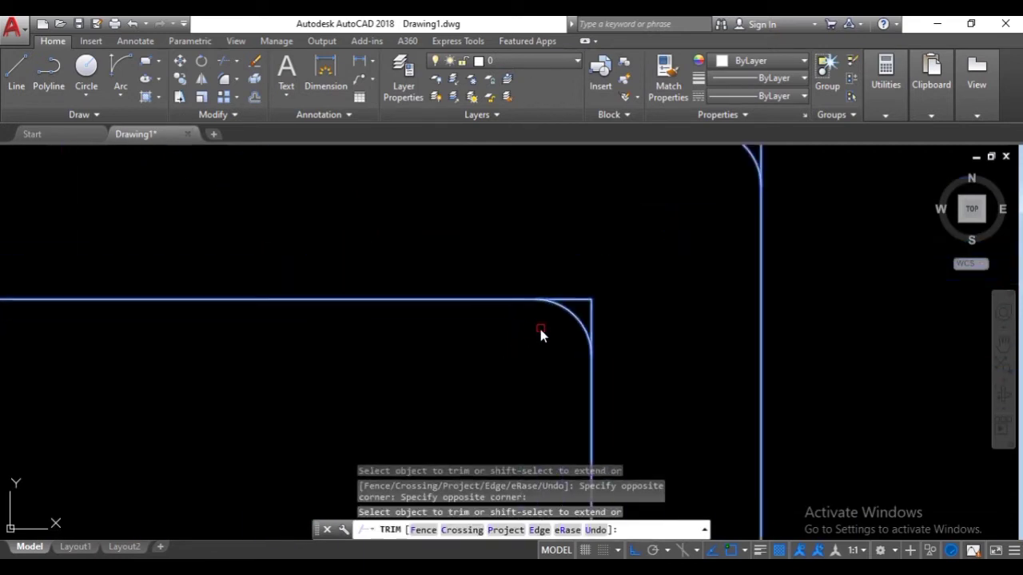
pyautogui.click(604, 309)
pyautogui.click(574, 283)
pyautogui.moveTo(755, 155); pyautogui.dragTo(604, 305, button='middle')
pyautogui.click(645, 290)
pyautogui.click(598, 266)
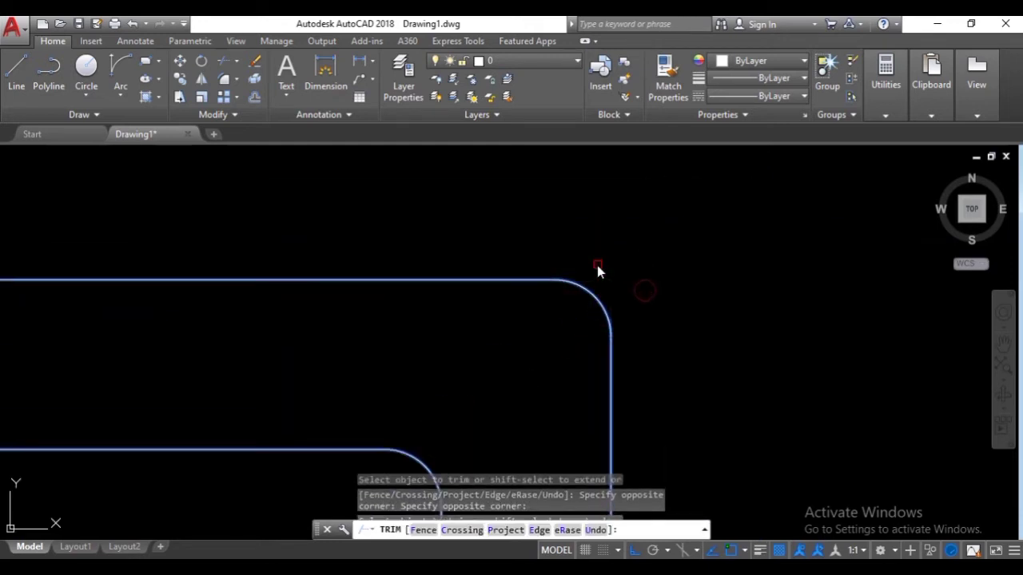
pyautogui.scroll(-5, 597, 272)
pyautogui.press('Escape')
# - Draw a circle with a 5 cm radius centred where the bottom line meets the right arm's inner line
pyautogui.scroll(5, 591, 393)
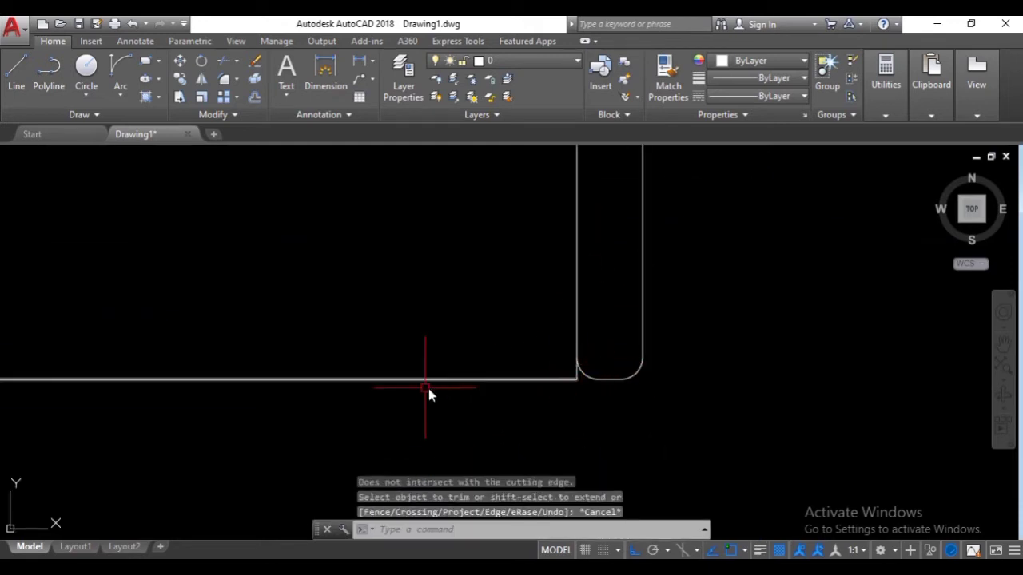
pyautogui.scroll(-5, 269, 346)
pyautogui.scroll(6, 266, 343)
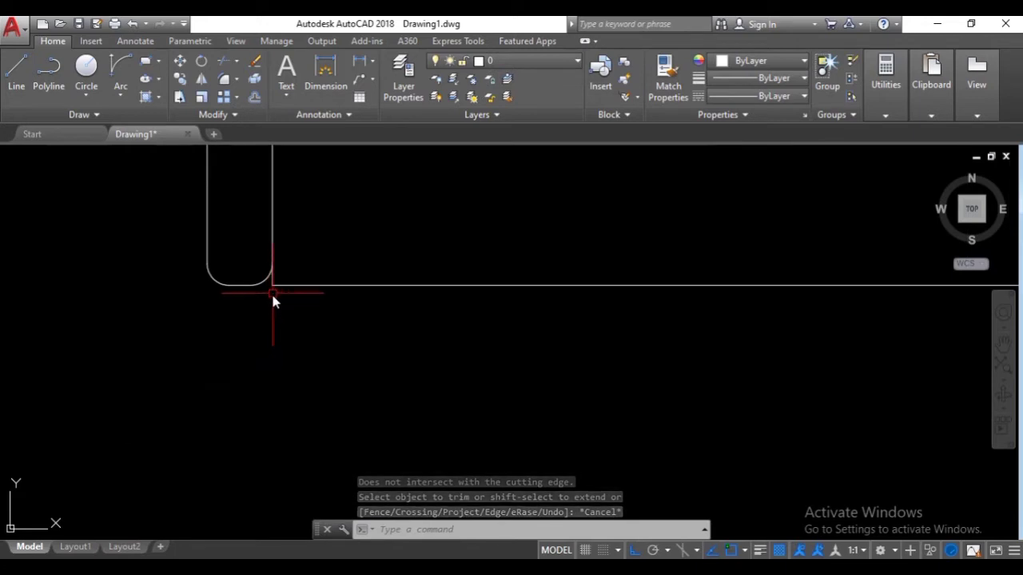
pyautogui.scroll(5, 272, 295)
pyautogui.scroll(-4, 264, 283)
pyautogui.moveTo(293, 293); pyautogui.dragTo(94, 376, button='middle')
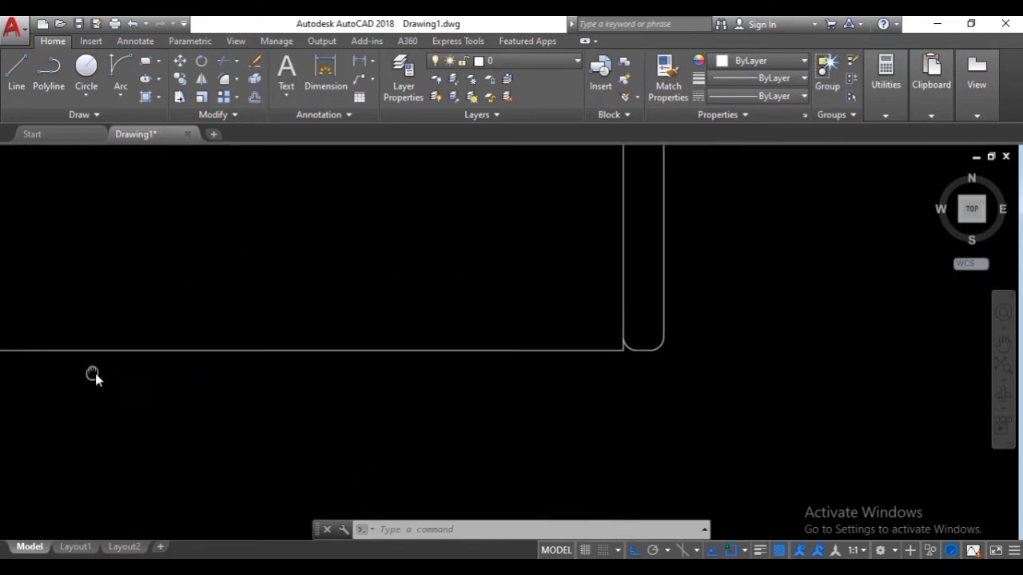
pyautogui.scroll(6, 604, 365)
pyautogui.write('c')
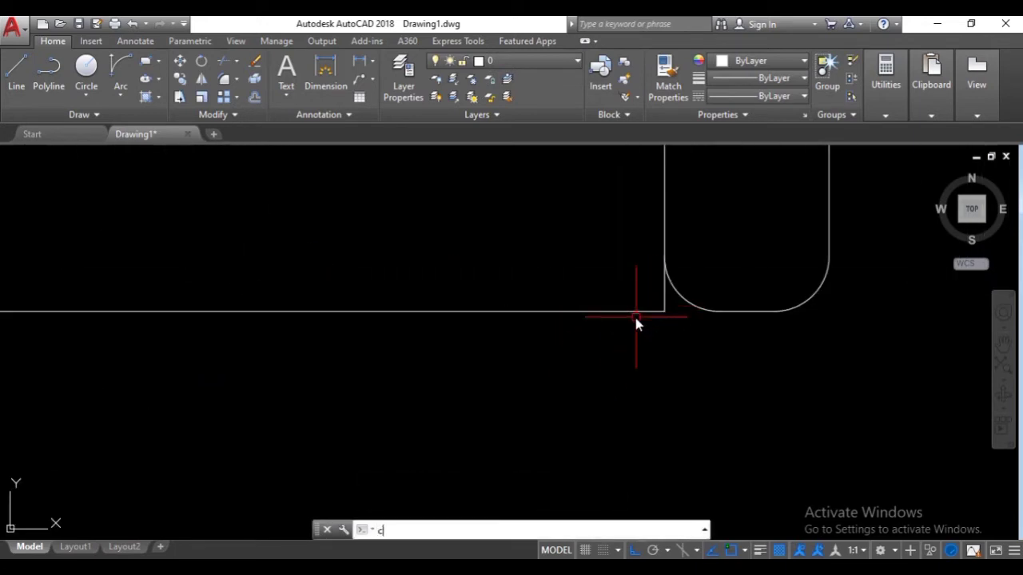
pyautogui.press('Return')
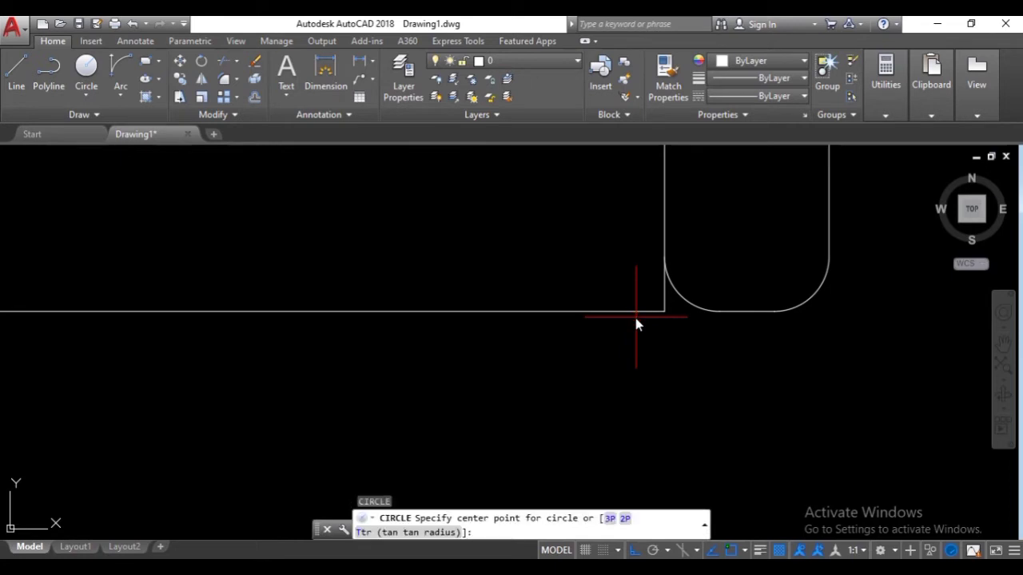
pyautogui.click(664, 311)
pyautogui.write('5')
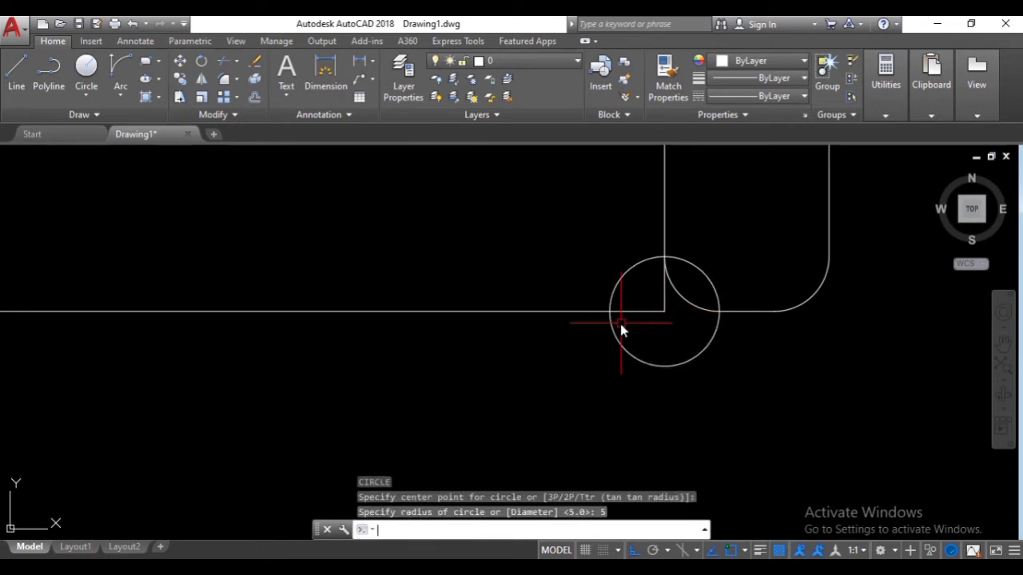
pyautogui.press('Return')
# - Draw a circle with a 5 cm radius centred where the bottom line meets the left arm's inner line
pyautogui.scroll(-6, 620, 324)
pyautogui.scroll(-3, 568, 312)
pyautogui.scroll(5, 279, 293)
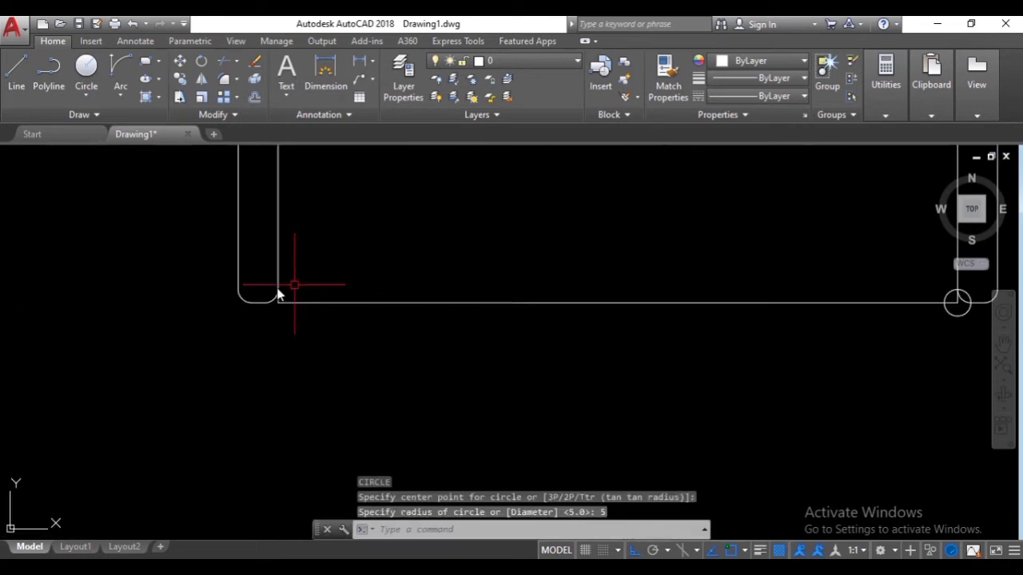
pyautogui.write('c')
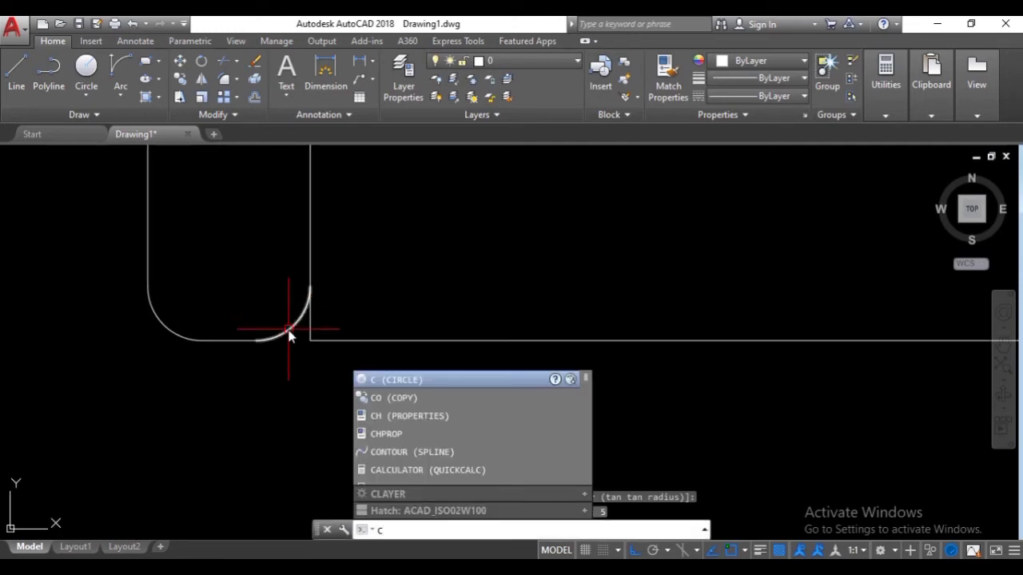
pyautogui.press('Return')
pyautogui.click(311, 341)
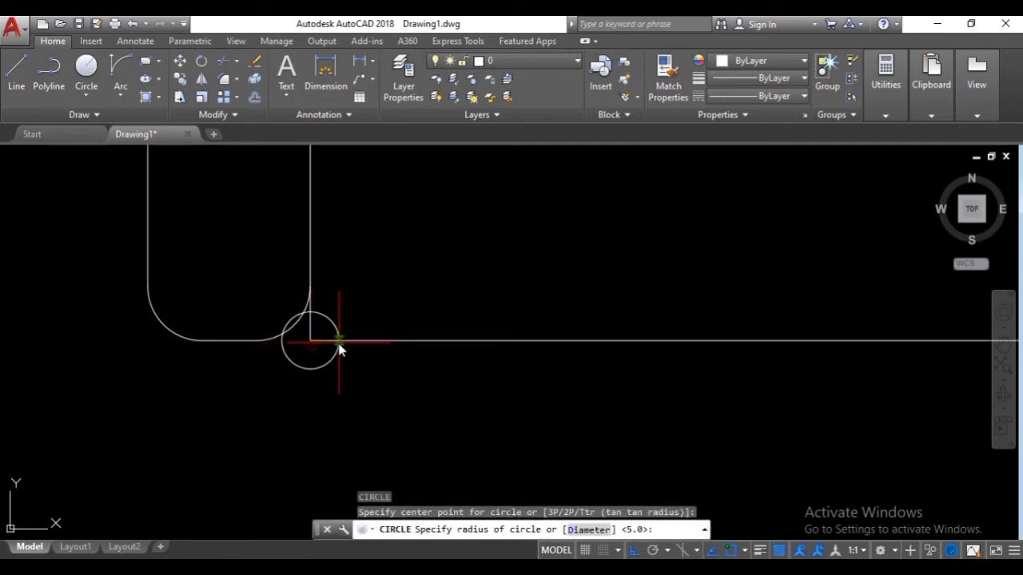
pyautogui.write('5')
pyautogui.press('Return')
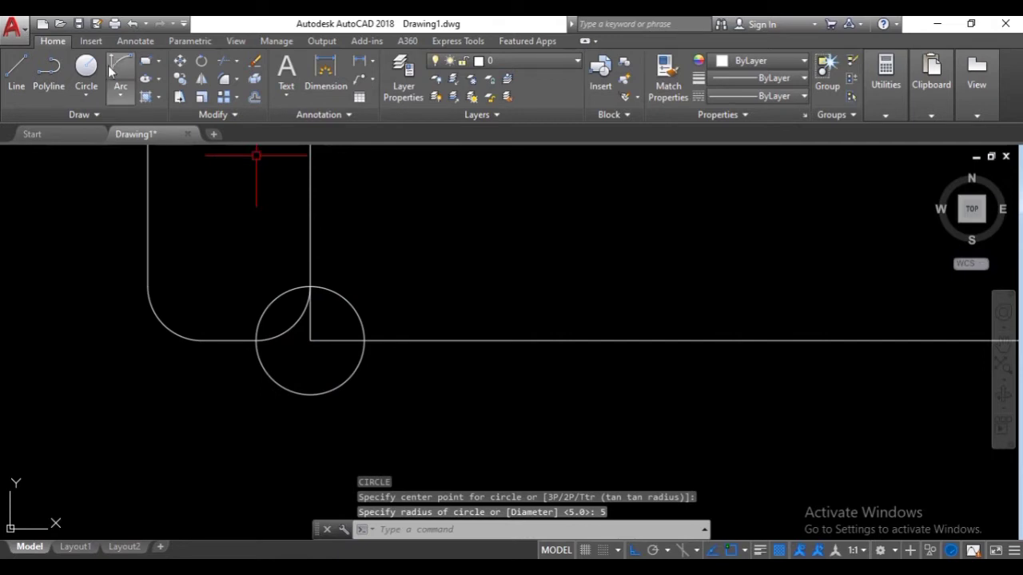
# - Draw a rounding arc at the lower-left inner corner, from the circle's intersection with the arm's inner line to that with the bottom line
pyautogui.click(113, 70)
pyautogui.click(311, 286)
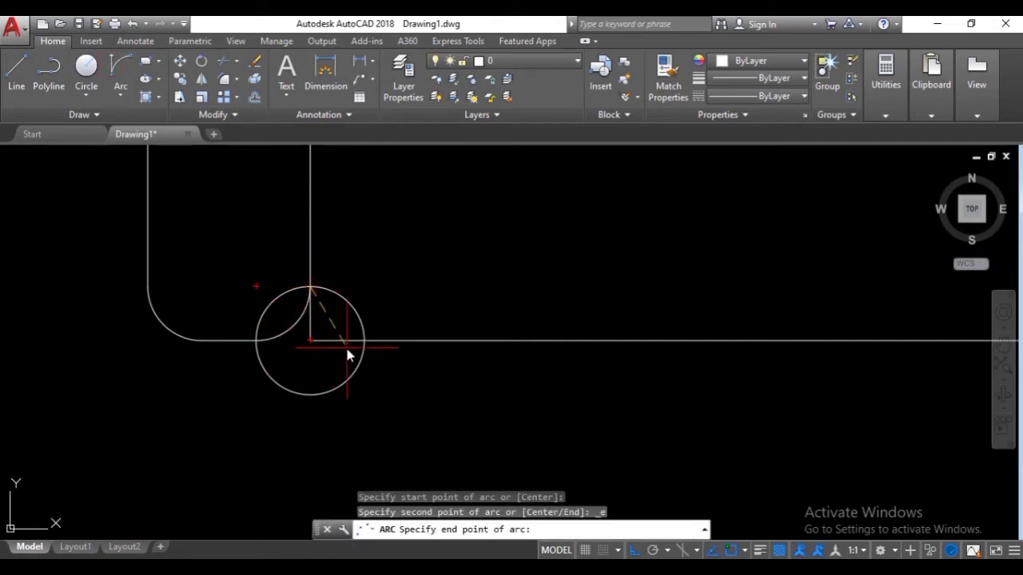
pyautogui.click(365, 341)
pyautogui.click(334, 360)
# - Draw a rounding arc at the lower-right inner corner, from the circle's intersection with the arm's inner line to that with the bottom line
pyautogui.scroll(-4, 390, 348)
pyautogui.moveTo(408, 345); pyautogui.dragTo(223, 343, button='middle')
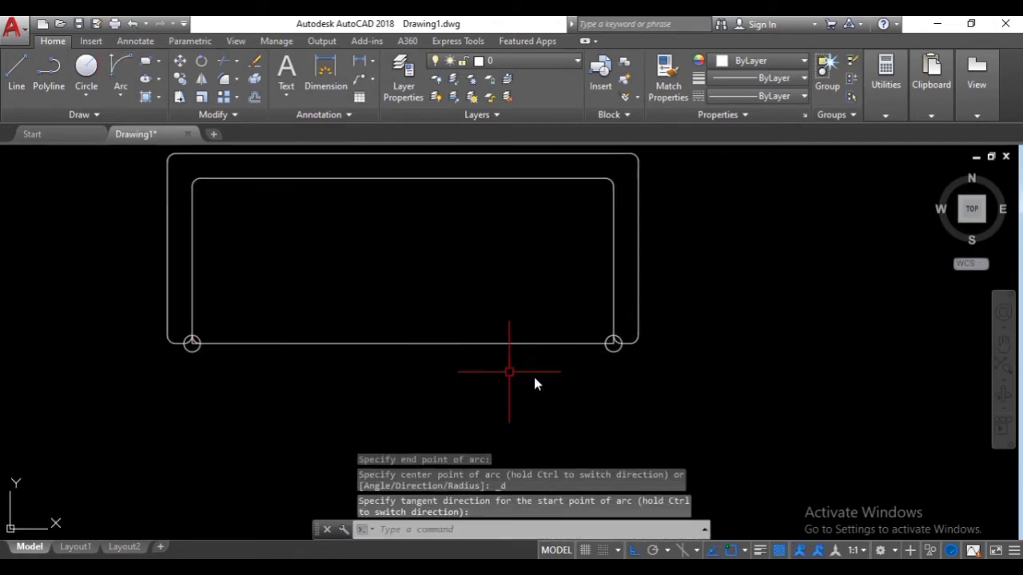
pyautogui.scroll(2, 610, 371)
pyautogui.click(115, 70)
pyautogui.scroll(3, 618, 309)
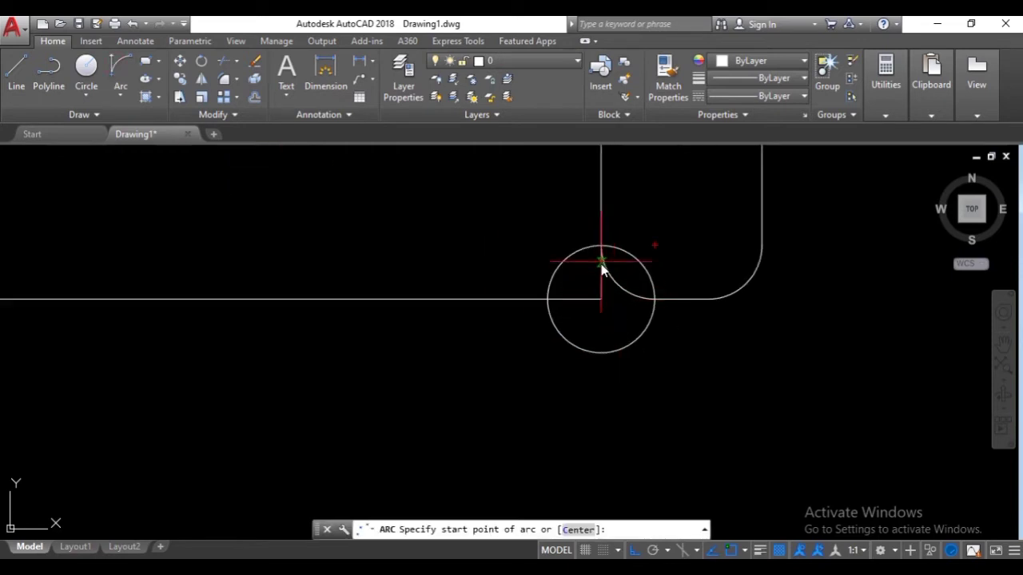
pyautogui.click(601, 248)
pyautogui.click(548, 300)
pyautogui.click(520, 363)
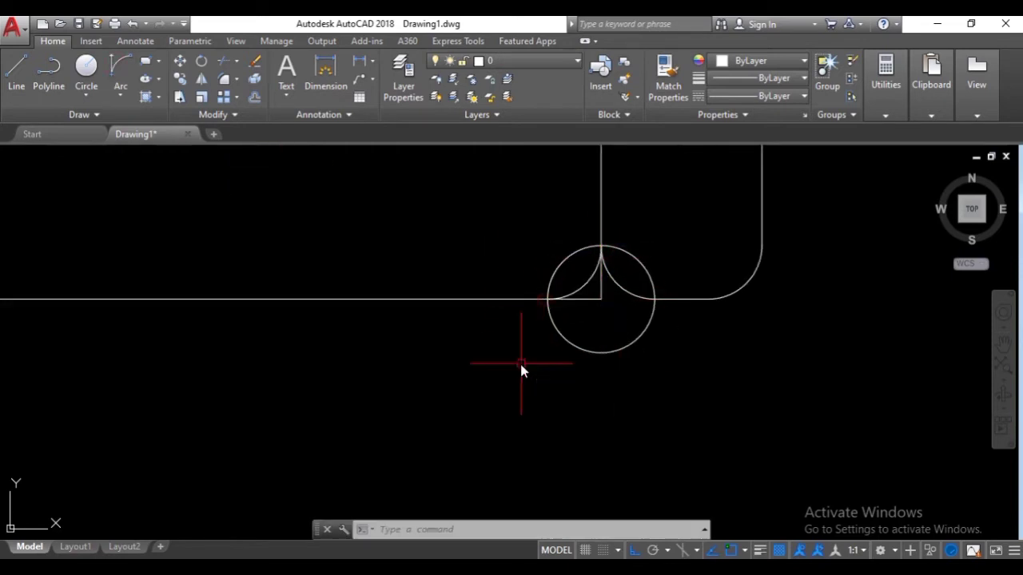
# - Erase the two construction circles at the lower-right and lower-left inner corners
pyautogui.click(641, 384)
pyautogui.click(612, 343)
pyautogui.scroll(-5, 612, 343)
pyautogui.moveTo(500, 339)
pyautogui.mouseDown(button='middle')
pyautogui.moveTo(433, 347)
pyautogui.moveTo(577, 312)
pyautogui.mouseUp(button='middle')
pyautogui.scroll(2, 312, 329)
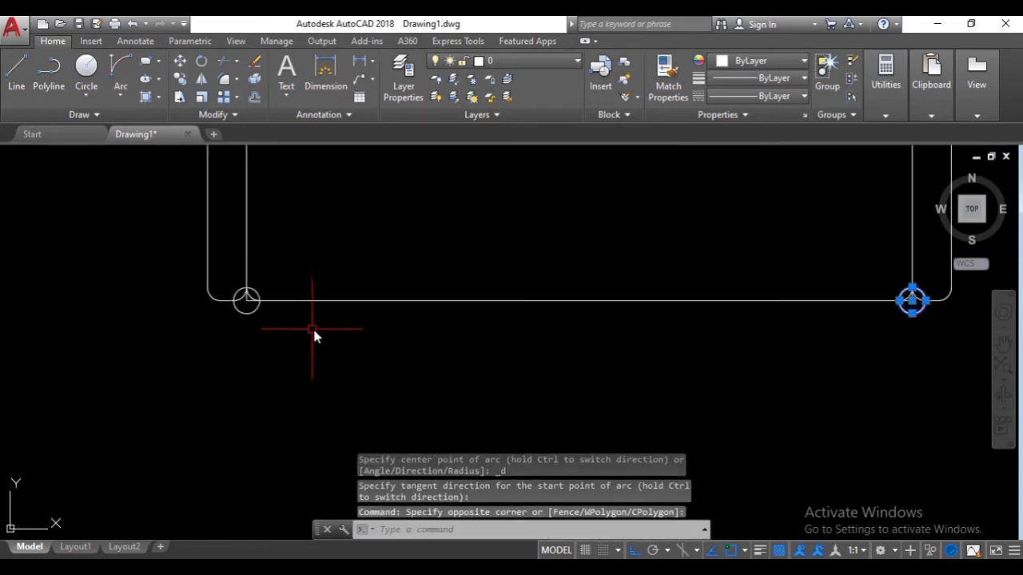
pyautogui.click(253, 332)
pyautogui.click(240, 314)
pyautogui.write('E')
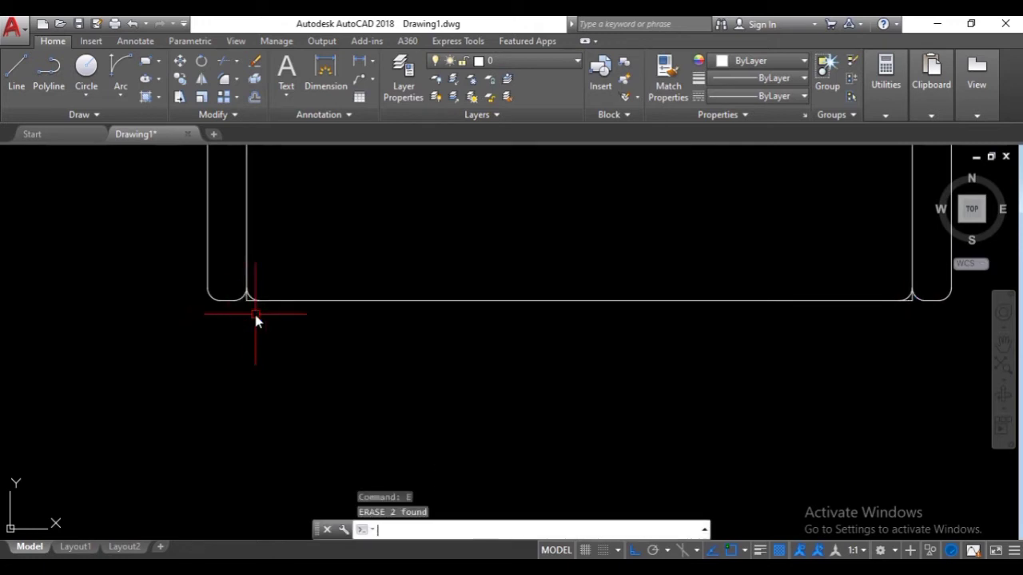
pyautogui.press('Return')
# - Trim the square corner ends outside the lower-left inner arc, using the lower outlines and corner arcs as cutting edges
pyautogui.scroll(-2, 264, 316)
pyautogui.click(707, 320)
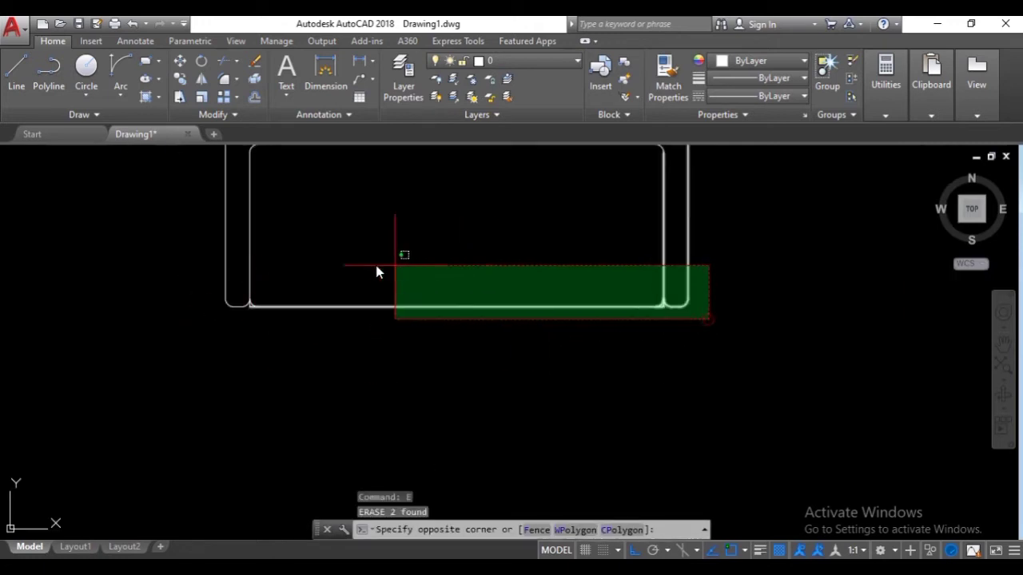
pyautogui.click(218, 257)
pyautogui.write('tr')
pyautogui.press('Return')
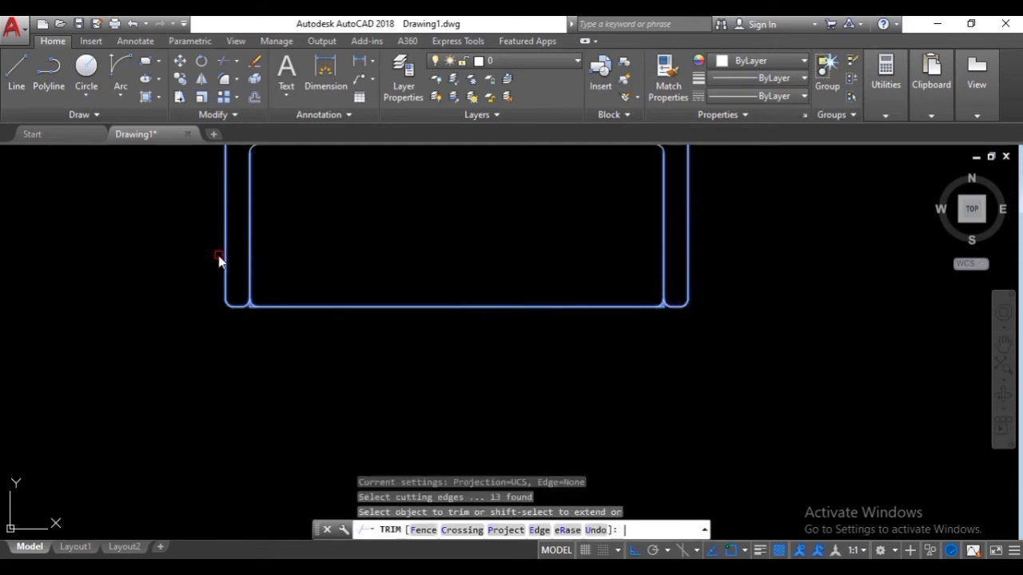
pyautogui.click(226, 303)
pyautogui.scroll(5, 228, 336)
pyautogui.scroll(3, 320, 230)
pyautogui.click(320, 224)
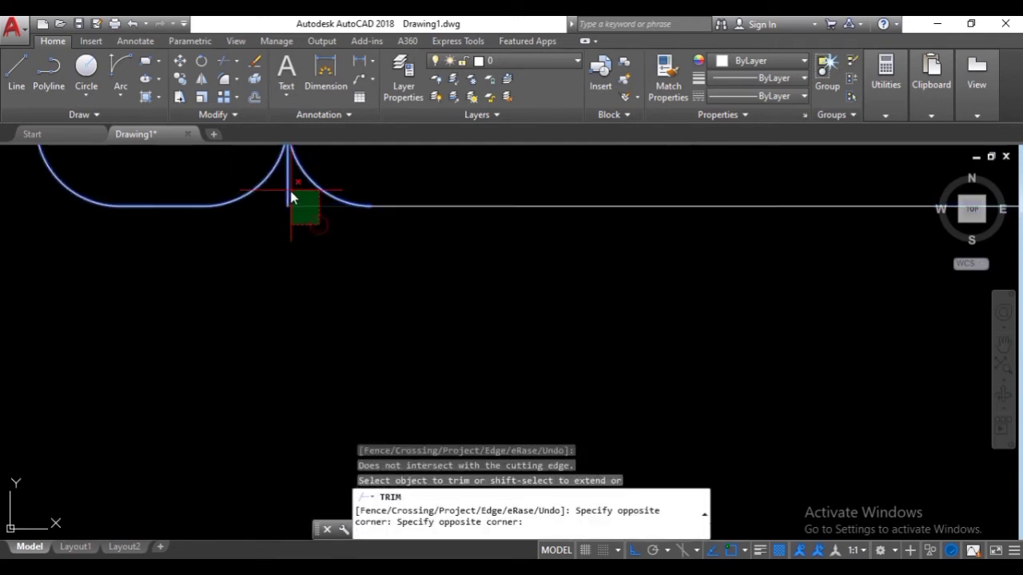
pyautogui.click(289, 194)
# - Trim the square corner ends outside the lower-right inner arc, and end the trimming
pyautogui.scroll(-6, 288, 196)
pyautogui.moveTo(284, 196); pyautogui.dragTo(117, 339, button='middle')
pyautogui.scroll(4, 551, 356)
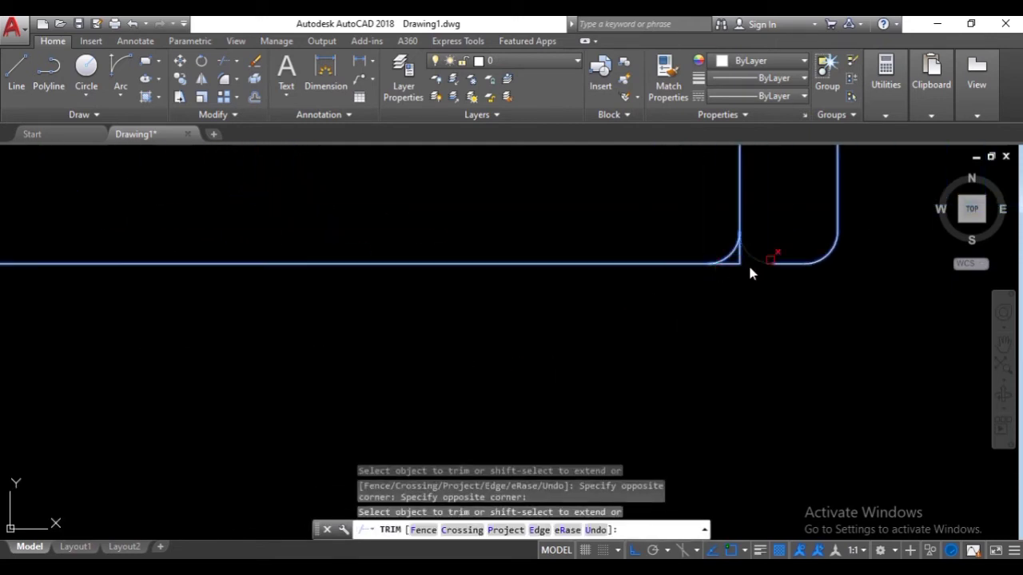
pyautogui.scroll(6, 770, 257)
pyautogui.click(683, 293)
pyautogui.click(627, 257)
pyautogui.scroll(-10, 625, 258)
pyautogui.press('Escape')
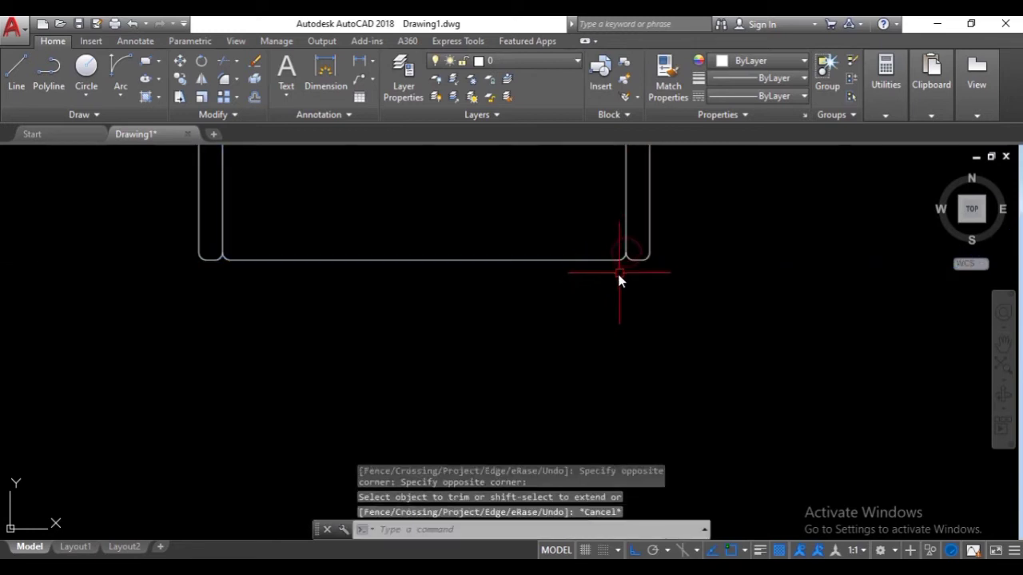
# - Examine the trimmed lower corners and the overall outline of the piece
pyautogui.scroll(5, 619, 272)
pyautogui.moveTo(406, 214); pyautogui.dragTo(652, 357, button='middle')
pyautogui.scroll(-8, 646, 358)
pyautogui.scroll(4, 264, 363)
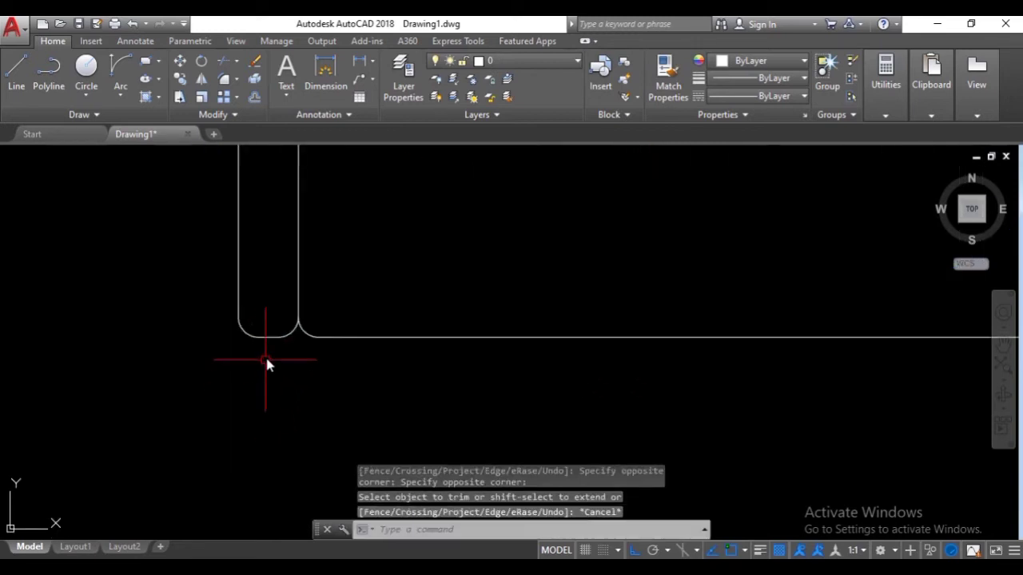
pyautogui.scroll(-6, 376, 337)
pyautogui.scroll(-3, 391, 339)
pyautogui.scroll(3, 475, 320)
pyautogui.scroll(2, 503, 314)
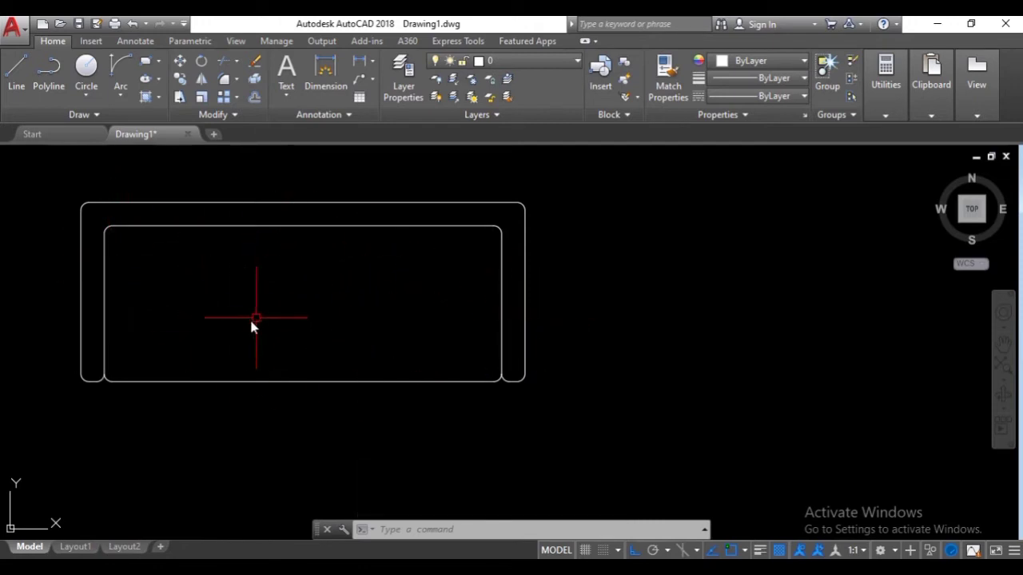
# - Offset the right arm's inner line inward by 85 cm twice to divide the inner area with two vertical lines
pyautogui.moveTo(253, 322); pyautogui.dragTo(411, 345, button='middle')
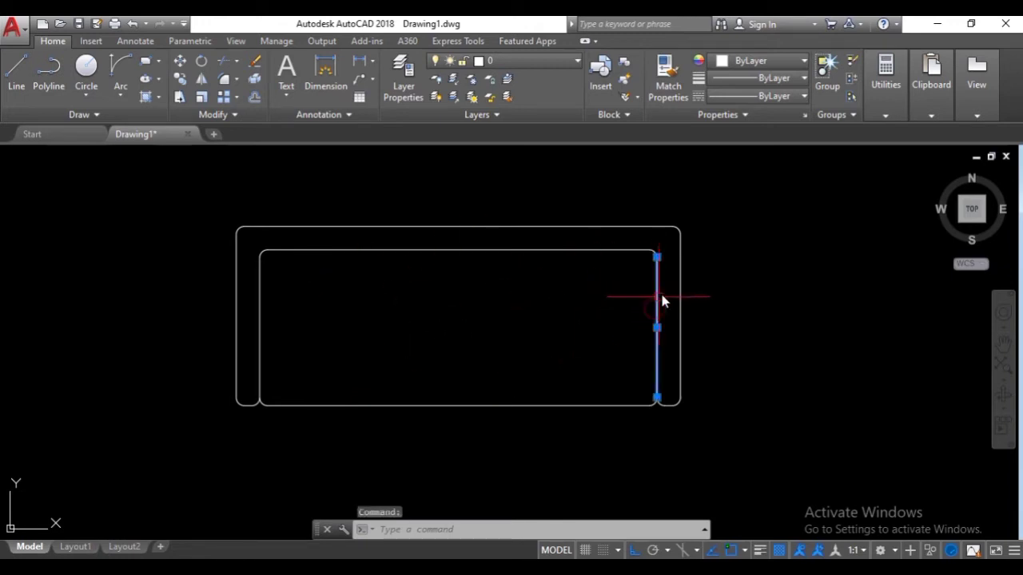
pyautogui.write('bff')
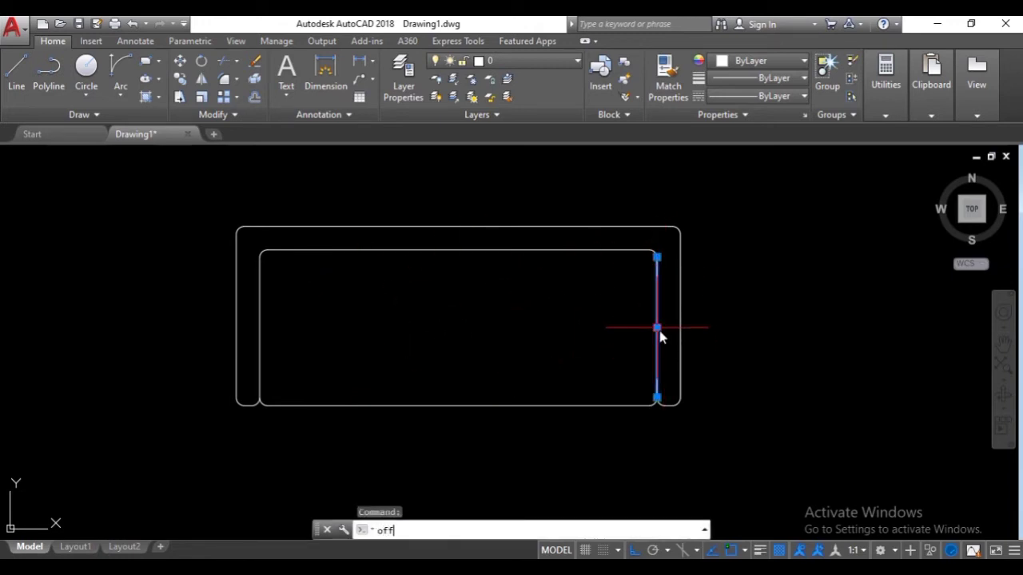
pyautogui.press('Return')
pyautogui.write('8')
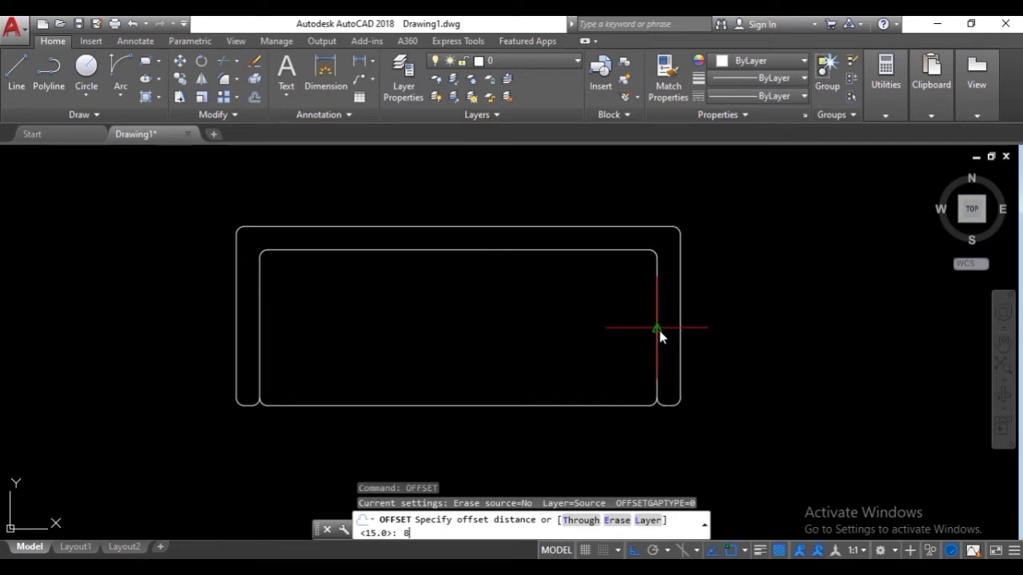
pyautogui.write('5')
pyautogui.press('Return')
pyautogui.click(658, 332)
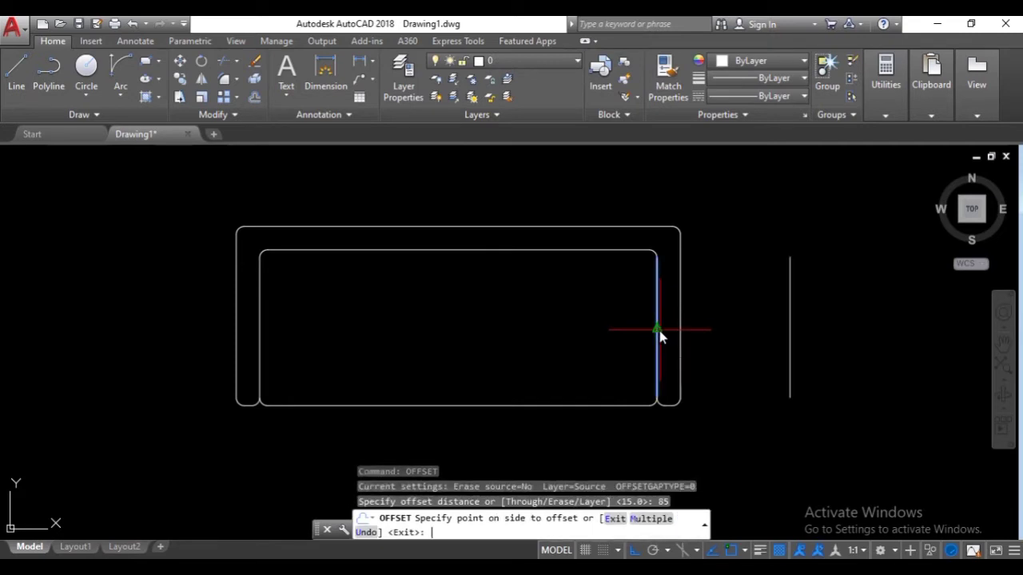
pyautogui.click(477, 356)
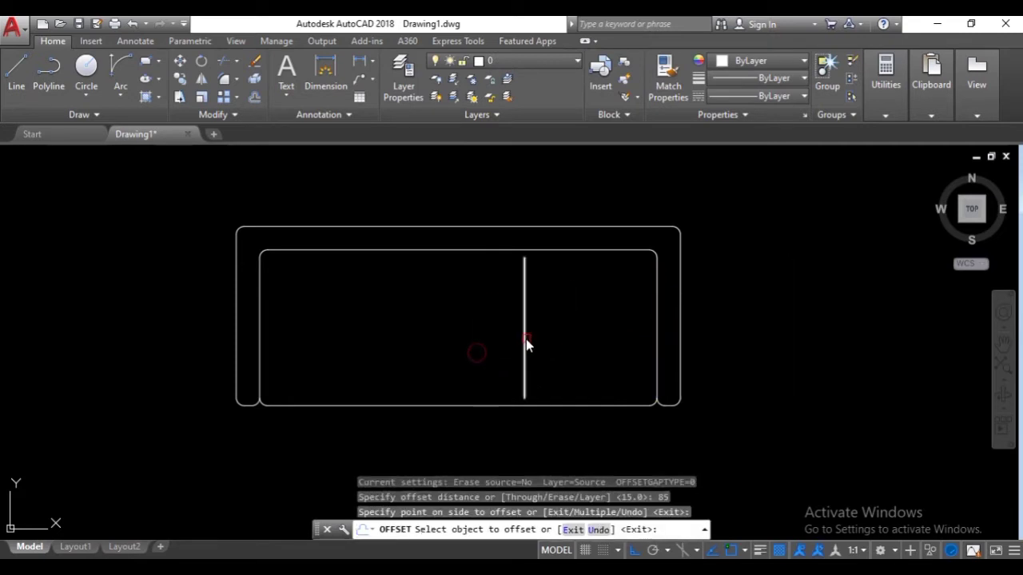
pyautogui.click(525, 339)
pyautogui.click(344, 326)
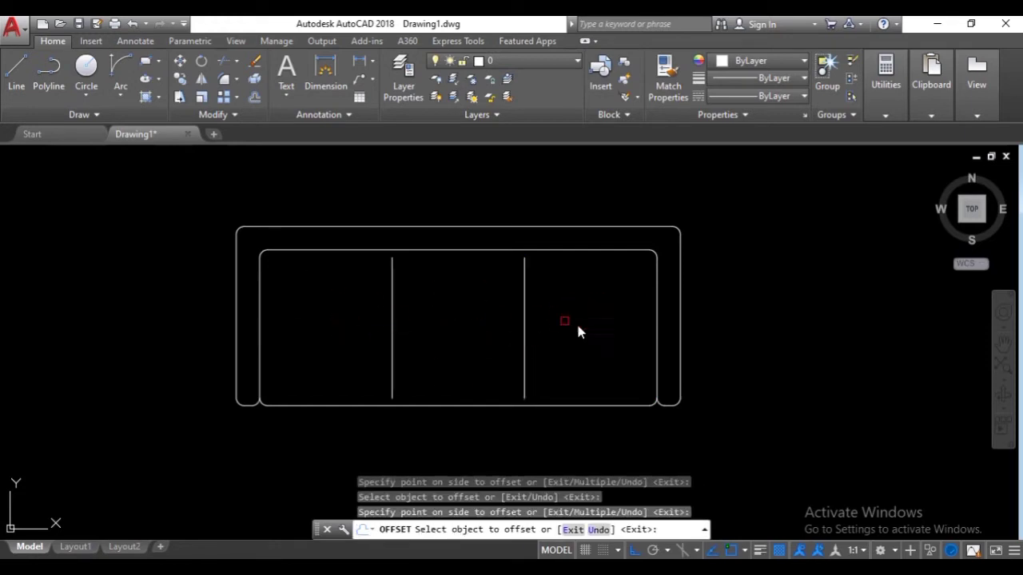
pyautogui.press('Escape')
pyautogui.scroll(4, 512, 406)
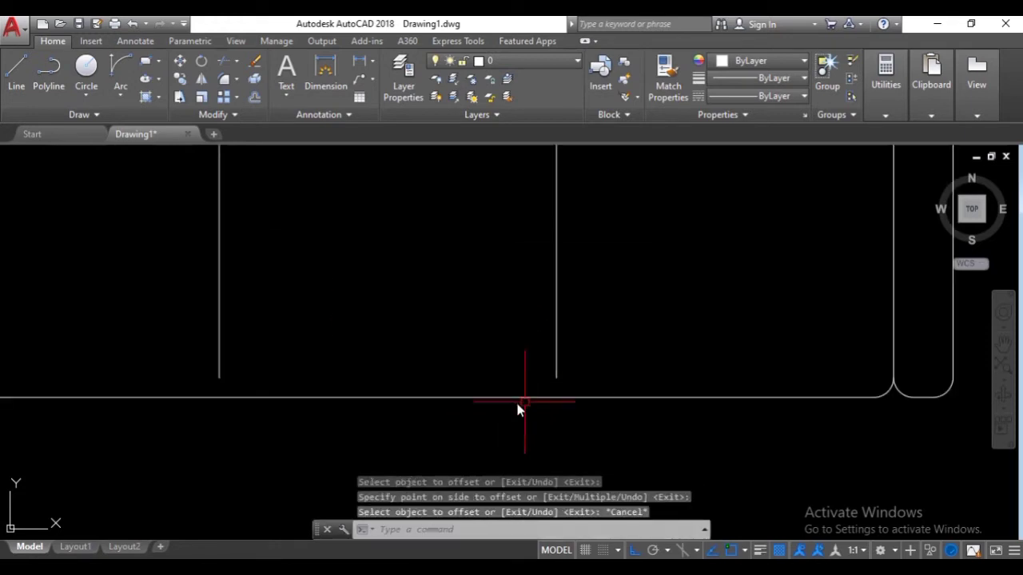
pyautogui.click(557, 344)
pyautogui.click(219, 355)
pyautogui.scroll(-4, 256, 351)
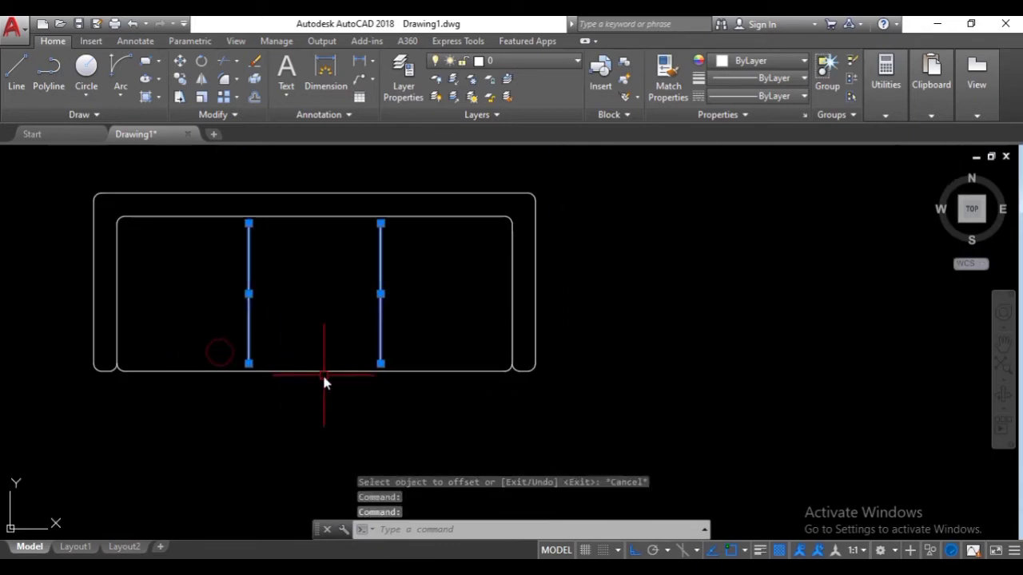
pyautogui.moveTo(344, 358); pyautogui.dragTo(410, 369, button='middle')
pyautogui.press('Escape')
# - Extend both vertical divider lines up to the inner top line and down to the bottom line
pyautogui.click(472, 408)
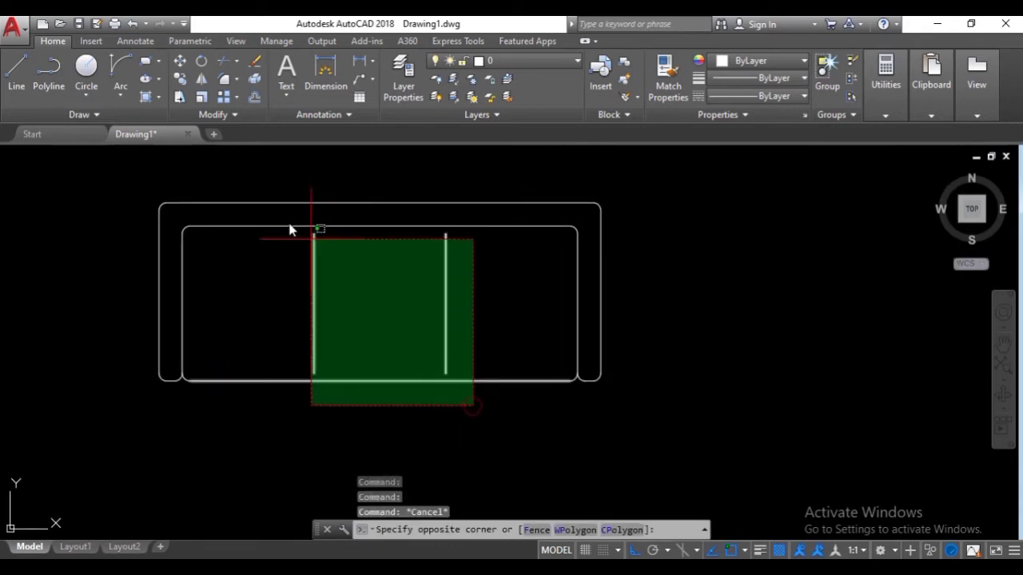
pyautogui.click(251, 175)
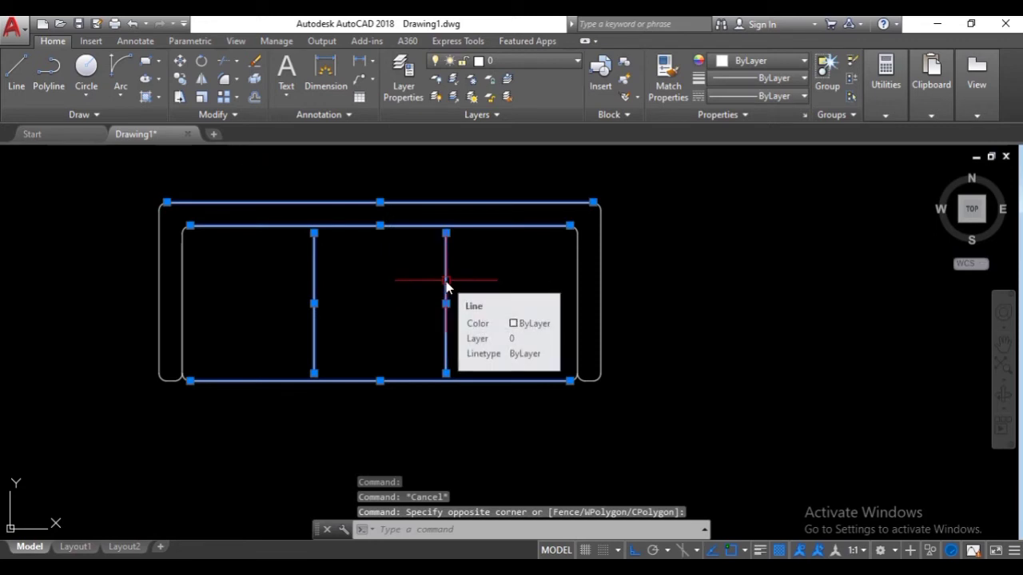
pyautogui.write('ex')
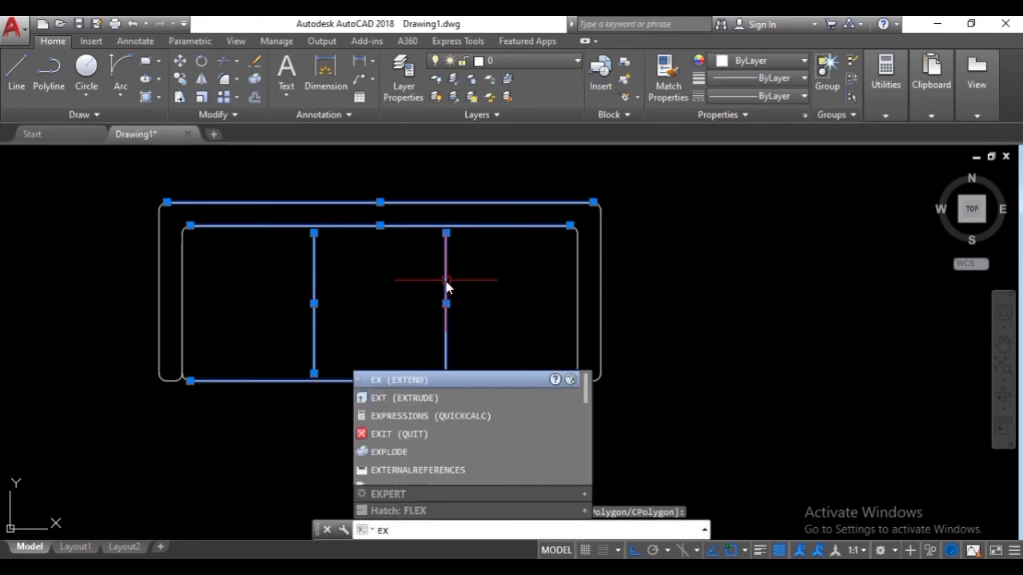
pyautogui.press('Return')
pyautogui.click(280, 288)
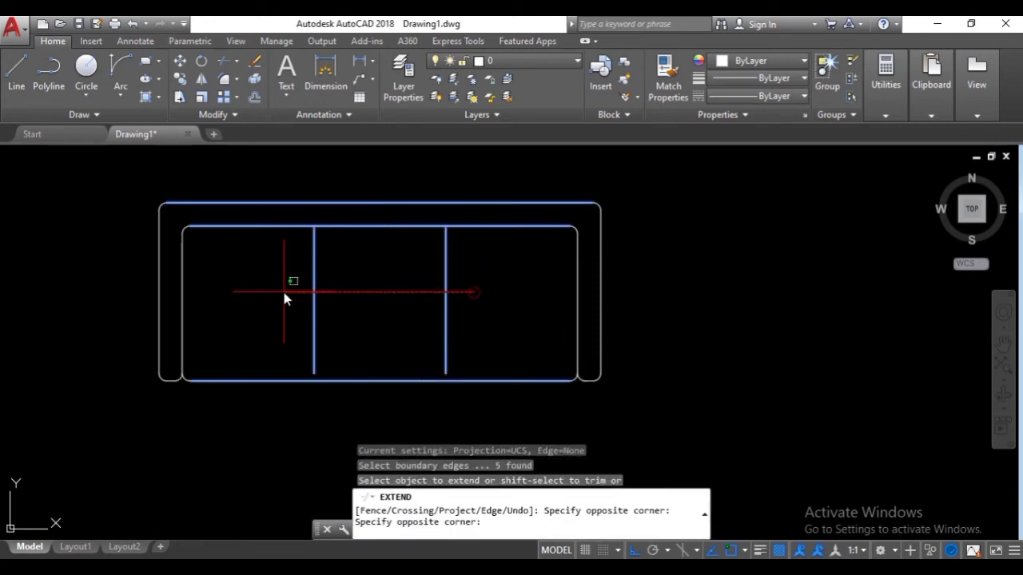
pyautogui.click(462, 357)
pyautogui.click(313, 367)
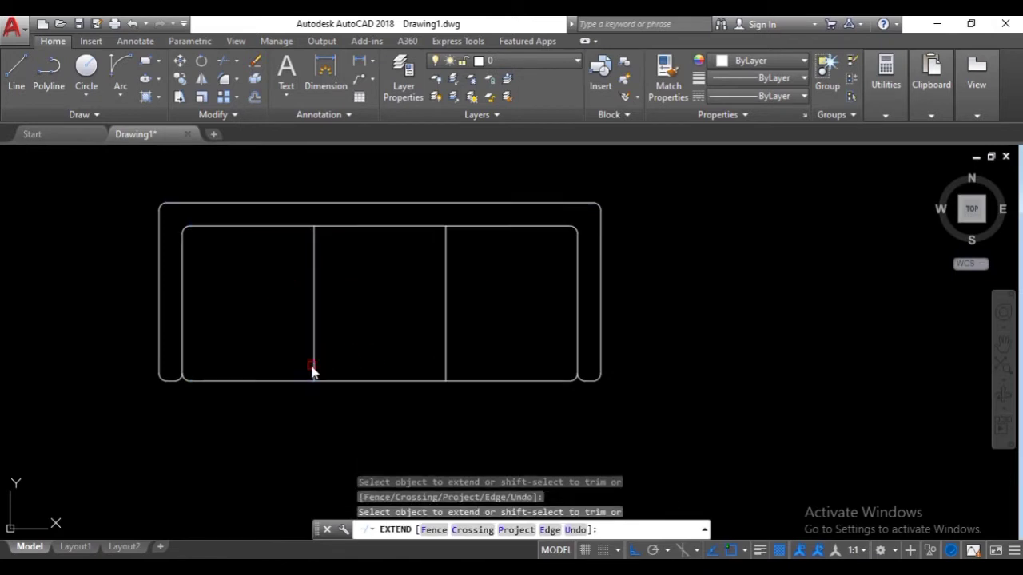
pyautogui.click(445, 371)
pyautogui.press('Escape')
# - Offset the inner top line 15 cm downward into the divided inner area
pyautogui.scroll(8, 450, 385)
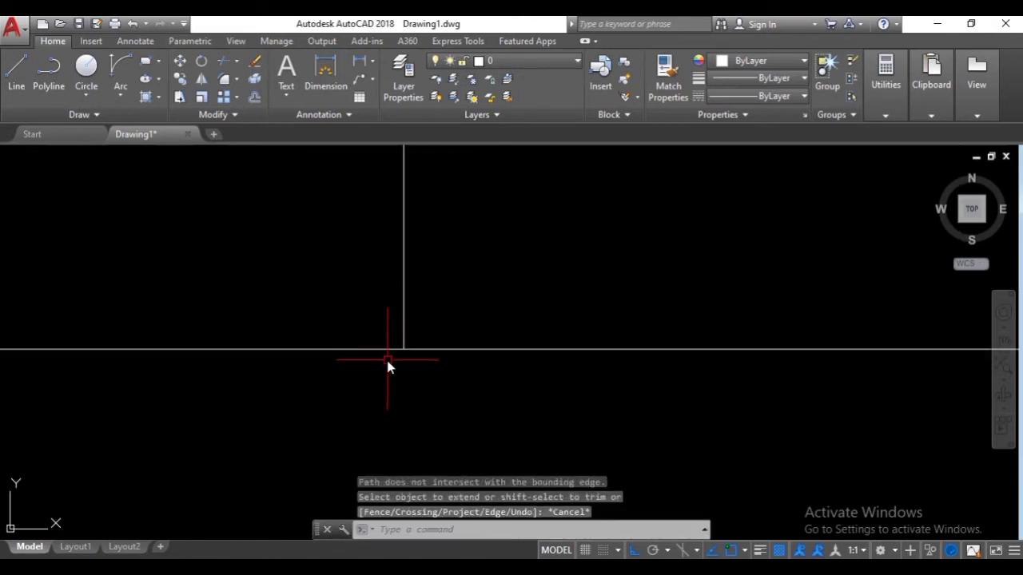
pyautogui.scroll(-8, 344, 335)
pyautogui.scroll(3, 431, 347)
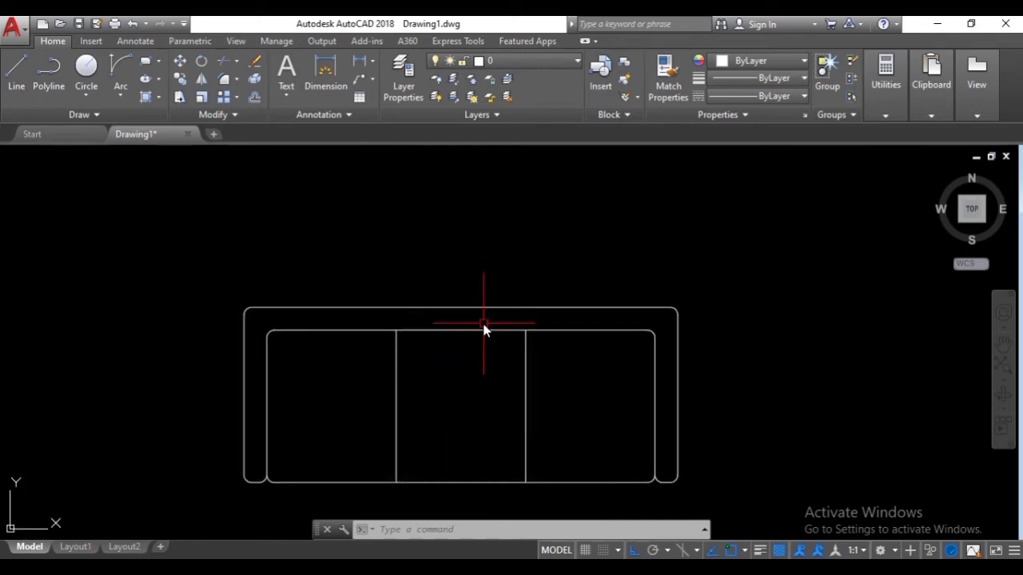
pyautogui.write('o')
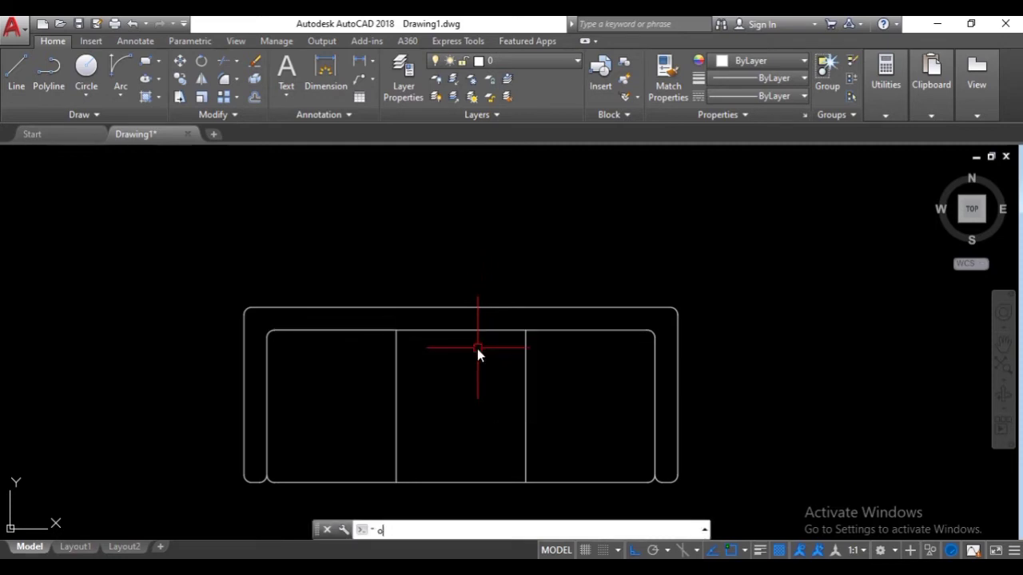
pyautogui.write('ff')
pyautogui.press('Return')
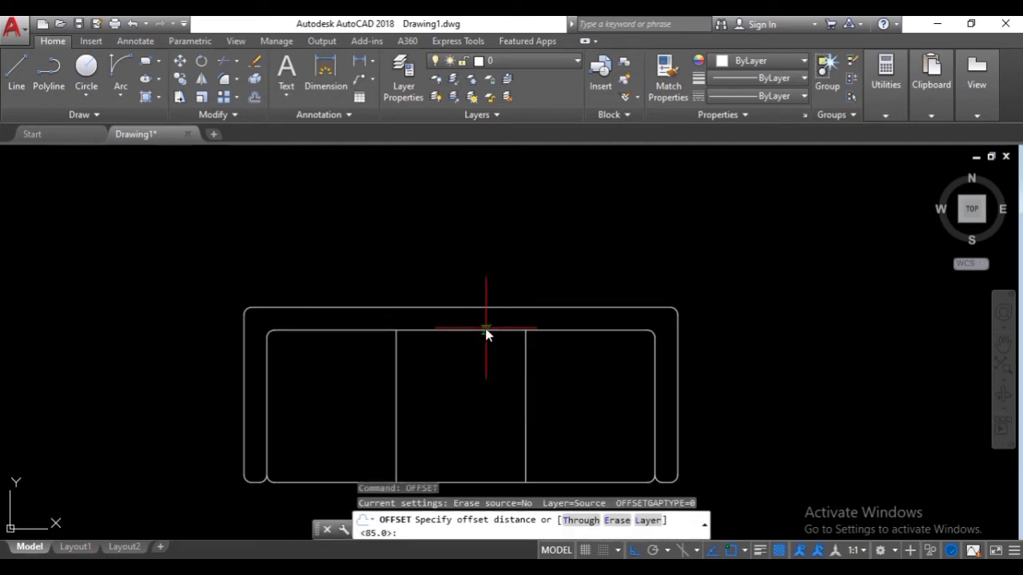
pyautogui.write('15')
pyautogui.press('Return')
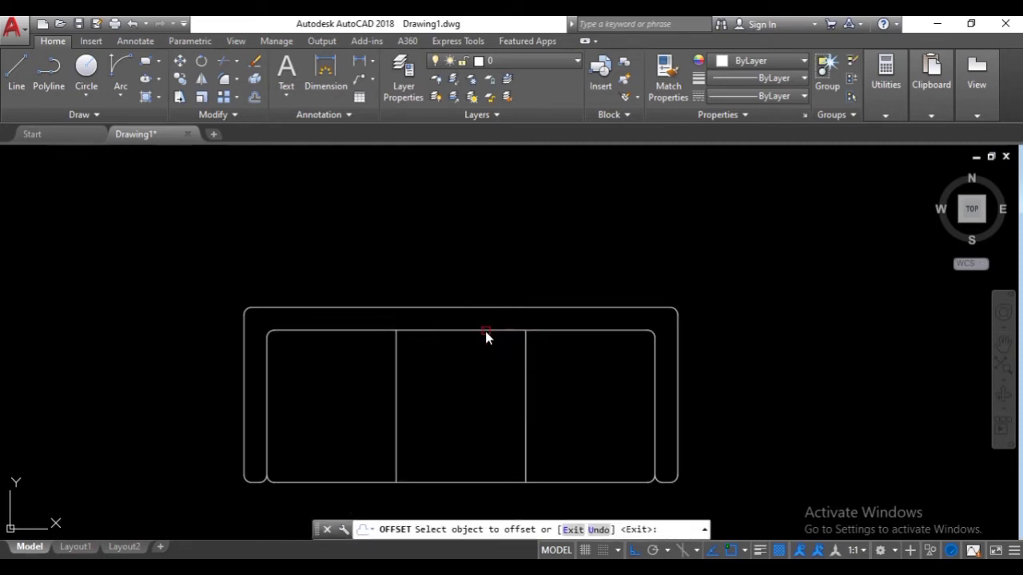
pyautogui.click(488, 330)
pyautogui.click(490, 366)
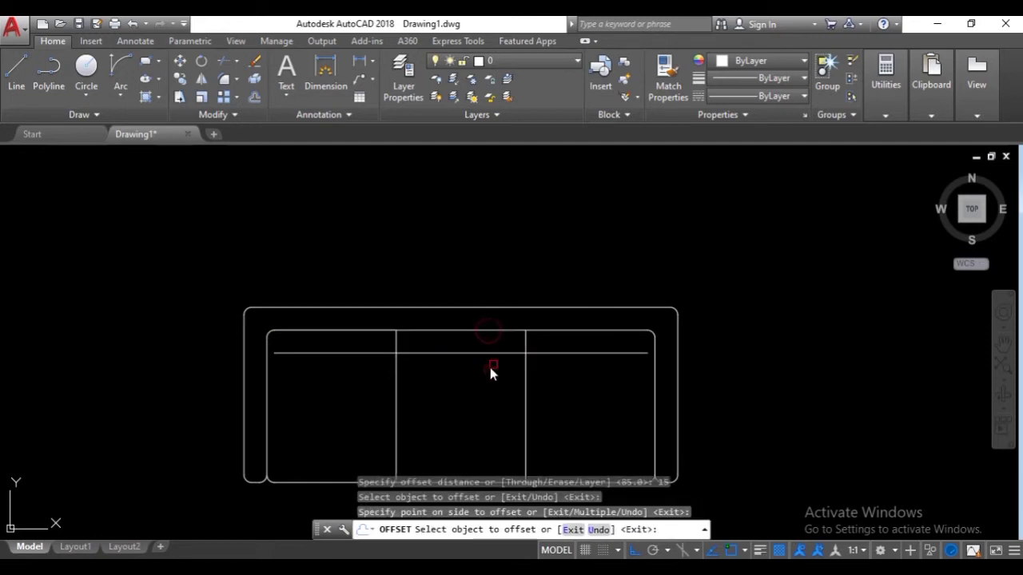
pyautogui.press('Escape')
# - Extend both ends of the 15 cm offset line to the inner vertical lines of the two arms
pyautogui.scroll(3, 641, 357)
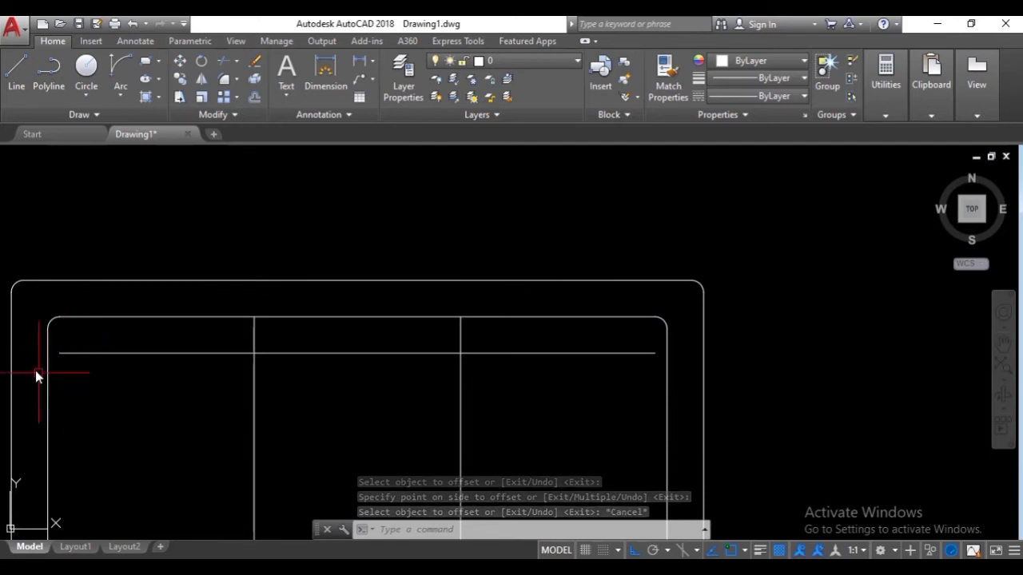
pyautogui.moveTo(2, 336); pyautogui.dragTo(60, 319, button='middle')
pyautogui.click(743, 395)
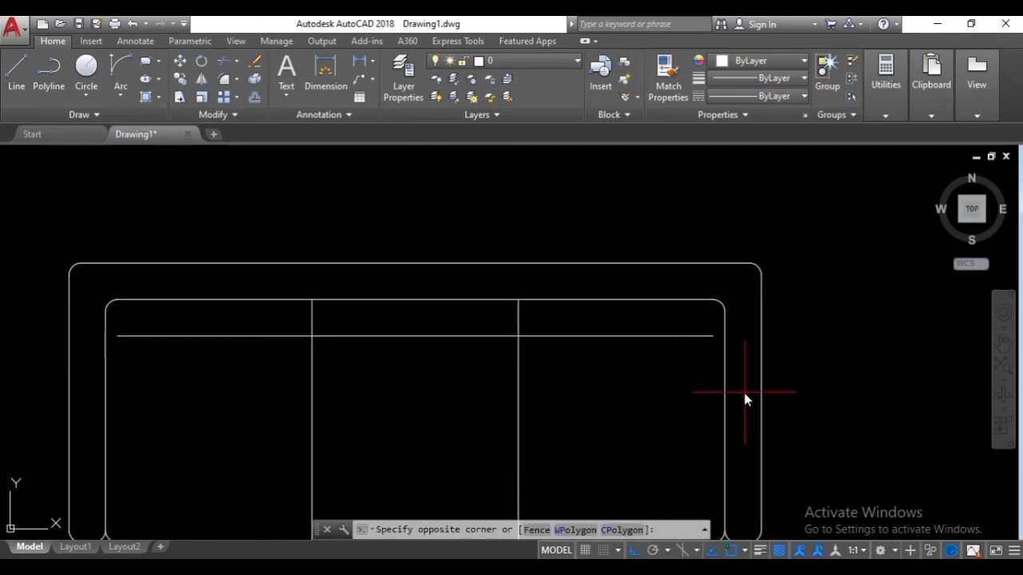
pyautogui.click(77, 286)
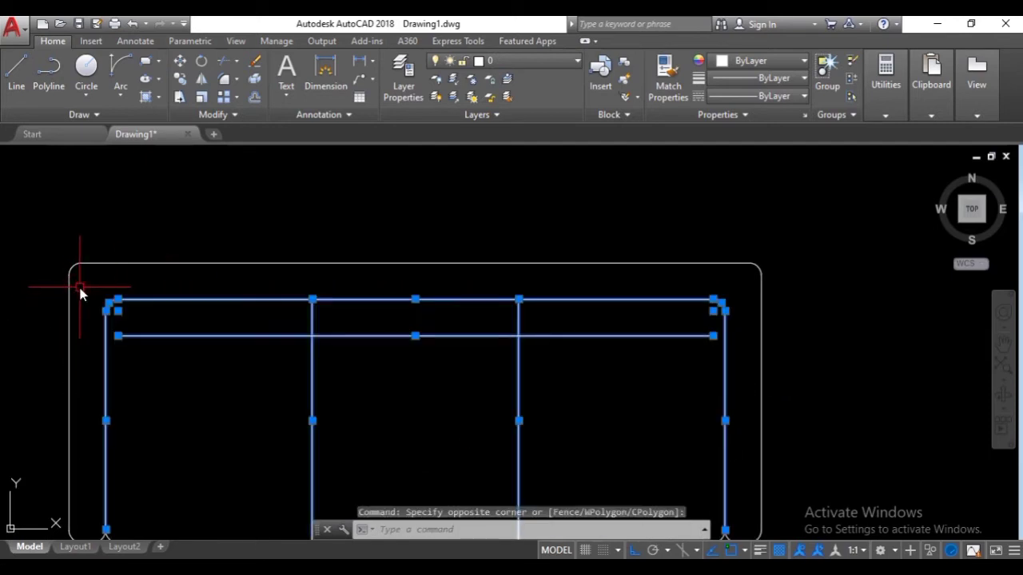
pyautogui.write('EX')
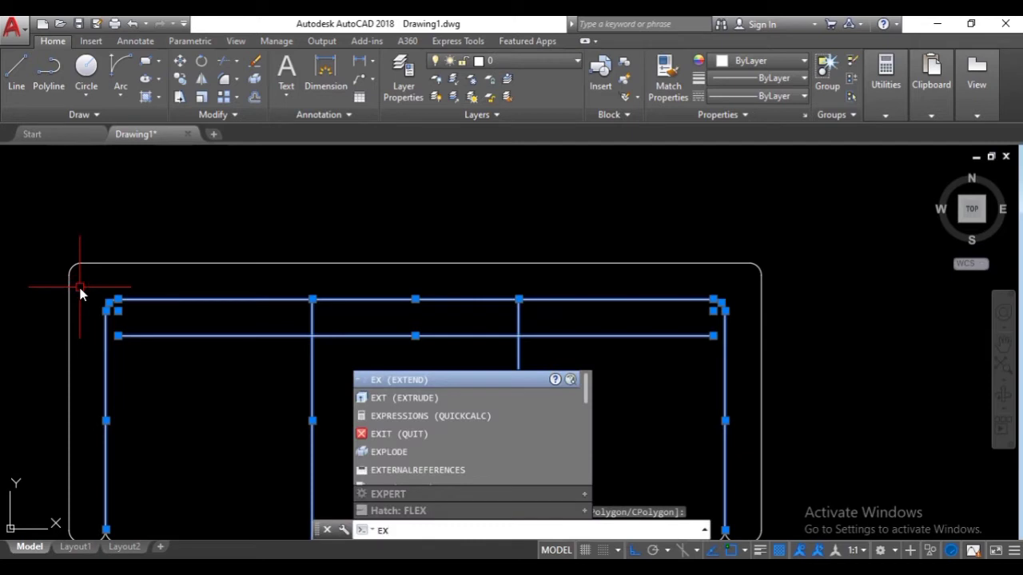
pyautogui.press('Return')
pyautogui.click(139, 306)
pyautogui.click(171, 325)
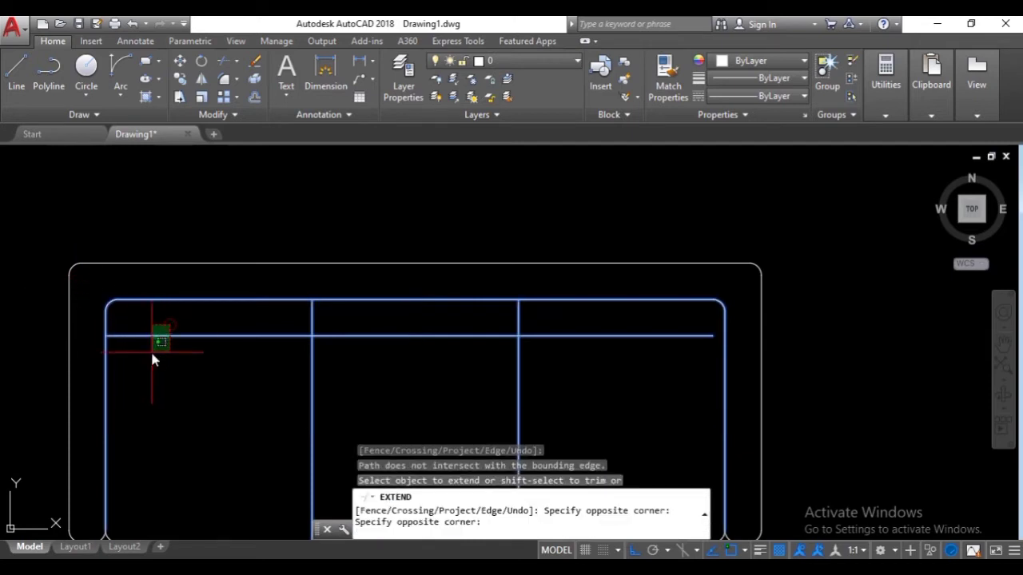
pyautogui.click(152, 351)
pyautogui.click(594, 352)
pyautogui.press('Escape')
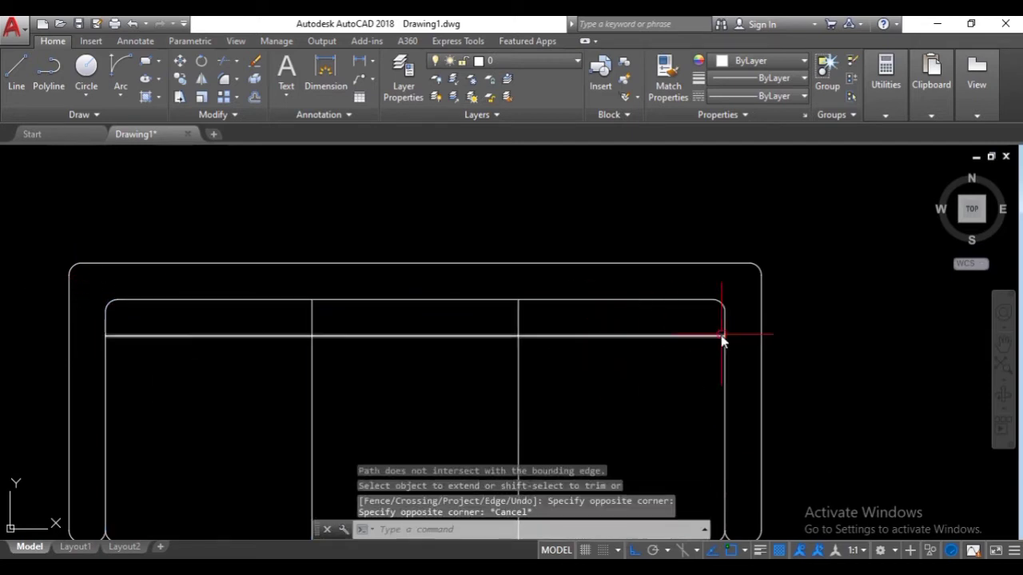
# - Convert all objects of the three-section piece into a block named sofa
pyautogui.scroll(4, 724, 335)
pyautogui.scroll(-4, 626, 366)
pyautogui.scroll(-4, 626, 366)
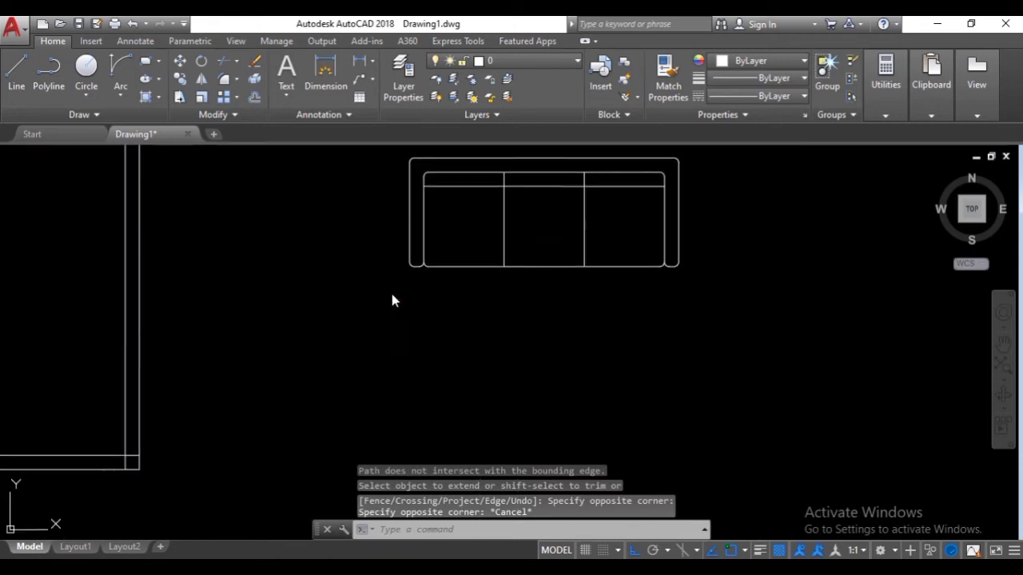
pyautogui.scroll(-1, 685, 376)
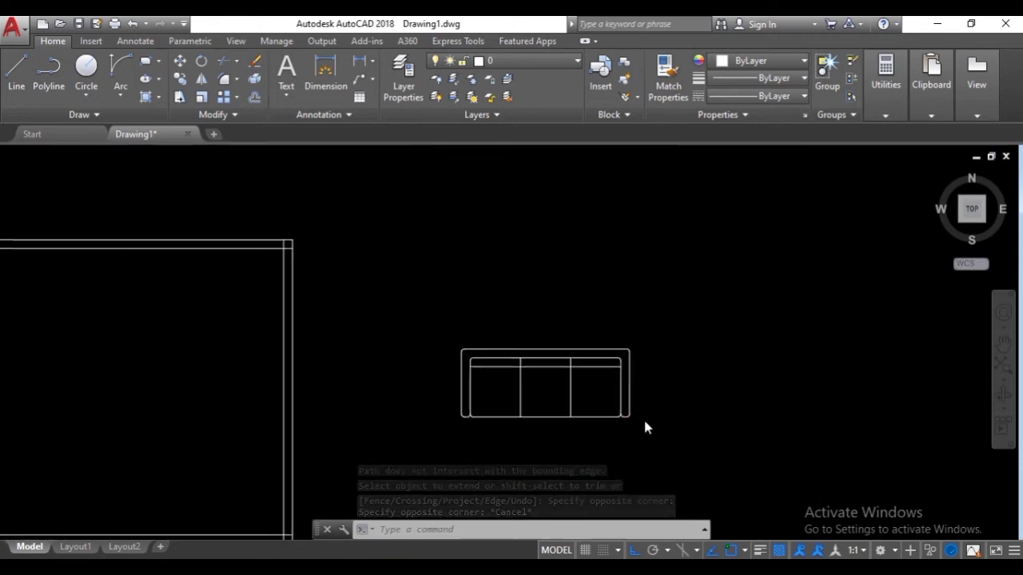
pyautogui.click(676, 432)
pyautogui.click(437, 320)
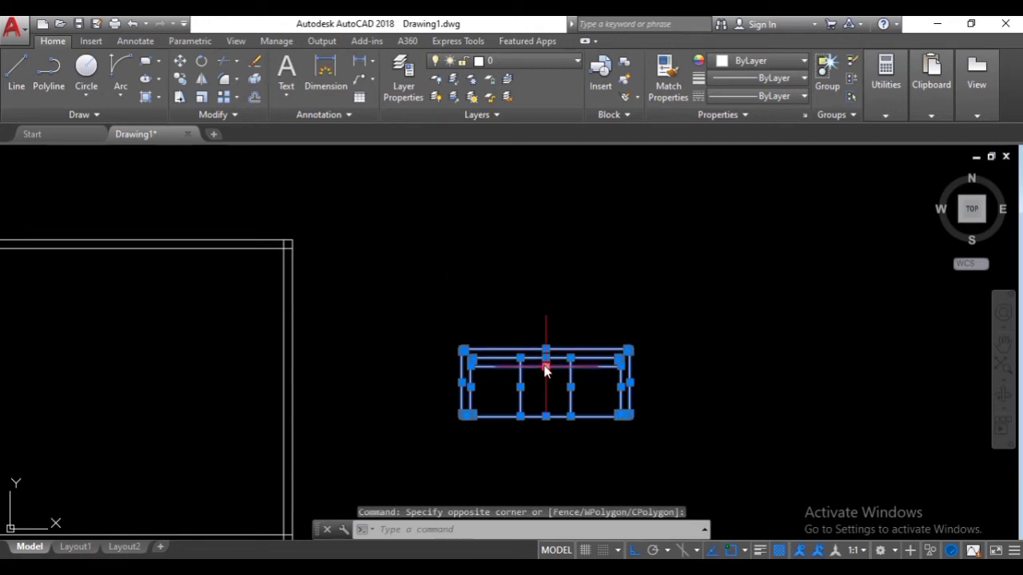
pyautogui.write('b')
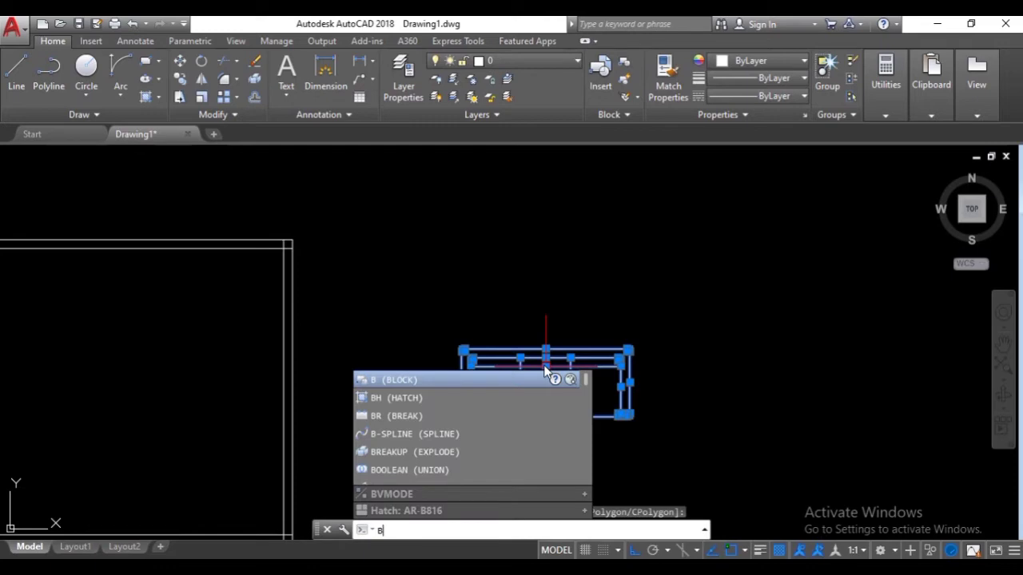
pyautogui.press('Return')
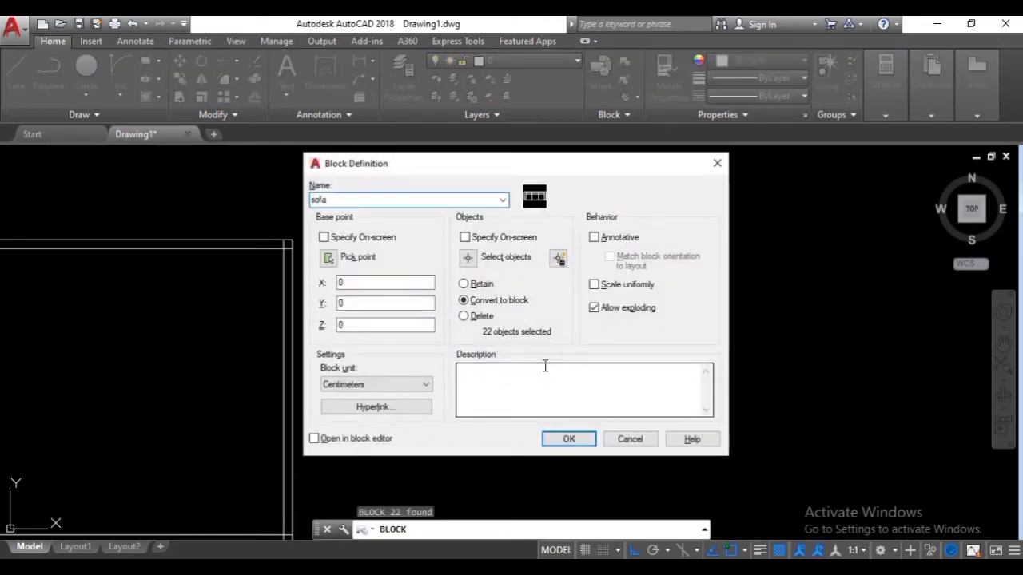
pyautogui.press('Return')
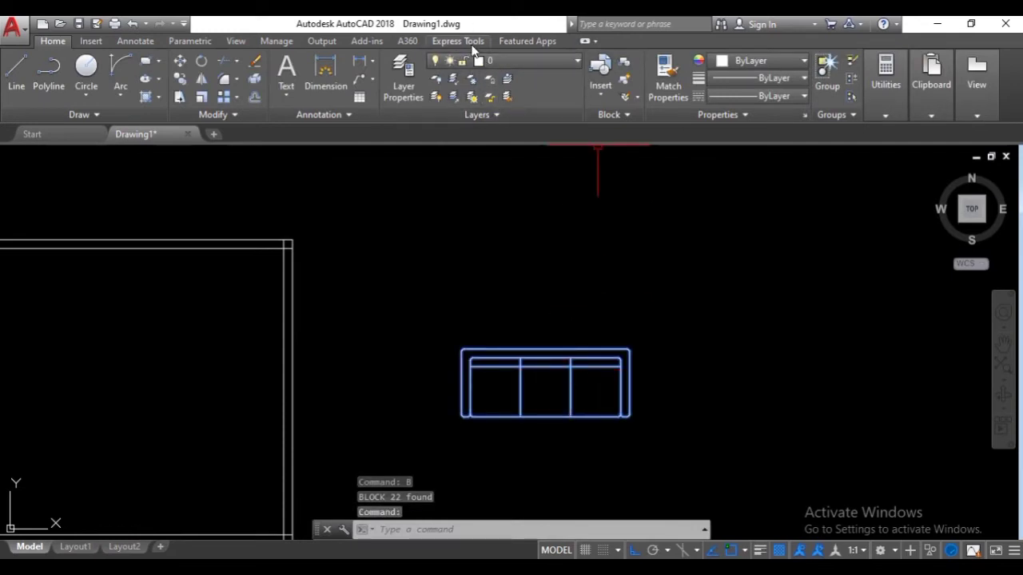
# - Create a new layer named furnitur
pyautogui.click(497, 60)
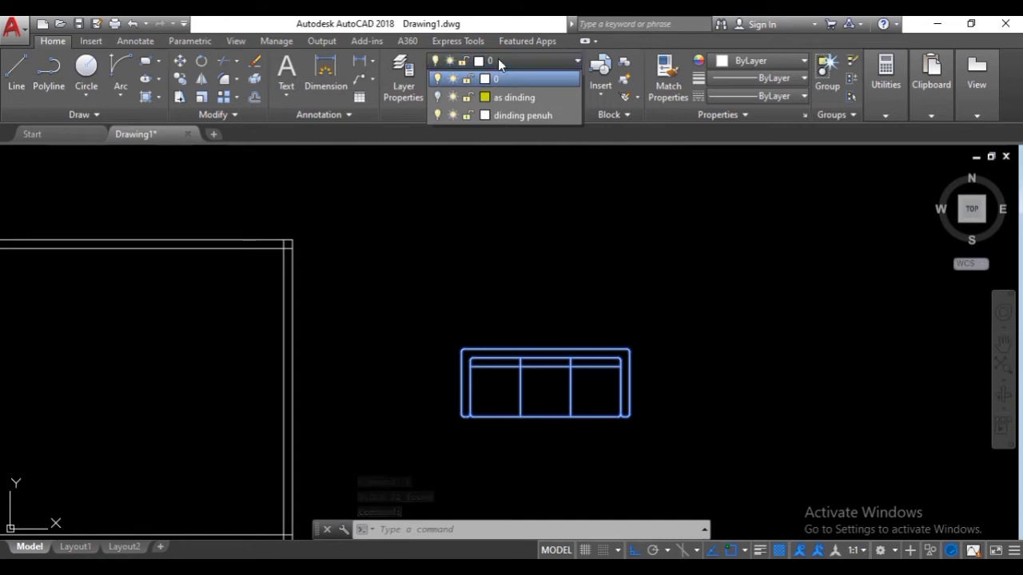
pyautogui.click(402, 84)
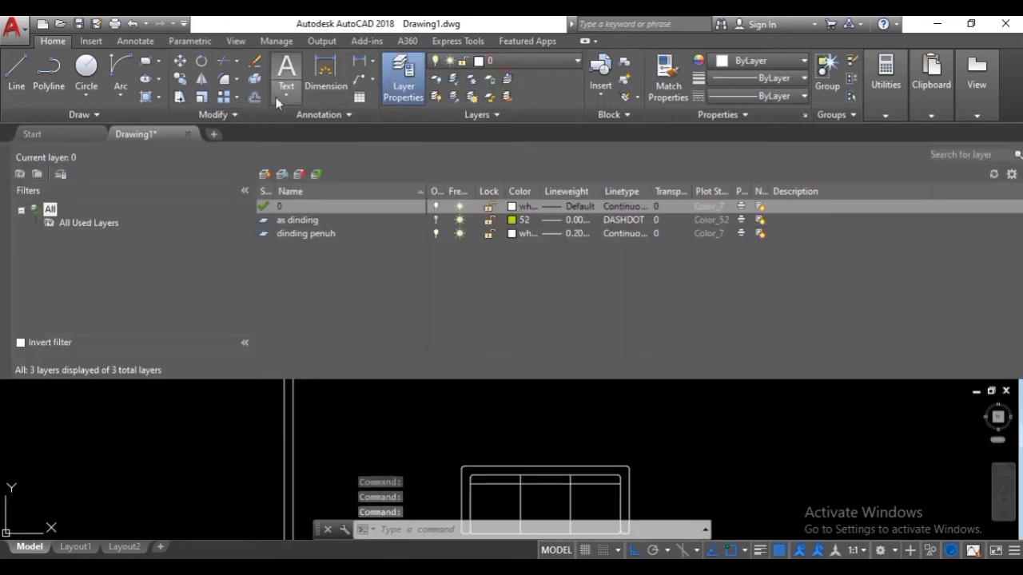
pyautogui.click(265, 174)
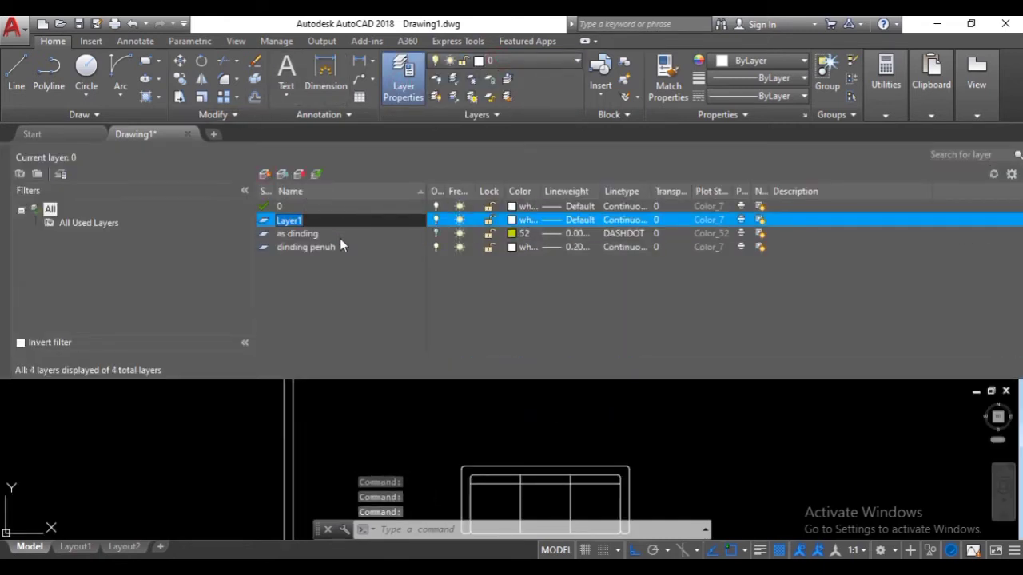
pyautogui.write('furnitur')
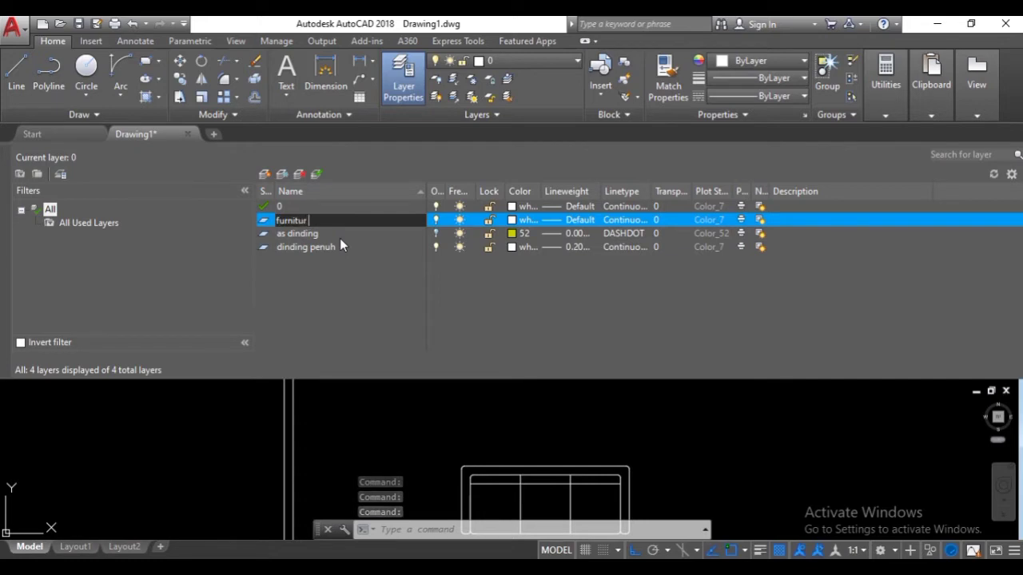
# - Set the furnitur layer's color to index 33
pyautogui.click(511, 223)
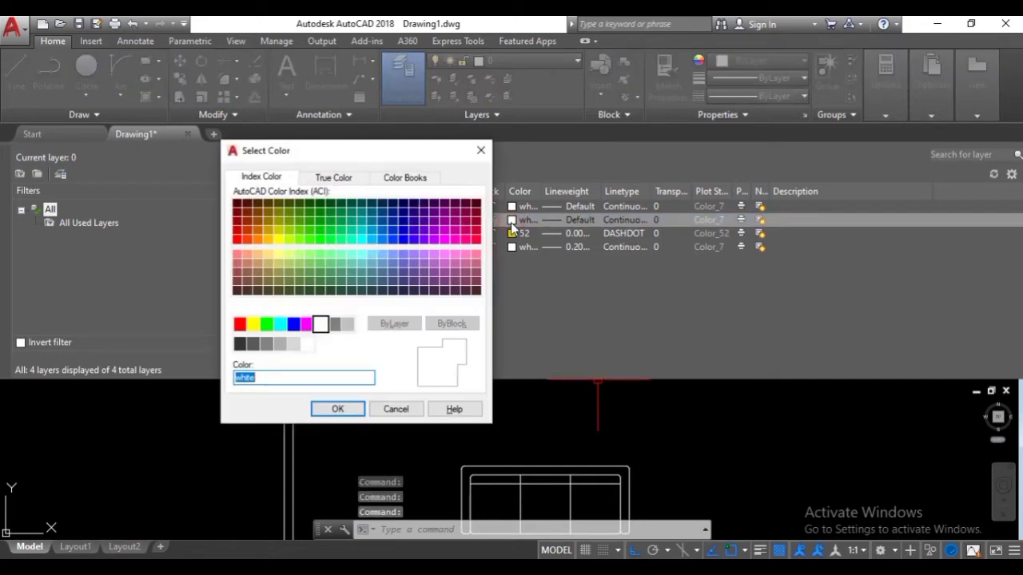
pyautogui.write('53')
pyautogui.press('Return')
pyautogui.click(514, 222)
pyautogui.write('33')
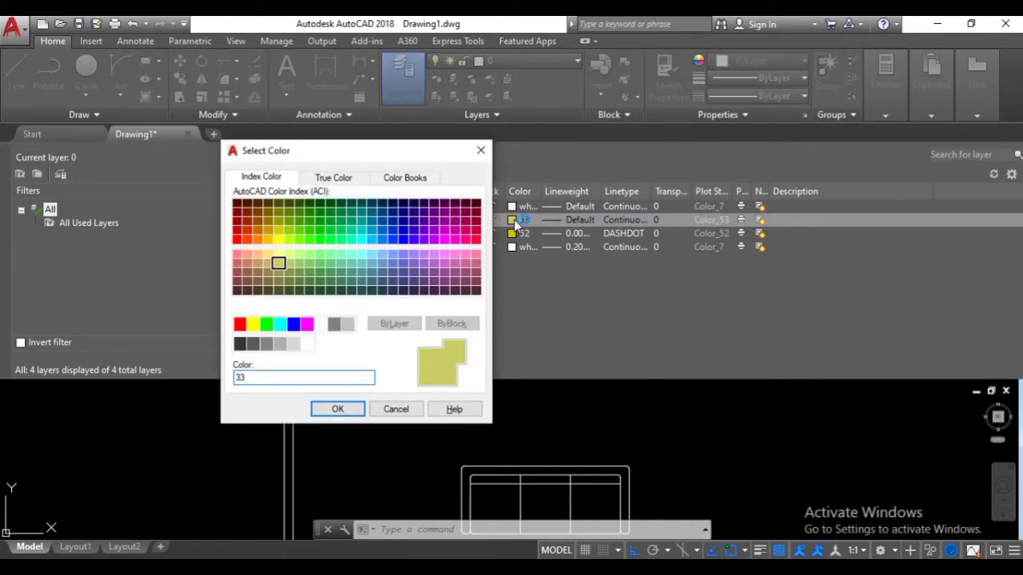
pyautogui.press('Return')
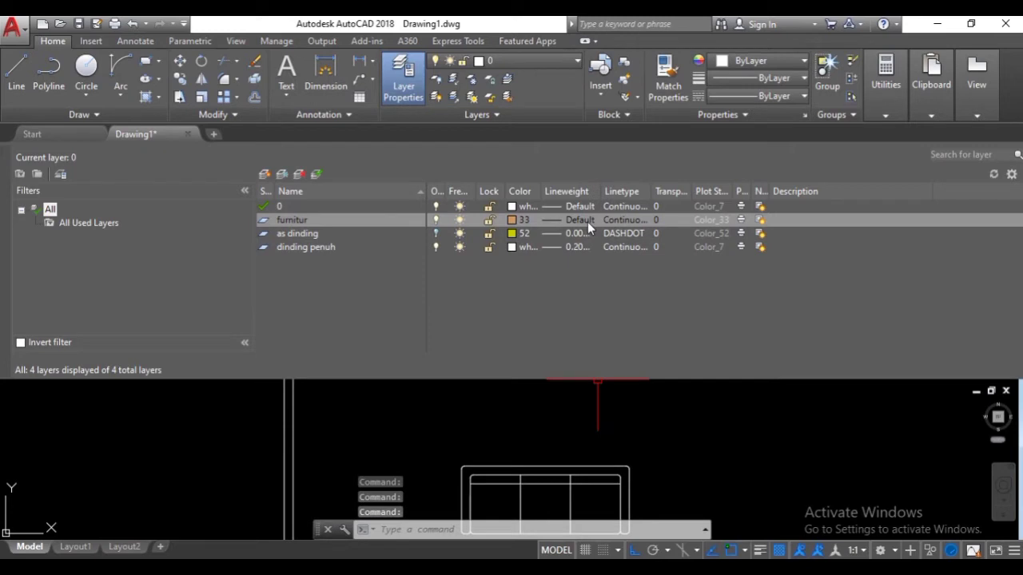
# - Set the furnitur layer's lineweight to 0.05 mm and close the layer manager
pyautogui.click(588, 221)
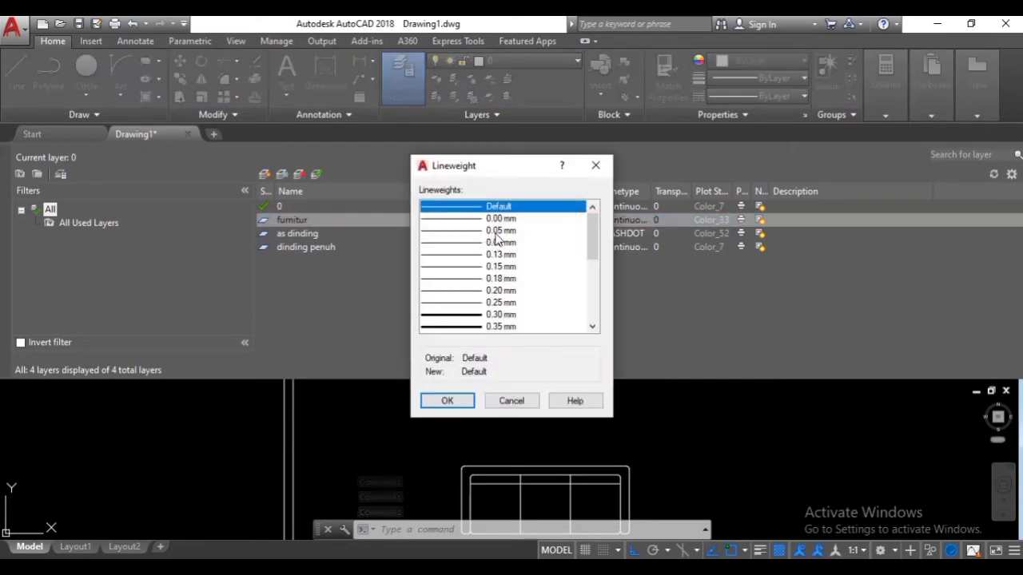
pyautogui.click(497, 232)
pyautogui.click(453, 401)
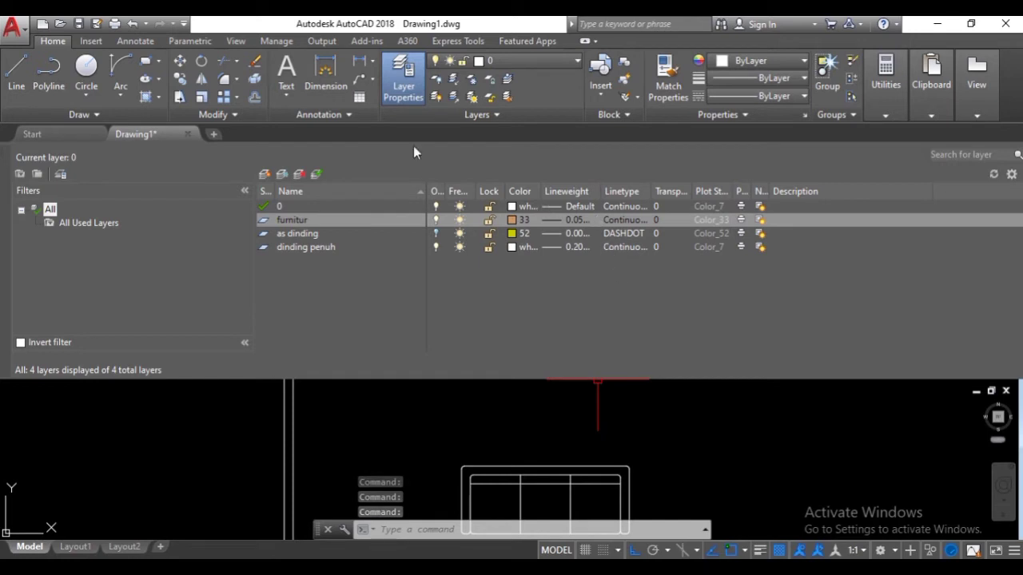
pyautogui.click(396, 89)
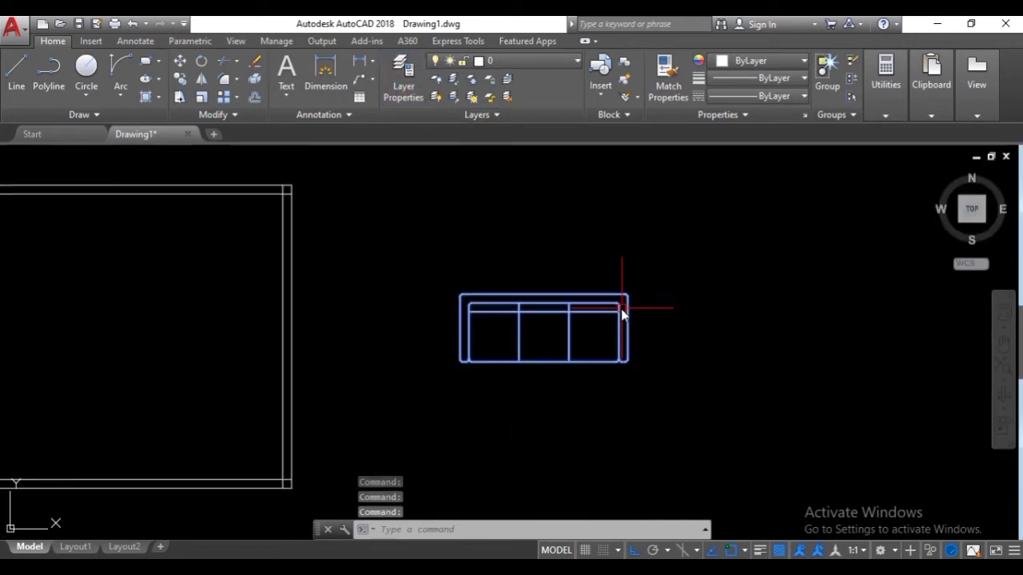
# - Assign the sofa block to the furnitur layer and clear the selection
pyautogui.click(518, 61)
pyautogui.click(520, 136)
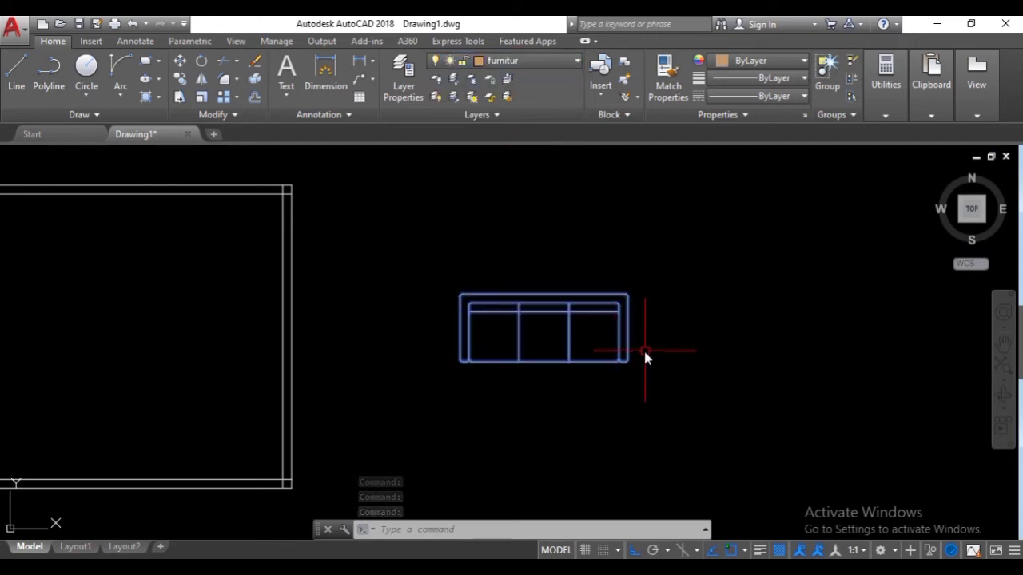
pyautogui.press('Escape')
pyautogui.scroll(2, 645, 358)
pyautogui.scroll(-4, 580, 298)
pyautogui.scroll(2, 580, 299)
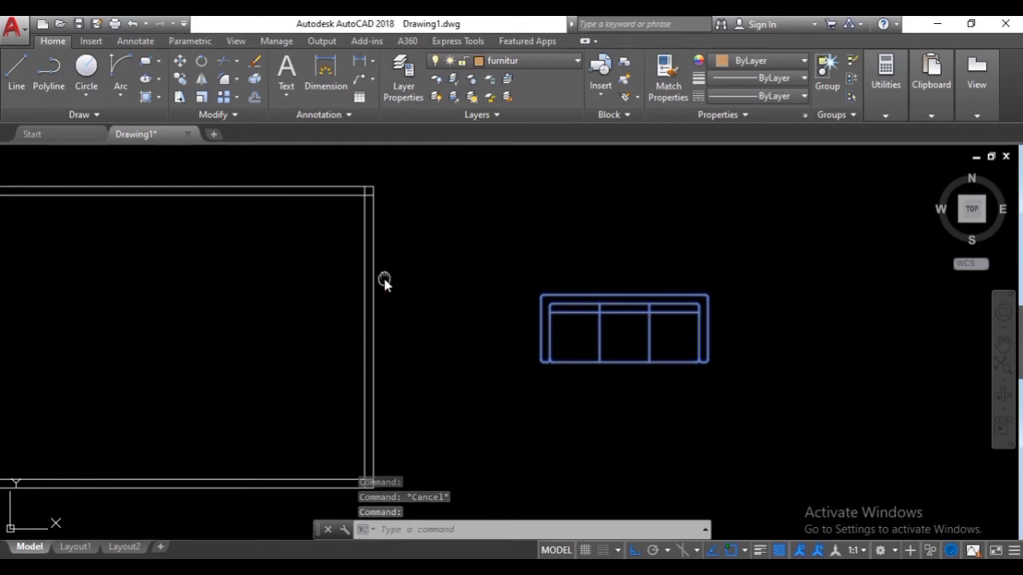
# - Move the sofa block by the midpoint of its back edge onto the inner line of the room's top wall, with polar tracking on
pyautogui.moveTo(384, 280); pyautogui.dragTo(527, 294, button='middle')
pyautogui.moveTo(687, 327); pyautogui.dragTo(571, 295, button='middle')
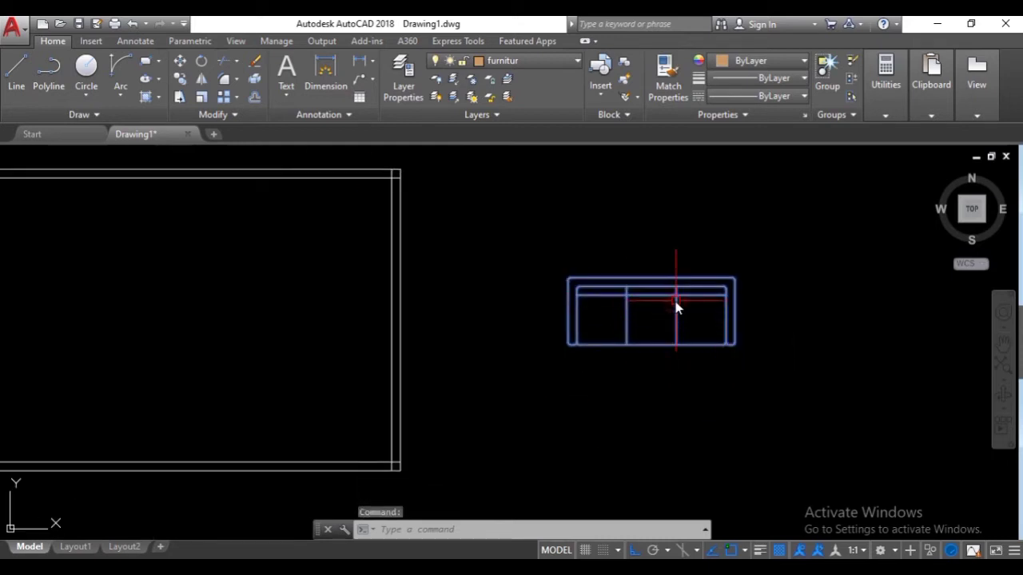
pyautogui.write('mo')
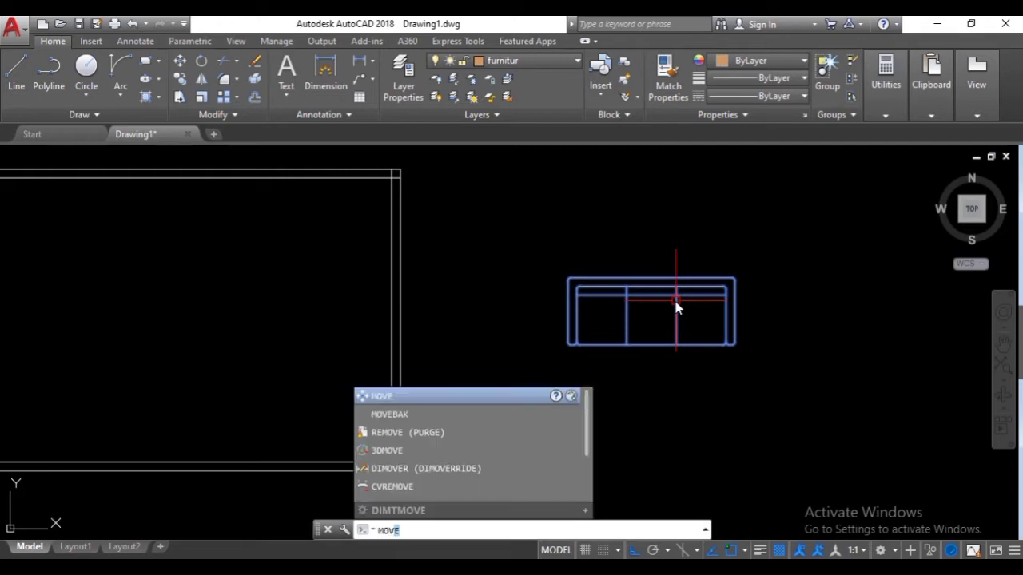
pyautogui.write('v')
pyautogui.press('Return')
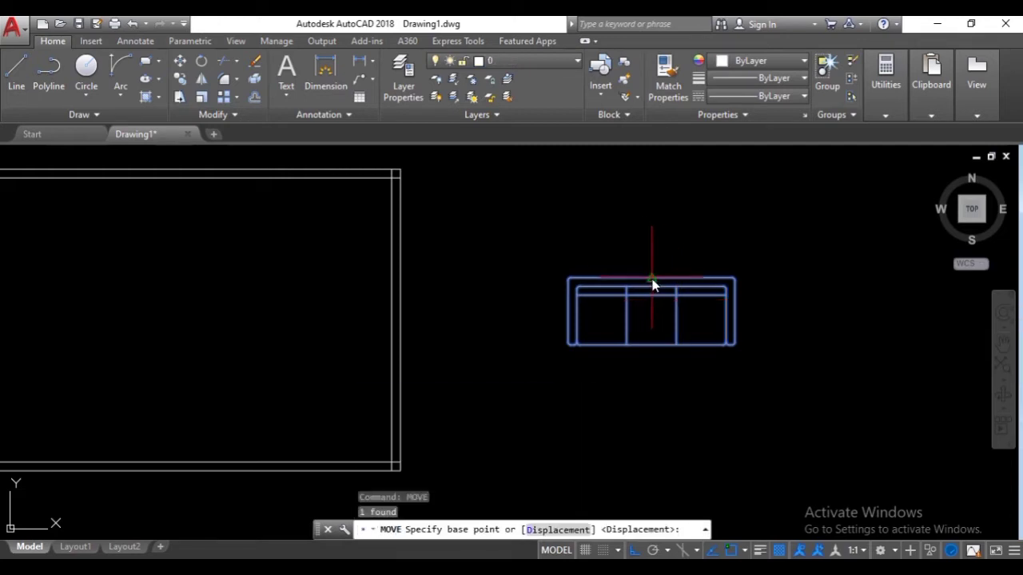
pyautogui.click(652, 279)
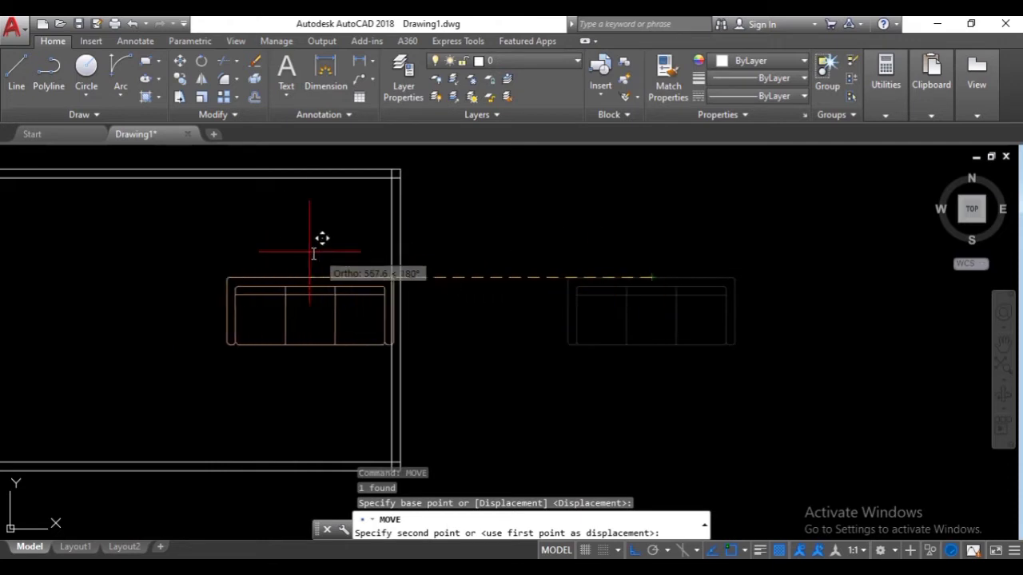
pyautogui.click(655, 551)
pyautogui.moveTo(370, 217); pyautogui.dragTo(621, 292, button='middle')
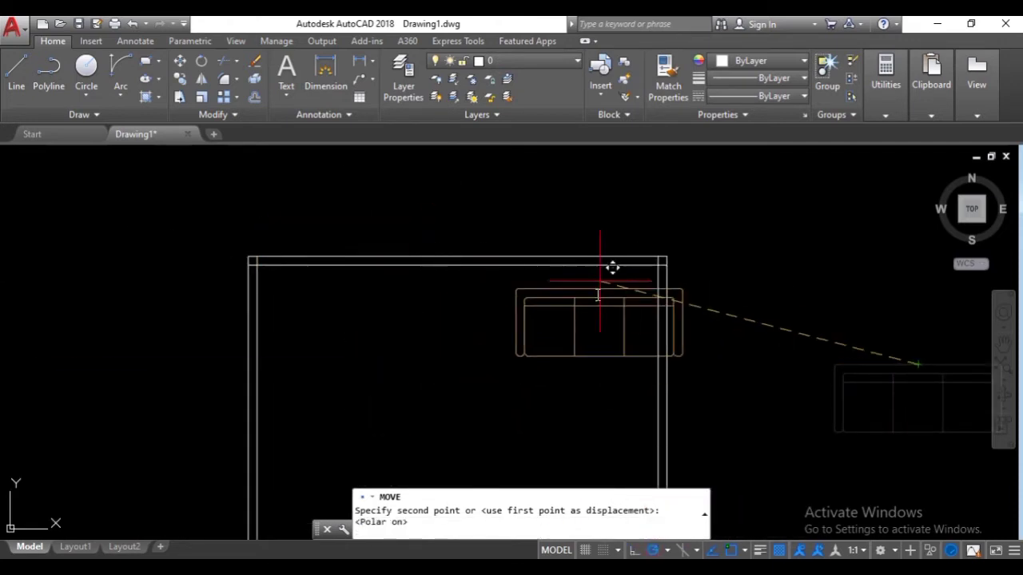
pyautogui.scroll(5, 516, 258)
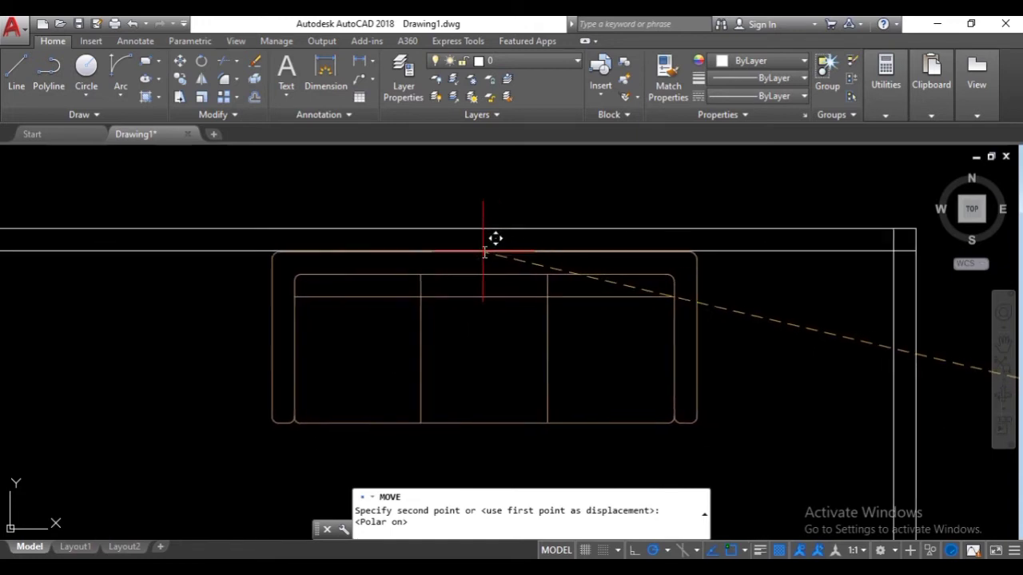
pyautogui.click(456, 250)
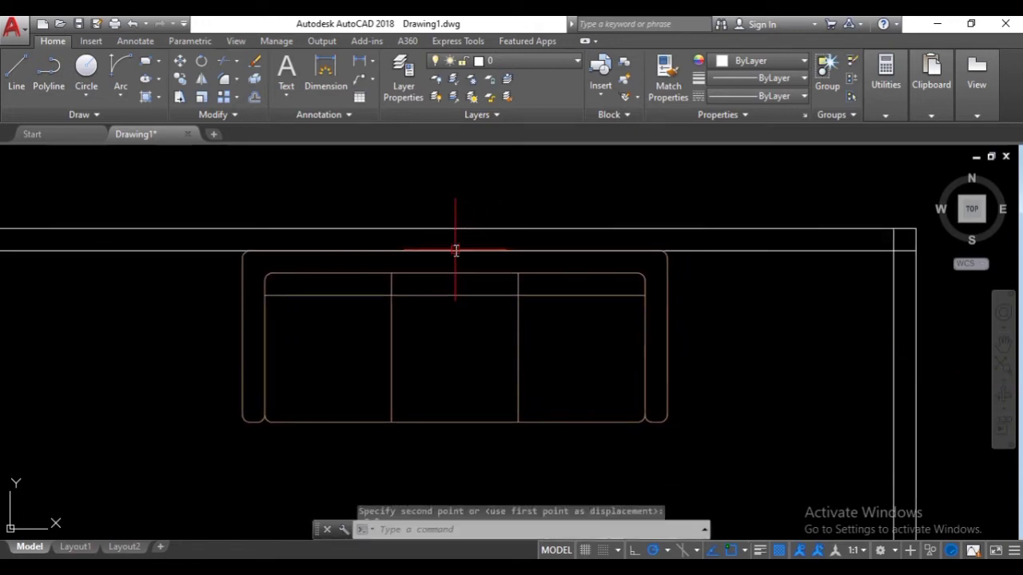
# - Copy the sofa block horizontally about 550 cm to the right, outside the room
pyautogui.scroll(-5, 639, 297)
pyautogui.scroll(2, 563, 286)
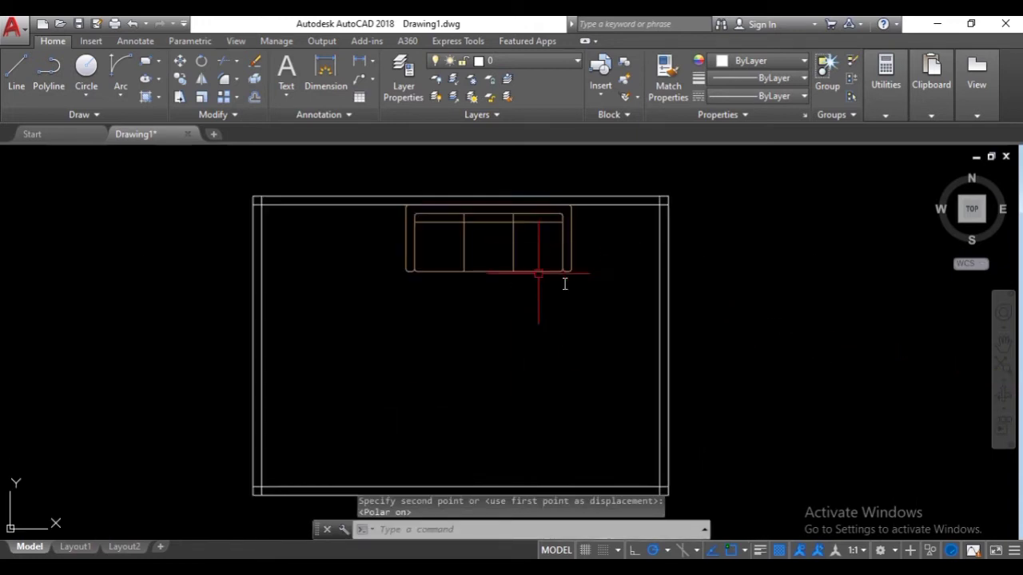
pyautogui.moveTo(621, 327); pyautogui.dragTo(580, 290, button='middle')
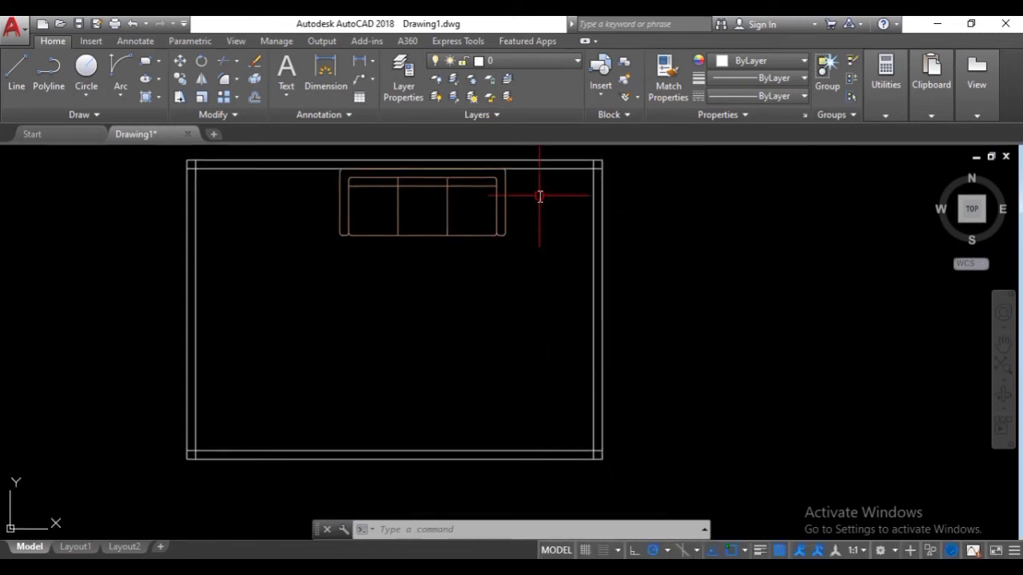
pyautogui.click(501, 229)
pyautogui.moveTo(501, 229); pyautogui.dragTo(496, 264, button='middle')
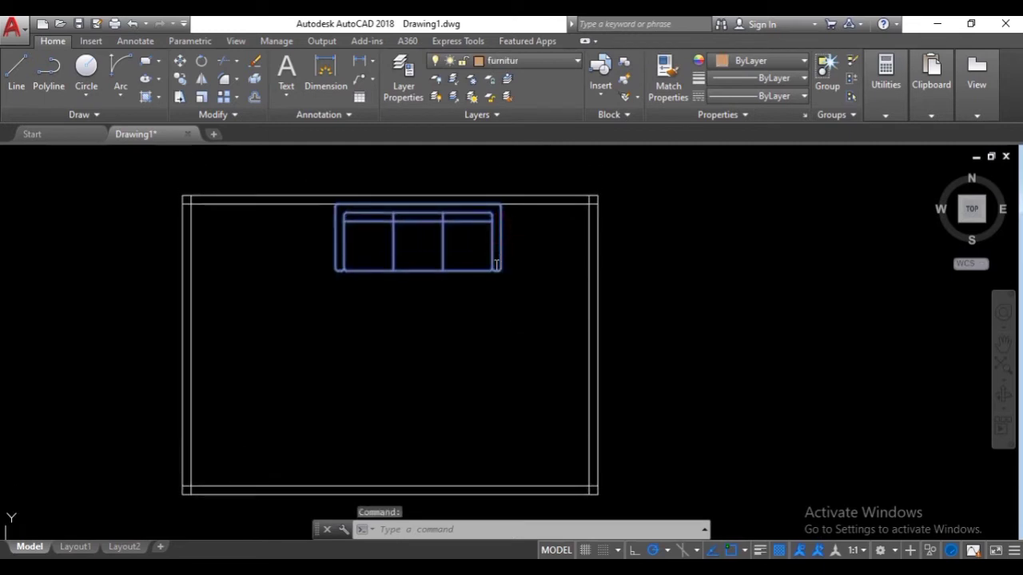
pyautogui.write('c')
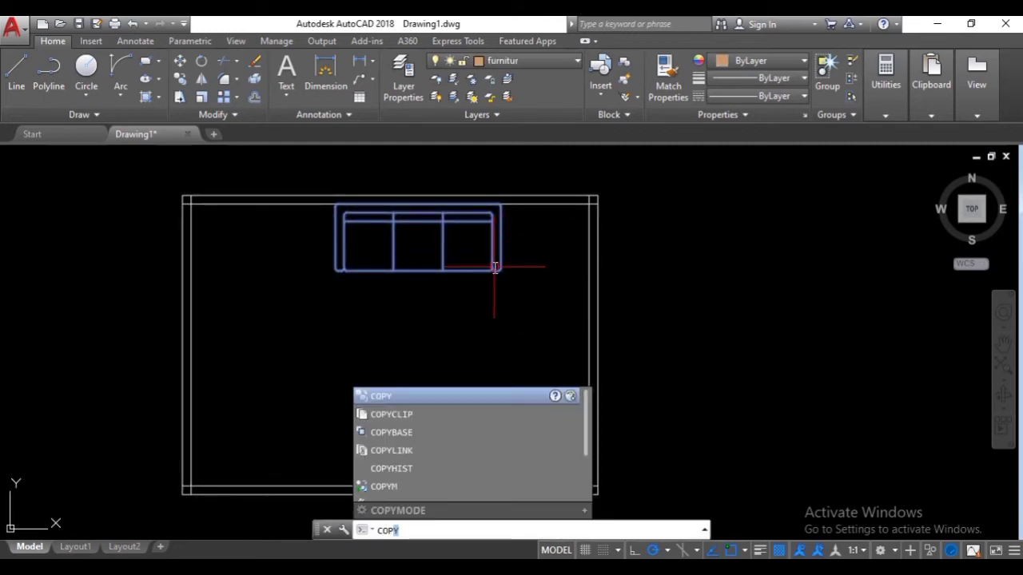
pyautogui.write('ond p')
pyautogui.press('Return')
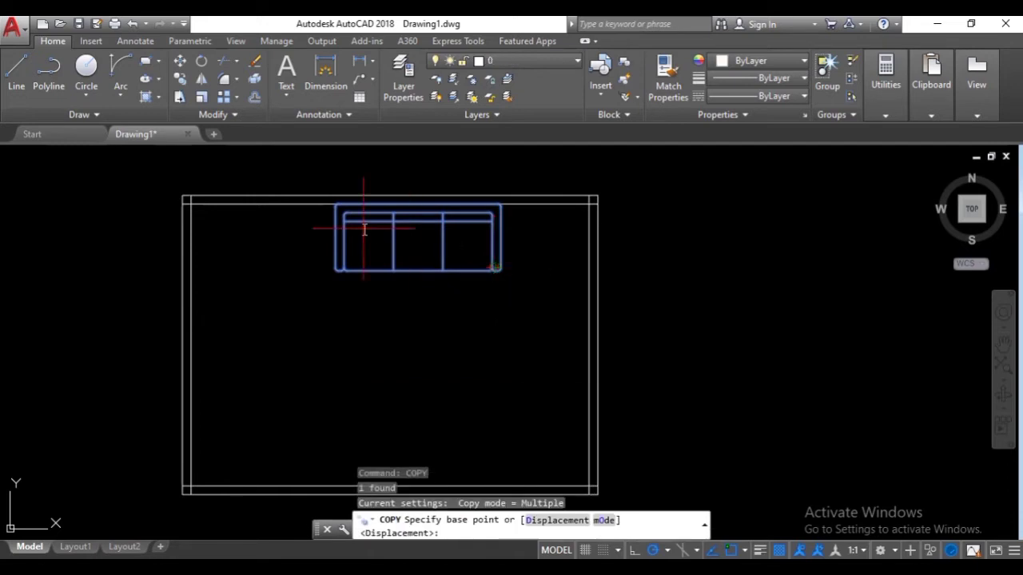
pyautogui.click(403, 246)
pyautogui.click(728, 240)
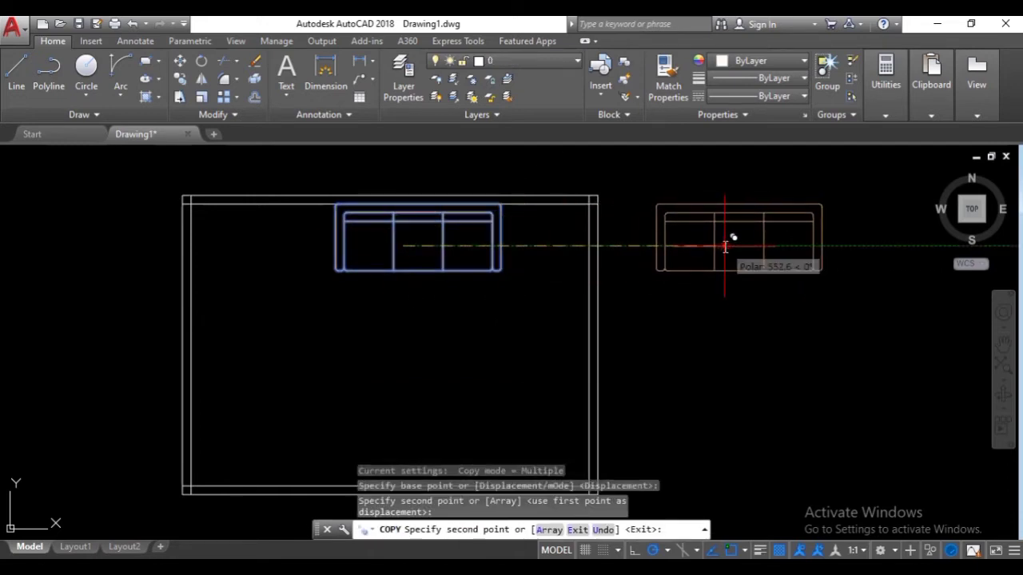
pyautogui.moveTo(757, 280); pyautogui.dragTo(582, 348, button='middle')
pyautogui.press('Return')
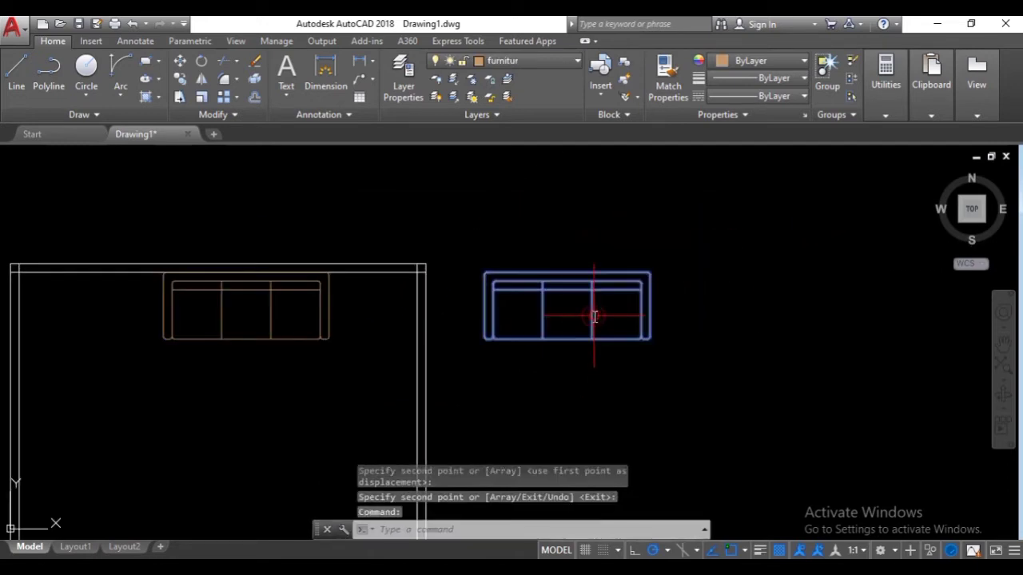
# - Rotate the sofa copy 90° clockwise about a point near its centre so its back faces right
pyautogui.write('r')
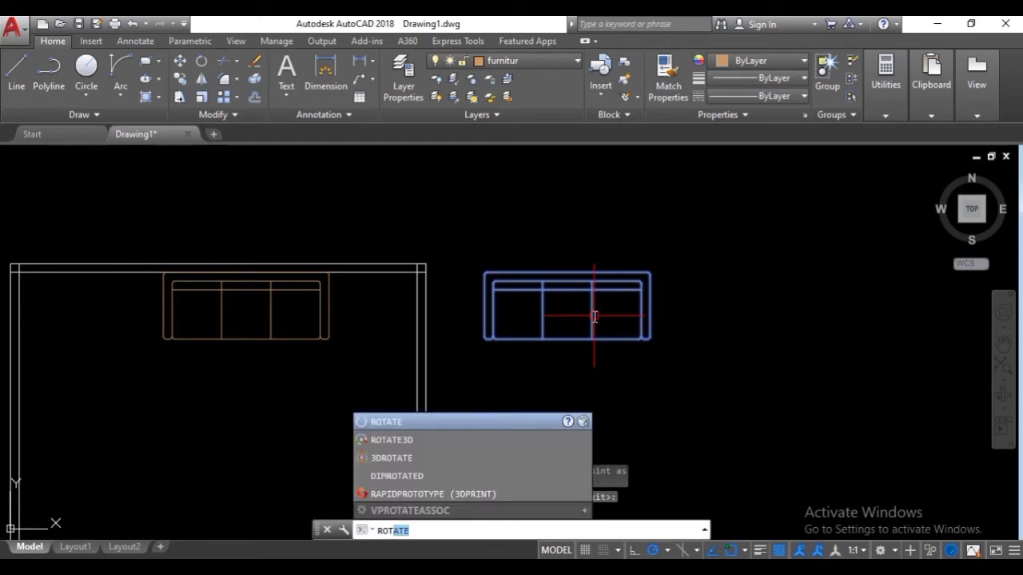
pyautogui.press('Return')
pyautogui.click(567, 311)
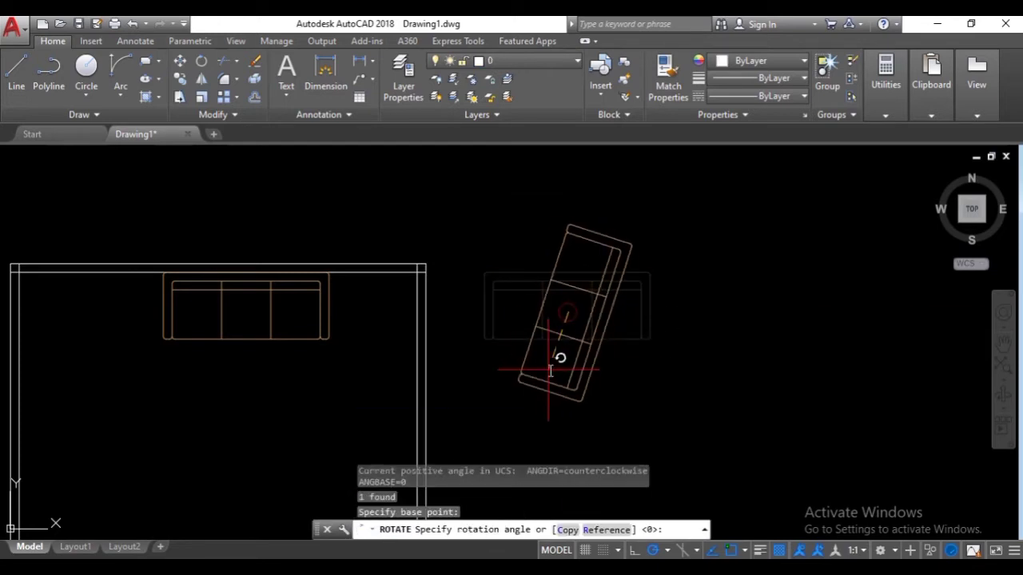
pyautogui.click(576, 423)
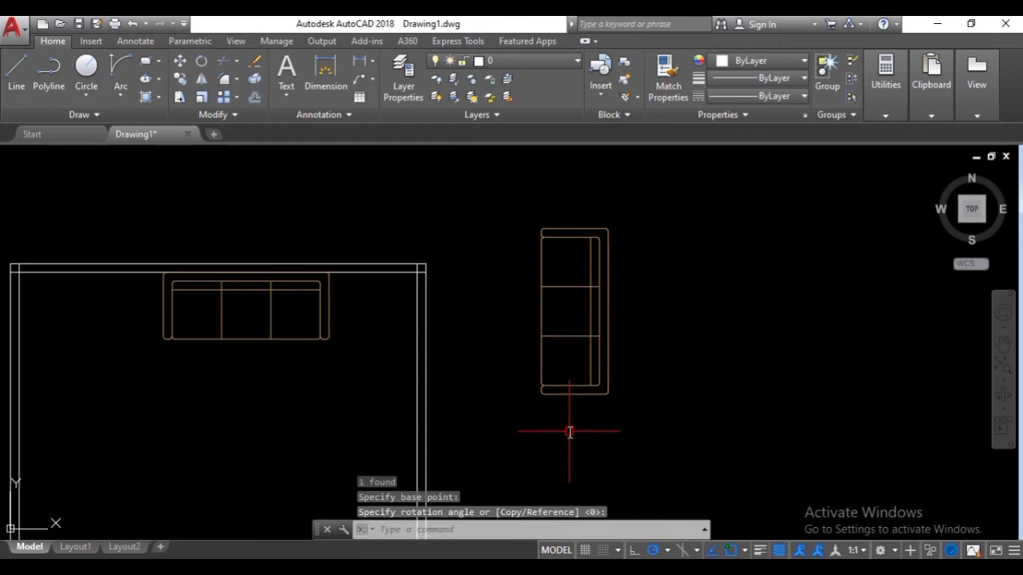
# - Move the rotated sofa by the midpoint of its back edge onto the inner line of the room's right wall, slightly below the wall's middle
pyautogui.click(597, 386)
pyautogui.write('m')
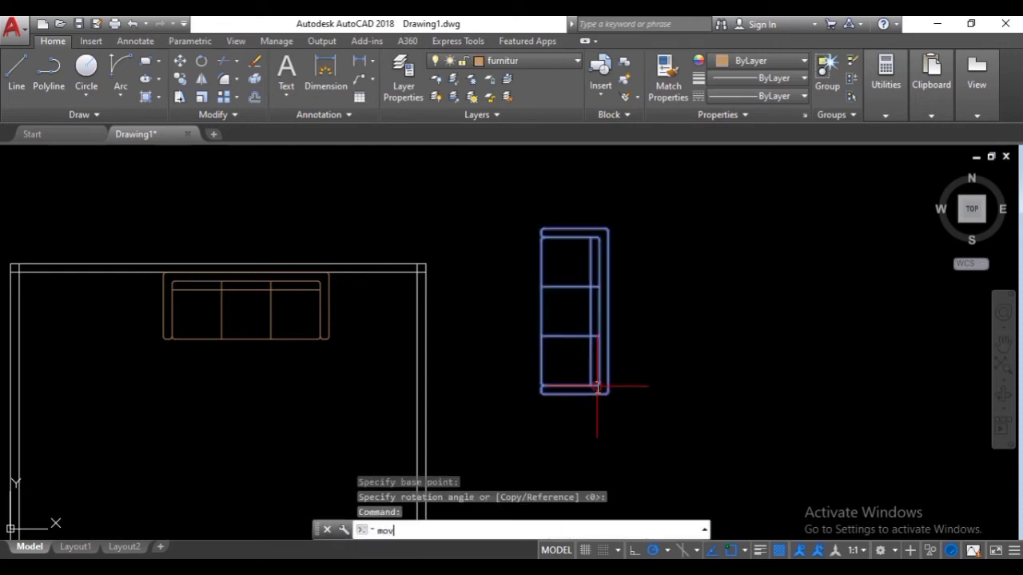
pyautogui.write('ov')
pyautogui.press('Return')
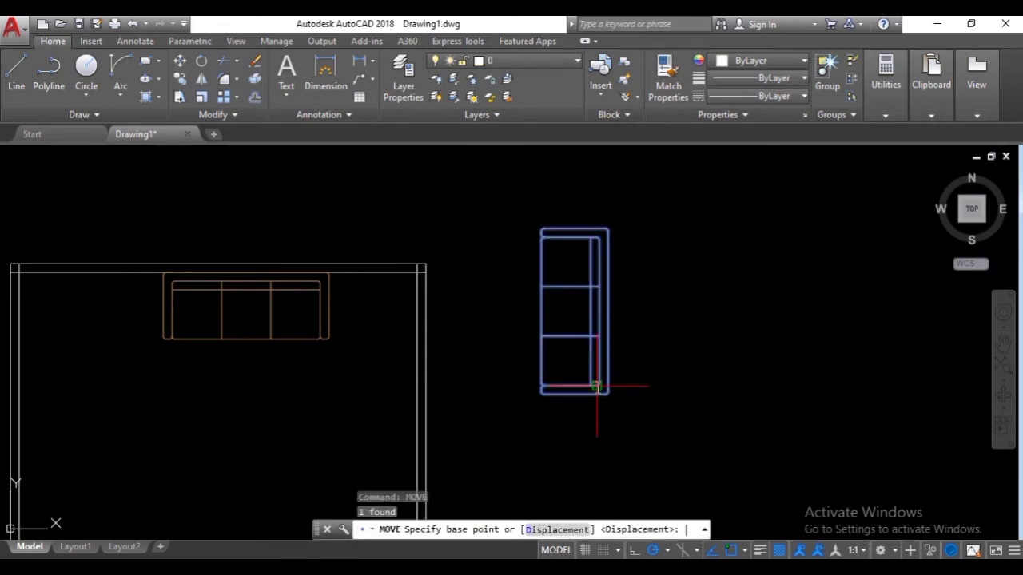
pyautogui.click(608, 312)
pyautogui.moveTo(403, 408); pyautogui.dragTo(475, 288, button='middle')
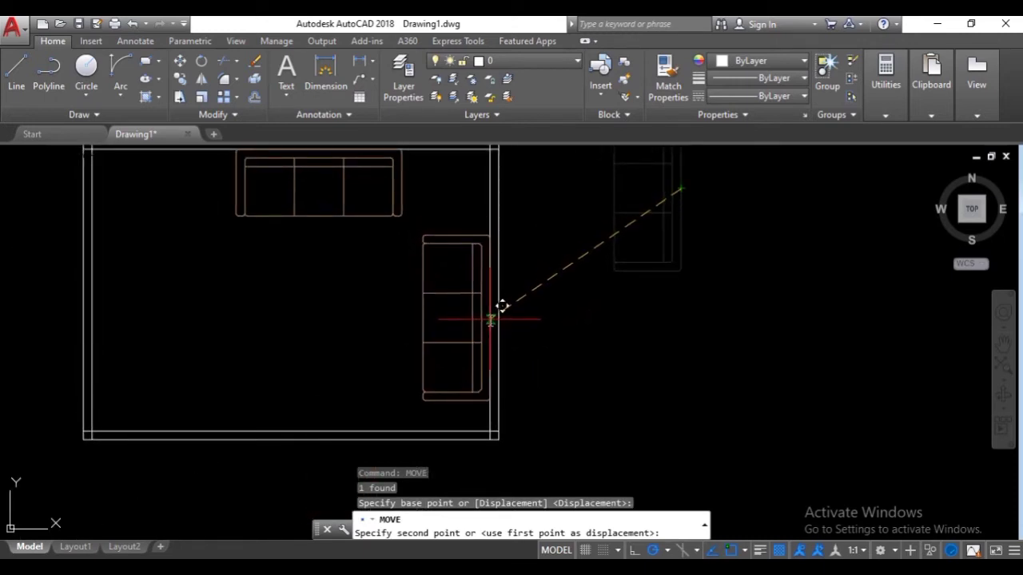
pyautogui.click(491, 320)
pyautogui.moveTo(531, 339); pyautogui.dragTo(643, 357, button='middle')
pyautogui.scroll(-2, 622, 354)
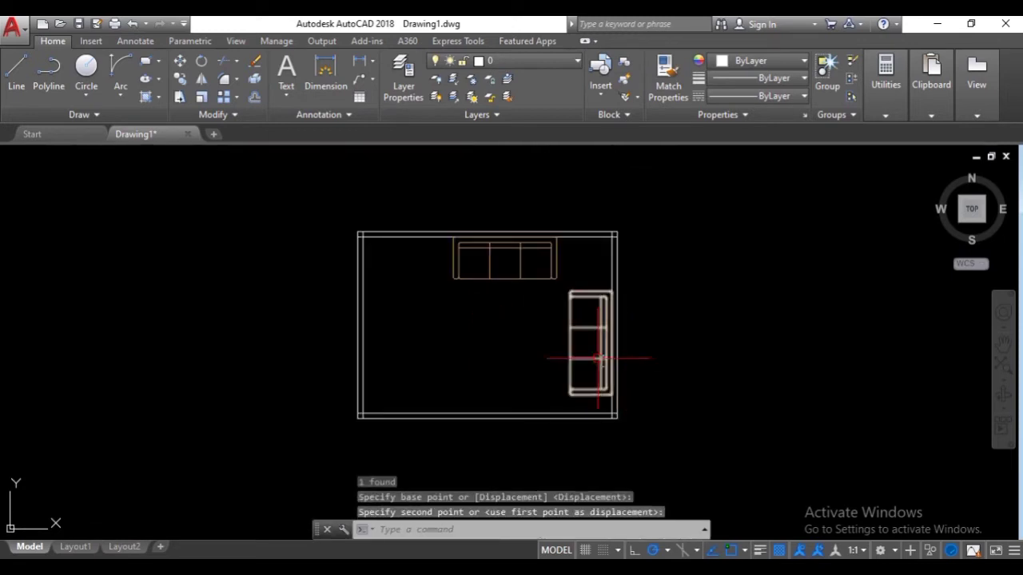
pyautogui.moveTo(576, 302); pyautogui.dragTo(679, 256, button='middle')
pyautogui.scroll(2, 723, 228)
pyautogui.moveTo(601, 282); pyautogui.dragTo(646, 286, button='middle')
pyautogui.scroll(2, 531, 269)
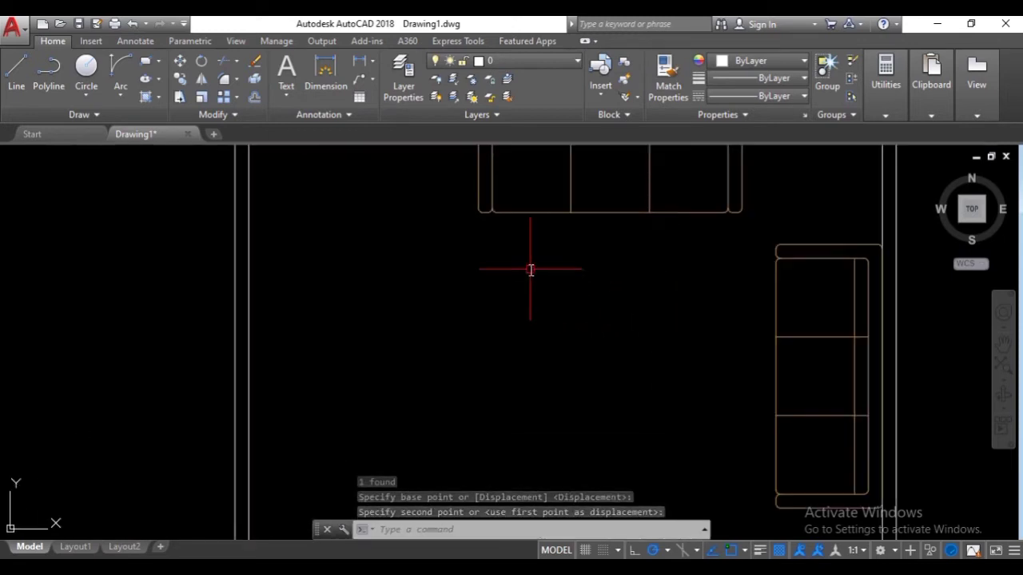
pyautogui.scroll(-4, 548, 269)
pyautogui.scroll(2, 566, 286)
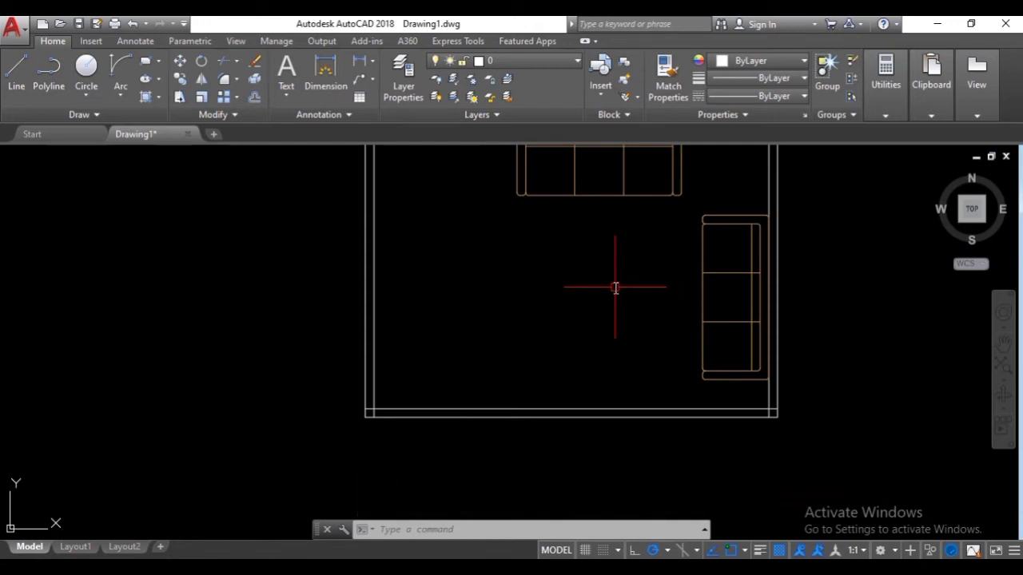
pyautogui.moveTo(615, 287); pyautogui.dragTo(568, 303, button='middle')
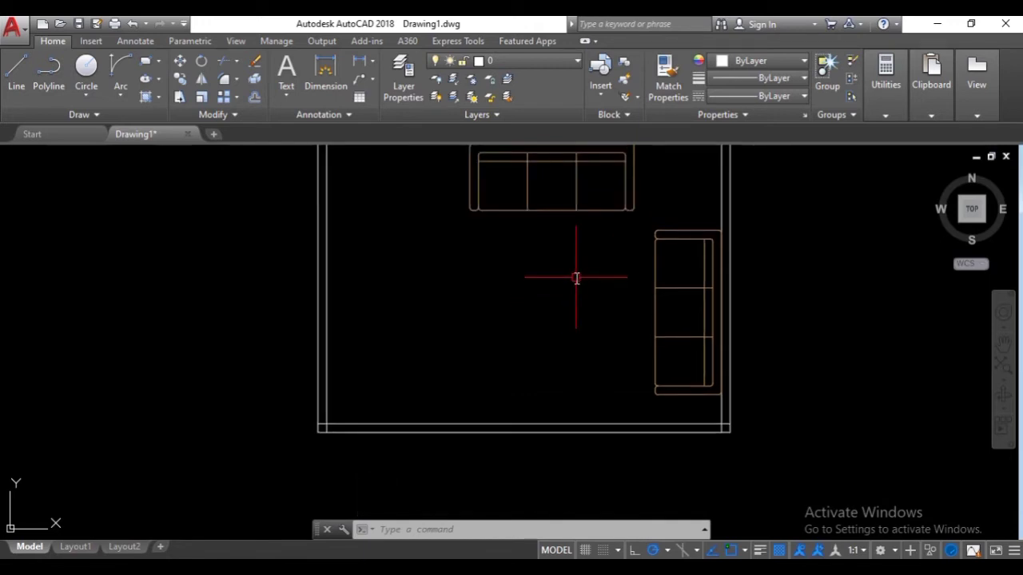
pyautogui.click(576, 200)
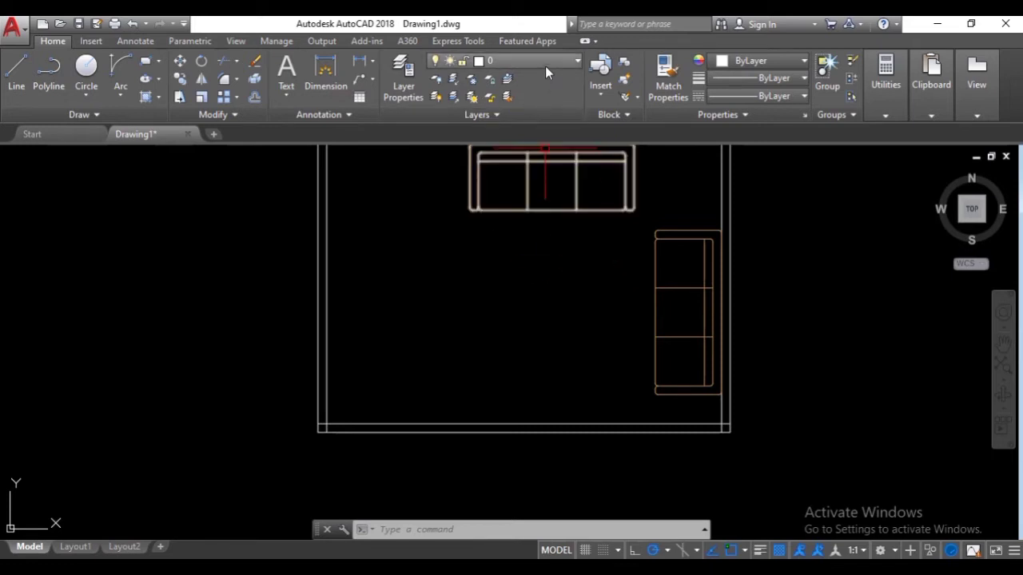
# - Make furnitur the current layer and draw a 60 by 120 upright rectangle with lines outside the room's right wall
pyautogui.click(545, 65)
pyautogui.click(508, 133)
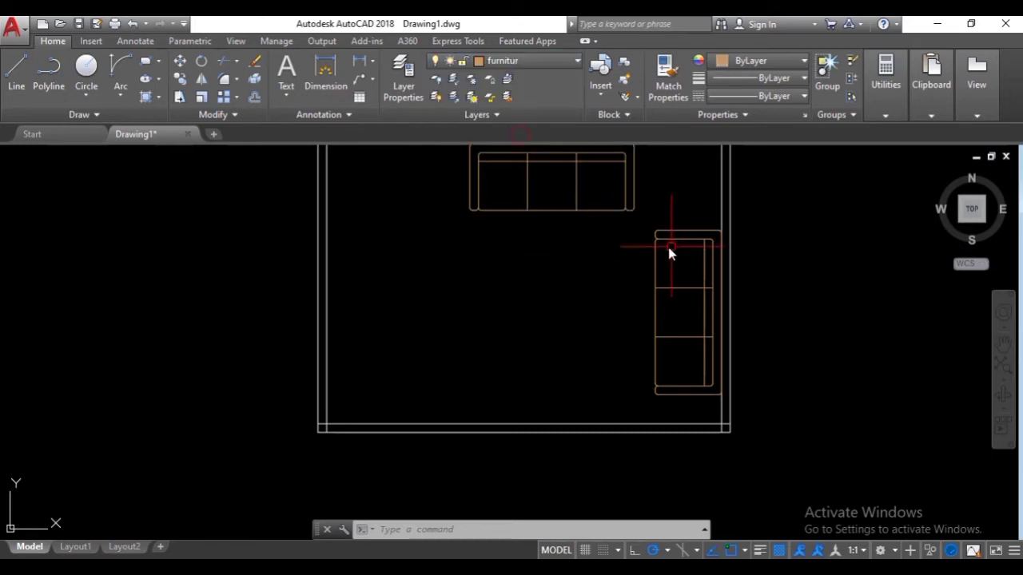
pyautogui.moveTo(668, 251)
pyautogui.mouseDown(button='middle')
pyautogui.moveTo(397, 319)
pyautogui.moveTo(398, 281)
pyautogui.mouseUp(button='middle')
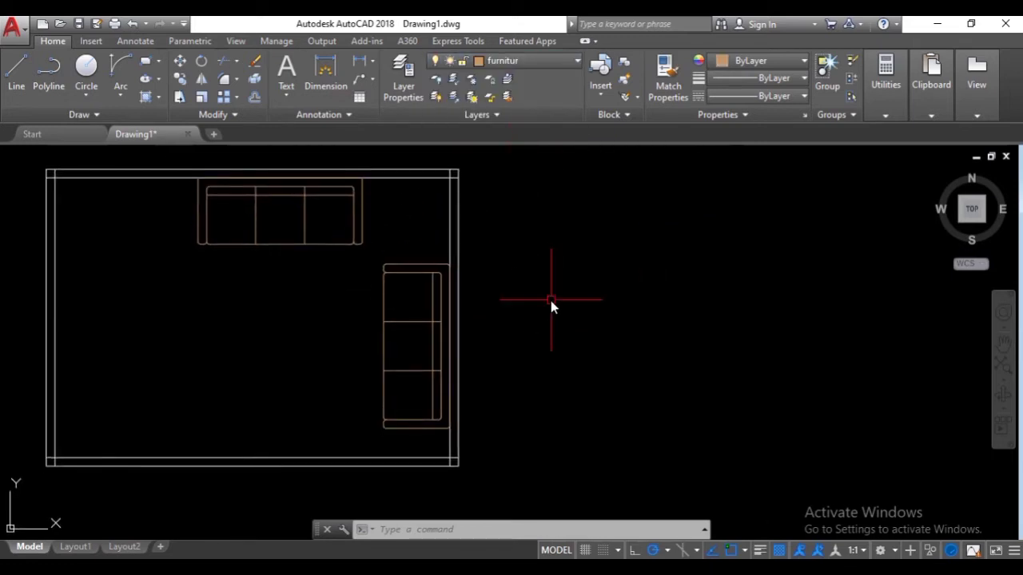
pyautogui.write('l')
pyautogui.press('Return')
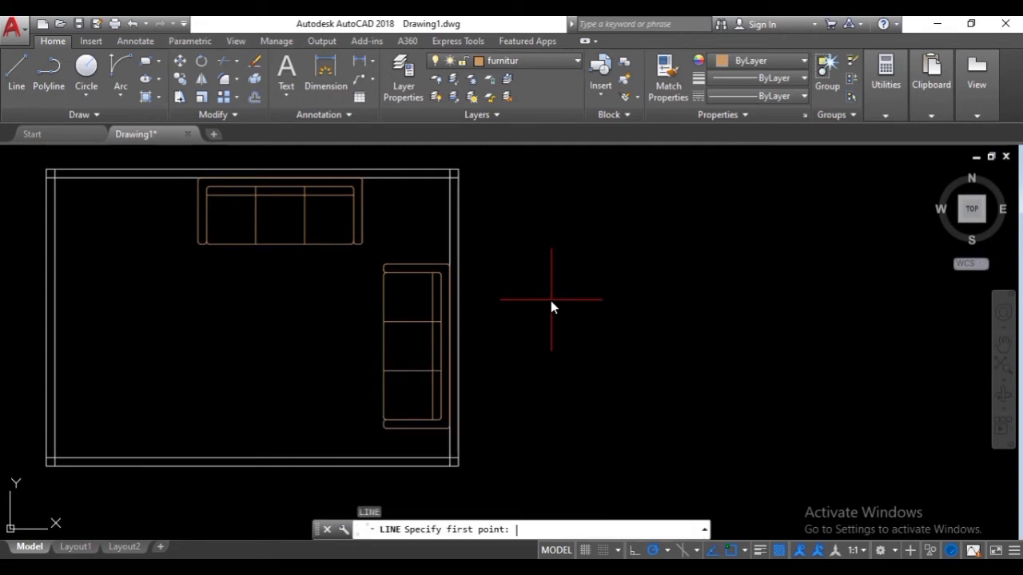
pyautogui.click(550, 297)
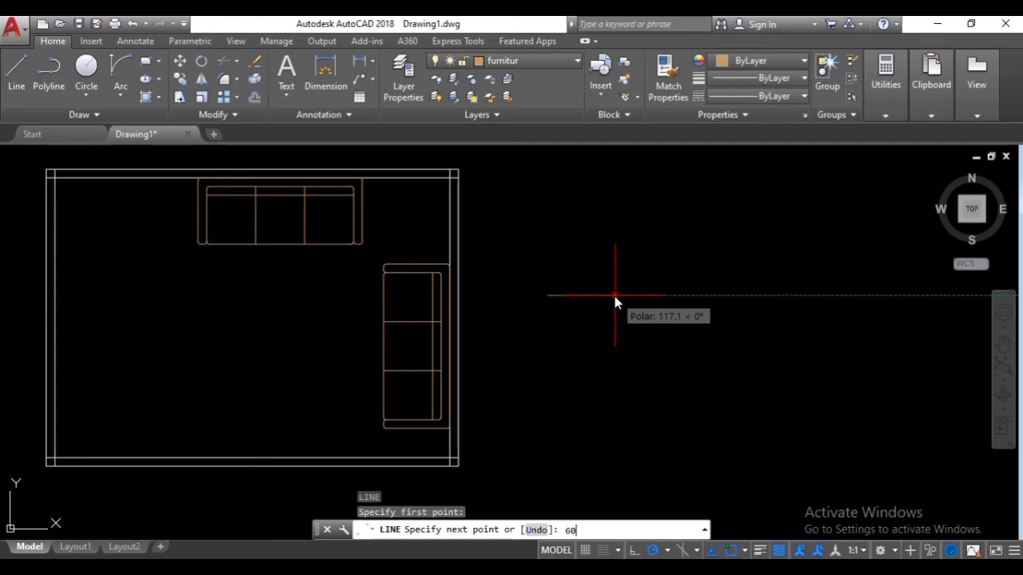
pyautogui.write('60')
pyautogui.press('Return')
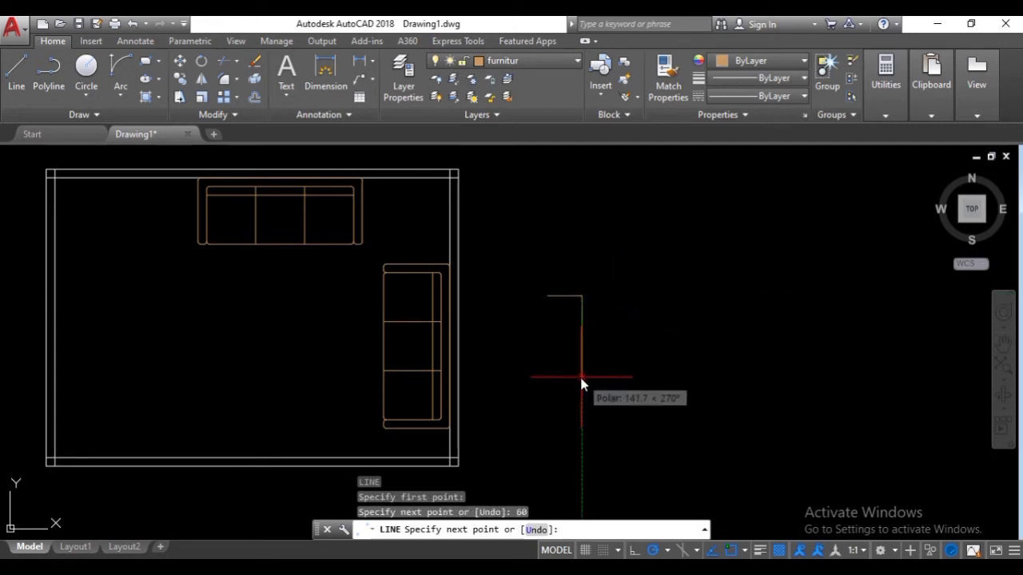
pyautogui.write('120')
pyautogui.press('Return')
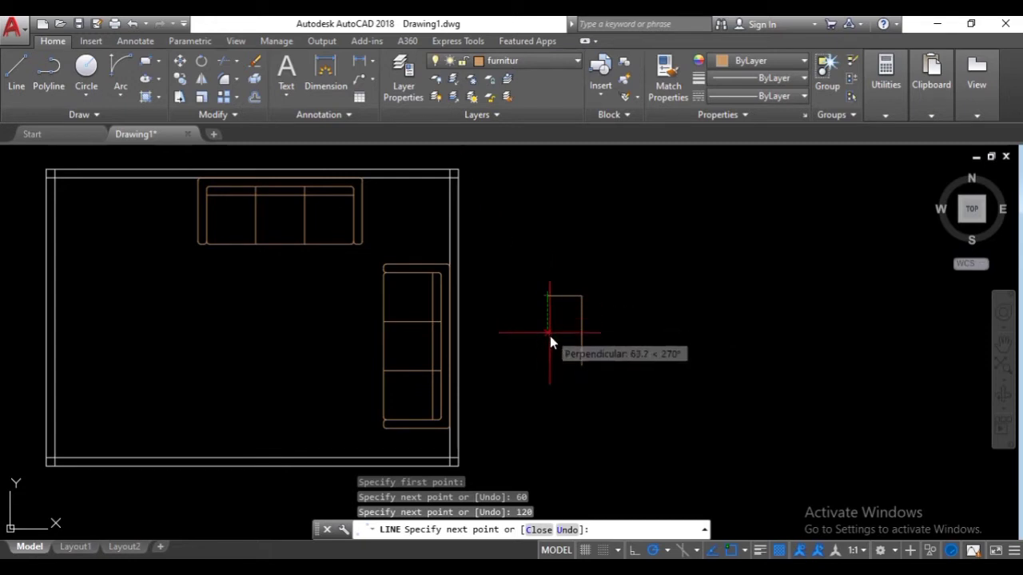
pyautogui.click(546, 297)
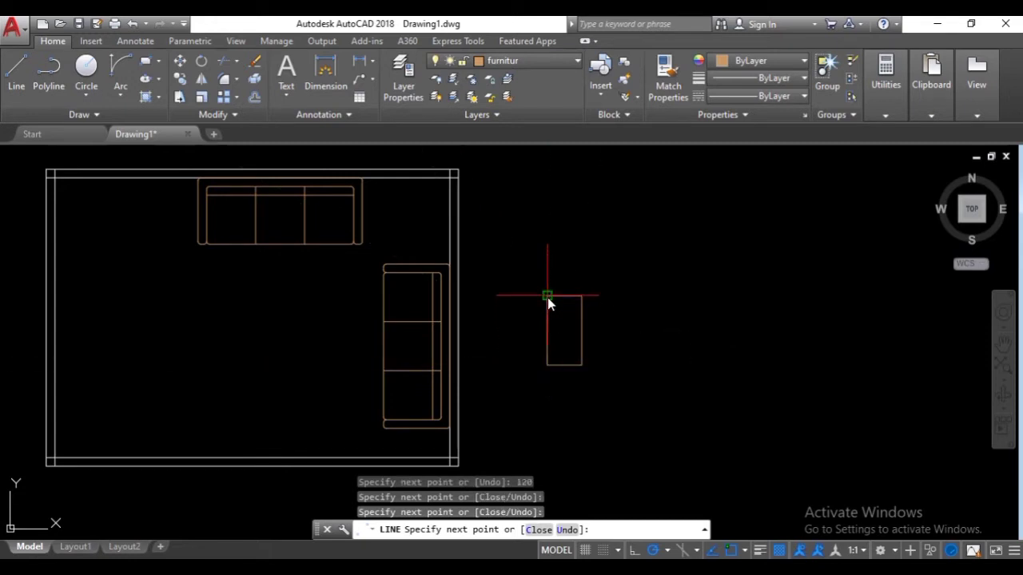
pyautogui.press('Return')
# - Join the four lines of the 60 by 120 rectangle into one polyline
pyautogui.click(587, 272)
pyautogui.click(534, 405)
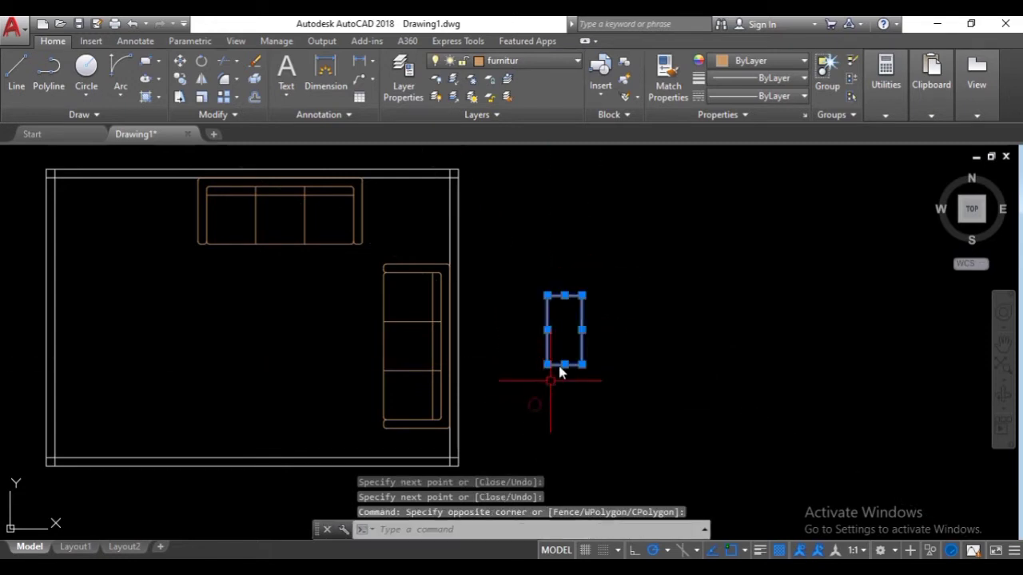
pyautogui.write('j')
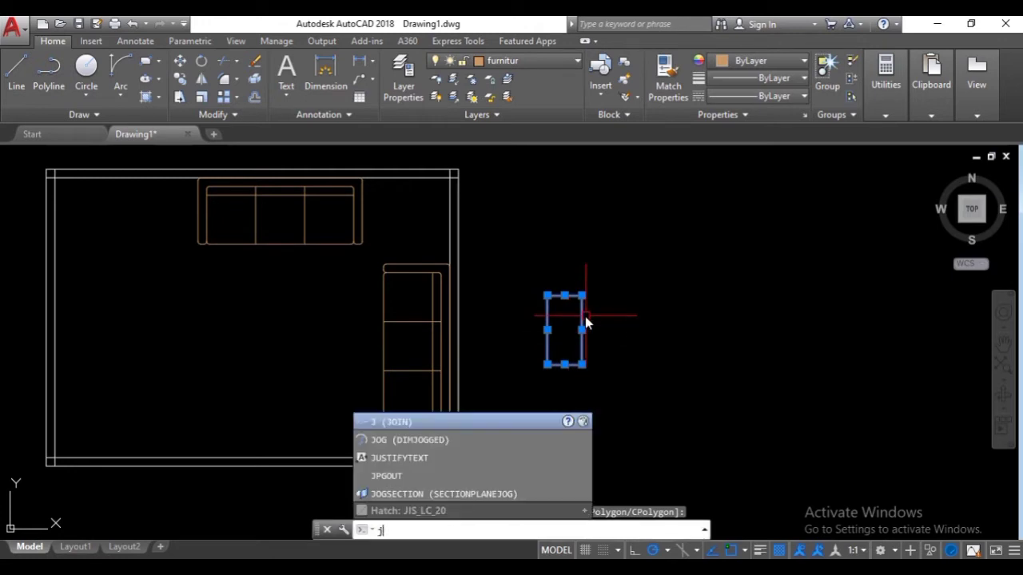
pyautogui.press('Return')
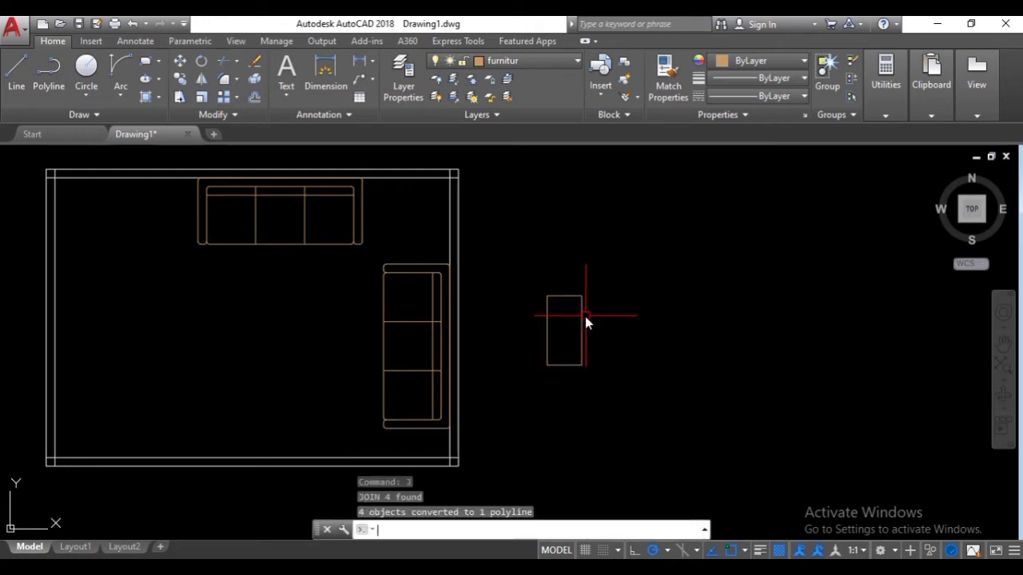
# - Move the rectangle into the room, placing it below the upper sofa and left of the side sofa
pyautogui.click(582, 331)
pyautogui.scroll(2, 570, 276)
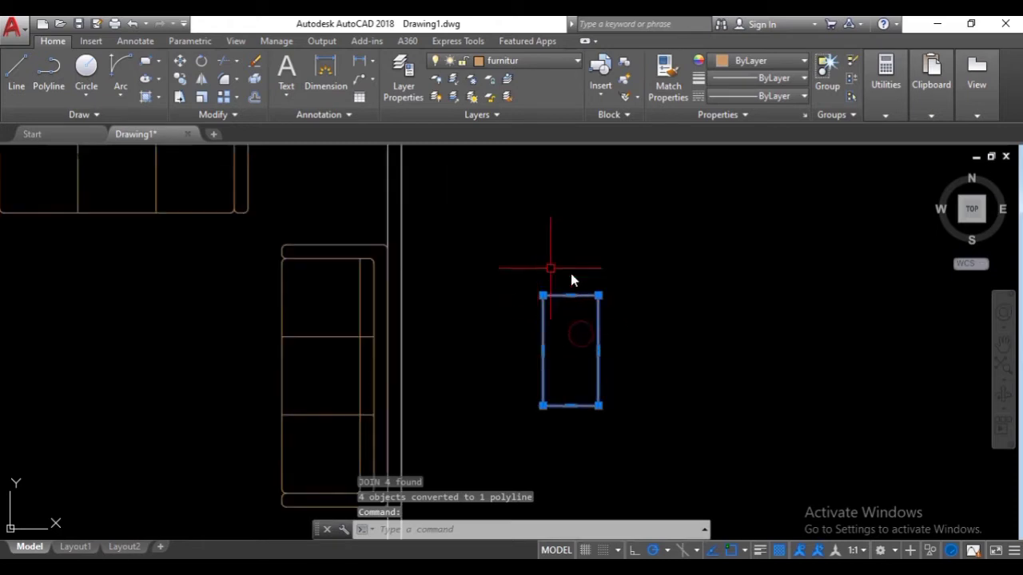
pyautogui.scroll(-2, 588, 356)
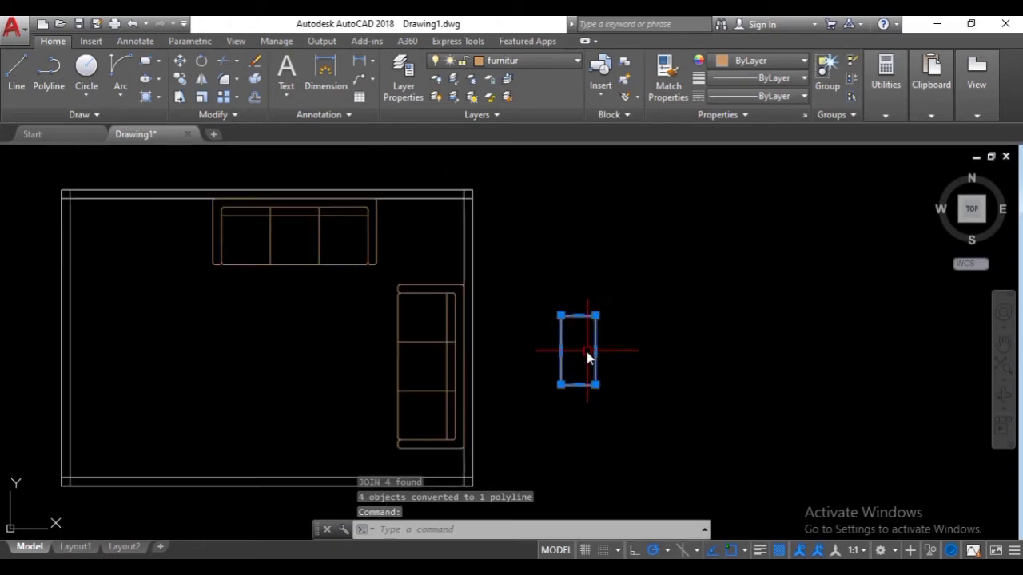
pyautogui.write('MOVE')
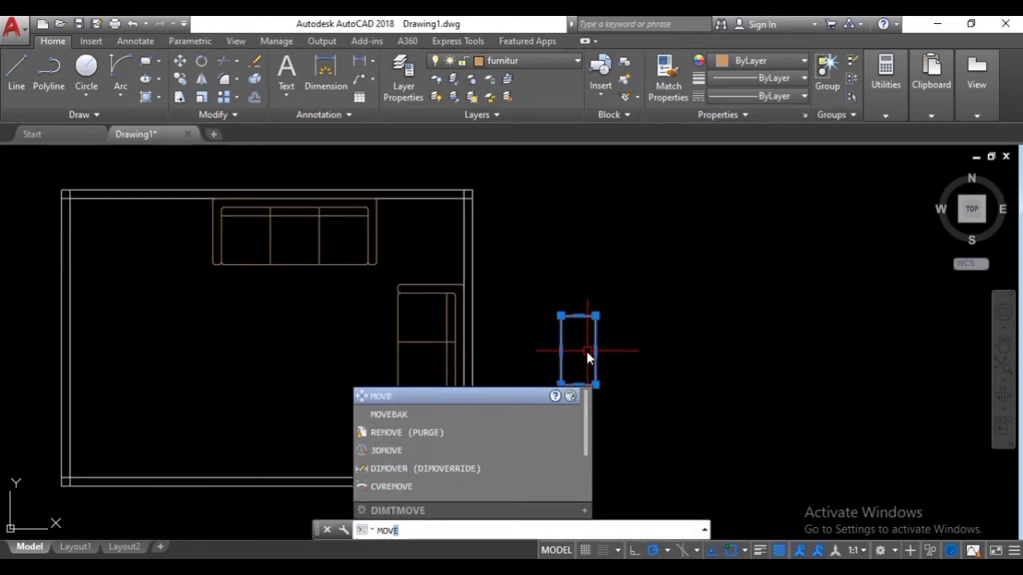
pyautogui.press('Return')
pyautogui.click(583, 352)
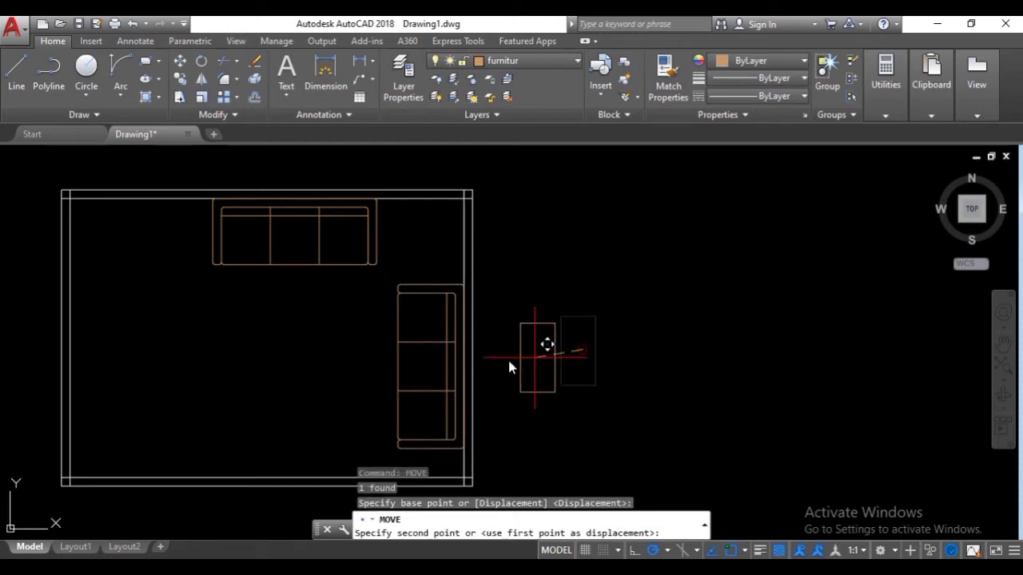
pyautogui.moveTo(313, 364); pyautogui.dragTo(445, 326, button='middle')
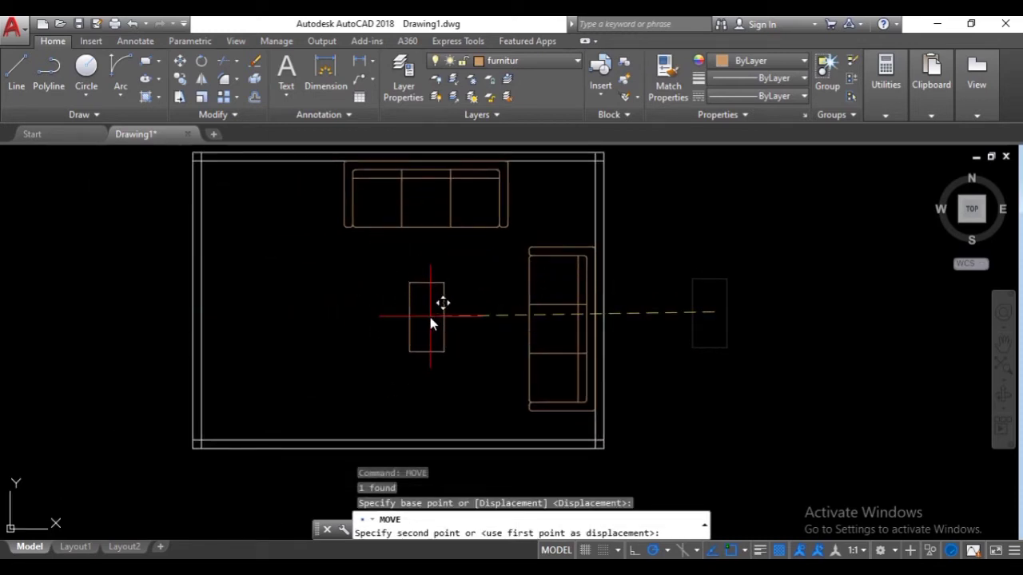
pyautogui.click(430, 316)
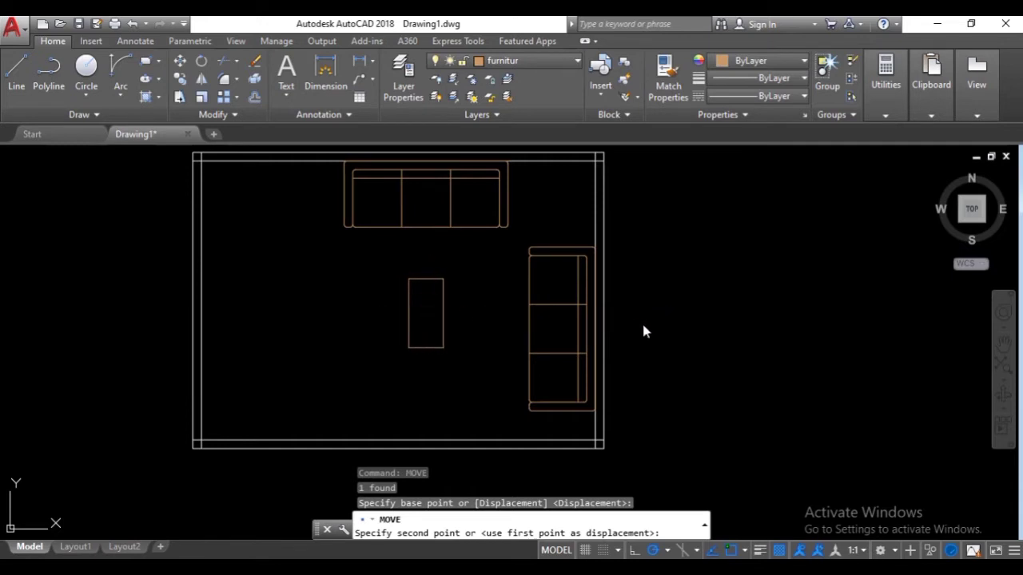
pyautogui.moveTo(644, 331); pyautogui.dragTo(696, 357, button='middle')
pyautogui.scroll(-4, 635, 322)
pyautogui.scroll(4, 625, 317)
pyautogui.moveTo(585, 281); pyautogui.dragTo(505, 266, button='middle')
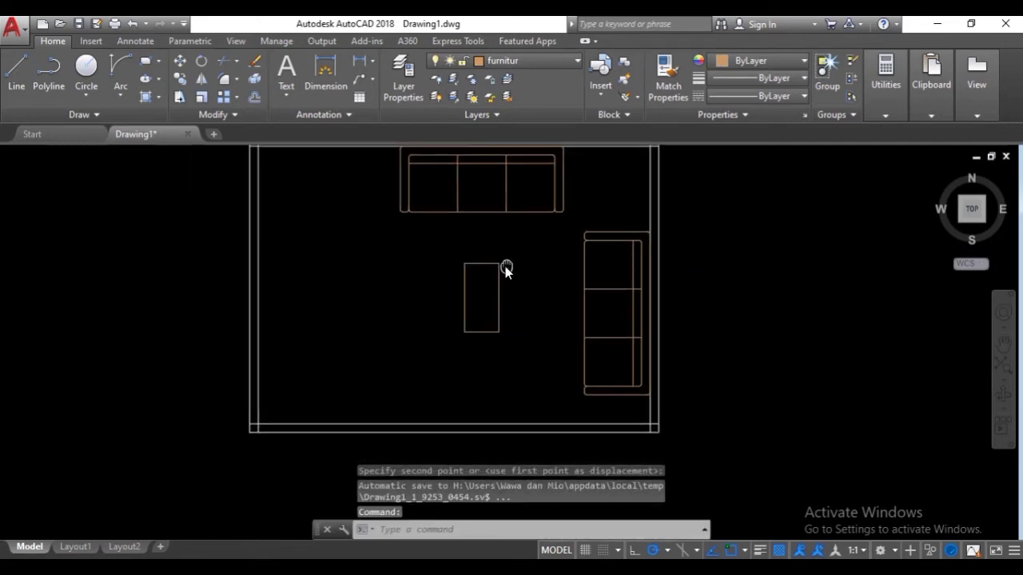
pyautogui.moveTo(382, 281); pyautogui.dragTo(388, 280, button='middle')
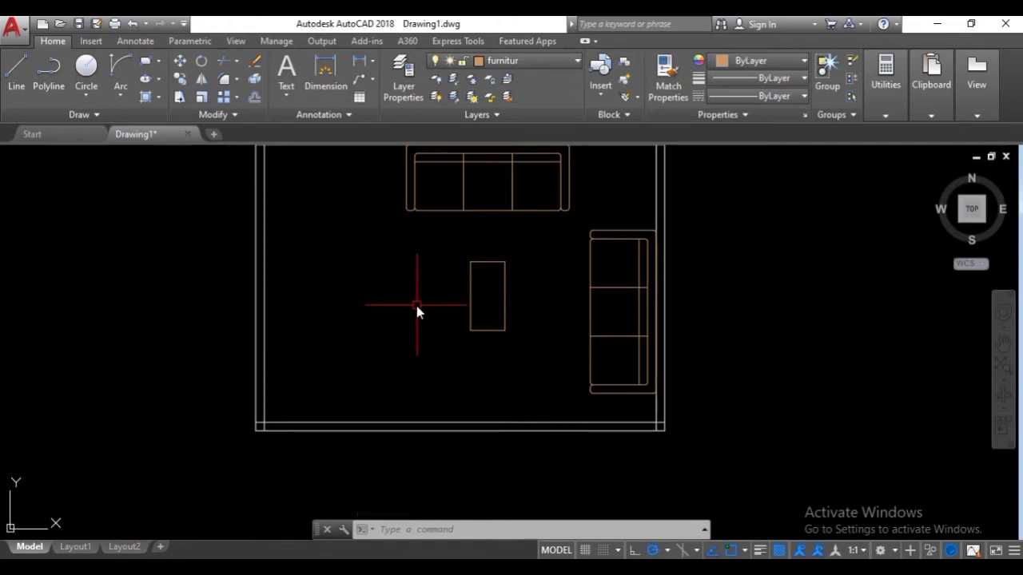
# - Draw a closed 60 by 60 square with lines outside the room's right wall
pyautogui.moveTo(698, 343); pyautogui.dragTo(593, 363, button='middle')
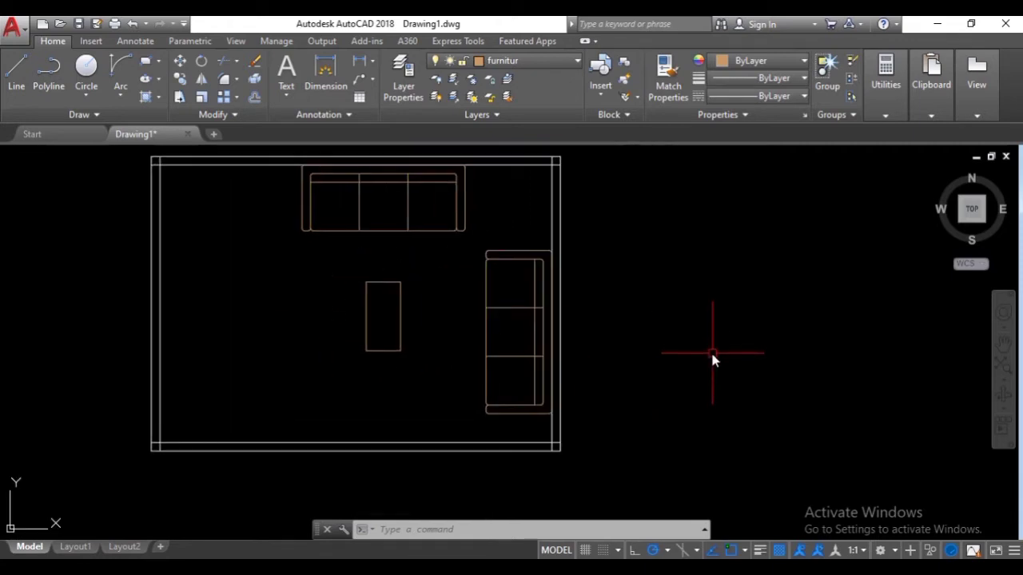
pyautogui.write('L')
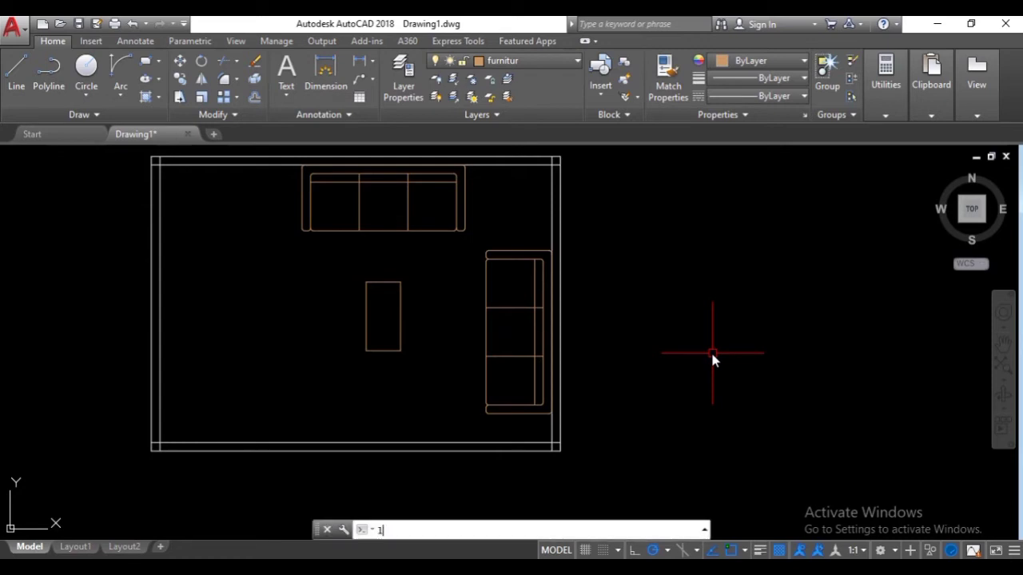
pyautogui.press('Return')
pyautogui.click(662, 344)
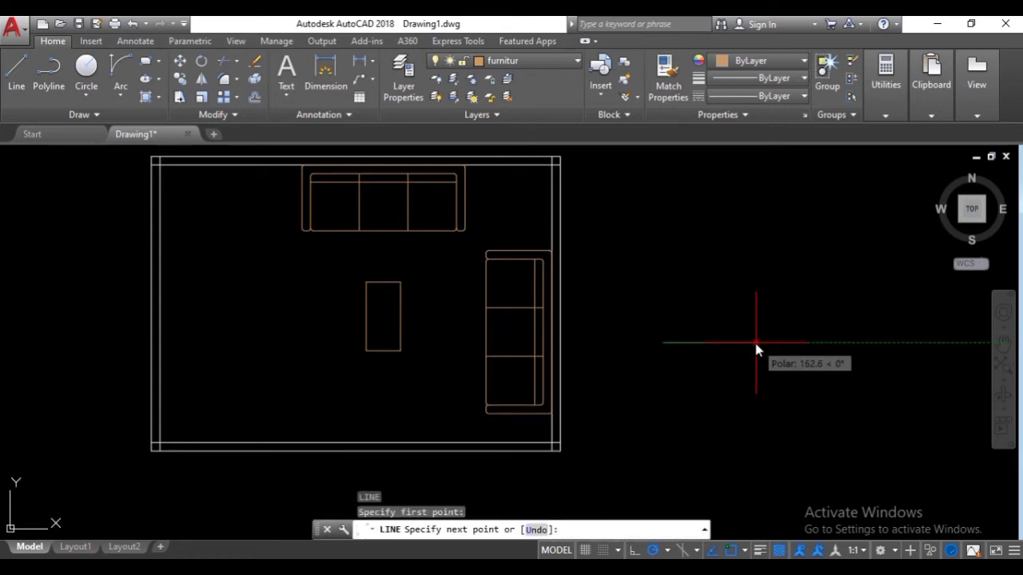
pyautogui.write('60')
pyautogui.press('Return')
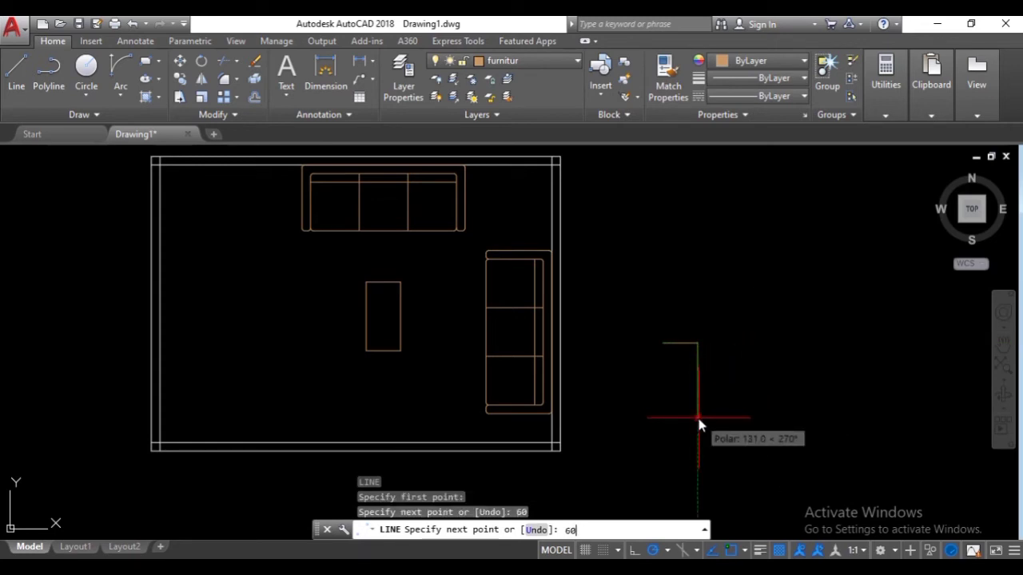
pyautogui.write('60')
pyautogui.press('Return')
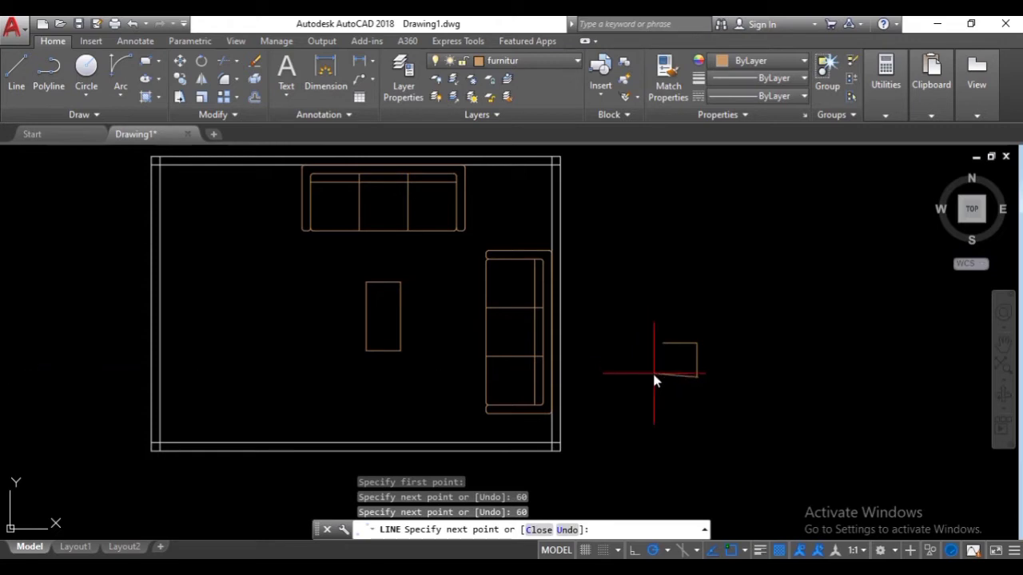
pyautogui.write('60')
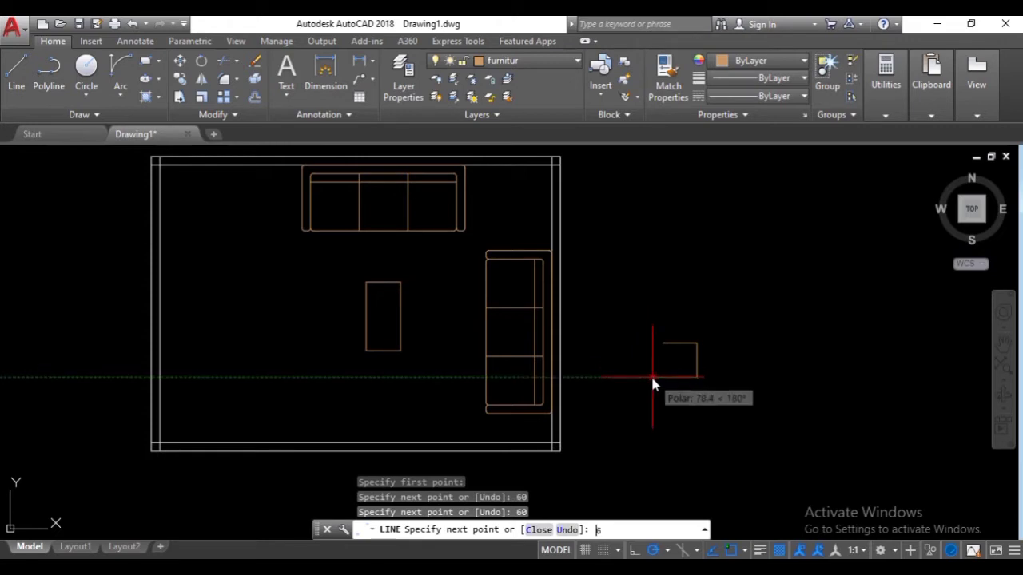
pyautogui.press('Return')
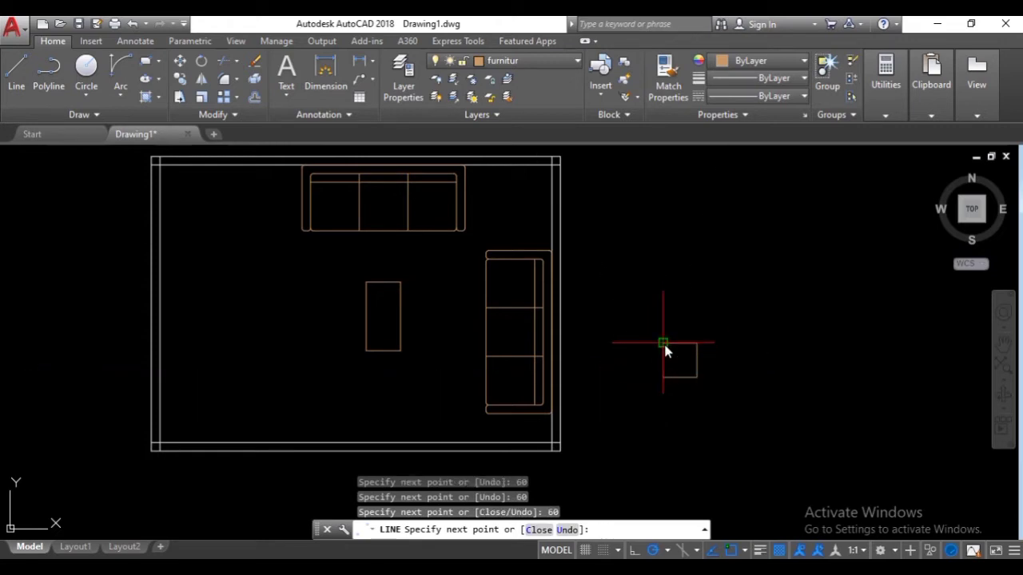
pyautogui.click(663, 345)
pyautogui.press('Return')
# - Join the four lines of the 60 by 60 square into one polyline
pyautogui.click(748, 411)
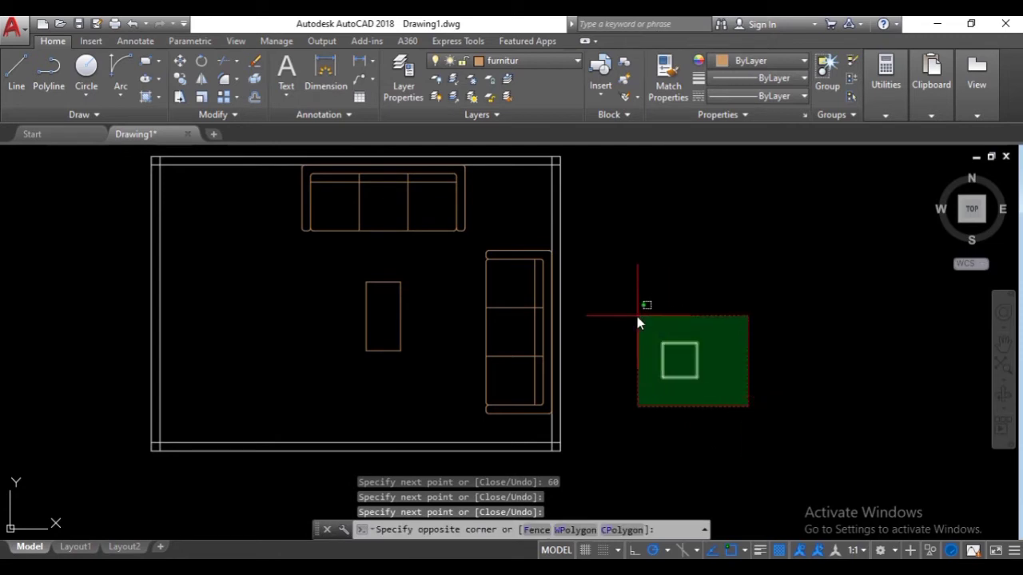
pyautogui.click(636, 312)
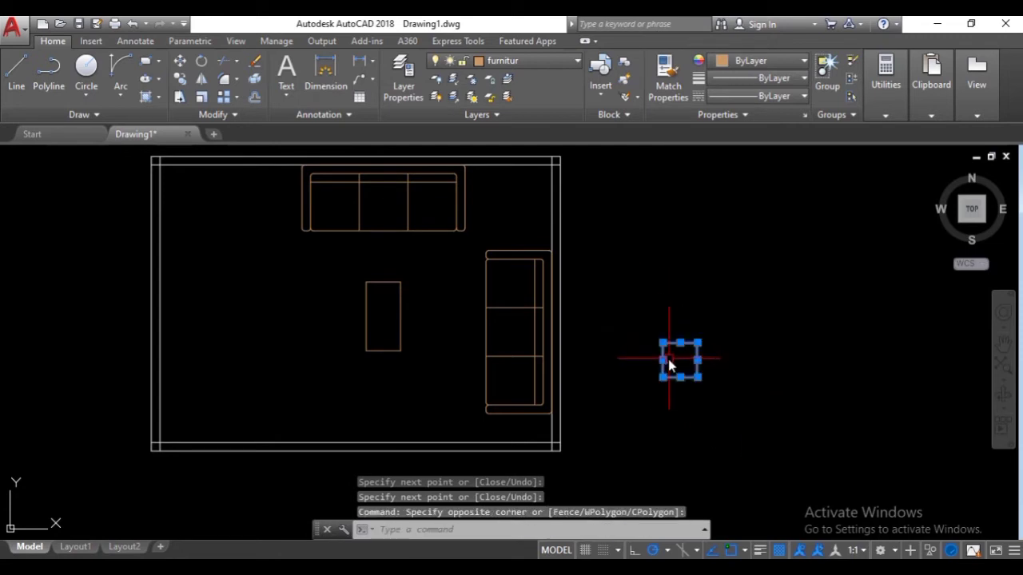
pyautogui.write('j')
pyautogui.press('Return')
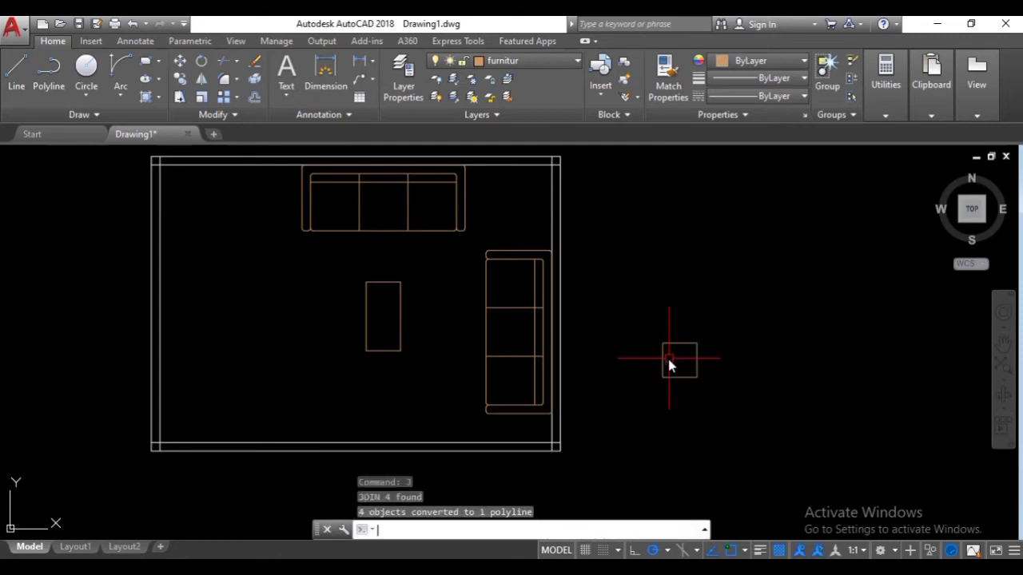
# - Move the square into the room, placing it just left of the upright rectangle
pyautogui.click(683, 379)
pyautogui.click(689, 373)
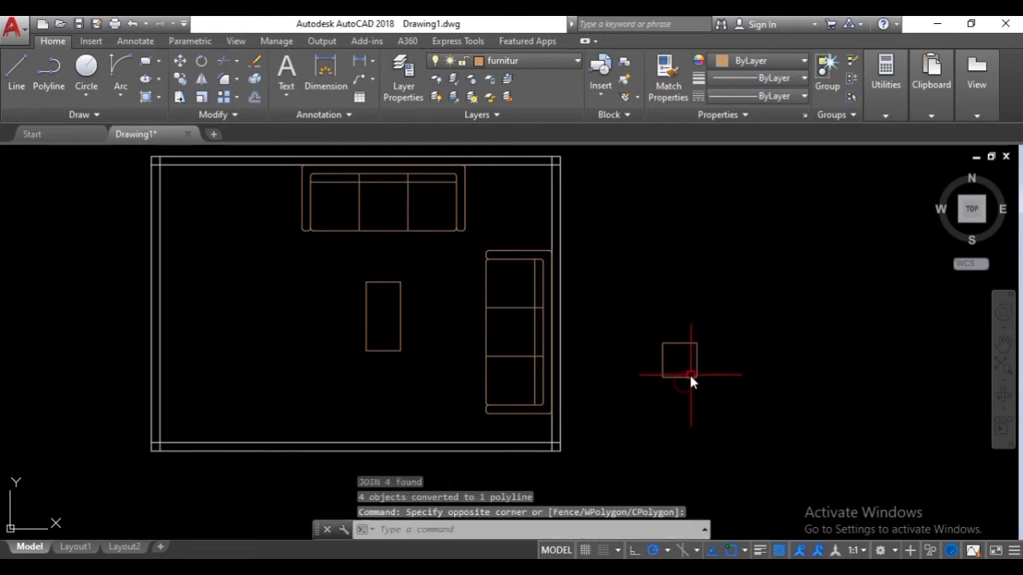
pyautogui.write('mov')
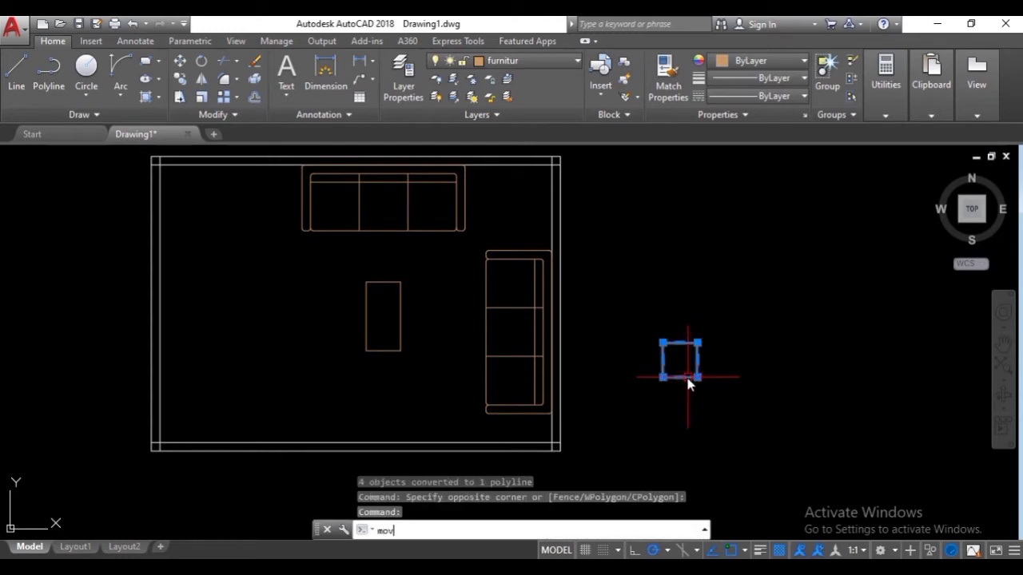
pyautogui.press('Return')
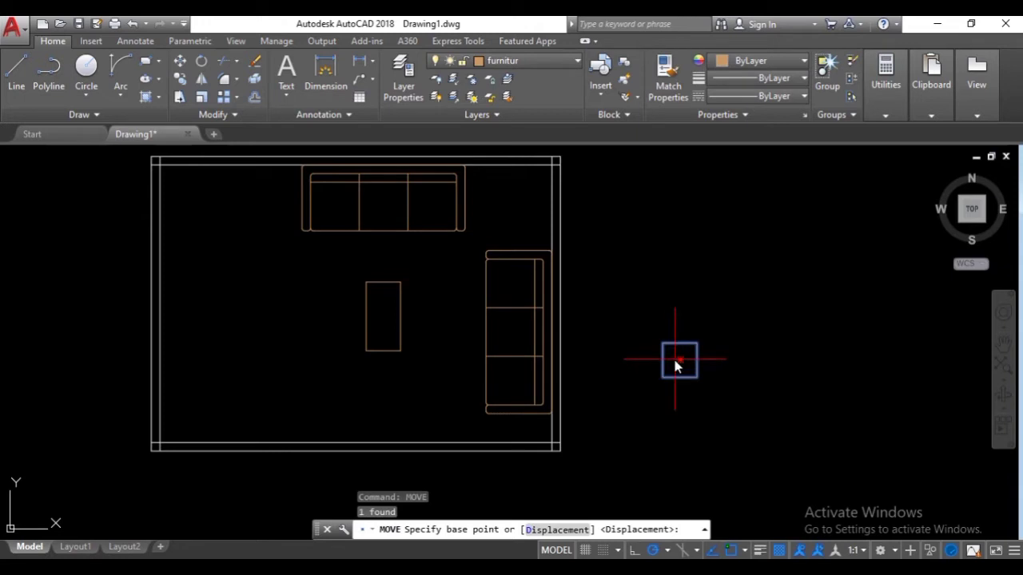
pyautogui.click(679, 362)
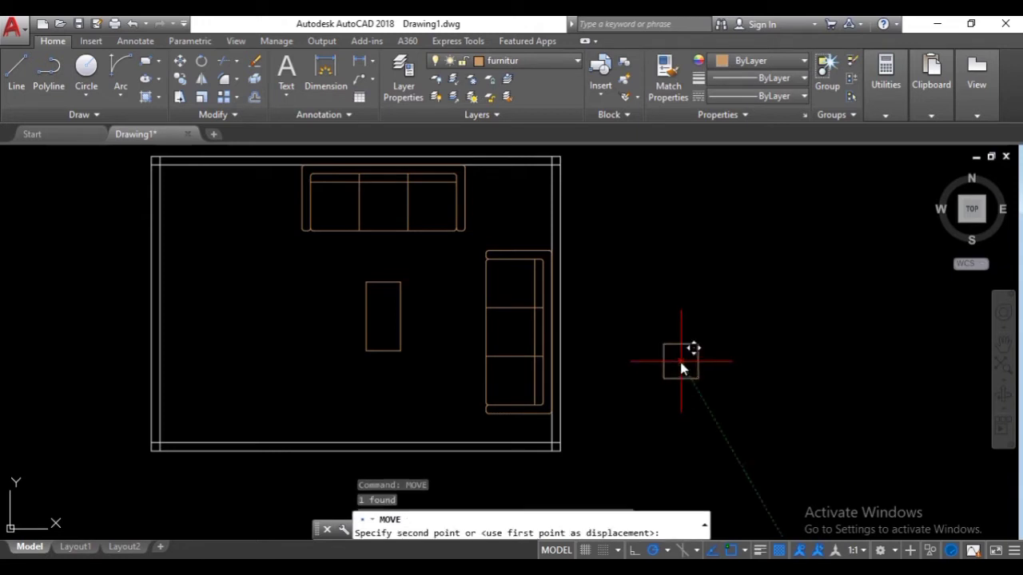
pyautogui.click(297, 310)
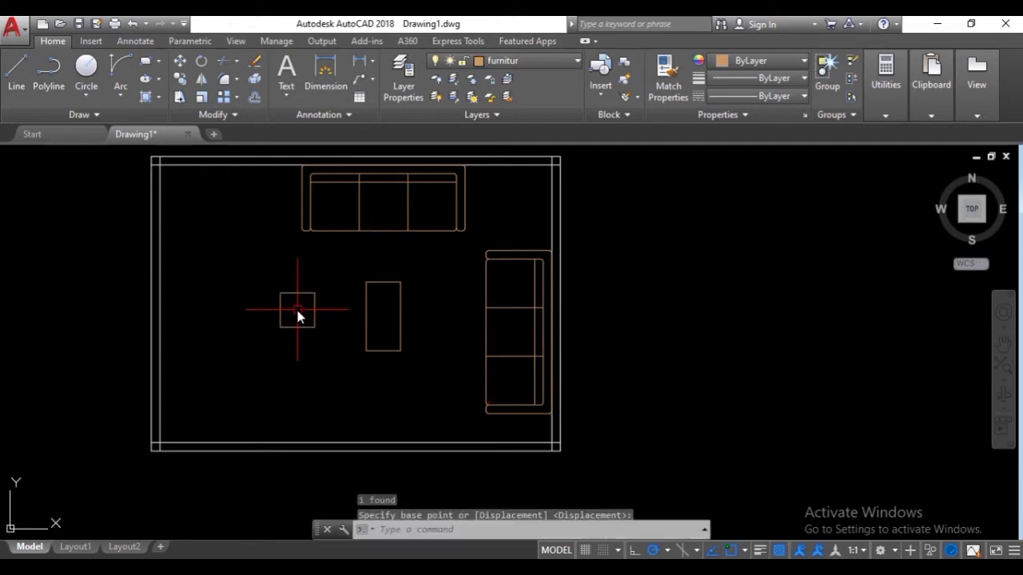
pyautogui.click(296, 326)
pyautogui.moveTo(296, 327)
pyautogui.click(331, 383)
pyautogui.write('oint of arc segment: o')
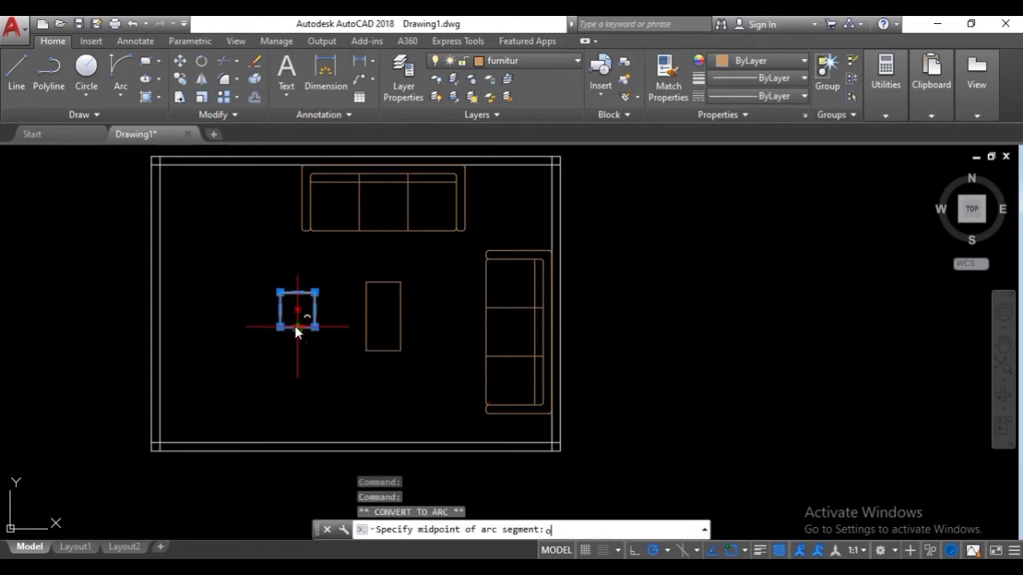
pyautogui.write('p')
pyautogui.press('Return')
pyautogui.press('Escape')
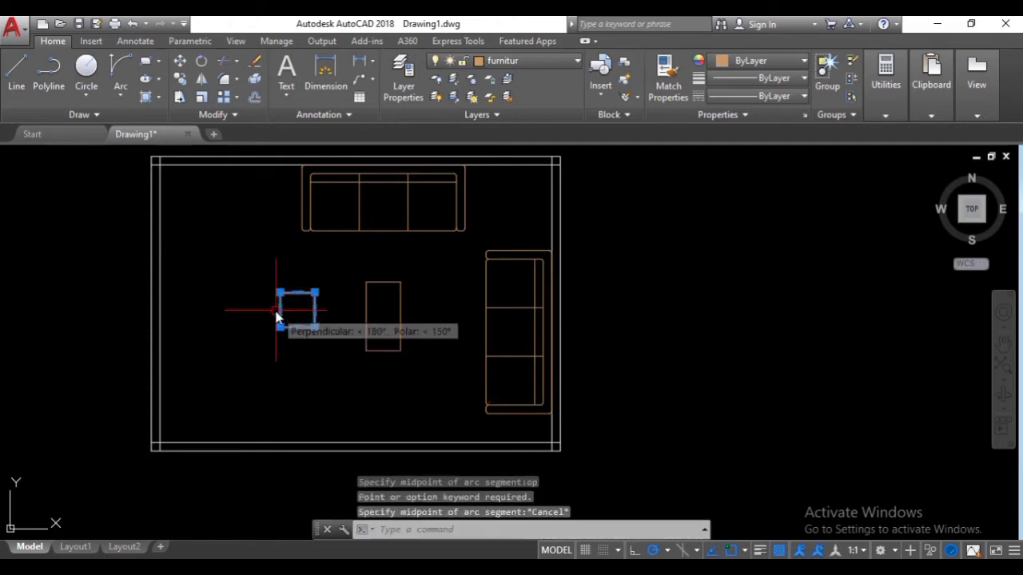
# - Copy the 60 by 60 square straight down, leaving a small gap below the original
pyautogui.write('cop')
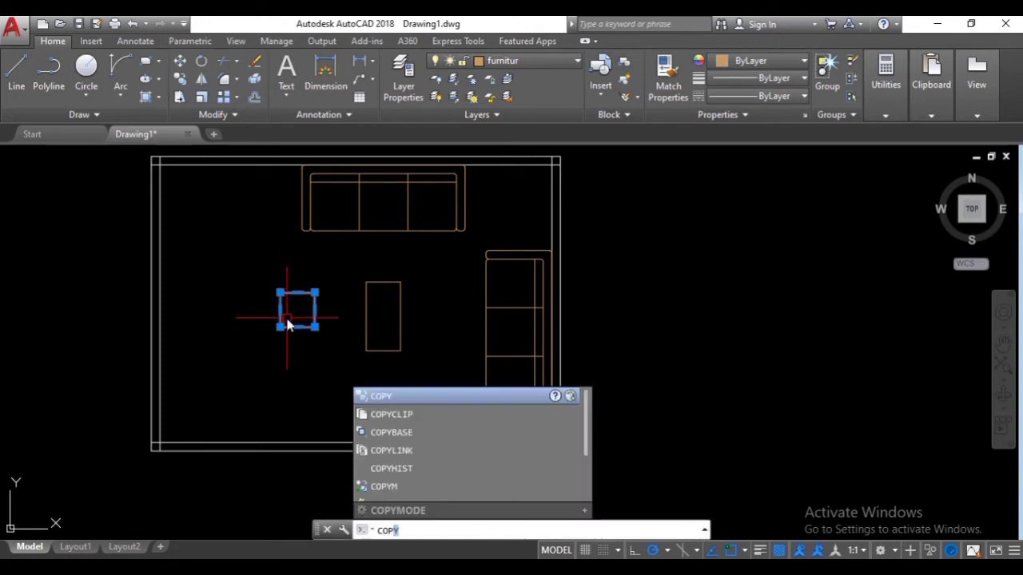
pyautogui.press('Return')
pyautogui.click(298, 315)
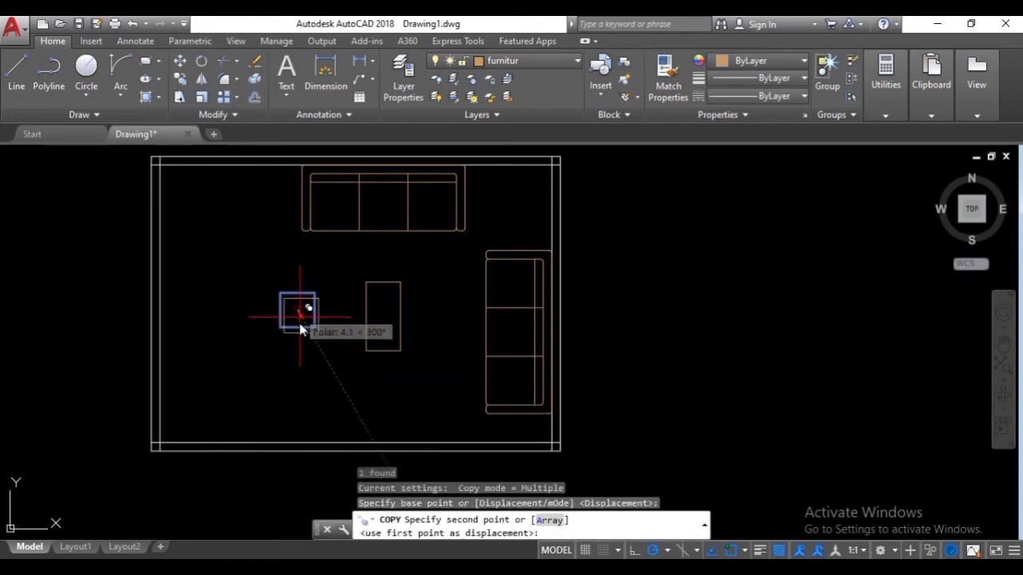
pyautogui.click(297, 366)
pyautogui.press('Escape')
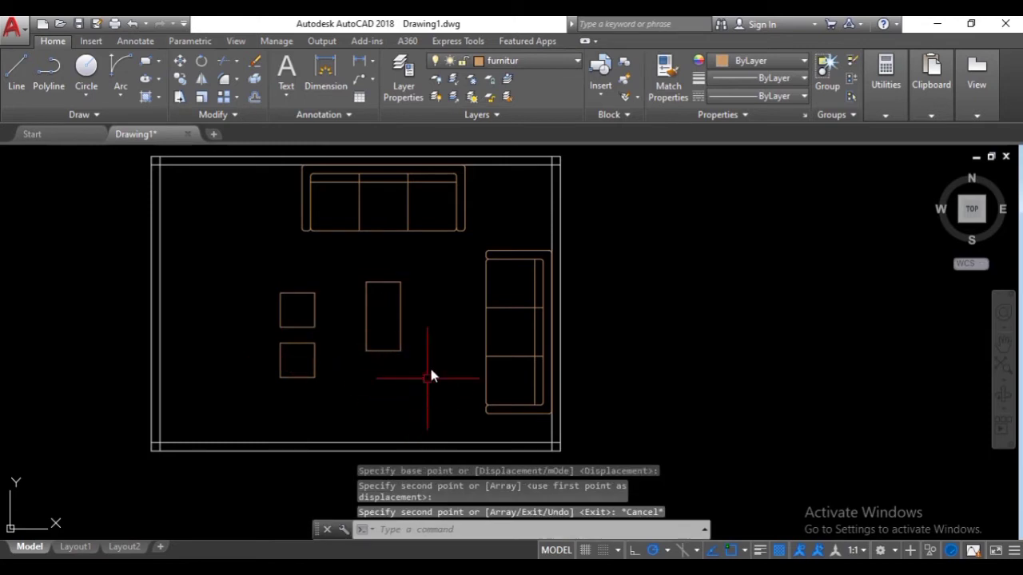
# - Move both small squares straight up together so they sit level with the upright rectangle beside them
pyautogui.moveTo(419, 343); pyautogui.dragTo(495, 359, button='middle')
pyautogui.click(422, 426)
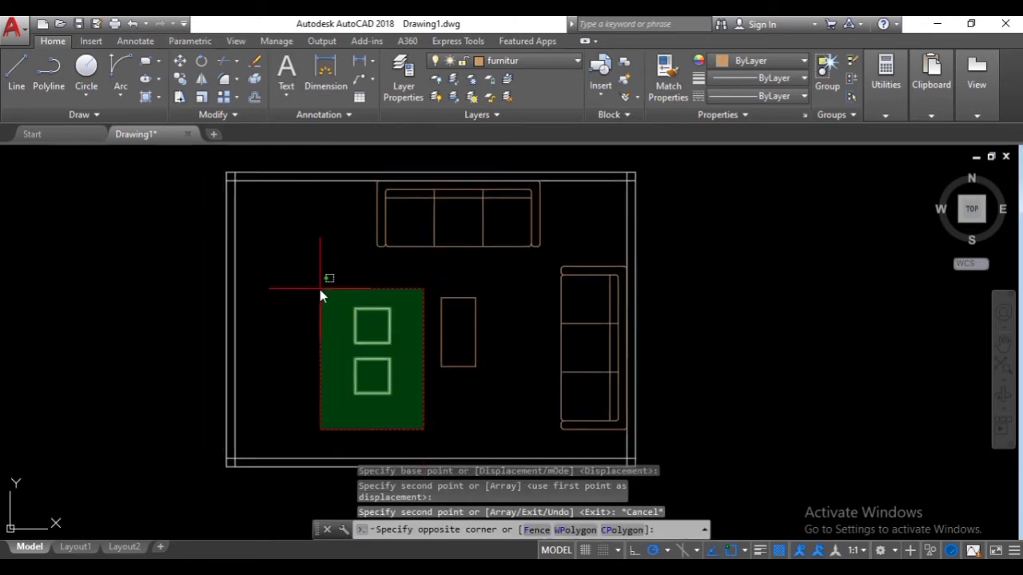
pyautogui.click(319, 290)
pyautogui.moveTo(373, 344)
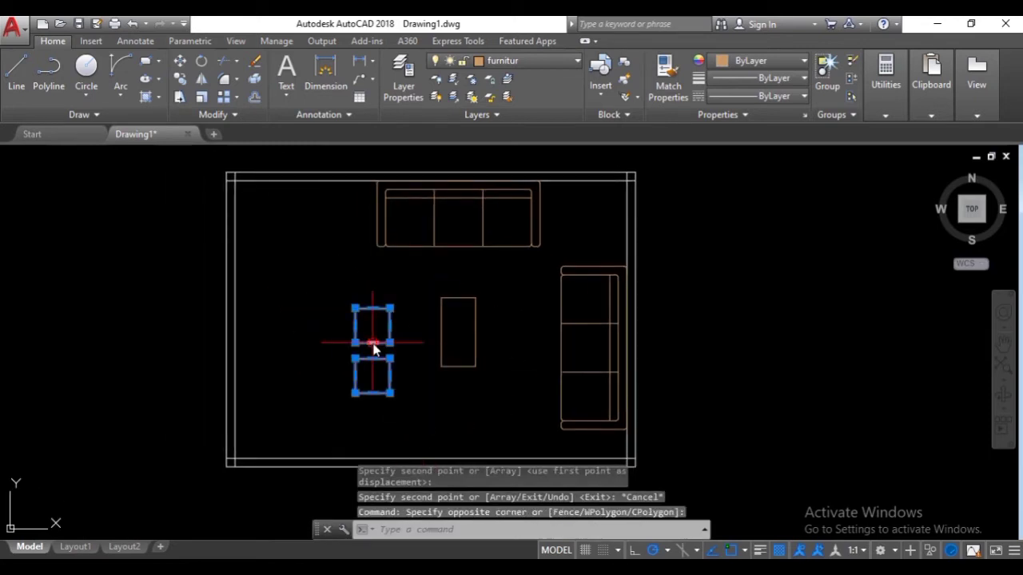
pyautogui.write('move')
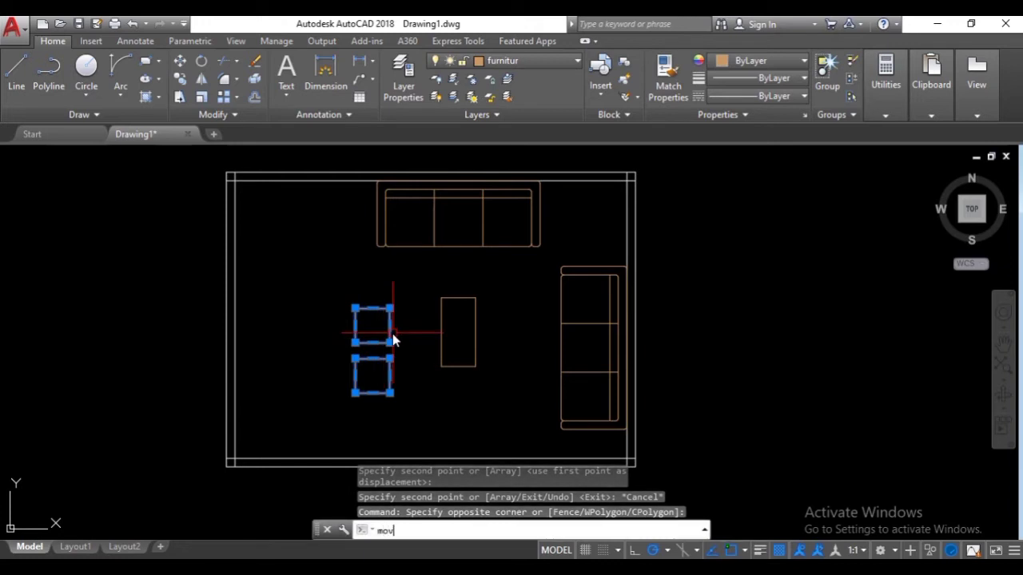
pyautogui.press('Return')
pyautogui.click(379, 344)
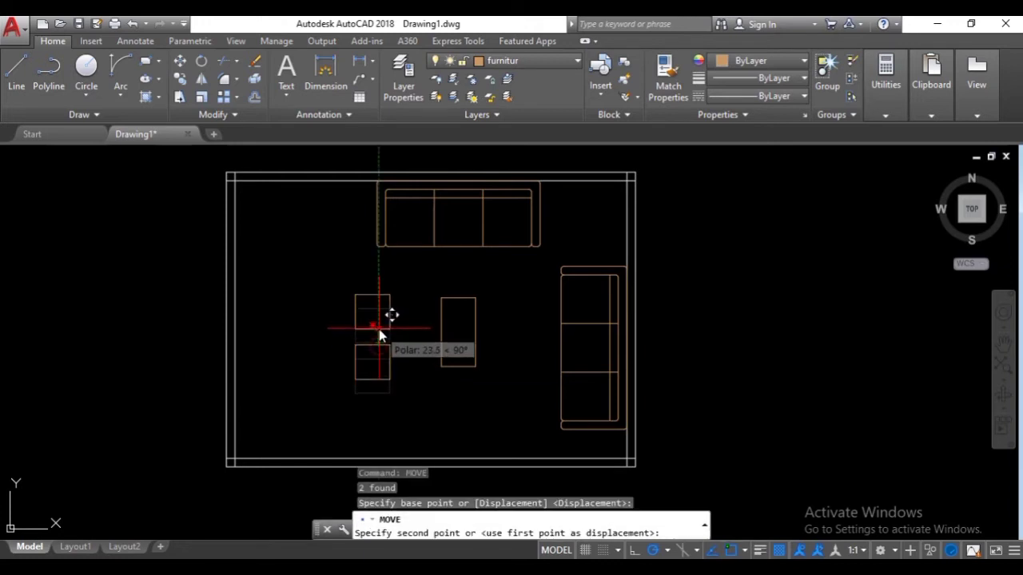
pyautogui.click(381, 320)
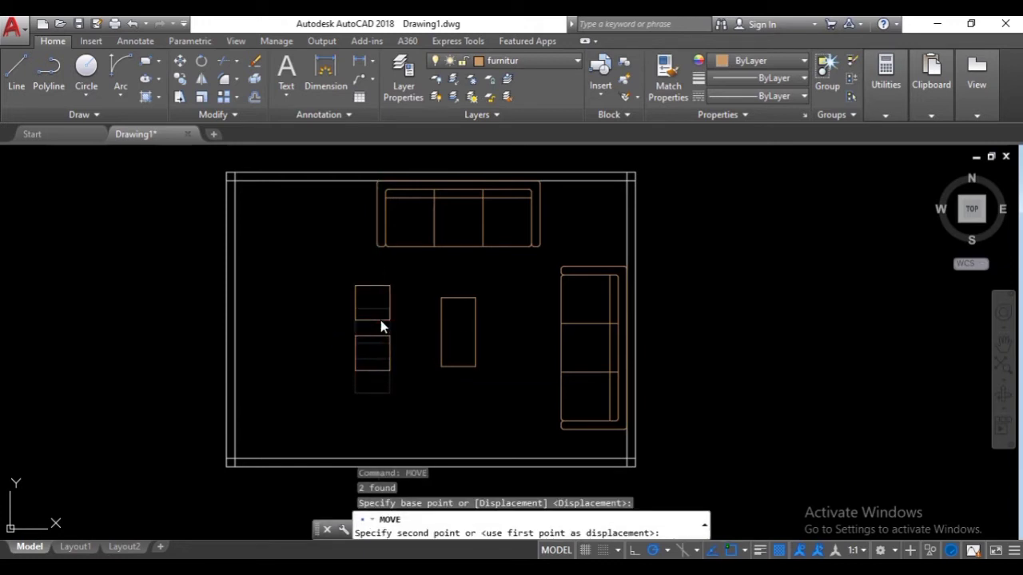
pyautogui.scroll(-4, 487, 296)
pyautogui.scroll(4, 468, 302)
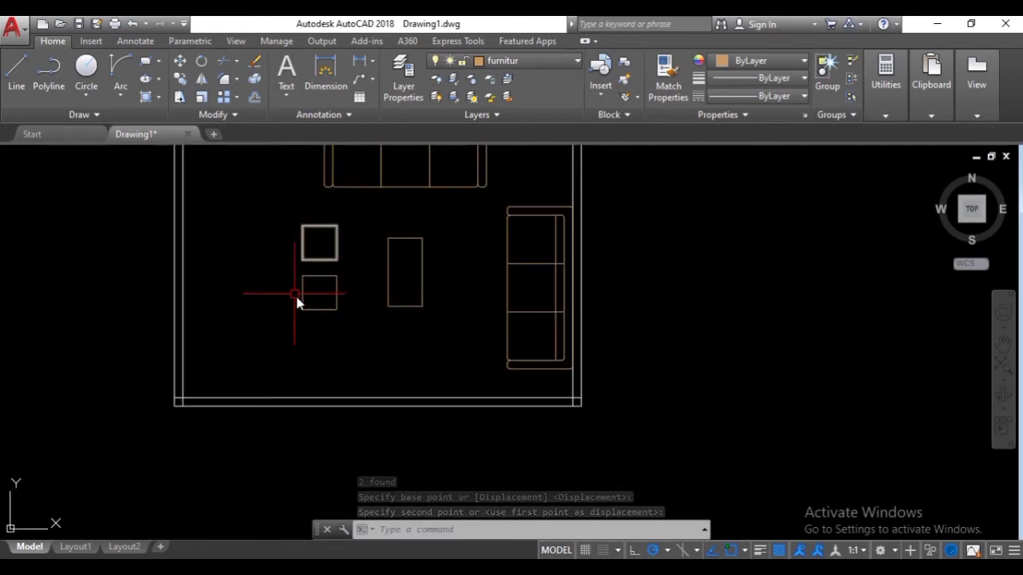
pyautogui.moveTo(400, 311); pyautogui.dragTo(416, 360, button='middle')
pyautogui.moveTo(465, 386); pyautogui.dragTo(523, 408, button='middle')
pyautogui.scroll(-2, 536, 279)
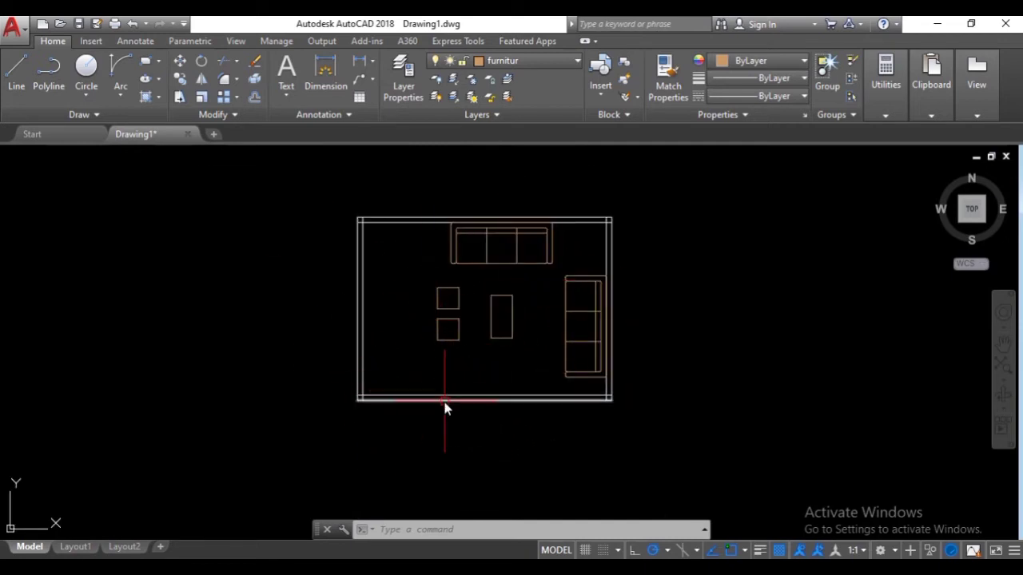
pyautogui.moveTo(502, 318); pyautogui.dragTo(475, 291, button='middle')
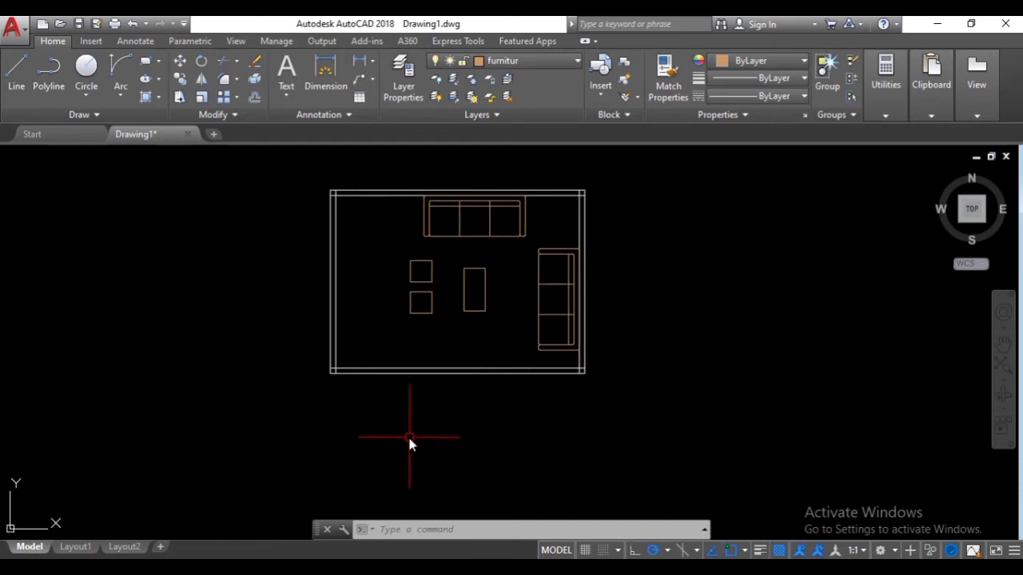
# - On the dinding penuh layer, draw a short line across the bottom wall's thickness at the room's lower-left inner corner
pyautogui.scroll(2, 409, 414)
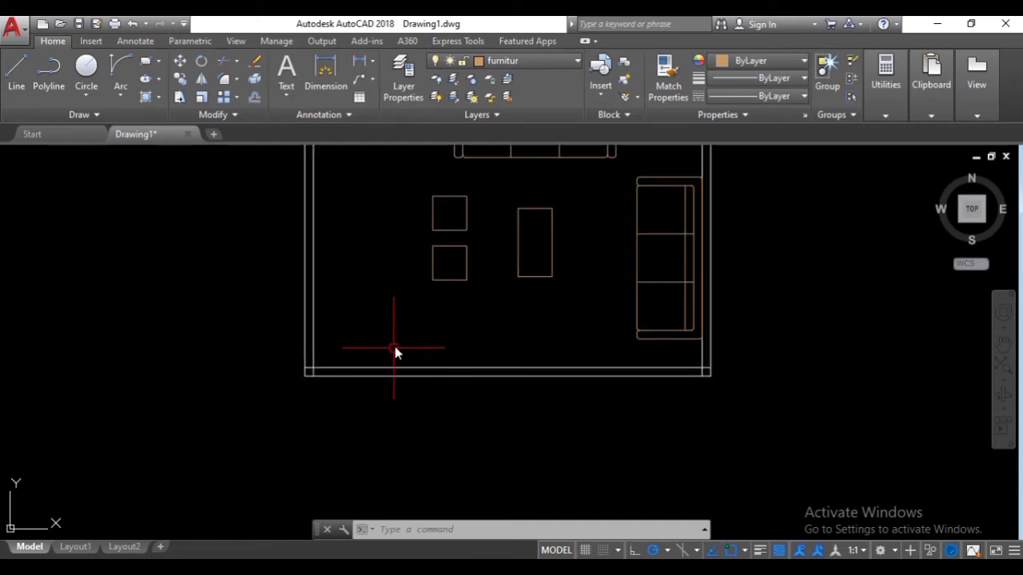
pyautogui.scroll(2, 313, 394)
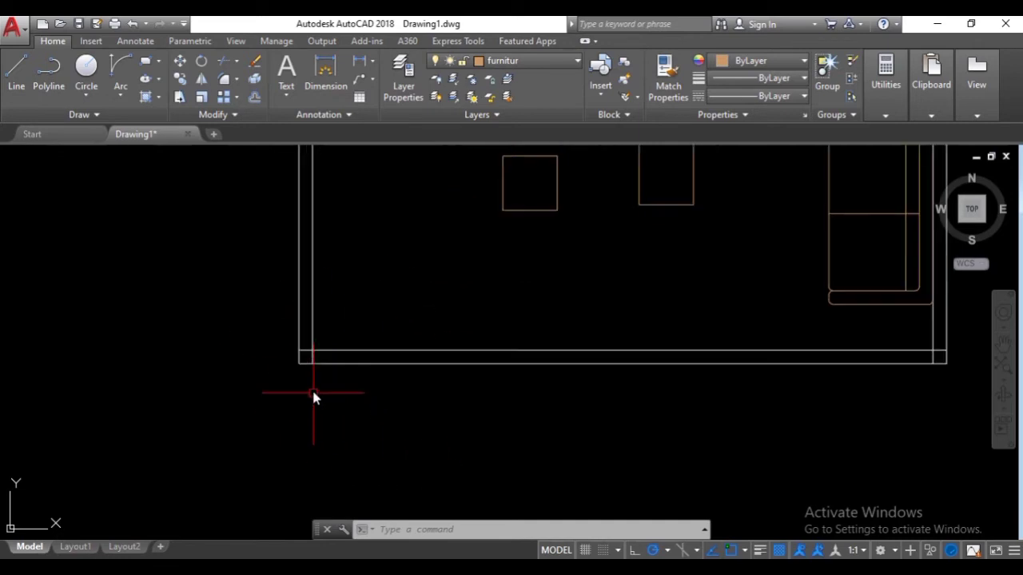
pyautogui.scroll(2, 306, 368)
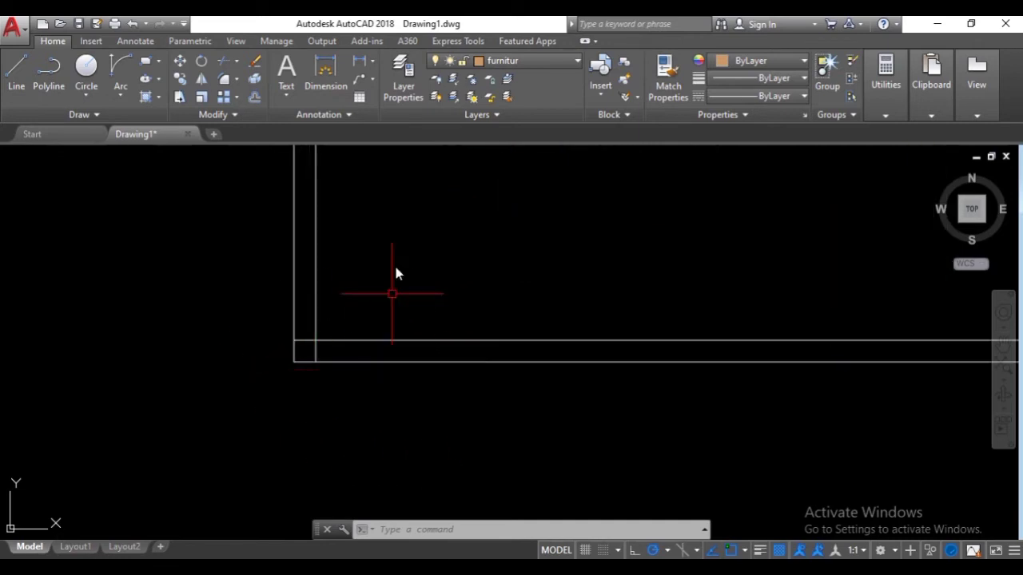
pyautogui.click(540, 61)
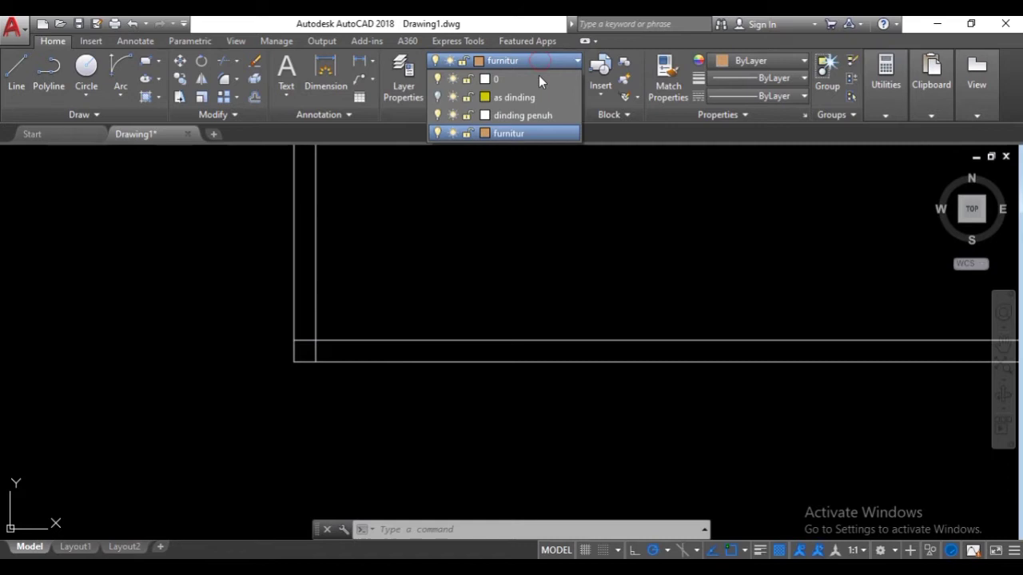
pyautogui.click(534, 116)
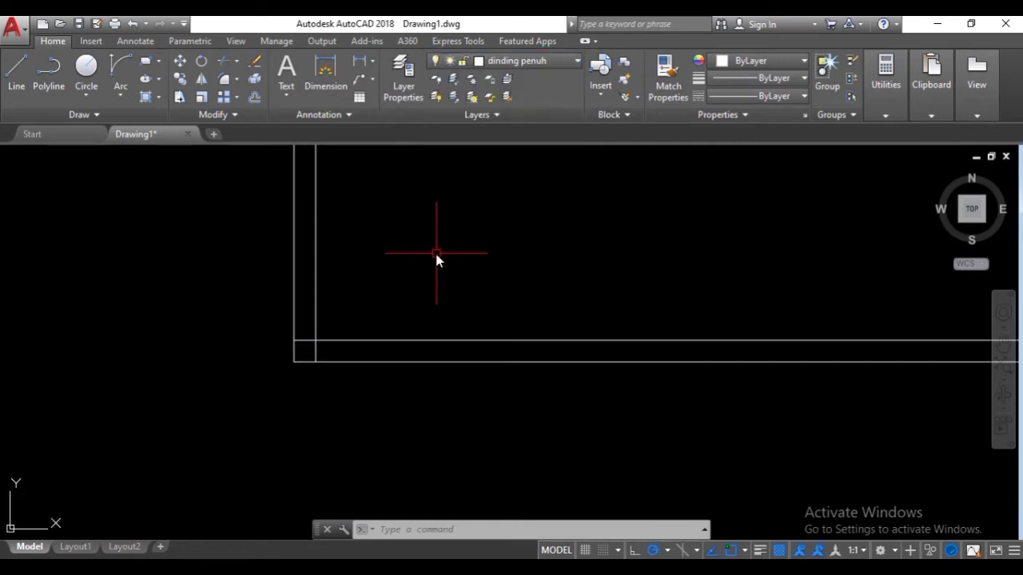
pyautogui.write('l')
pyautogui.press('Return')
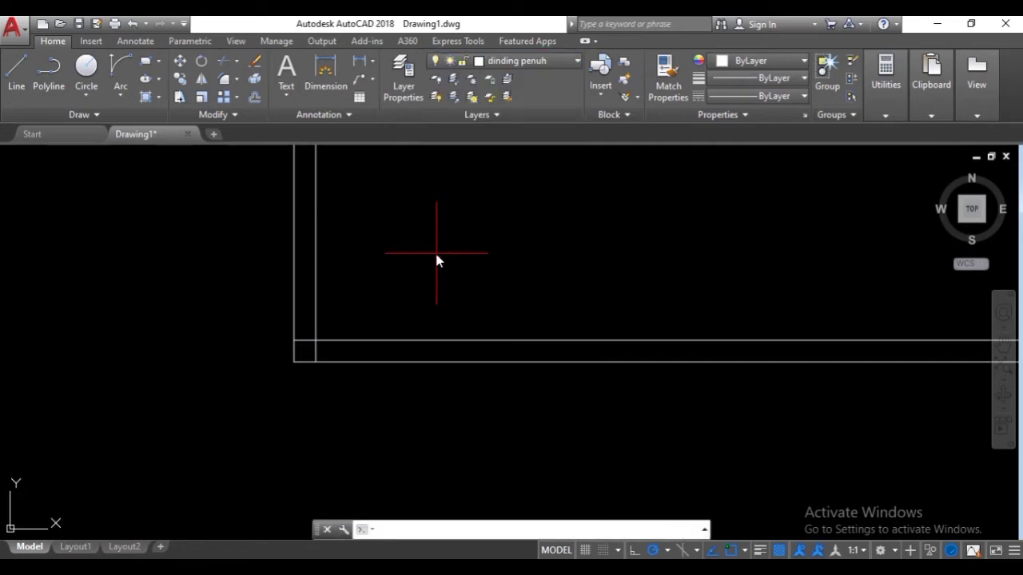
pyautogui.click(317, 363)
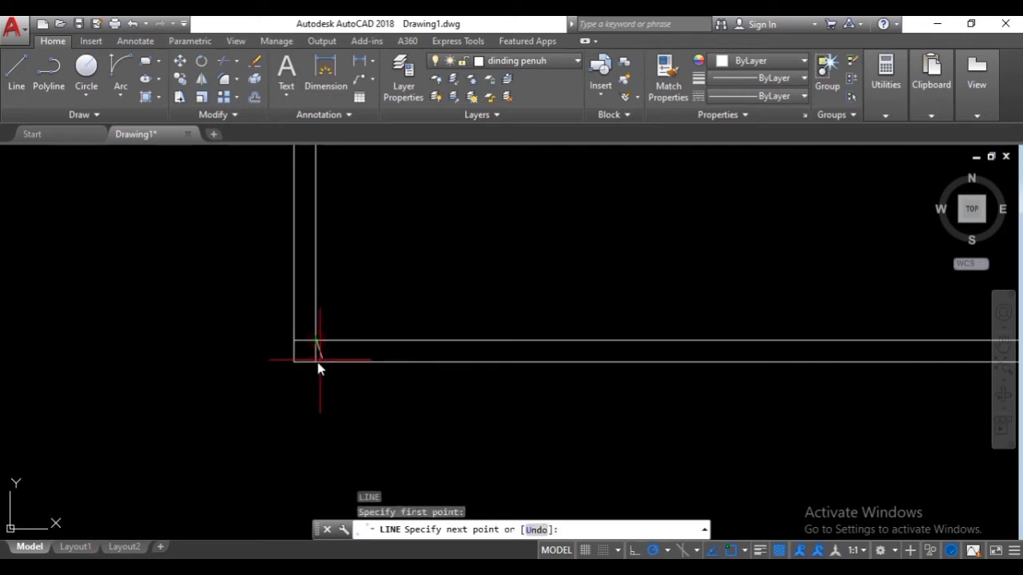
pyautogui.press('Return')
# - Move the short line 15 units to the right along the bottom wall, away from the corner
pyautogui.scroll(2, 320, 350)
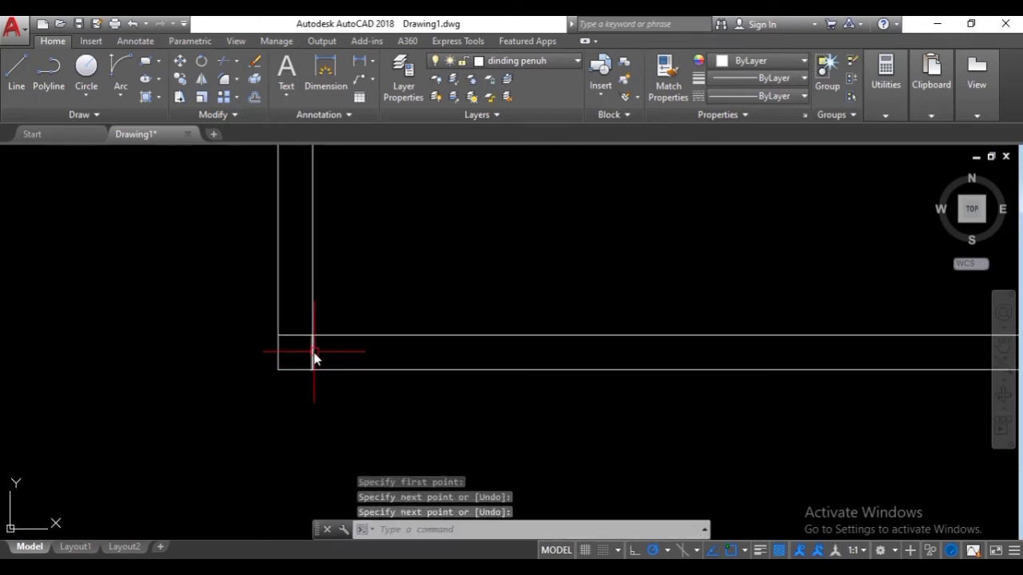
pyautogui.click(313, 352)
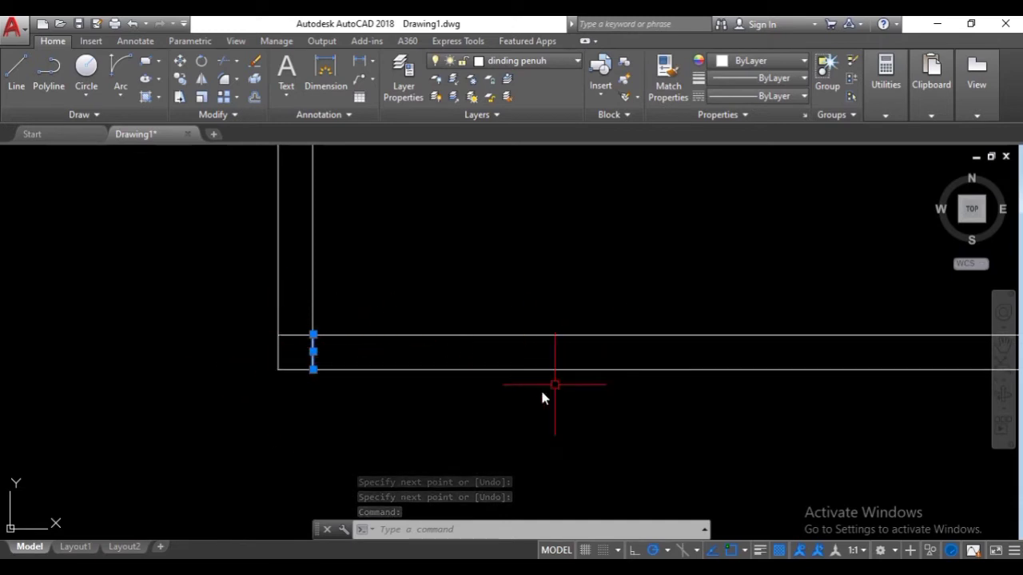
pyautogui.write('mo')
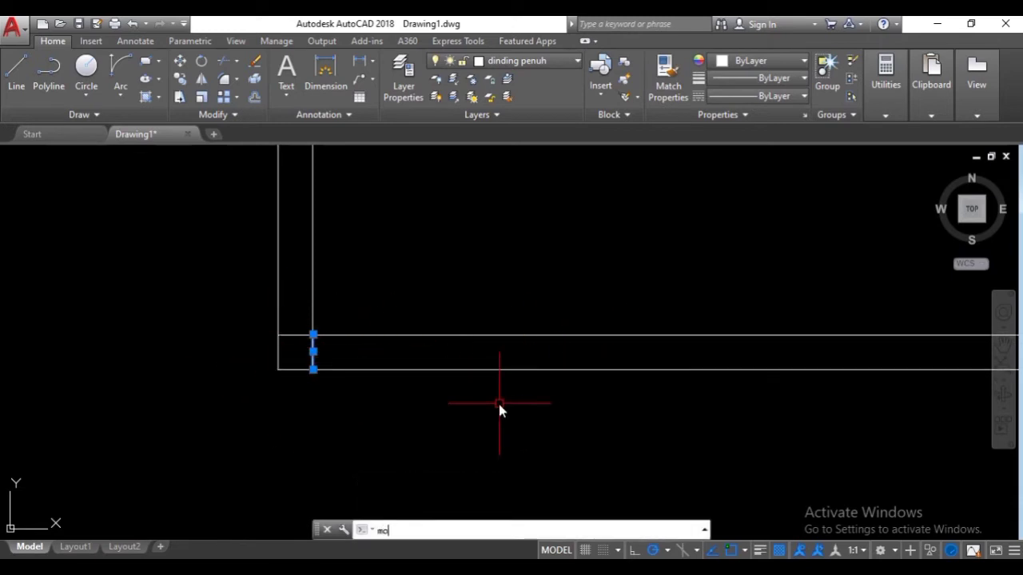
pyautogui.press('Return')
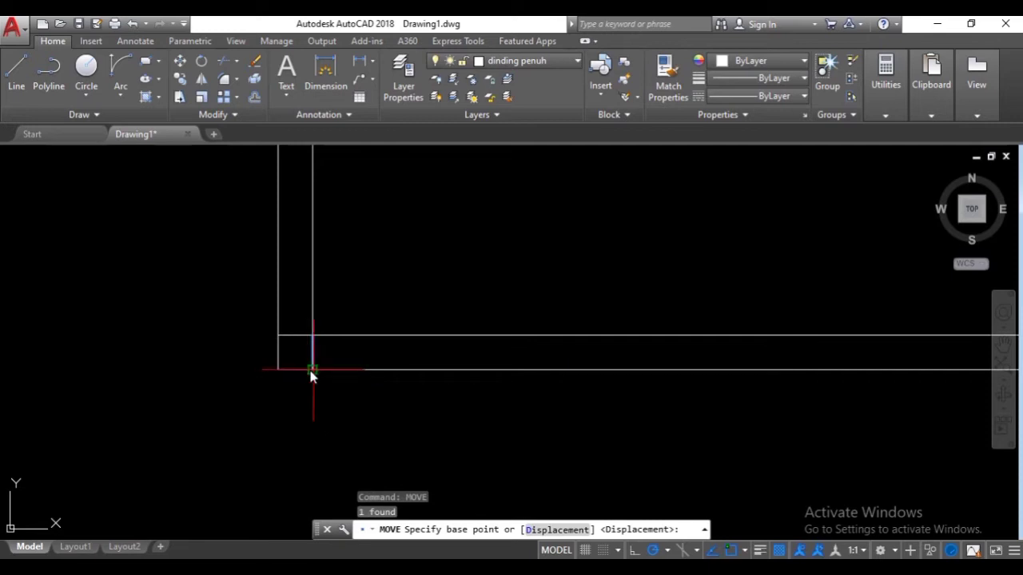
pyautogui.click(312, 372)
pyautogui.write('15')
pyautogui.press('Return')
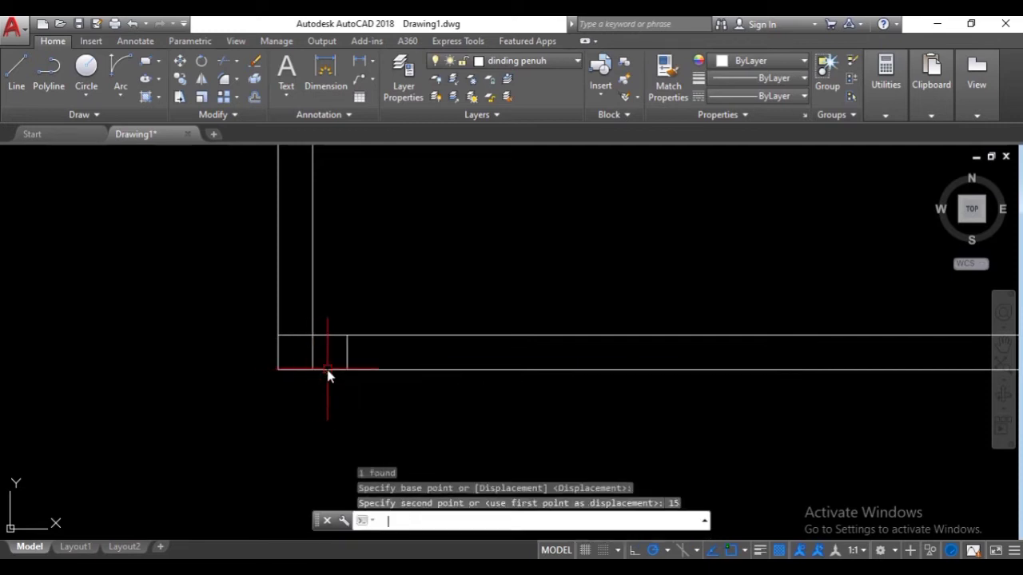
# - Offset the short line across the bottom wall 90 units to the right
pyautogui.click(347, 350)
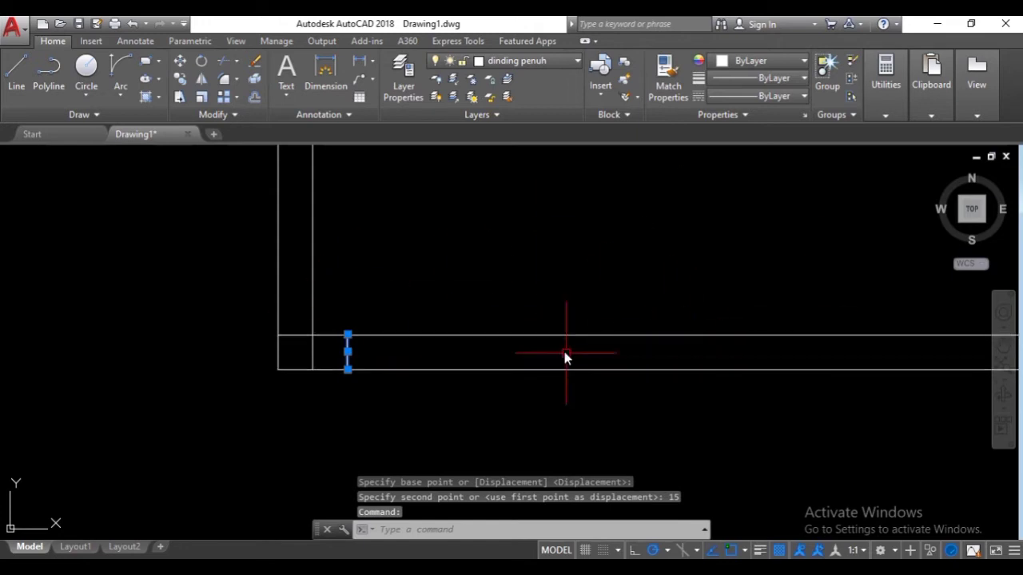
pyautogui.write('o')
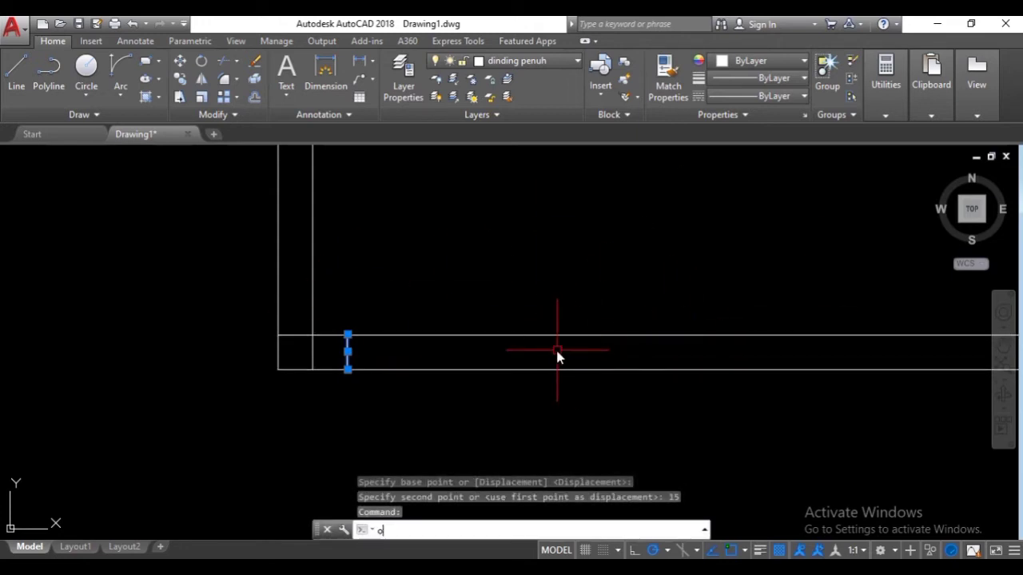
pyautogui.write('ff')
pyautogui.press('Return')
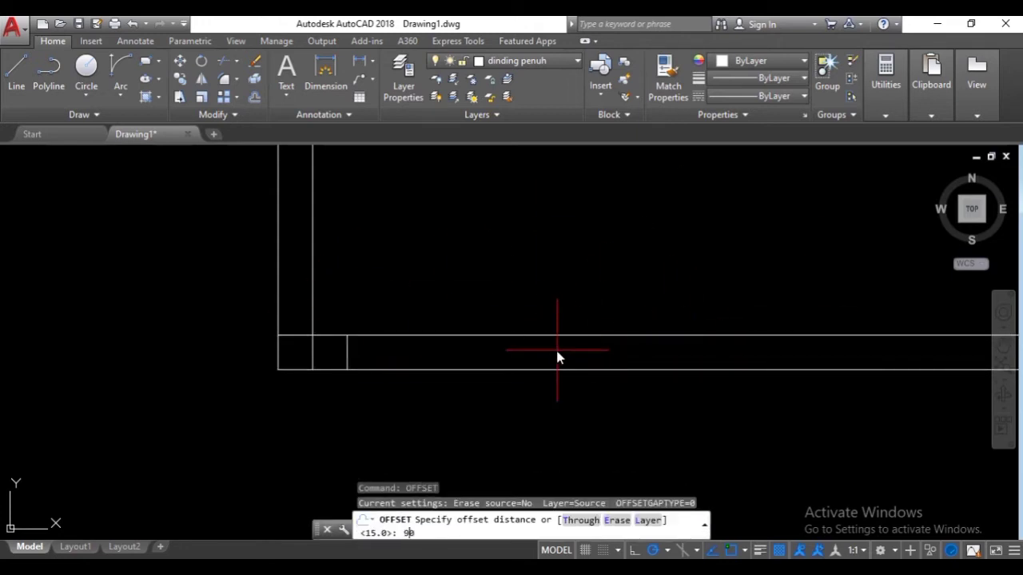
pyautogui.write('90')
pyautogui.press('Return')
pyautogui.click(347, 352)
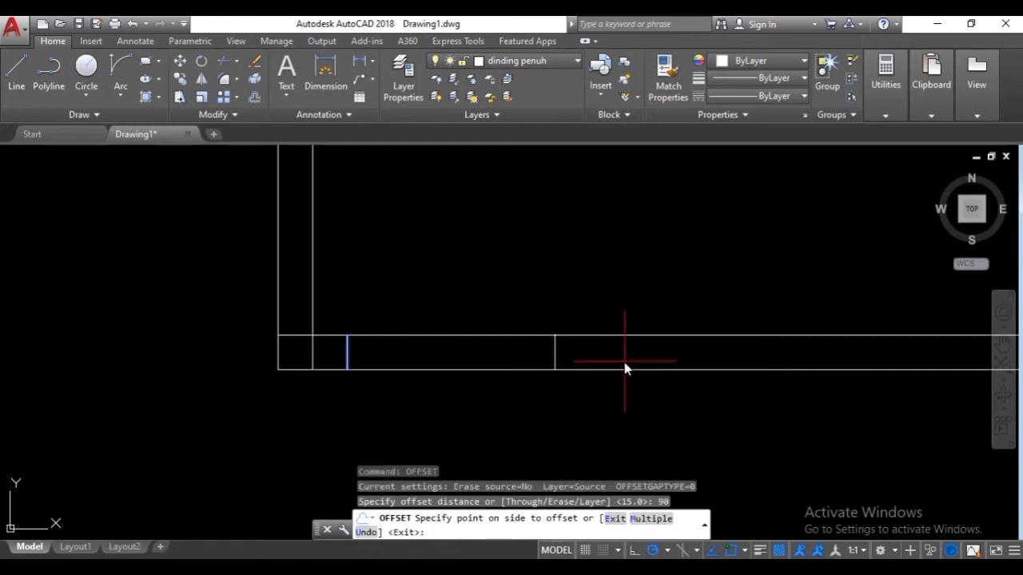
pyautogui.click(624, 361)
pyautogui.press('Escape')
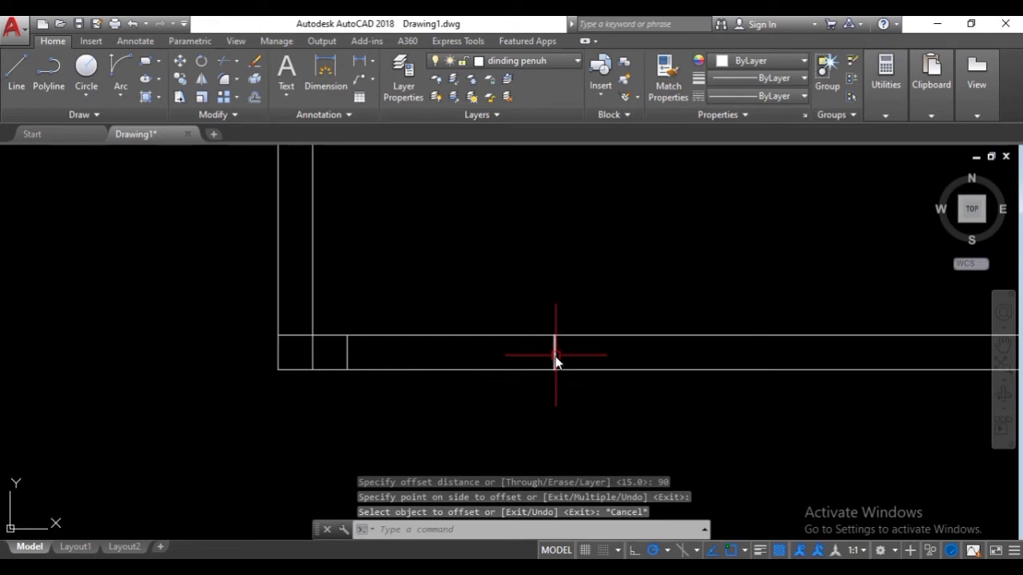
# - Trim both bottom wall lines between the two short cross lines to cut a door opening
pyautogui.click(356, 341)
pyautogui.click(349, 359)
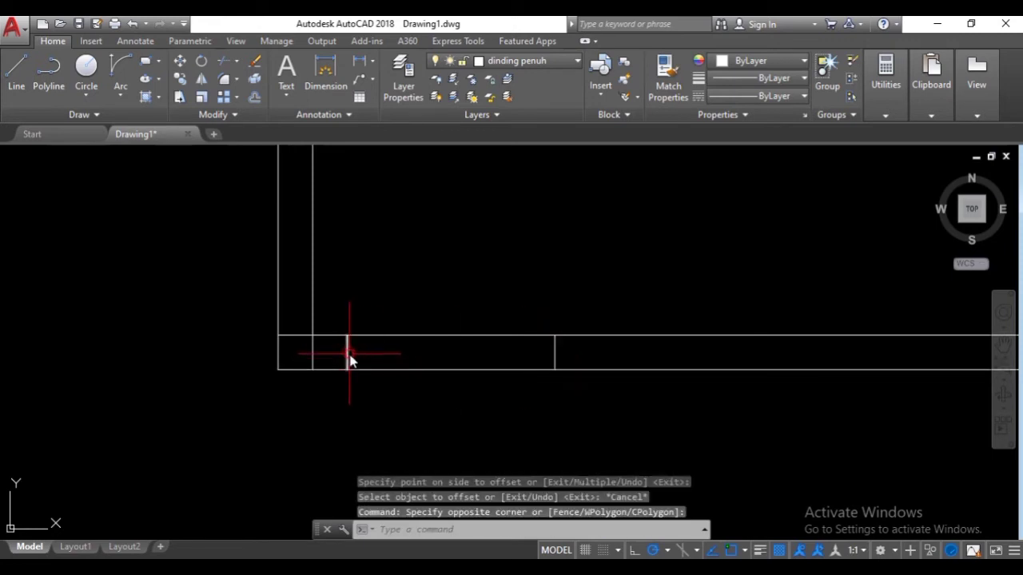
pyautogui.click(570, 350)
pyautogui.click(548, 374)
pyautogui.click(584, 401)
pyautogui.click(318, 306)
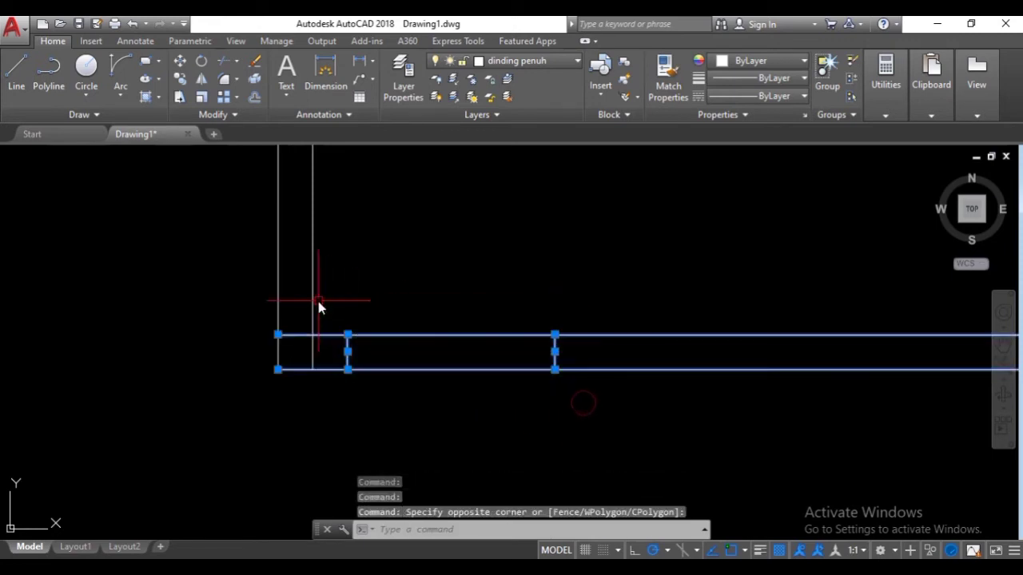
pyautogui.write('t')
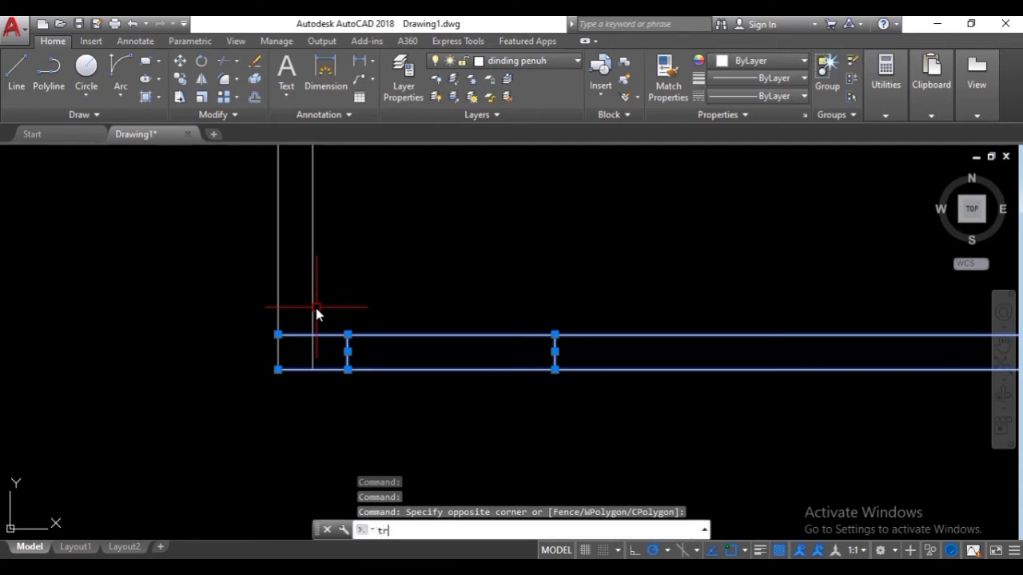
pyautogui.write('r')
pyautogui.press('Return')
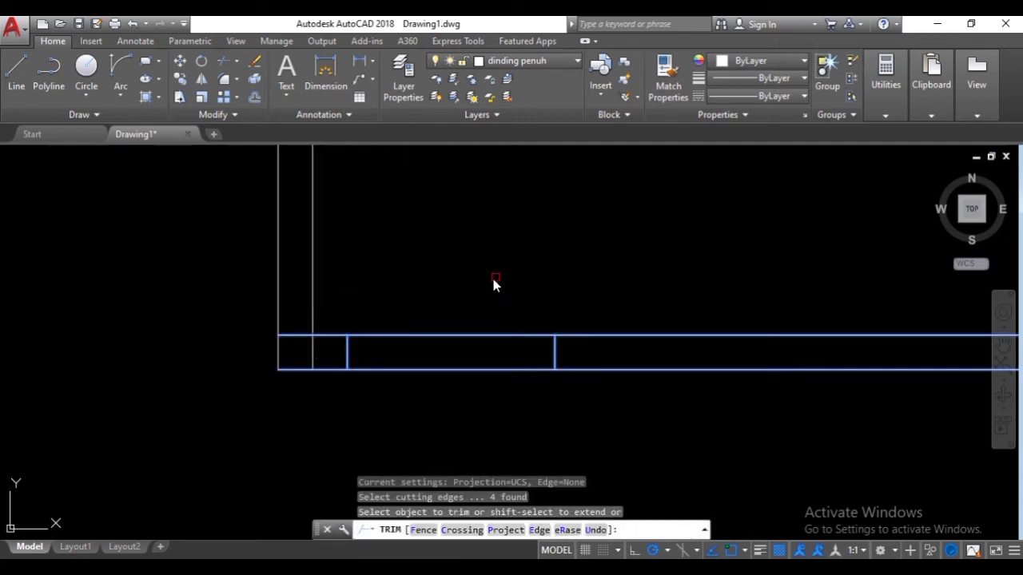
pyautogui.click(479, 304)
pyautogui.click(410, 403)
pyautogui.press('Escape')
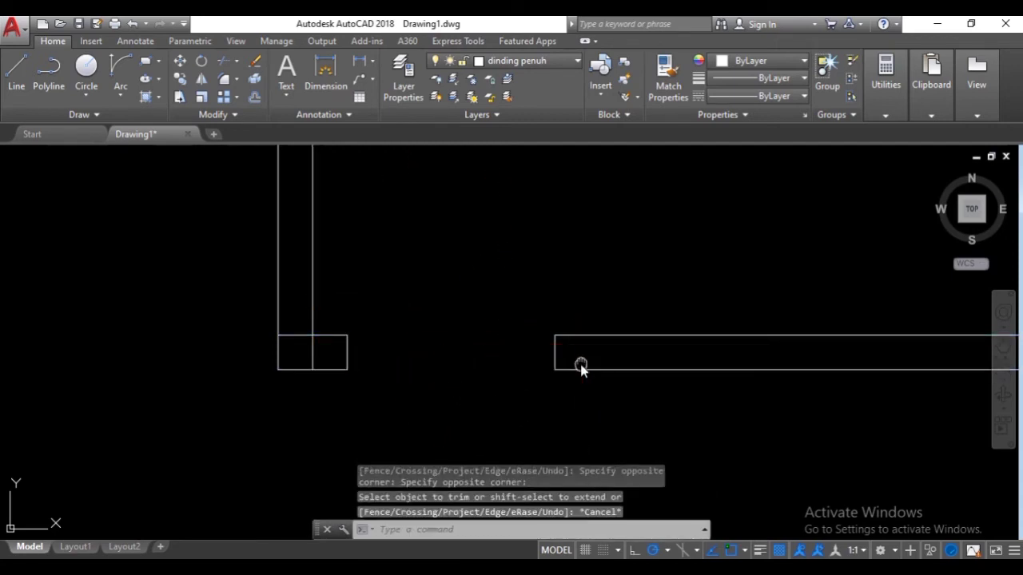
pyautogui.scroll(-7, 581, 365)
pyautogui.scroll(4, 360, 347)
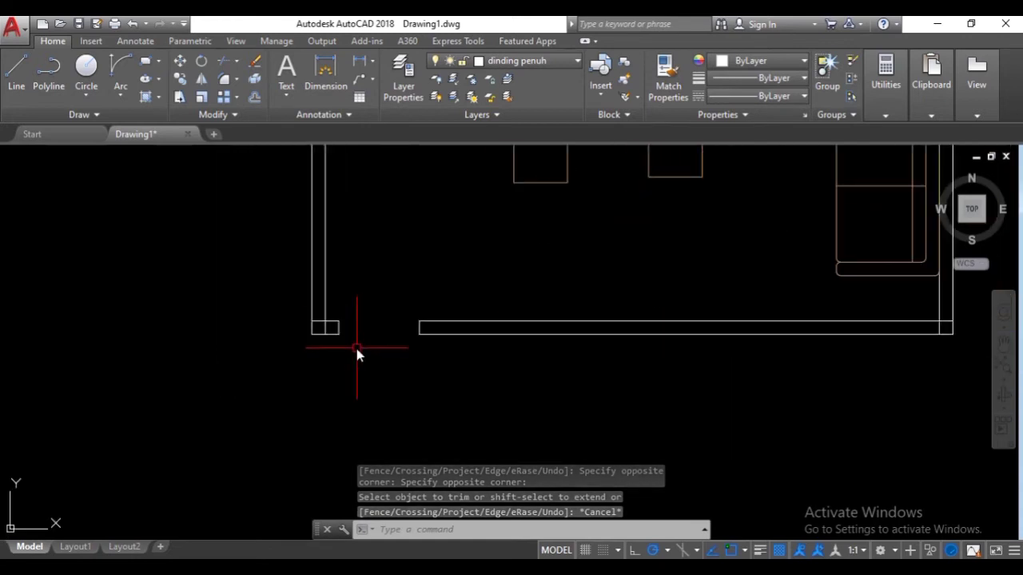
pyautogui.moveTo(364, 335); pyautogui.dragTo(394, 311, button='middle')
pyautogui.scroll(-5, 398, 313)
pyautogui.moveTo(481, 348); pyautogui.dragTo(416, 380, button='middle')
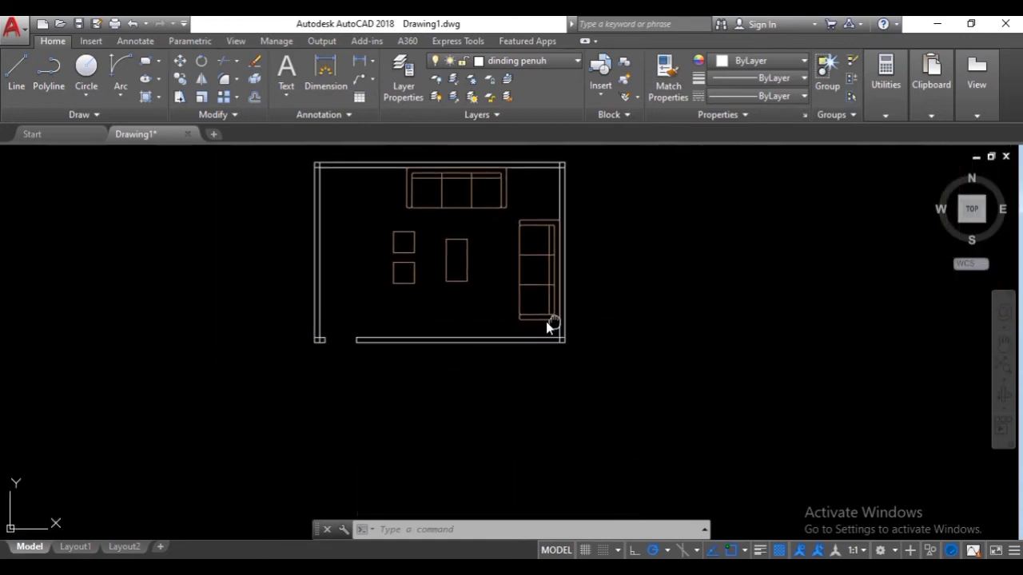
# - Create a layer named kusen with colour 12 and a 0.13 mm lineweight
pyautogui.moveTo(549, 324); pyautogui.dragTo(441, 358, button='middle')
pyautogui.click(406, 86)
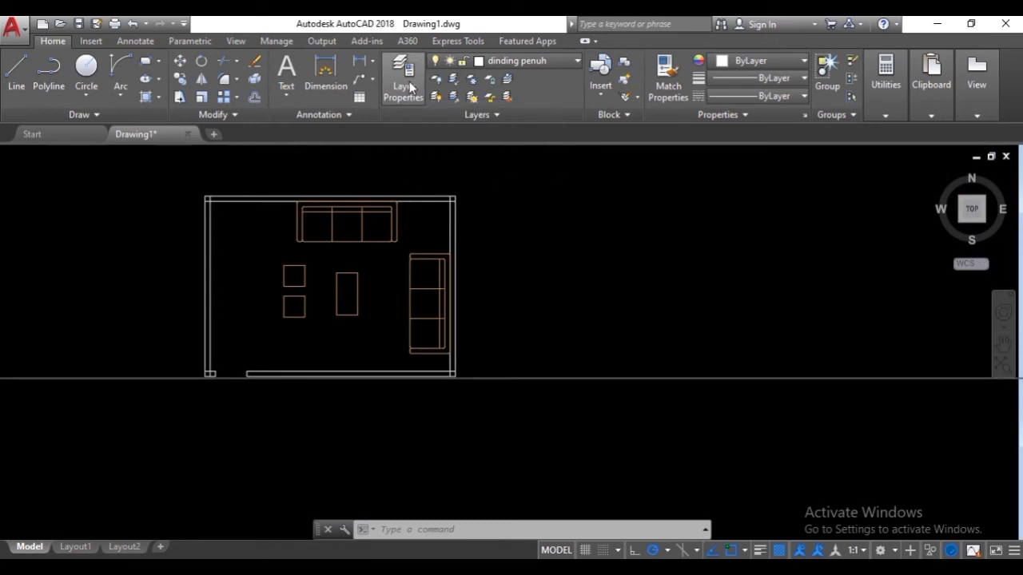
pyautogui.click(265, 174)
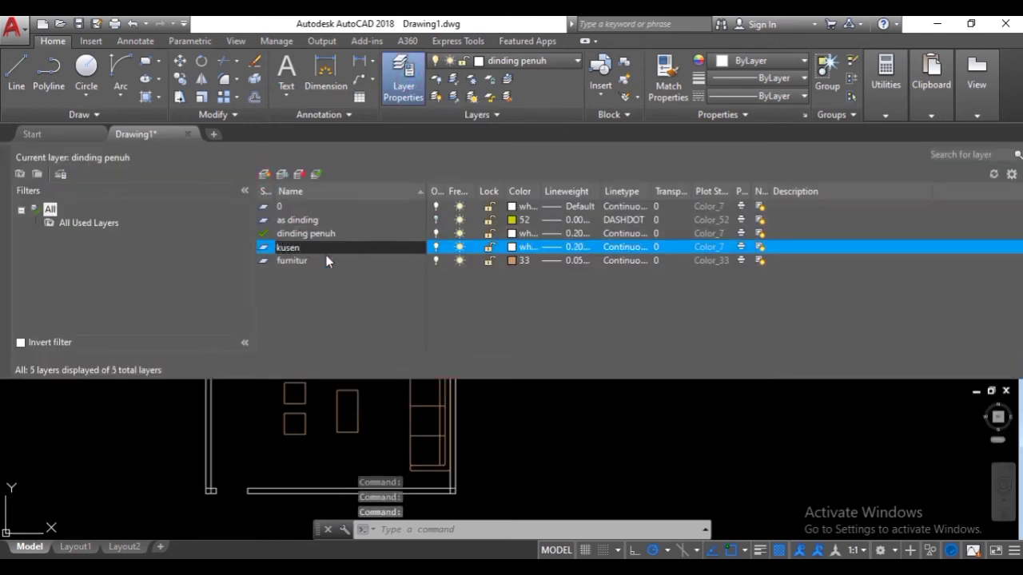
pyautogui.click(511, 247)
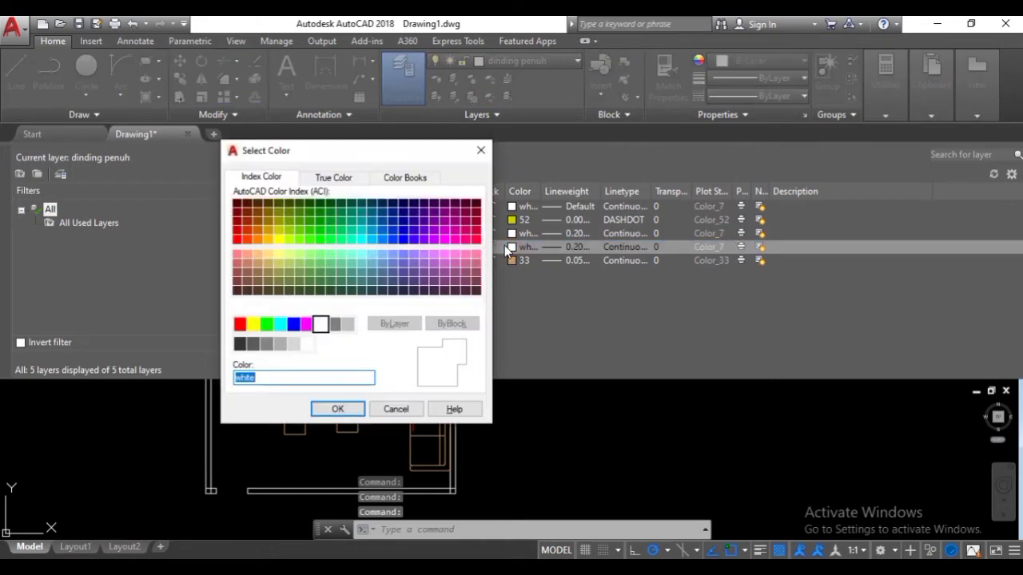
pyautogui.write('12')
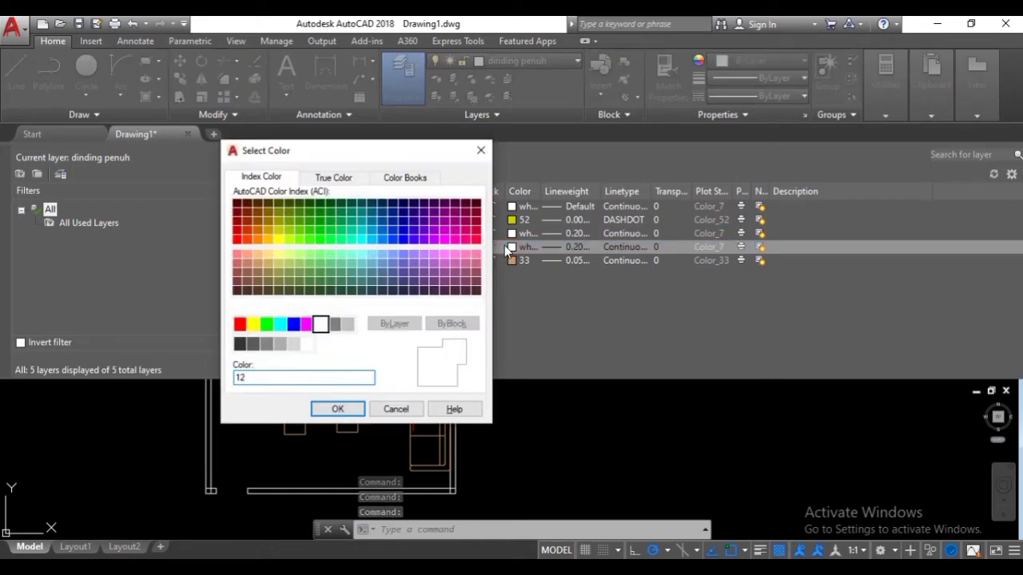
pyautogui.press('Return')
pyautogui.click(573, 248)
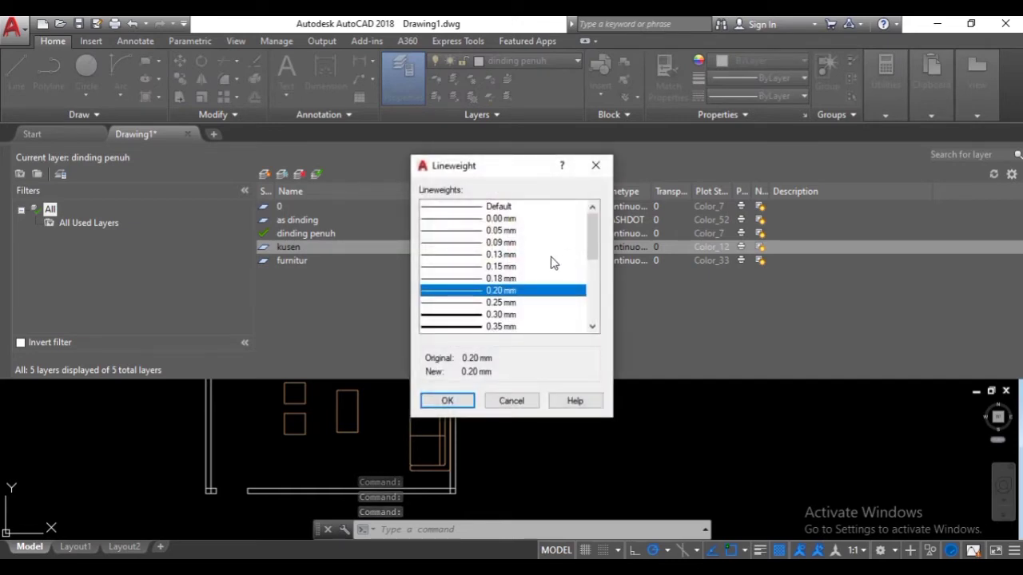
pyautogui.click(551, 254)
pyautogui.click(451, 401)
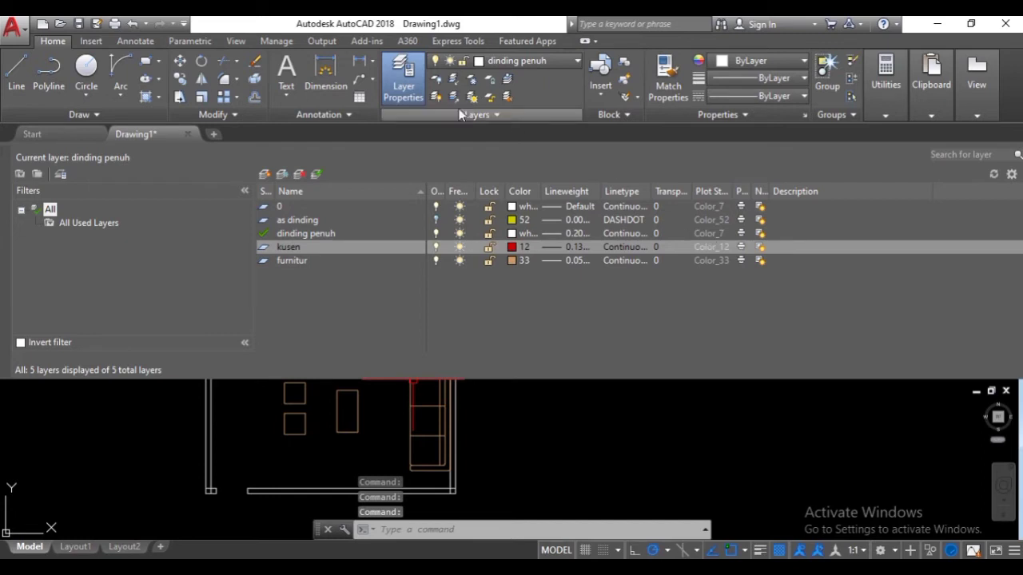
pyautogui.click(404, 80)
# - On the kusen layer, draw a closed stepped jamb profile against the opening's left wall end, 5 wide, 12 high, with a 1-unit step inward up to the wall's inner face
pyautogui.click(528, 64)
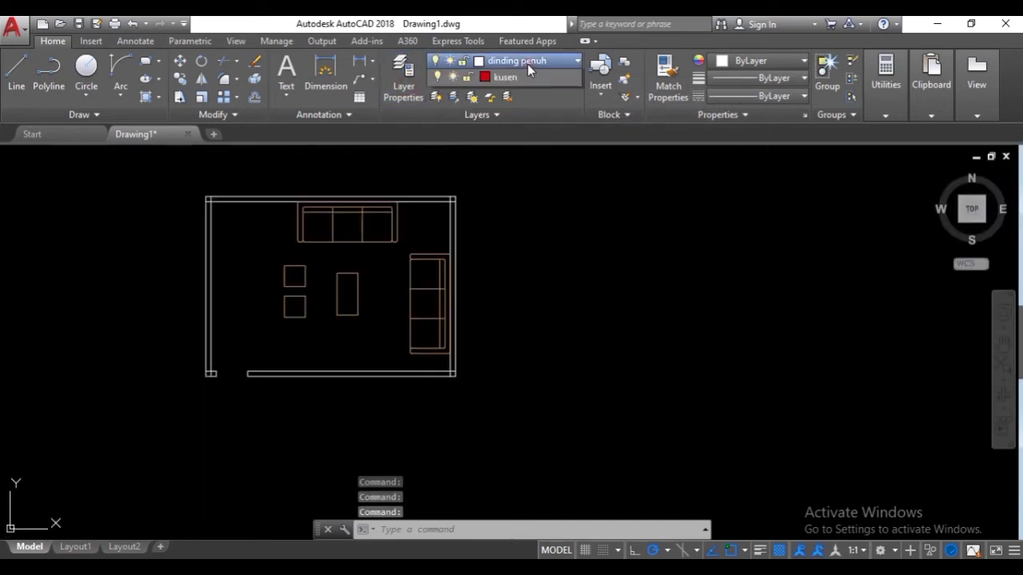
pyautogui.click(501, 149)
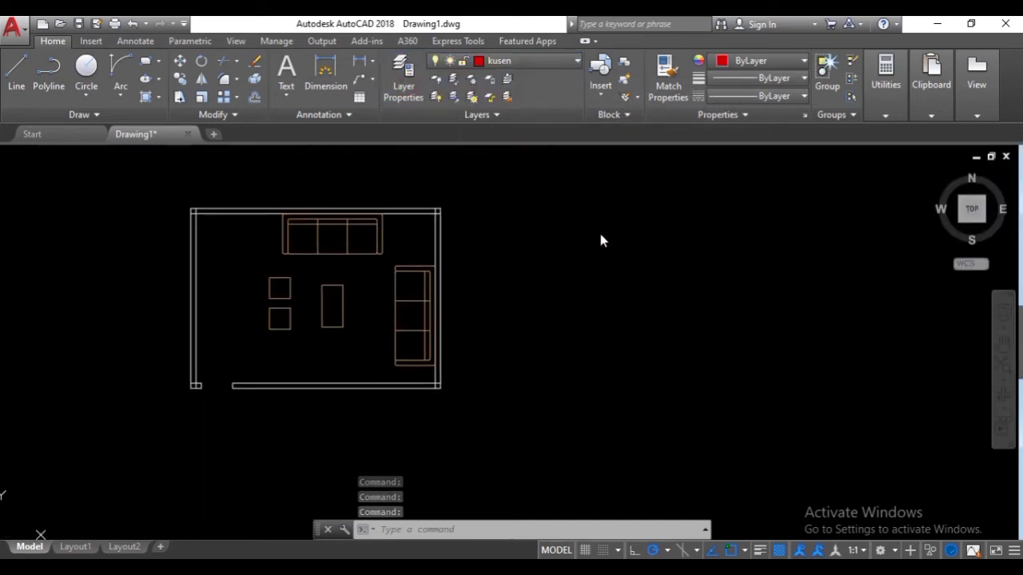
pyautogui.scroll(4, 295, 358)
pyautogui.scroll(4, 332, 342)
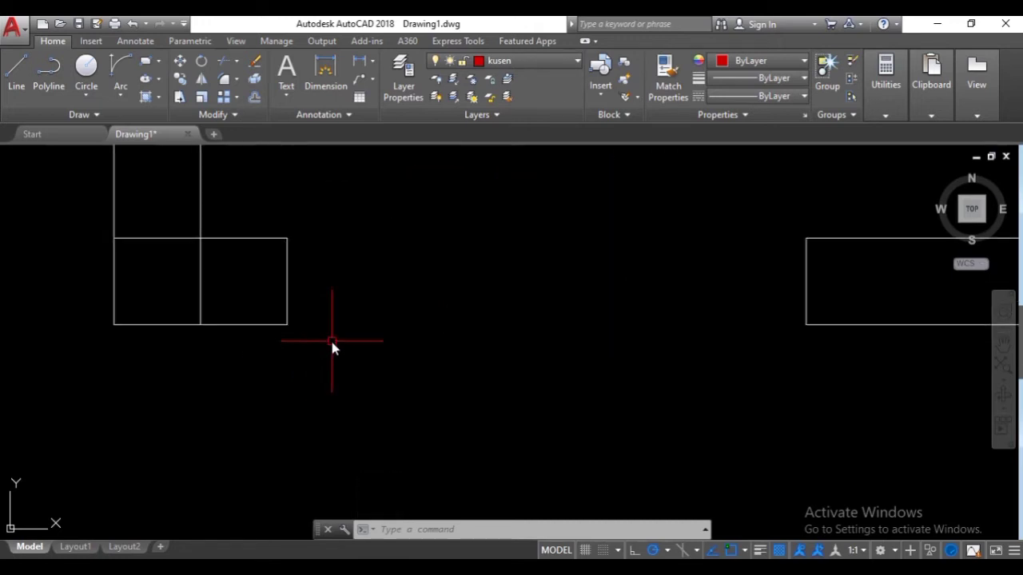
pyautogui.write('L')
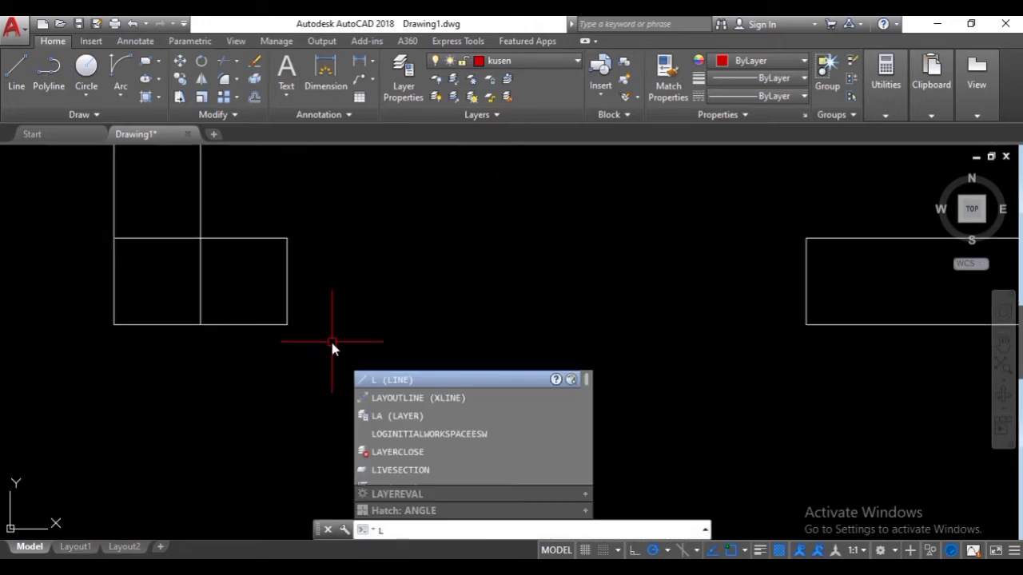
pyautogui.press('Return')
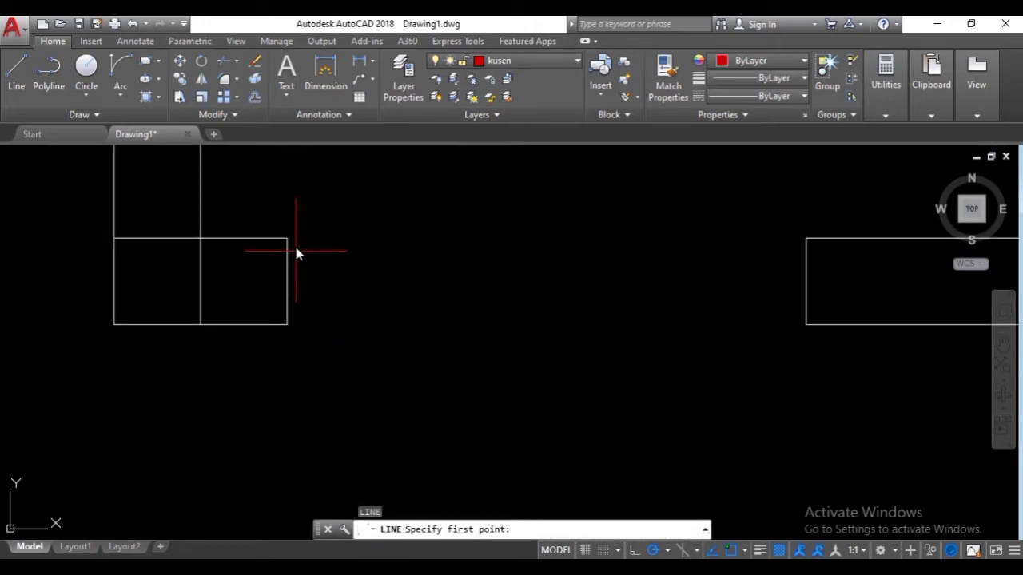
pyautogui.click(287, 324)
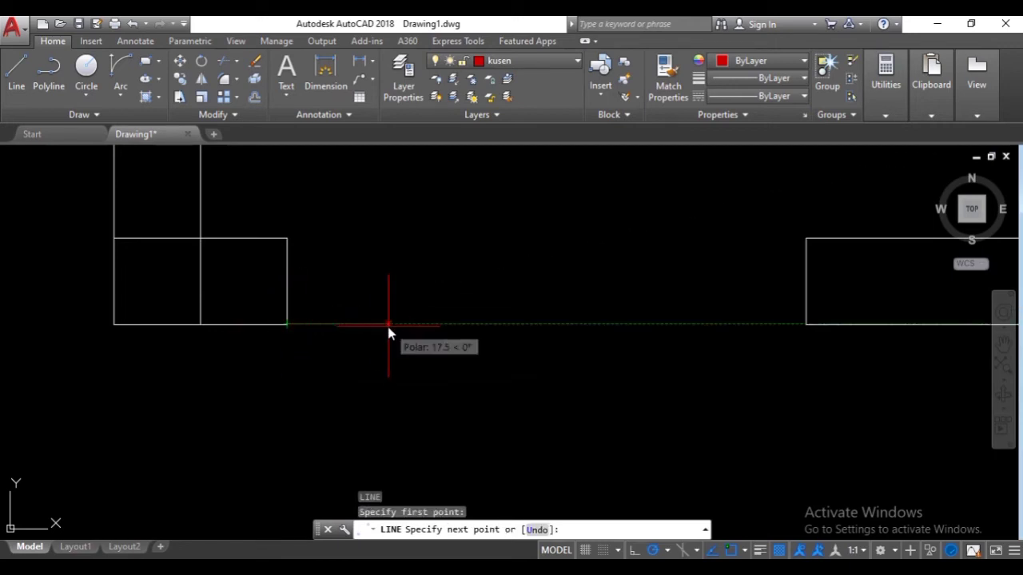
pyautogui.write('5')
pyautogui.press('Return')
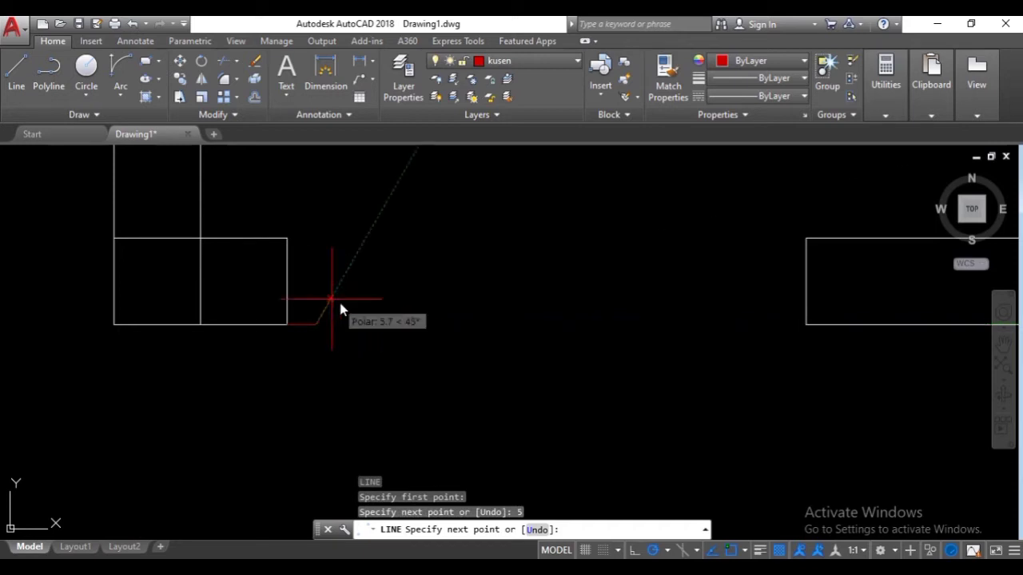
pyautogui.scroll(2, 319, 287)
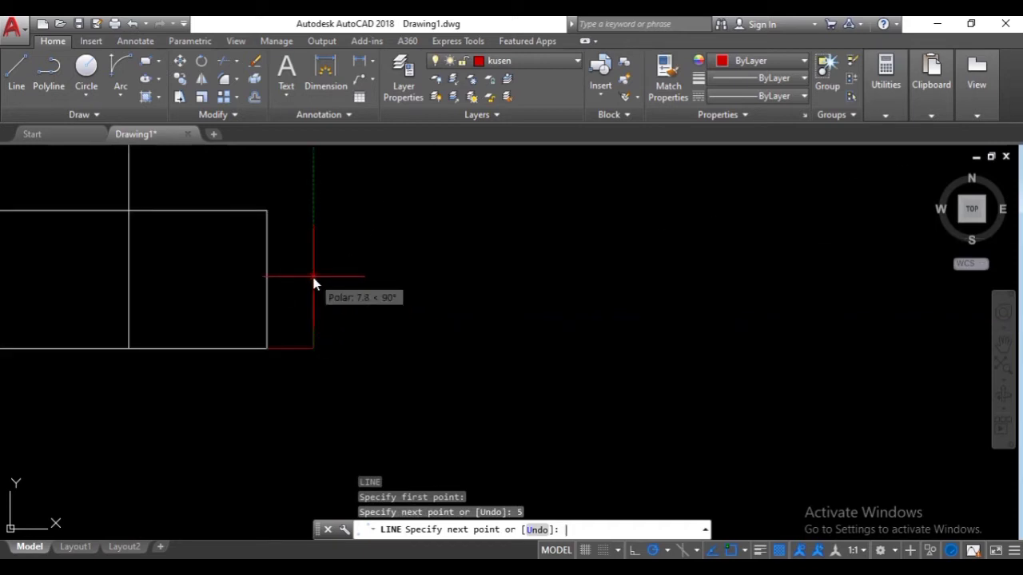
pyautogui.press('Return')
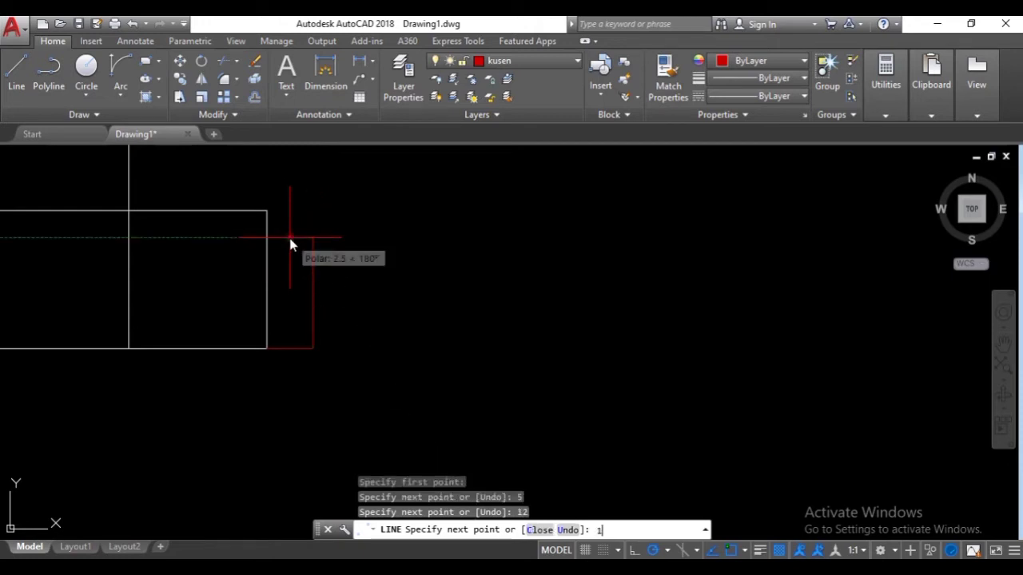
pyautogui.write('1')
pyautogui.press('Return')
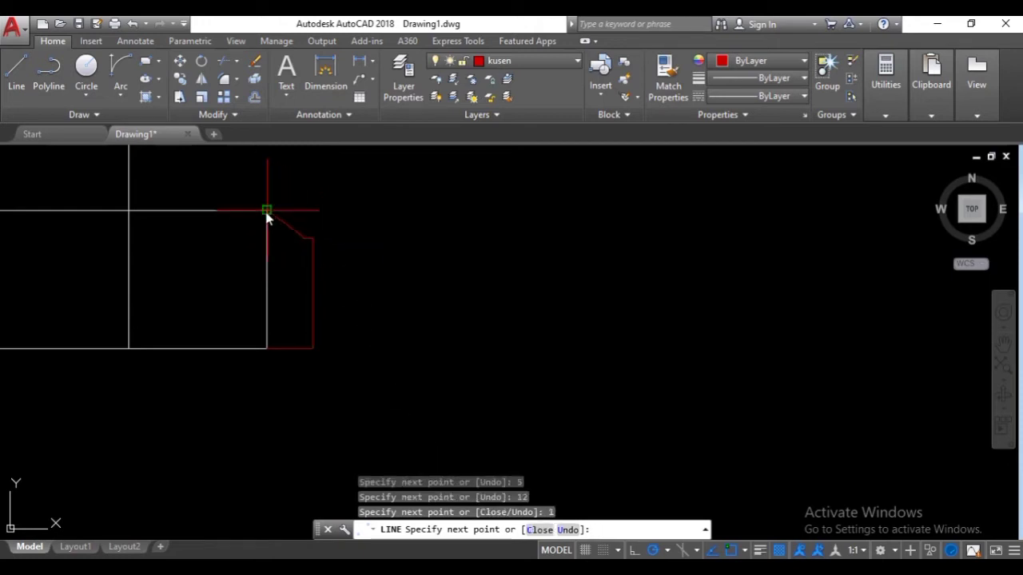
pyautogui.click(303, 212)
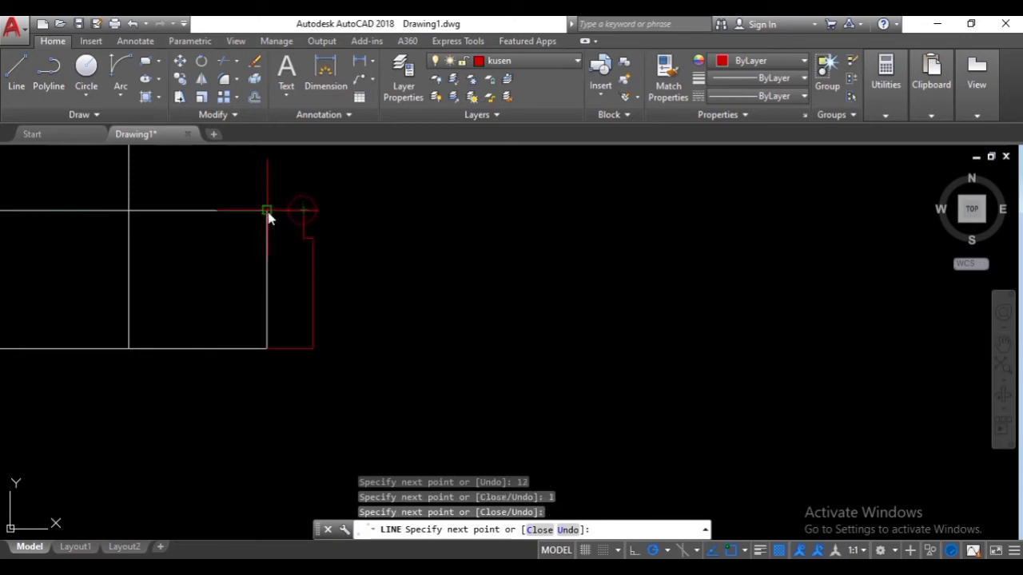
pyautogui.click(266, 210)
pyautogui.click(267, 348)
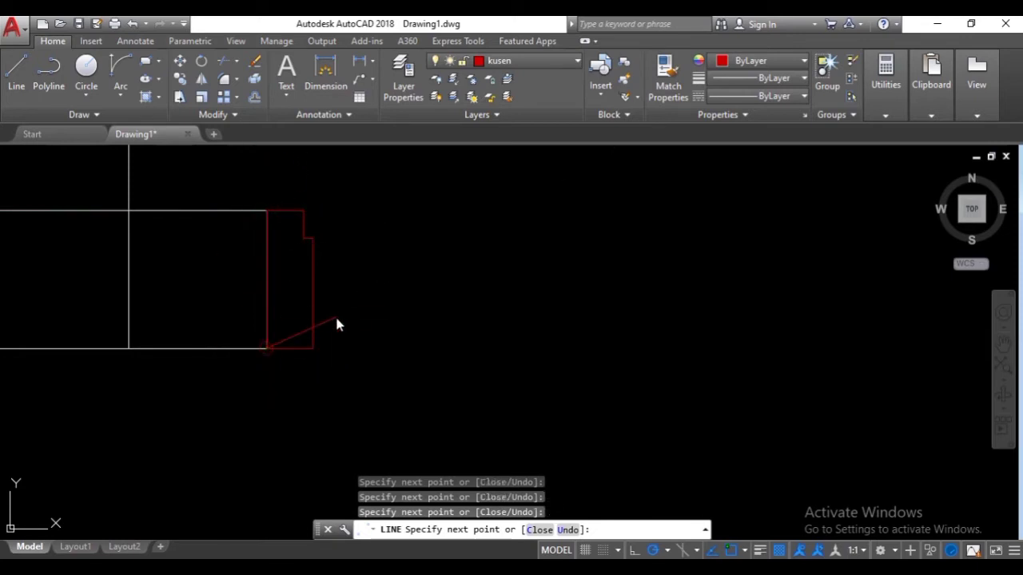
pyautogui.press('Escape')
pyautogui.scroll(-2, 349, 326)
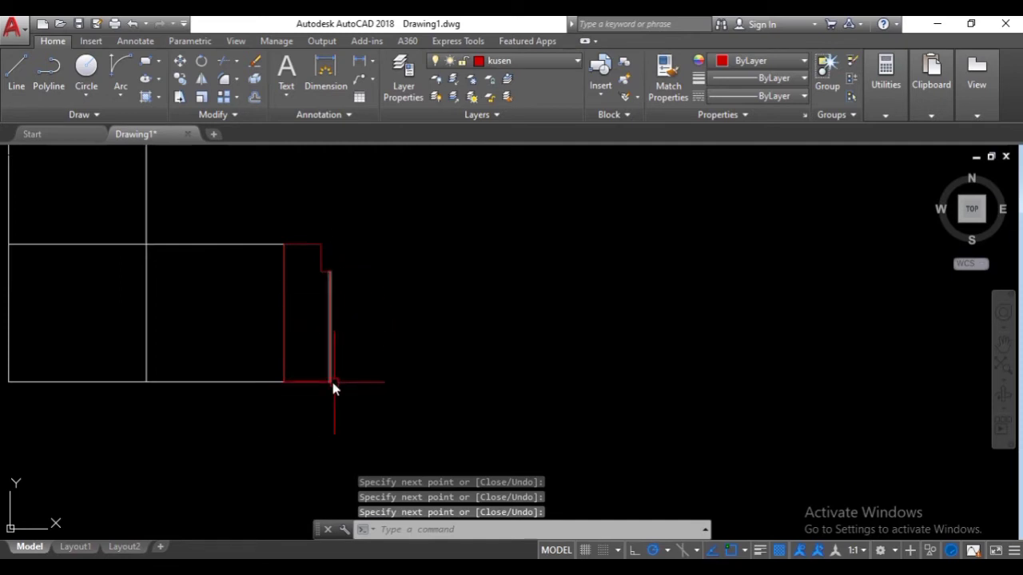
# - Join the six lines of the stepped jamb profile into one polyline
pyautogui.press('Return')
pyautogui.click(342, 403)
pyautogui.click(332, 293)
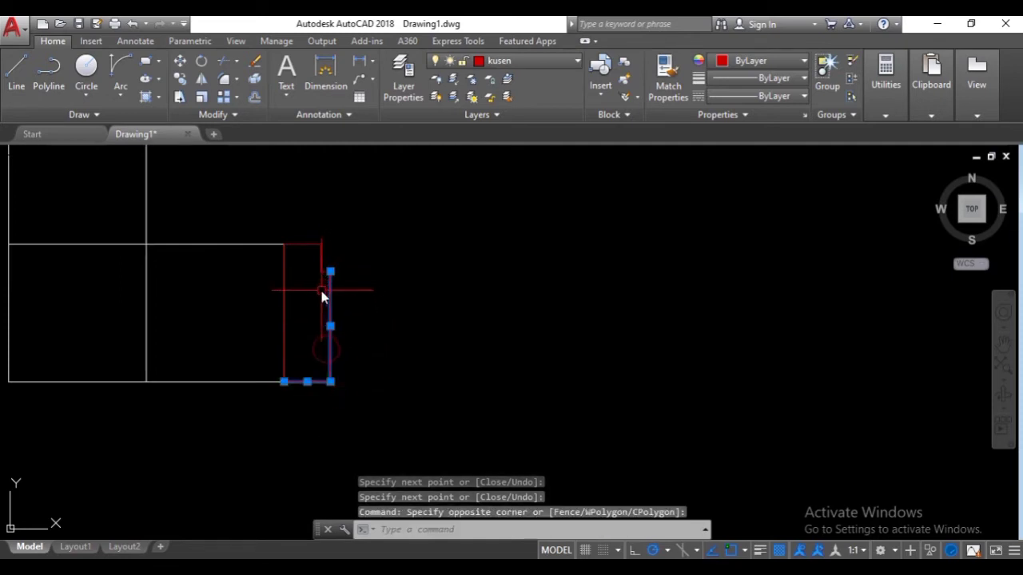
pyautogui.click(321, 290)
pyautogui.click(310, 240)
pyautogui.click(286, 297)
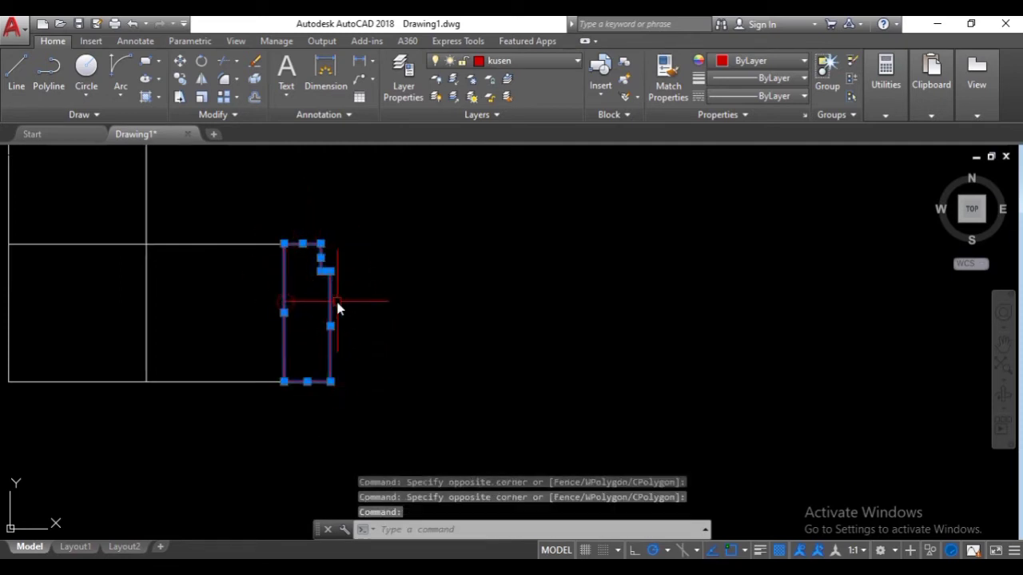
pyautogui.write('j')
pyautogui.press('Return')
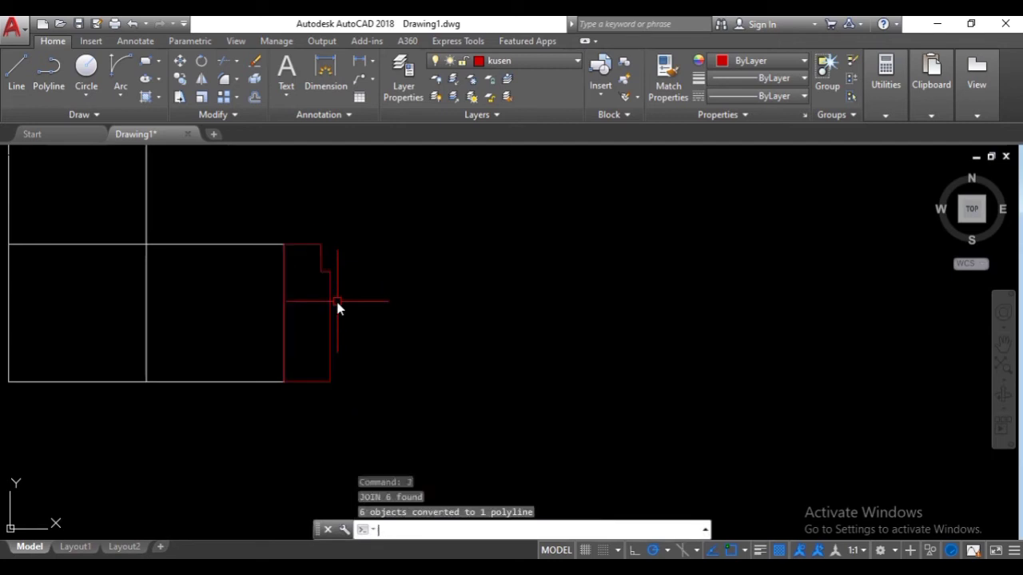
# - Send the joined jamb profile to the back of the draw order, behind the wall lines
pyautogui.click(331, 311)
pyautogui.rightClick(330, 311)
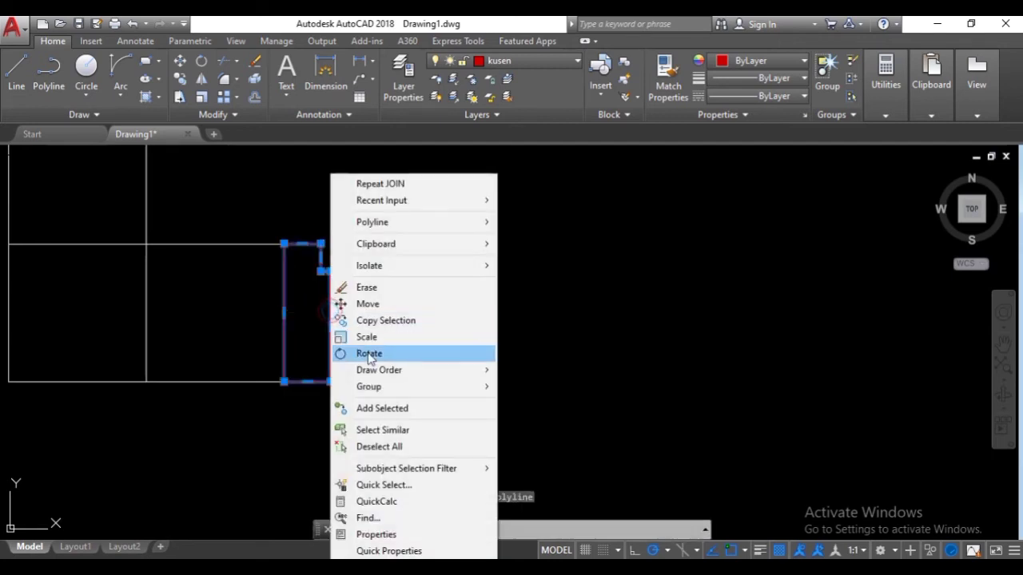
pyautogui.moveTo(479, 370)
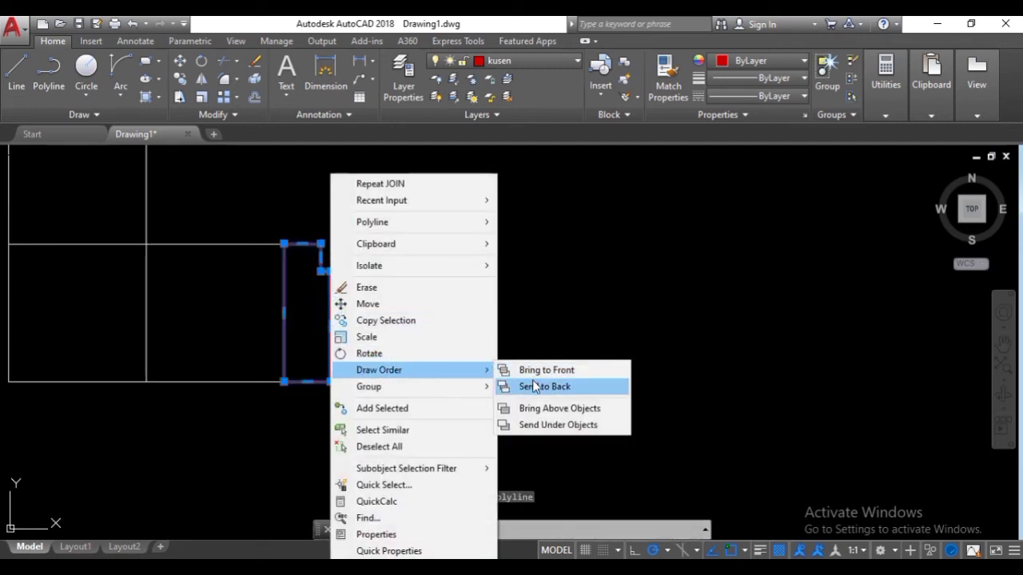
pyautogui.click(535, 387)
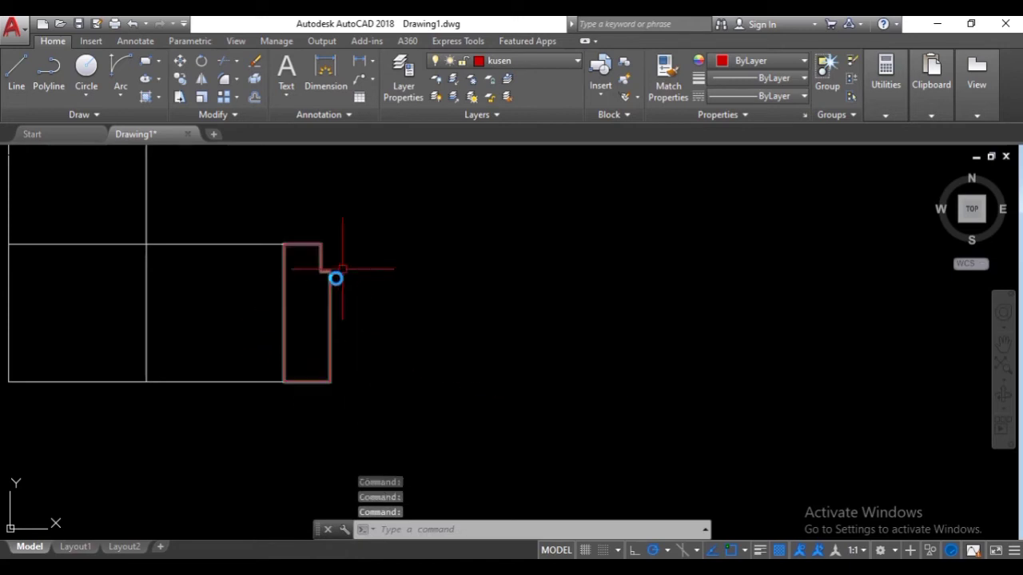
pyautogui.click(328, 354)
pyautogui.scroll(-2, 287, 354)
pyautogui.press('Escape')
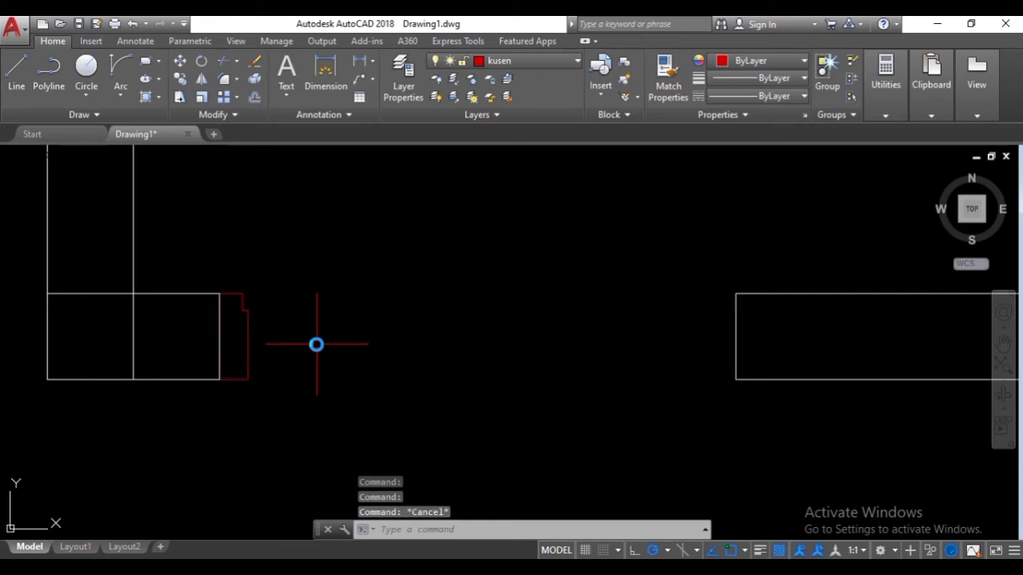
pyautogui.click(250, 357)
pyautogui.press('Escape')
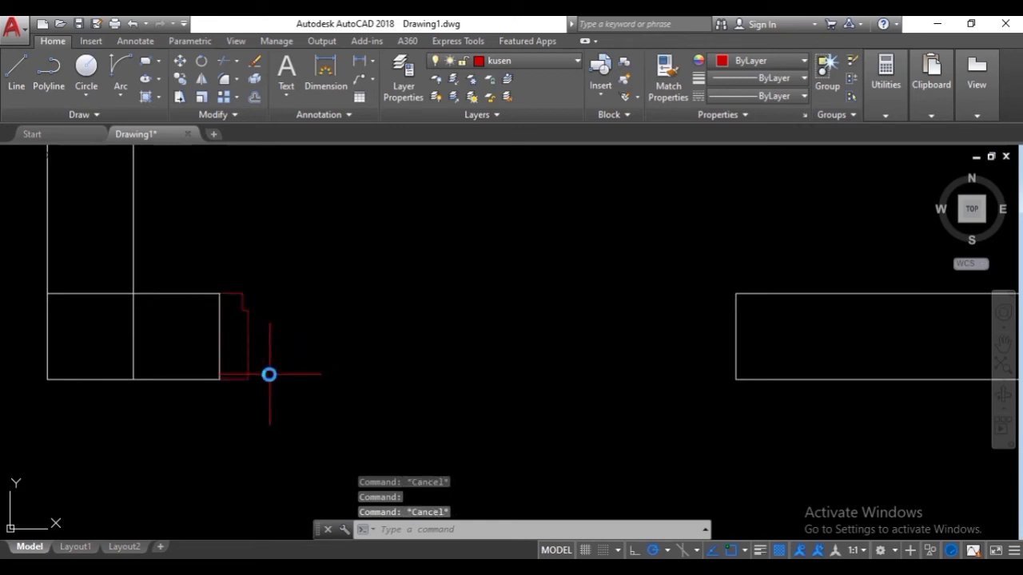
# - Draw a line across the door opening along the wall's outer face, from the left wall end's corner to the right wall end's corner
pyautogui.write('L')
pyautogui.press('Return')
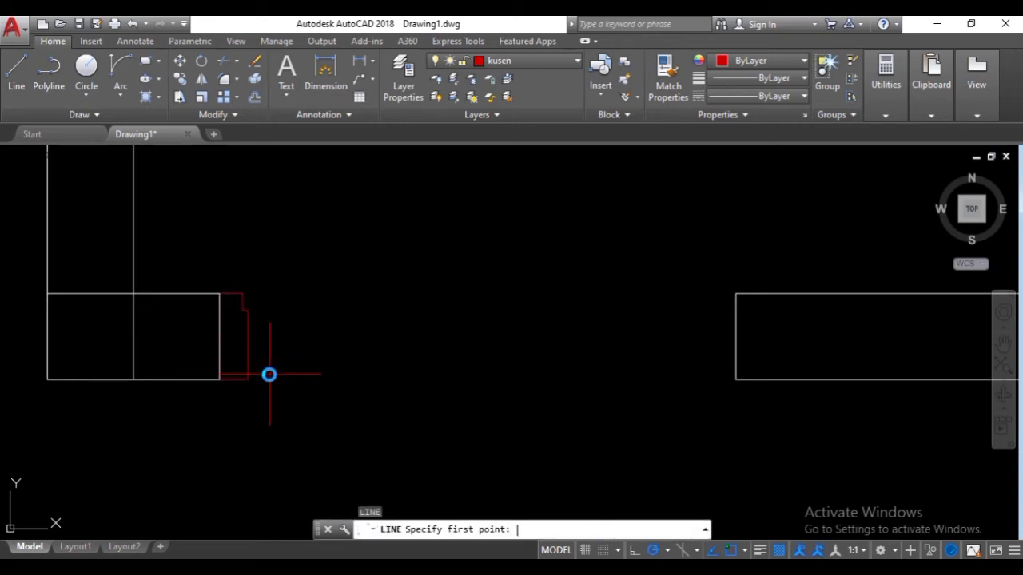
pyautogui.click(219, 378)
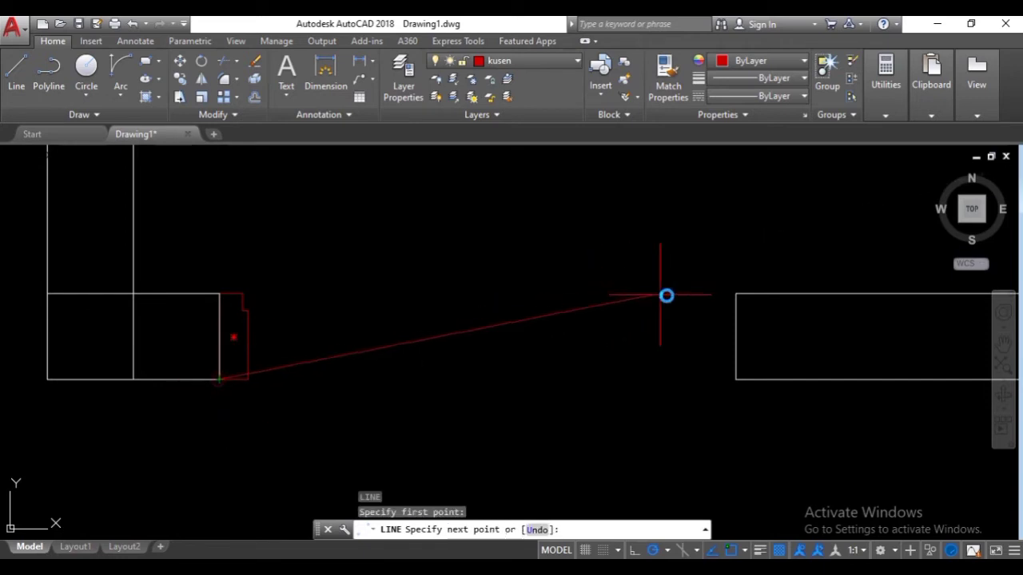
pyautogui.click(735, 379)
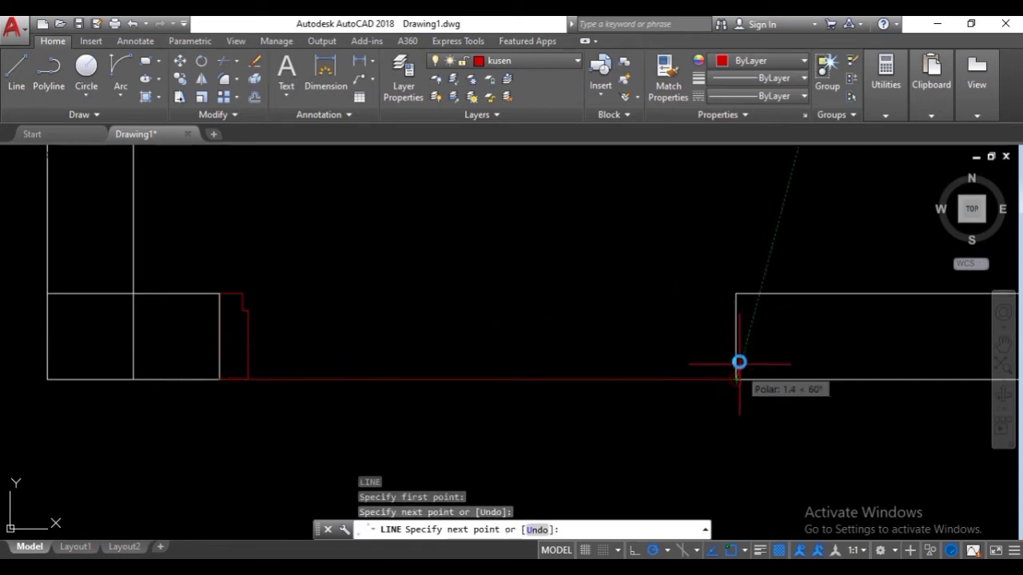
pyautogui.press('Return')
# - Mirror the left jamb profile about a vertical axis through the midpoint of the line across the opening, keeping the original
pyautogui.click(247, 343)
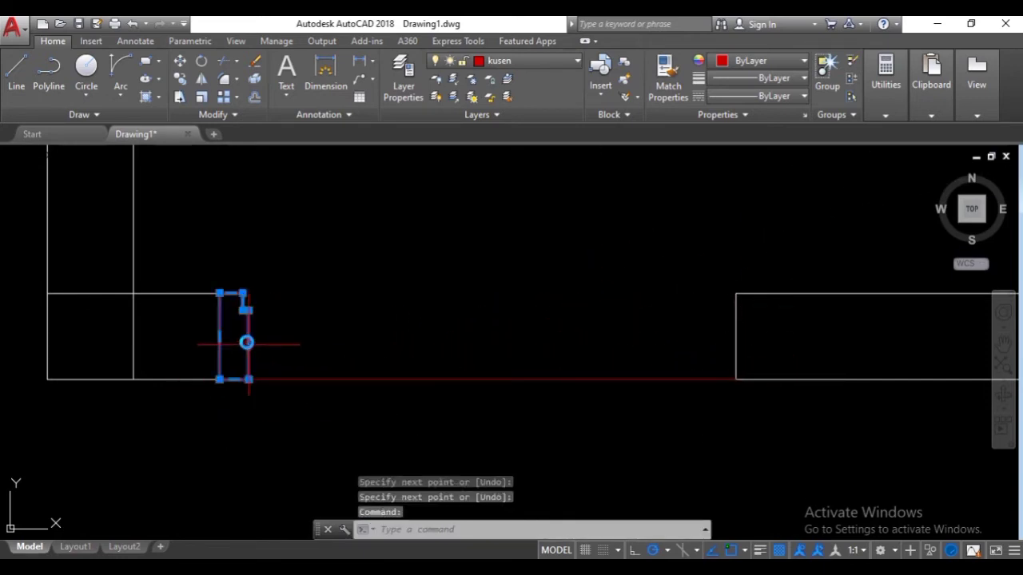
pyautogui.scroll(2, 247, 343)
pyautogui.scroll(-2, 247, 343)
pyautogui.write('M')
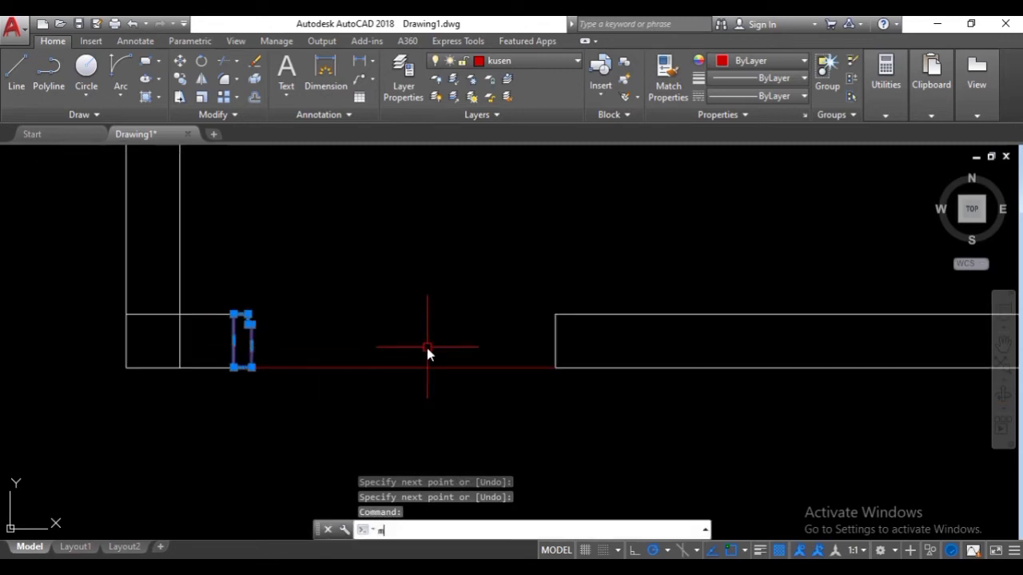
pyautogui.write('IRROR')
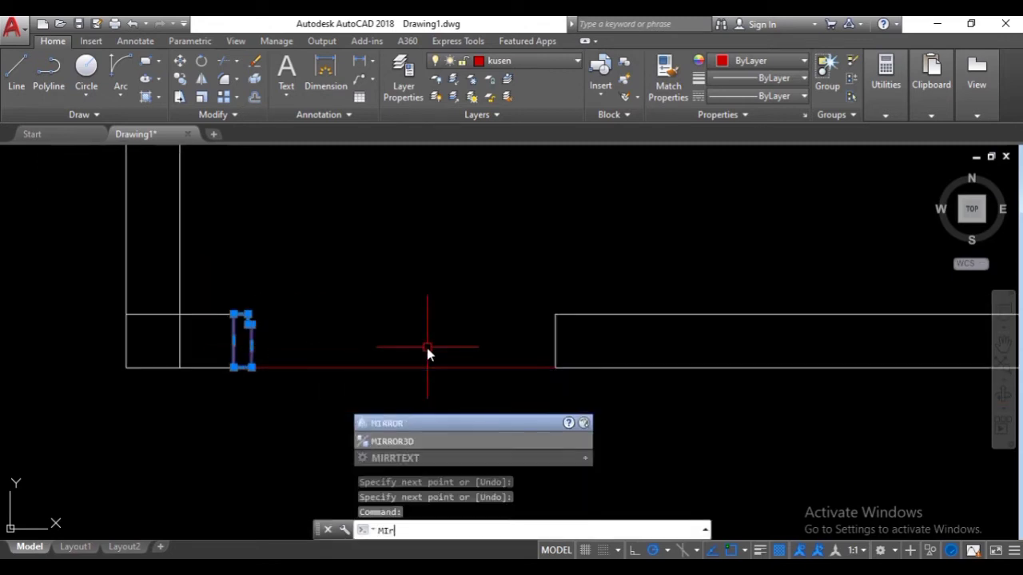
pyautogui.press('Return')
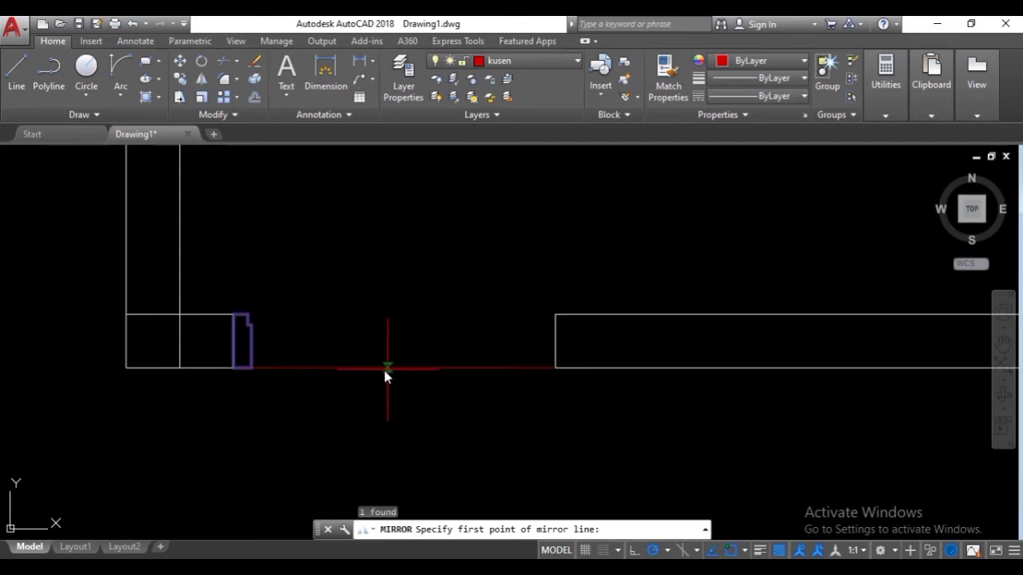
pyautogui.click(395, 370)
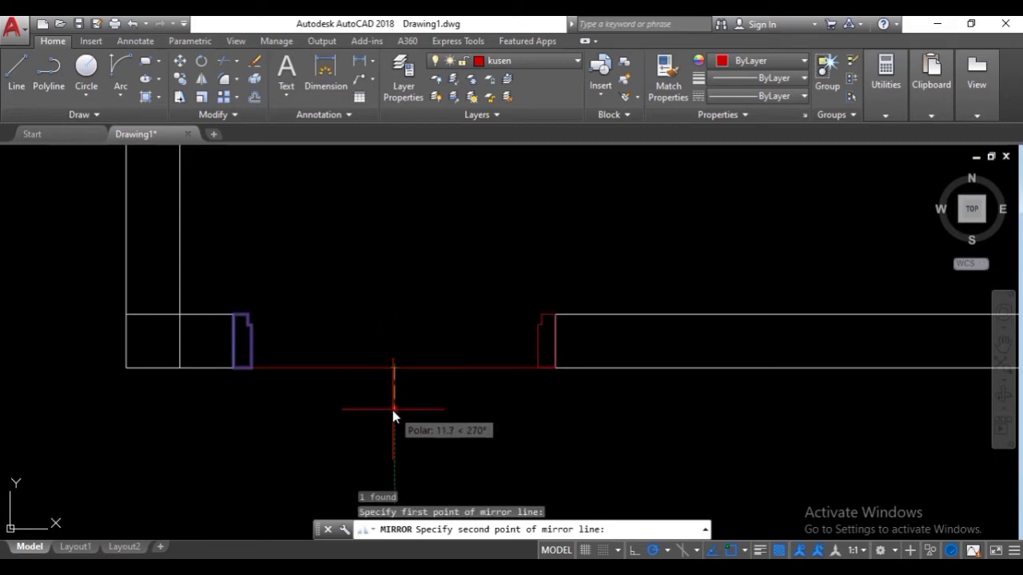
pyautogui.click(393, 410)
pyautogui.press('Return')
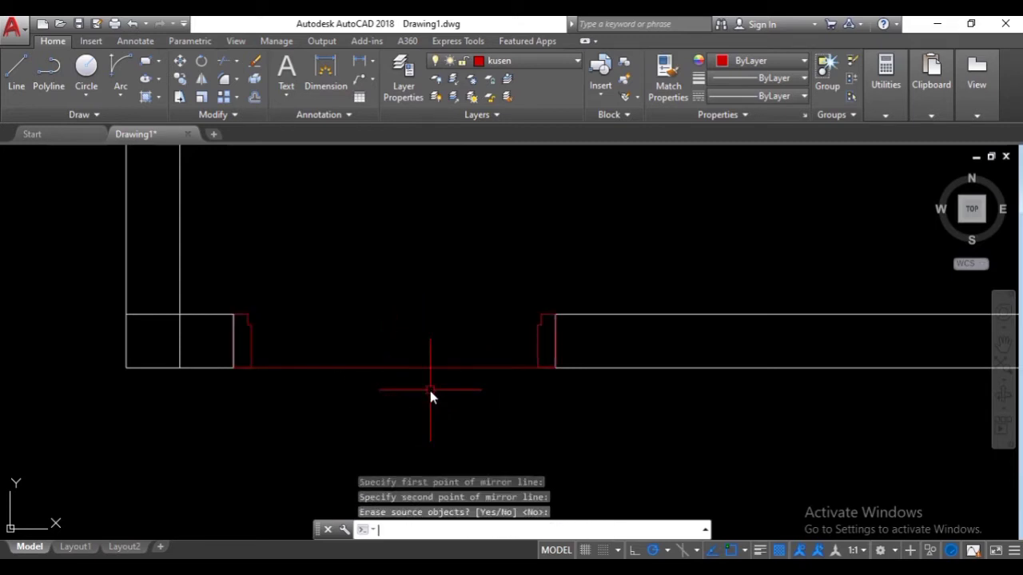
# - Erase the helper line across the door opening
pyautogui.click(468, 376)
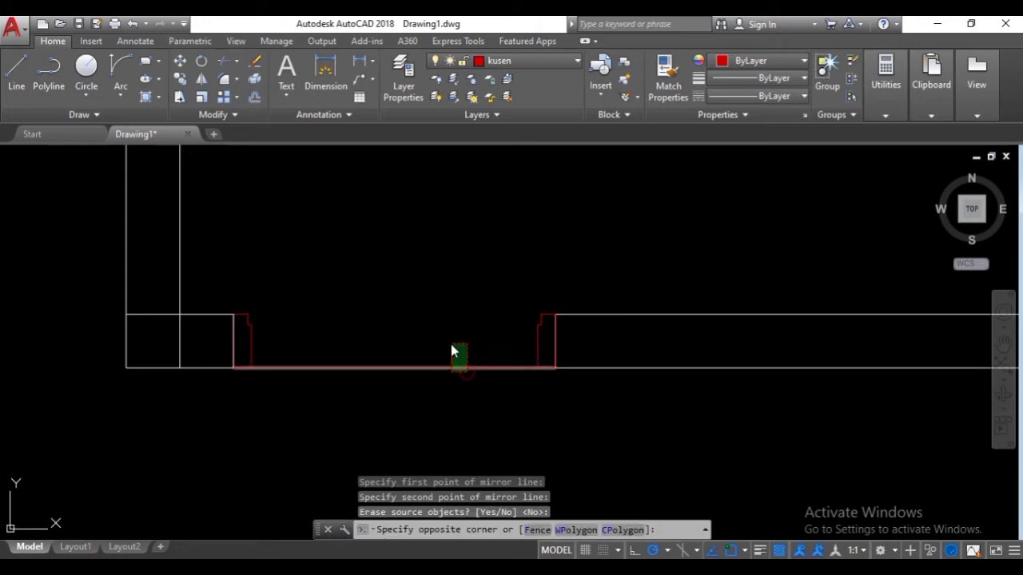
pyautogui.click(451, 349)
pyautogui.write('e')
pyautogui.press('Return')
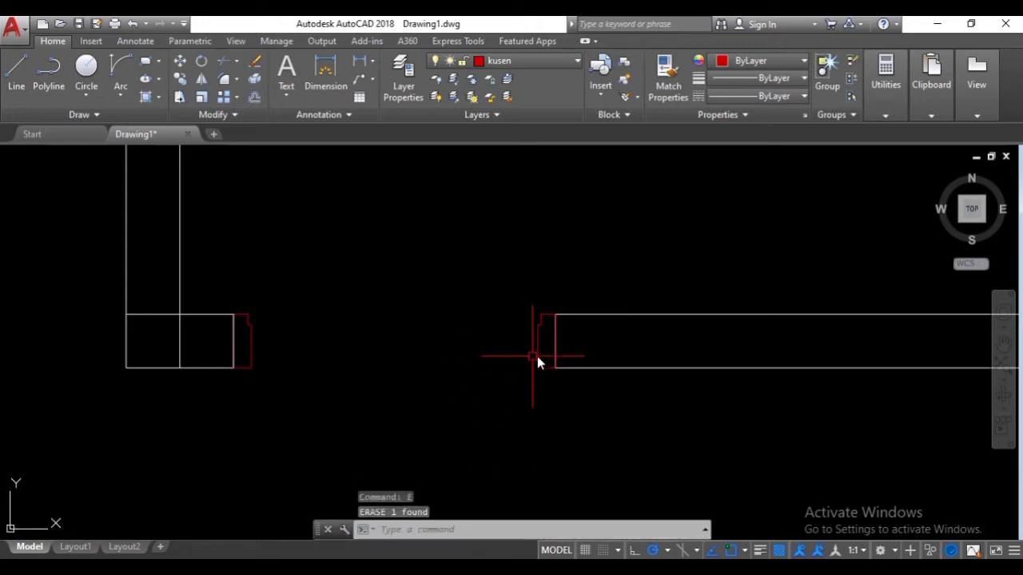
# - Send the mirrored right jamb profile to the back of the draw order, behind the wall lines
pyautogui.scroll(2, 555, 369)
pyautogui.scroll(3, 557, 375)
pyautogui.click(573, 383)
pyautogui.click(487, 319)
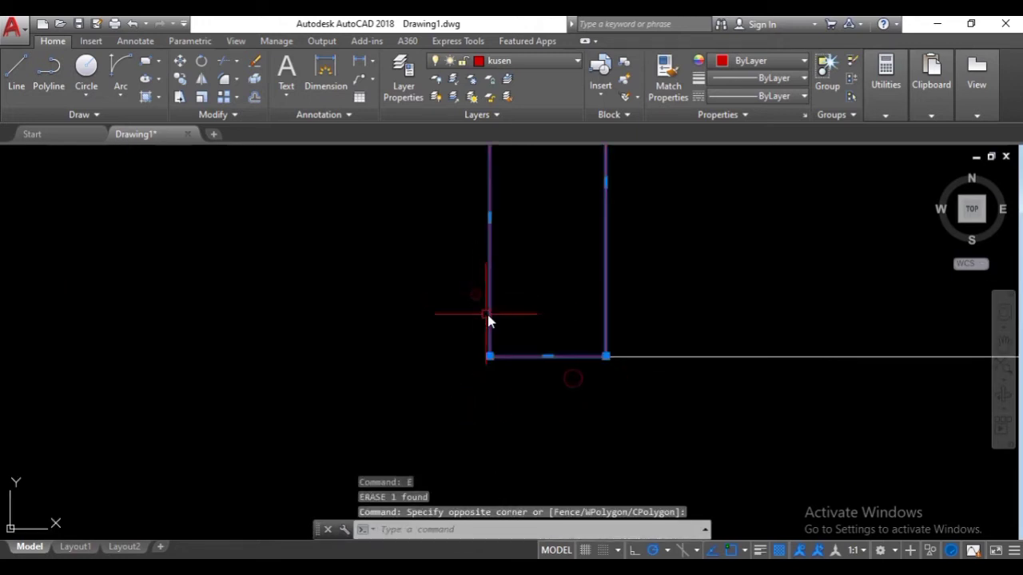
pyautogui.rightClick(490, 315)
pyautogui.moveTo(535, 373)
pyautogui.click(704, 386)
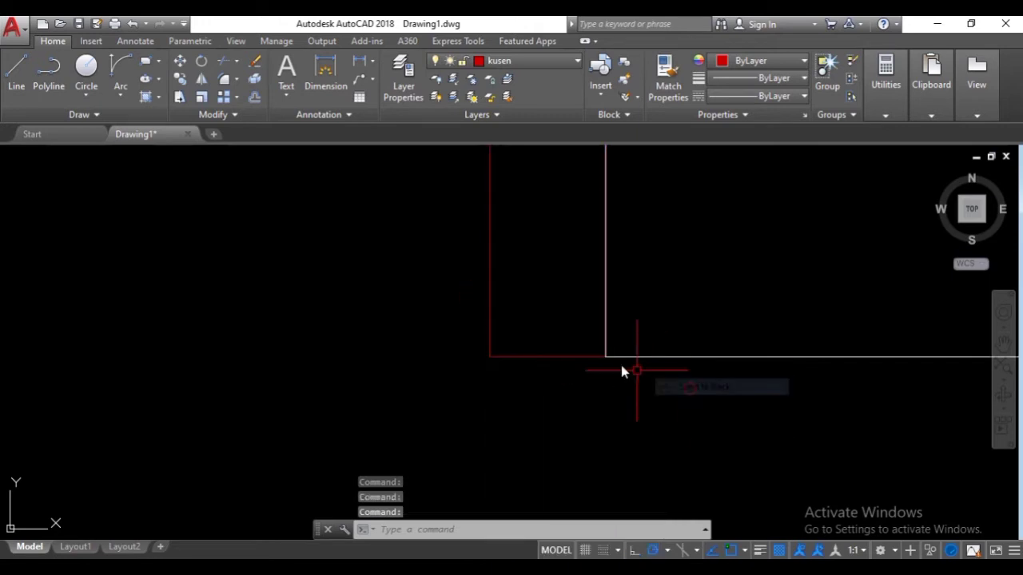
# - Draw the closed door leaf as a rectangle of lines across the opening, joining the corners of the two jambs' upper notches
pyautogui.scroll(-2, 592, 351)
pyautogui.scroll(4, 591, 327)
pyautogui.scroll(-4, 471, 296)
pyautogui.scroll(2, 319, 292)
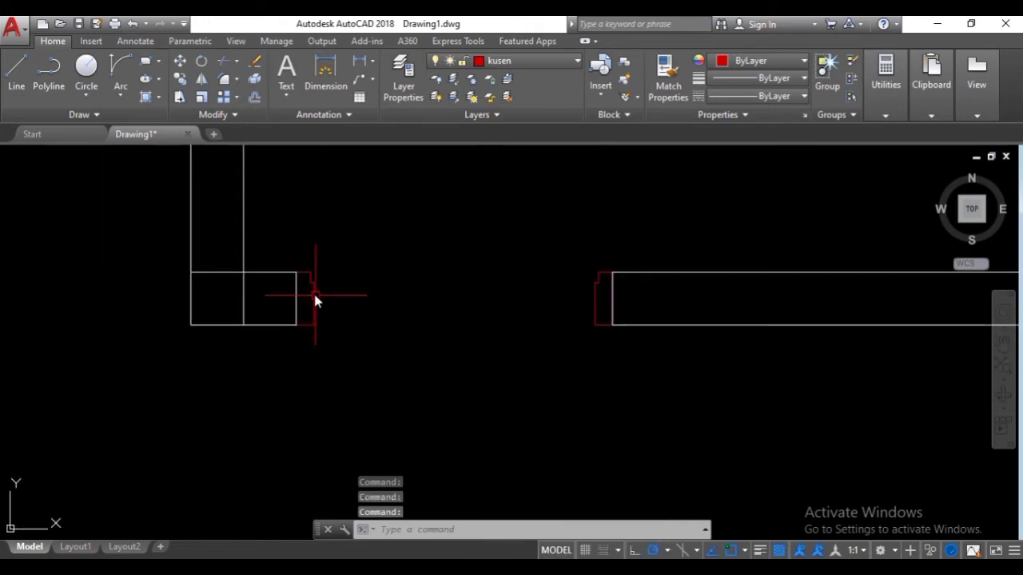
pyautogui.moveTo(291, 270); pyautogui.dragTo(268, 344, button='middle')
pyautogui.moveTo(662, 350); pyautogui.dragTo(655, 378, button='middle')
pyautogui.scroll(-2, 535, 365)
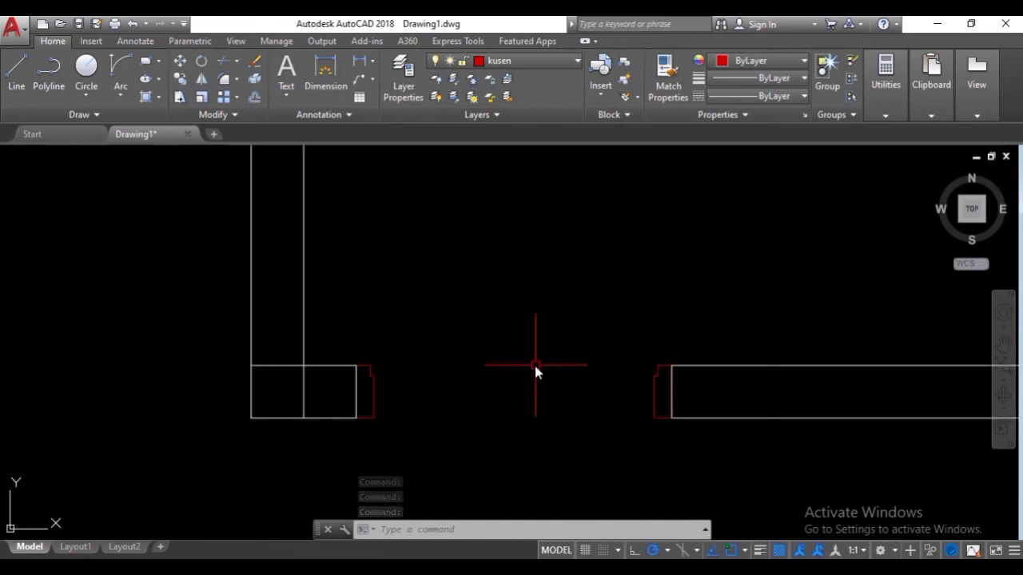
pyautogui.moveTo(429, 326); pyautogui.dragTo(400, 358, button='middle')
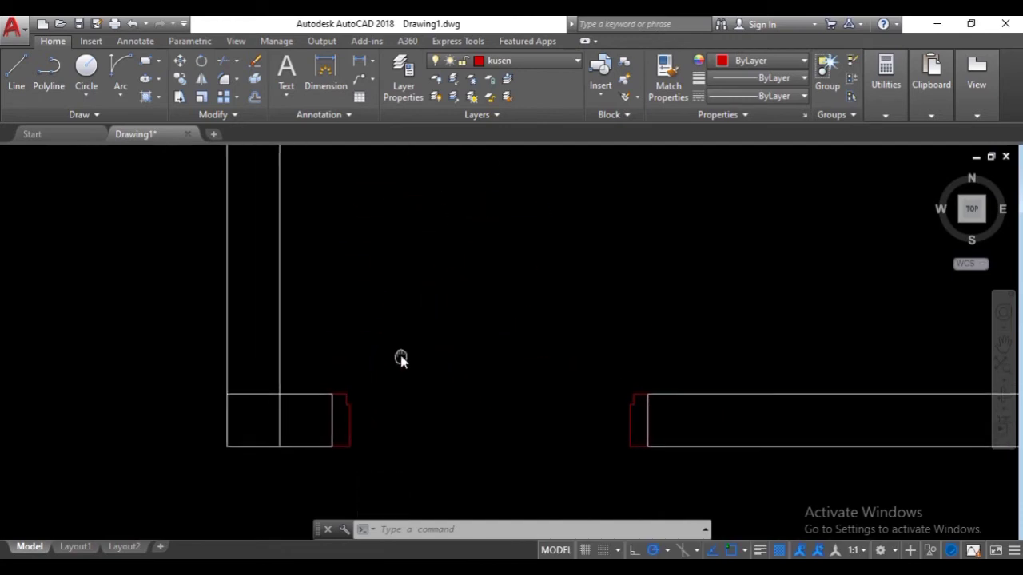
pyautogui.write('l')
pyautogui.press('Return')
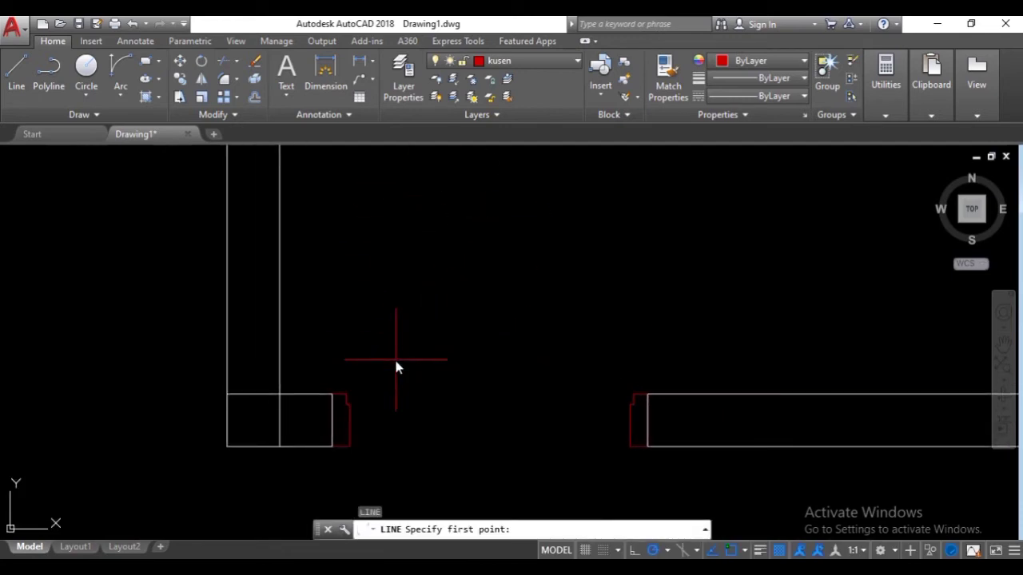
pyautogui.click(347, 395)
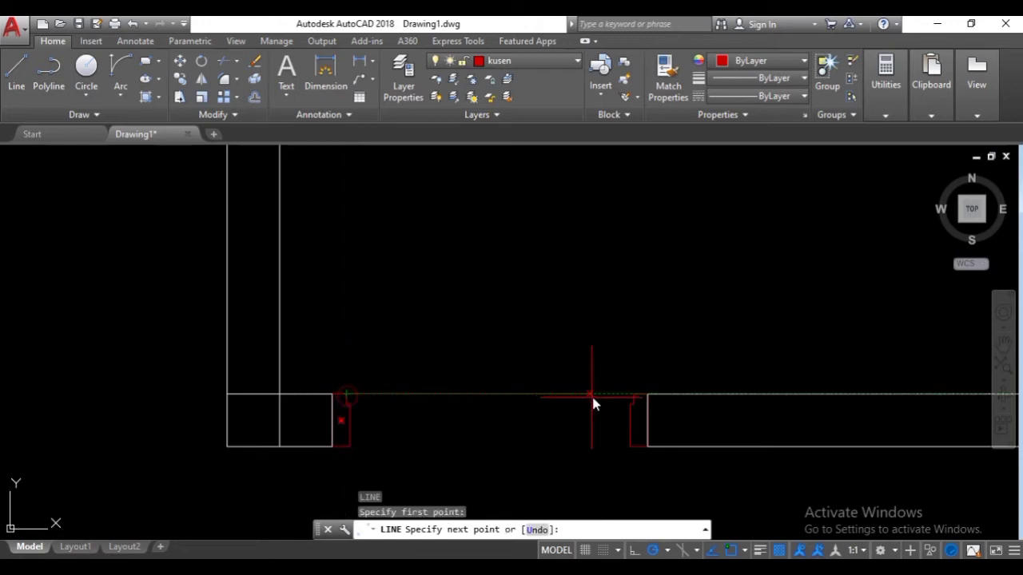
pyautogui.scroll(2, 625, 402)
pyautogui.click(624, 392)
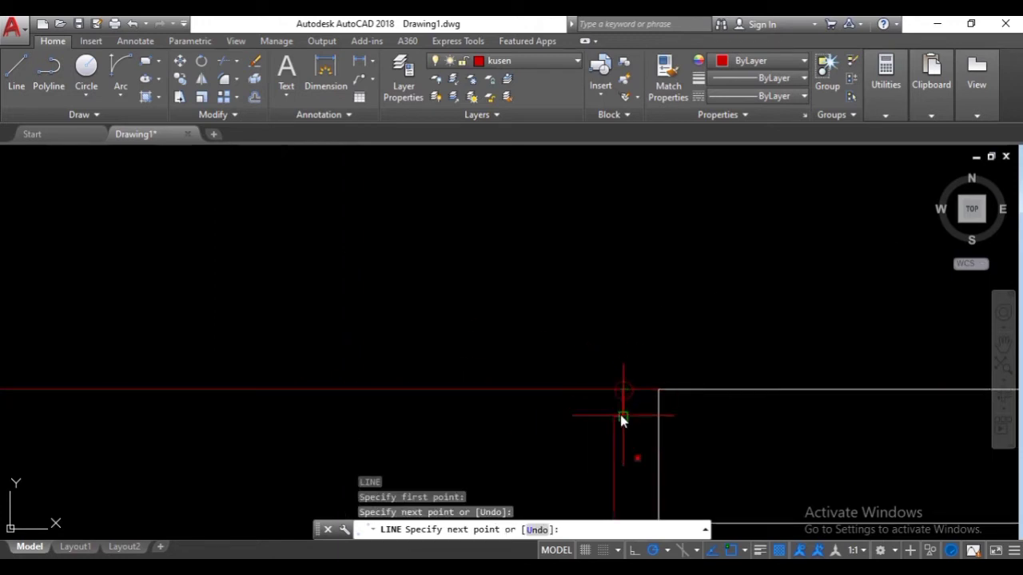
pyautogui.click(620, 414)
pyautogui.scroll(-3, 490, 415)
pyautogui.scroll(4, 415, 368)
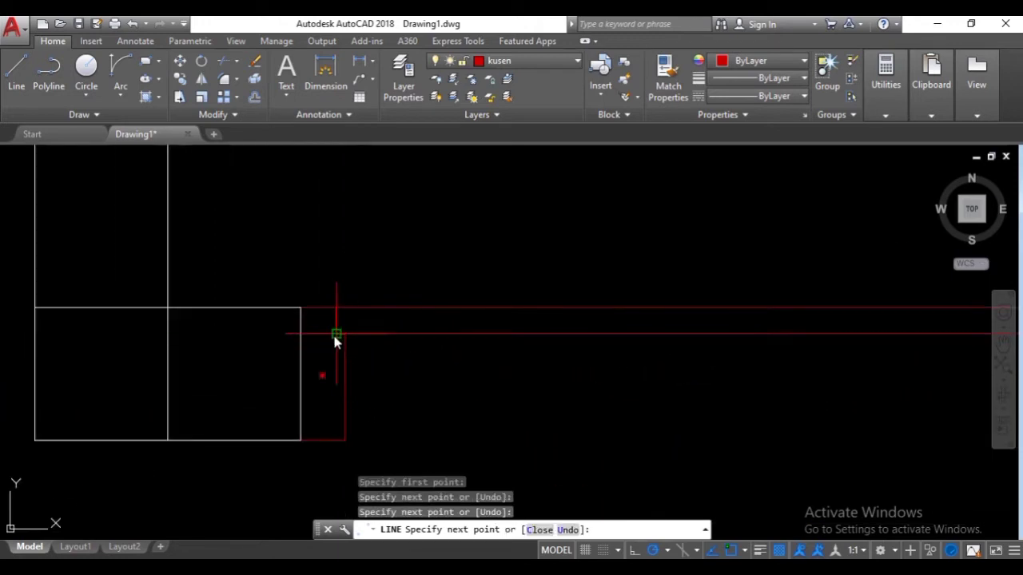
pyautogui.click(337, 334)
pyautogui.click(337, 310)
pyautogui.press('Return')
pyautogui.scroll(-4, 468, 349)
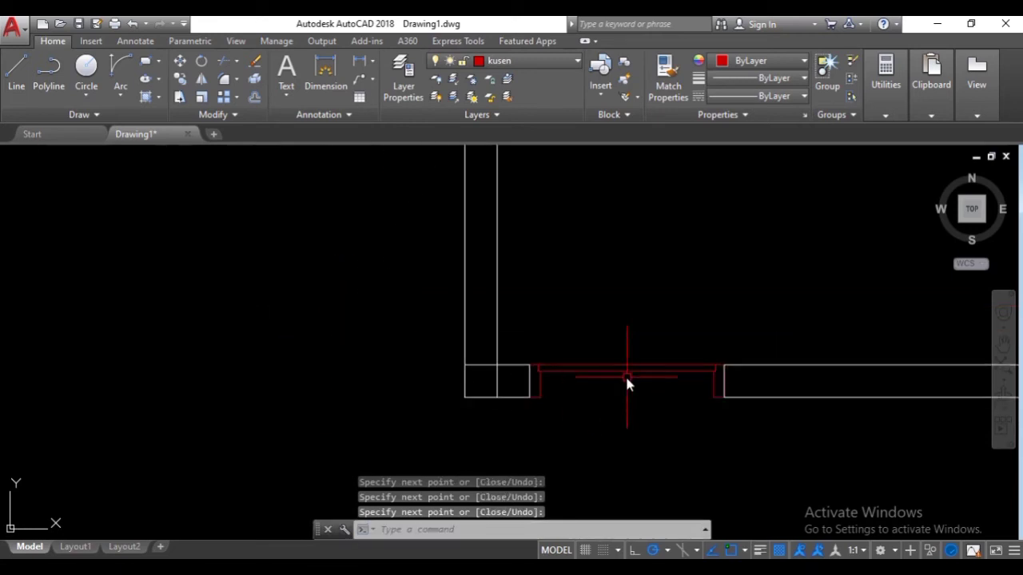
# - Rotate the four door leaf lines about the leaf's upper-left corner so the leaf stands vertically, open into the room
pyautogui.scroll(2, 639, 380)
pyautogui.click(662, 391)
pyautogui.click(501, 319)
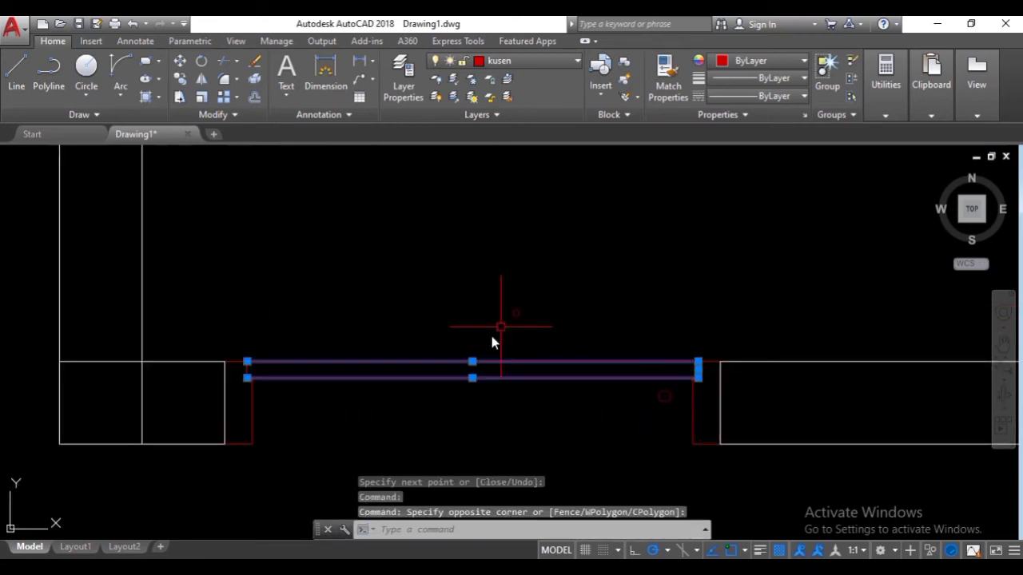
pyautogui.scroll(3, 256, 355)
pyautogui.write('r')
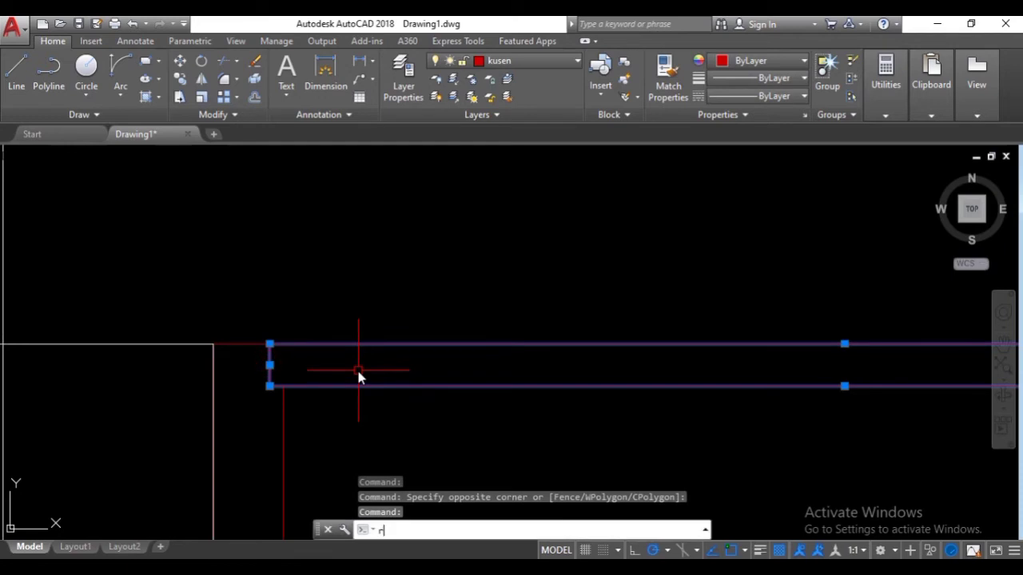
pyautogui.press('Return')
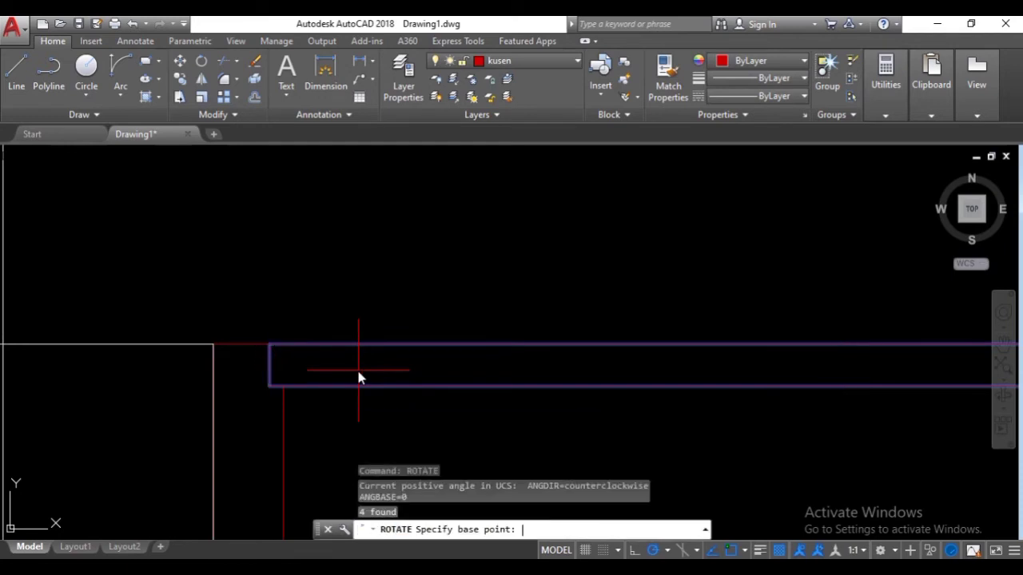
pyautogui.click(270, 346)
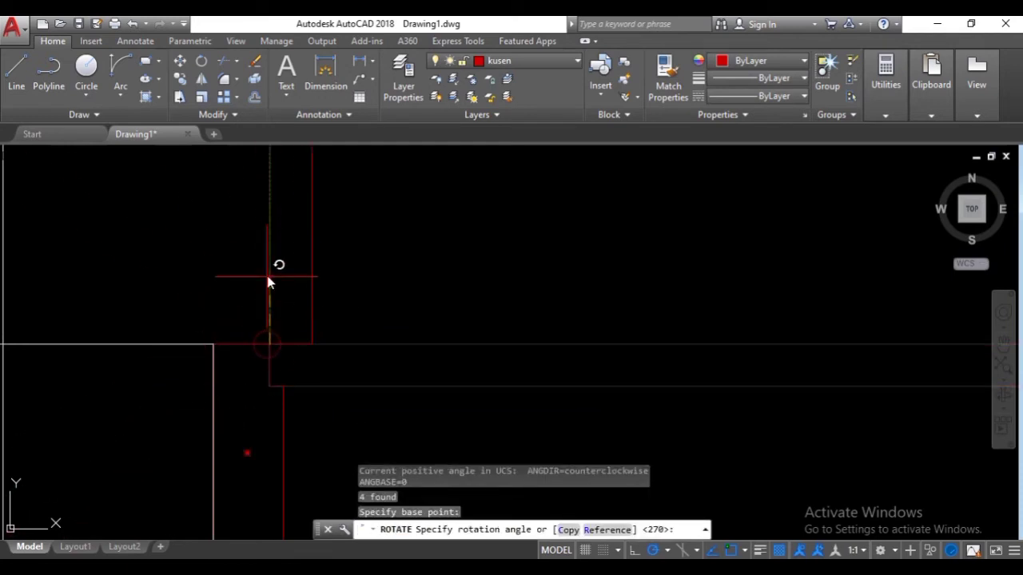
pyautogui.click(269, 260)
pyautogui.moveTo(269, 260)
pyautogui.mouseDown(button='middle')
pyautogui.moveTo(343, 283)
pyautogui.moveTo(320, 376)
pyautogui.mouseUp(button='middle')
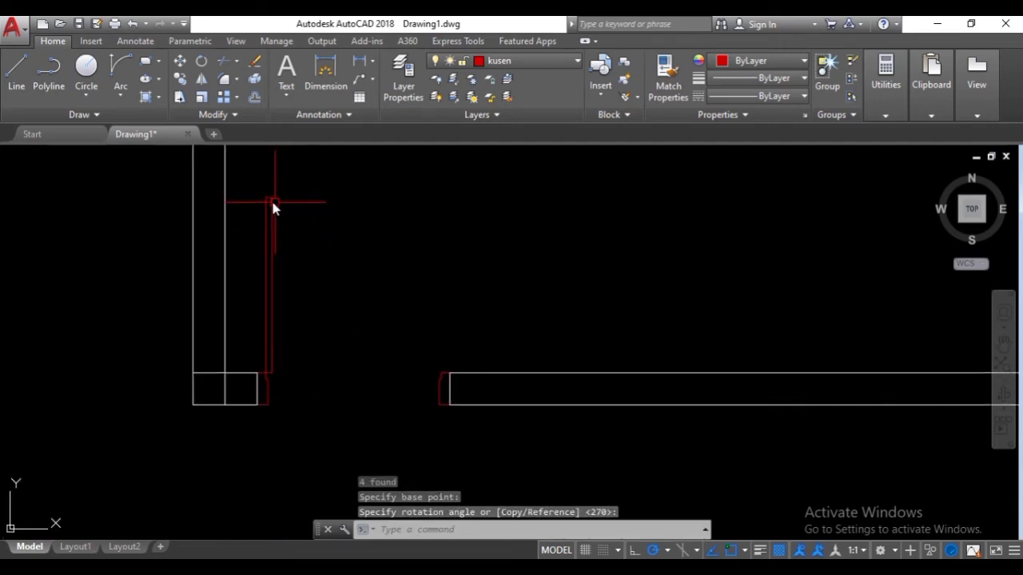
# - Draw a Start, End, Direction arc from the open leaf's top-right corner to the right jamb's upper notch corner, starting tangent horizontally
pyautogui.click(118, 96)
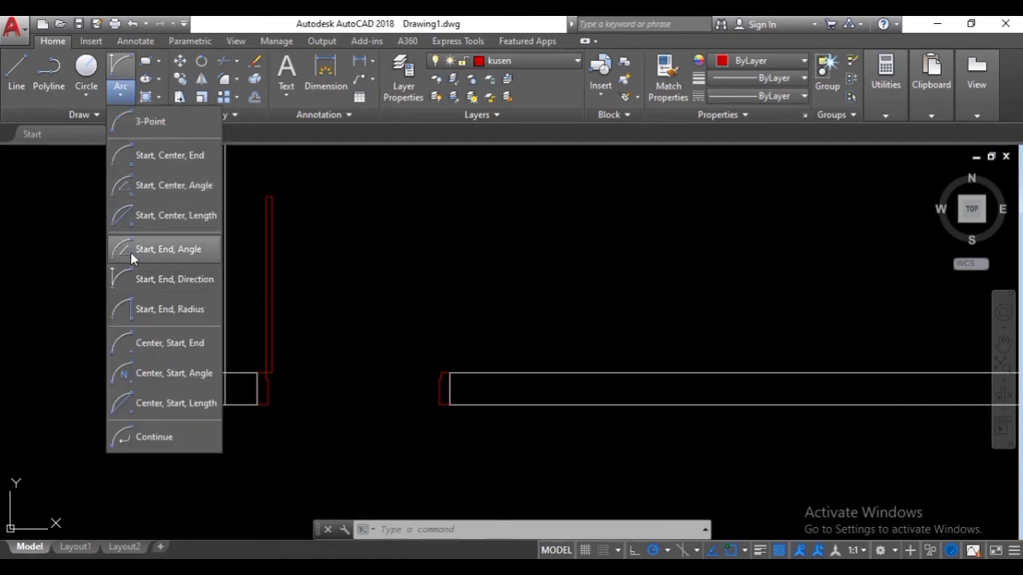
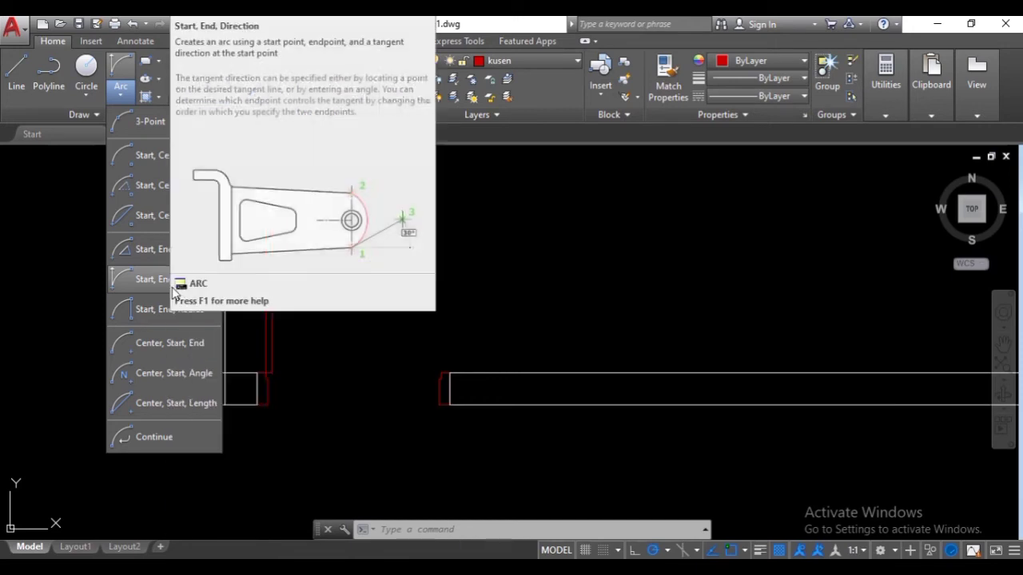
pyautogui.click(172, 290)
pyautogui.click(272, 197)
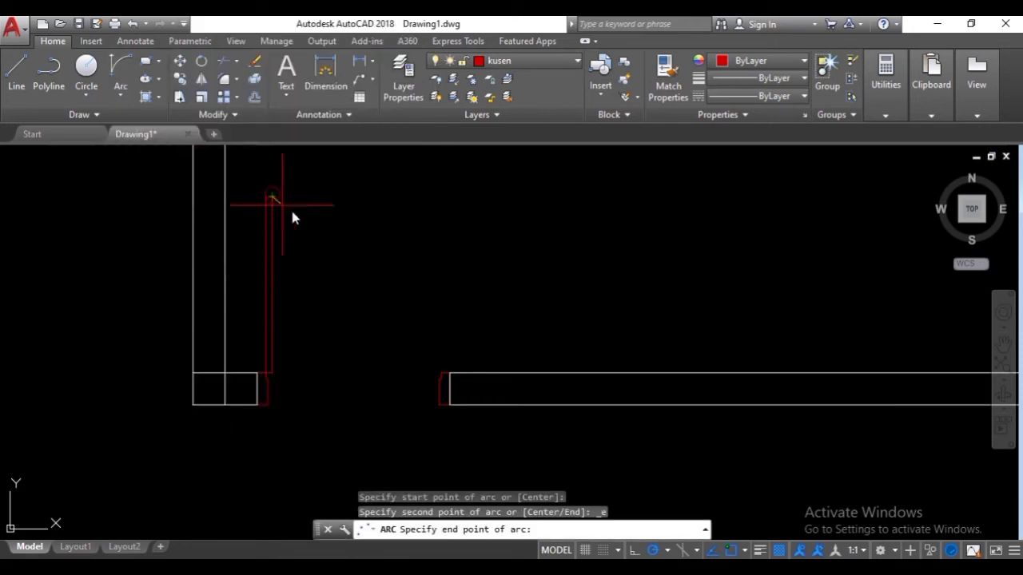
pyautogui.scroll(4, 435, 381)
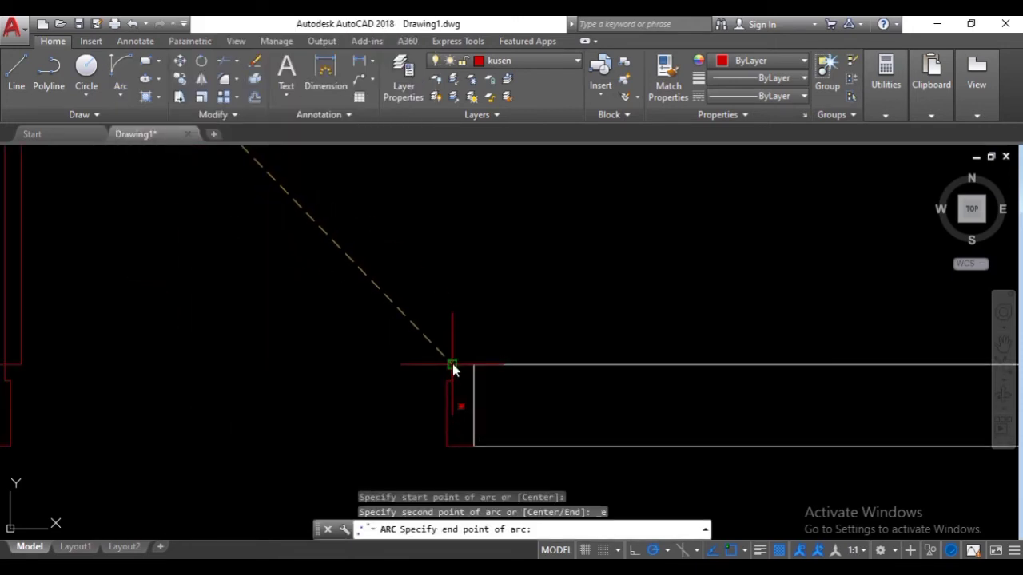
pyautogui.click(453, 363)
pyautogui.scroll(-4, 470, 329)
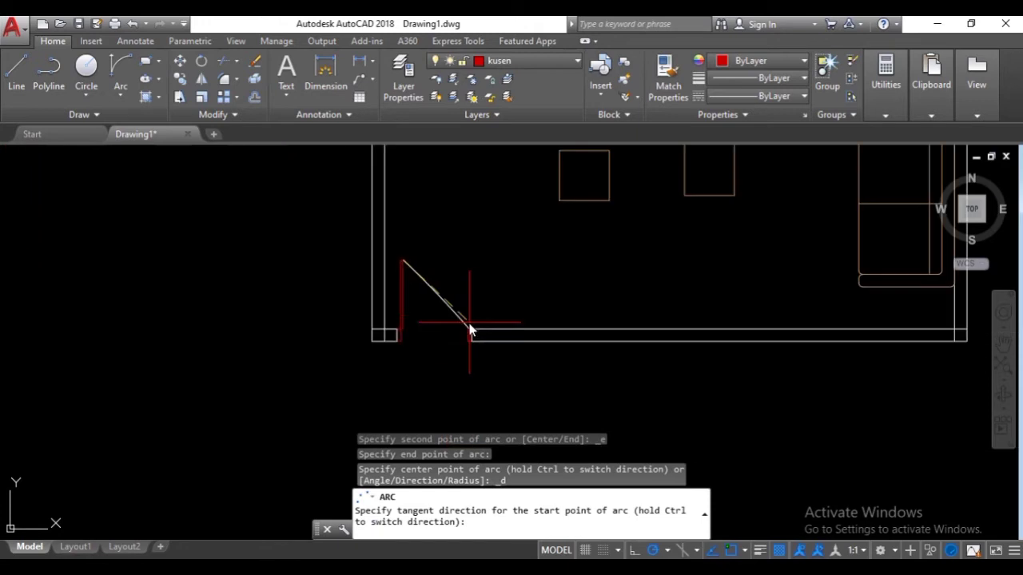
pyautogui.click(473, 262)
pyautogui.scroll(2, 453, 314)
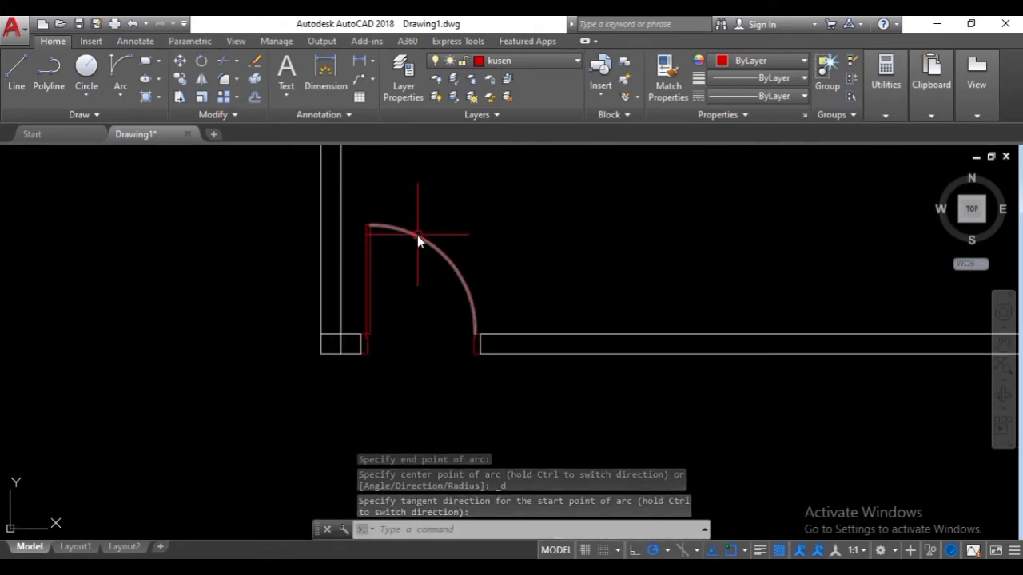
pyautogui.moveTo(419, 239); pyautogui.dragTo(421, 265, button='middle')
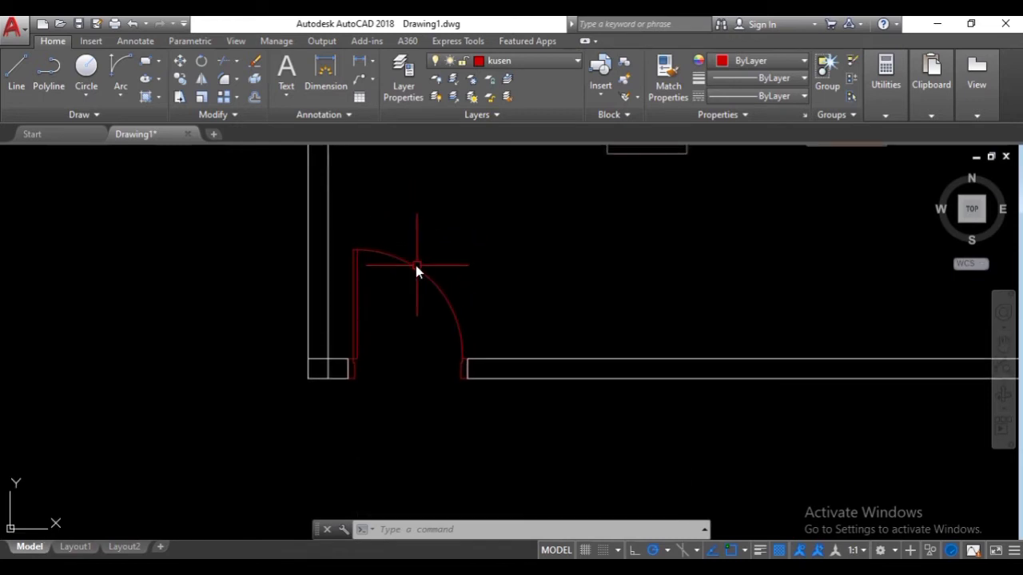
# - Create a new layer named keterangan and set its color to 136
pyautogui.click(400, 95)
pyautogui.click(269, 175)
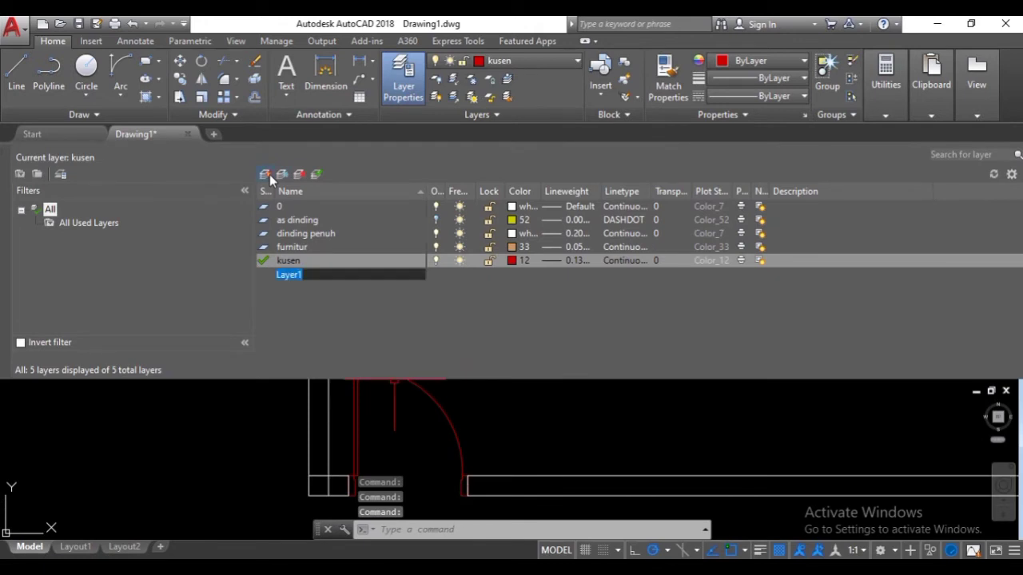
pyautogui.write('keterangan')
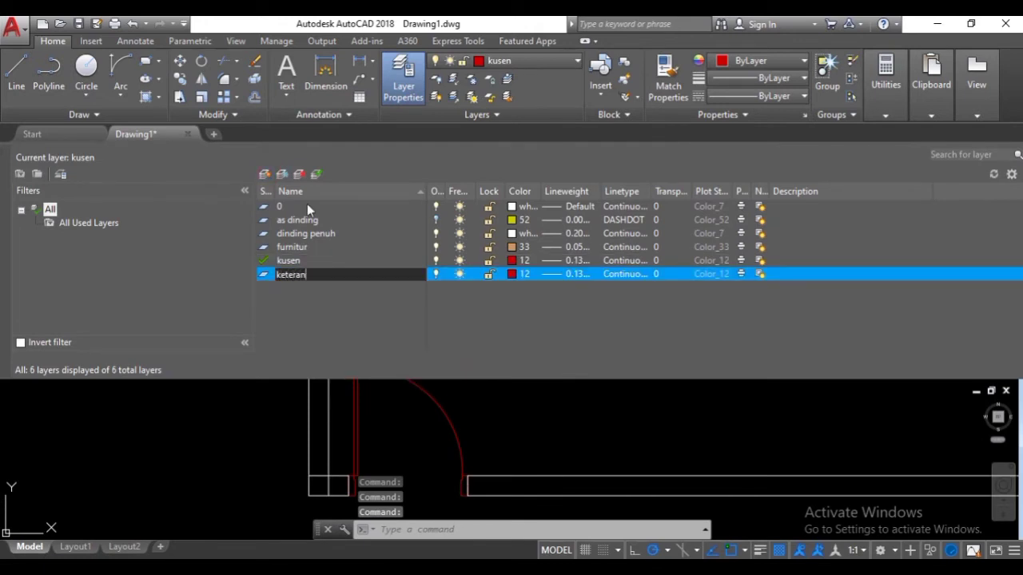
pyautogui.click(510, 274)
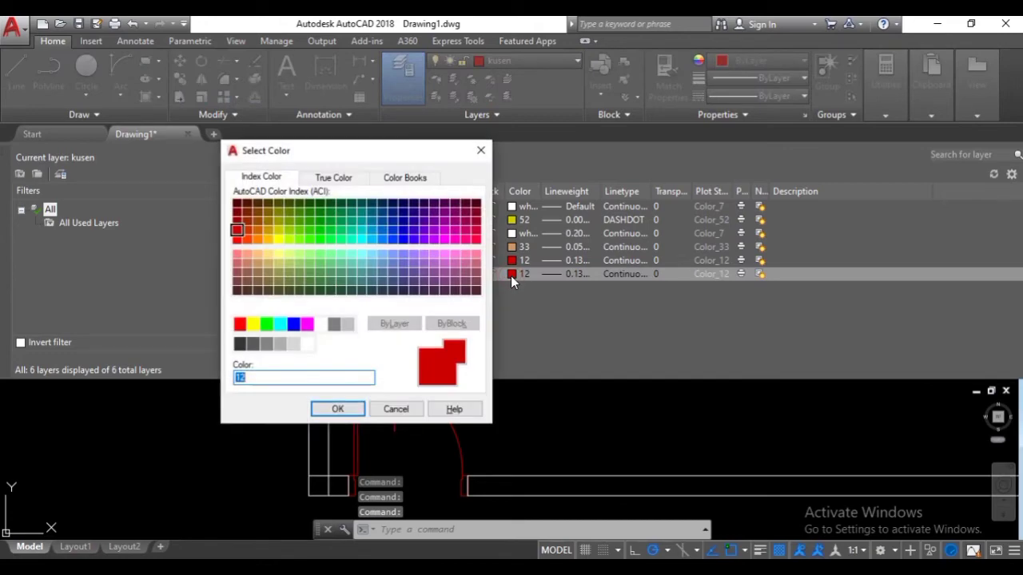
pyautogui.write('13')
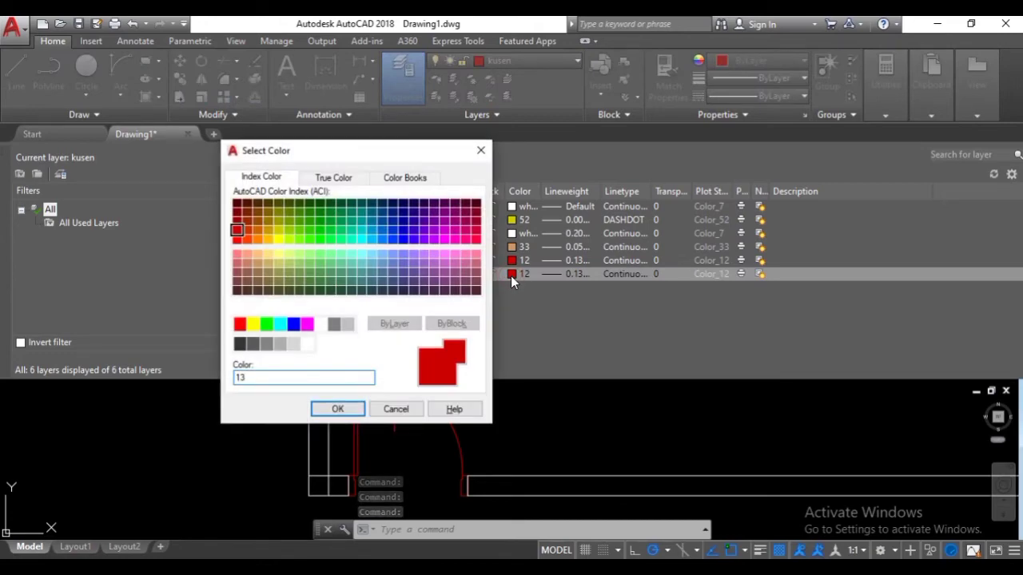
pyautogui.write('6')
pyautogui.press('Return')
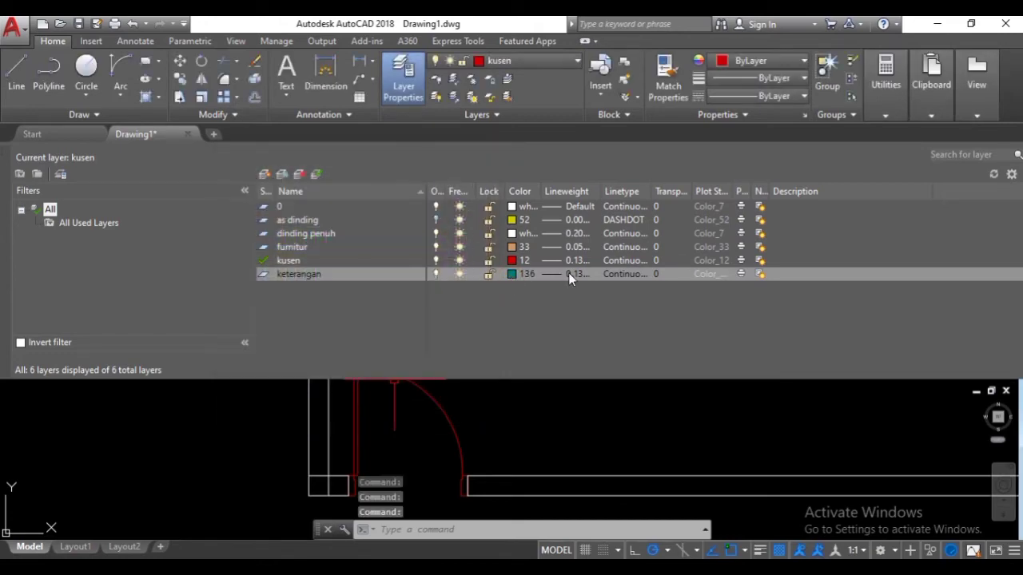
# - Set the keterangan layer's lineweight to 0.05 mm and close the layer manager
pyautogui.click(570, 274)
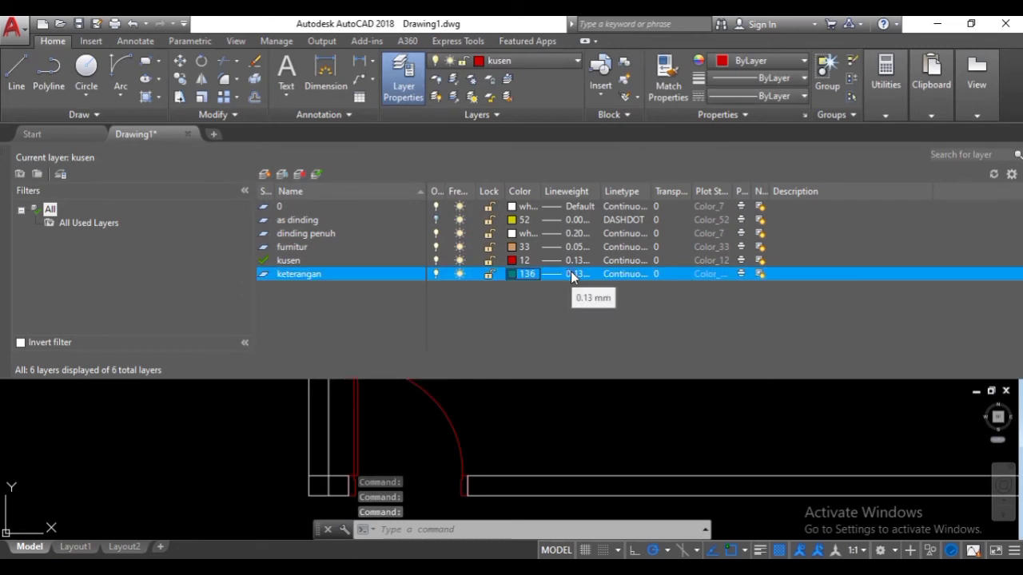
pyautogui.click(499, 234)
pyautogui.click(446, 400)
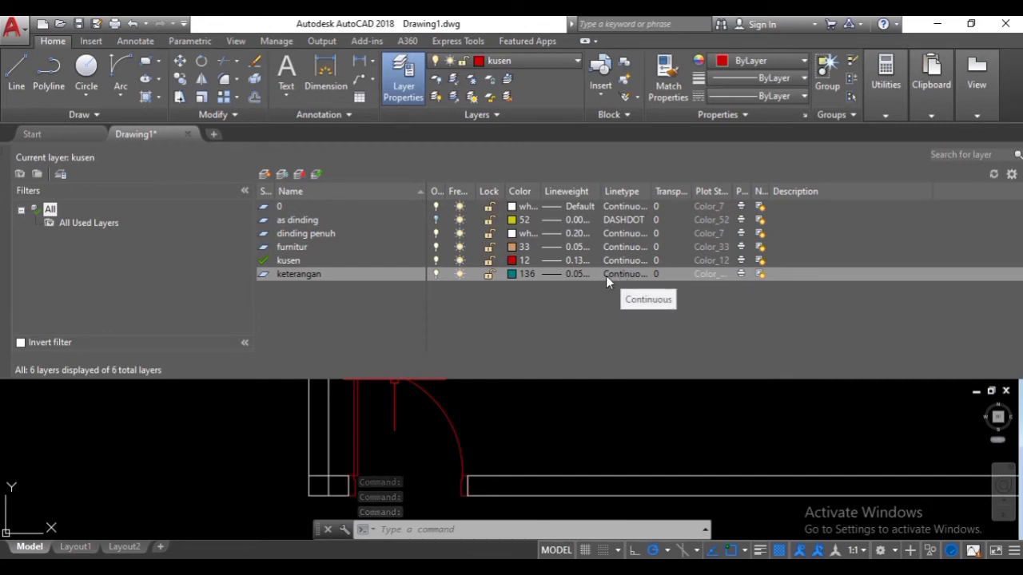
pyautogui.click(404, 92)
# - Move the door's swing arc from the kusen layer to the keterangan layer
pyautogui.click(435, 295)
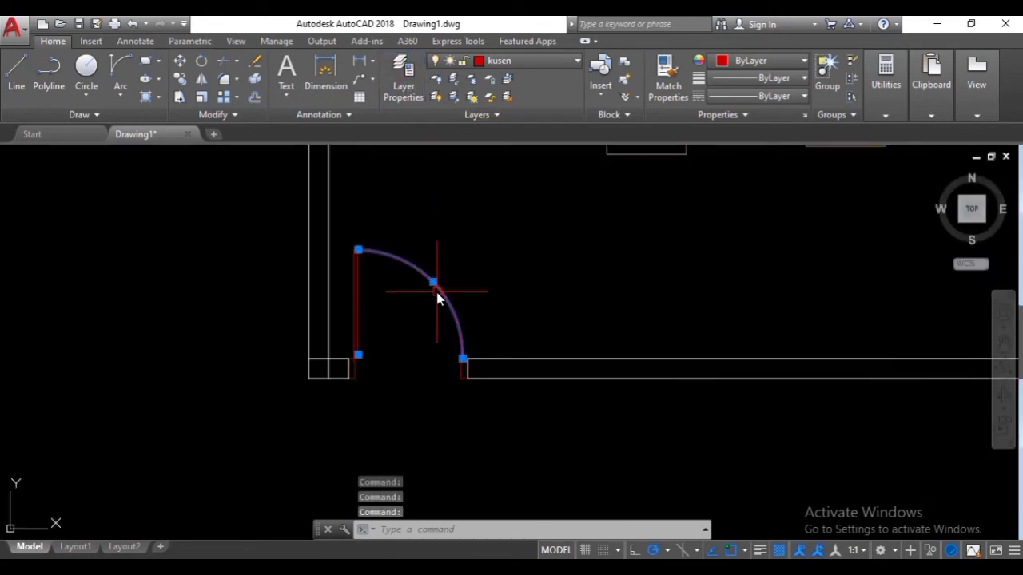
pyautogui.click(521, 60)
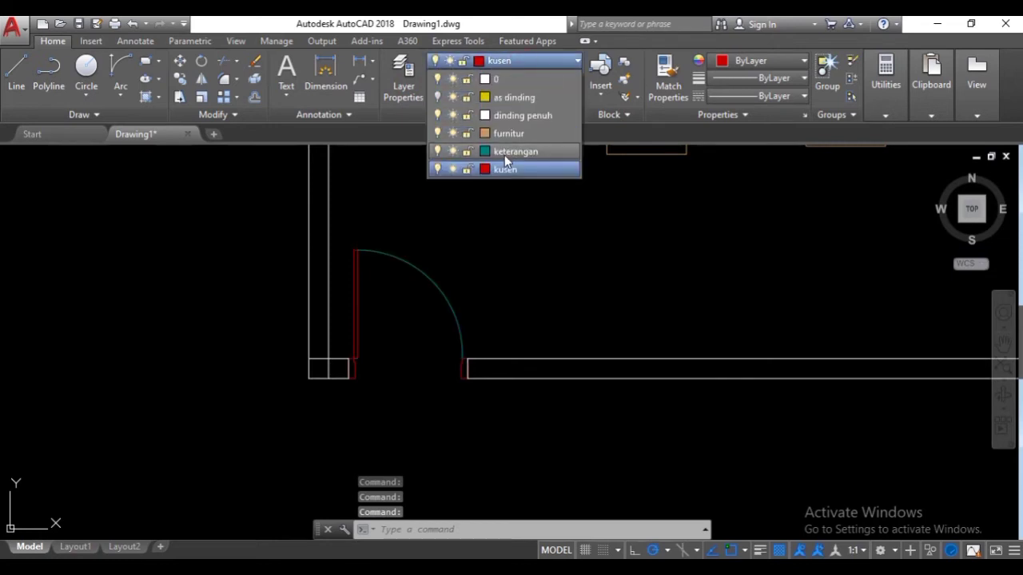
pyautogui.click(504, 155)
pyautogui.press('Escape')
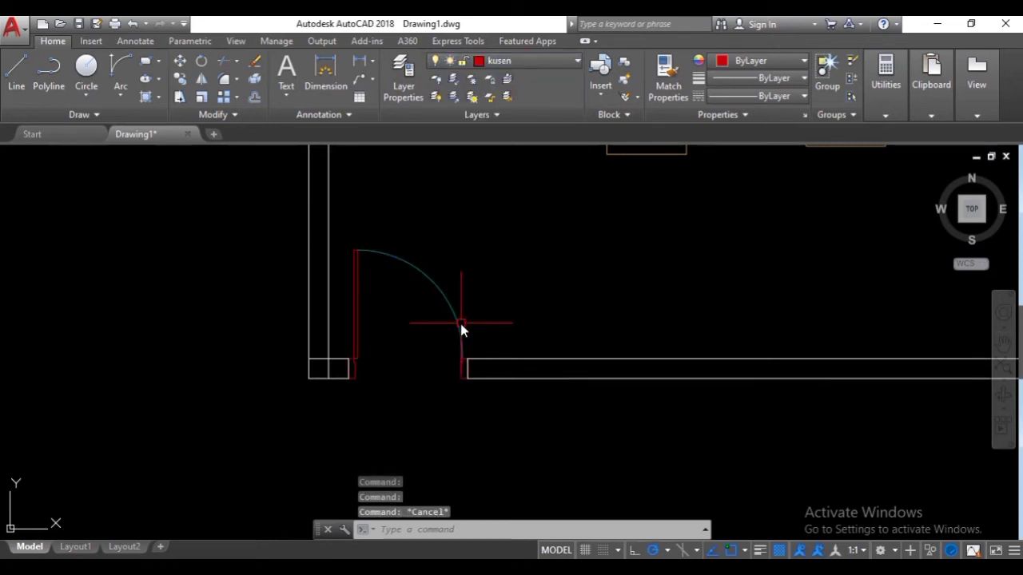
pyautogui.moveTo(429, 343); pyautogui.dragTo(436, 326, button='middle')
pyautogui.scroll(2, 439, 334)
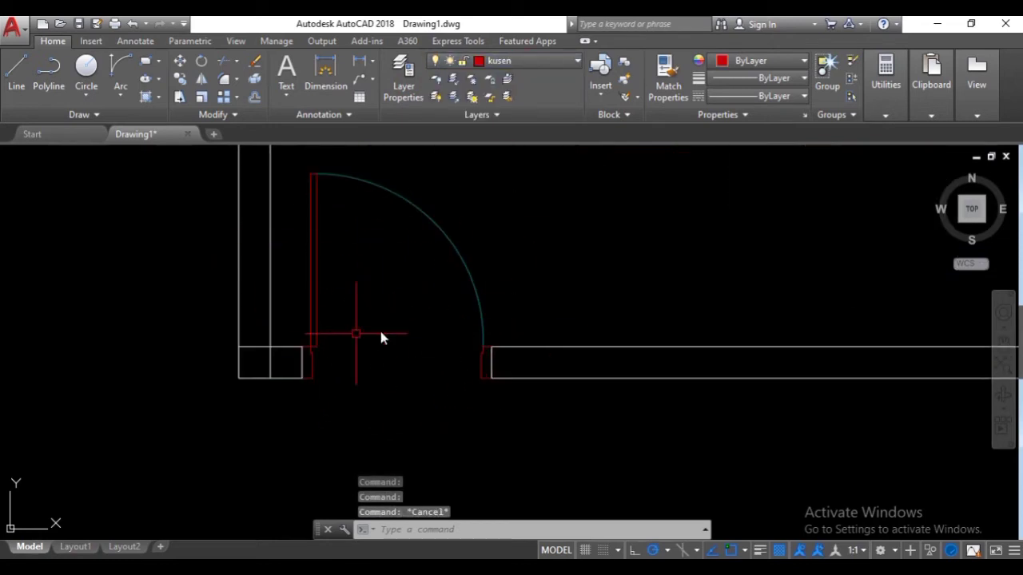
pyautogui.scroll(-1, 384, 380)
pyautogui.scroll(-2, 415, 392)
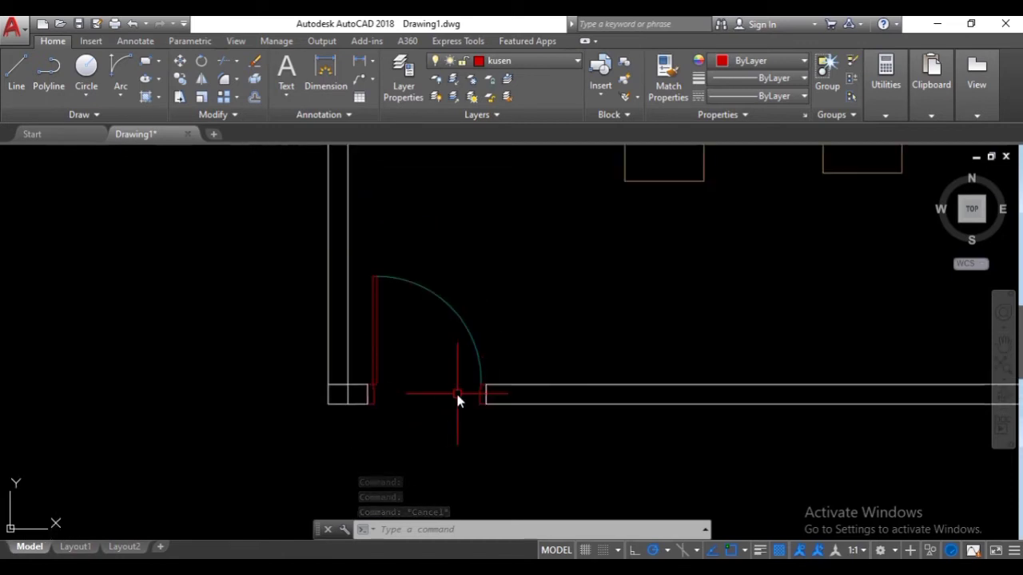
pyautogui.moveTo(457, 398); pyautogui.dragTo(466, 365, button='middle')
pyautogui.scroll(3, 398, 376)
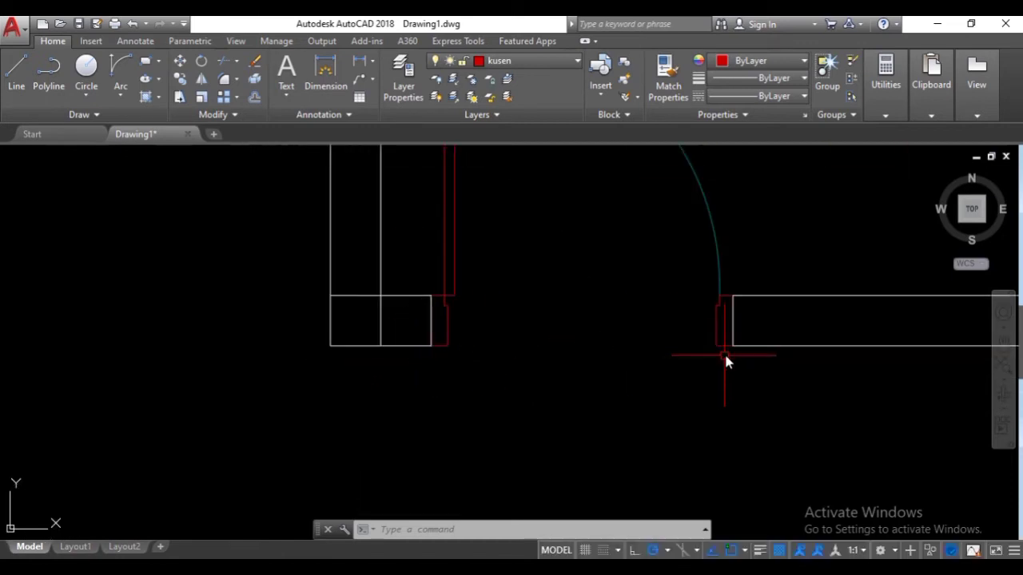
# - Create a new layer named lantai and set its color to 252
pyautogui.click(393, 83)
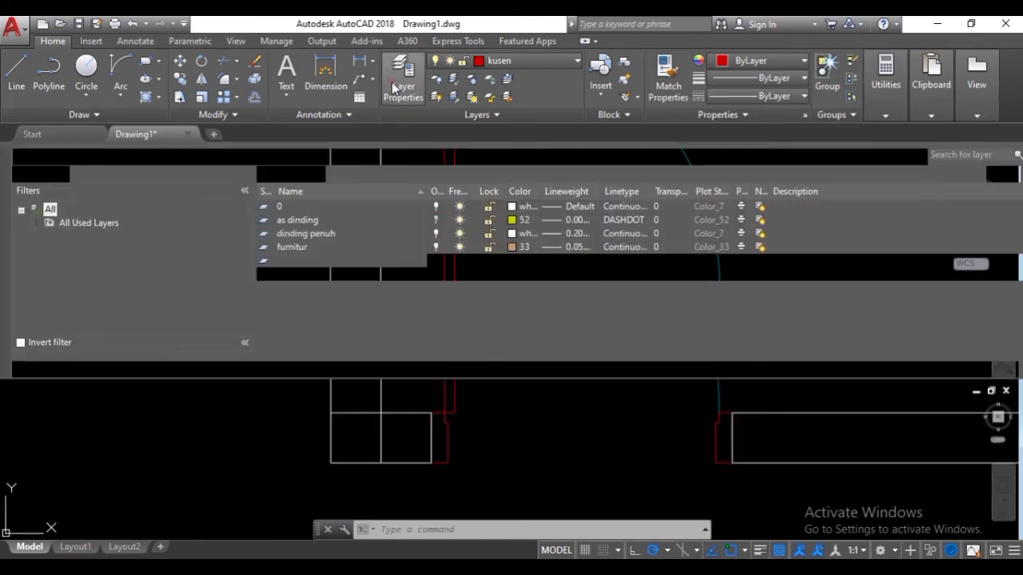
pyautogui.click(265, 174)
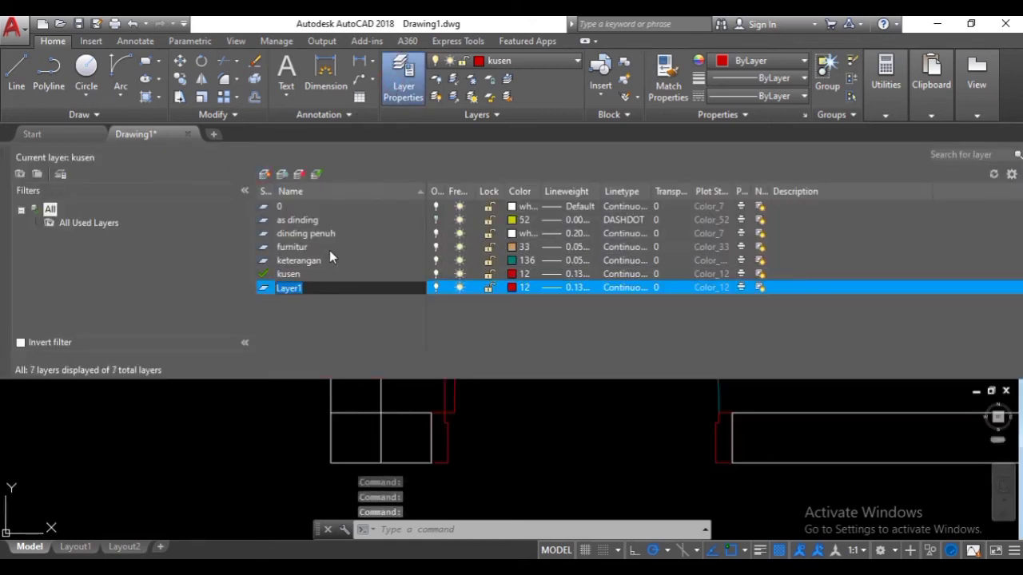
pyautogui.write('lantai')
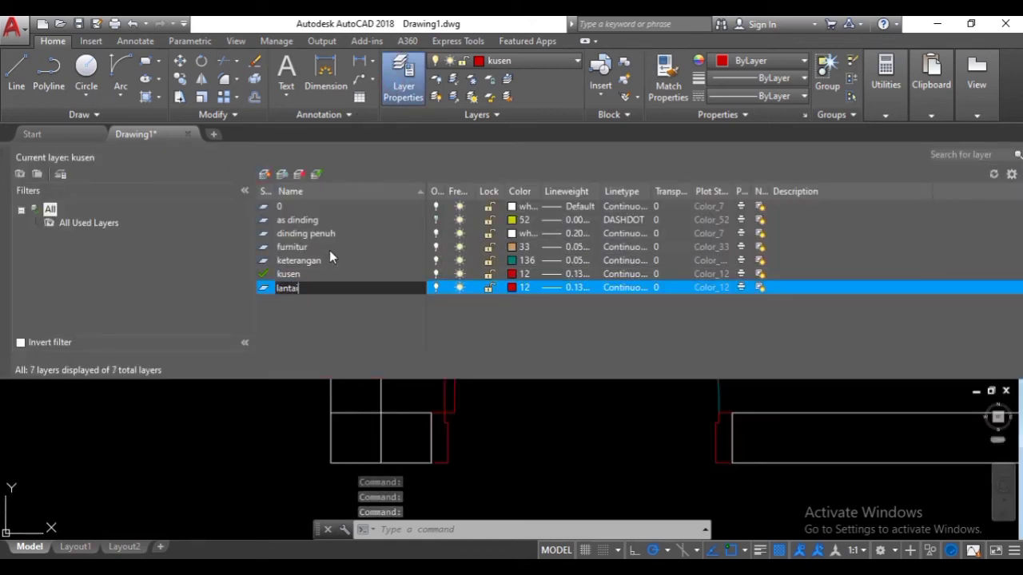
pyautogui.click(510, 292)
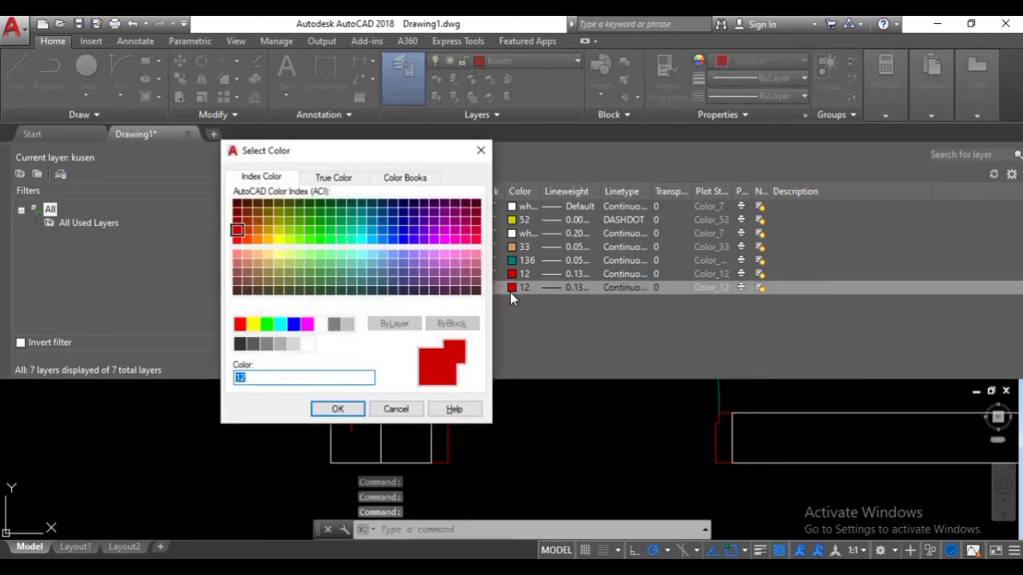
pyautogui.write('252')
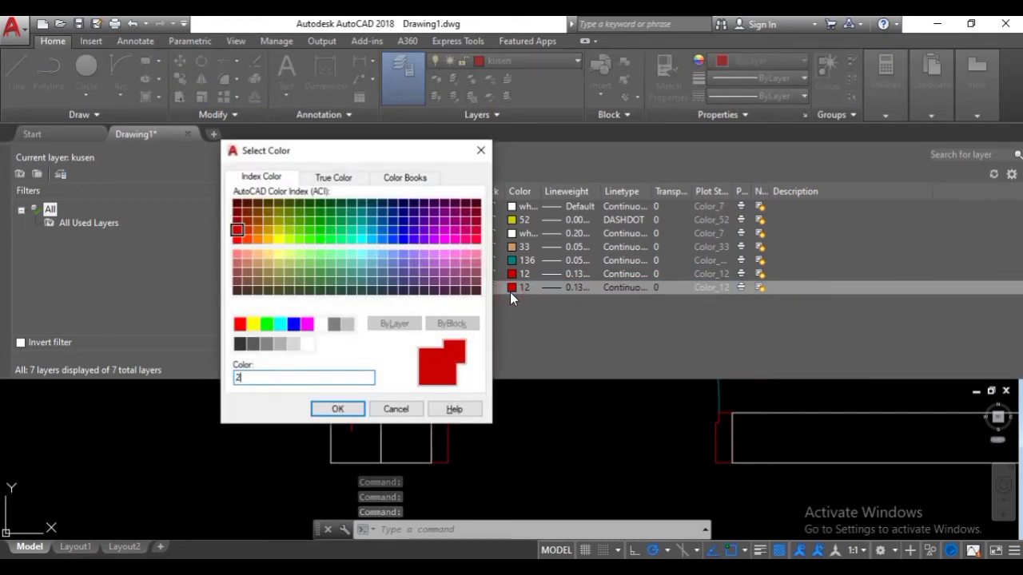
pyautogui.press('Return')
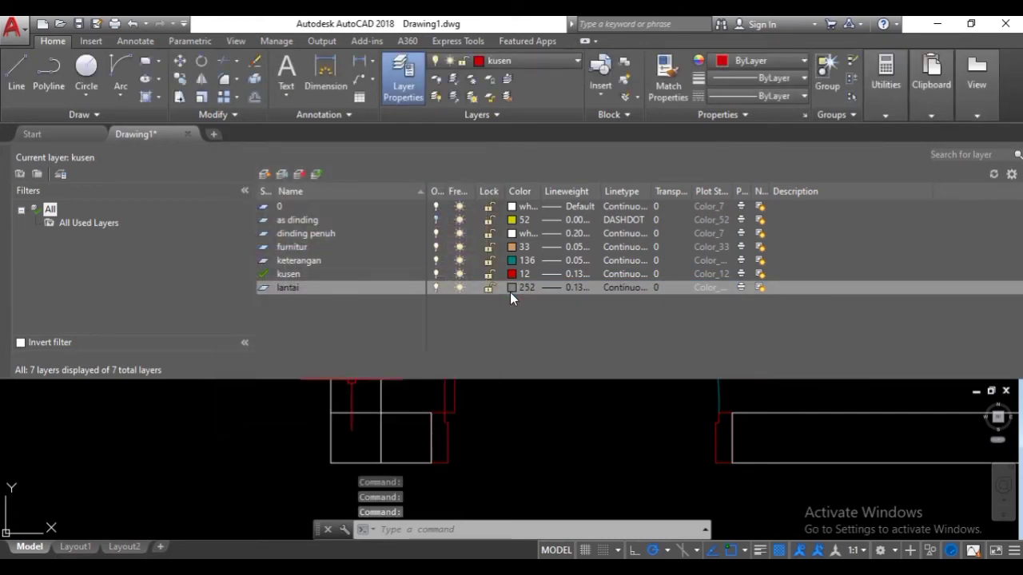
# - Set the lantai layer's lineweight to 0.09 mm and close the layer manager
pyautogui.click(574, 290)
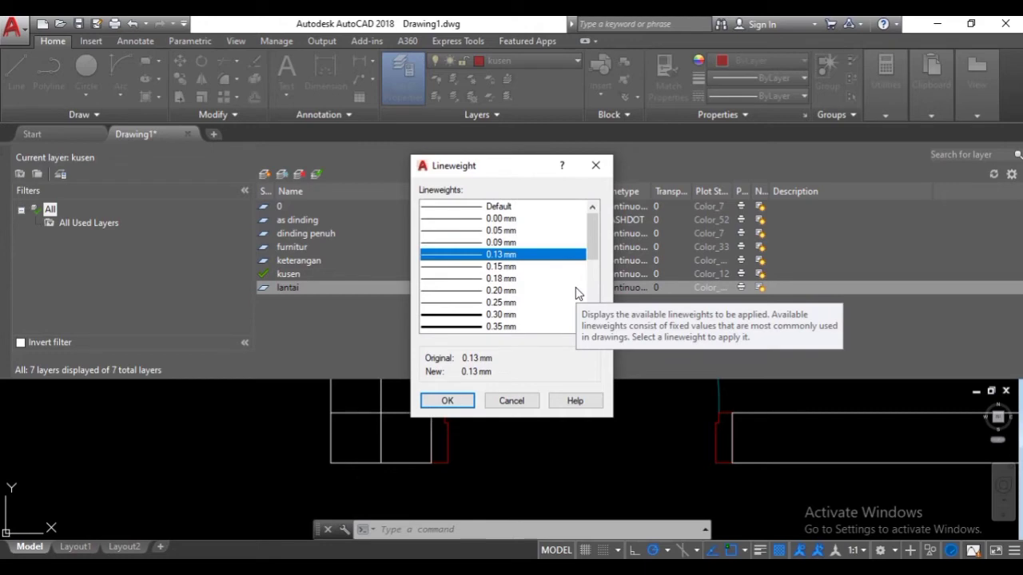
pyautogui.click(503, 242)
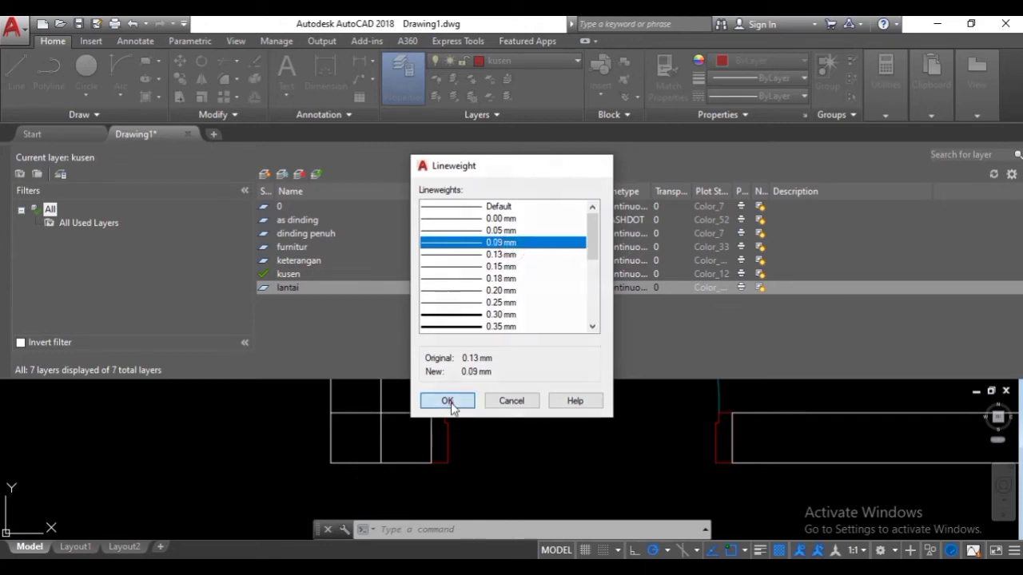
pyautogui.click(448, 401)
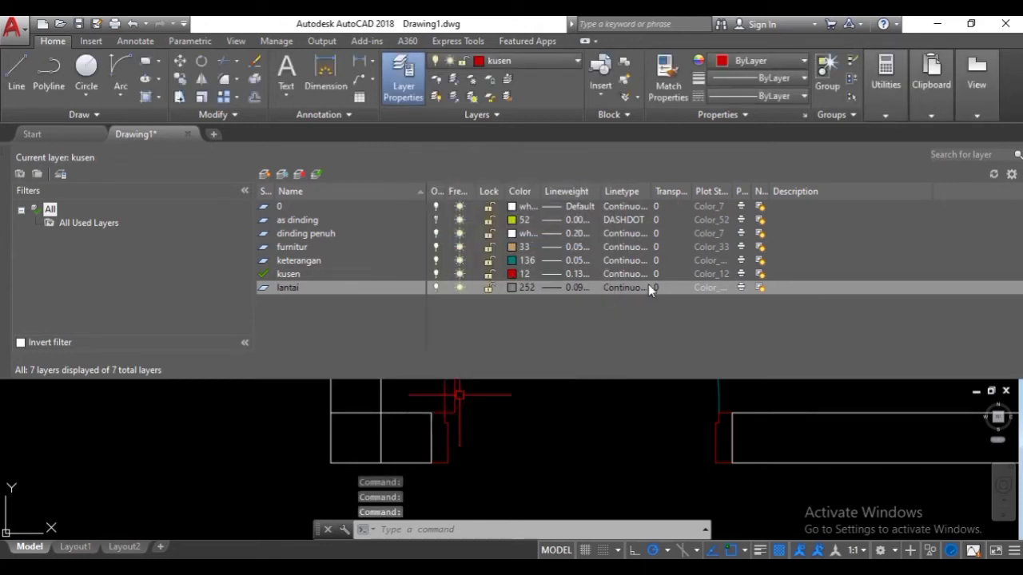
pyautogui.click(416, 96)
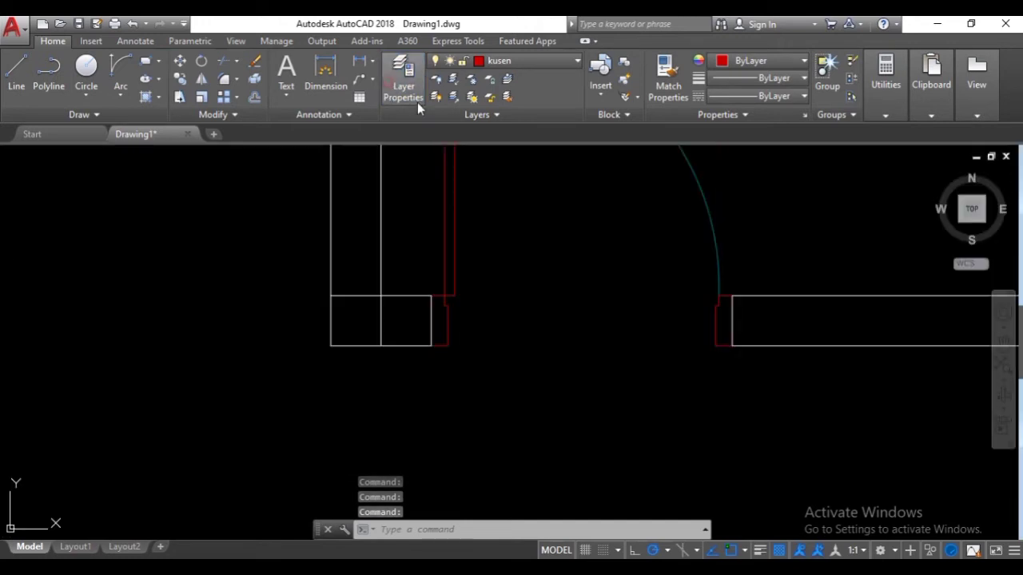
# - Make lantai the current layer and draw a line across the door opening between the lower corners of the two wall ends
pyautogui.click(531, 66)
pyautogui.click(516, 182)
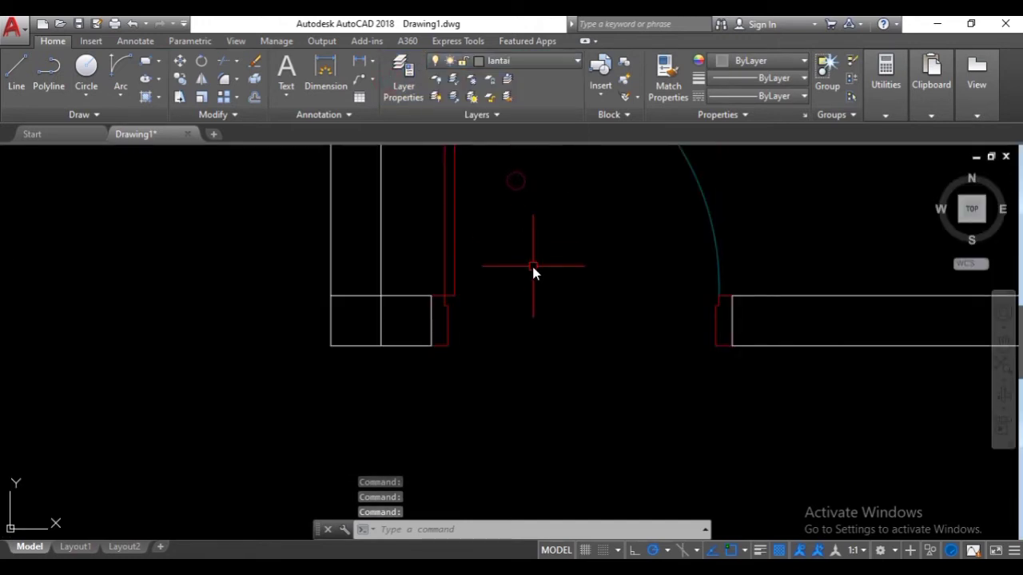
pyautogui.write('L')
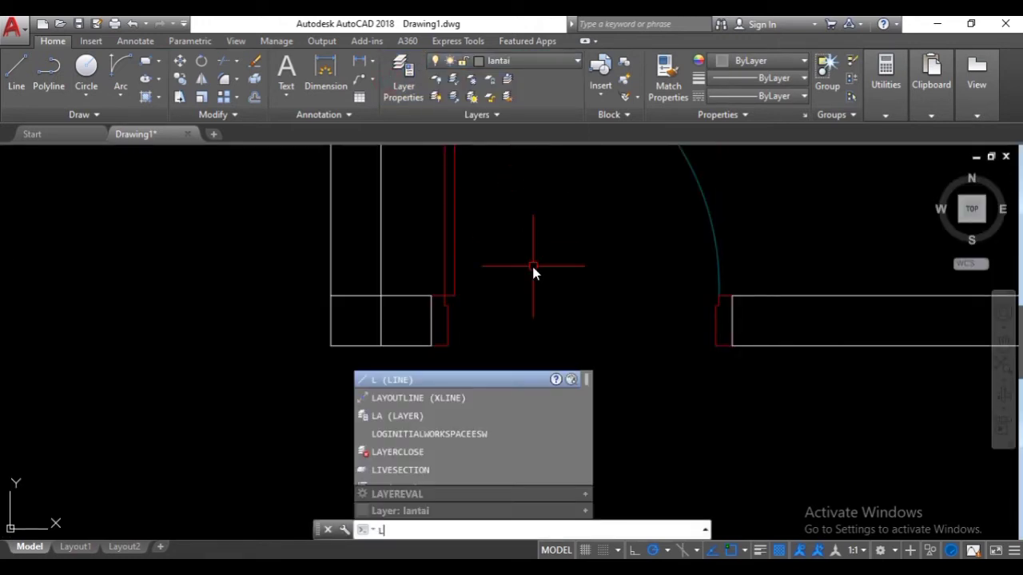
pyautogui.press('Return')
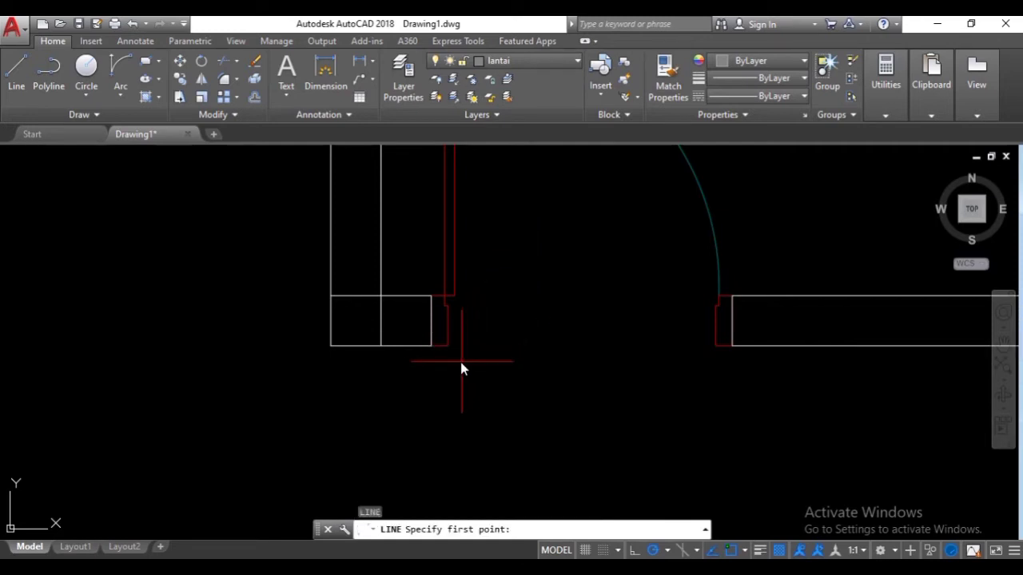
pyautogui.click(432, 348)
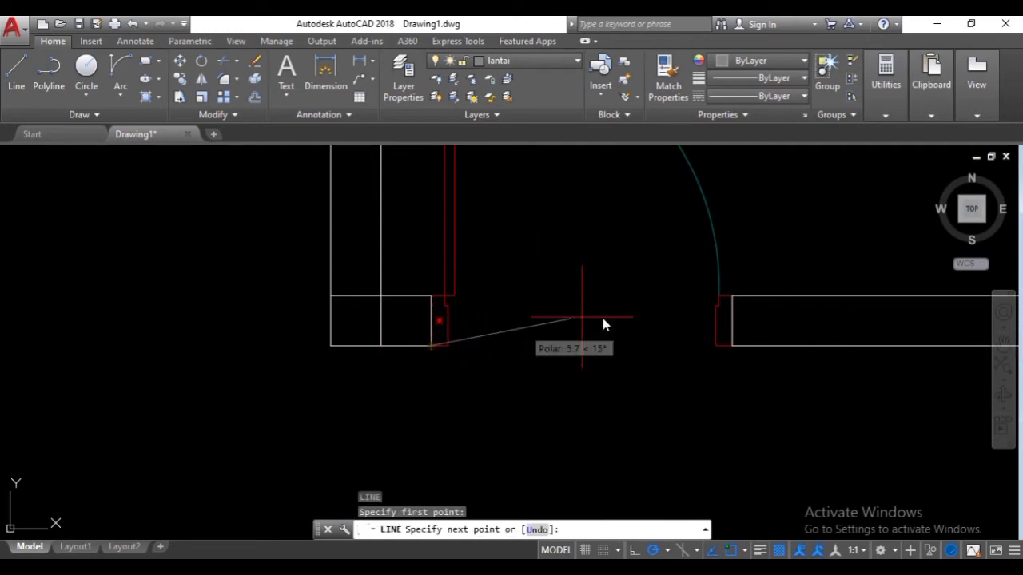
pyautogui.click(732, 346)
pyautogui.press('Return')
# - Send the floor line across the door opening to the back, behind the door frame lines
pyautogui.scroll(4, 718, 348)
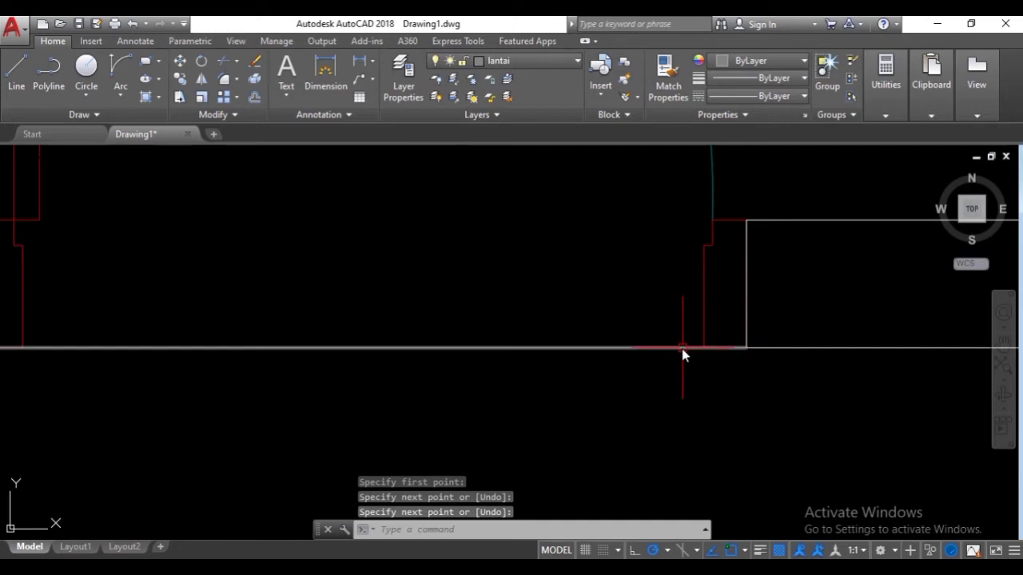
pyautogui.click(656, 348)
pyautogui.press('Escape')
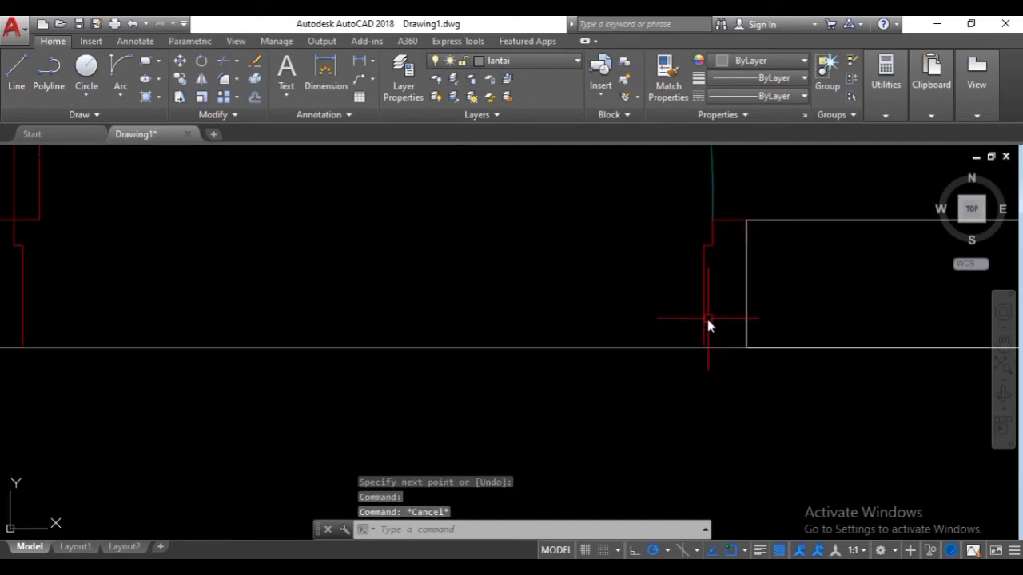
pyautogui.click(684, 350)
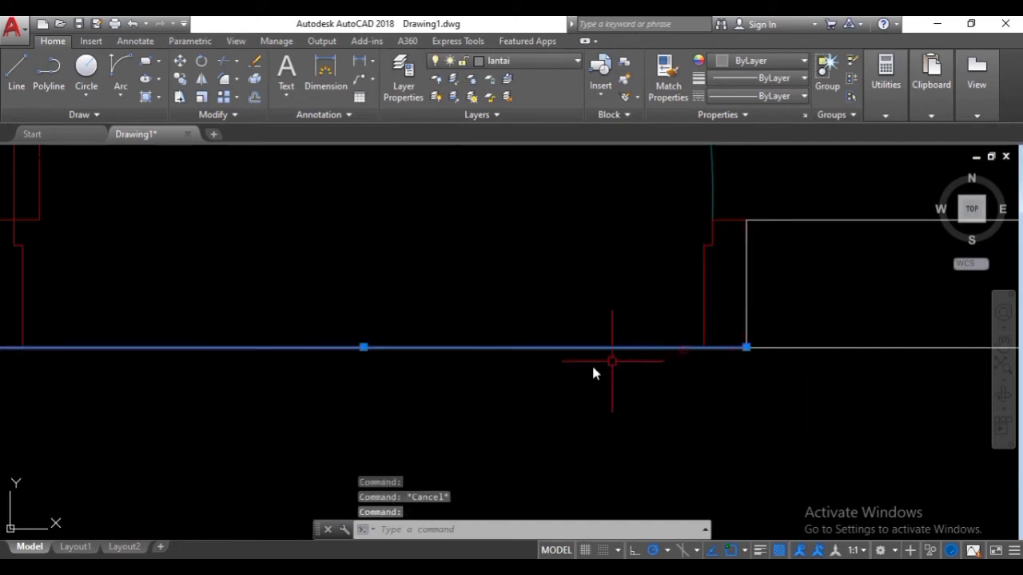
pyautogui.scroll(-2, 592, 362)
pyautogui.rightClick(568, 361)
pyautogui.moveTo(642, 378)
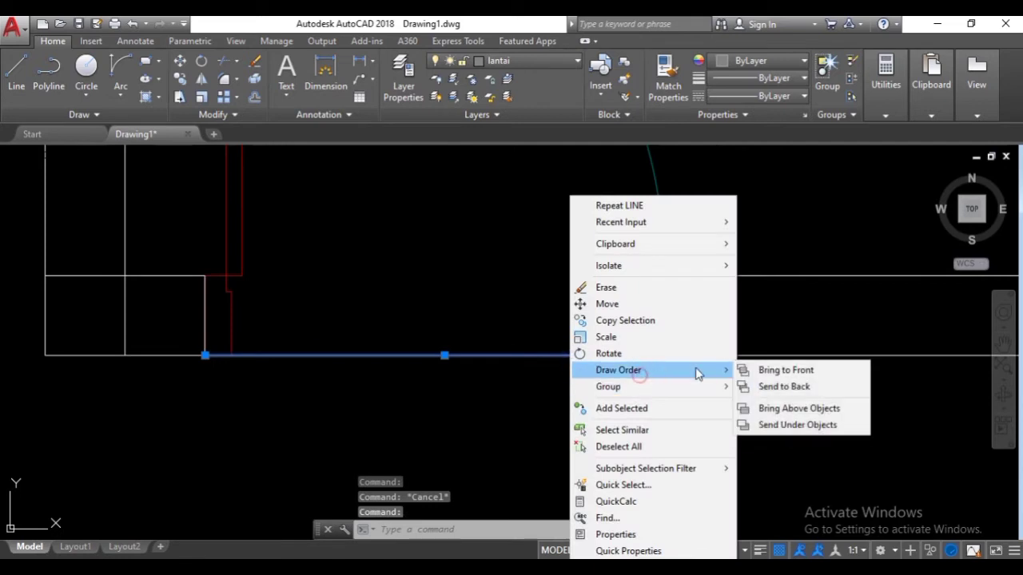
pyautogui.click(786, 386)
pyautogui.scroll(2, 657, 354)
pyautogui.scroll(-2, 660, 352)
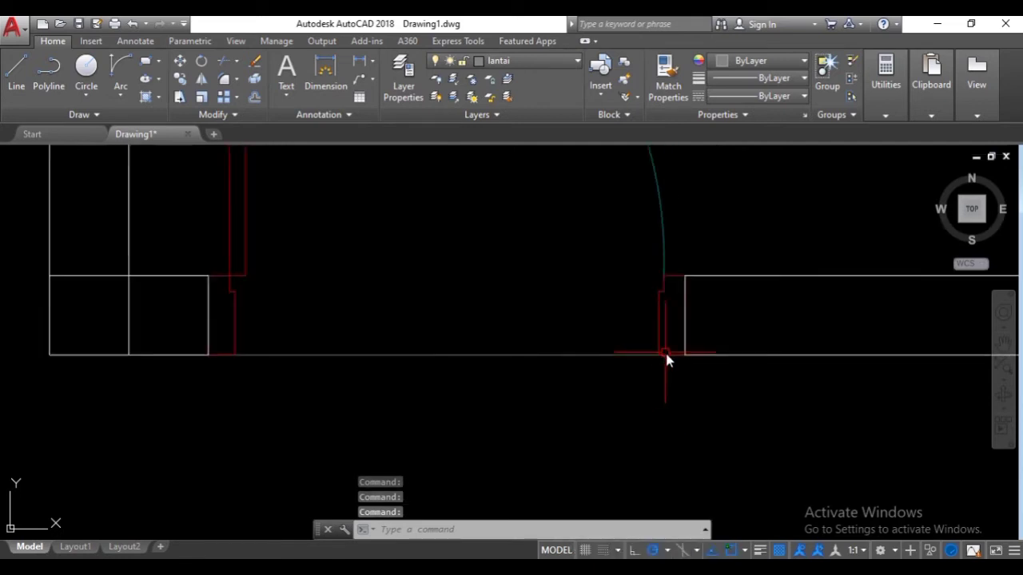
pyautogui.scroll(3, 665, 353)
pyautogui.scroll(-2, 648, 352)
pyautogui.moveTo(534, 335); pyautogui.dragTo(709, 381, button='middle')
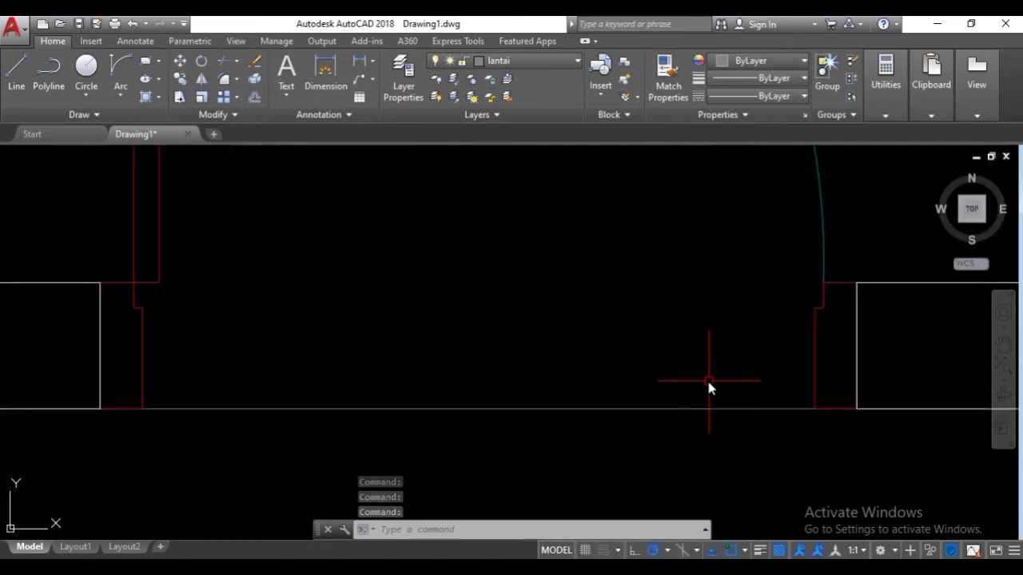
pyautogui.scroll(-5, 607, 372)
pyautogui.scroll(-3, 570, 376)
pyautogui.scroll(1, 601, 357)
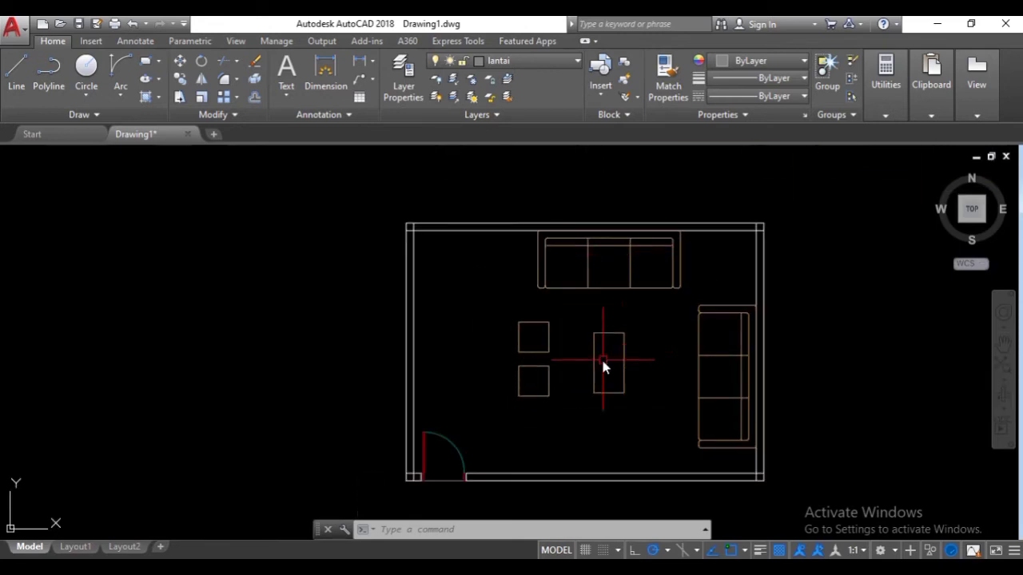
pyautogui.scroll(-2, 600, 363)
pyautogui.scroll(2, 539, 304)
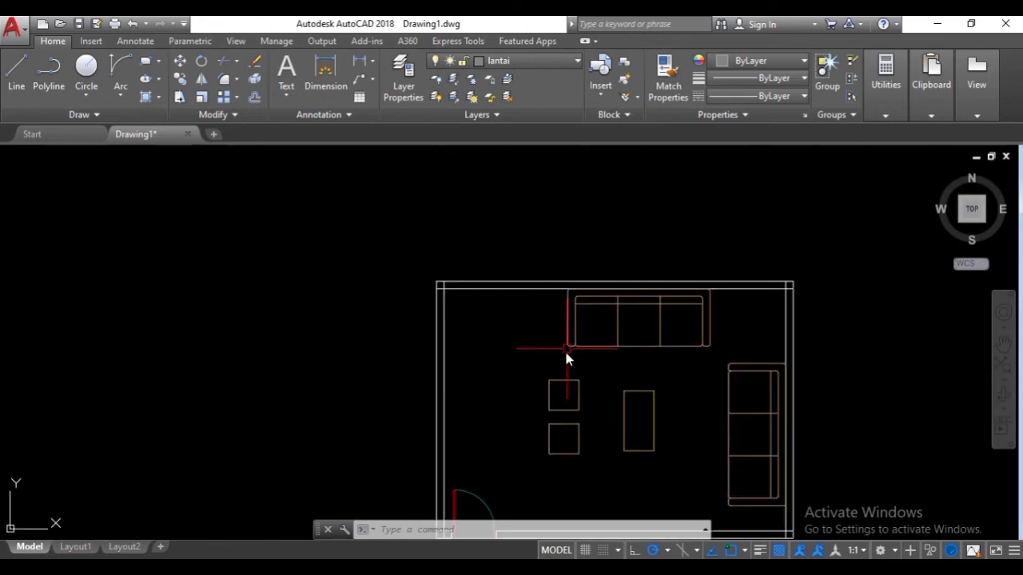
pyautogui.moveTo(576, 377); pyautogui.dragTo(546, 340, button='middle')
pyautogui.moveTo(489, 297); pyautogui.dragTo(469, 381, button='middle')
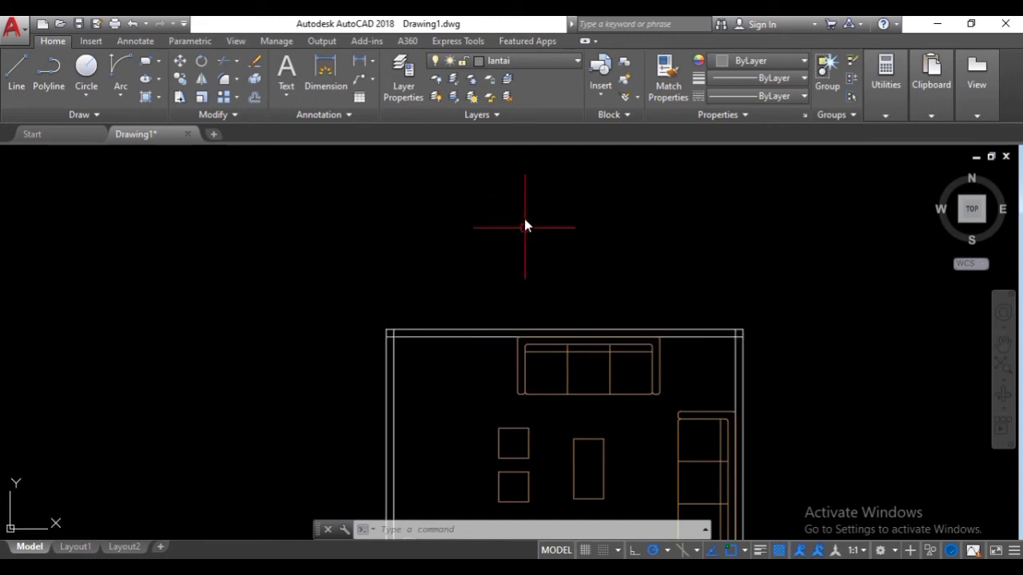
pyautogui.moveTo(444, 347); pyautogui.dragTo(477, 335, button='middle')
pyautogui.scroll(2, 508, 250)
pyautogui.scroll(-2, 470, 324)
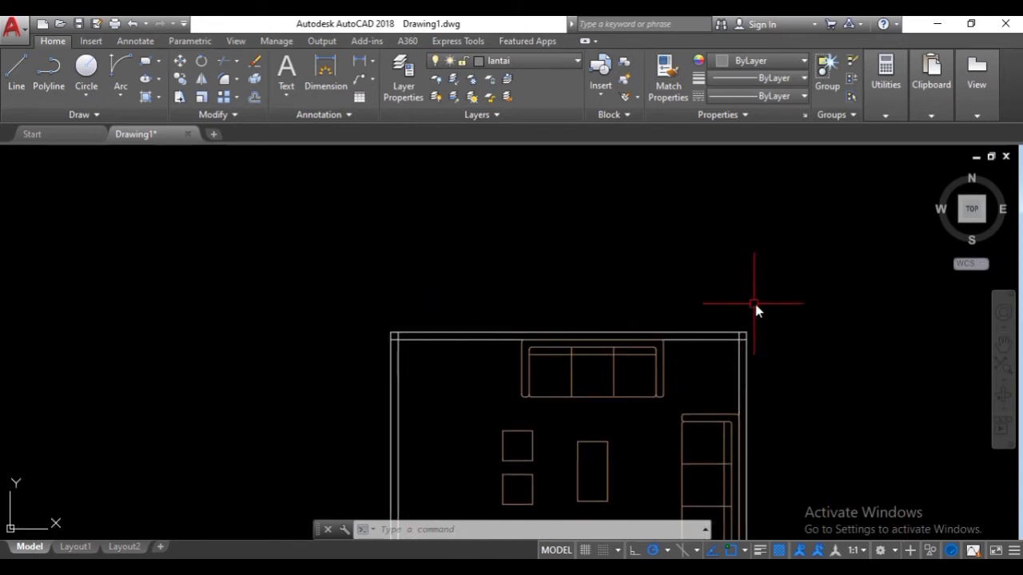
pyautogui.click(776, 311)
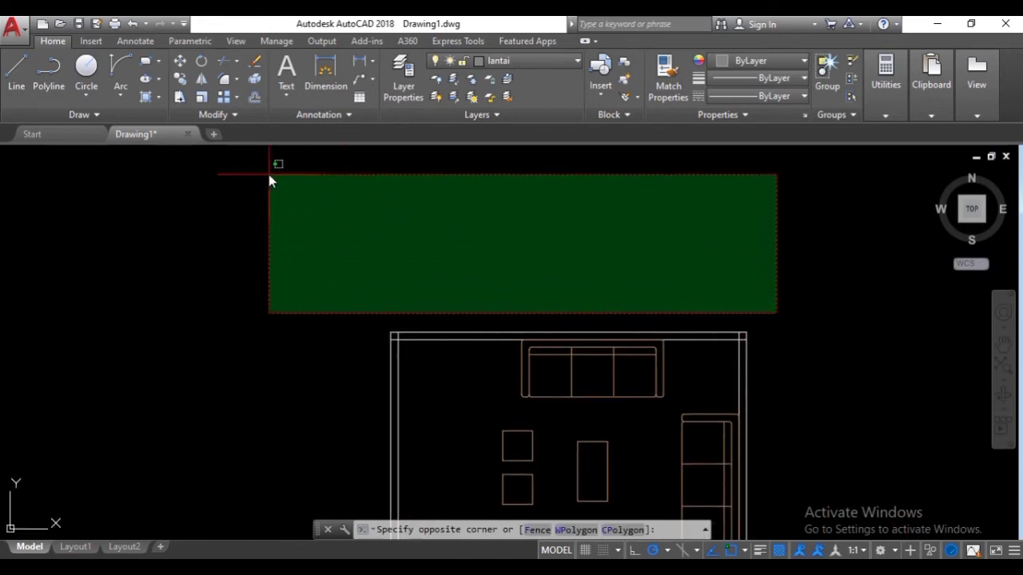
pyautogui.click(340, 166)
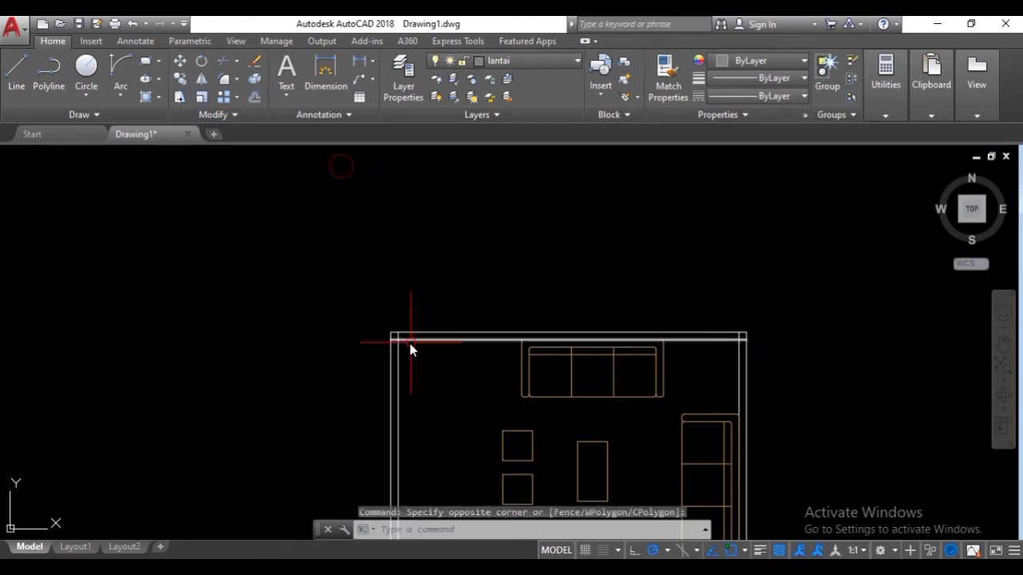
pyautogui.scroll(4, 409, 349)
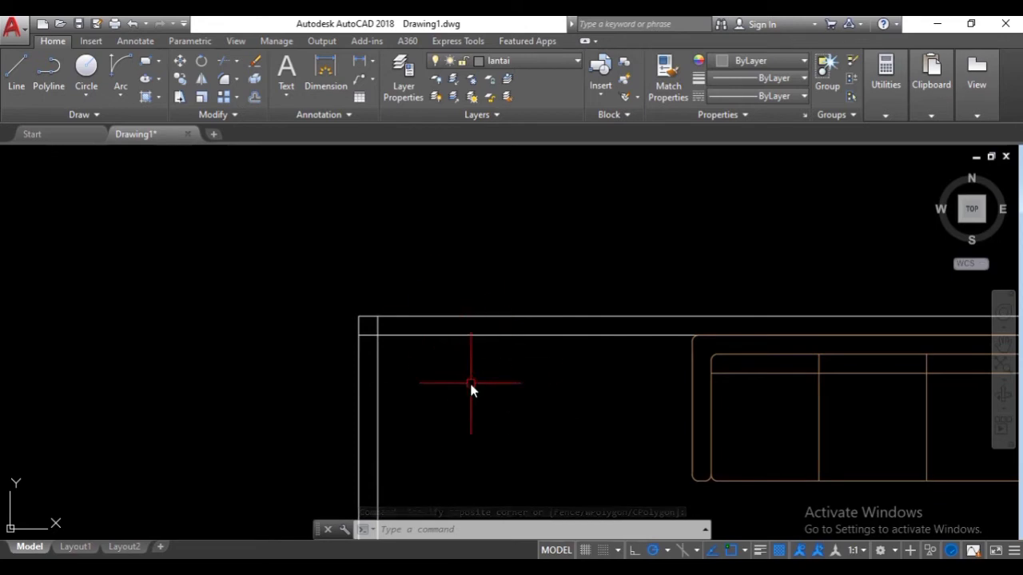
# - Make dinding penuh the current layer and draw a short line across the upper wall's thickness, along the left wall's inner face
pyautogui.click(535, 63)
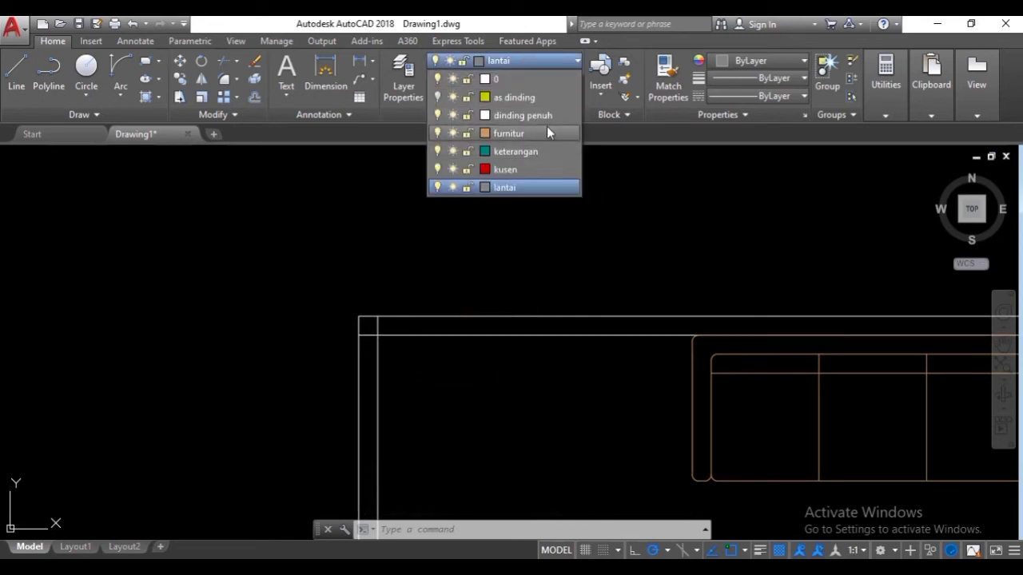
pyautogui.click(546, 116)
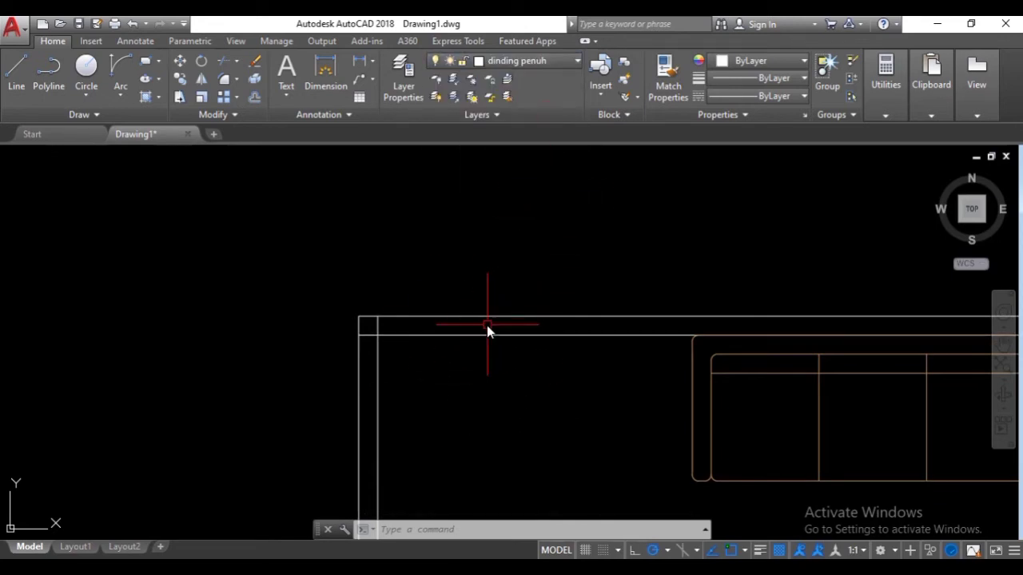
pyautogui.write('1')
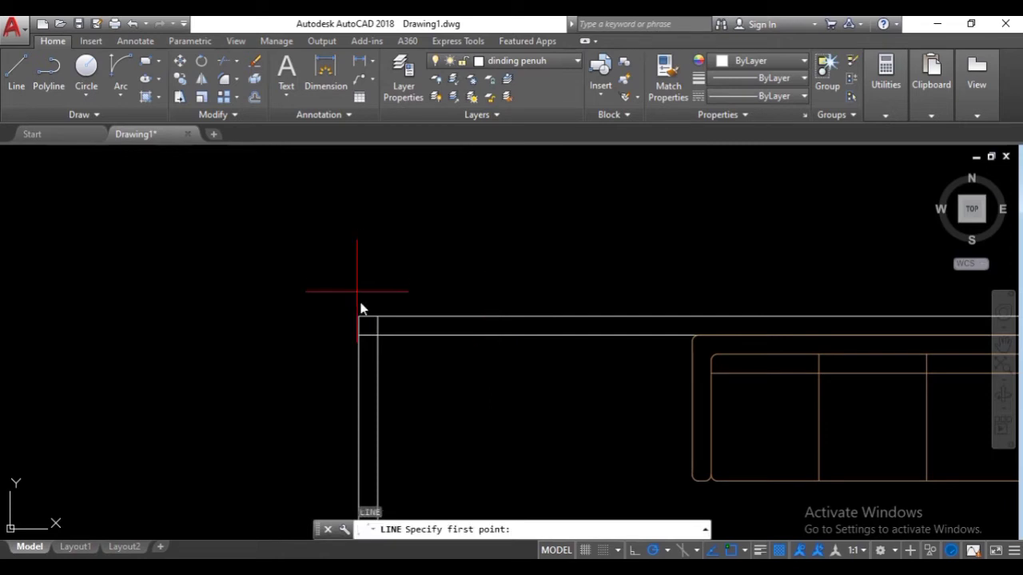
pyautogui.scroll(2, 388, 317)
pyautogui.click(370, 317)
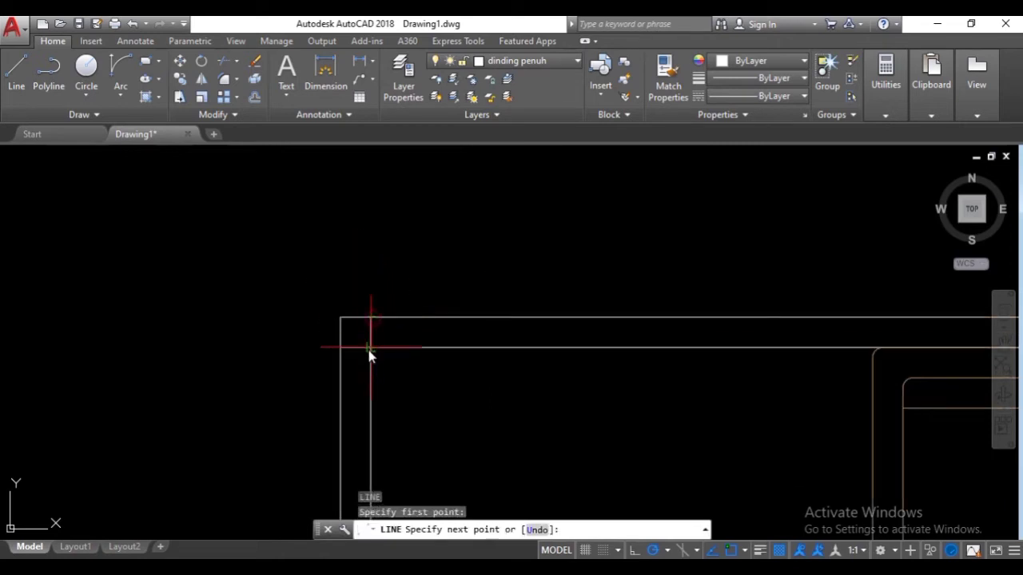
pyautogui.click(370, 349)
pyautogui.press('Return')
pyautogui.press('Return')
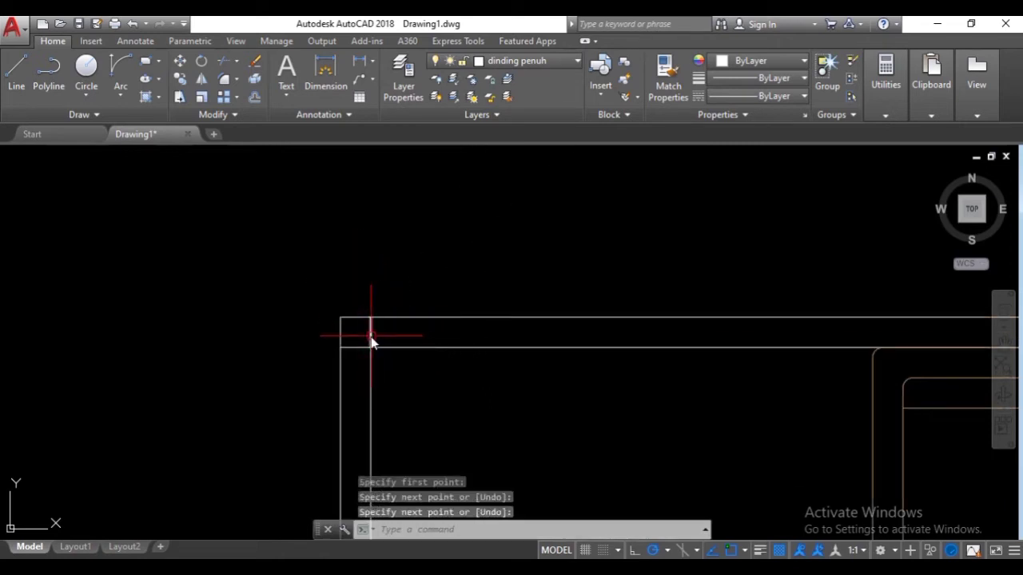
# - Move the short line across the upper wall 150 units to the right
pyautogui.click(370, 337)
pyautogui.write('move')
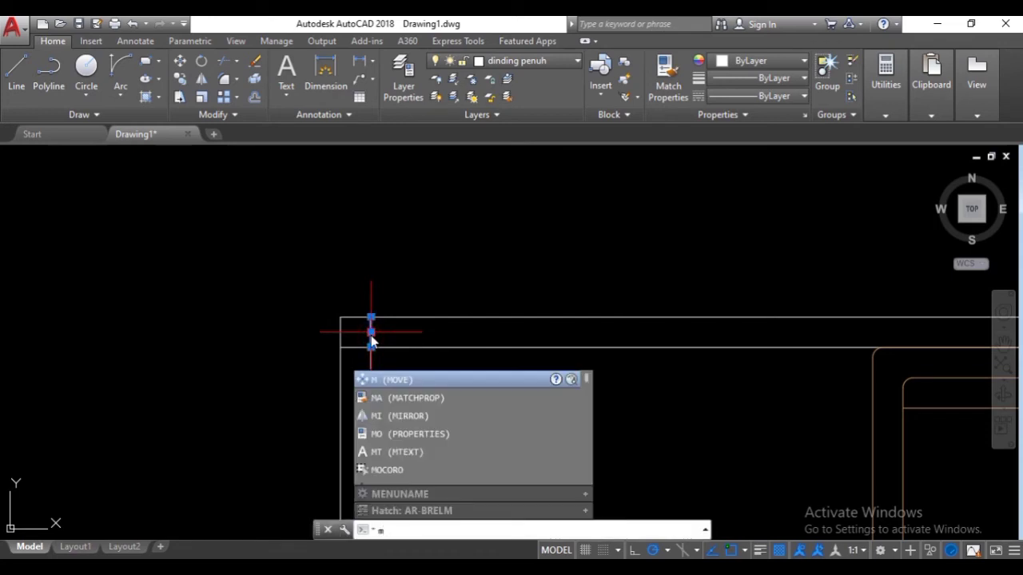
pyautogui.press('Return')
pyautogui.click(370, 334)
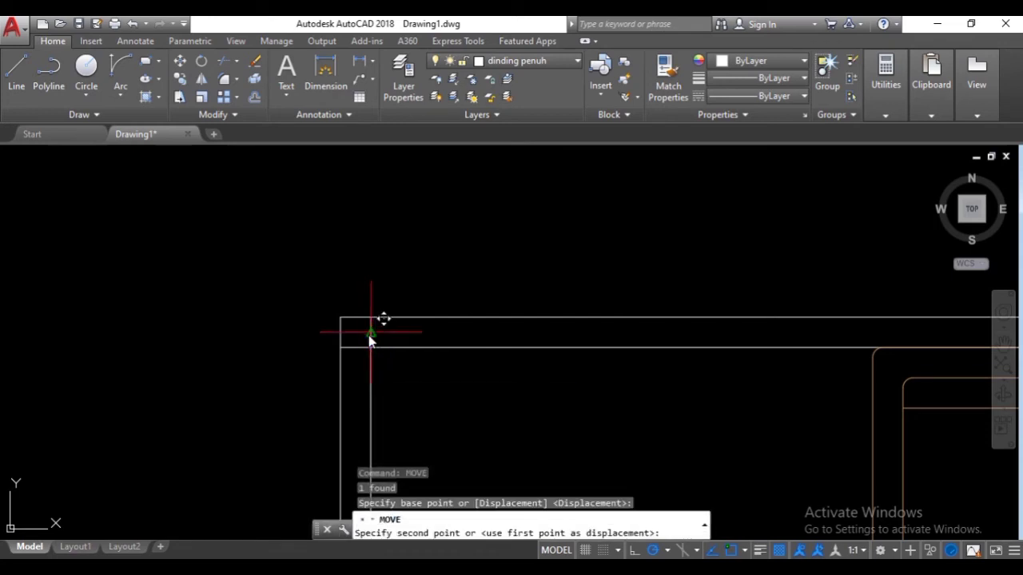
pyautogui.write('150')
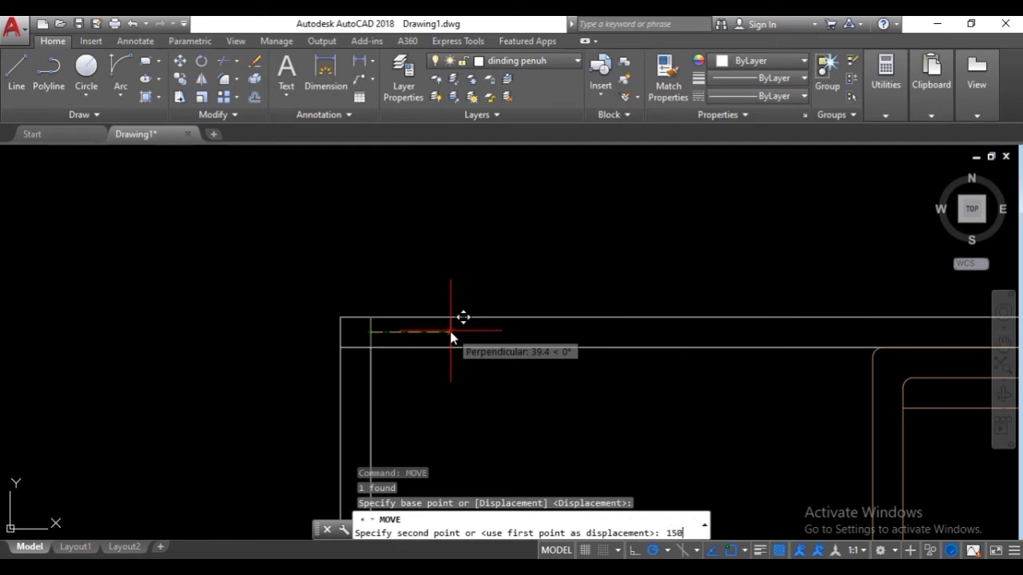
pyautogui.press('Return')
pyautogui.scroll(-2, 450, 332)
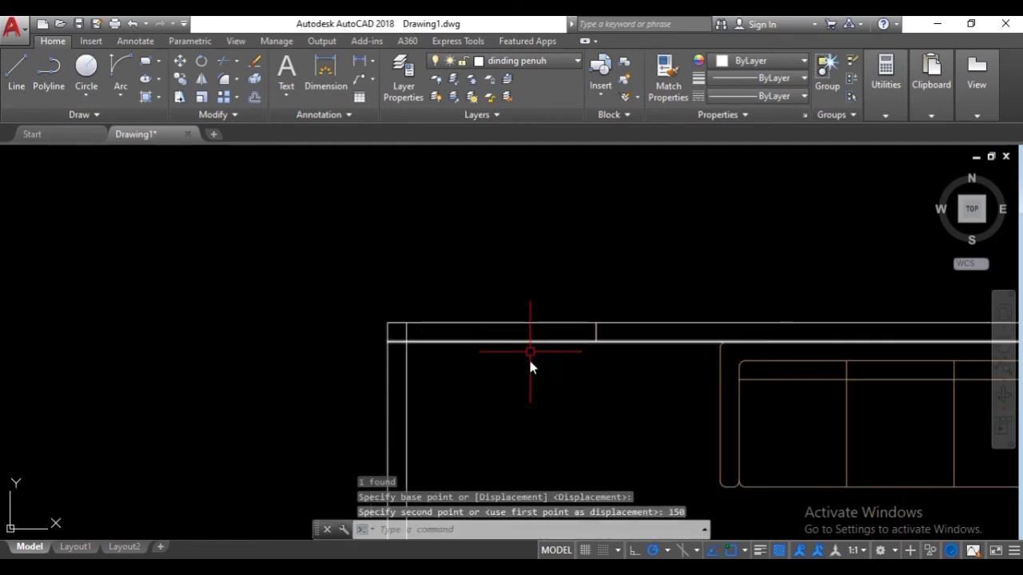
# - Trim both upper wall lines between the left wall and the short cross line to create an opening
pyautogui.moveTo(496, 337); pyautogui.dragTo(341, 287)
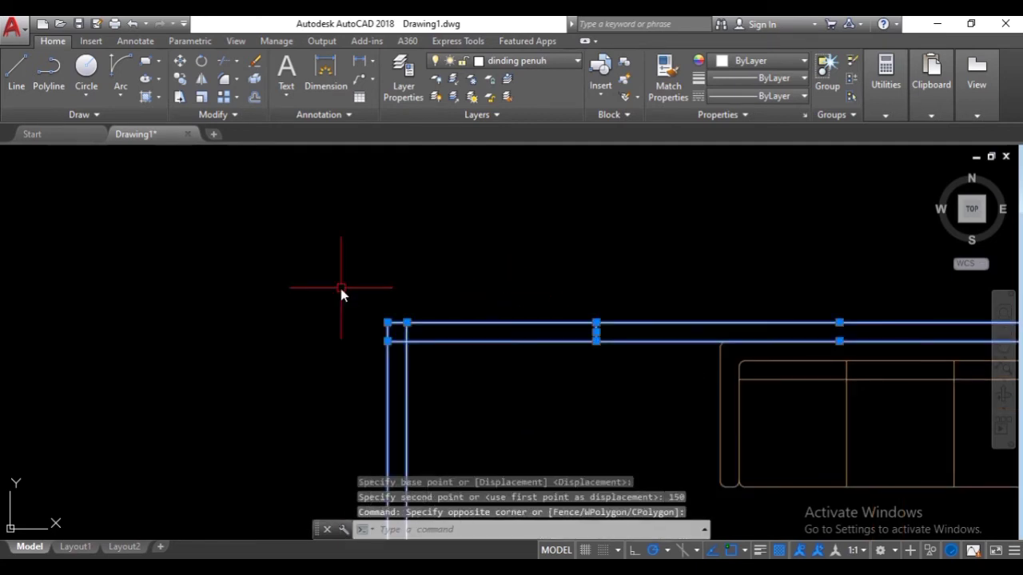
pyautogui.write('tr')
pyautogui.press('Return')
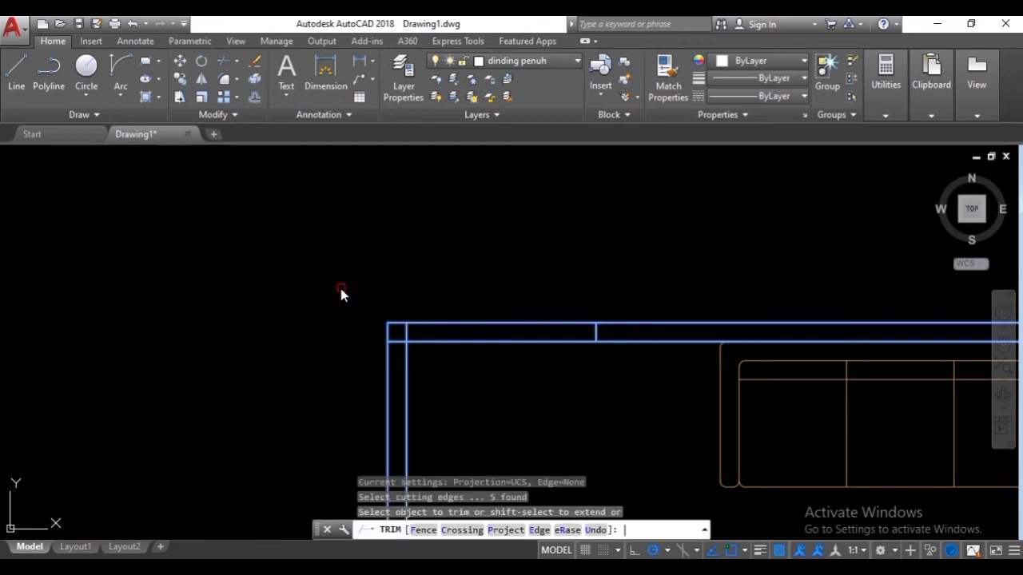
pyautogui.moveTo(485, 276); pyautogui.dragTo(457, 376)
pyautogui.press('Escape')
pyautogui.moveTo(529, 338); pyautogui.dragTo(493, 372, button='middle')
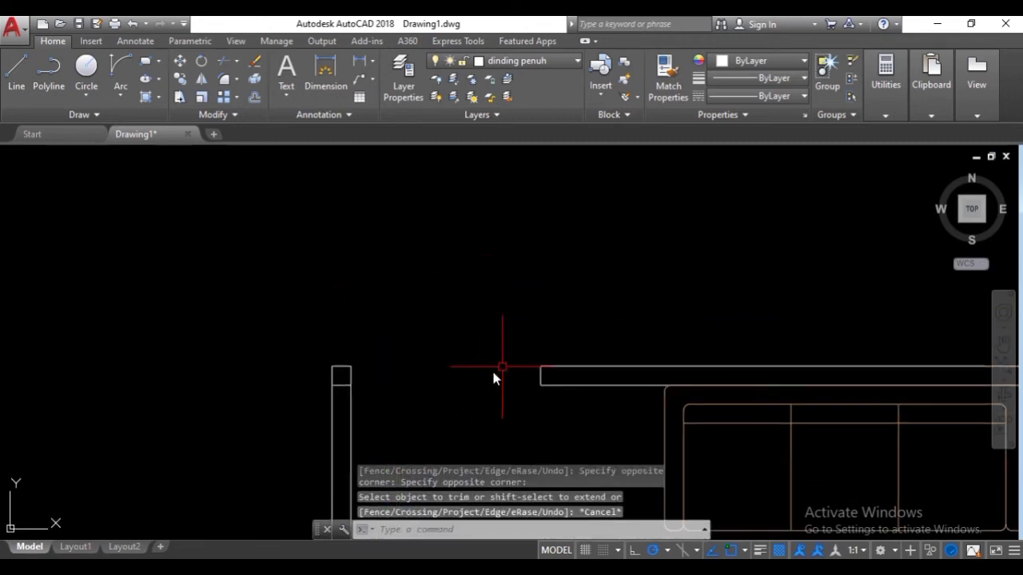
pyautogui.scroll(-2, 493, 372)
pyautogui.scroll(2, 405, 372)
pyautogui.moveTo(581, 218); pyautogui.dragTo(386, 354, button='middle')
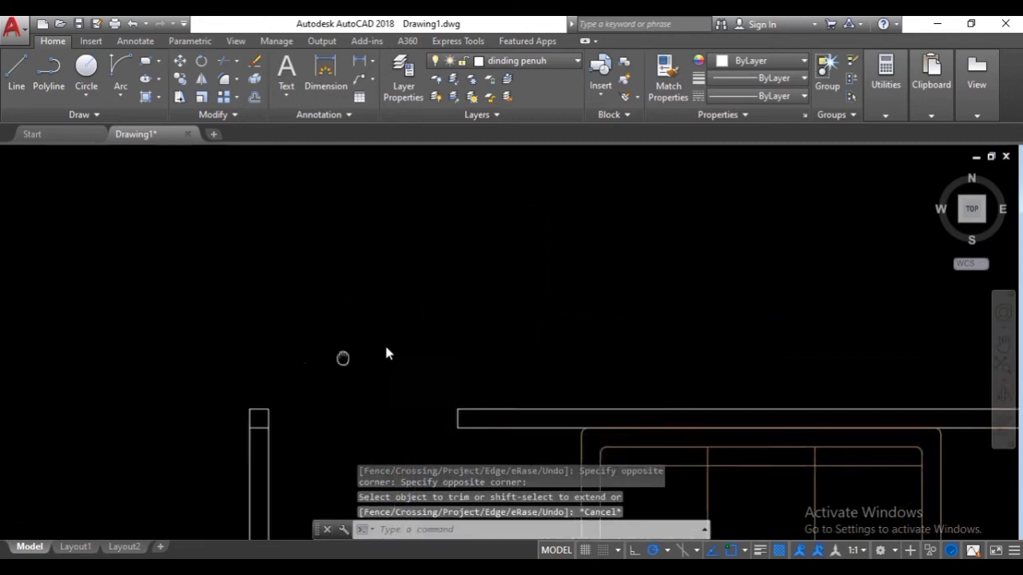
pyautogui.scroll(-2, 506, 384)
pyautogui.click(589, 385)
pyautogui.click(242, 246)
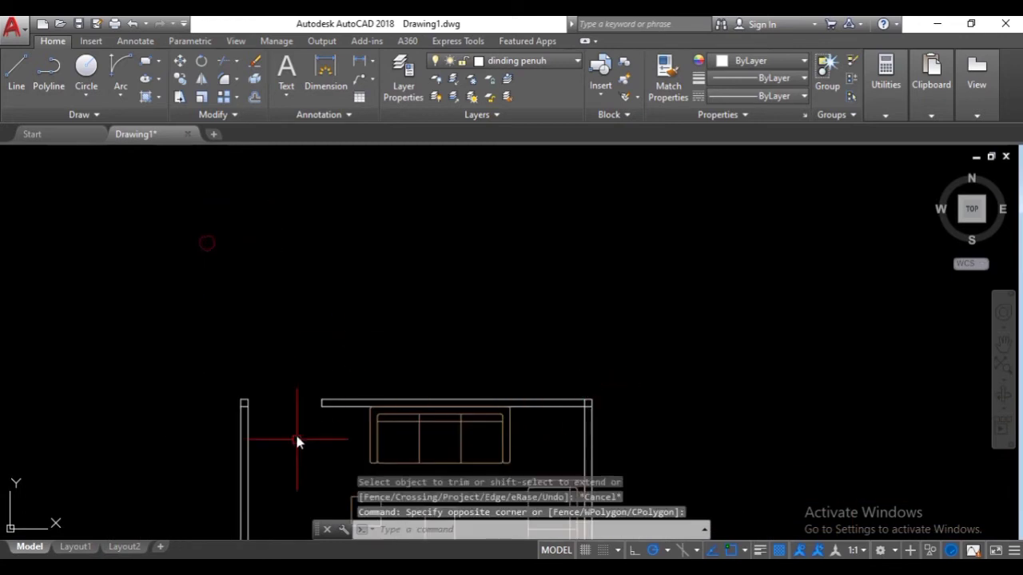
# - Draw a 30-unit line straight up from the left wall's outer upper corner
pyautogui.scroll(2, 345, 315)
pyautogui.scroll(5, 390, 325)
pyautogui.write('l')
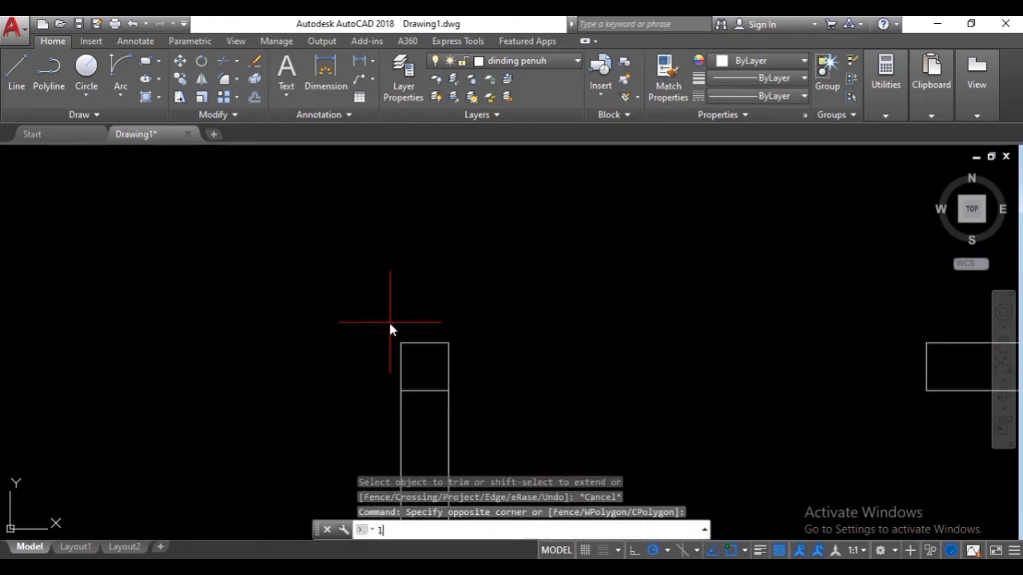
pyautogui.press('Return')
pyautogui.click(402, 343)
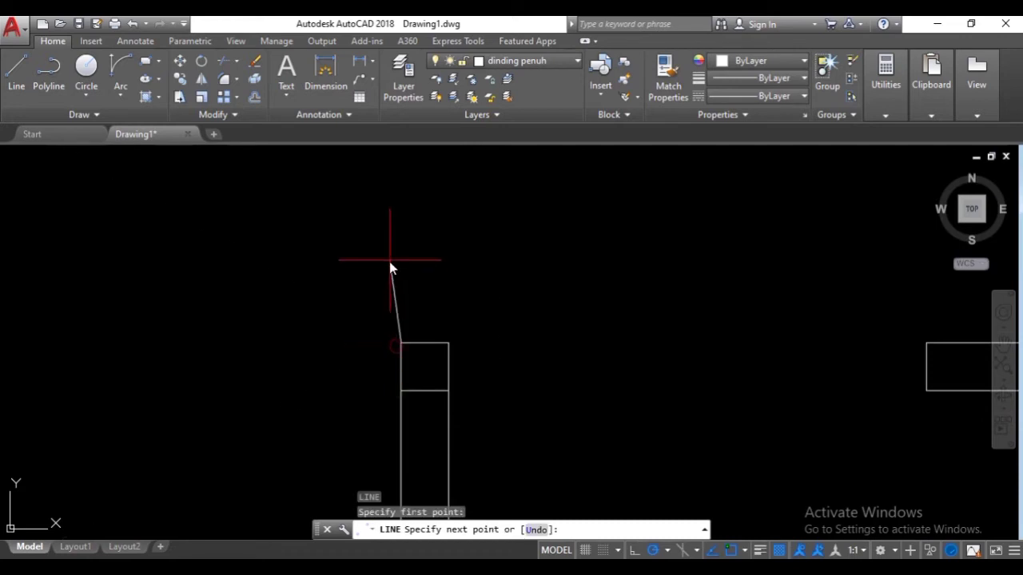
pyautogui.write('30')
pyautogui.press('Return')
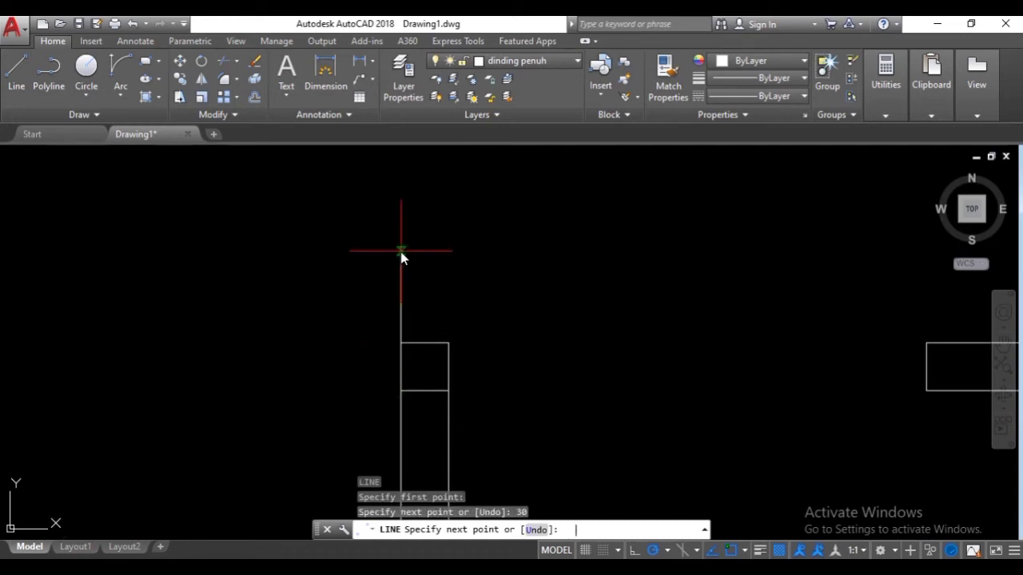
pyautogui.press('Return')
# - Draw a 30-unit line straight up from the left wall's inner upper corner
pyautogui.press('Return')
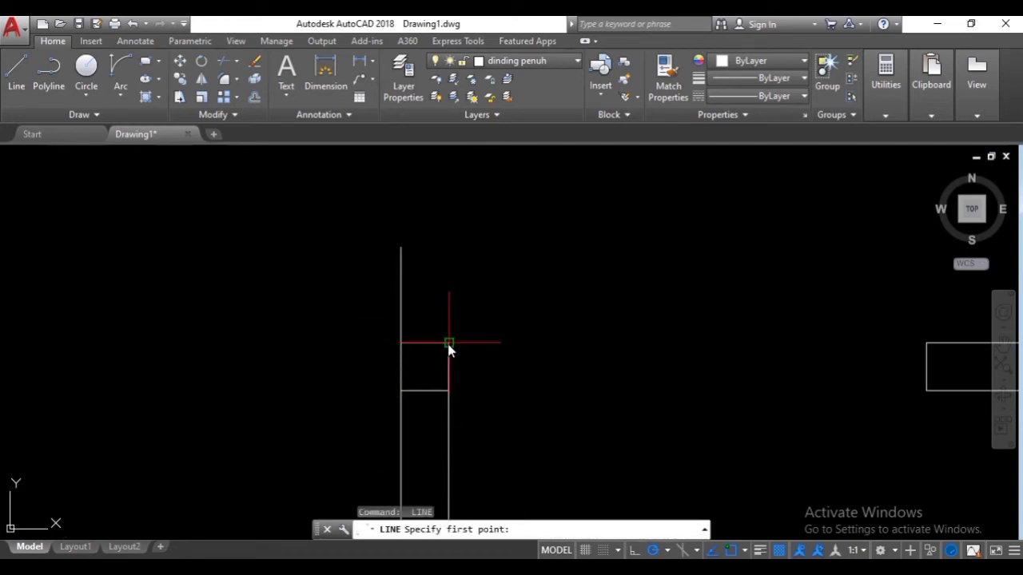
pyautogui.click(449, 344)
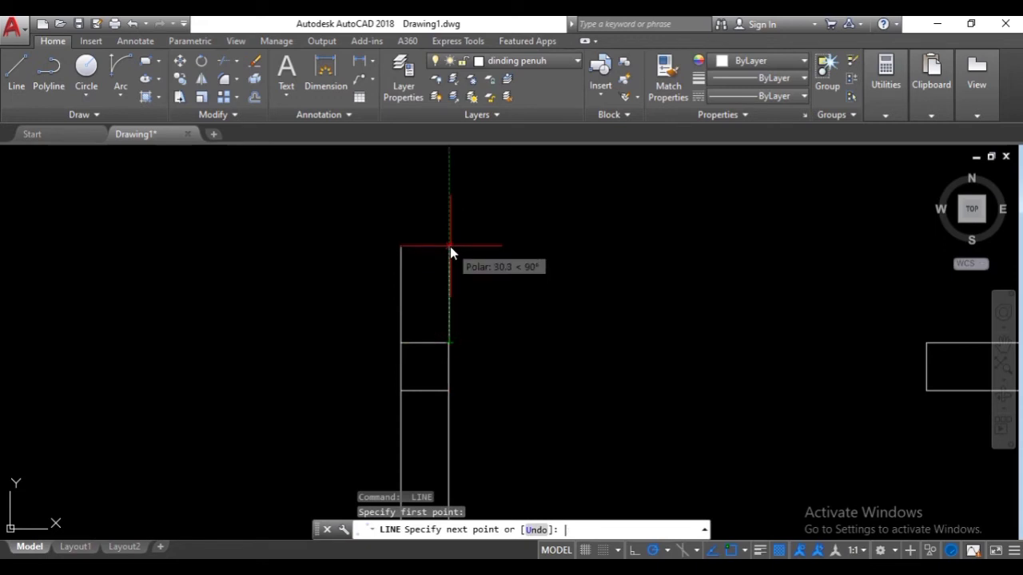
pyautogui.write('30')
pyautogui.press('Return')
pyautogui.press('Return')
pyautogui.scroll(-8, 450, 246)
pyautogui.moveTo(616, 264); pyautogui.dragTo(522, 308, button='middle')
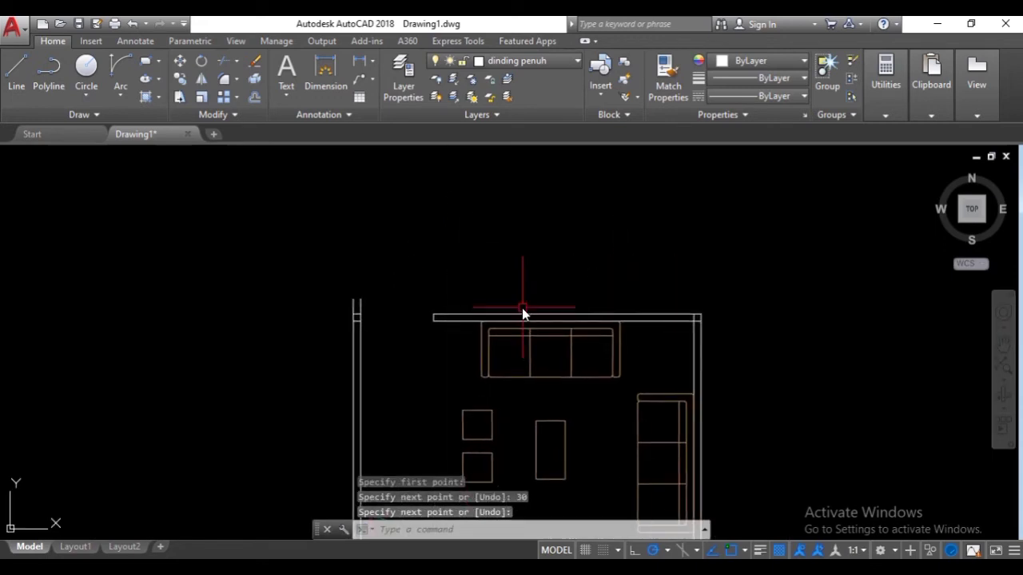
# - Draw a 30-unit line straight up from the right wall's outer upper corner
pyautogui.scroll(8, 704, 318)
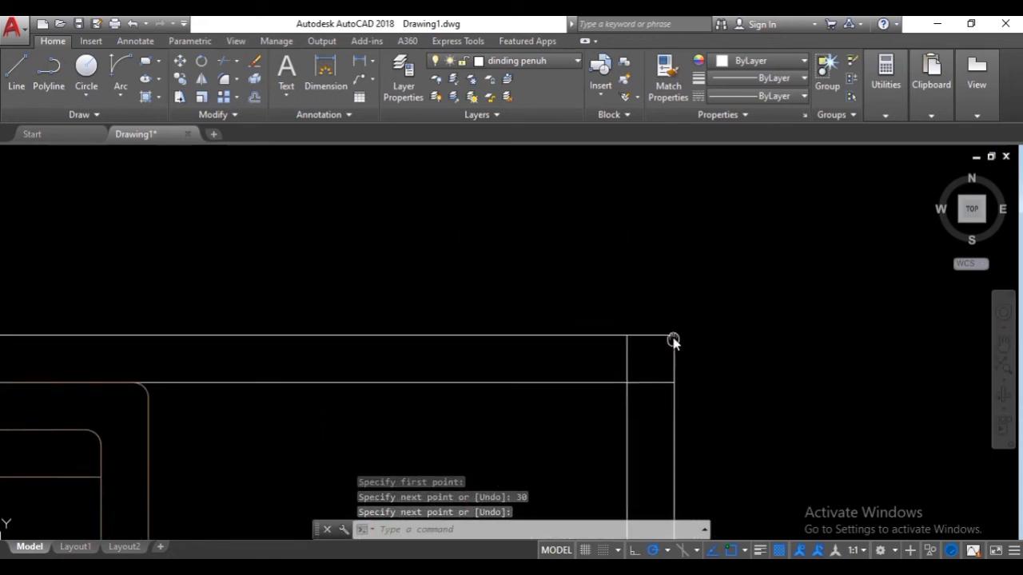
pyautogui.scroll(-4, 674, 341)
pyautogui.scroll(4, 674, 340)
pyautogui.press('Return')
pyautogui.click(683, 340)
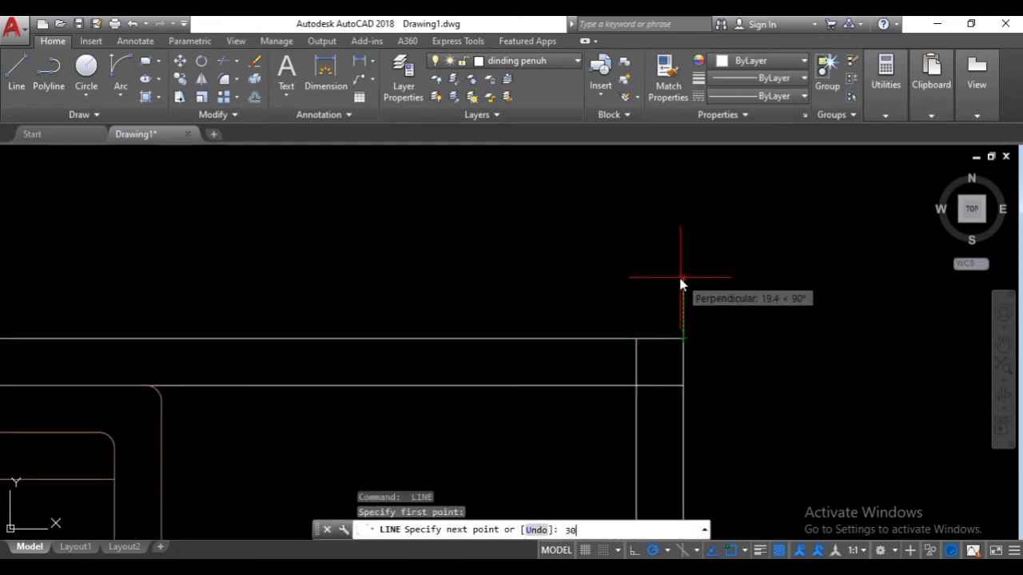
pyautogui.press('Return')
pyautogui.press('Return')
# - Draw a 30-unit line straight up from the right wall's inner face at the upper wall's outer edge
pyautogui.press('Return')
pyautogui.click(637, 339)
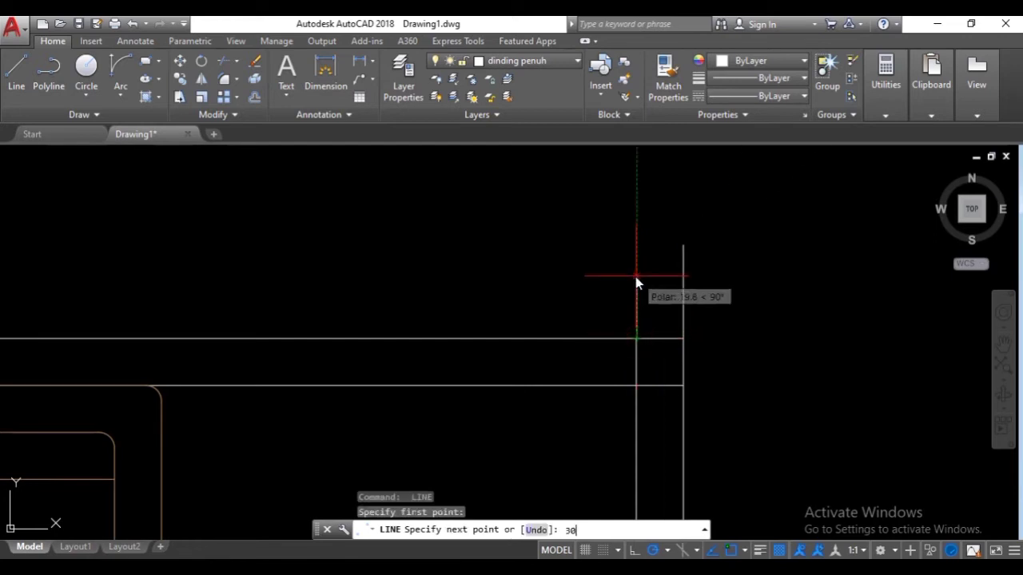
pyautogui.write('30')
pyautogui.press('Return')
pyautogui.scroll(-5, 635, 277)
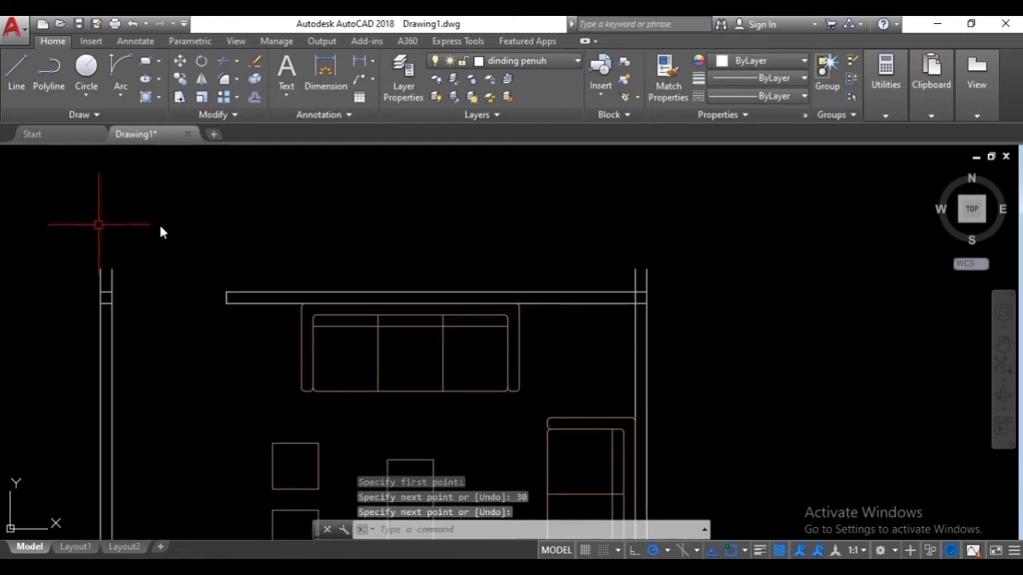
pyautogui.moveTo(69, 261); pyautogui.dragTo(119, 275, button='middle')
pyautogui.click(729, 285)
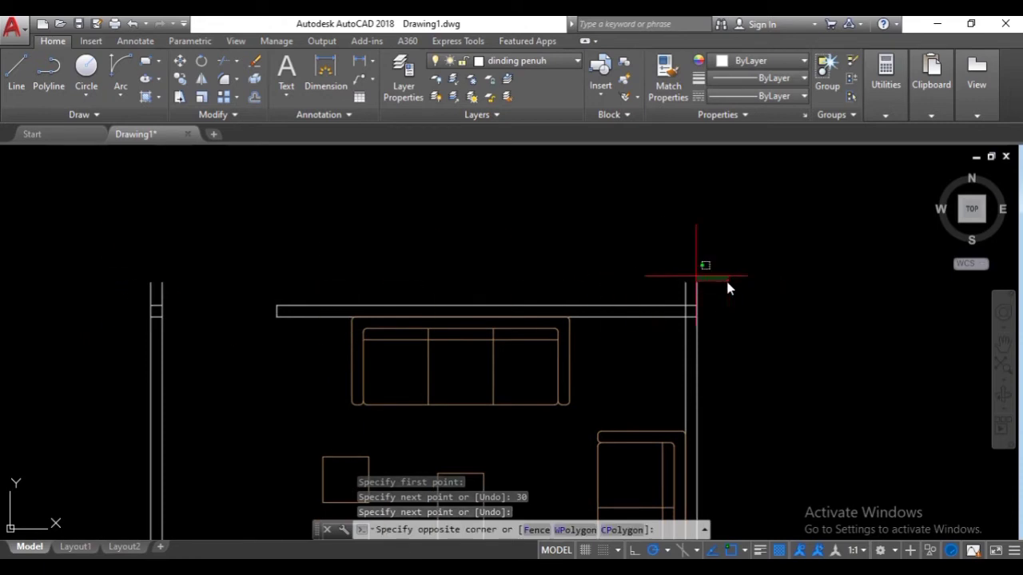
pyautogui.click(89, 168)
# - Turn on the as dinding layer and make it the current layer
pyautogui.moveTo(180, 261); pyautogui.dragTo(261, 254, button='middle')
pyautogui.scroll(5, 264, 263)
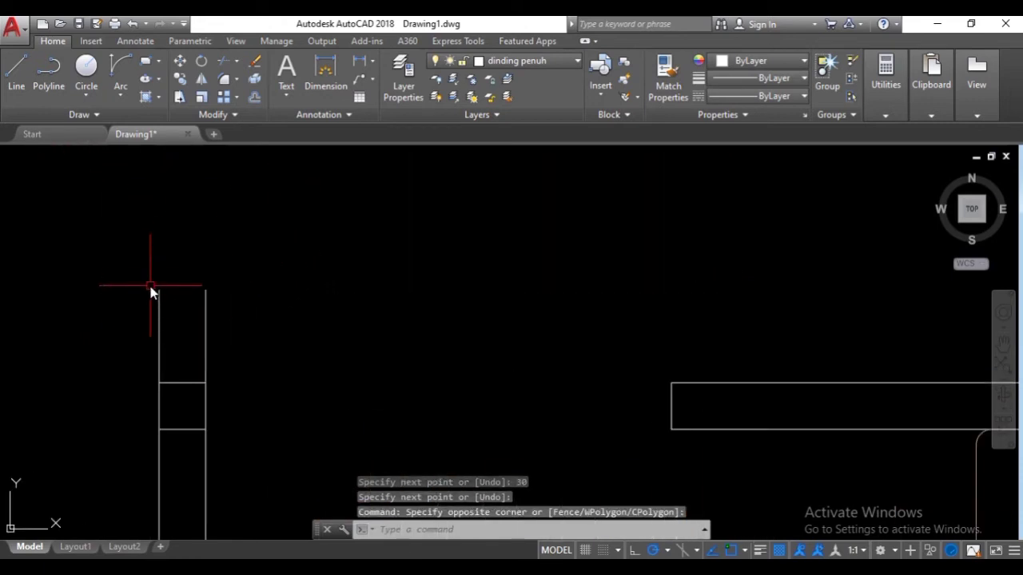
pyautogui.moveTo(152, 290); pyautogui.dragTo(250, 290, button='middle')
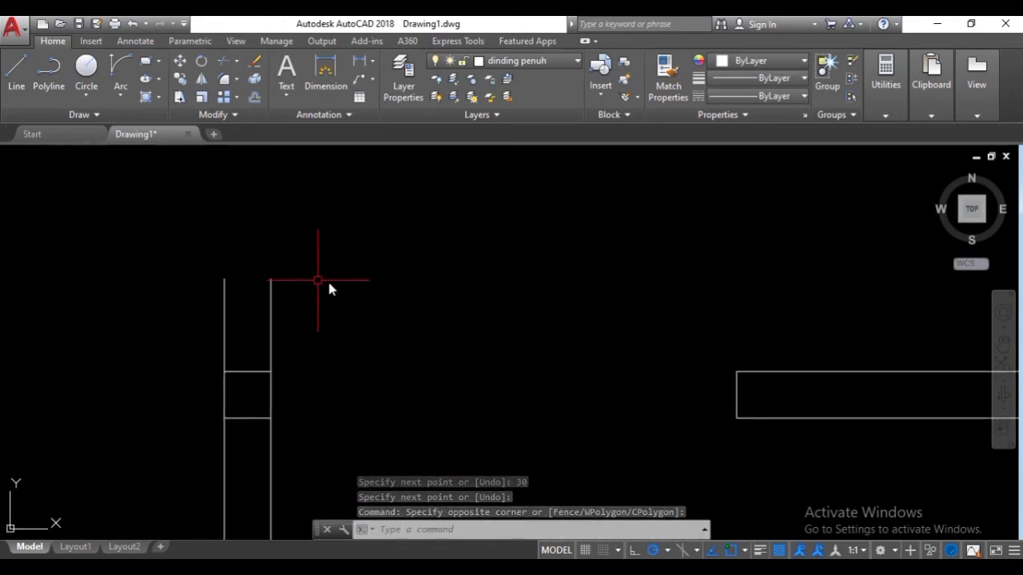
pyautogui.click(543, 61)
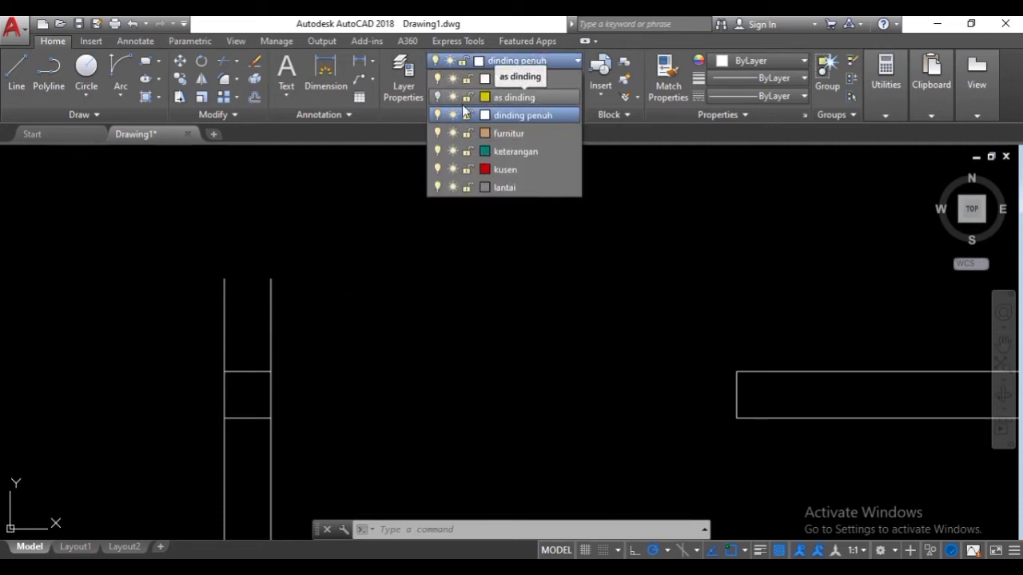
pyautogui.click(436, 98)
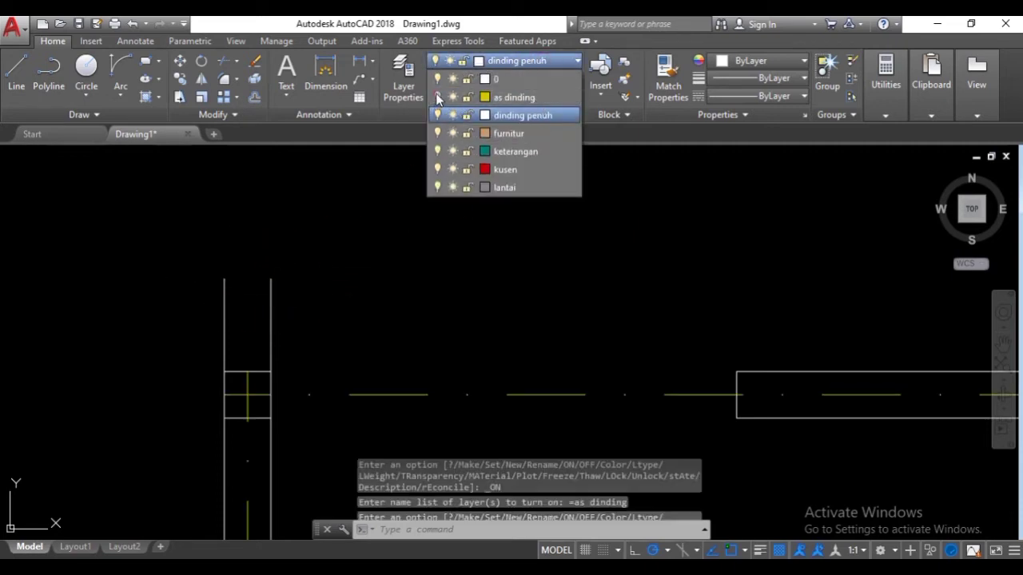
pyautogui.click(515, 59)
pyautogui.click(516, 60)
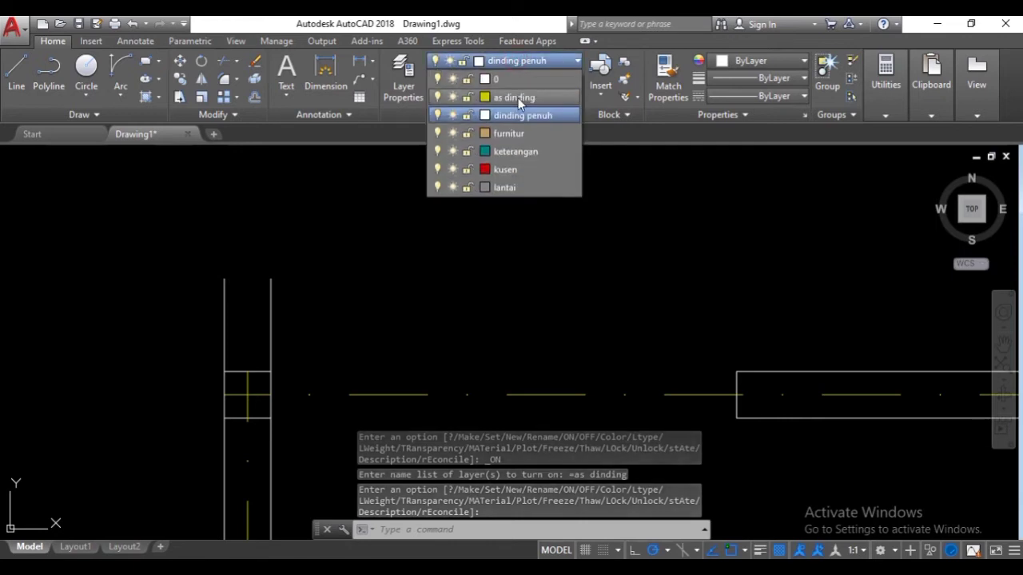
pyautogui.click(518, 98)
# - Draw a line on the as dinding layer joining the upper ends of the left wall's two extension lines
pyautogui.scroll(4, 242, 345)
pyautogui.scroll(-2, 257, 311)
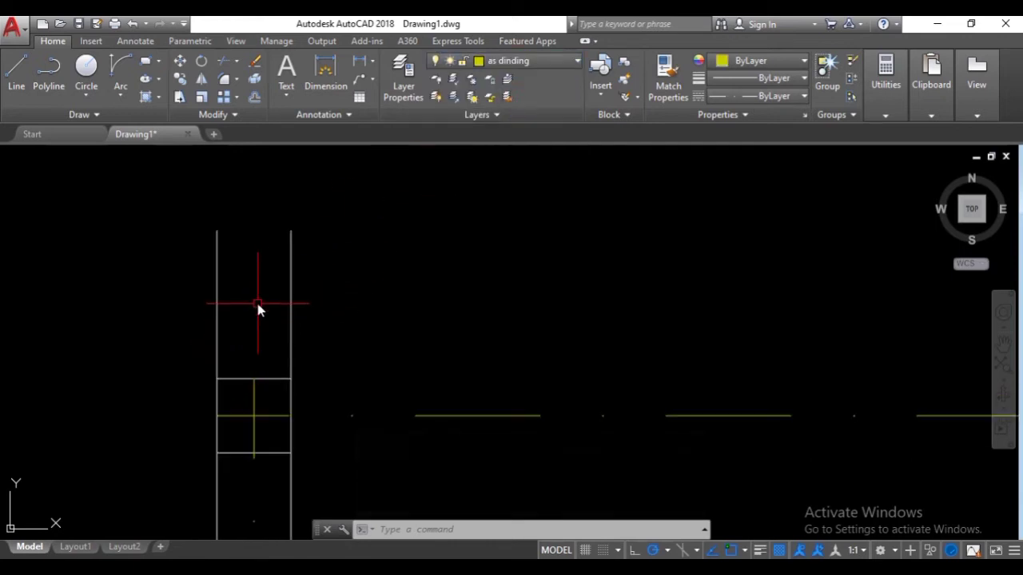
pyautogui.scroll(2, 258, 310)
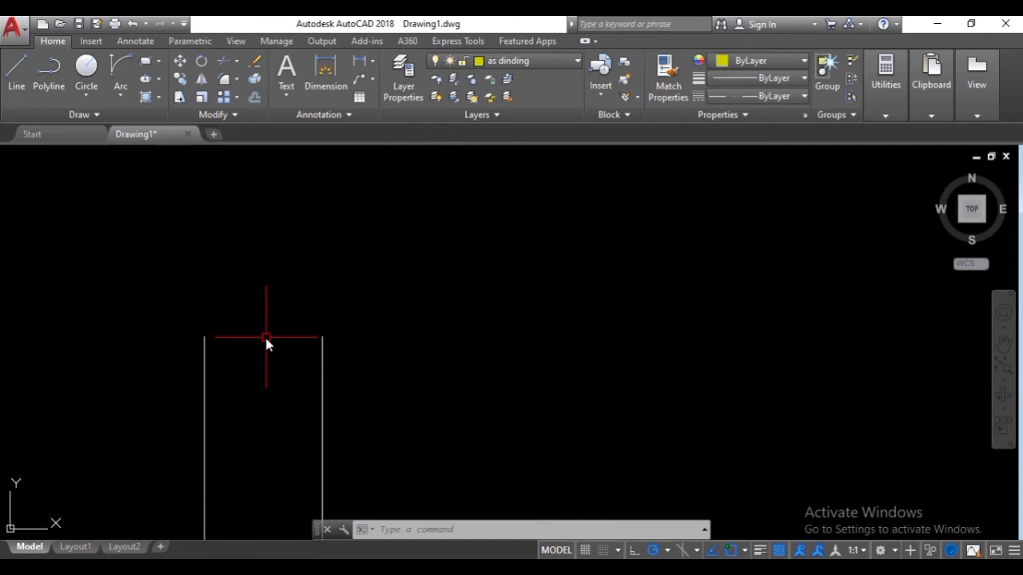
pyautogui.write('l')
pyautogui.press('Return')
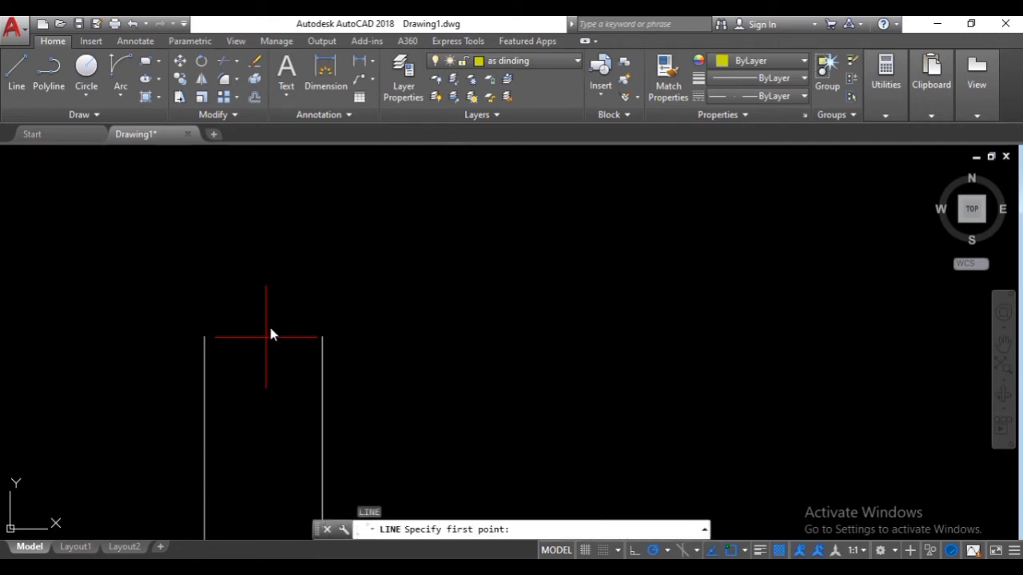
pyautogui.click(205, 337)
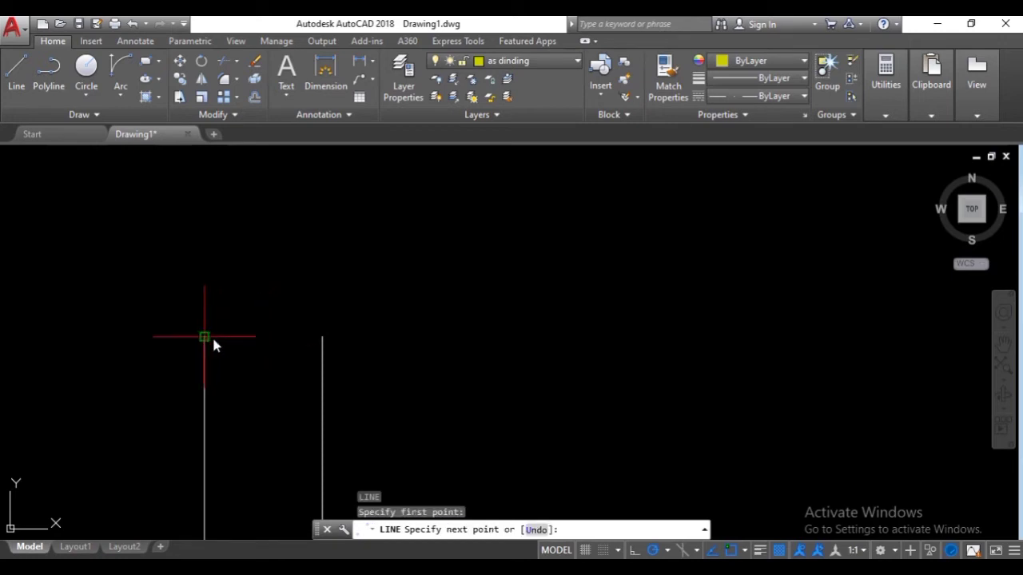
pyautogui.click(322, 337)
pyautogui.press('Return')
# - Stretch both ends of the line across the left wall's upper extension outward by 5 units each
pyautogui.click(297, 339)
pyautogui.click(322, 337)
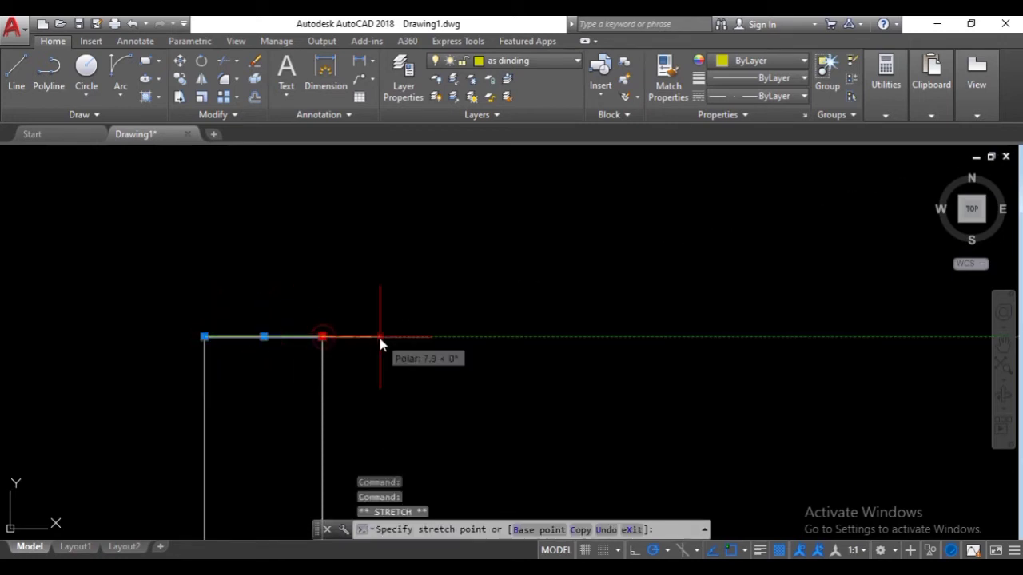
pyautogui.write('5')
pyautogui.press('Return')
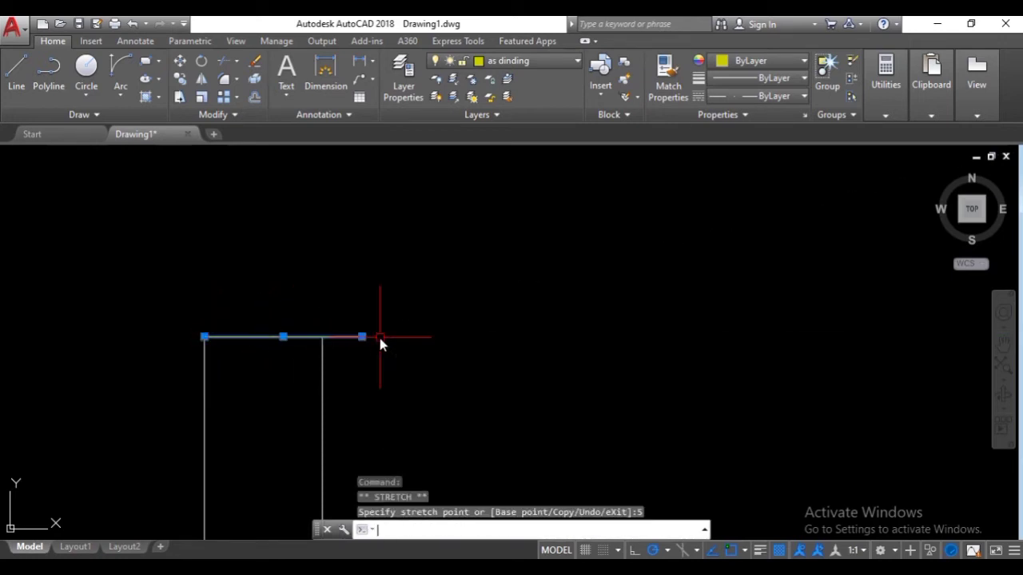
pyautogui.click(205, 337)
pyautogui.write('5')
pyautogui.press('Return')
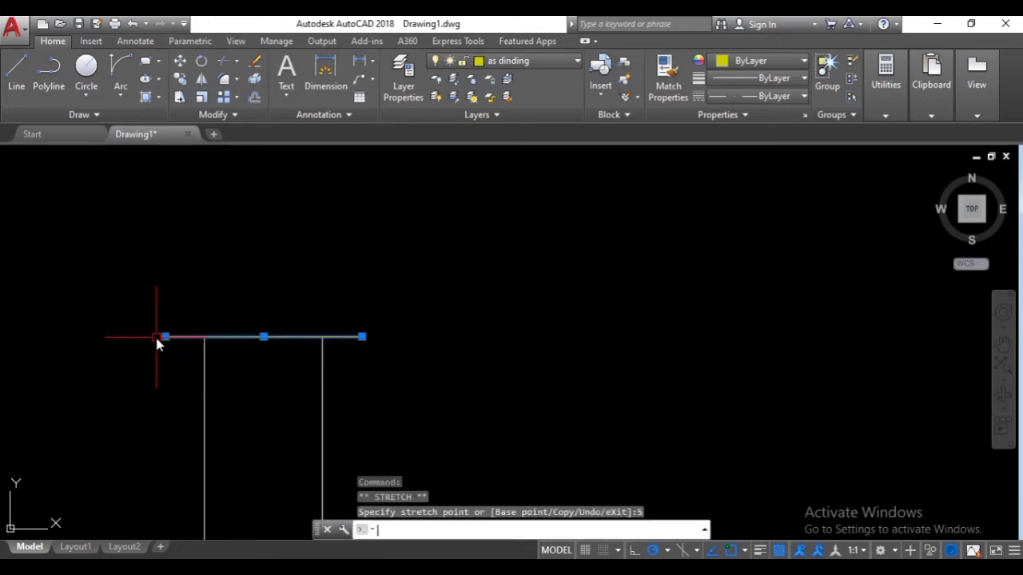
pyautogui.press('Return')
pyautogui.scroll(-6, 244, 328)
pyautogui.moveTo(244, 327); pyautogui.dragTo(260, 347, button='middle')
pyautogui.scroll(2, 261, 347)
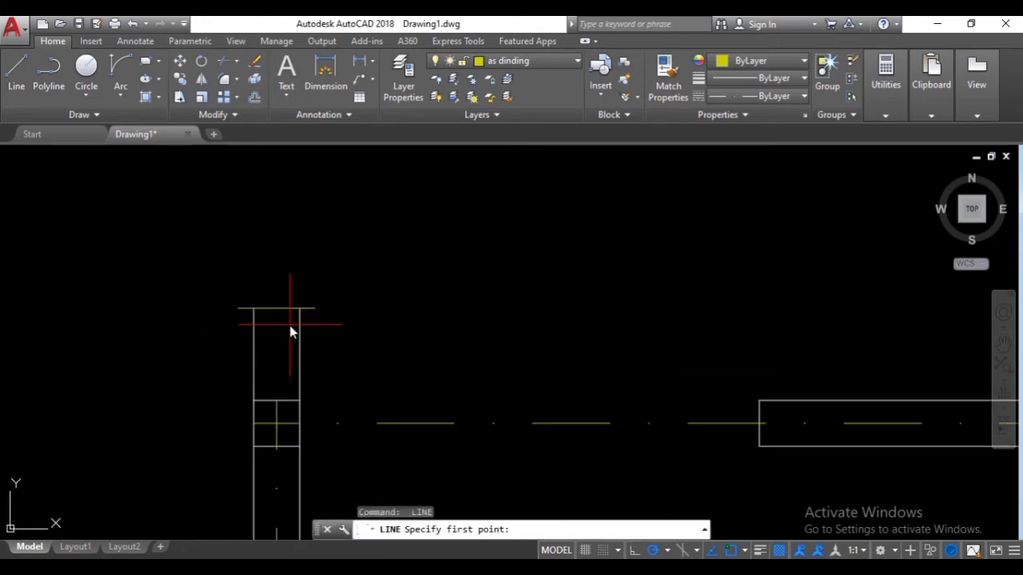
pyautogui.press('Escape')
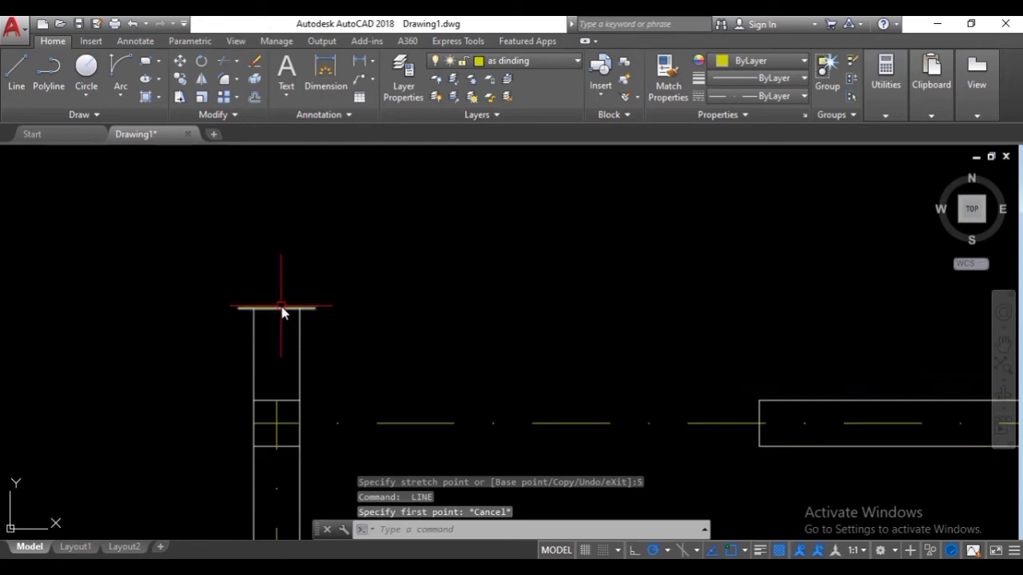
# - Set the linetype scale of the line across the left wall's upper end to 0.5 in its properties
pyautogui.scroll(4, 281, 312)
pyautogui.click(265, 312)
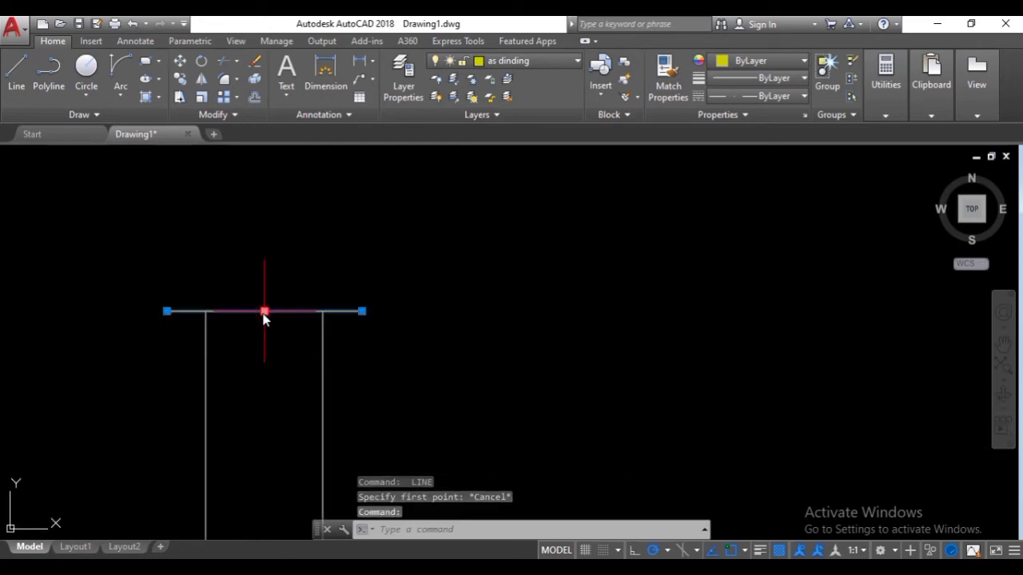
pyautogui.moveTo(306, 322); pyautogui.dragTo(377, 331, button='middle')
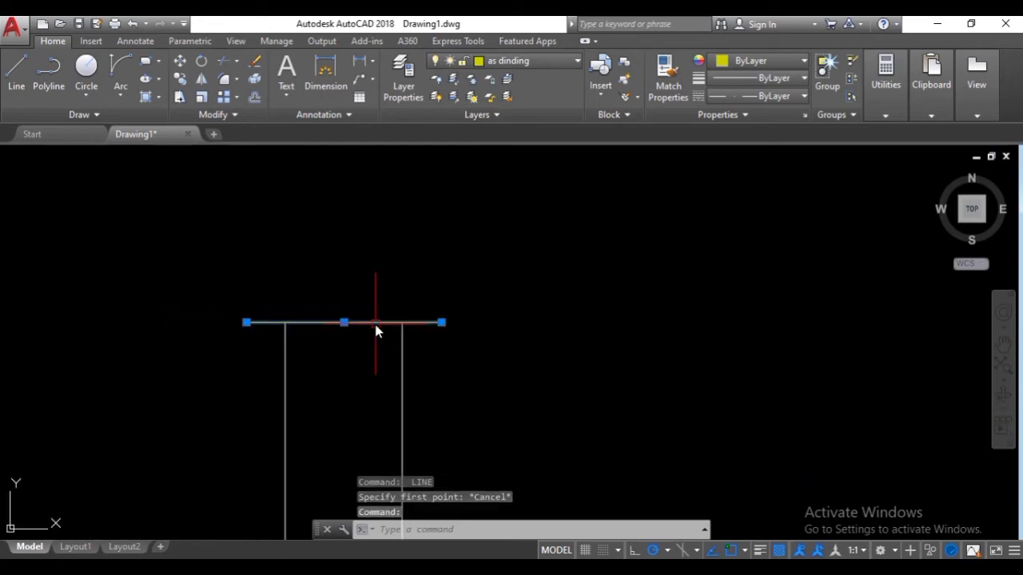
pyautogui.rightClick(377, 331)
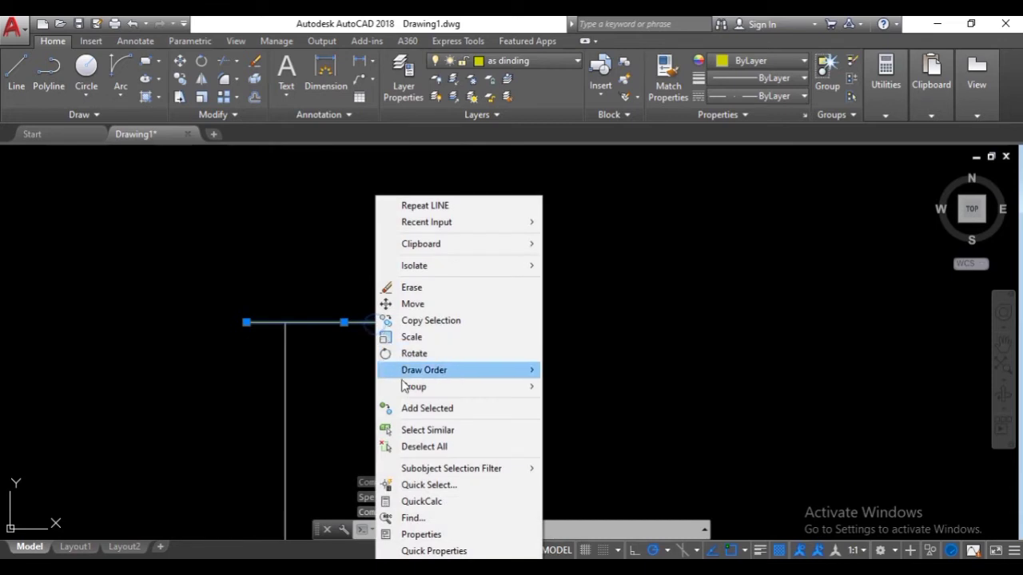
pyautogui.click(457, 536)
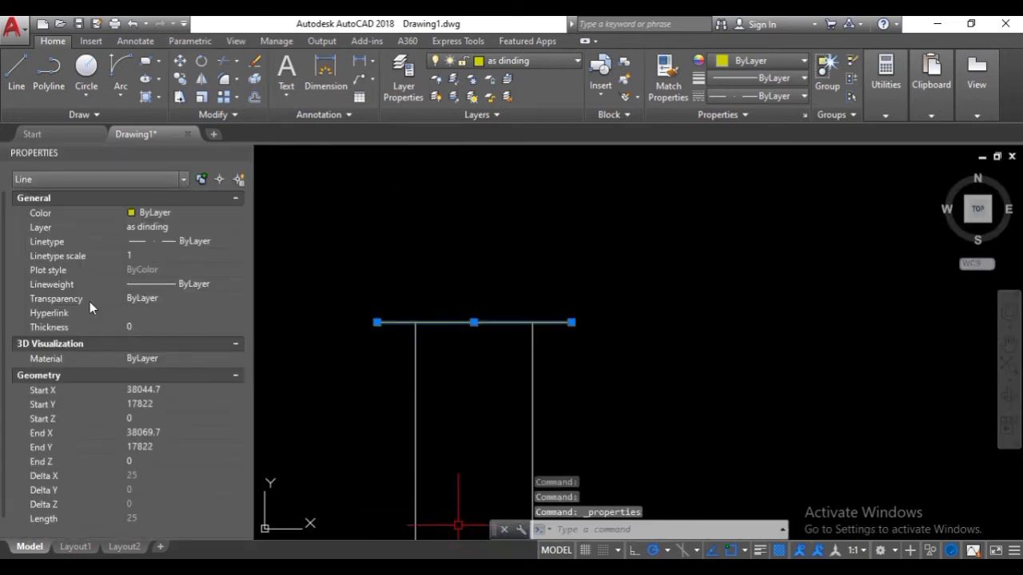
pyautogui.click(131, 256)
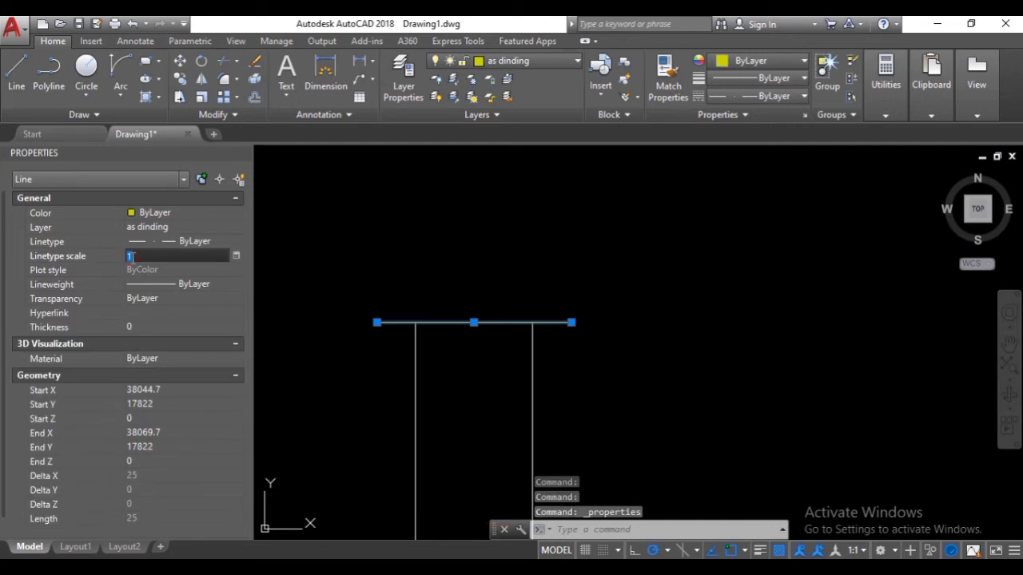
pyautogui.scroll(-1, 279, 319)
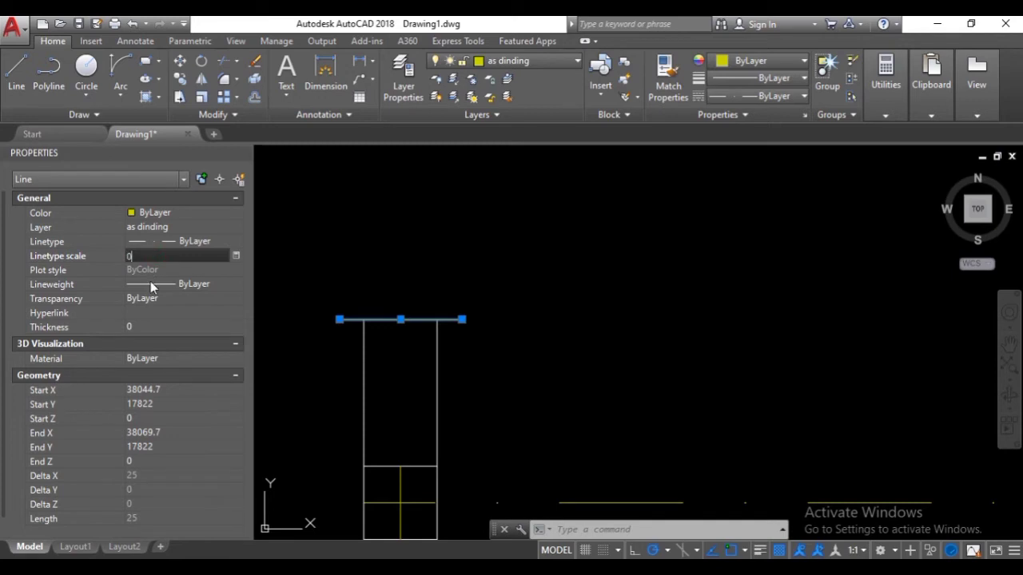
pyautogui.write('0.5')
pyautogui.press('Return')
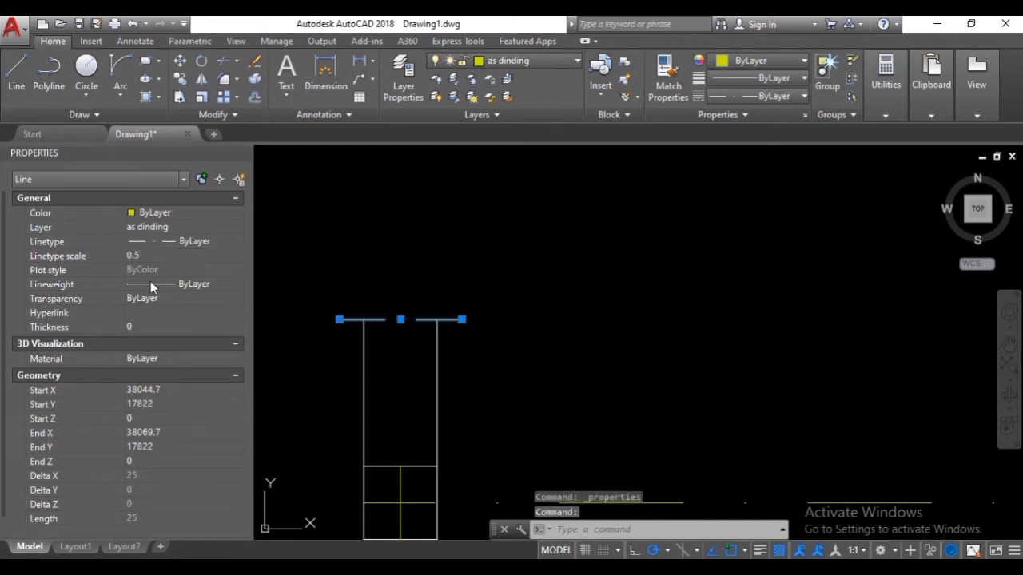
# - Reduce the same line's linetype scale to 0.2, then close its properties and deselect it
pyautogui.click(161, 256)
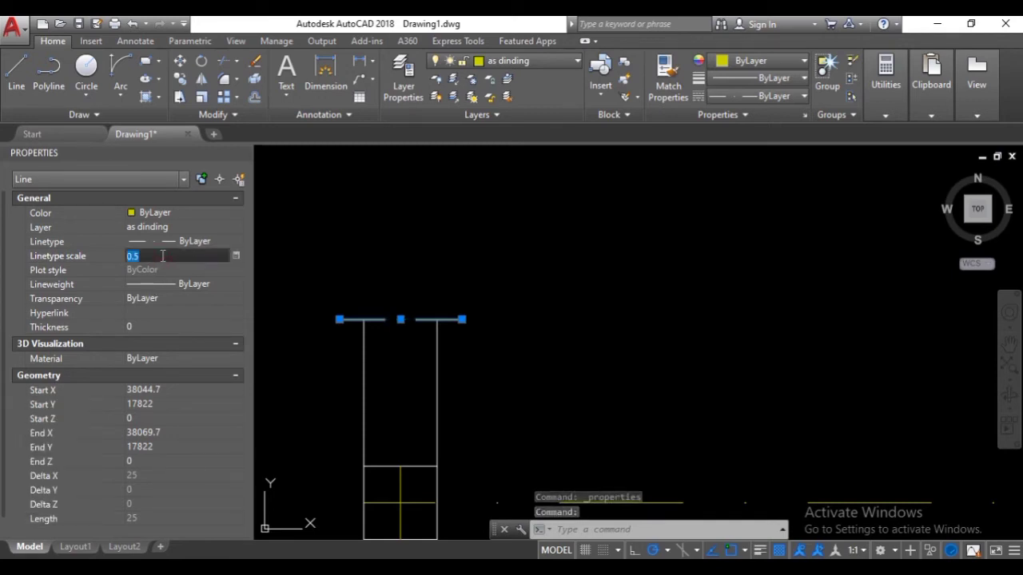
pyautogui.write('0.2')
pyautogui.press('Return')
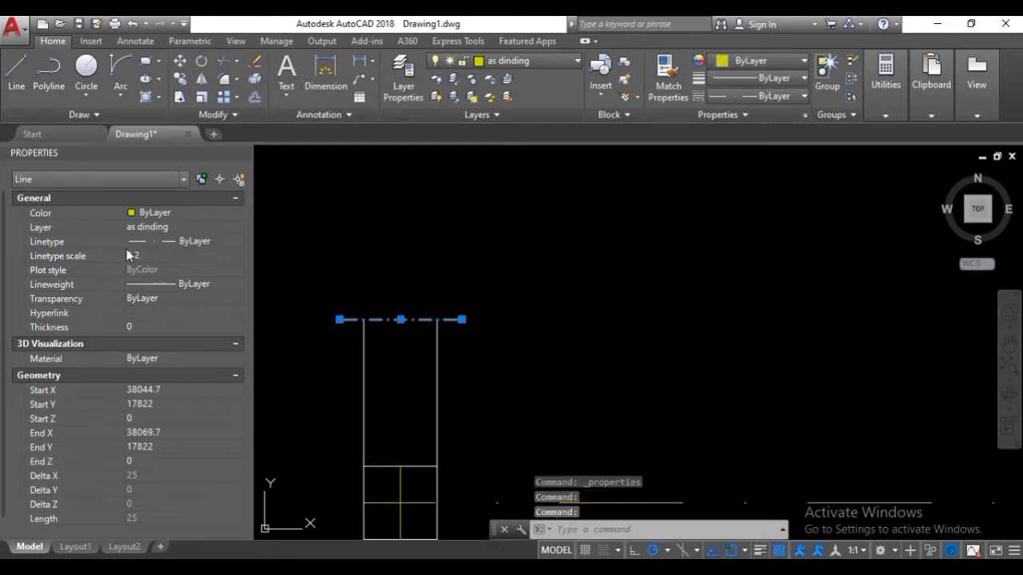
pyautogui.click(243, 153)
pyautogui.press('Escape')
pyautogui.scroll(-3, 317, 336)
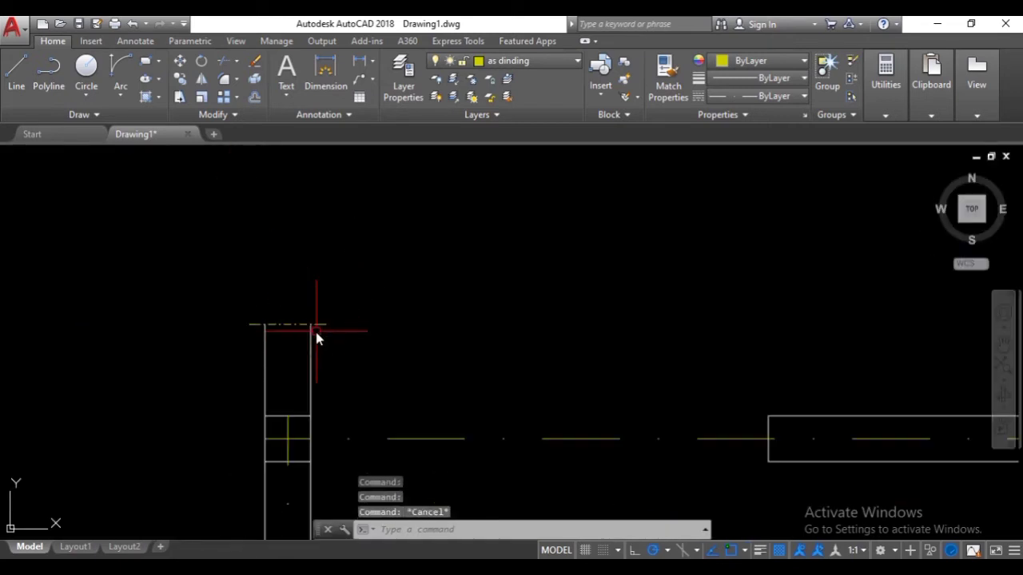
# - Draw a line on the as dinding layer joining the upper ends of the right wall's two extension lines
pyautogui.moveTo(523, 348); pyautogui.dragTo(272, 330, button='middle')
pyautogui.moveTo(909, 363); pyautogui.dragTo(633, 359, button='middle')
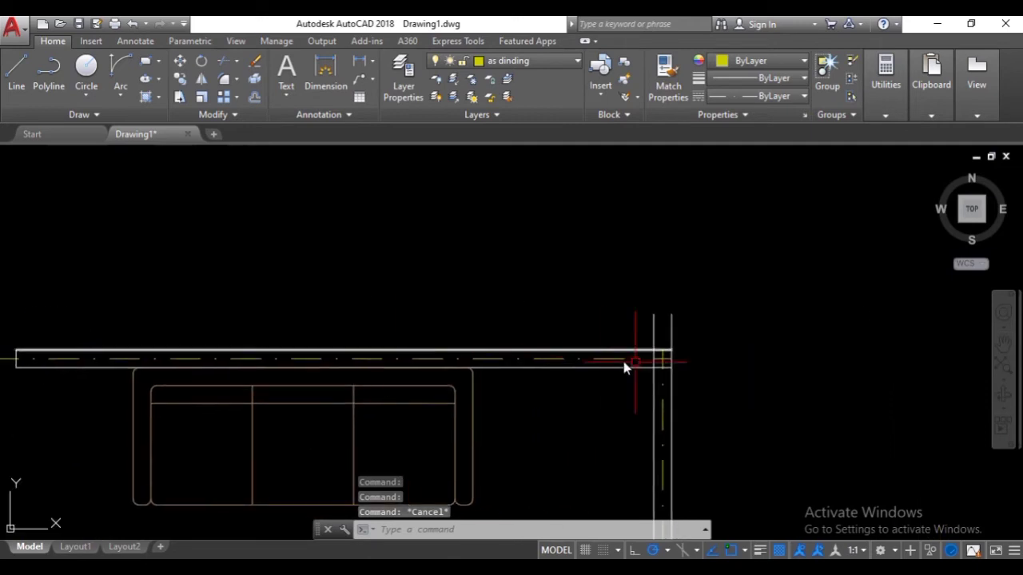
pyautogui.scroll(2, 678, 326)
pyautogui.scroll(3, 681, 314)
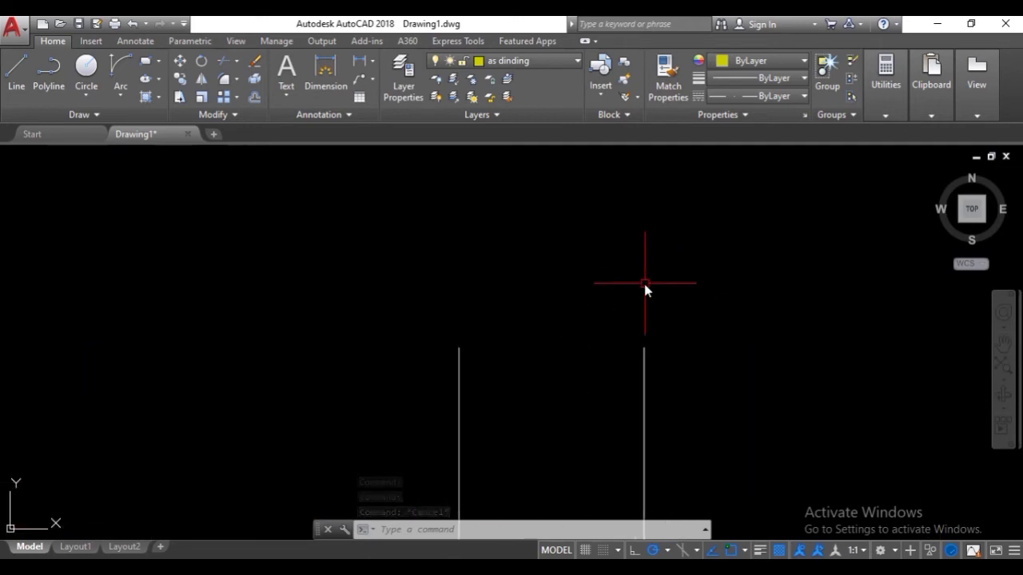
pyautogui.write('l')
pyautogui.press('Return')
pyautogui.click(459, 349)
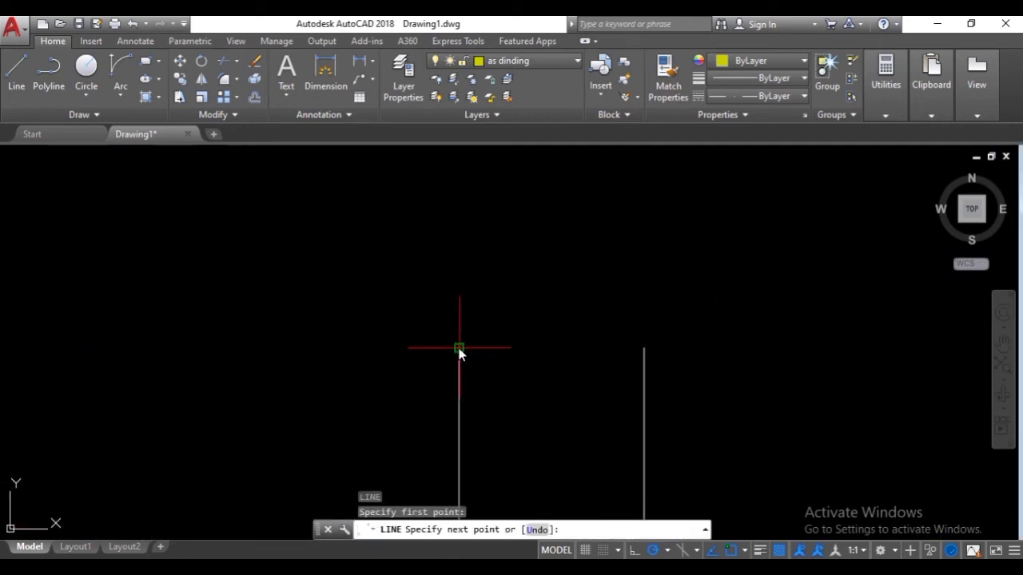
pyautogui.click(644, 348)
pyautogui.press('Return')
# - Stretch both ends of the line across the right wall's upper extension outward by 5 units each
pyautogui.click(642, 350)
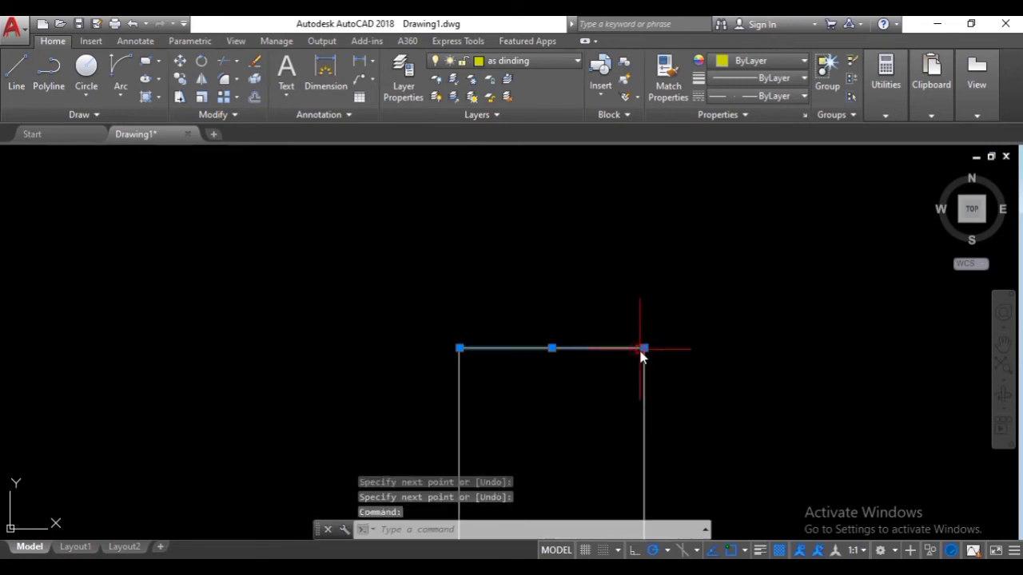
pyautogui.click(644, 349)
pyautogui.write('5')
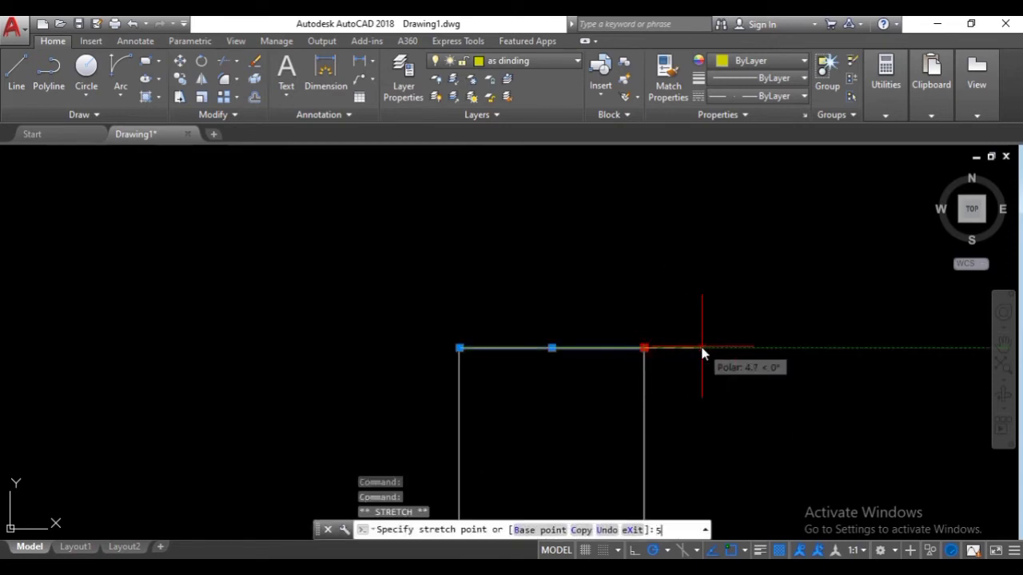
pyautogui.press('Return')
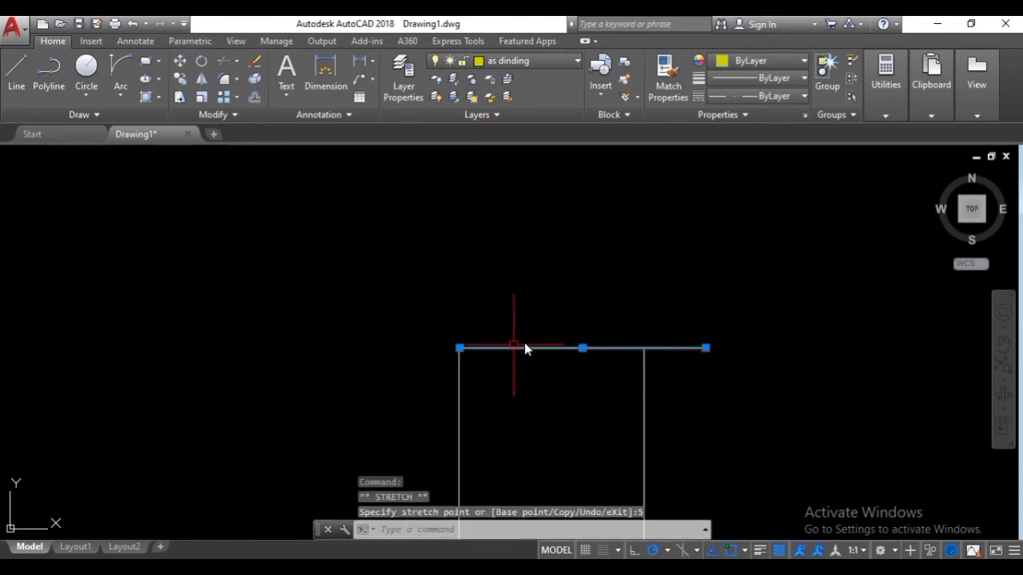
pyautogui.click(460, 348)
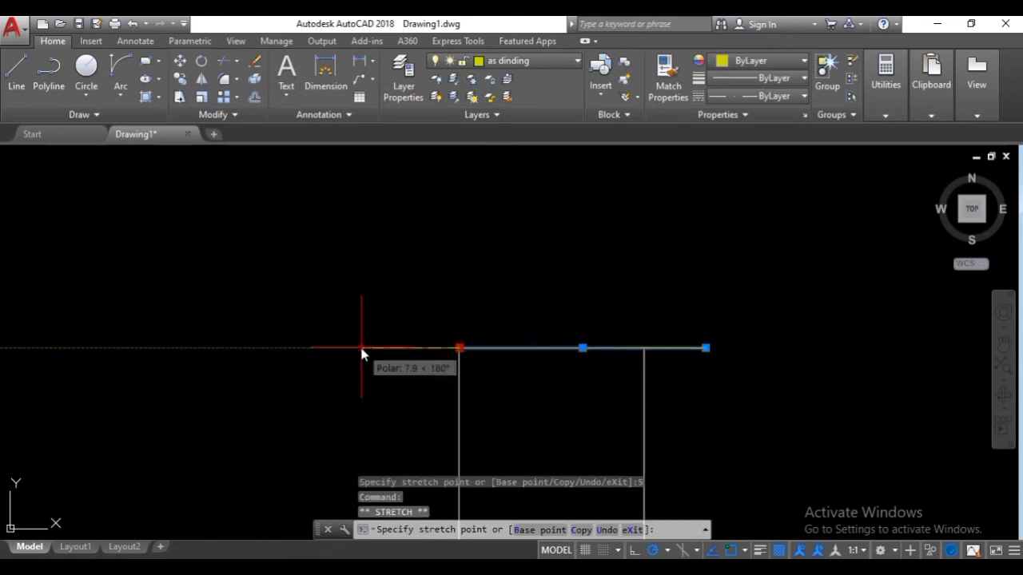
pyautogui.write('5')
pyautogui.press('Return')
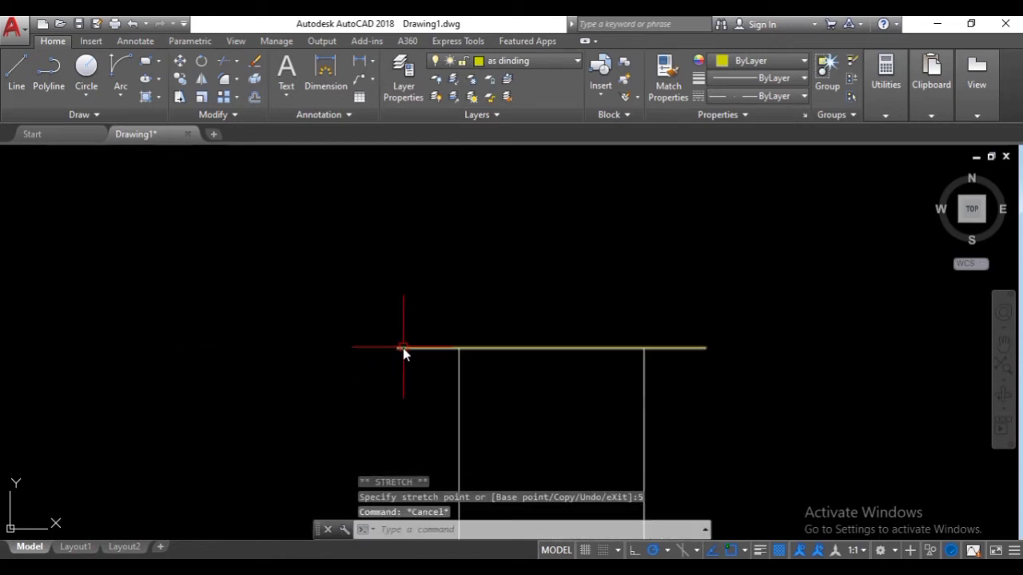
# - Set the linetype scale of the line across the right wall's upper end to 0.2 and close its properties
pyautogui.rightClick(404, 347)
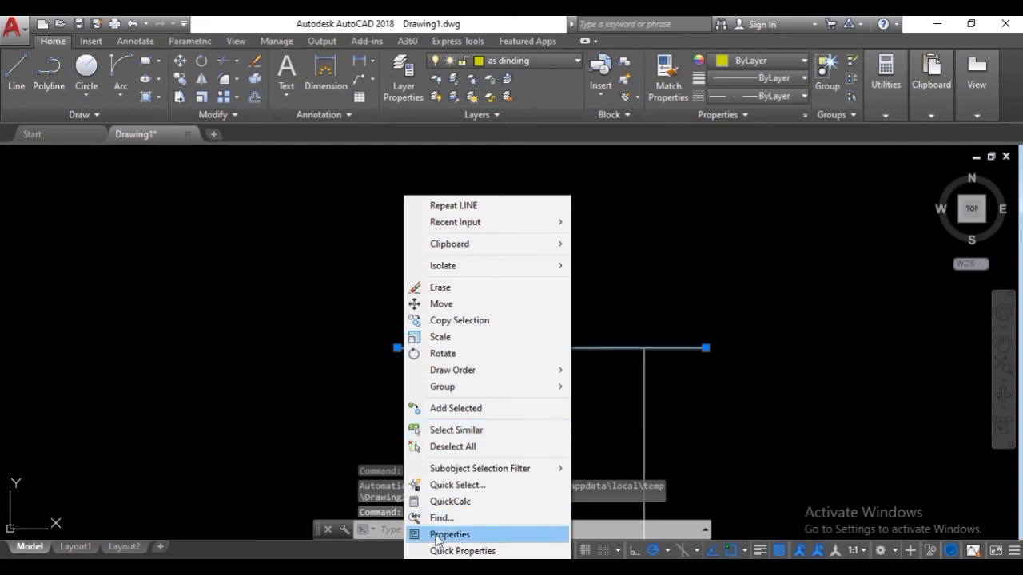
pyautogui.click(440, 535)
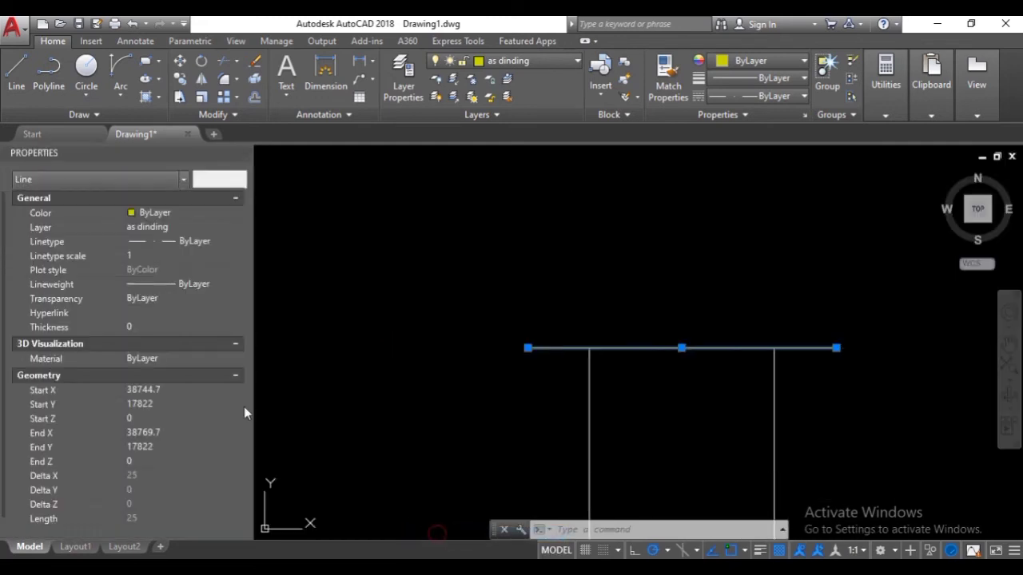
pyautogui.click(129, 256)
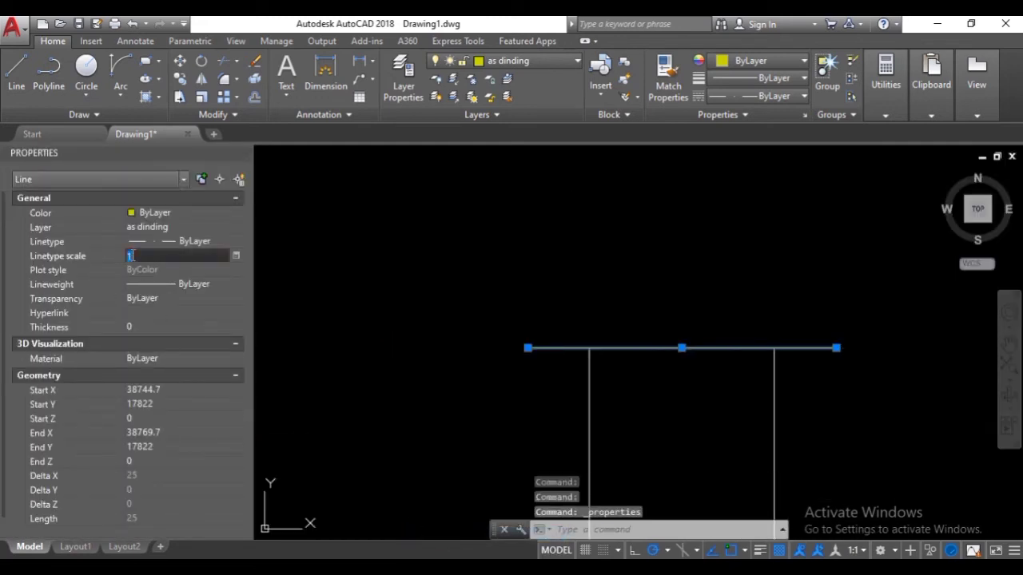
pyautogui.write('0.2')
pyautogui.press('Return')
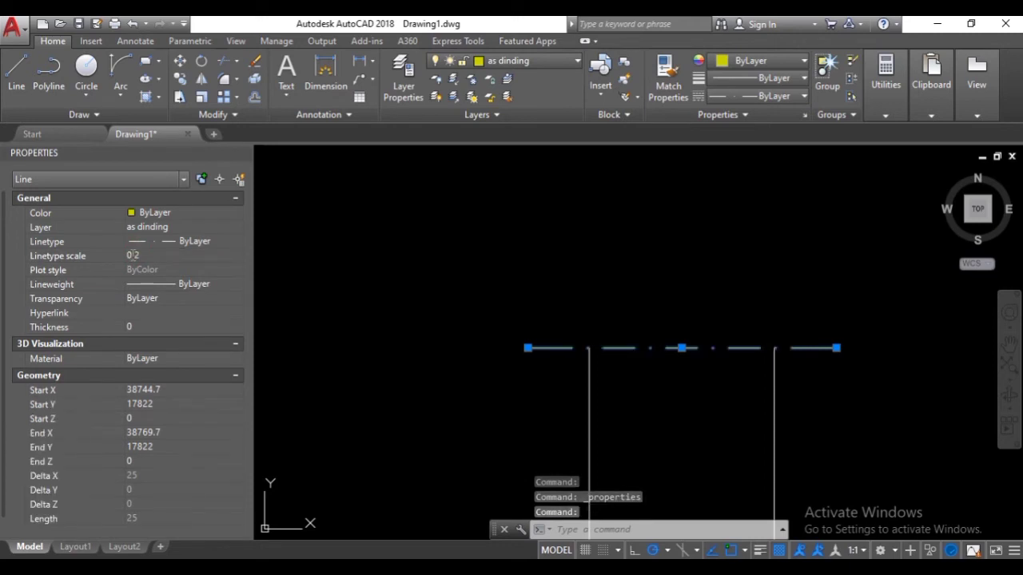
pyautogui.click(243, 154)
pyautogui.scroll(-2, 541, 350)
pyautogui.press('Escape')
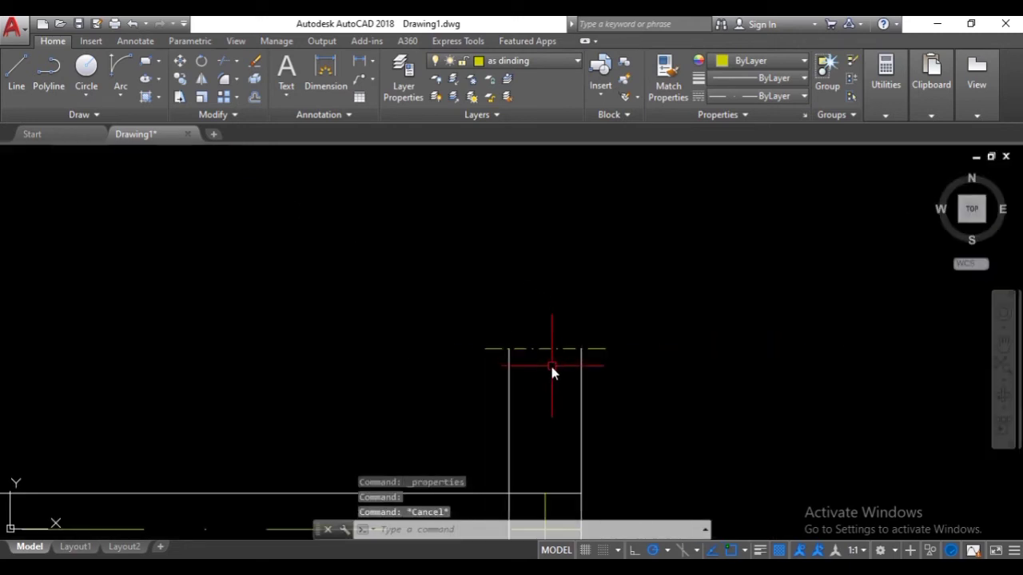
# - Turn off the as dinding layer even though it is the current layer
pyautogui.scroll(-2, 551, 365)
pyautogui.scroll(-4, 531, 426)
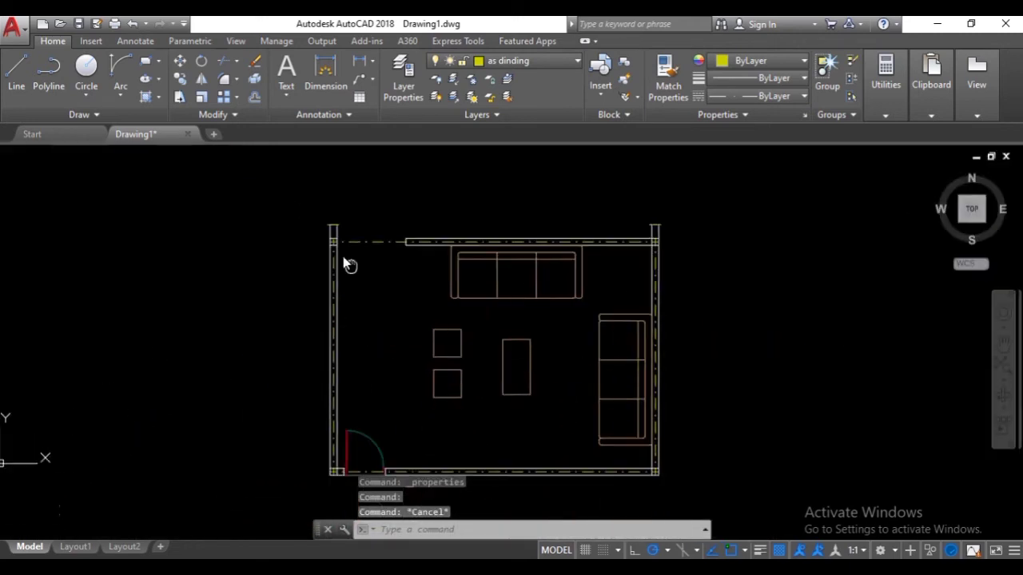
pyautogui.scroll(2, 443, 427)
pyautogui.scroll(-2, 418, 399)
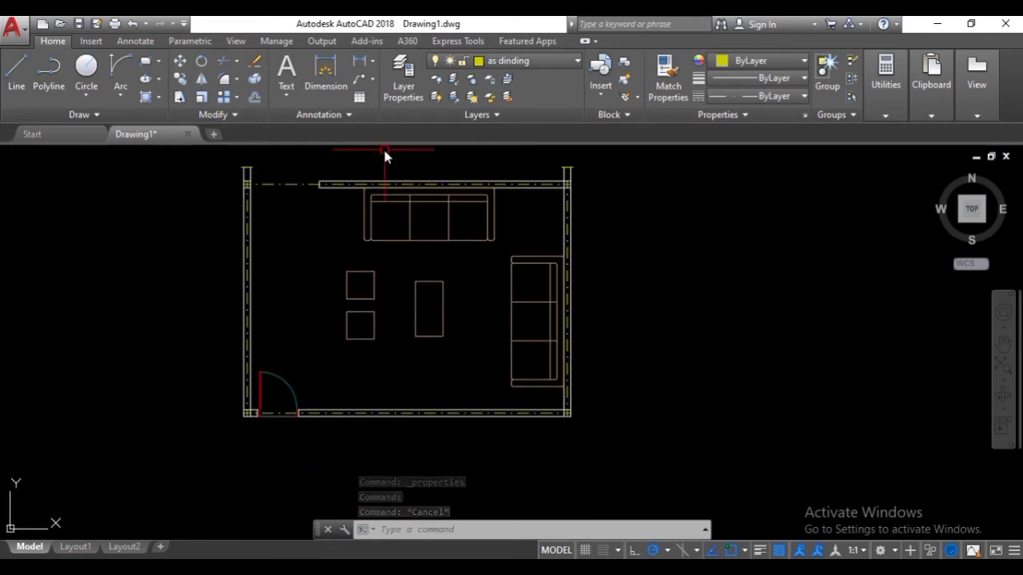
pyautogui.click(522, 59)
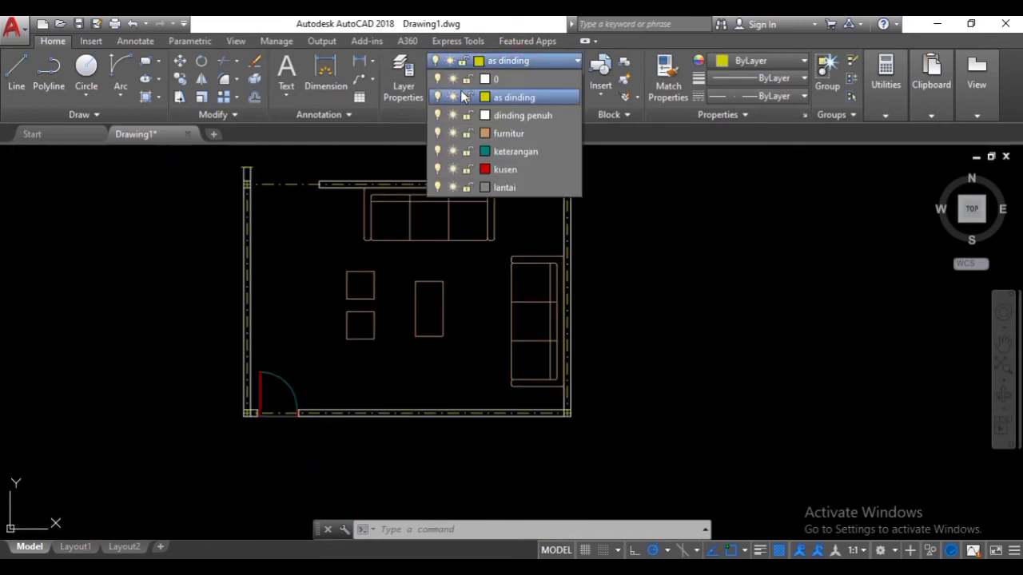
pyautogui.click(437, 96)
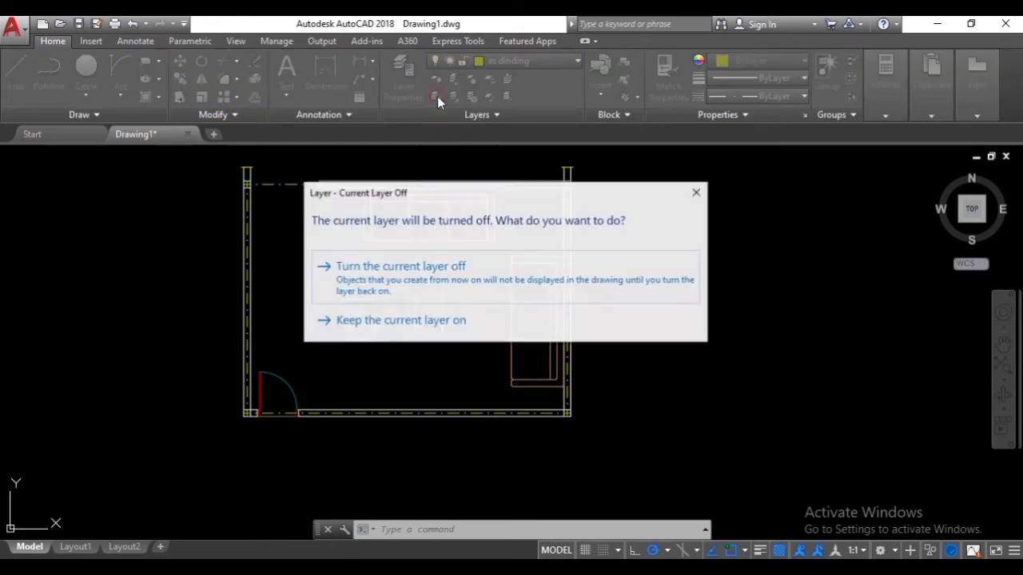
pyautogui.click(452, 273)
# - Make dinding penuh the current layer and draw a line across the lower wall in line with the right wall's inner face
pyautogui.scroll(2, 536, 376)
pyautogui.moveTo(376, 349); pyautogui.dragTo(473, 324, button='middle')
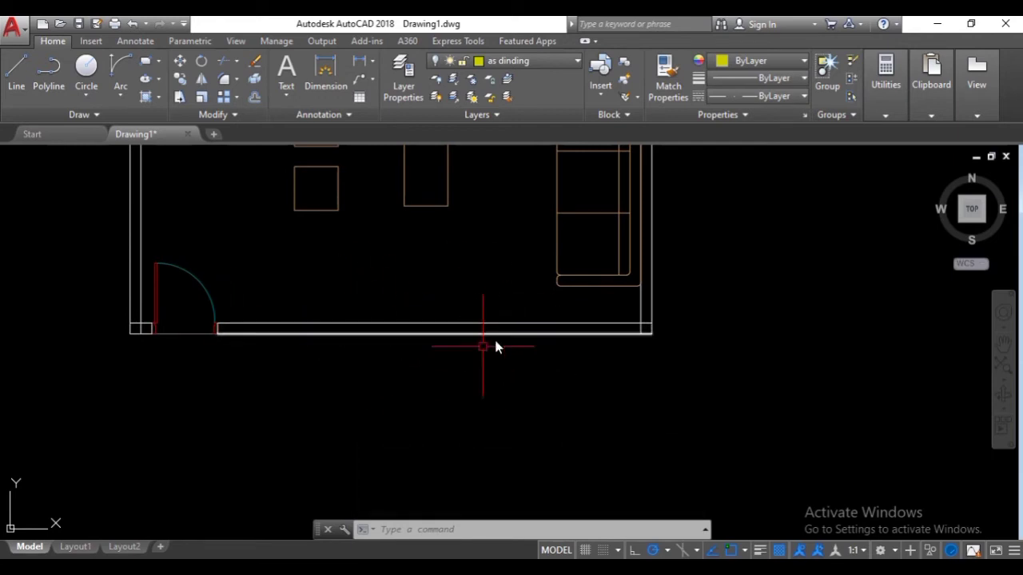
pyautogui.moveTo(403, 283); pyautogui.dragTo(393, 347, button='middle')
pyautogui.scroll(2, 486, 409)
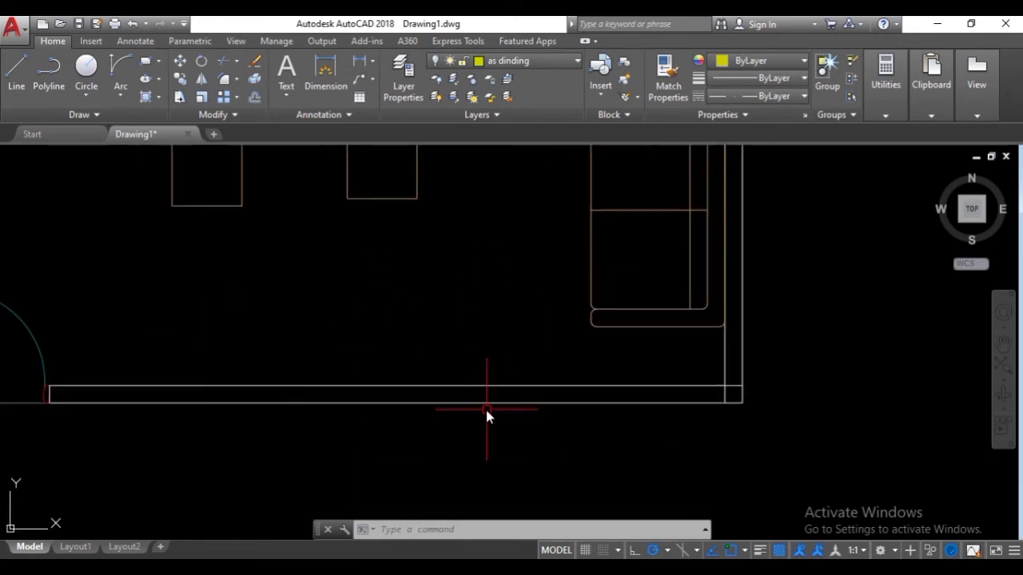
pyautogui.click(564, 61)
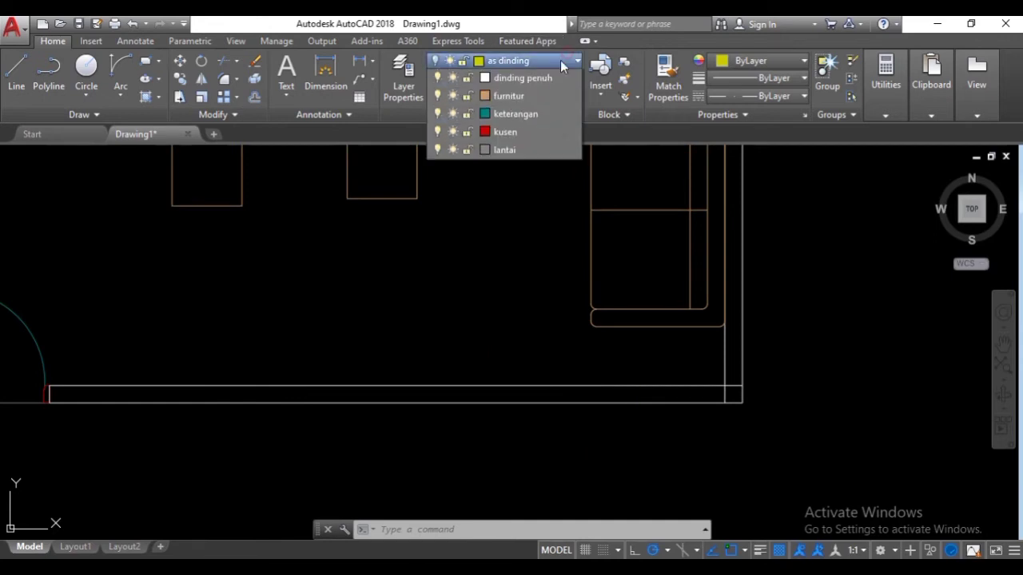
pyautogui.click(546, 114)
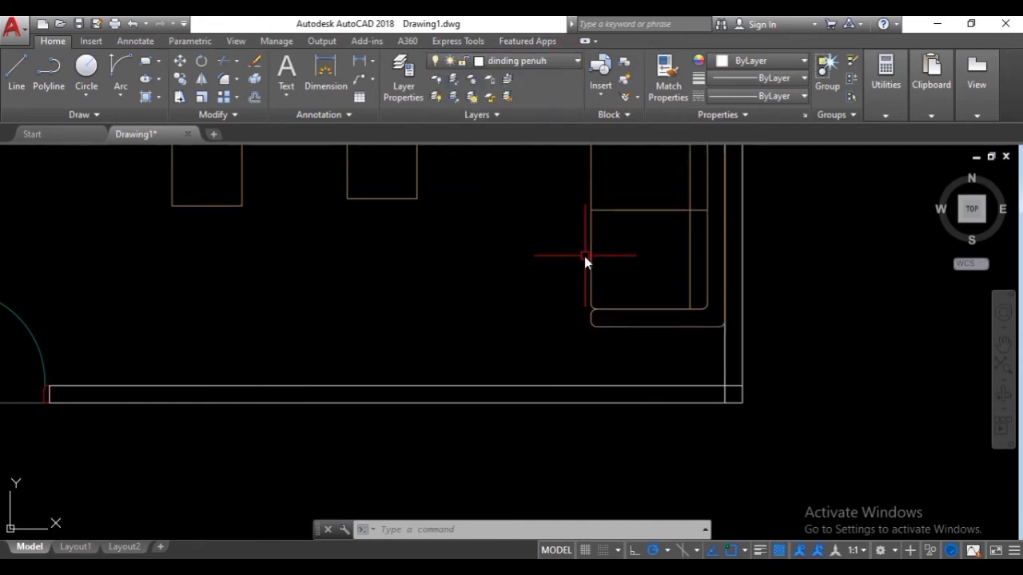
pyautogui.write('l')
pyautogui.press('Return')
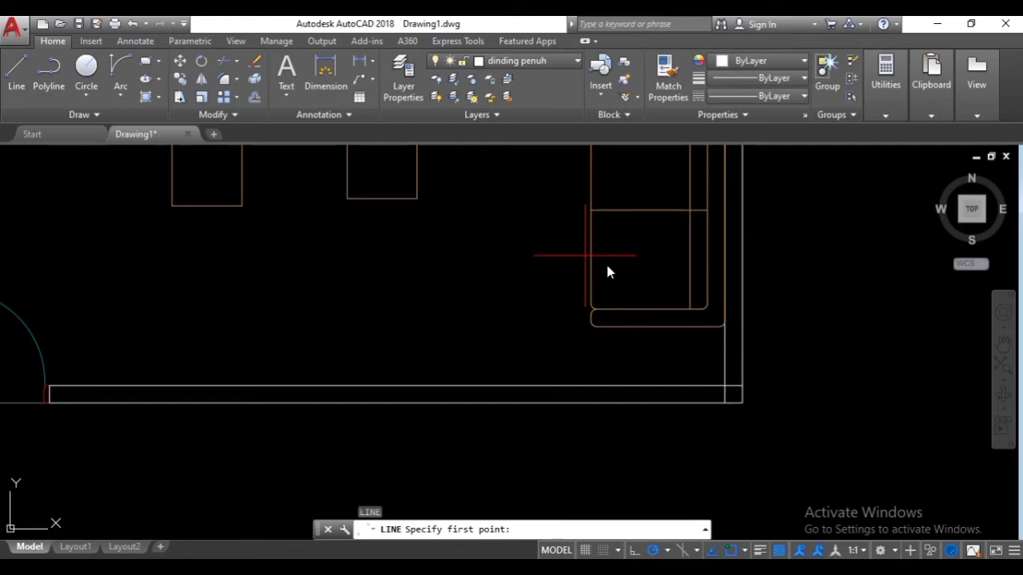
pyautogui.click(726, 389)
pyautogui.click(727, 401)
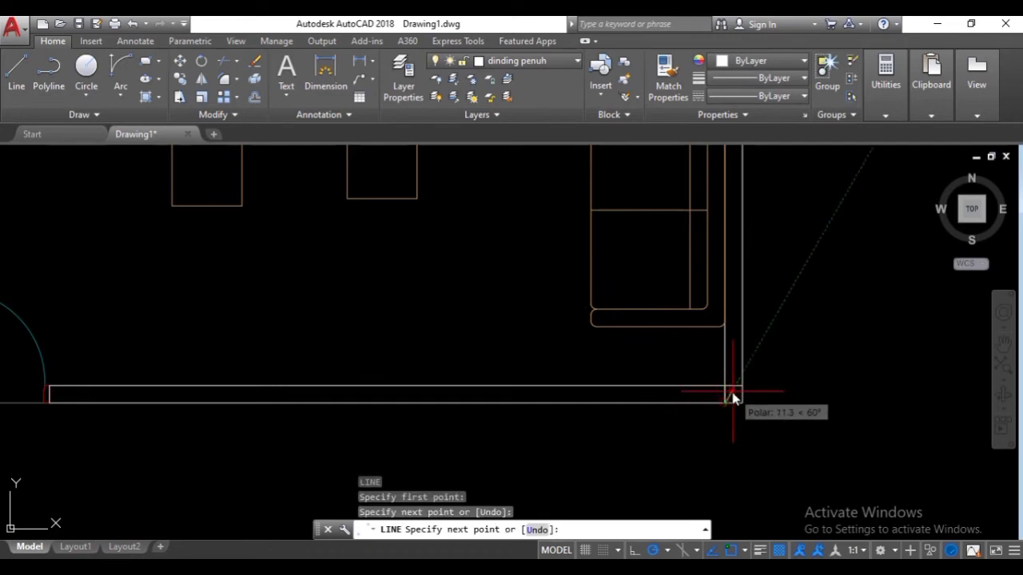
pyautogui.scroll(5, 723, 396)
pyautogui.press('Return')
# - Move the new cross line 200 units left along the lower wall
pyautogui.write('m')
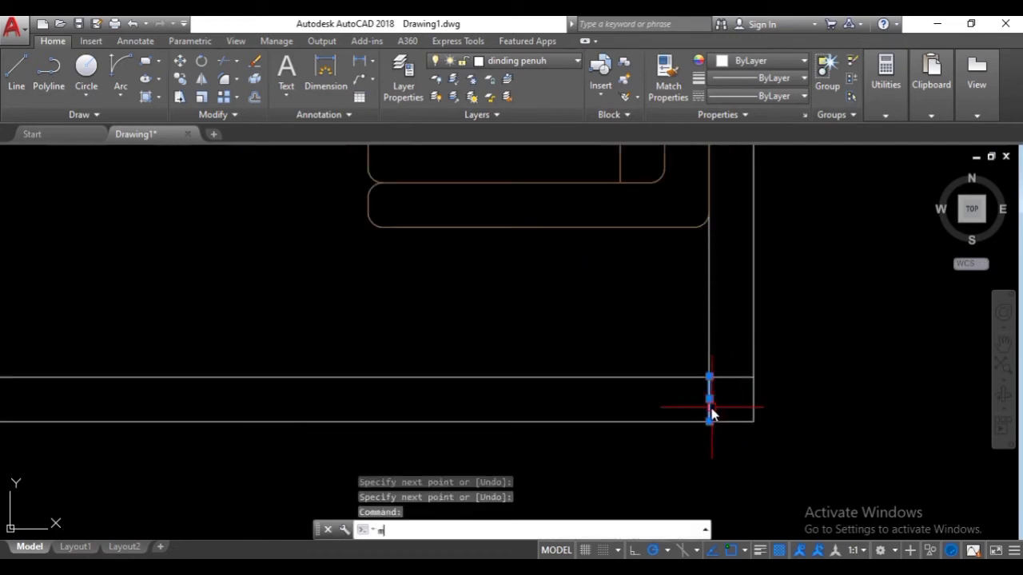
pyautogui.write('ov')
pyautogui.press('Return')
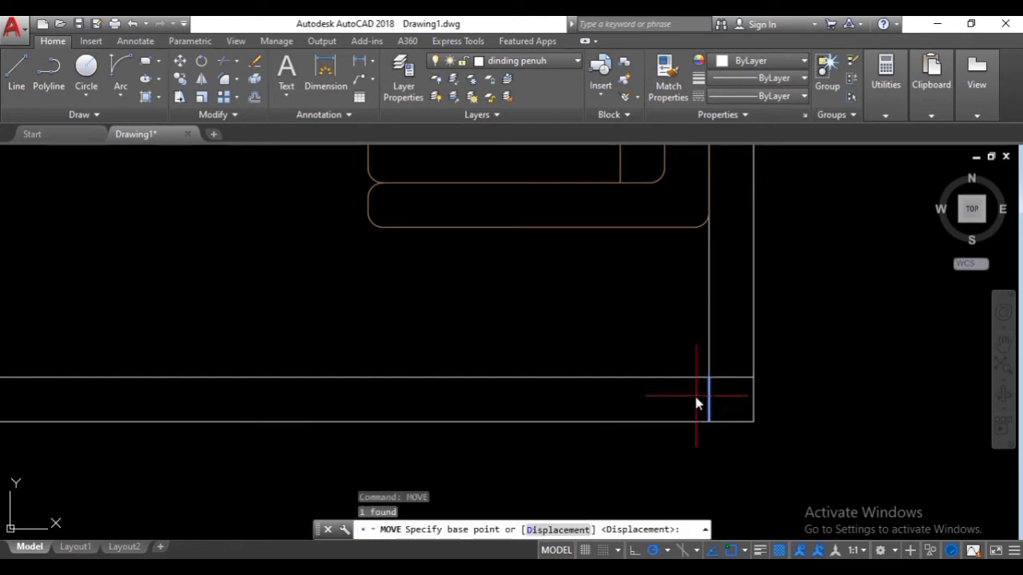
pyautogui.click(708, 414)
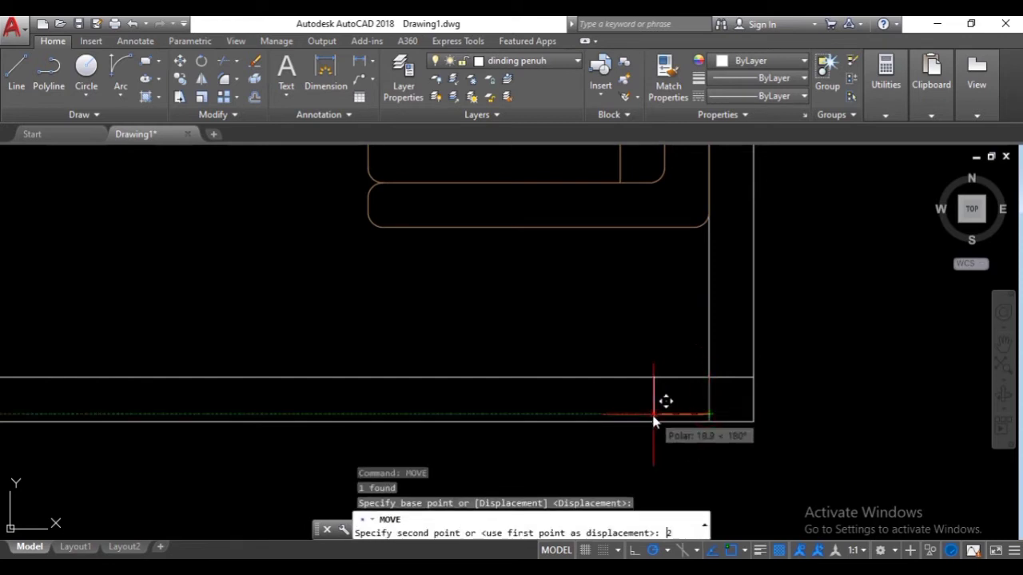
pyautogui.press('Return')
# - Offset the cross line in the lower wall by 170 units toward the door
pyautogui.scroll(-5, 472, 417)
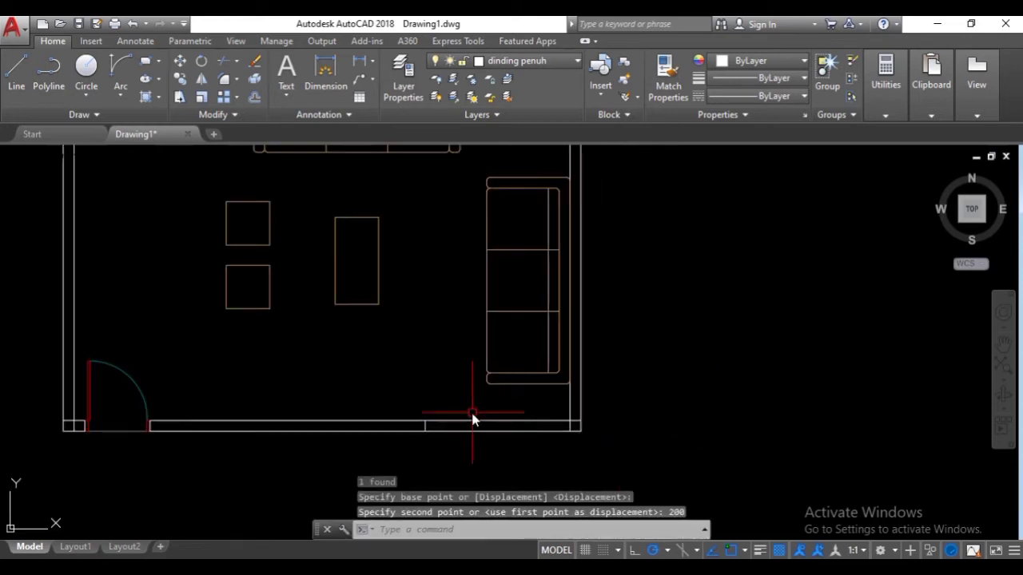
pyautogui.moveTo(472, 418); pyautogui.dragTo(624, 386, button='middle')
pyautogui.scroll(5, 624, 383)
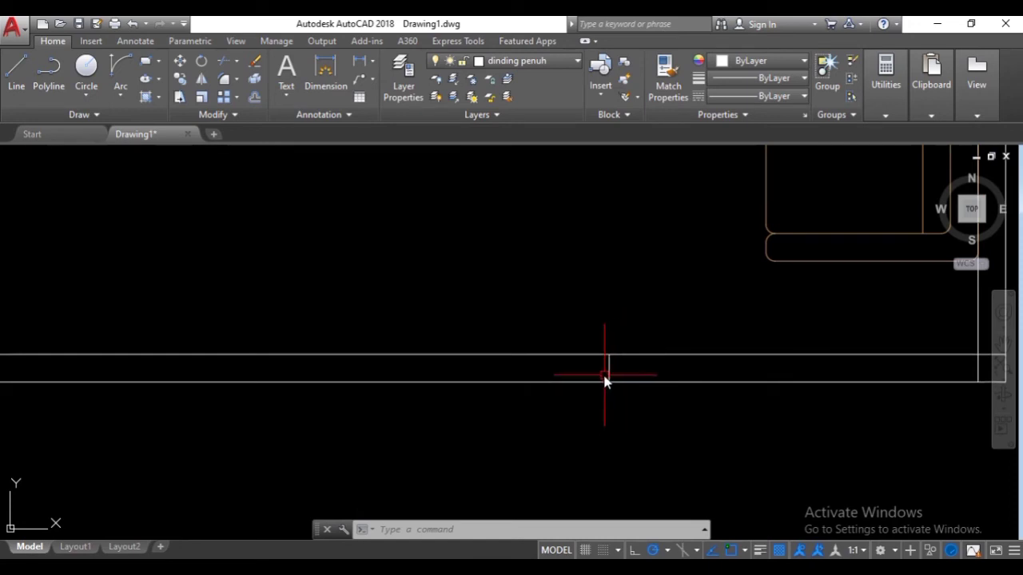
pyautogui.write('o')
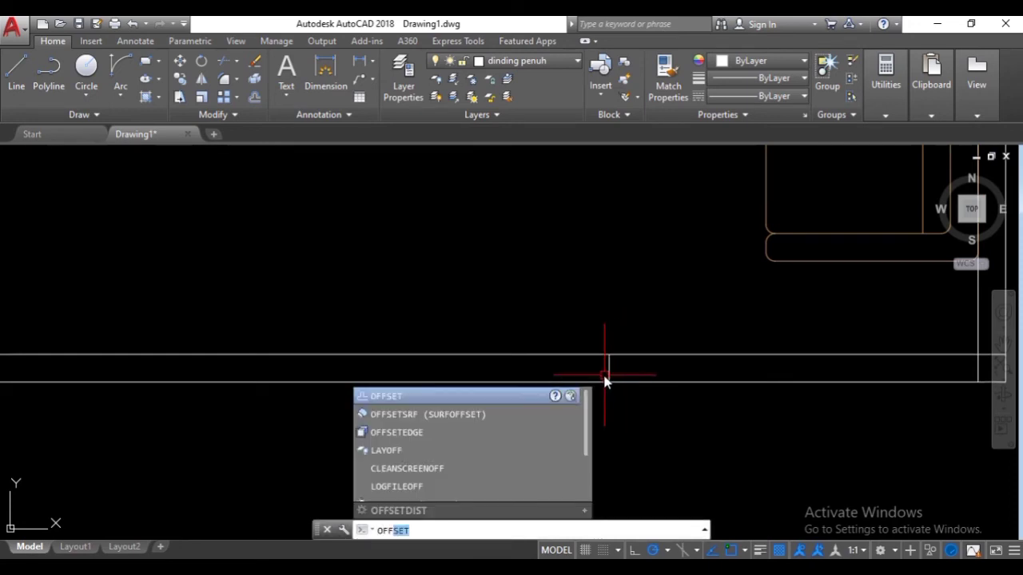
pyautogui.press('Return')
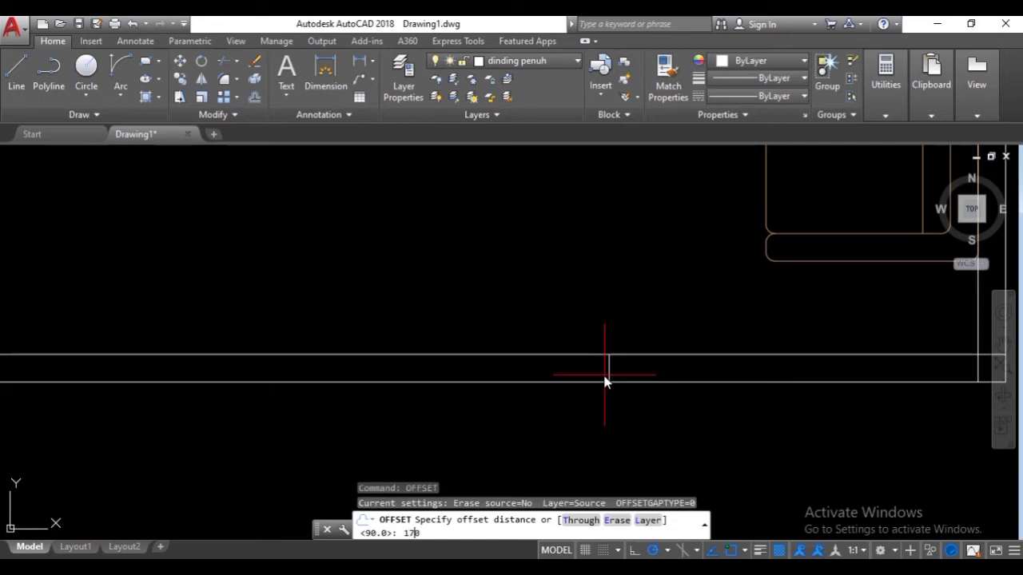
pyautogui.press('Return')
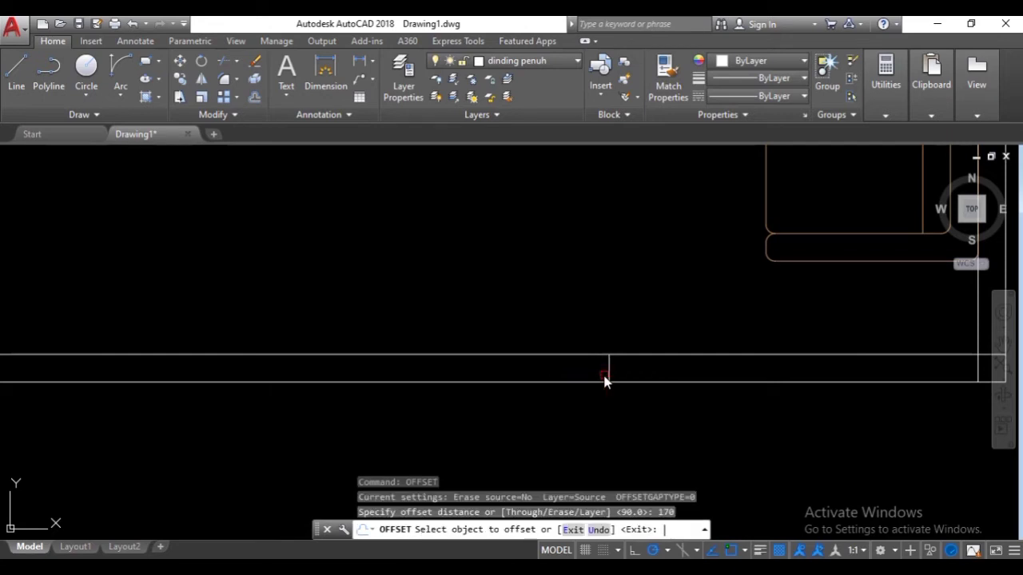
pyautogui.click(608, 369)
pyautogui.click(261, 399)
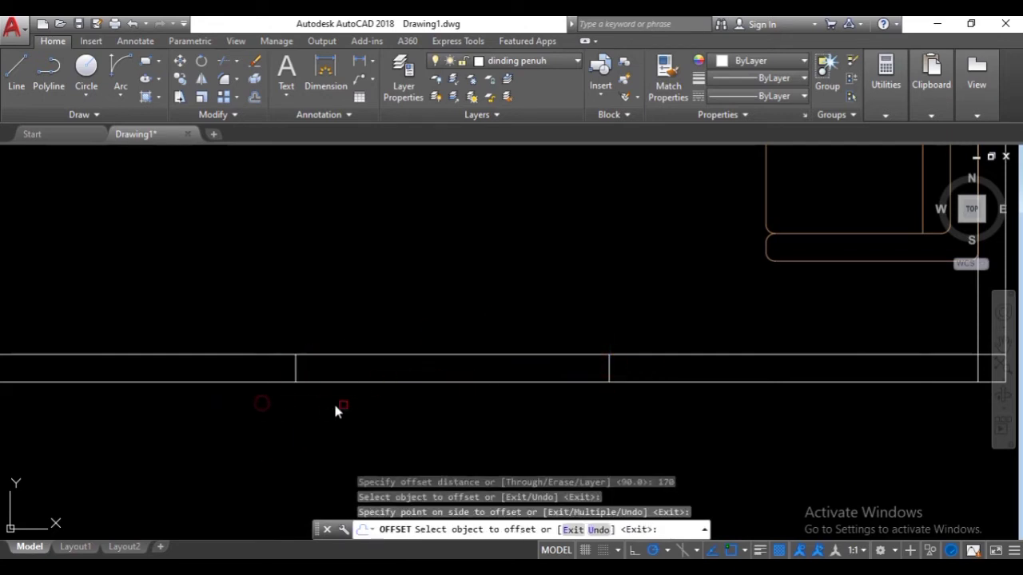
pyautogui.scroll(-4, 351, 412)
pyautogui.press('Return')
# - Trim both lower wall lines between the two cross lines to form an opening
pyautogui.click(476, 377)
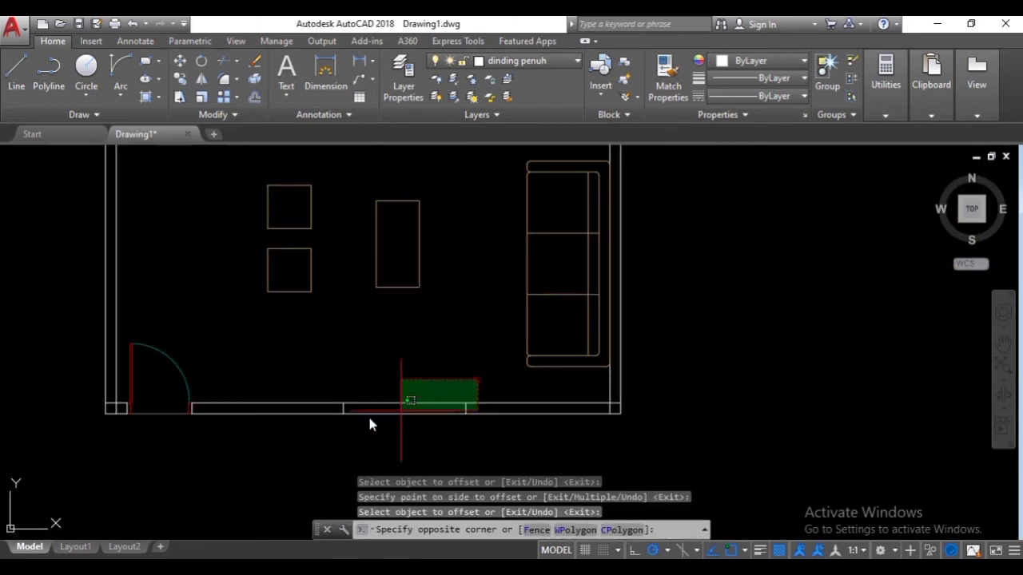
pyautogui.click(369, 435)
pyautogui.scroll(4, 383, 426)
pyautogui.write('TR')
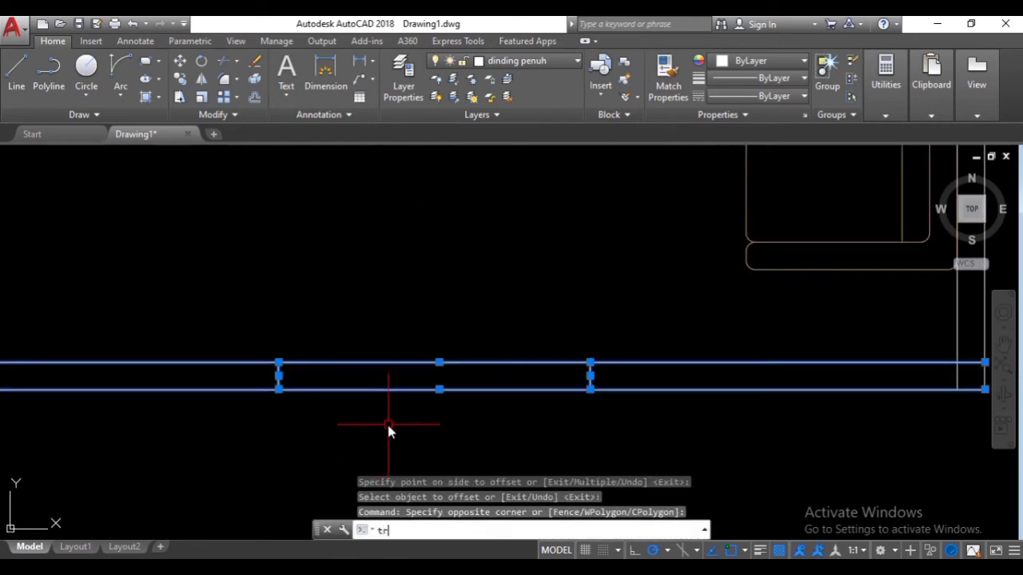
pyautogui.press('Return')
pyautogui.click(439, 340)
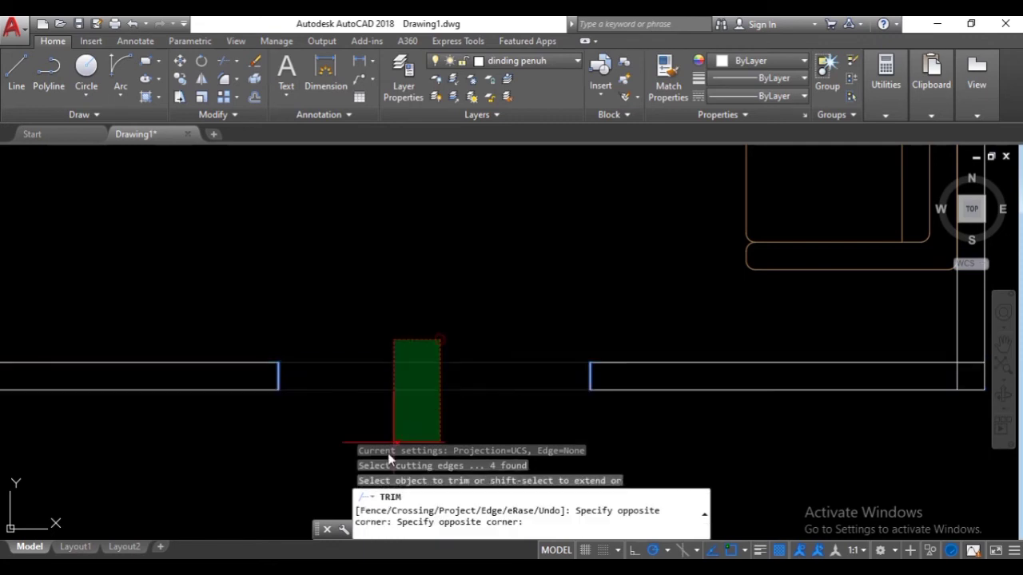
pyautogui.press('Escape')
# - Make kusen the current layer and start a frame profile with a 5-unit line rightward from the opening's upper left corner
pyautogui.scroll(2, 511, 336)
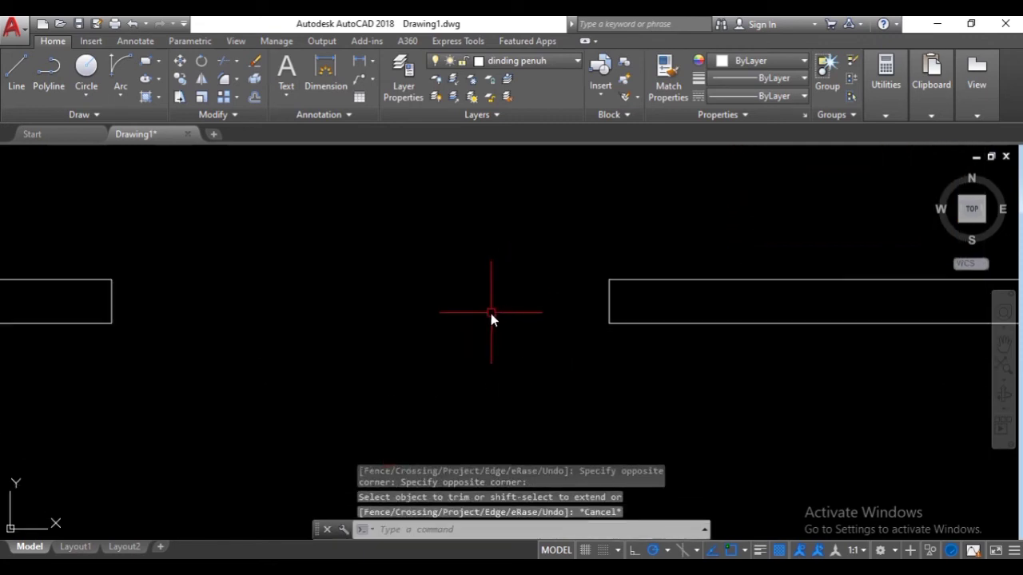
pyautogui.moveTo(118, 324); pyautogui.dragTo(202, 324, button='middle')
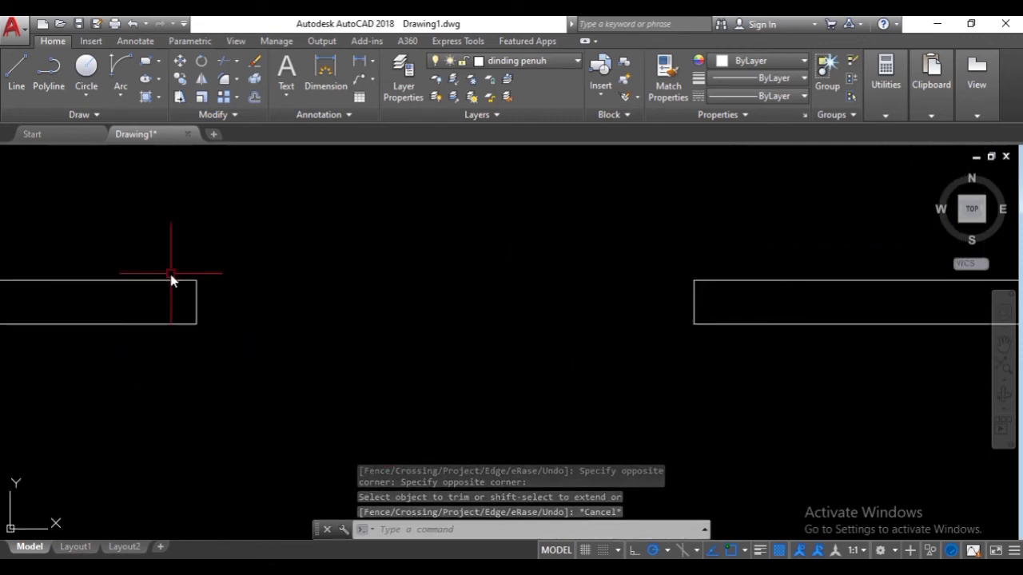
pyautogui.click(519, 63)
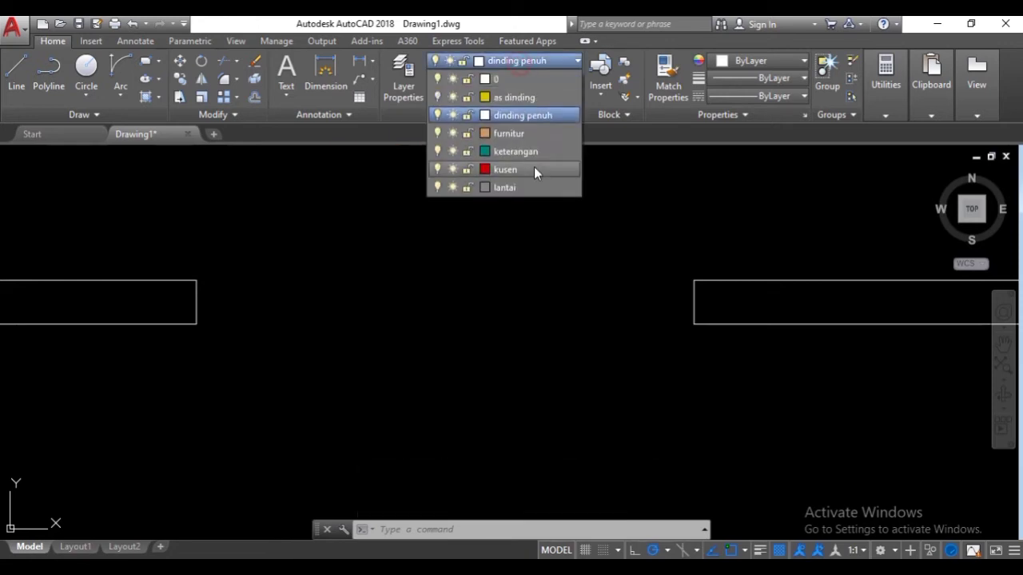
pyautogui.click(533, 169)
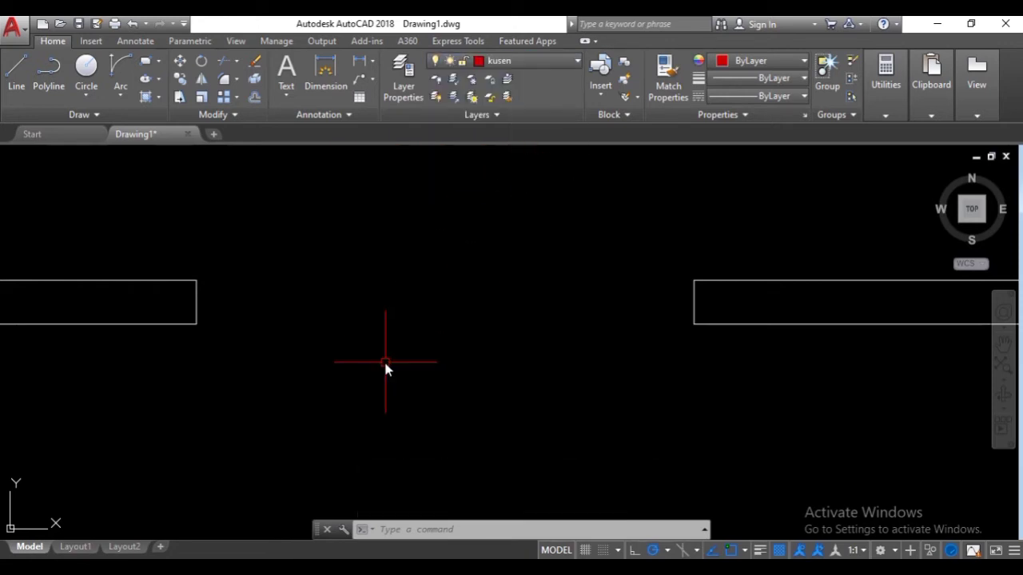
pyautogui.write('l')
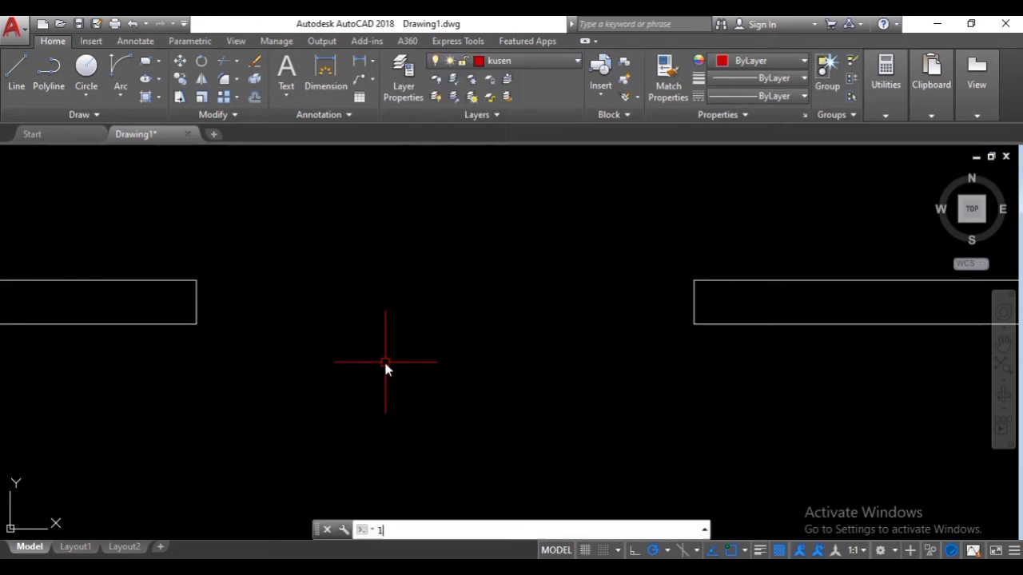
pyautogui.press('Return')
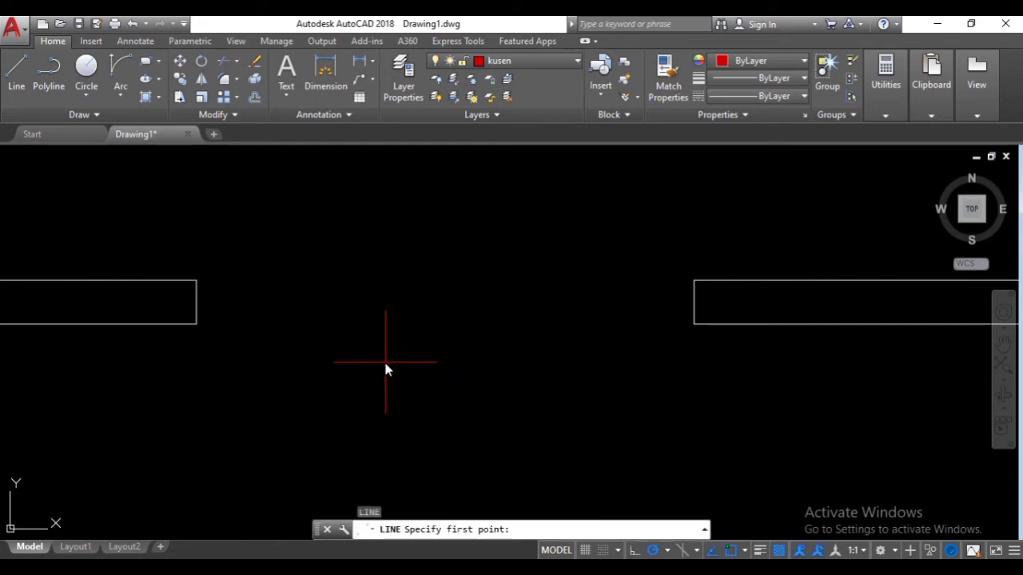
pyautogui.scroll(4, 174, 289)
pyautogui.click(231, 272)
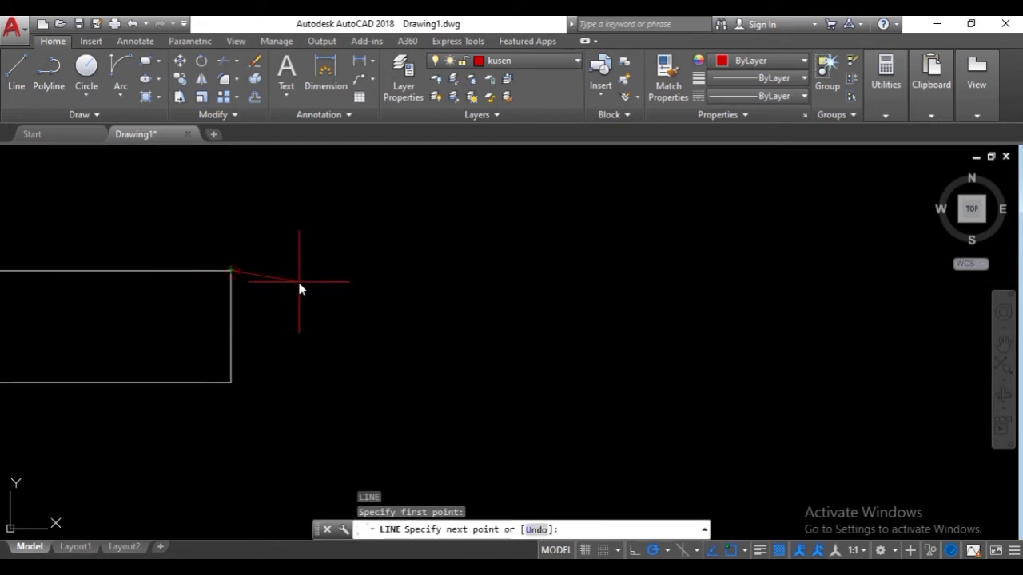
pyautogui.write('5')
pyautogui.press('Return')
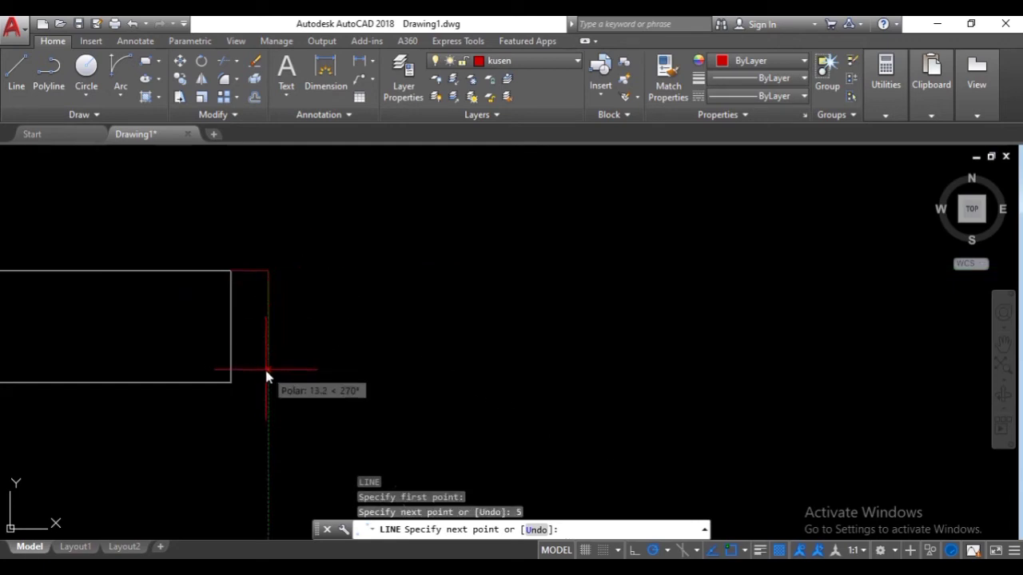
# - Continue the frame profile 12 units down, 1 unit left, down to the wall's lower face, and back along the wall end to its start
pyautogui.scroll(2, 269, 370)
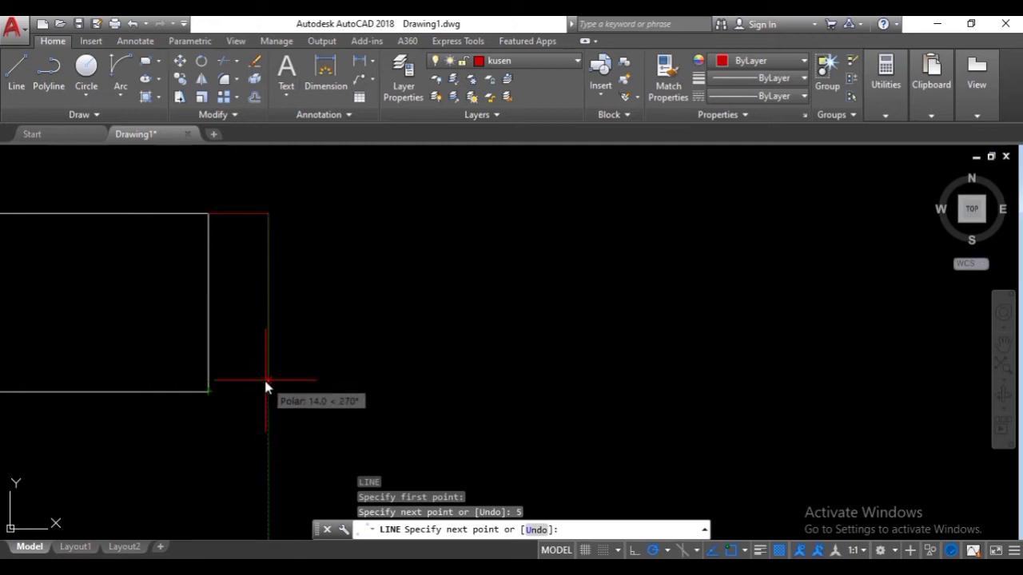
pyautogui.write('2')
pyautogui.press('Return')
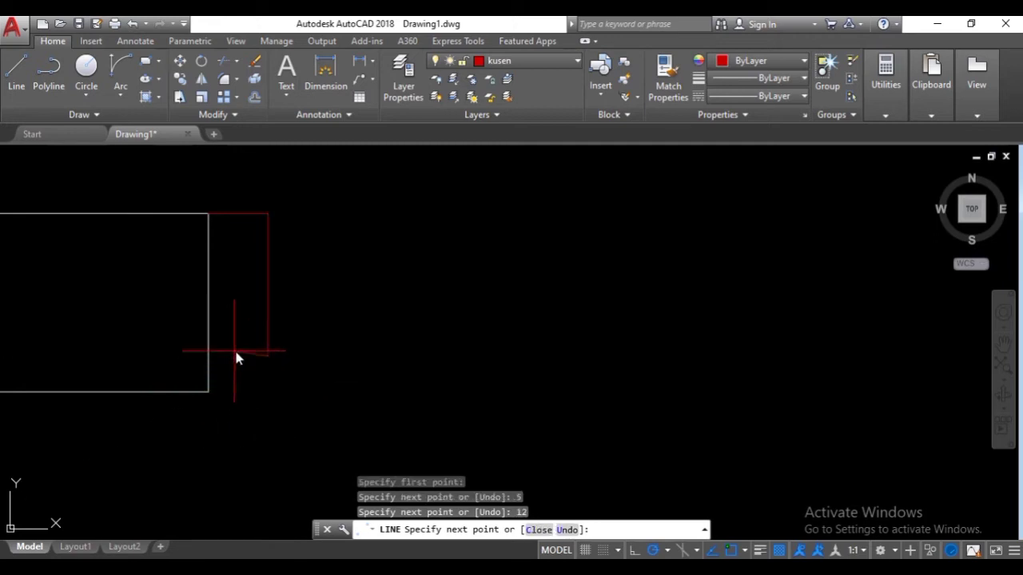
pyautogui.write('1')
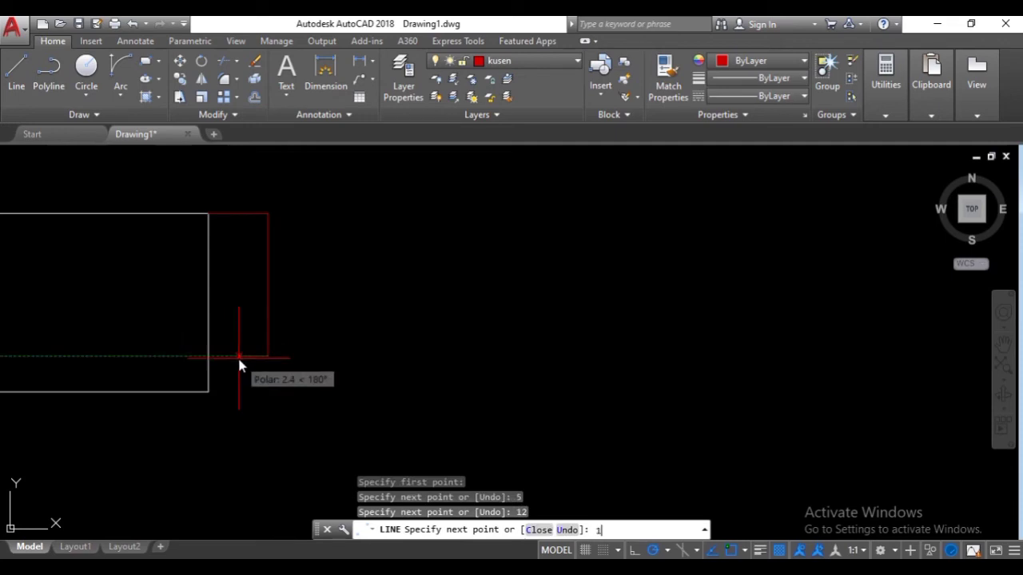
pyautogui.press('Return')
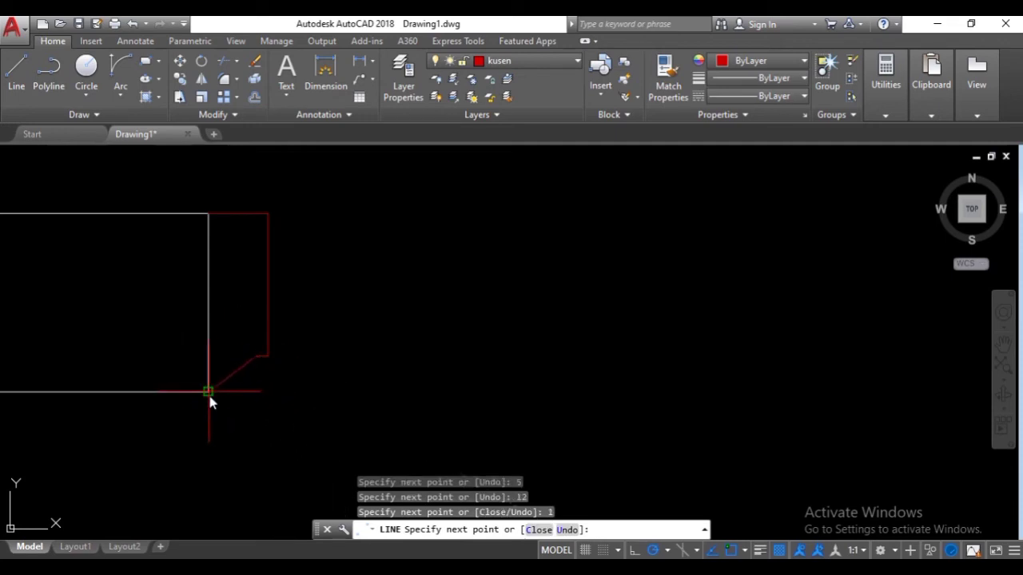
pyautogui.click(255, 392)
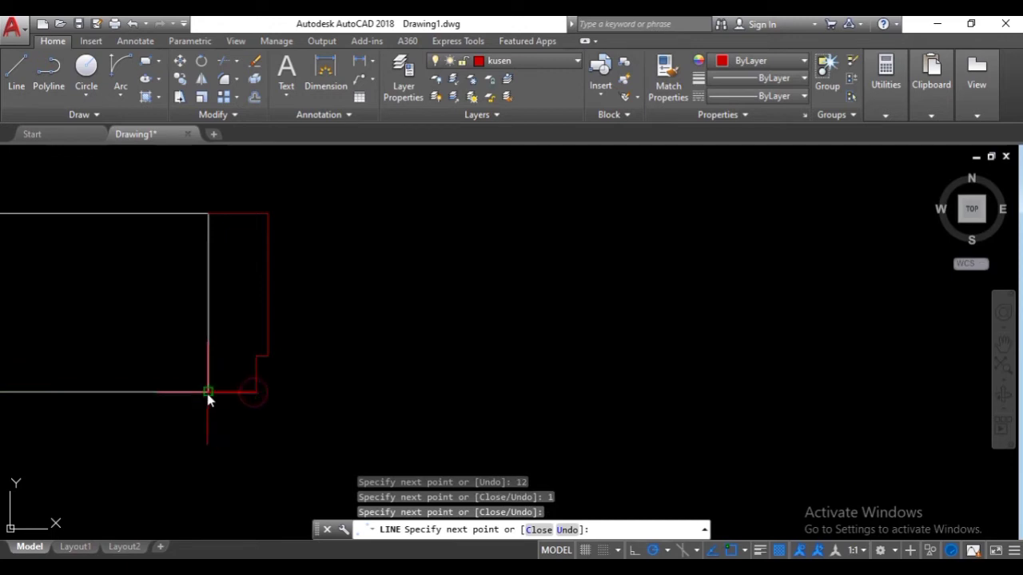
pyautogui.click(207, 392)
pyautogui.click(207, 214)
pyautogui.press('Return')
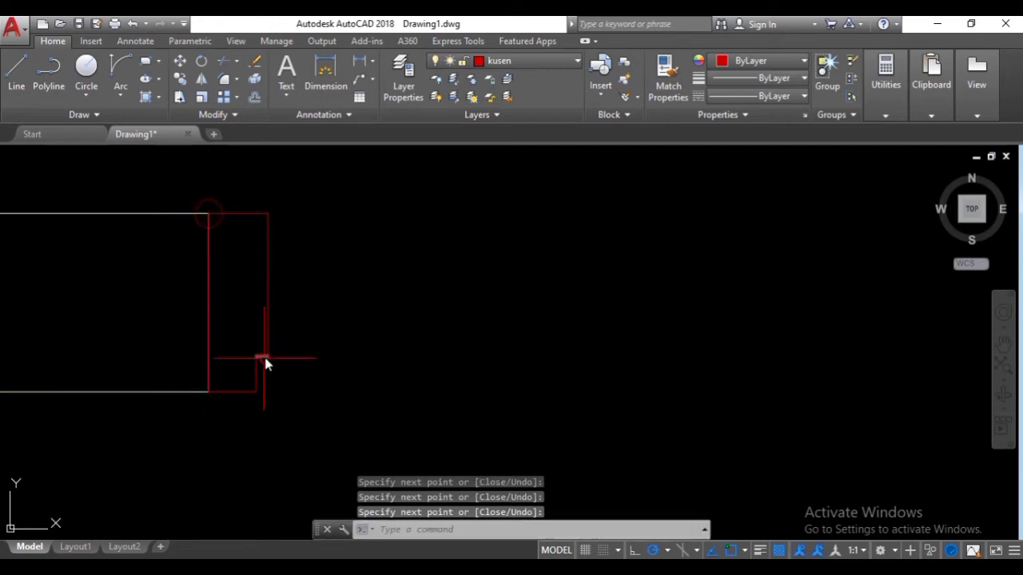
# - Join all the frame profile's lines at the opening's left end into one polyline
pyautogui.click(311, 421)
pyautogui.click(218, 204)
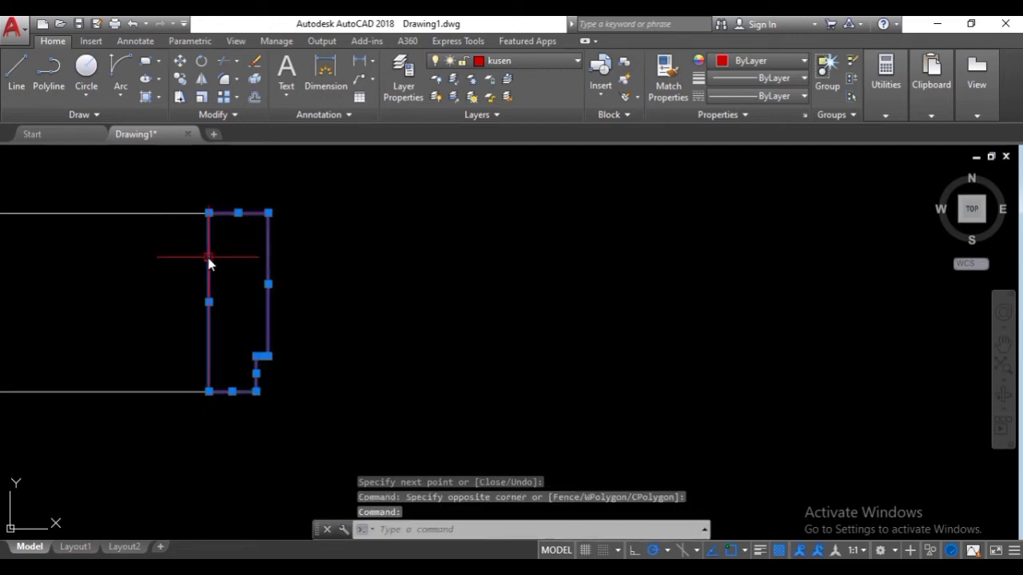
pyautogui.write('j')
pyautogui.press('Return')
# - Send the joined frame profile at the opening's left end behind the wall lines in the draw order
pyautogui.click(268, 257)
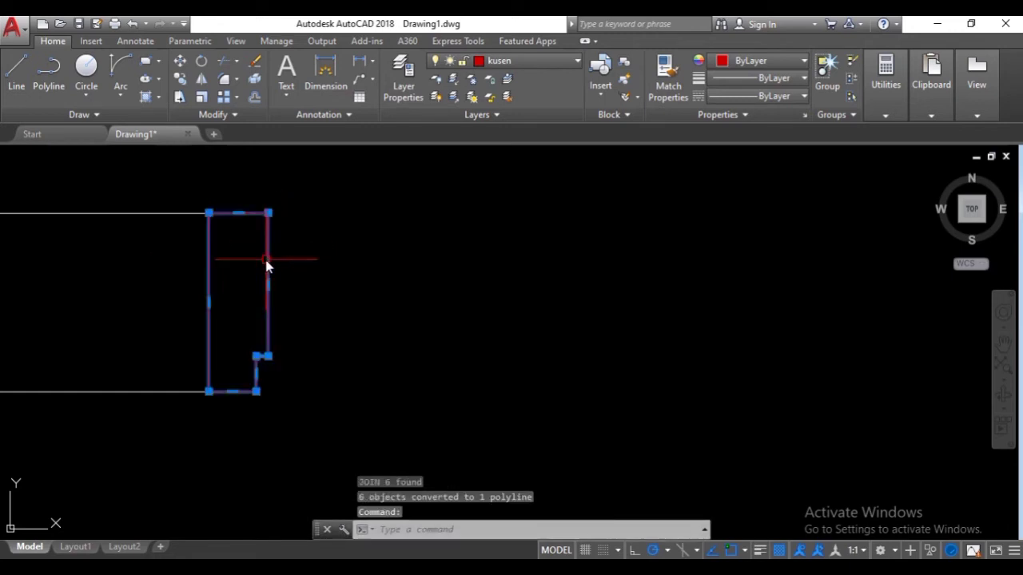
pyautogui.rightClick(266, 259)
pyautogui.moveTo(381, 372)
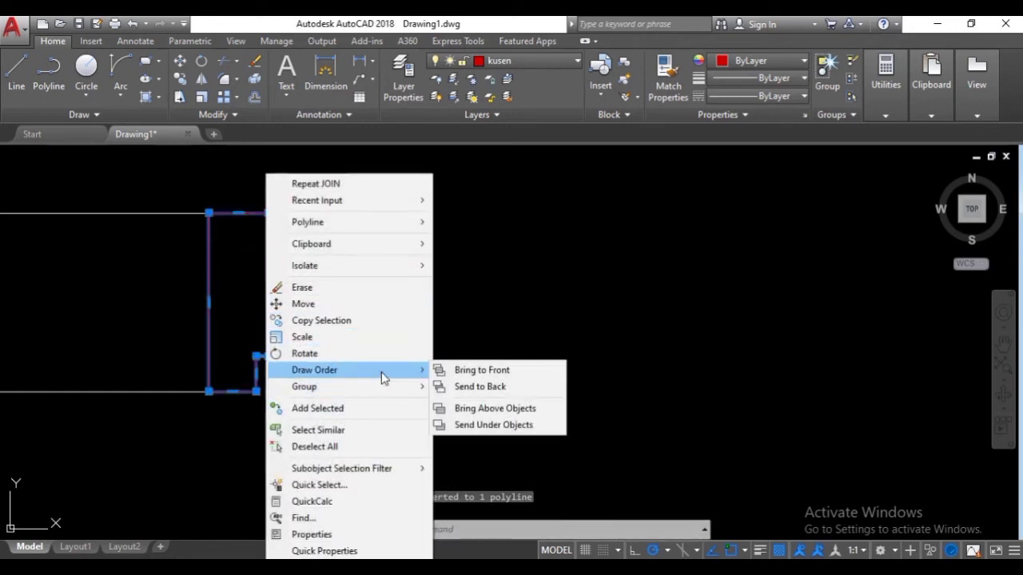
pyautogui.click(468, 386)
pyautogui.scroll(-2, 299, 357)
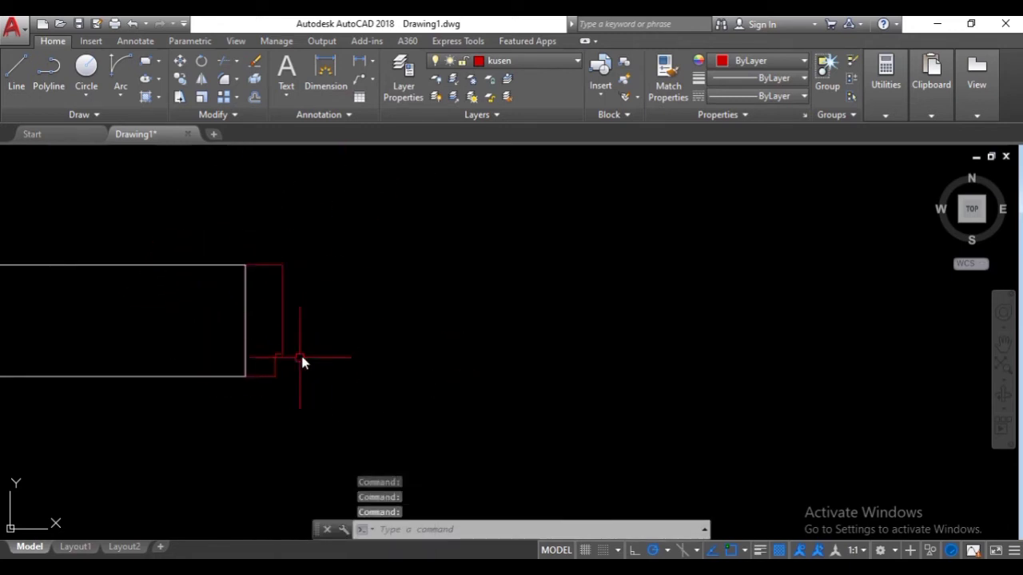
# - Draw a small block from the frame's notch corner: 5 units right, 3 units down, and back to the frame's lower corner
pyautogui.moveTo(300, 357); pyautogui.dragTo(281, 334, button='middle')
pyautogui.scroll(2, 281, 335)
pyautogui.write('l')
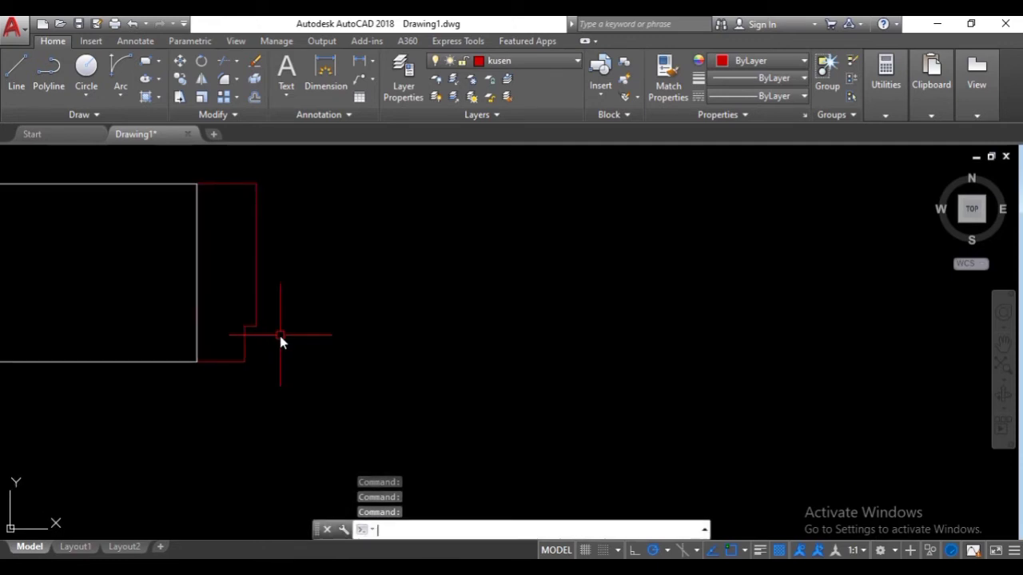
pyautogui.press('Return')
pyautogui.scroll(4, 280, 336)
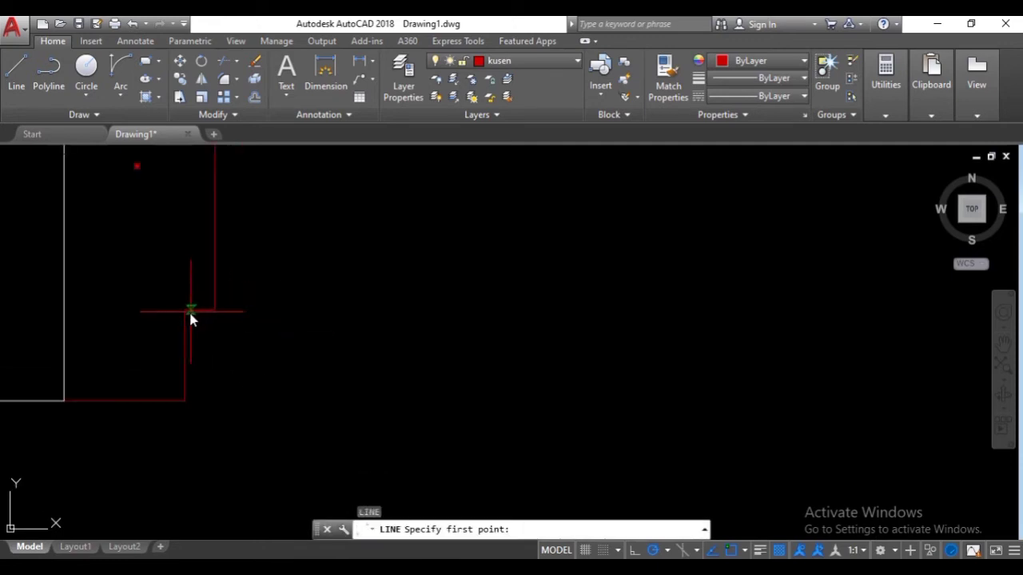
pyautogui.click(185, 309)
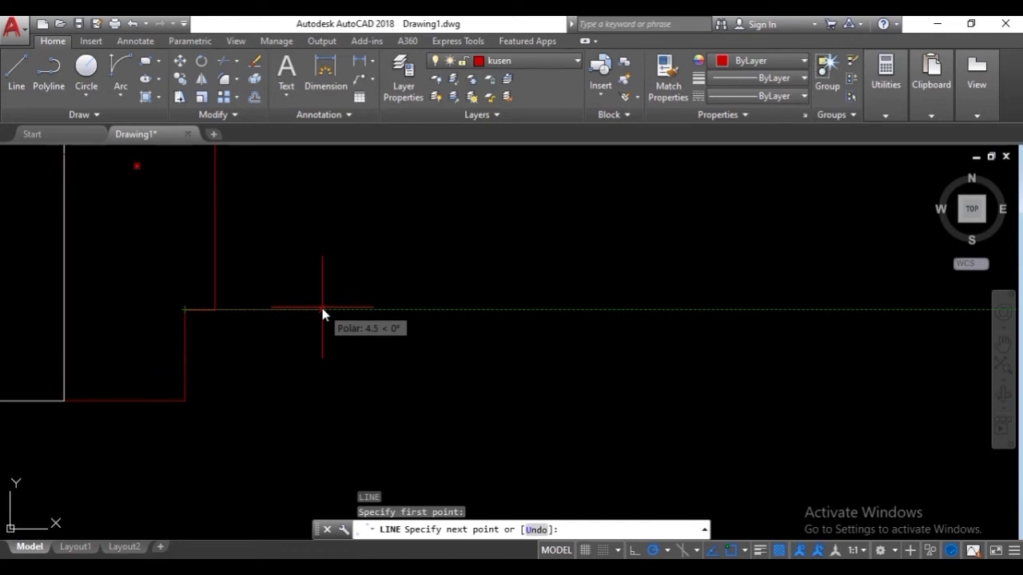
pyautogui.write('5')
pyautogui.press('Return')
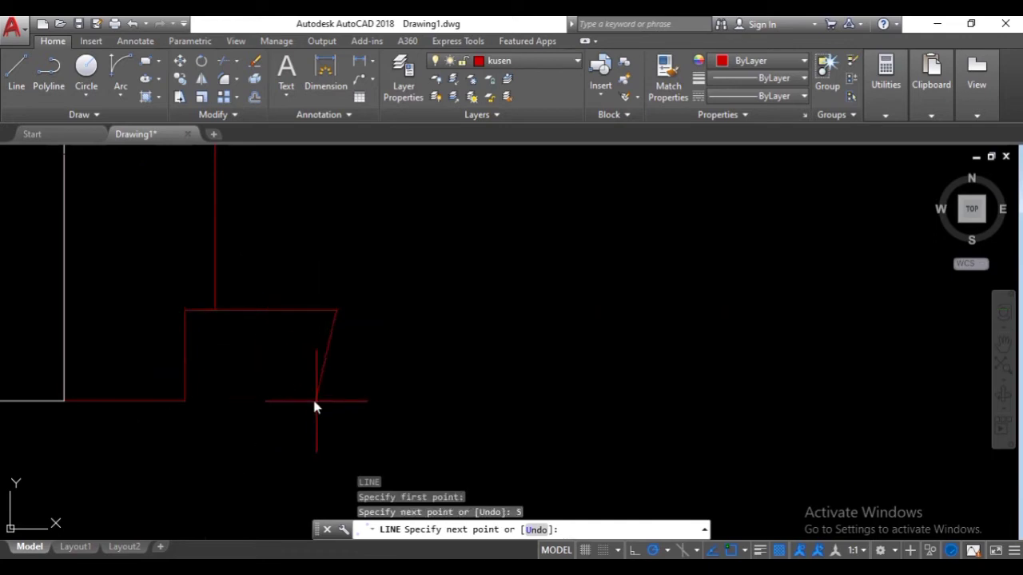
pyautogui.write('3')
pyautogui.press('Return')
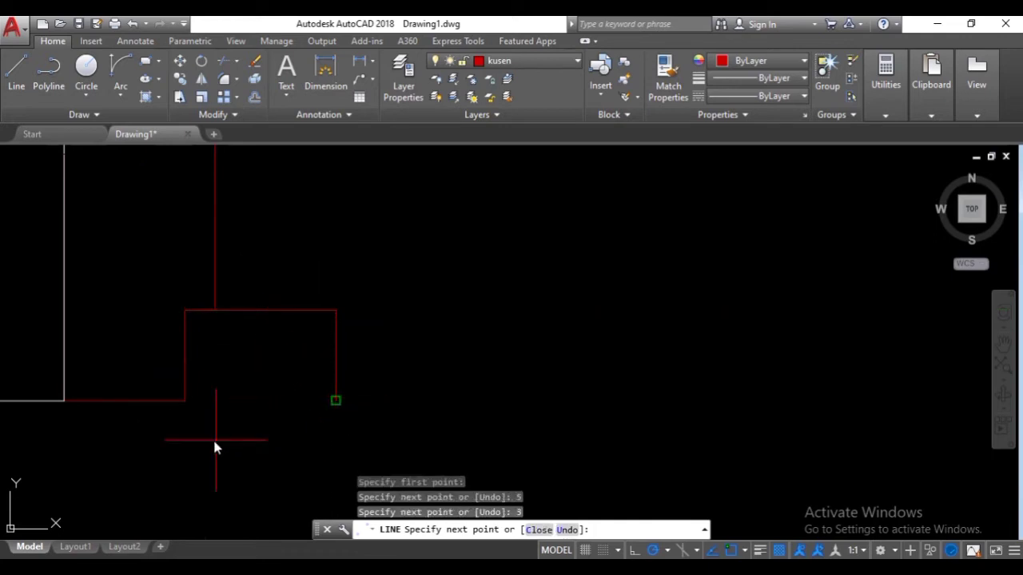
pyautogui.click(185, 401)
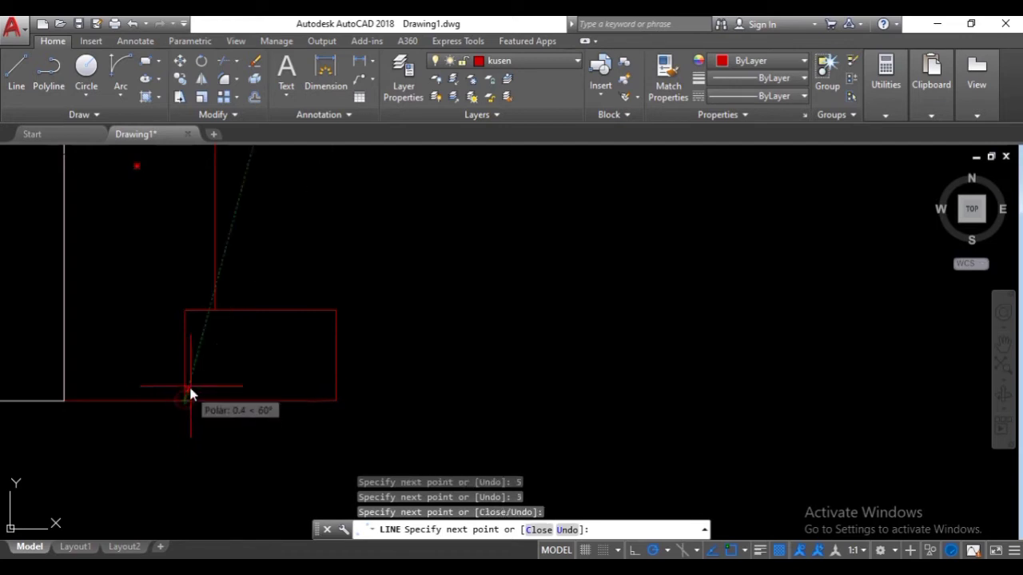
pyautogui.press('Return')
# - Draw an 85-unit horizontal guide line rightward from the lower corner of the wall end
pyautogui.scroll(-4, 203, 376)
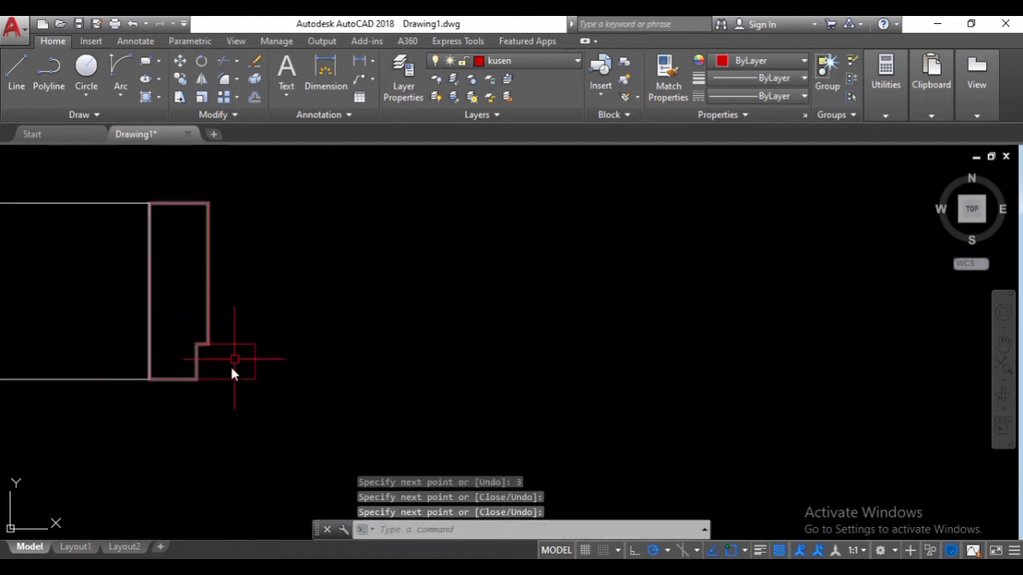
pyautogui.scroll(-2, 299, 373)
pyautogui.scroll(-3, 182, 374)
pyautogui.moveTo(299, 372)
pyautogui.mouseDown(button='middle')
pyautogui.moveTo(189, 386)
pyautogui.moveTo(226, 363)
pyautogui.mouseUp(button='middle')
pyautogui.scroll(3, 232, 368)
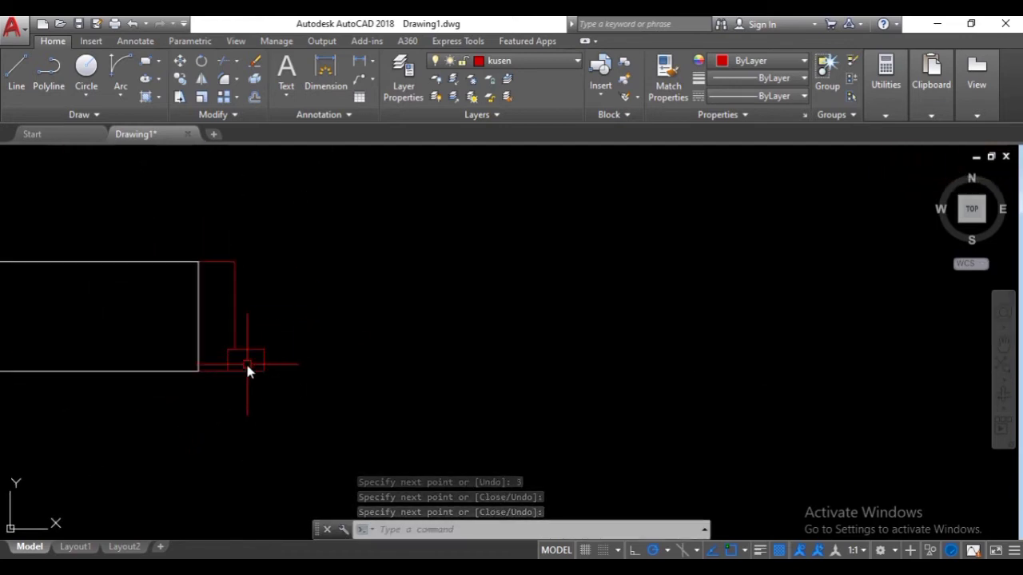
pyautogui.write('L')
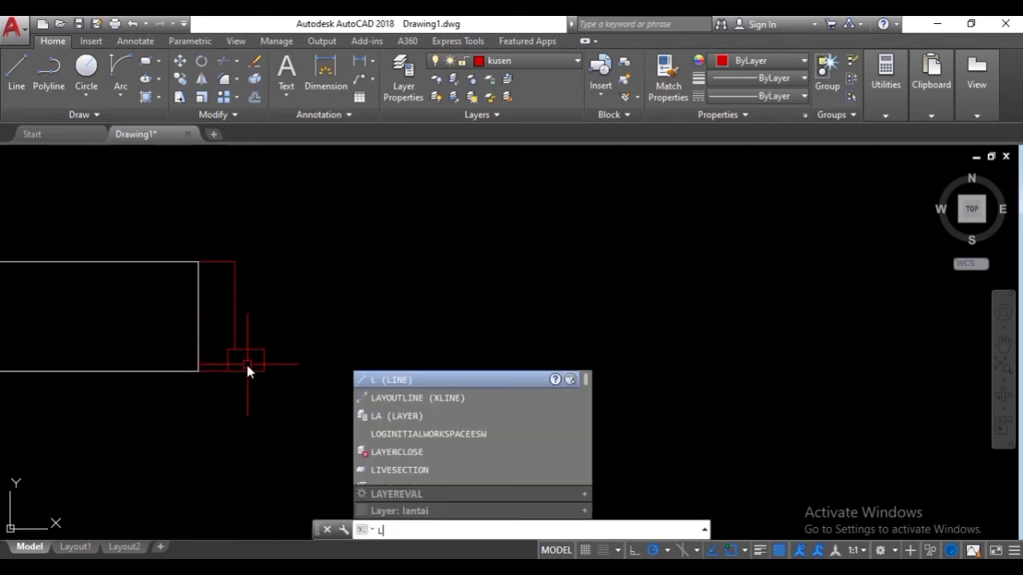
pyautogui.press('Return')
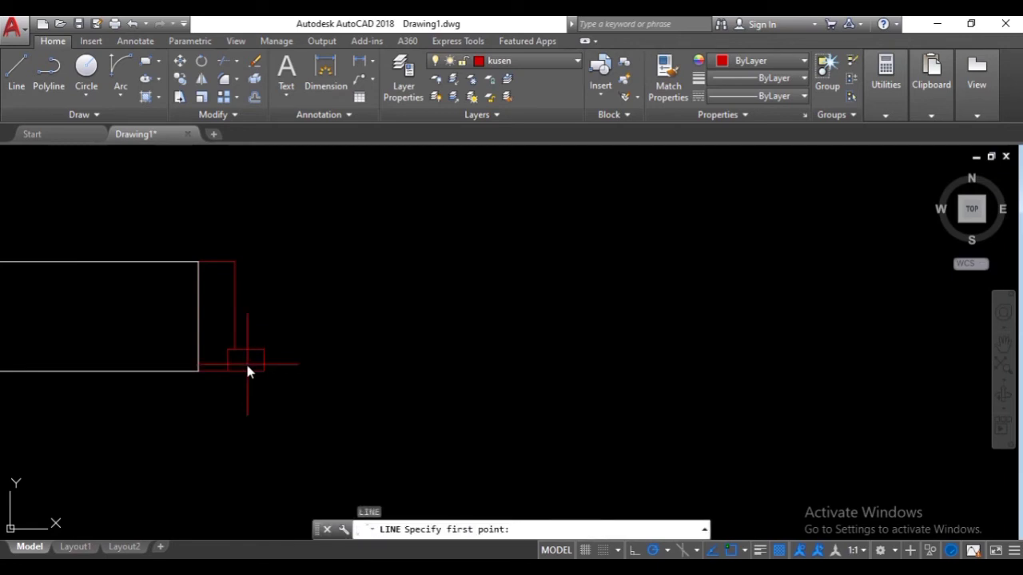
pyautogui.scroll(2, 248, 367)
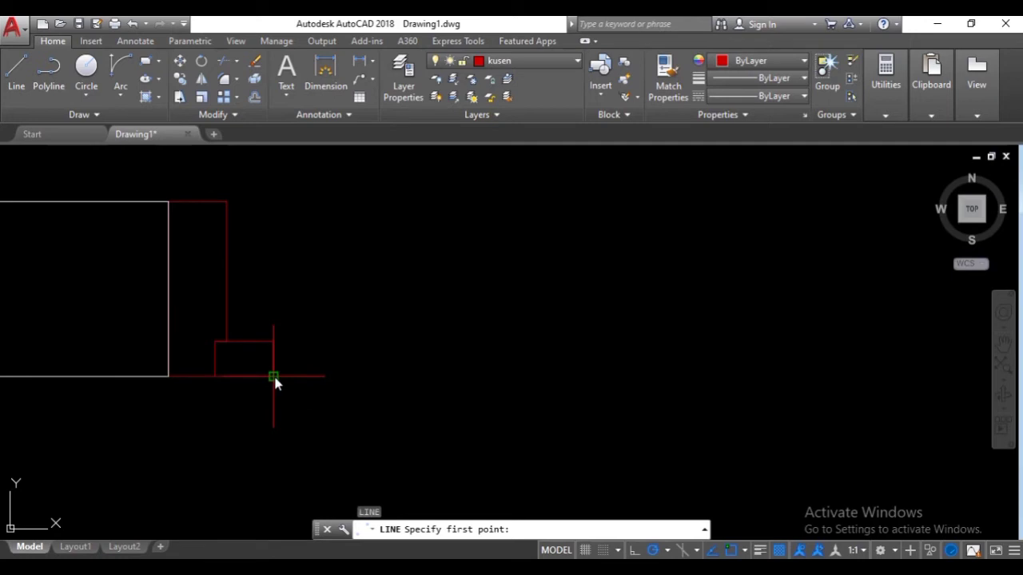
pyautogui.click(166, 382)
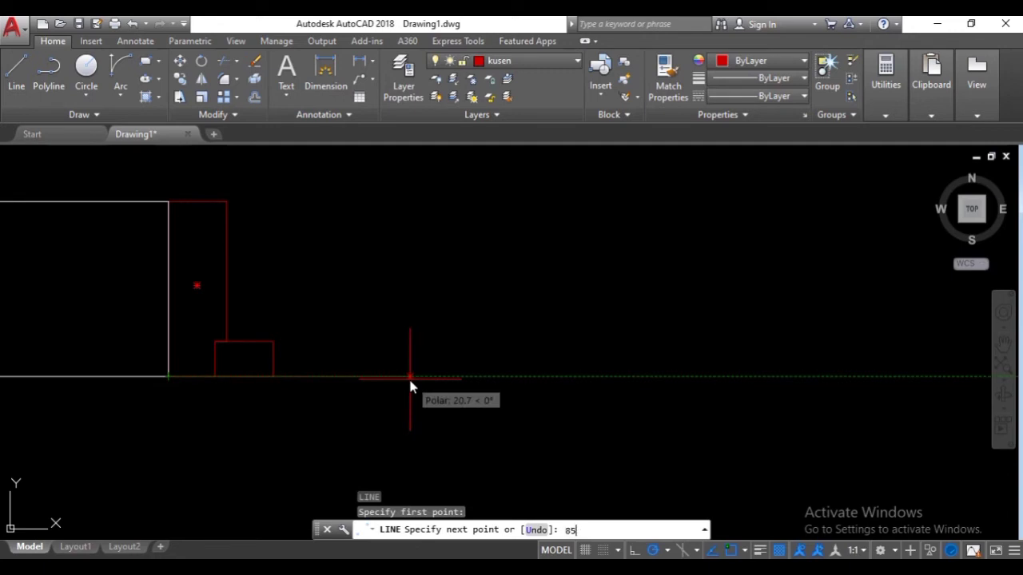
pyautogui.press('Return')
pyautogui.scroll(-5, 408, 377)
pyautogui.press('Return')
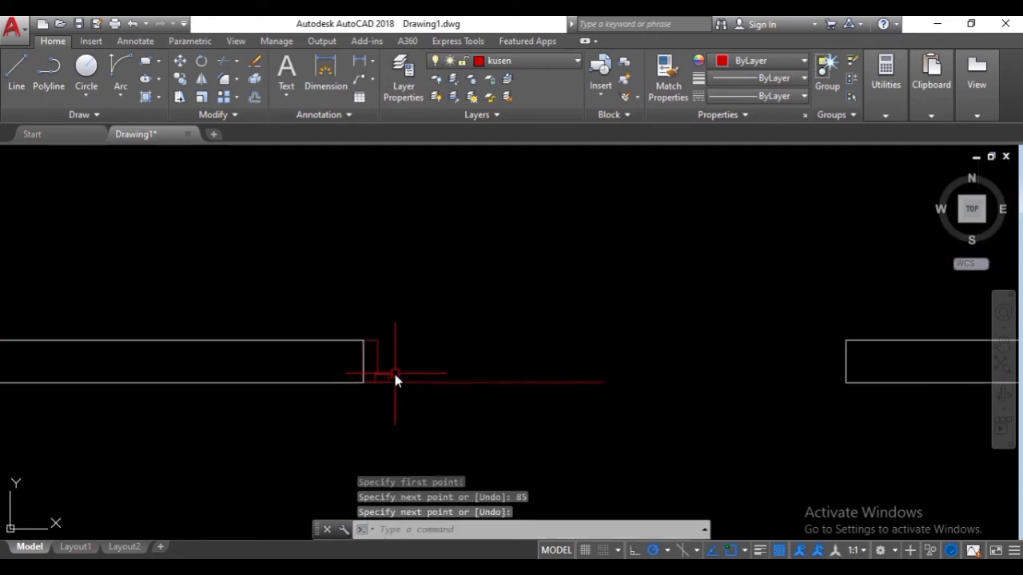
# - Mirror the frame profile and the block's upper and right lines about a vertical axis through the guide line's midpoint, keeping the originals
pyautogui.scroll(2, 383, 382)
pyautogui.click(376, 385)
pyautogui.scroll(2, 370, 382)
pyautogui.click(367, 373)
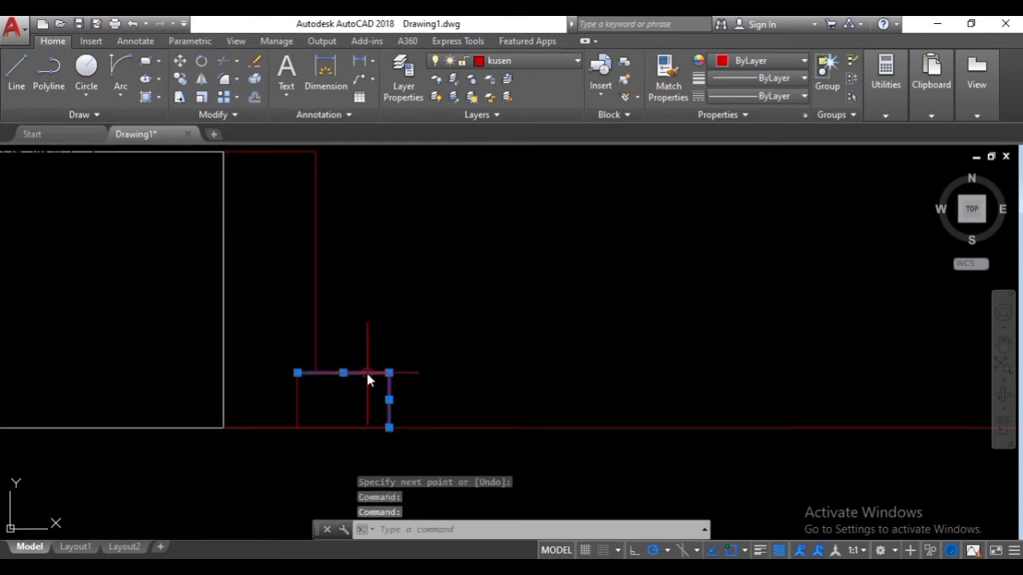
pyautogui.click(297, 409)
pyautogui.scroll(-5, 591, 421)
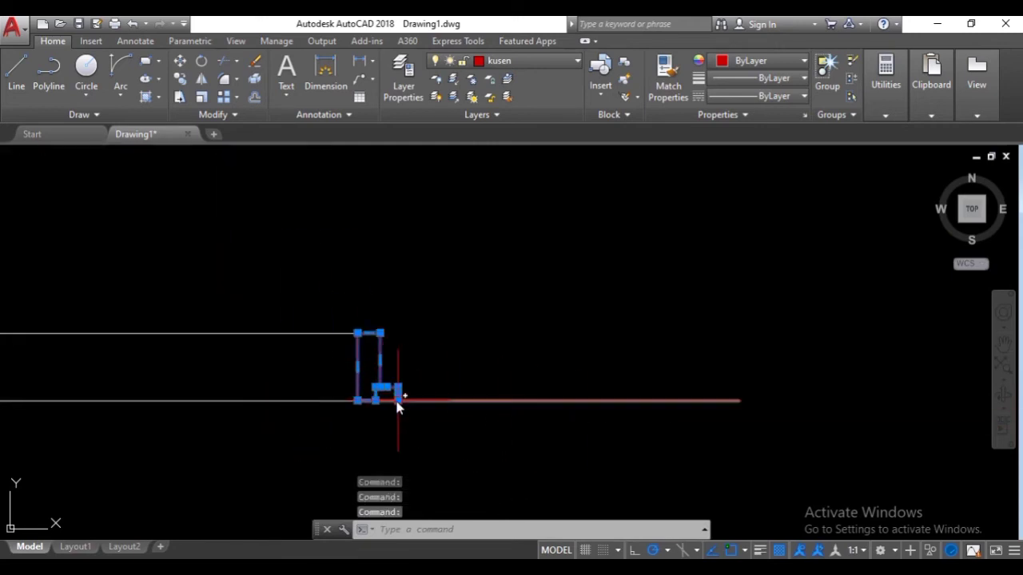
pyautogui.scroll(2, 398, 404)
pyautogui.scroll(4, 385, 402)
pyautogui.scroll(-2, 424, 414)
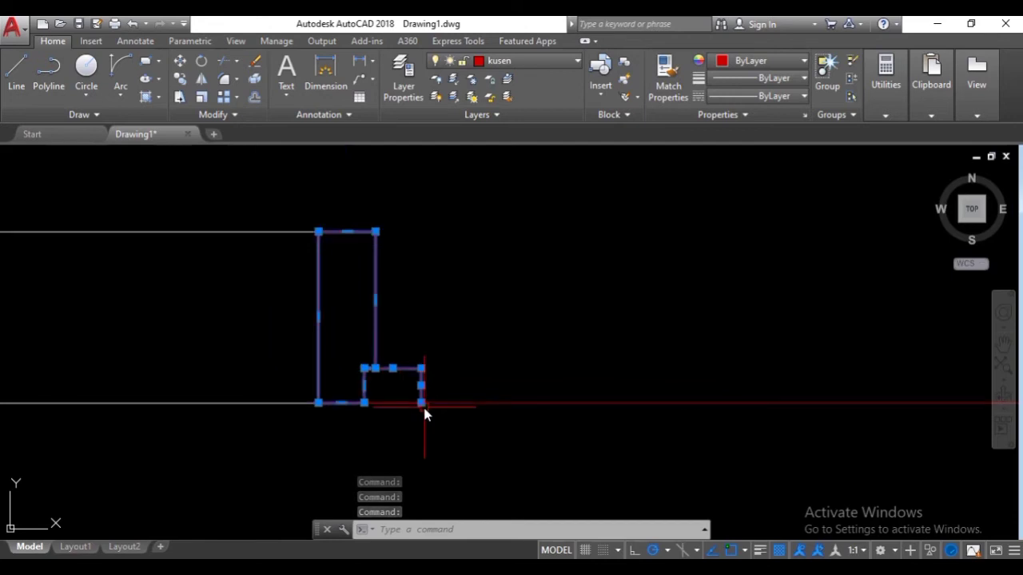
pyautogui.write('mir')
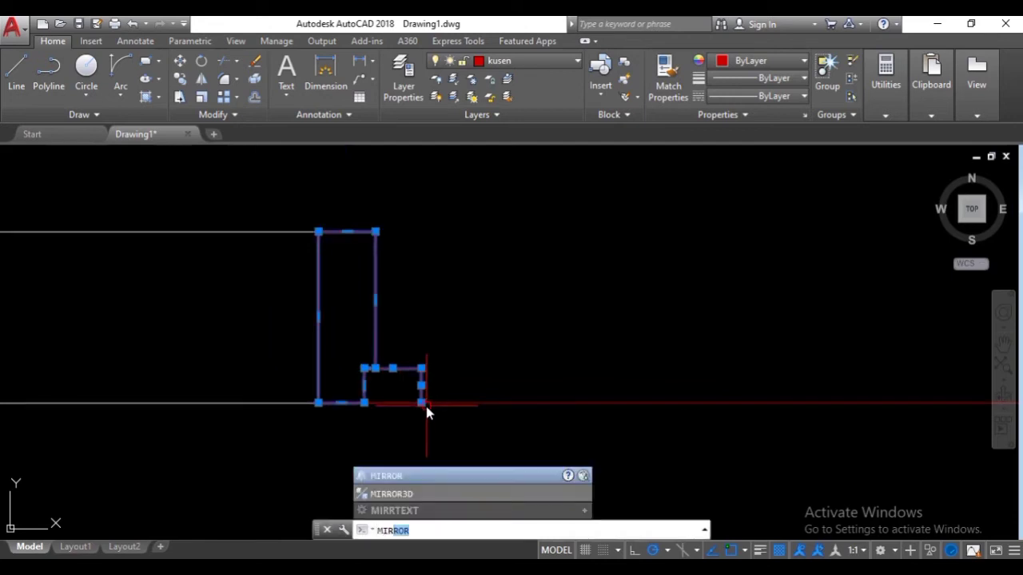
pyautogui.press('Return')
pyautogui.scroll(-3, 427, 409)
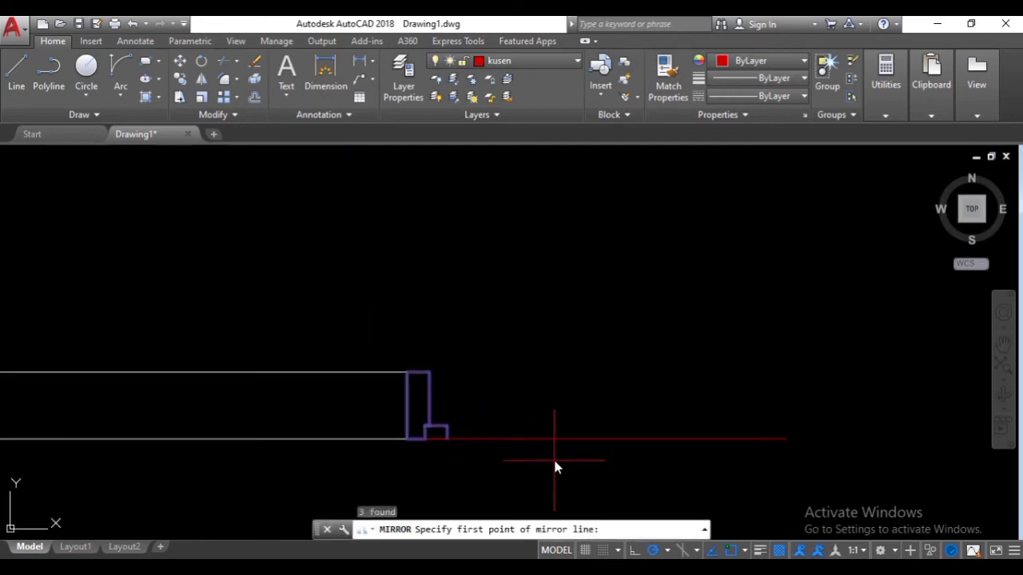
pyautogui.click(487, 396)
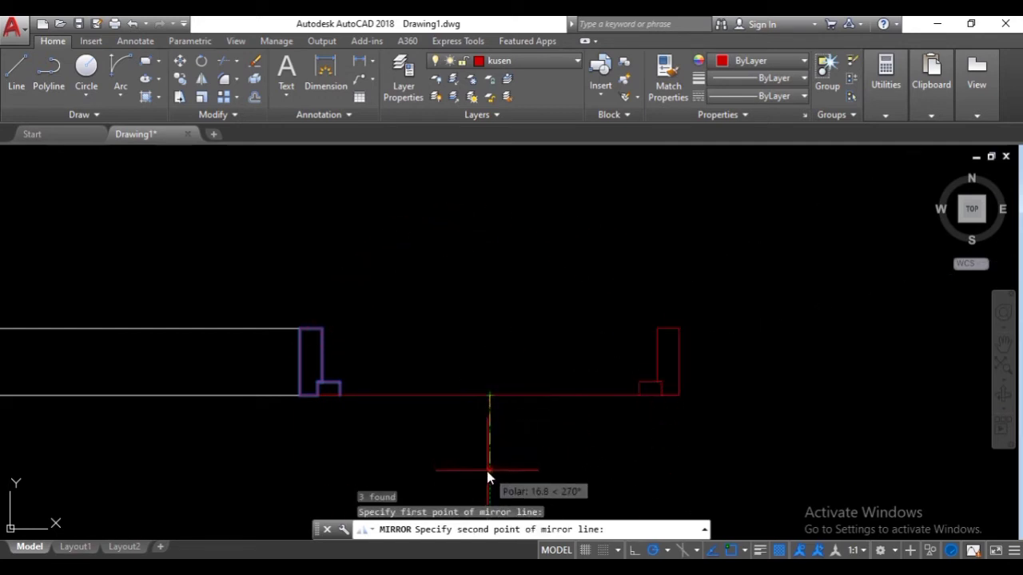
pyautogui.click(488, 471)
pyautogui.press('Return')
# - Erase the 85-unit guide line between the two frame profiles
pyautogui.click(506, 428)
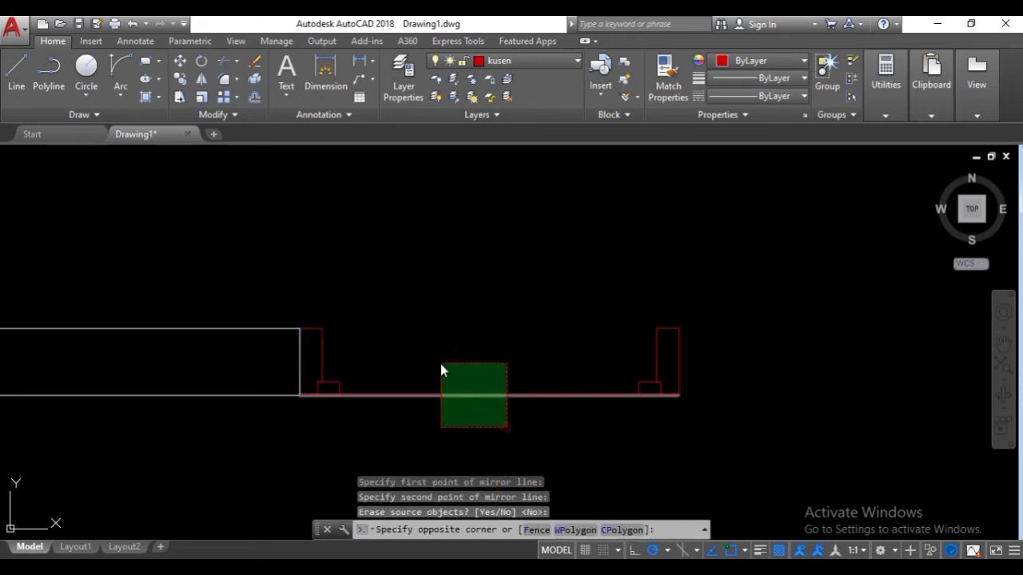
pyautogui.click(435, 364)
pyautogui.write('e')
pyautogui.press('Return')
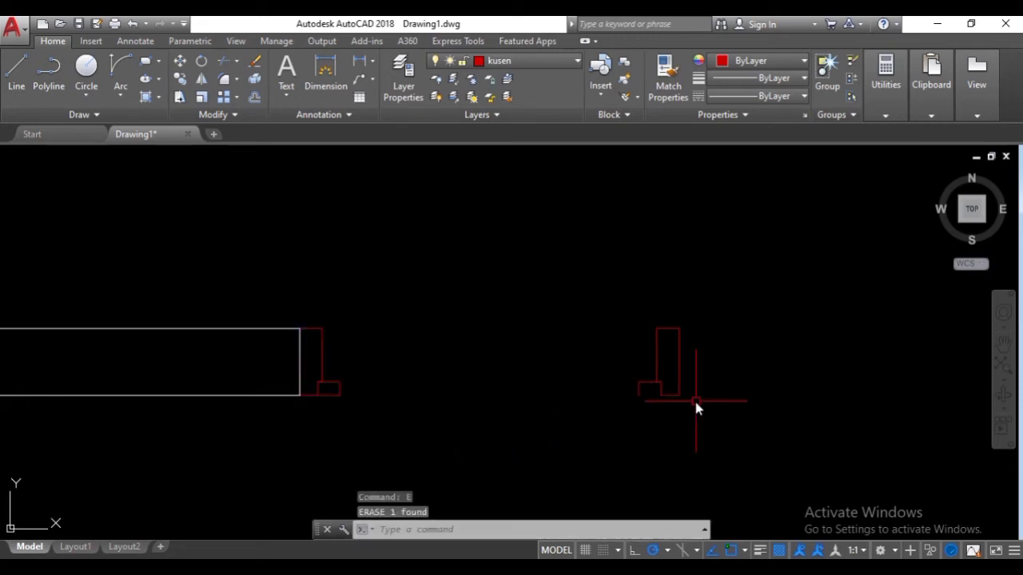
# - Close the underside of the mirrored small block with a line to the right frame profile's lower corner
pyautogui.scroll(3, 694, 400)
pyautogui.write('l')
pyautogui.press('Return')
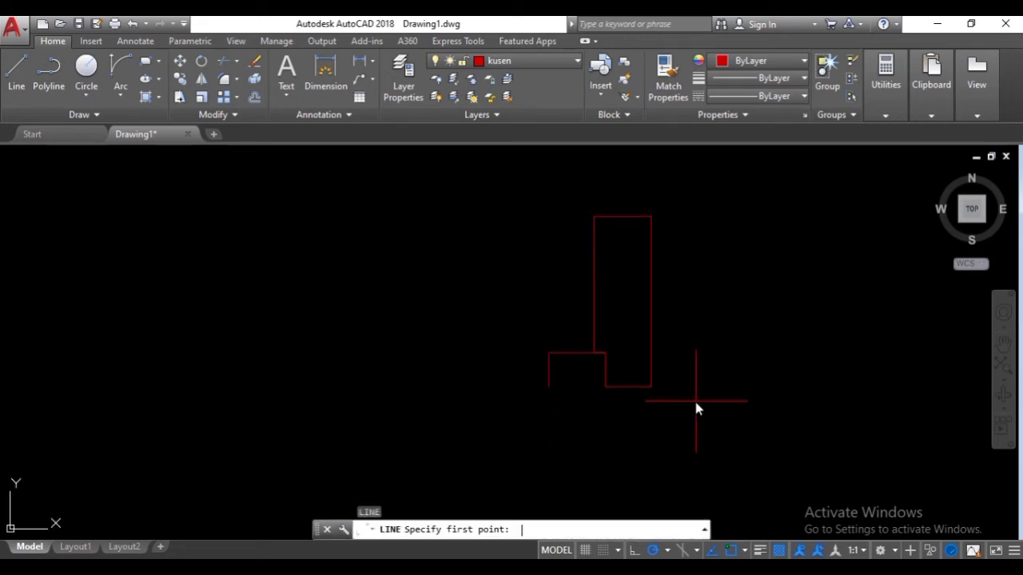
pyautogui.click(549, 387)
pyautogui.click(606, 387)
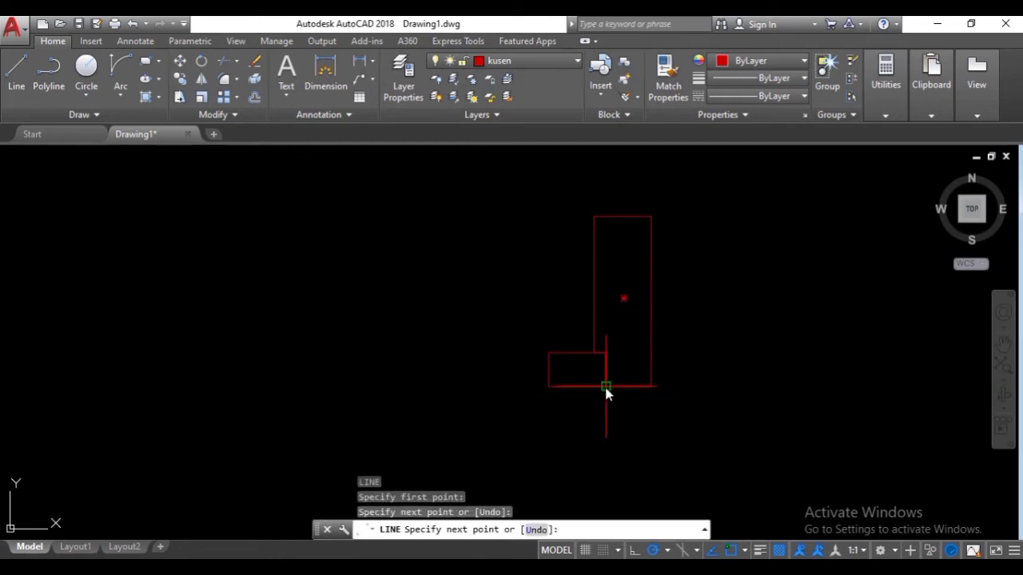
pyautogui.press('Return')
# - Connect the two small blocks with a continuous line along their lower corners, up the left block's side, and across their upper corners
pyautogui.scroll(-5, 575, 410)
pyautogui.scroll(2, 597, 379)
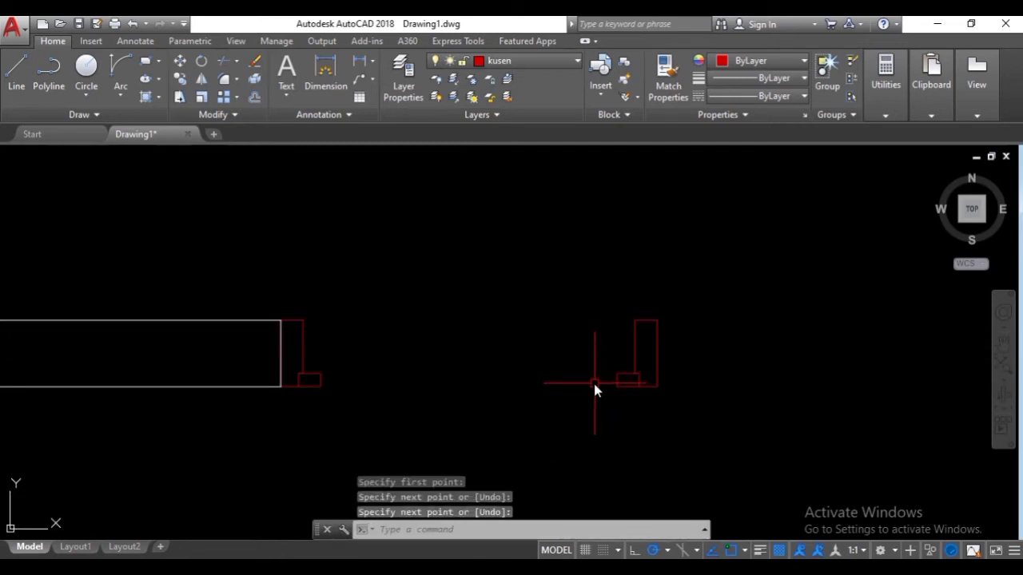
pyautogui.write('l')
pyautogui.press('Return')
pyautogui.scroll(2, 595, 384)
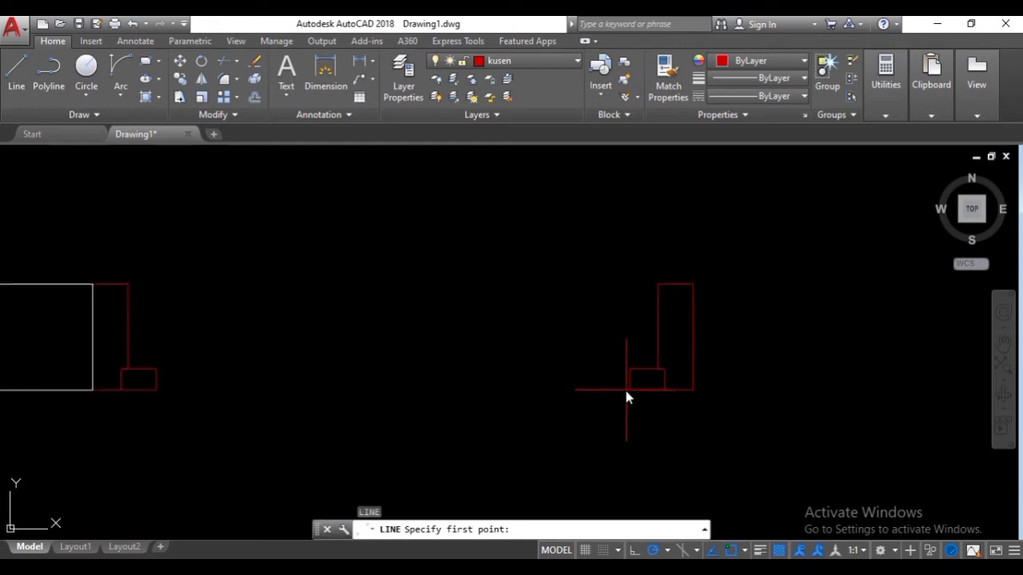
pyautogui.click(628, 390)
pyautogui.click(156, 390)
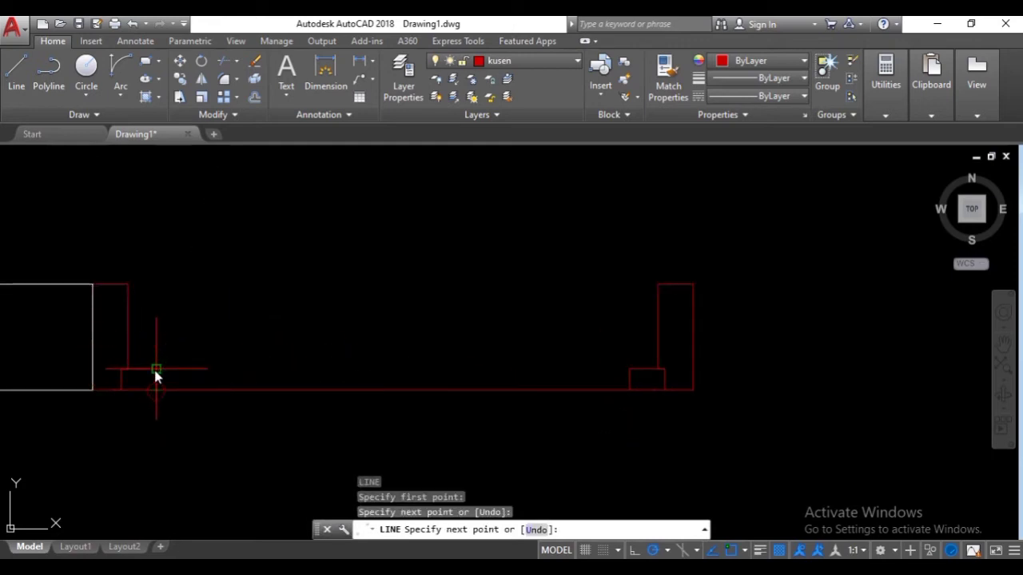
pyautogui.click(156, 369)
pyautogui.click(630, 370)
pyautogui.press('Escape')
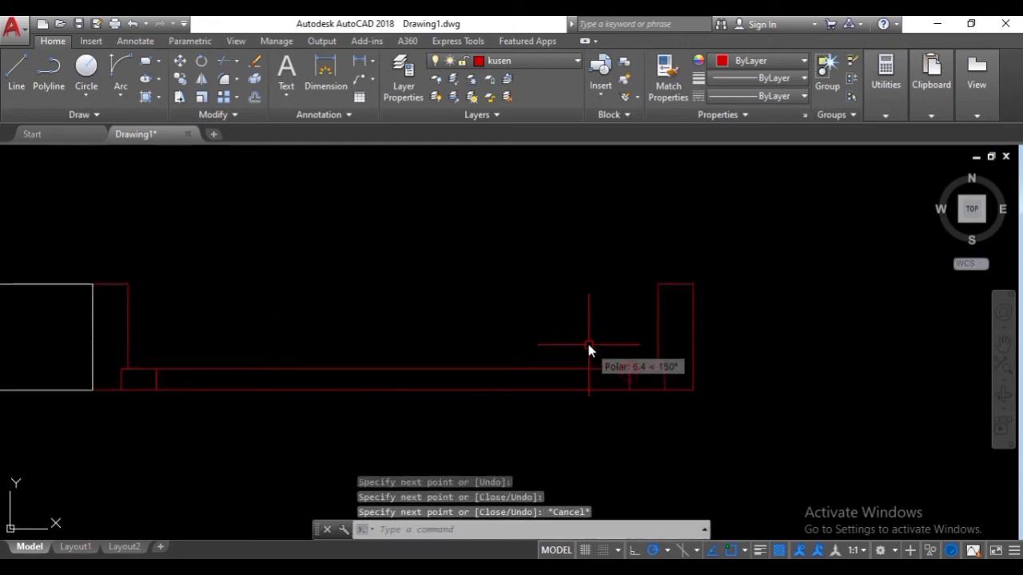
# - Join the lines of both frame profiles, the small blocks and the connecting panel into polylines
pyautogui.scroll(-5, 684, 397)
pyautogui.scroll(3, 685, 397)
pyautogui.click(605, 387)
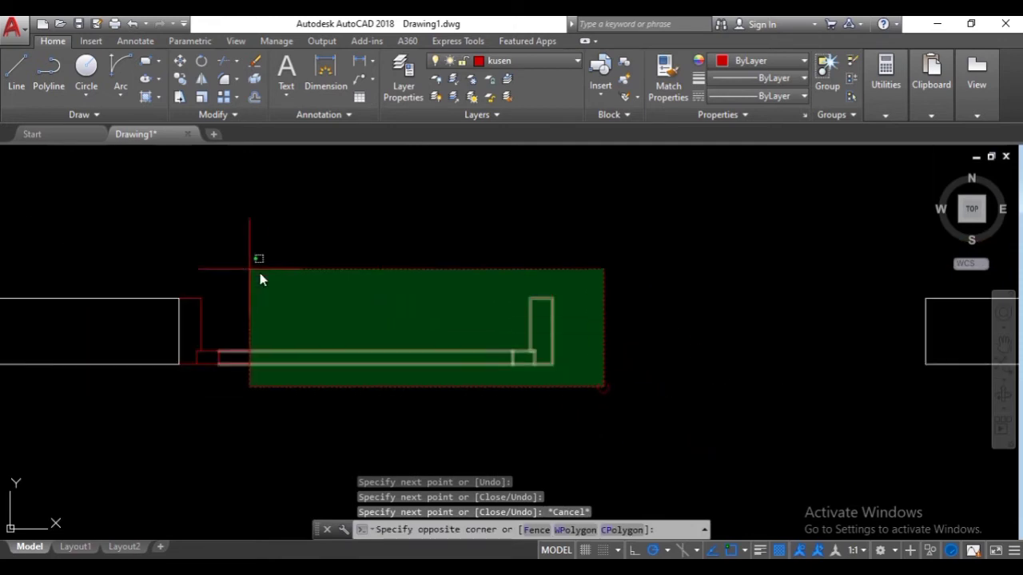
pyautogui.click(189, 265)
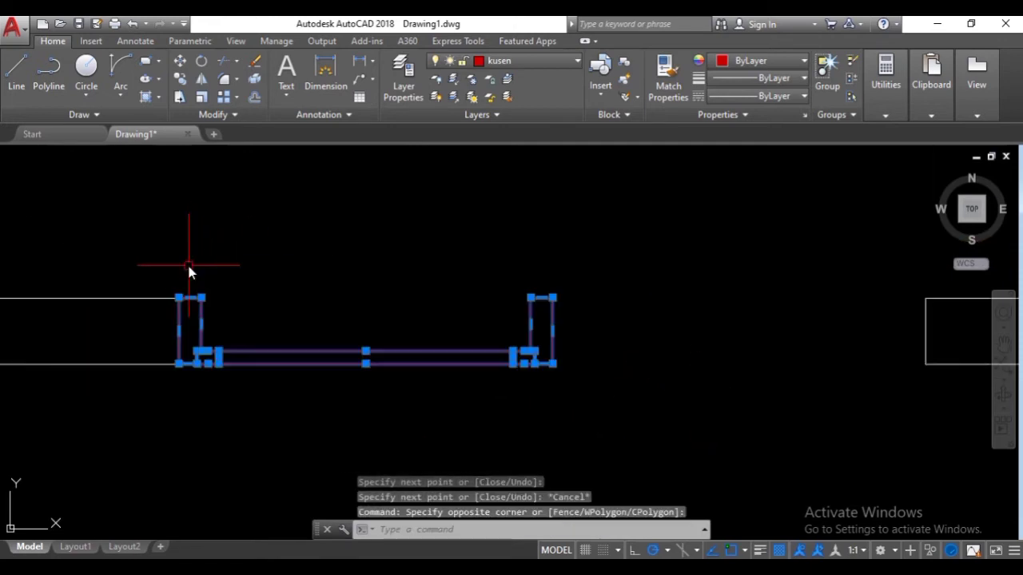
pyautogui.write('j')
pyautogui.press('Return')
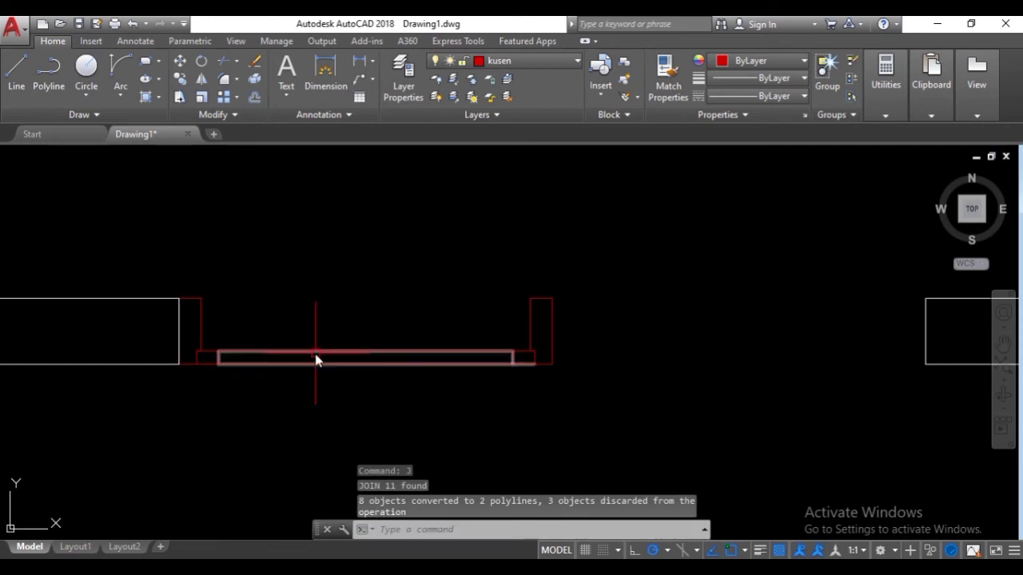
pyautogui.scroll(2, 528, 370)
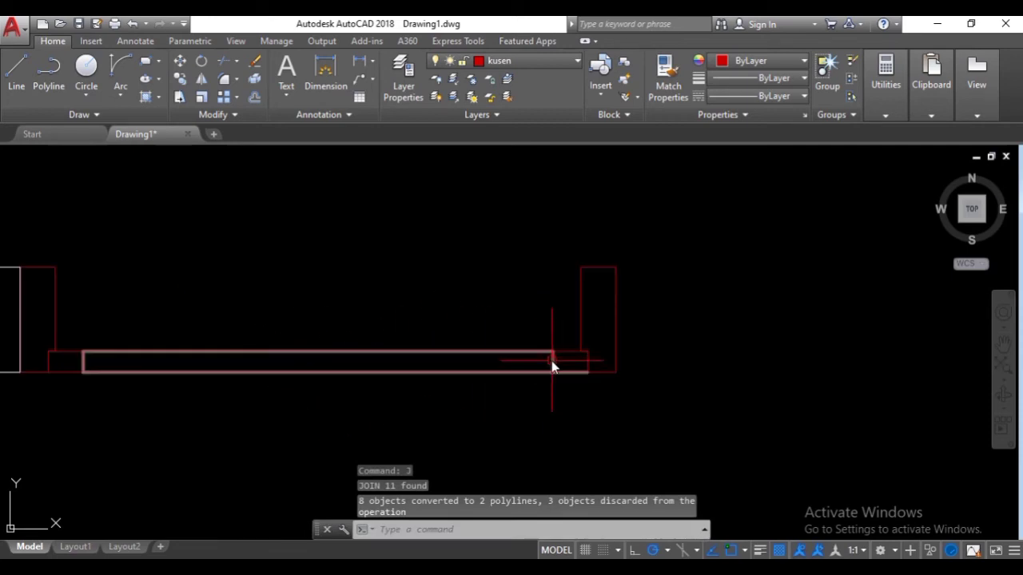
pyautogui.moveTo(513, 420)
pyautogui.mouseDown(button='middle')
pyautogui.moveTo(509, 413)
pyautogui.moveTo(541, 391)
pyautogui.mouseUp(button='middle')
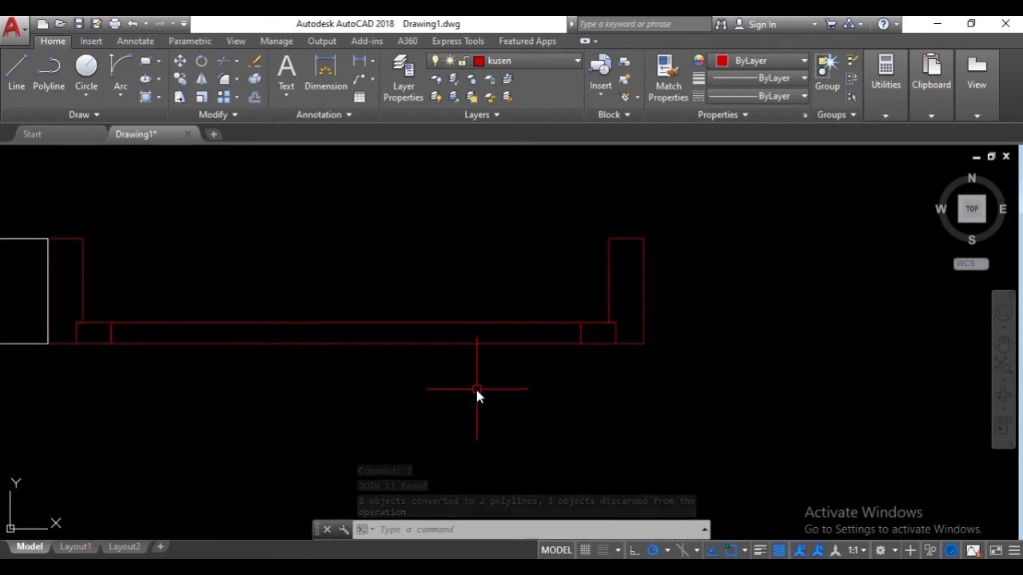
# - Create a layer named kaca with colour 131 and a 0.05 mm lineweight
pyautogui.click(402, 80)
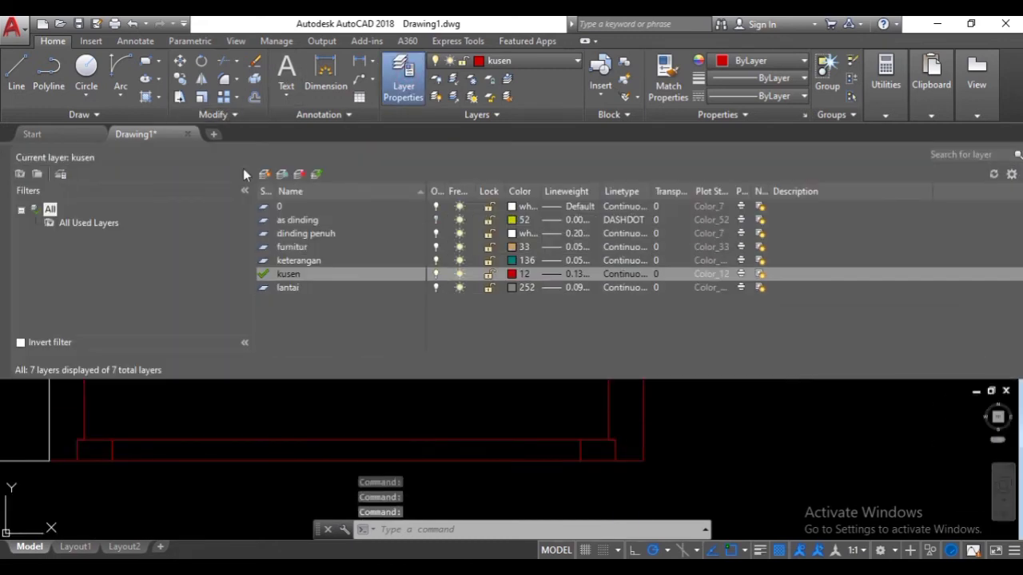
pyautogui.click(262, 175)
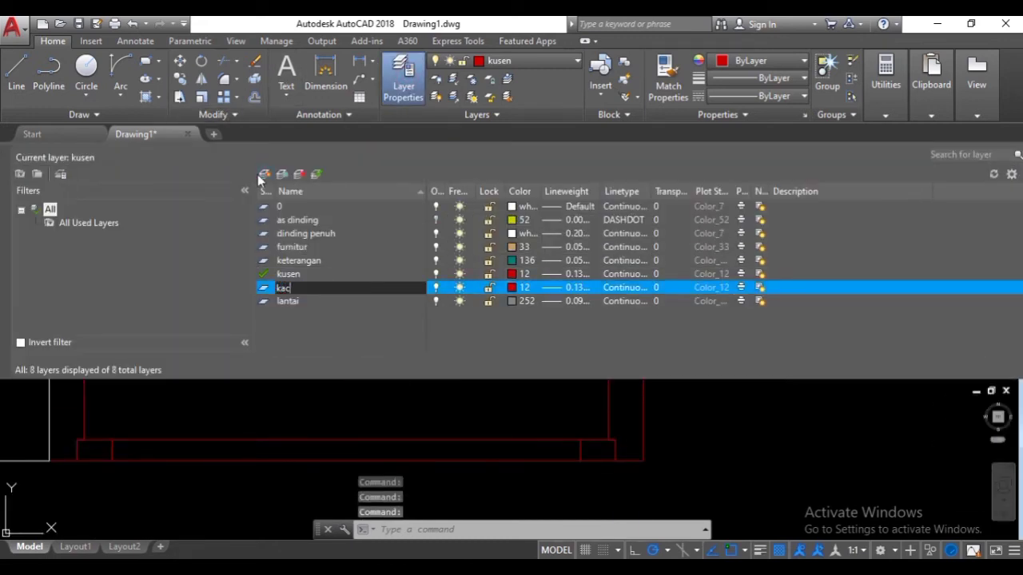
pyautogui.click(512, 288)
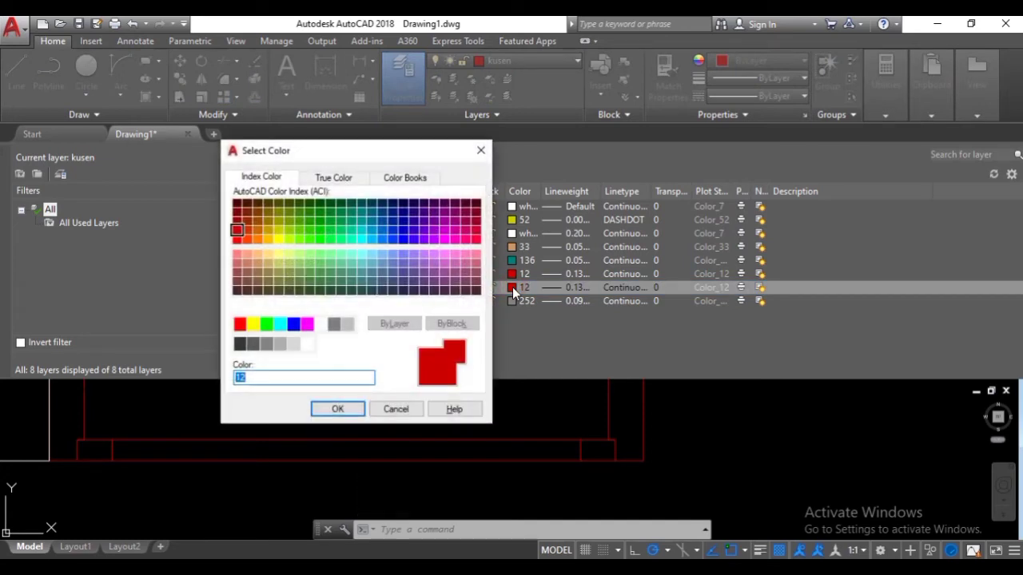
pyautogui.press('Return')
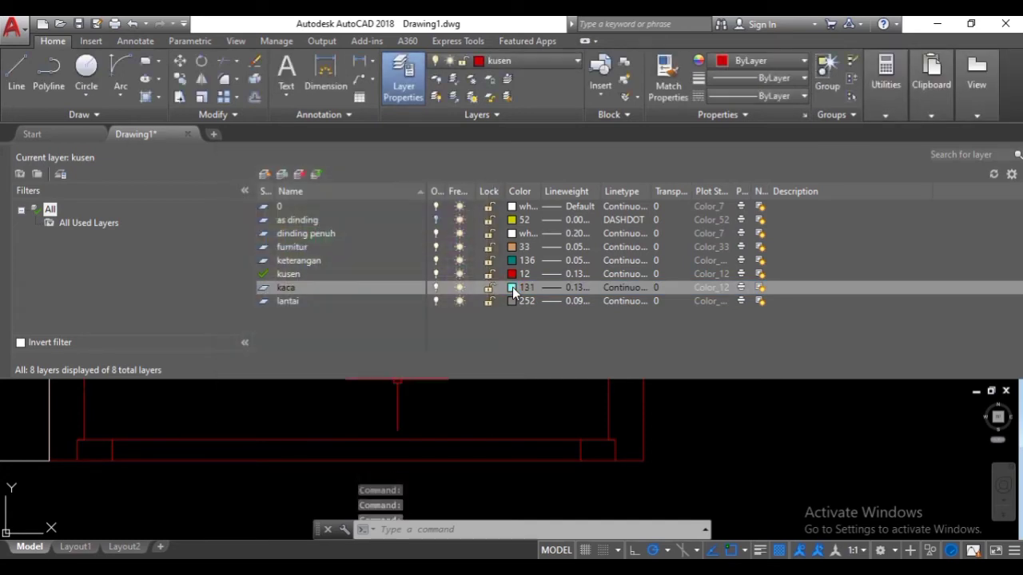
pyautogui.click(572, 286)
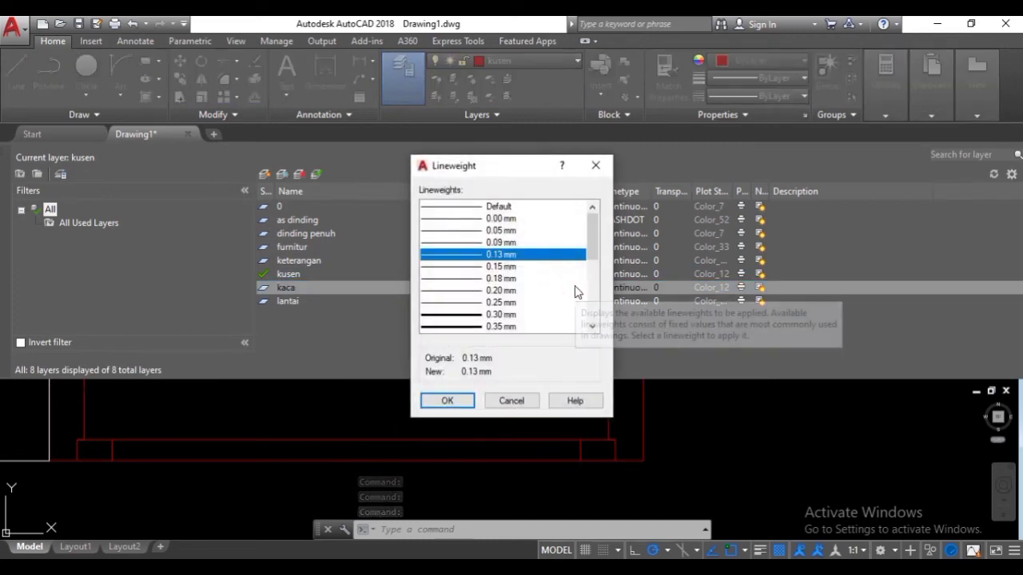
pyautogui.click(520, 232)
pyautogui.click(464, 402)
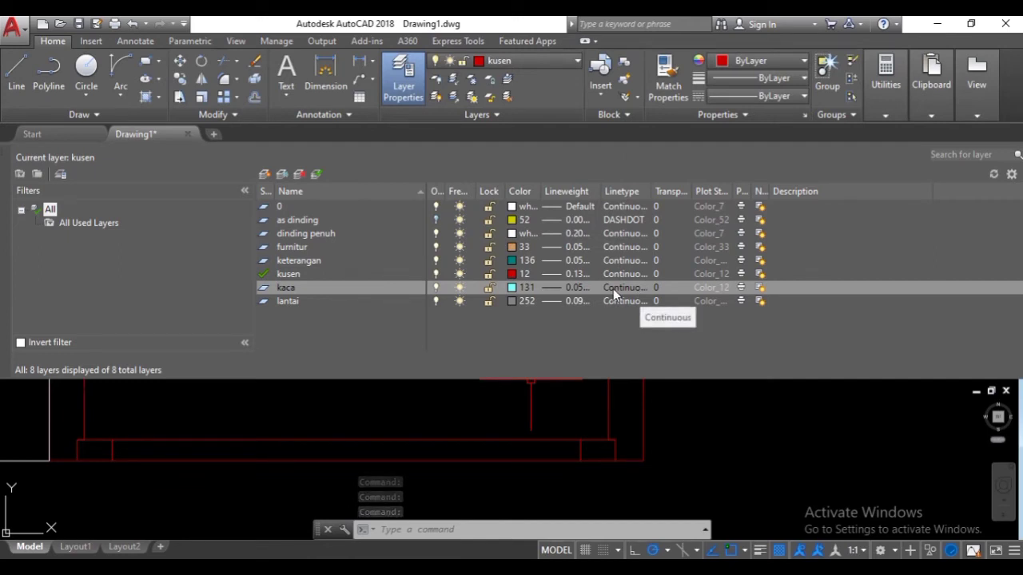
pyautogui.click(405, 80)
# - Draw a horizontal line through the middle of the connecting panel, between the inner side midpoints of the two small blocks
pyautogui.moveTo(558, 270)
pyautogui.mouseDown(button='middle')
pyautogui.moveTo(712, 293)
pyautogui.moveTo(689, 325)
pyautogui.mouseUp(button='middle')
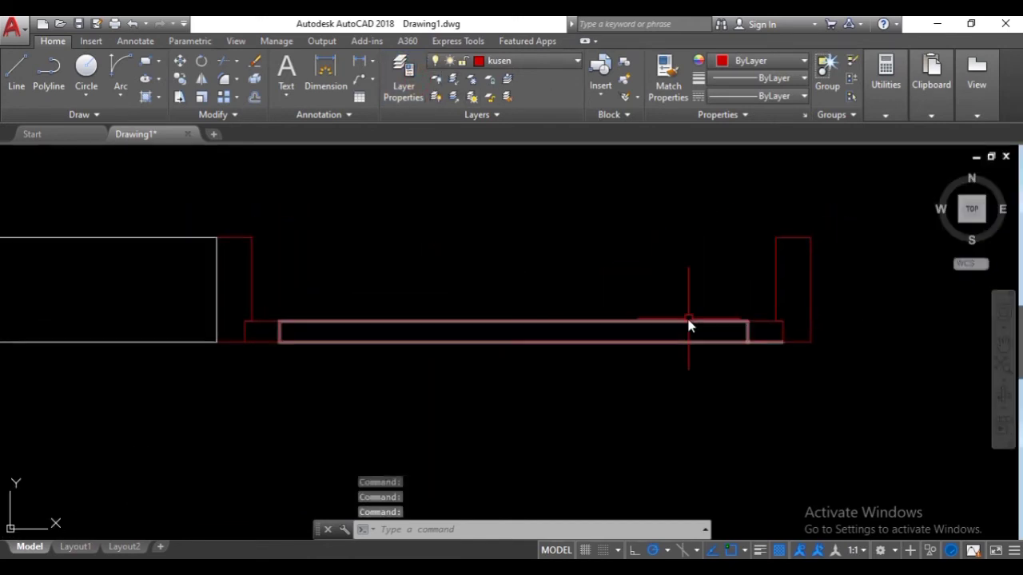
pyautogui.write('l')
pyautogui.press('Return')
pyautogui.scroll(2, 804, 324)
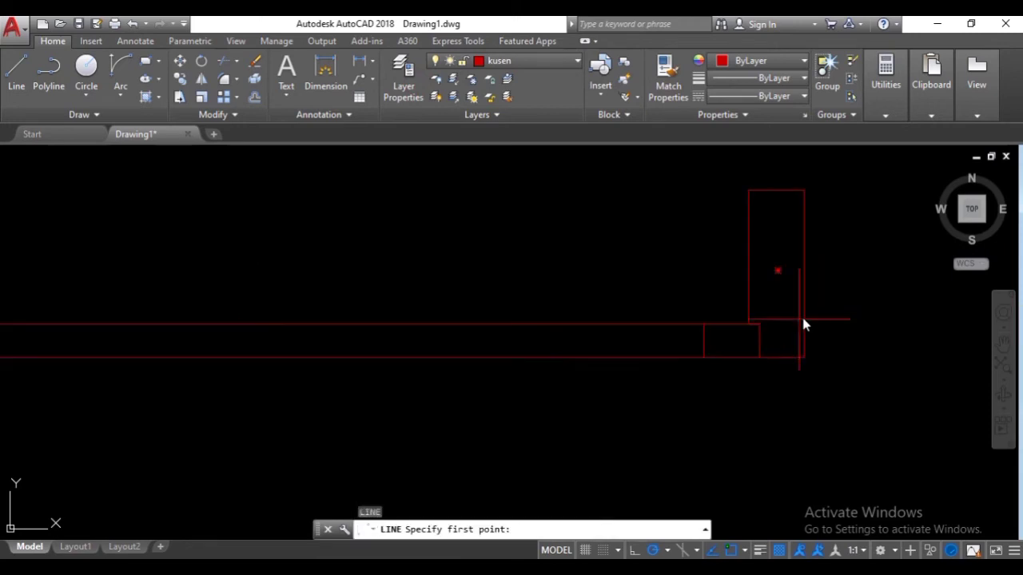
pyautogui.click(703, 341)
pyautogui.scroll(-4, 367, 342)
pyautogui.moveTo(220, 336); pyautogui.dragTo(289, 337, button='middle')
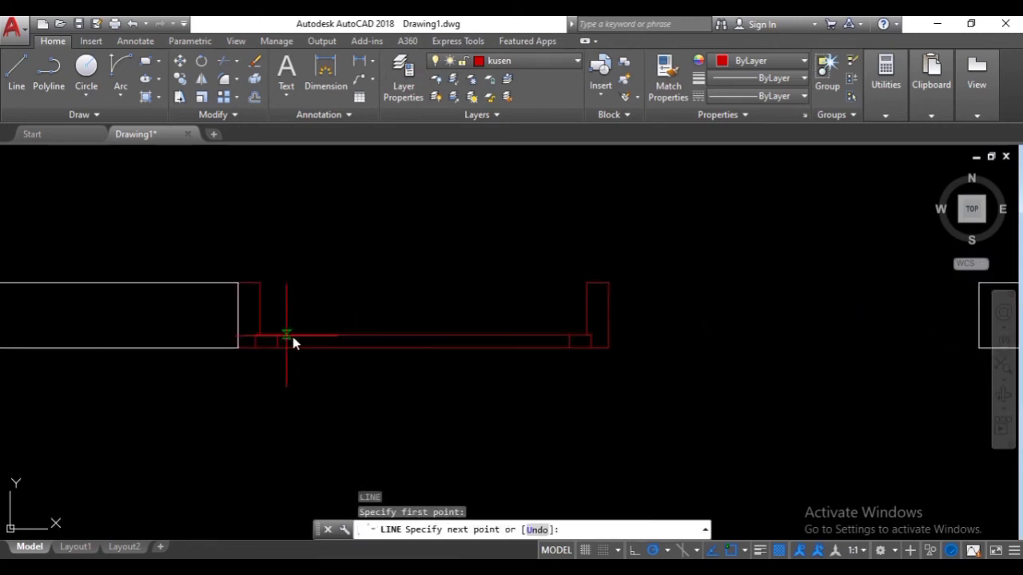
pyautogui.scroll(2, 275, 345)
pyautogui.click(279, 343)
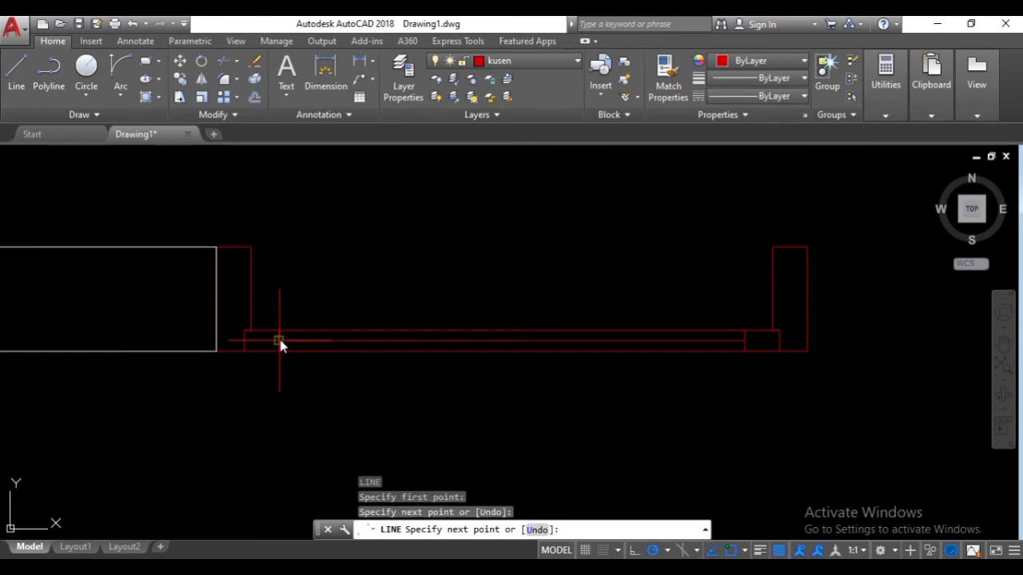
pyautogui.press('Return')
# - Assign the panel's centre line to the kaca layer
pyautogui.click(295, 341)
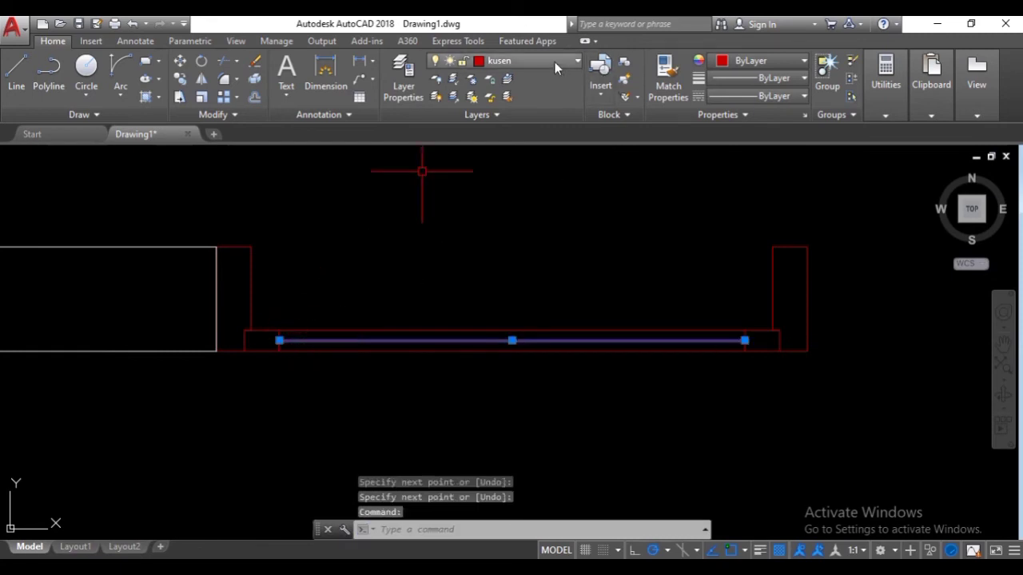
pyautogui.click(555, 61)
pyautogui.click(508, 187)
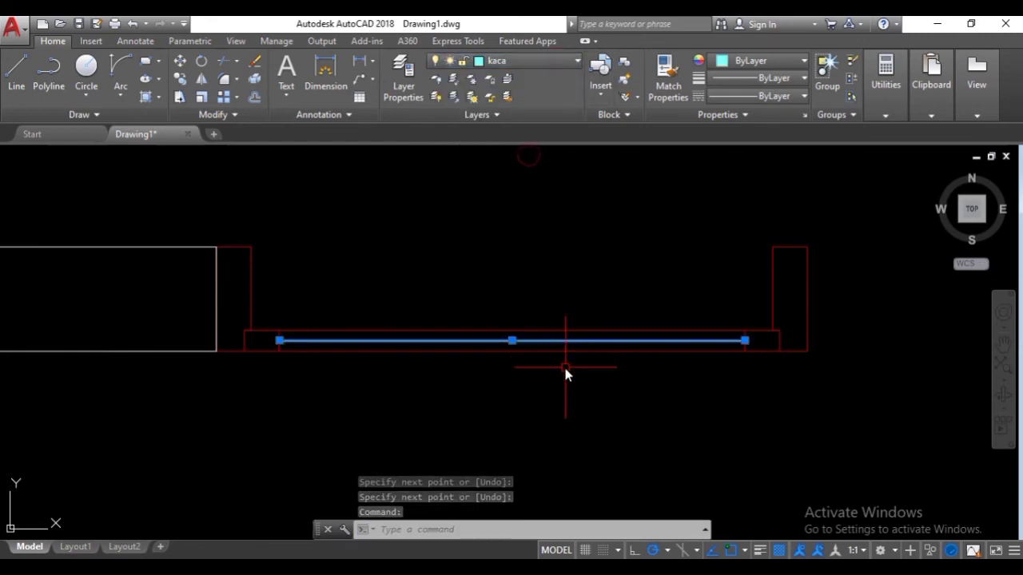
pyautogui.press('Escape')
# - Send the glass line inside the panel to the back of the draw order
pyautogui.click(476, 338)
pyautogui.click(477, 343)
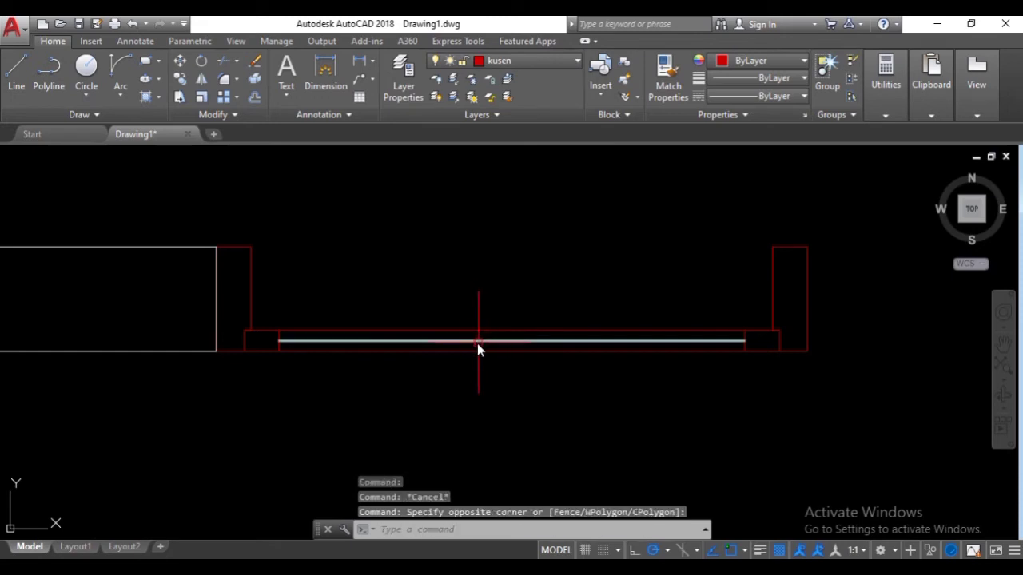
pyautogui.rightClick(483, 343)
pyautogui.moveTo(563, 369)
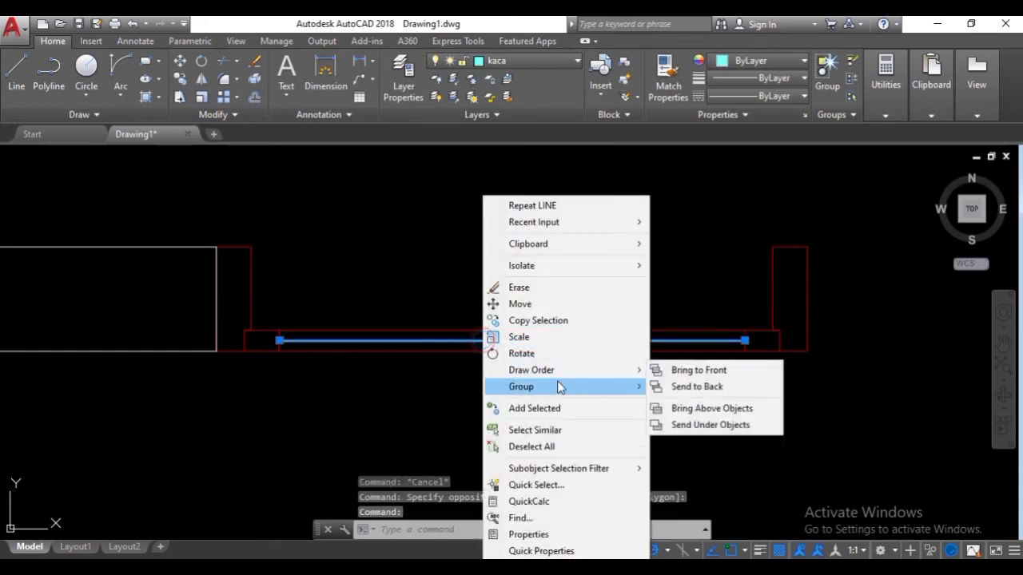
pyautogui.click(707, 389)
# - Copy the complete window unit from its lower-right corner to the lower corner of the wall at the opening's right end
pyautogui.scroll(4, 706, 387)
pyautogui.scroll(-8, 748, 351)
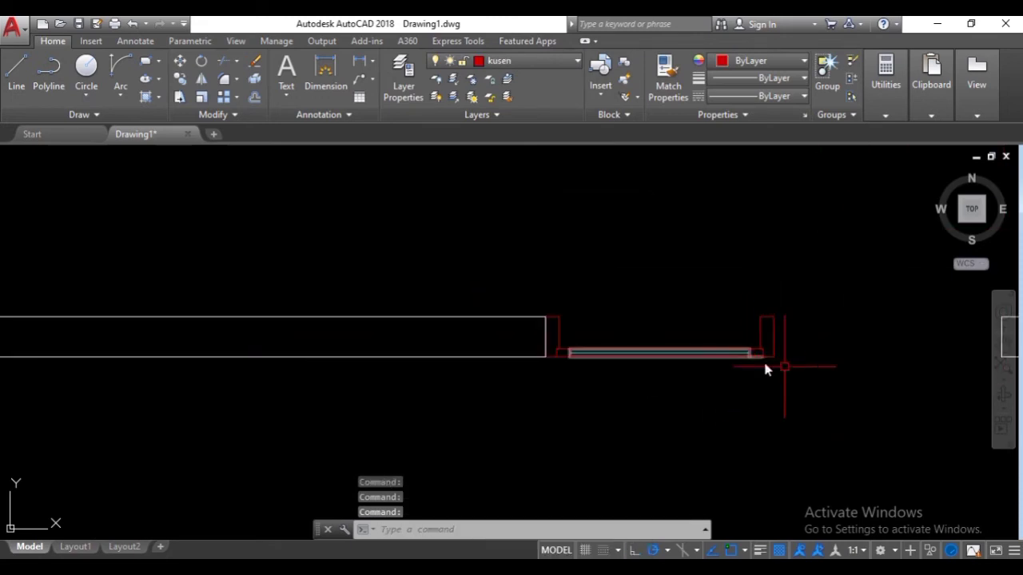
pyautogui.click(679, 382)
pyautogui.click(406, 296)
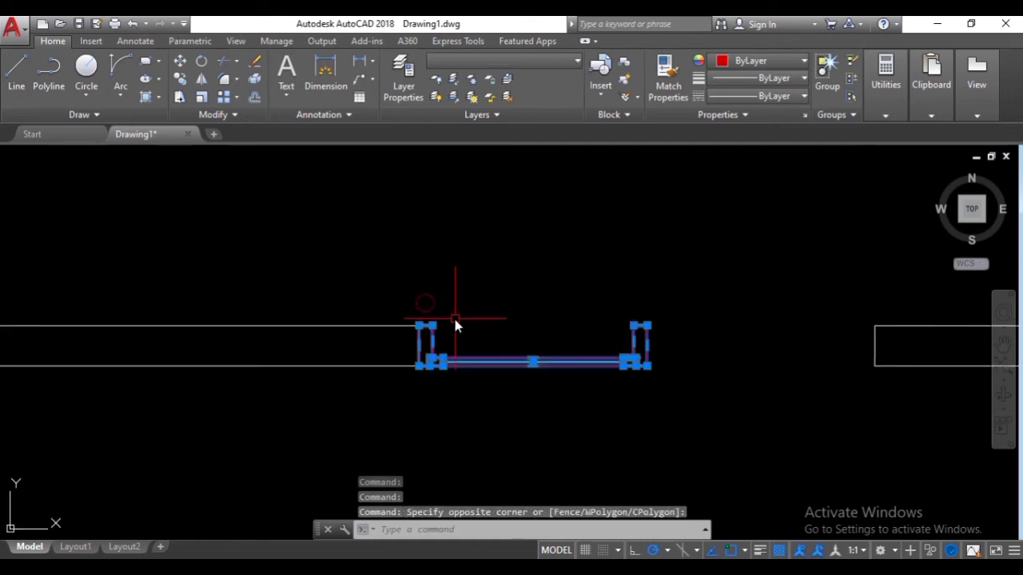
pyautogui.write('cop')
pyautogui.press('Return')
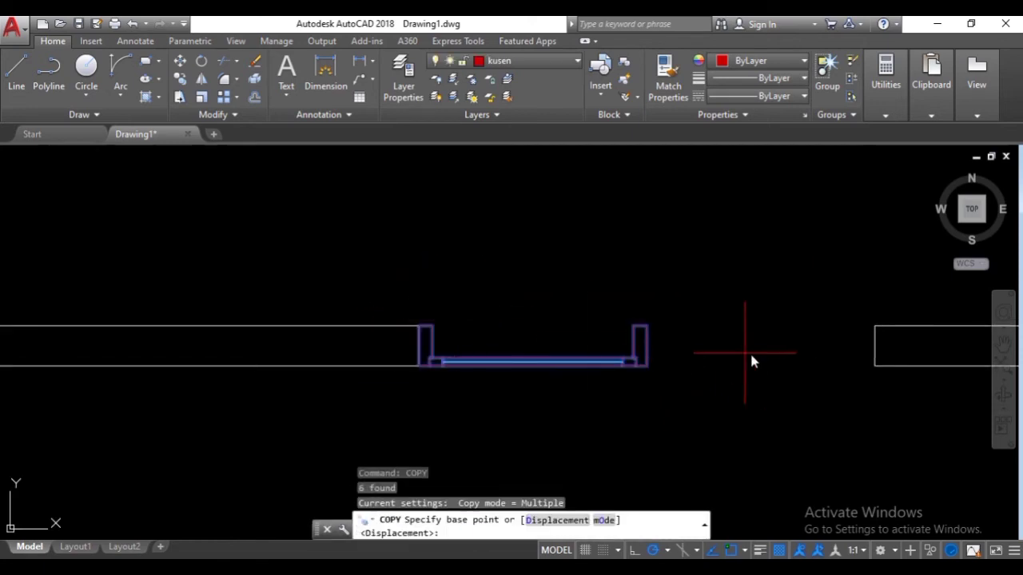
pyautogui.click(647, 367)
pyautogui.click(889, 370)
# - Examine how the original and copied window units fit between the wall ends in the lower opening
pyautogui.scroll(3, 779, 364)
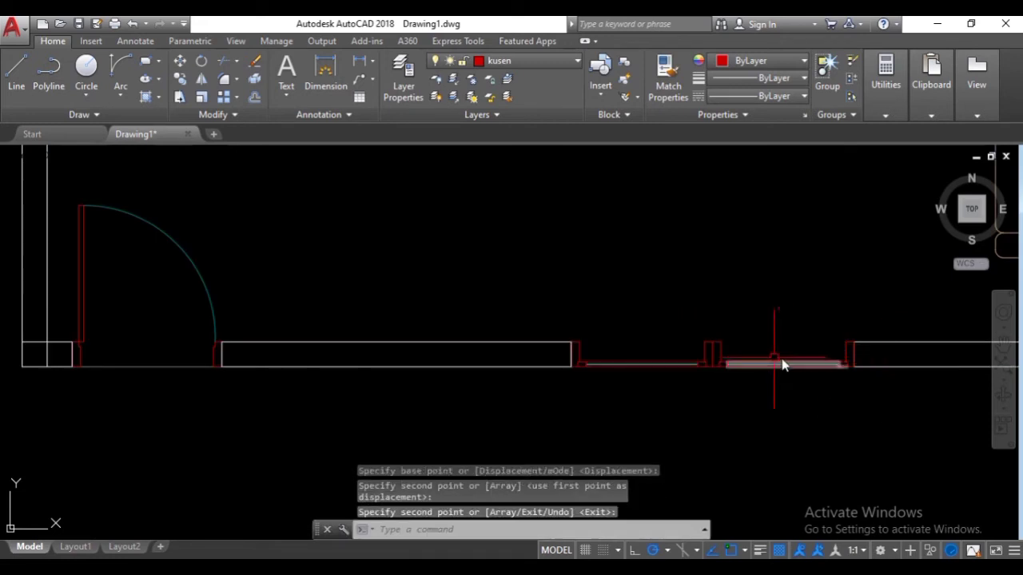
pyautogui.scroll(-4, 770, 380)
pyautogui.moveTo(627, 375); pyautogui.dragTo(399, 358, button='middle')
pyautogui.scroll(4, 400, 355)
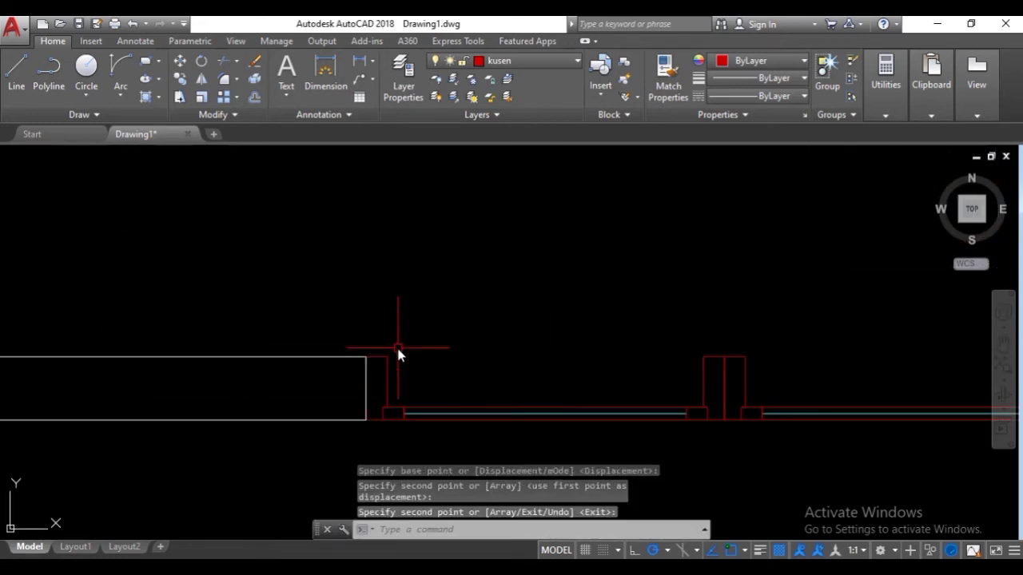
pyautogui.scroll(2, 368, 371)
pyautogui.scroll(-5, 587, 349)
pyautogui.moveTo(595, 350); pyautogui.dragTo(478, 361, button='middle')
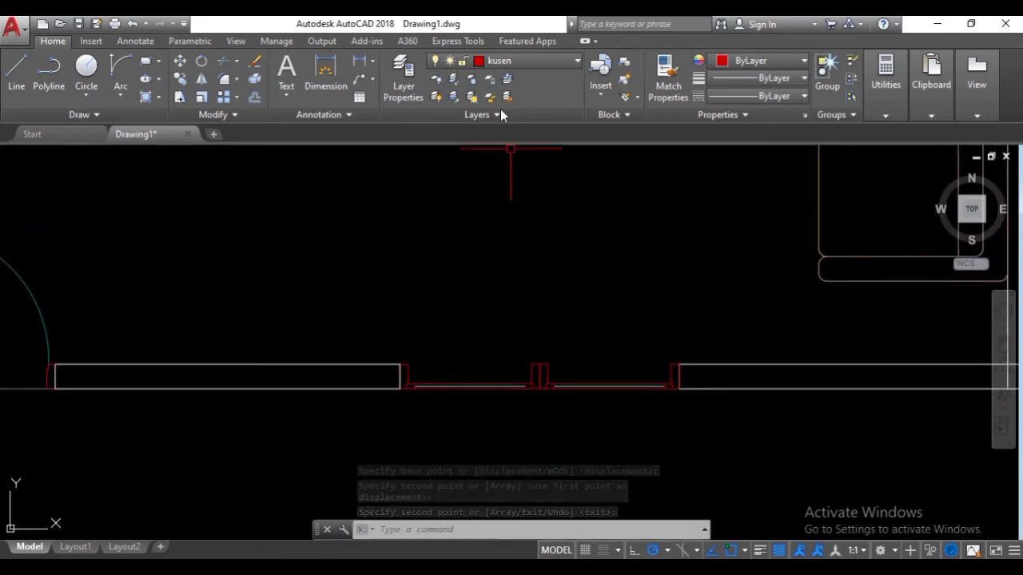
# - Draw a line on the lantai layer along the inner edge of the window opening, connecting the upper corners of both wall ends
pyautogui.click(528, 68)
pyautogui.click(500, 202)
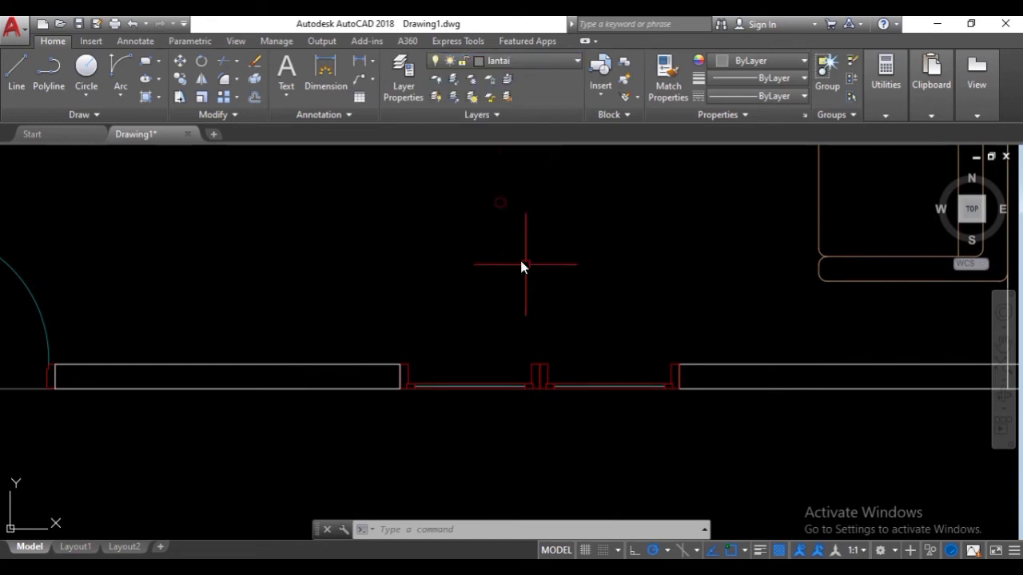
pyautogui.write('L')
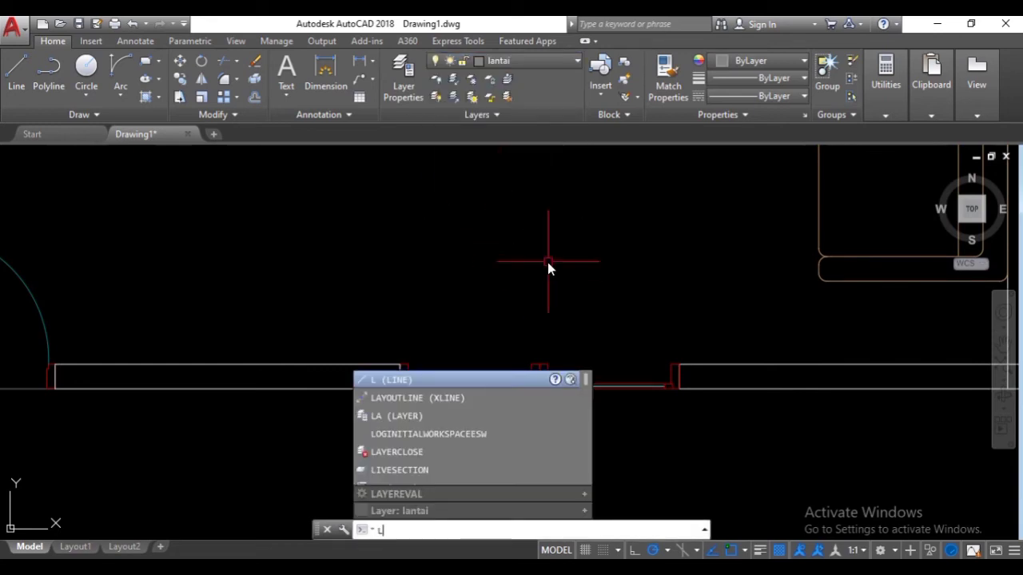
pyautogui.press('Return')
pyautogui.scroll(4, 399, 370)
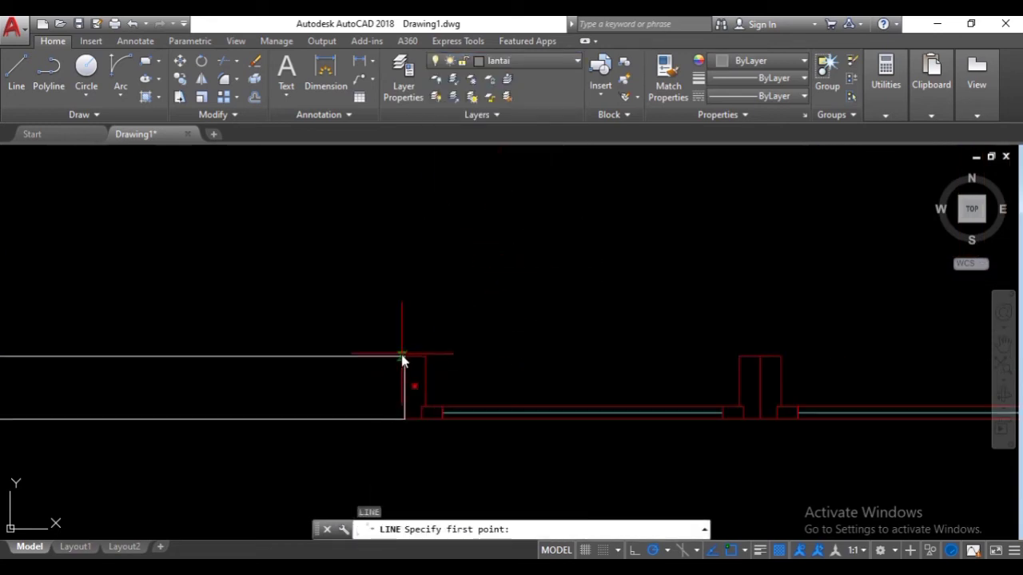
pyautogui.click(405, 357)
pyautogui.scroll(-8, 683, 352)
pyautogui.scroll(4, 623, 321)
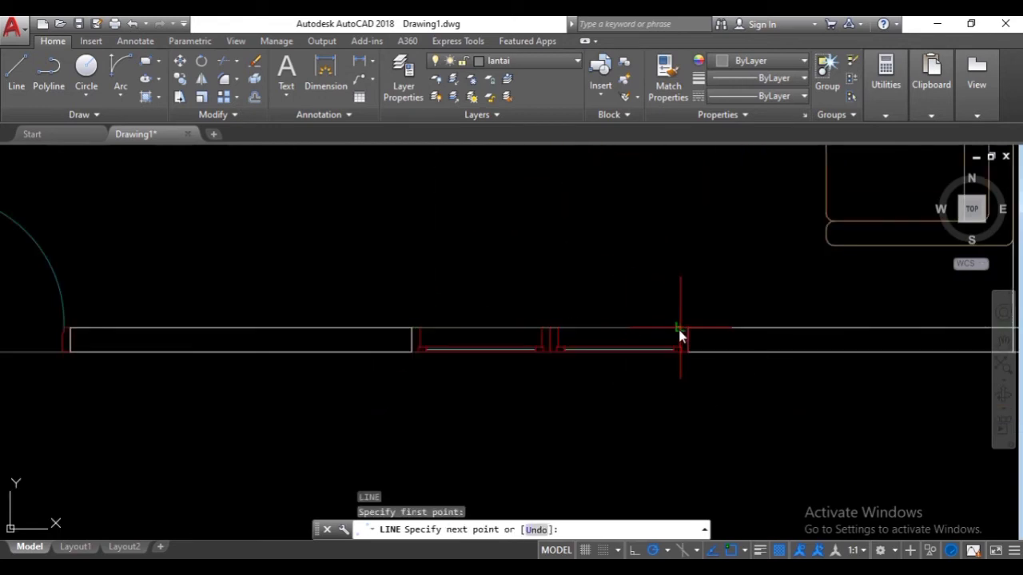
pyautogui.click(689, 335)
pyautogui.press('Return')
# - Send the lantai line across the window opening to the back of the draw order
pyautogui.click(637, 326)
pyautogui.rightClick(637, 326)
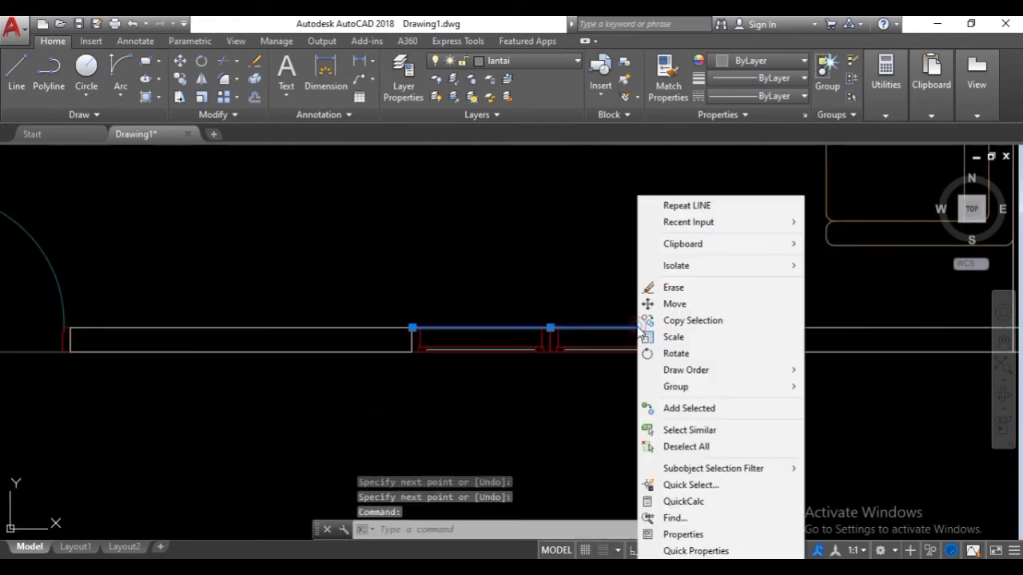
pyautogui.moveTo(676, 373)
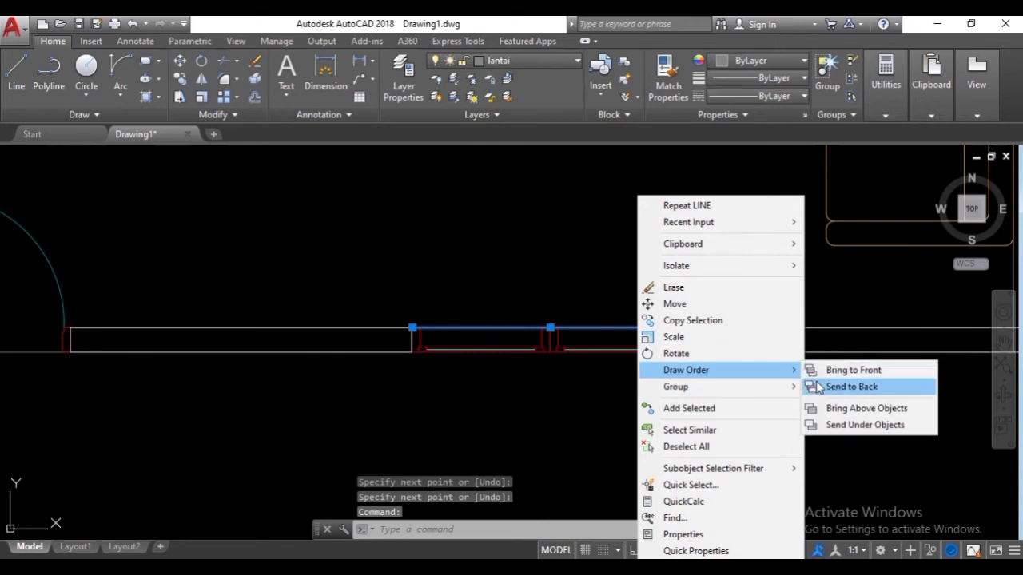
pyautogui.click(831, 385)
# - Turn on the as dinding layer to show the wall centre lines
pyautogui.scroll(6, 566, 324)
pyautogui.scroll(-10, 639, 355)
pyautogui.moveTo(656, 363); pyautogui.dragTo(638, 374, button='middle')
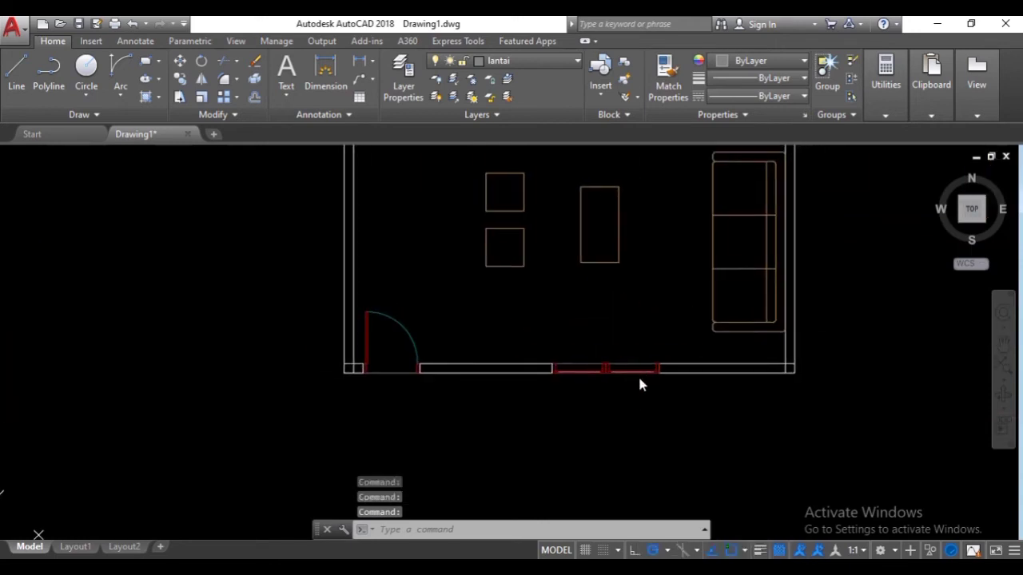
pyautogui.moveTo(528, 335); pyautogui.dragTo(585, 453, button='middle')
pyautogui.scroll(-2, 489, 329)
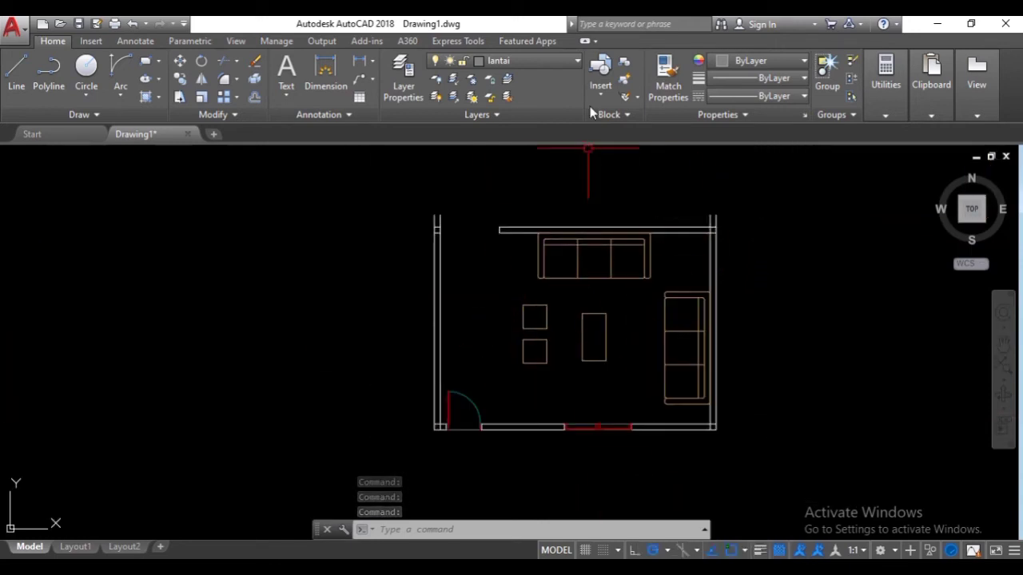
pyautogui.click(567, 58)
pyautogui.click(437, 97)
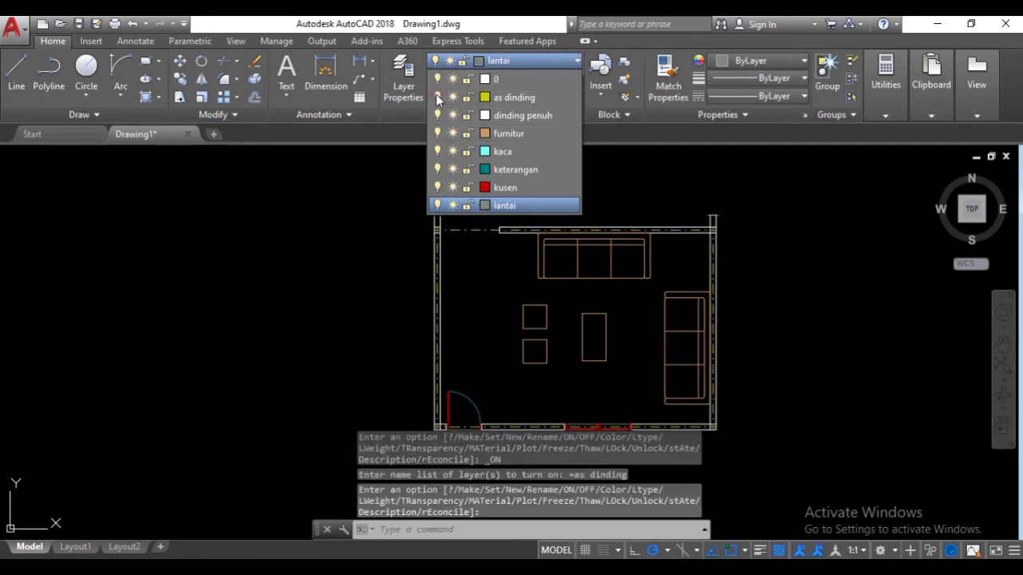
pyautogui.click(546, 58)
# - Check the centre lines along the lower wall and turn off the as dinding layer
pyautogui.moveTo(662, 427); pyautogui.dragTo(587, 339, button='middle')
pyautogui.scroll(2, 580, 348)
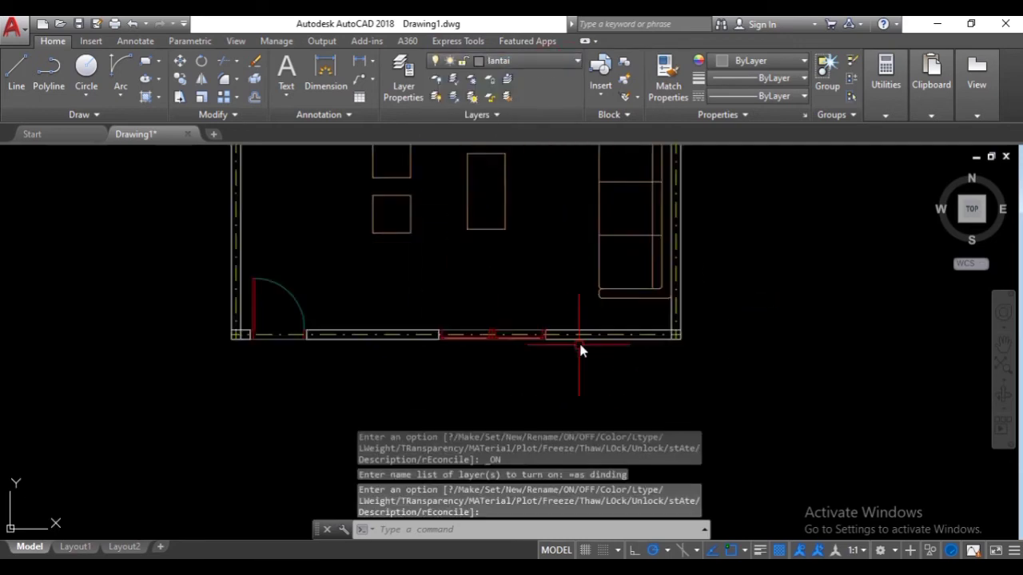
pyautogui.scroll(2, 462, 352)
pyautogui.scroll(-3, 293, 323)
pyautogui.moveTo(181, 231); pyautogui.dragTo(281, 361, button='middle')
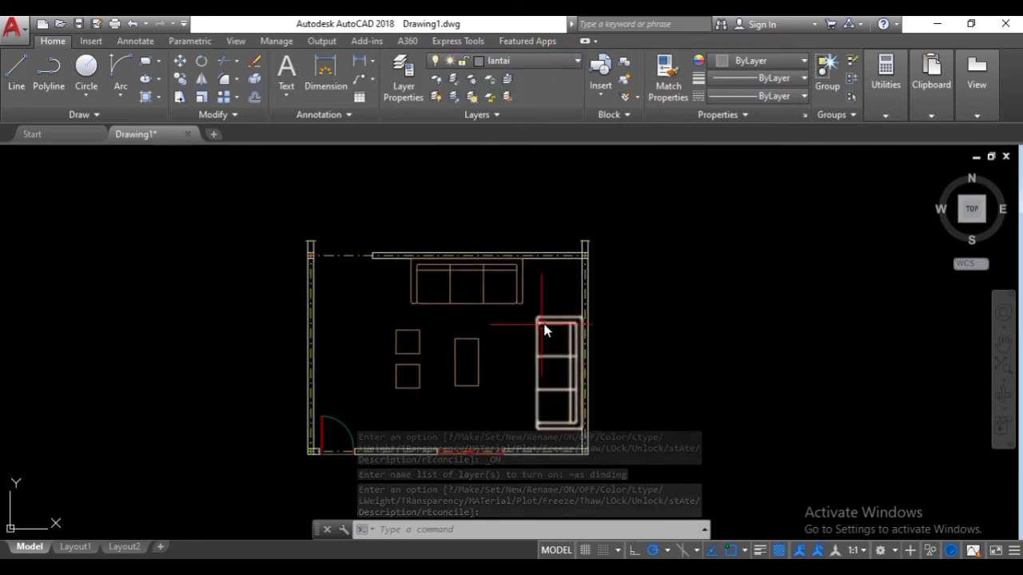
pyautogui.click(507, 62)
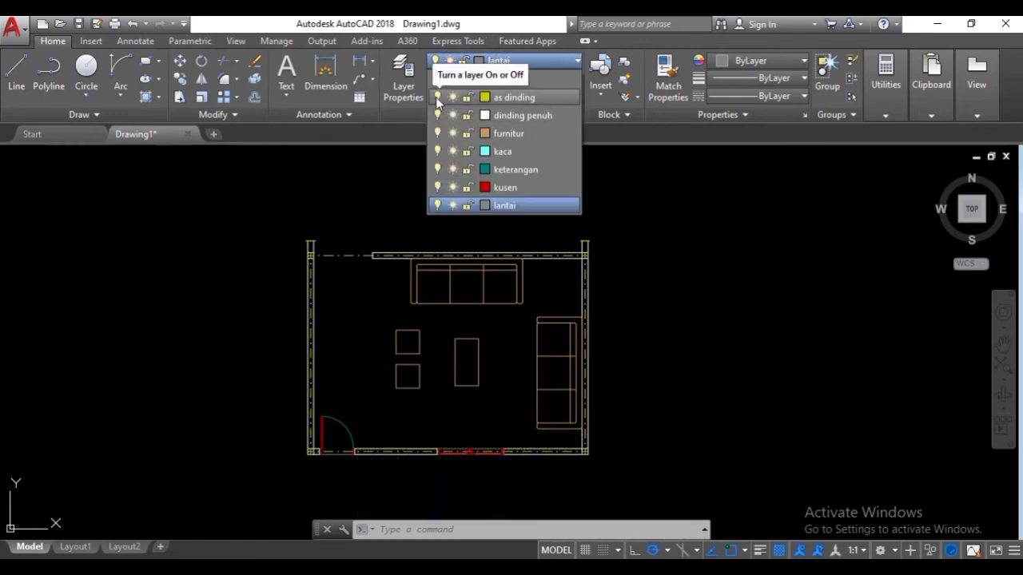
pyautogui.click(437, 97)
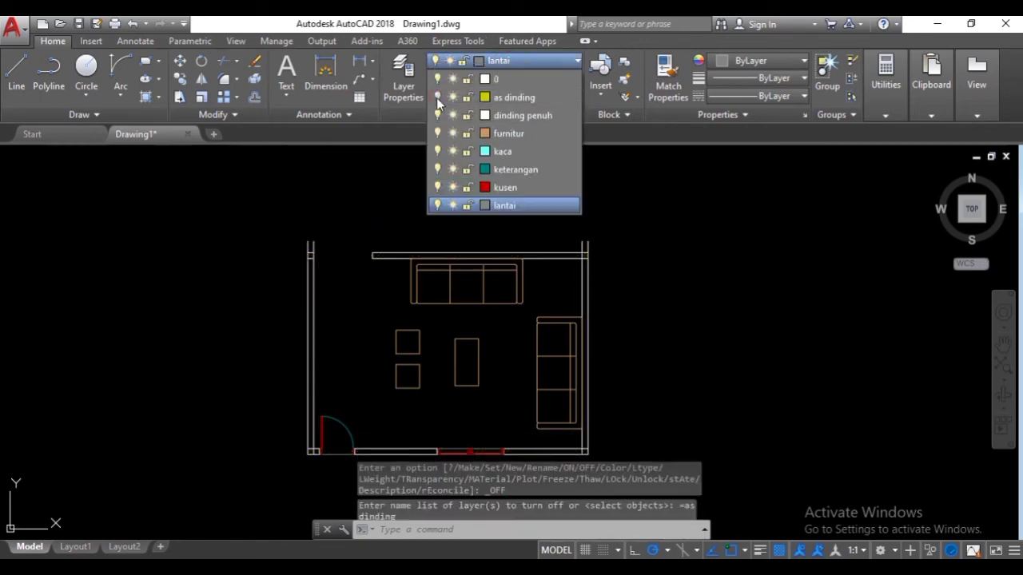
pyautogui.click(643, 314)
# - Inspect the wall faces and corners along the upper, left, lower and right sides of the room
pyautogui.moveTo(597, 265)
pyautogui.mouseDown(button='middle')
pyautogui.moveTo(610, 215)
pyautogui.moveTo(609, 282)
pyautogui.mouseUp(button='middle')
pyautogui.scroll(4, 597, 242)
pyautogui.moveTo(69, 219); pyautogui.dragTo(335, 207, button='middle')
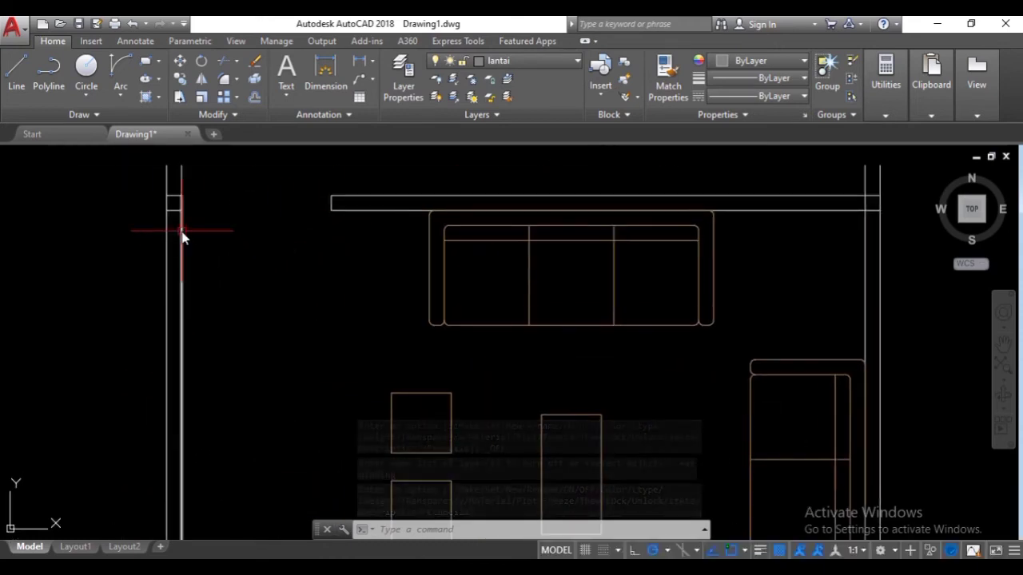
pyautogui.scroll(-2, 343, 337)
pyautogui.moveTo(490, 344); pyautogui.dragTo(408, 247, button='middle')
pyautogui.scroll(2, 612, 465)
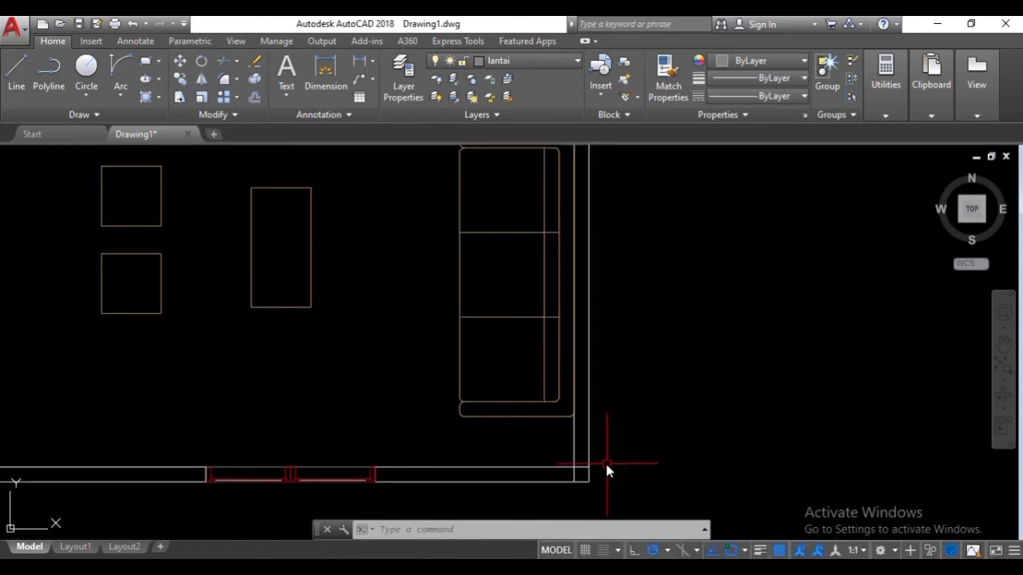
pyautogui.moveTo(564, 472); pyautogui.dragTo(651, 391, button='middle')
pyautogui.scroll(4, 621, 386)
pyautogui.scroll(-2, 616, 349)
# - Offset both faces of the lower wall segment between the window and the right corner 2 units into the wall
pyautogui.write('o')
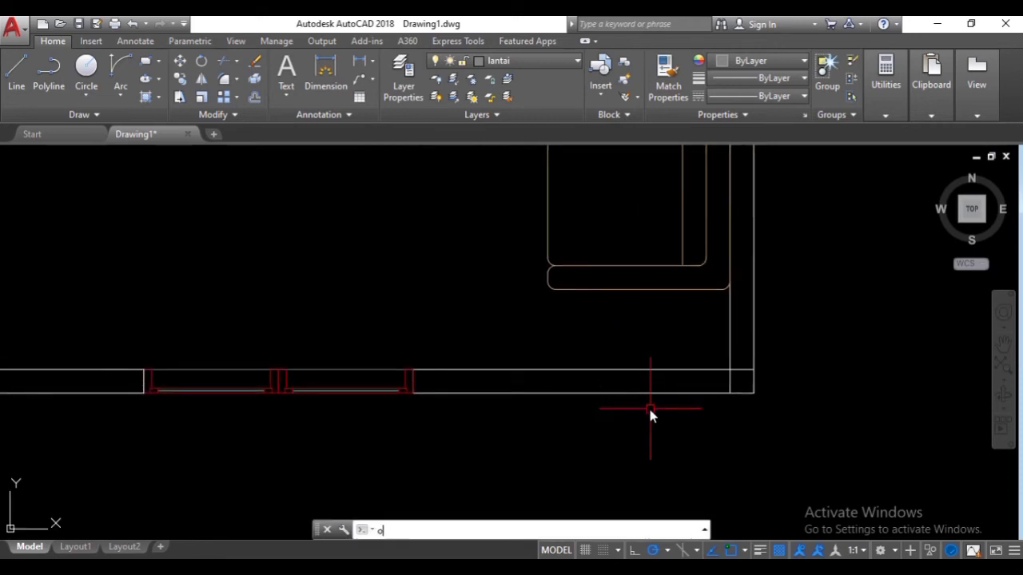
pyautogui.press('Return')
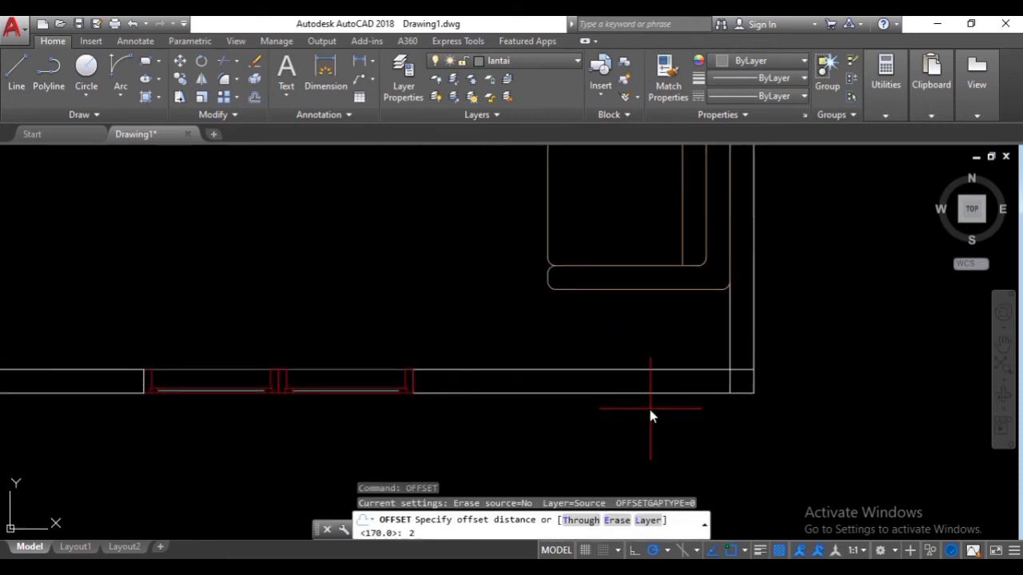
pyautogui.press('Return')
pyautogui.scroll(2, 650, 409)
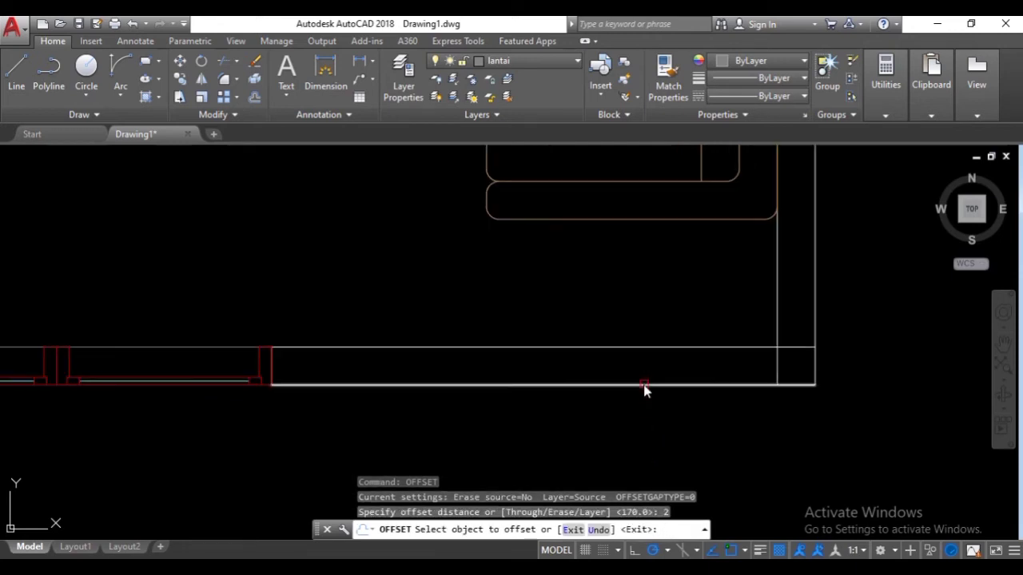
pyautogui.click(644, 385)
pyautogui.click(662, 356)
pyautogui.click(662, 348)
pyautogui.click(662, 364)
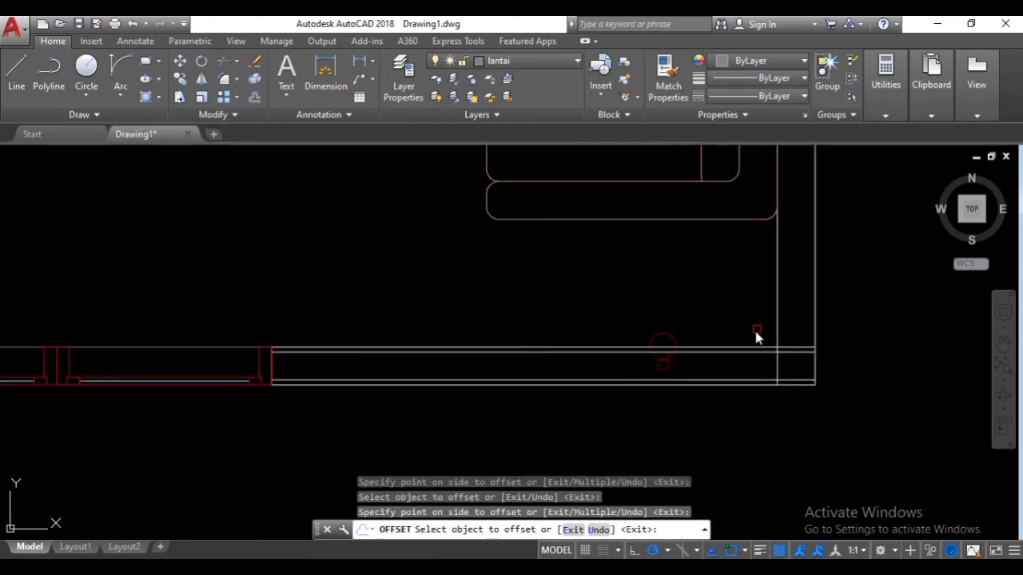
# - Offset the inner and outer faces of the right wall 2 units into the wall
pyautogui.click(777, 310)
pyautogui.click(799, 307)
pyautogui.click(814, 299)
pyautogui.click(788, 305)
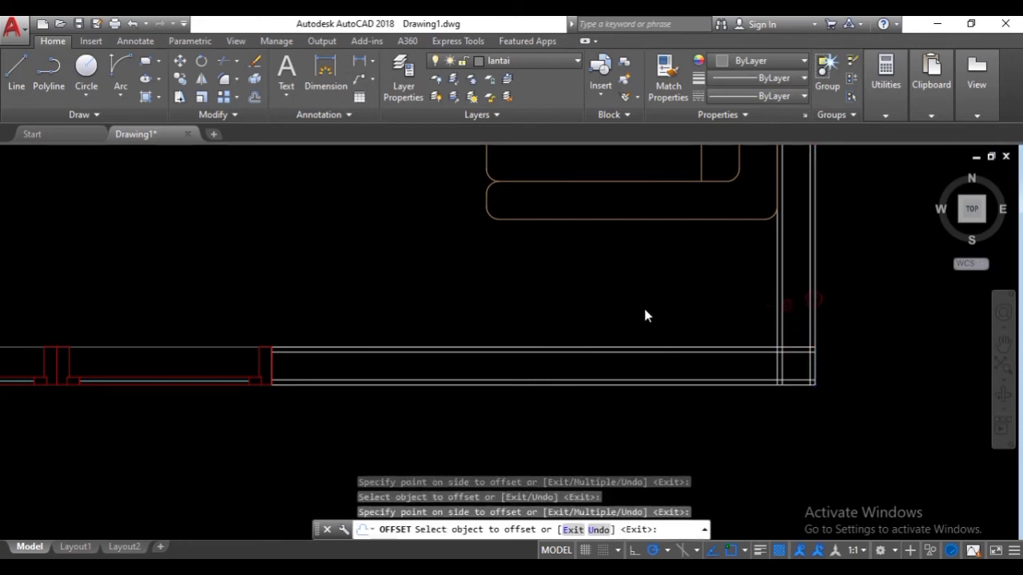
# - Offset both faces of the lower wall segments between window and door and left of the door 2 units into the wall
pyautogui.scroll(-3, 631, 311)
pyautogui.scroll(1, 265, 338)
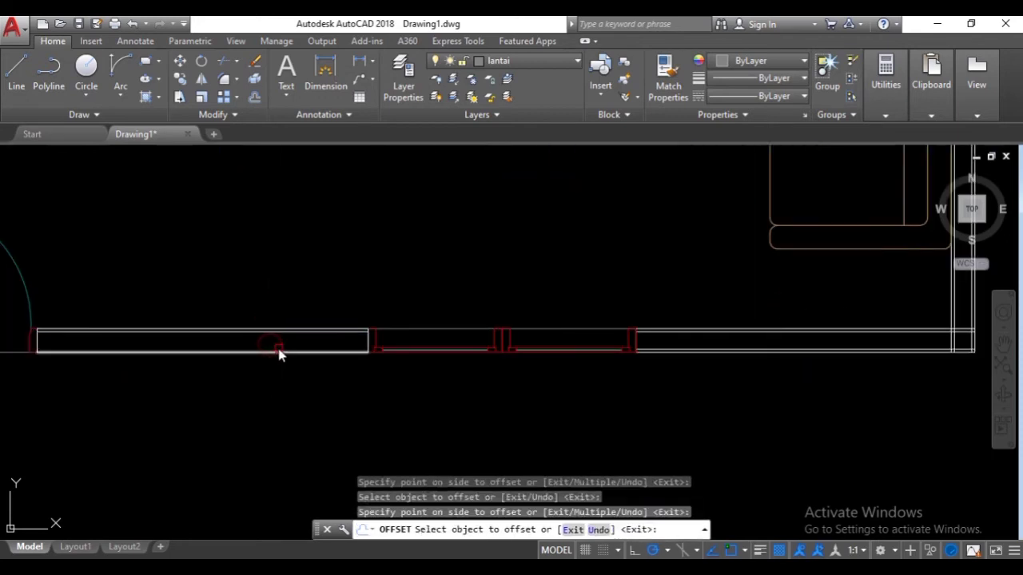
pyautogui.moveTo(269, 346); pyautogui.dragTo(474, 336, button='middle')
pyautogui.scroll(5, 351, 315)
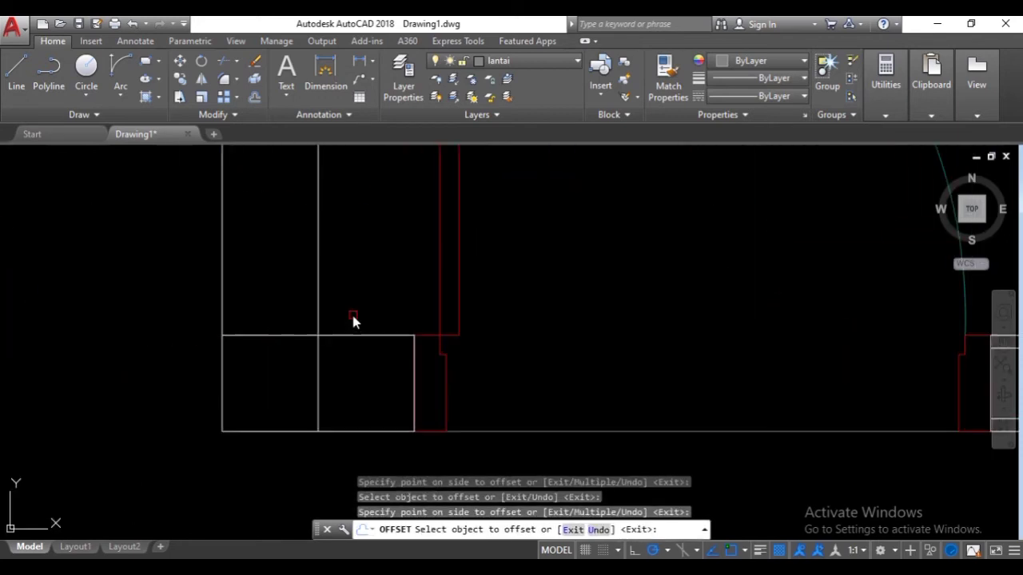
pyautogui.click(351, 336)
pyautogui.click(357, 413)
pyautogui.click(353, 432)
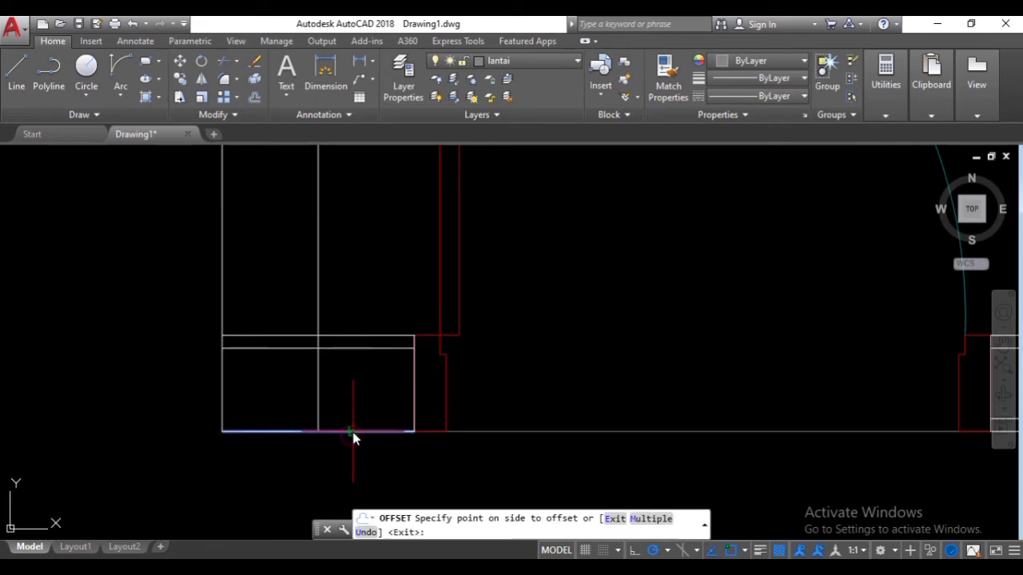
pyautogui.click(340, 383)
# - Offset both faces of the left wall and its short extension above the upper wall line 2 units into the wall
pyautogui.click(318, 327)
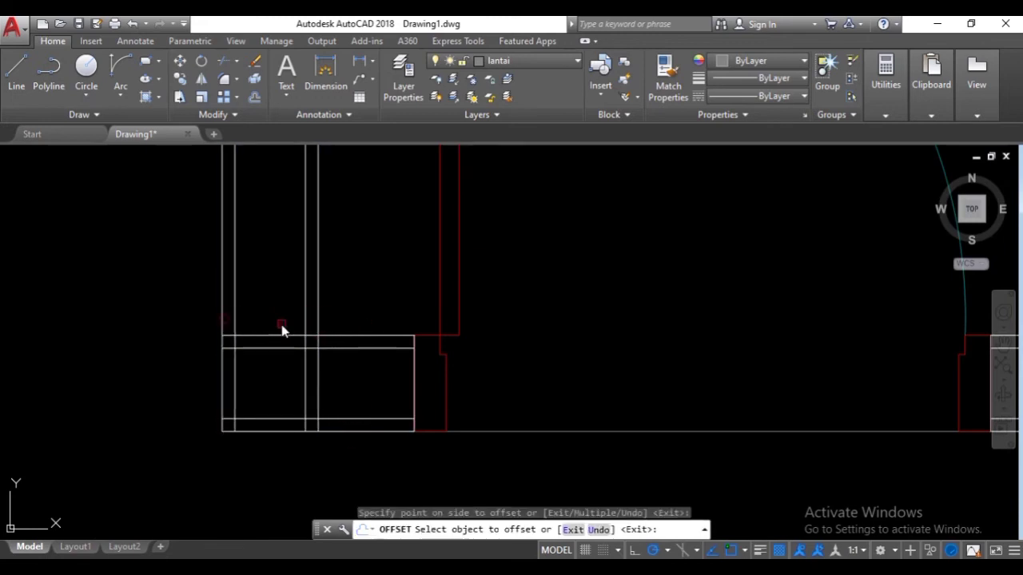
pyautogui.scroll(-5, 283, 328)
pyautogui.scroll(8, 307, 252)
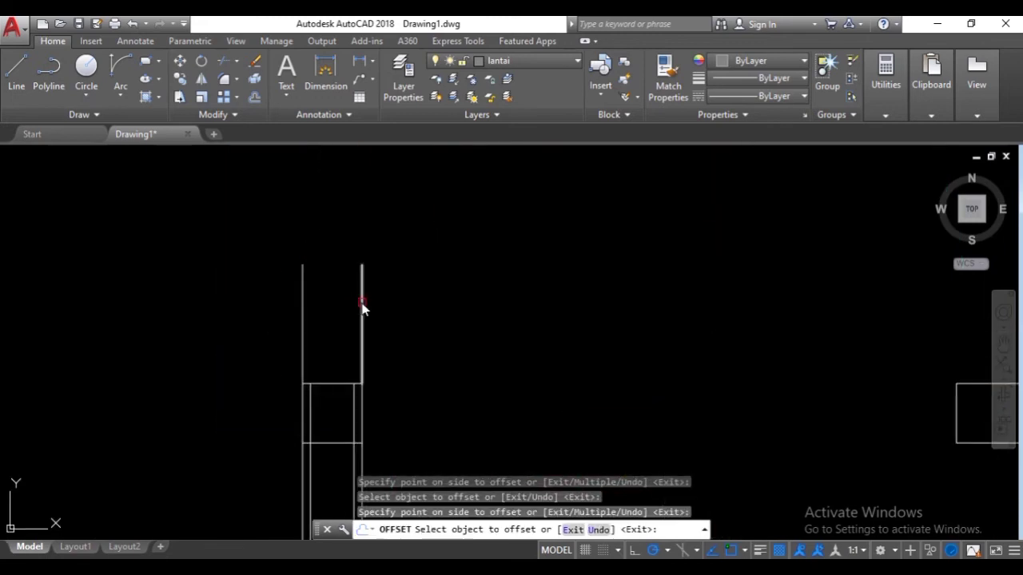
pyautogui.click(362, 304)
pyautogui.click(326, 310)
# - Offset both faces of the upper wall behind the sofa 2 units into the wall
pyautogui.scroll(-3, 304, 328)
pyautogui.scroll(5, 425, 318)
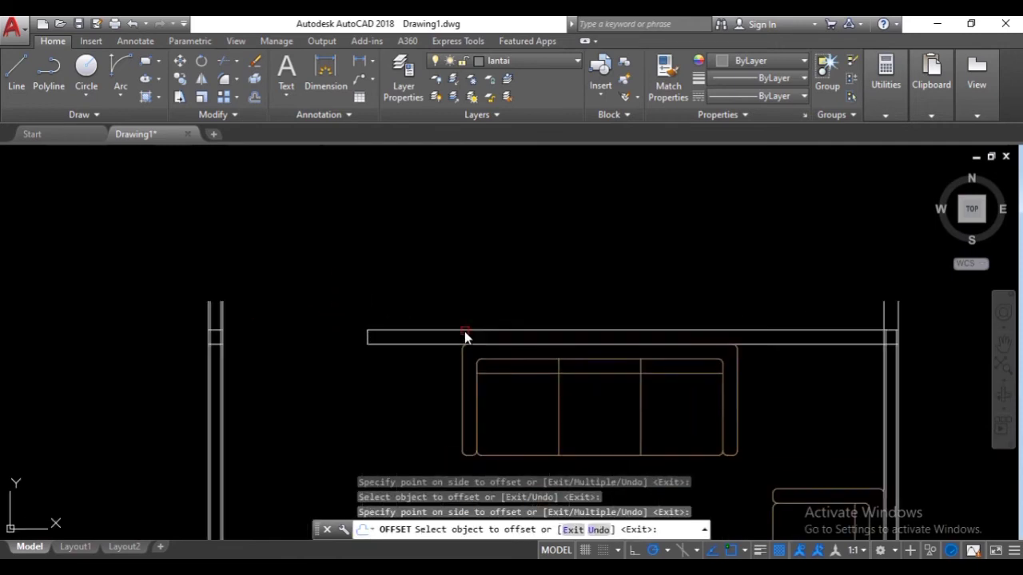
pyautogui.click(454, 360)
pyautogui.click(449, 350)
pyautogui.click(338, 350)
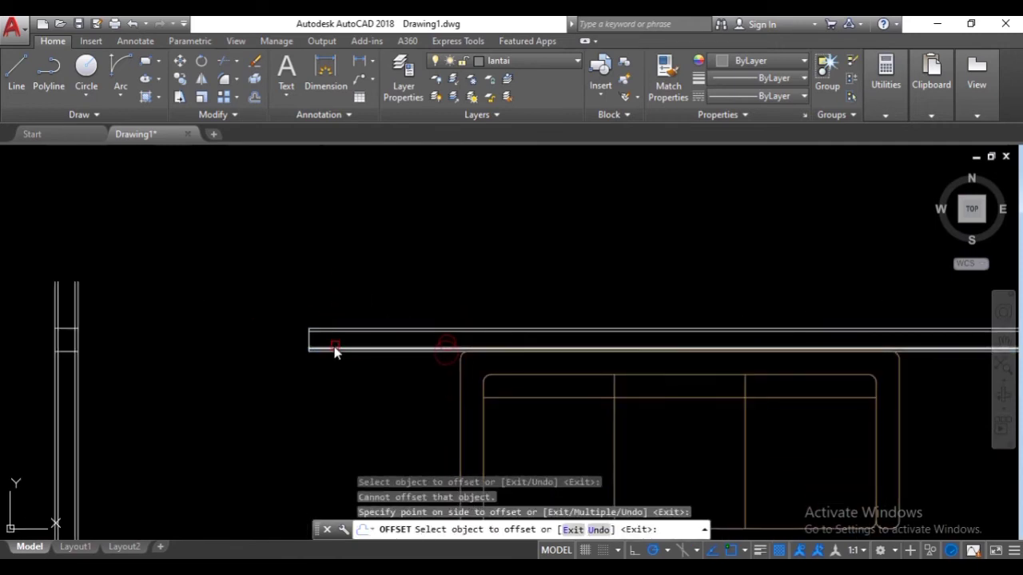
# - Offset the outer and inner face lines of the right wall stub above the upper-right room corner inward
pyautogui.scroll(-3, 669, 344)
pyautogui.scroll(3, 671, 301)
pyautogui.scroll(2, 671, 300)
pyautogui.click(676, 312)
pyautogui.click(640, 317)
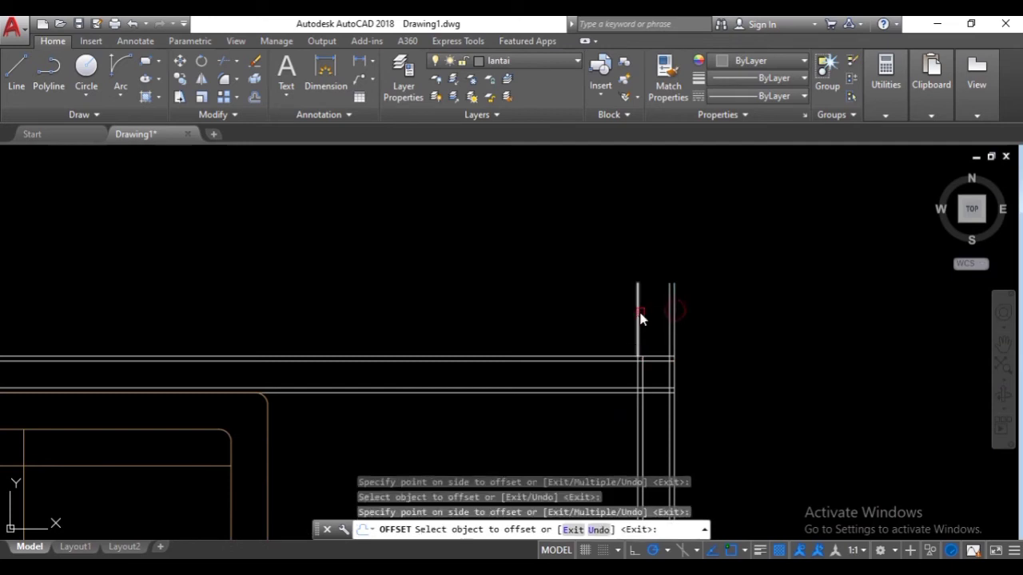
pyautogui.press('Escape')
# - Create a new layer named arsir and set its color to 250
pyautogui.scroll(-4, 675, 260)
pyautogui.scroll(3, 671, 270)
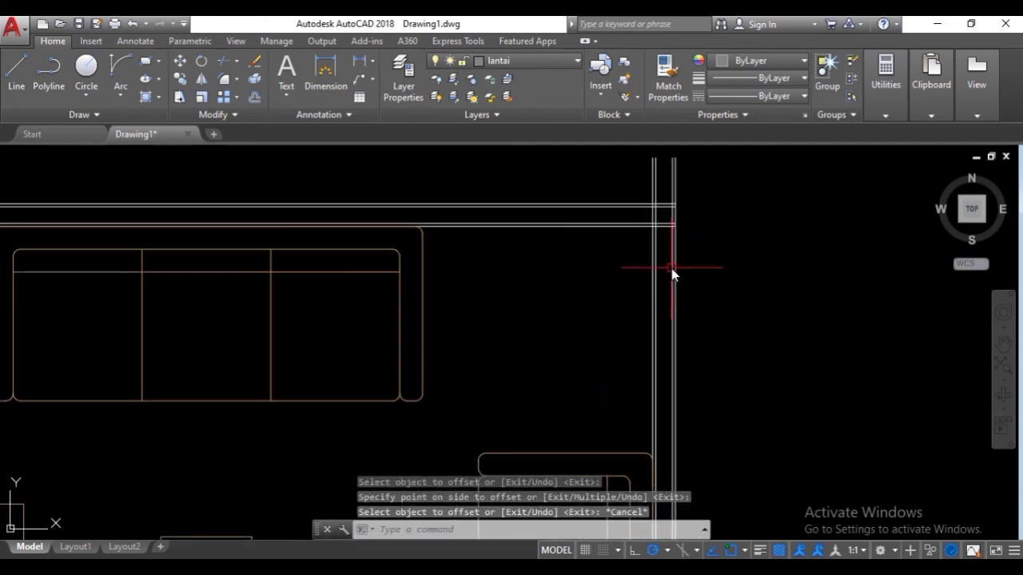
pyautogui.scroll(-3, 650, 251)
pyautogui.moveTo(590, 304); pyautogui.dragTo(584, 240, button='middle')
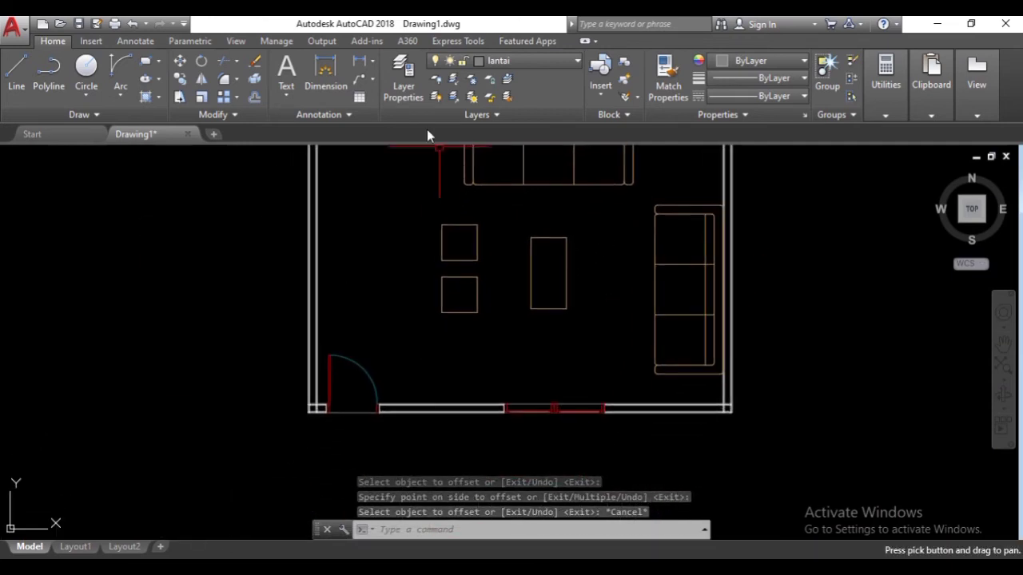
pyautogui.click(395, 80)
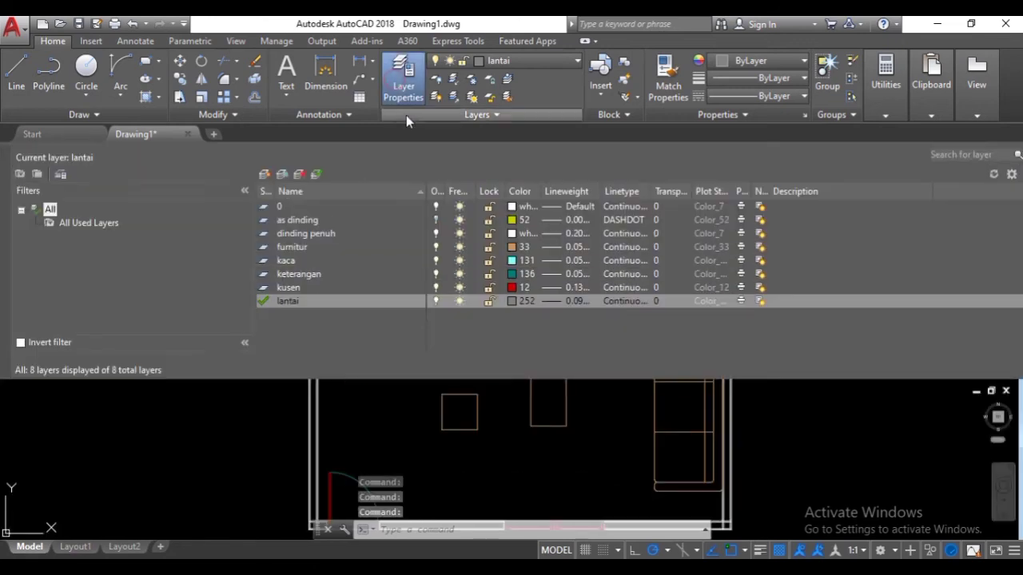
pyautogui.click(267, 174)
pyautogui.write('arsir')
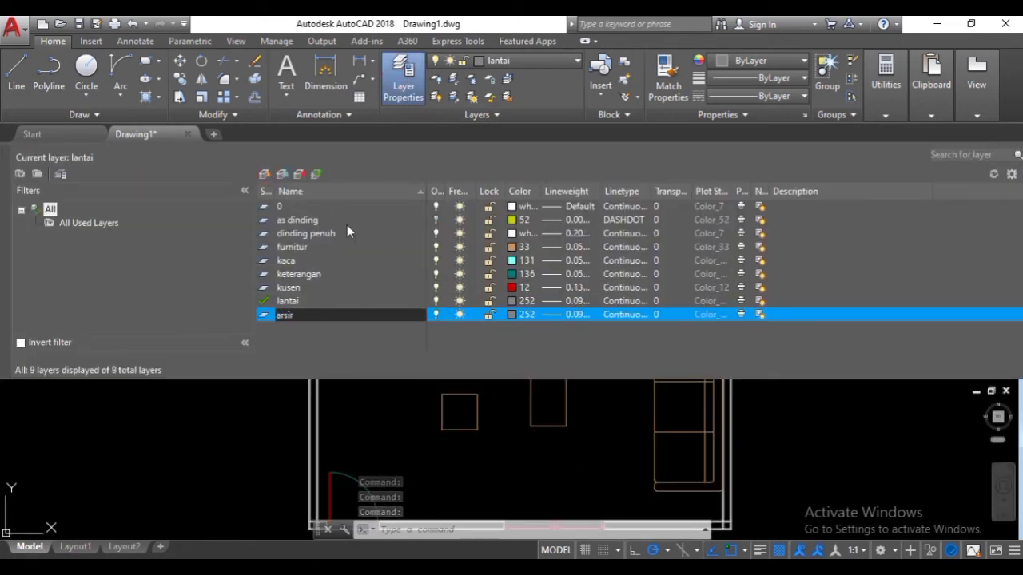
pyautogui.click(509, 316)
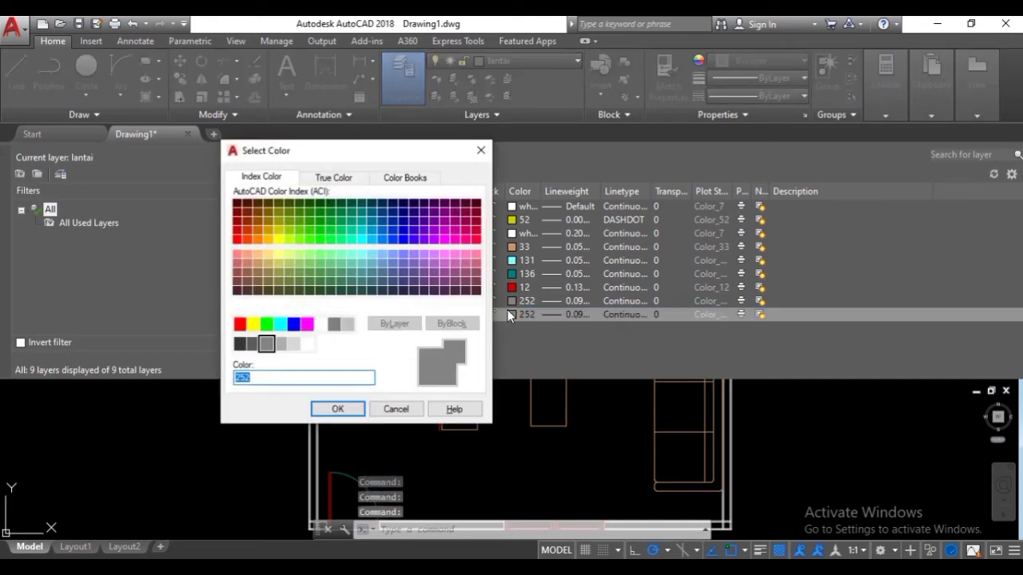
pyautogui.press('Return')
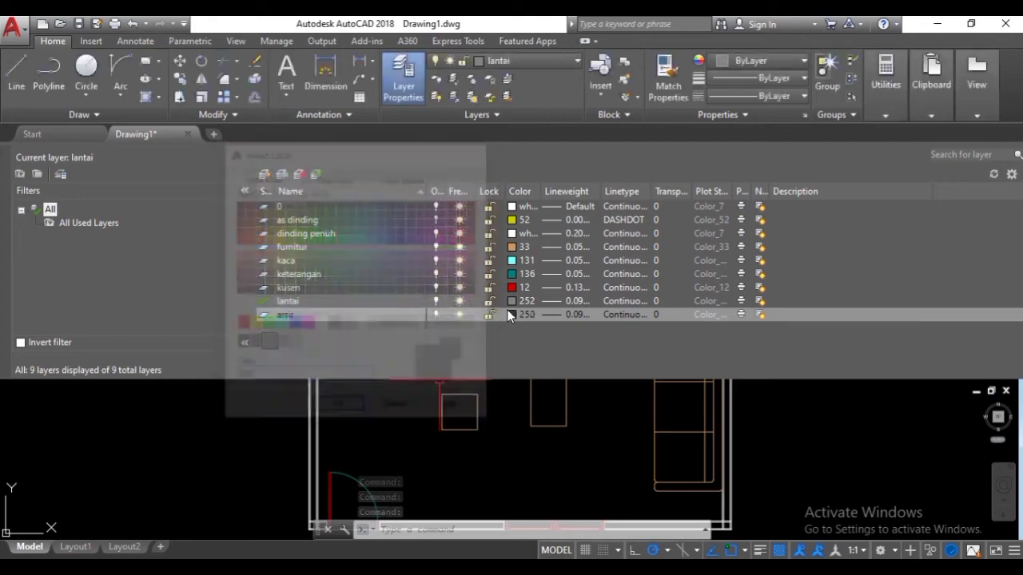
# - Set the arsir layer's lineweight to 0.00 mm and close the layer manager
pyautogui.click(573, 313)
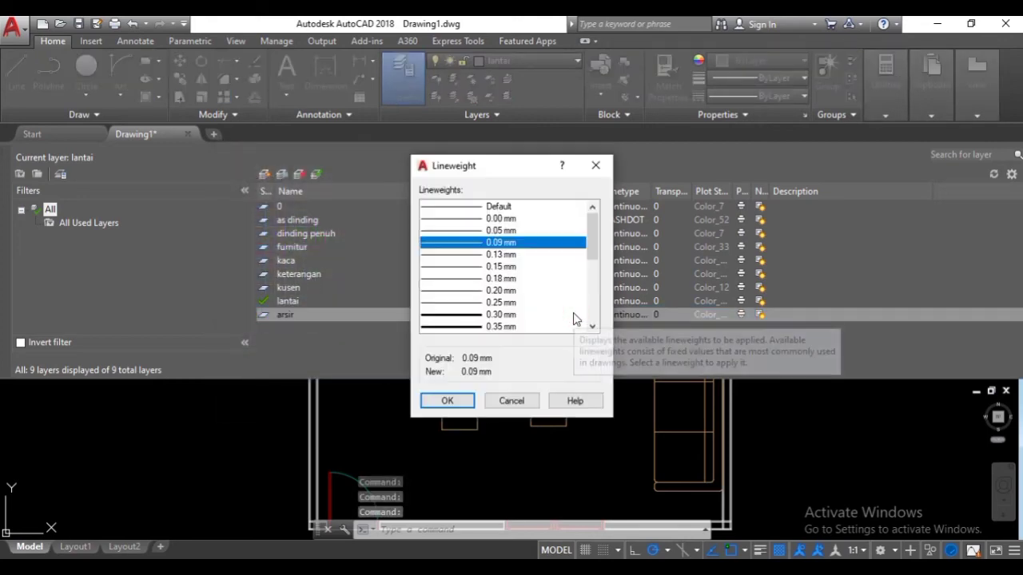
pyautogui.click(537, 218)
pyautogui.click(447, 401)
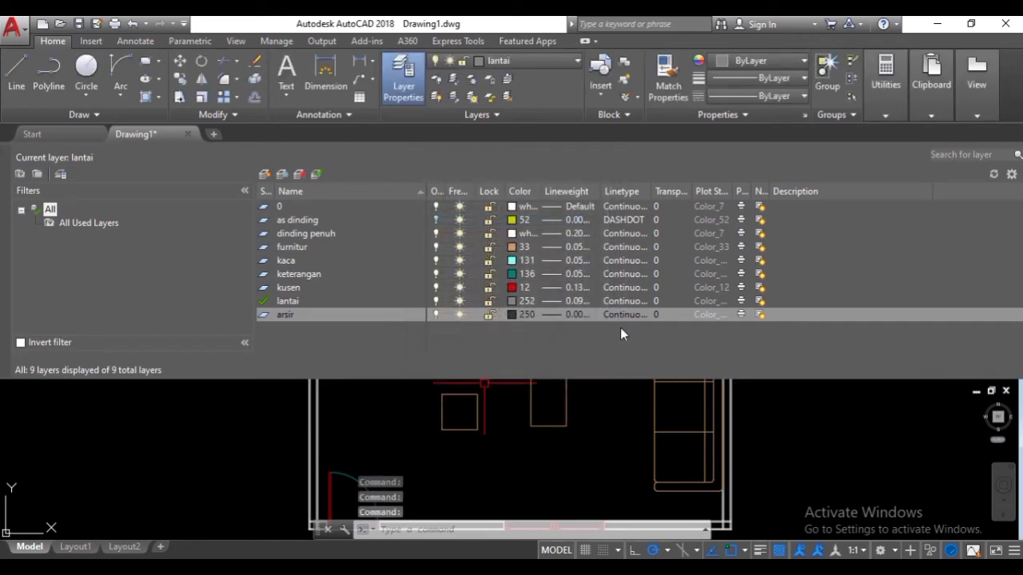
pyautogui.click(404, 80)
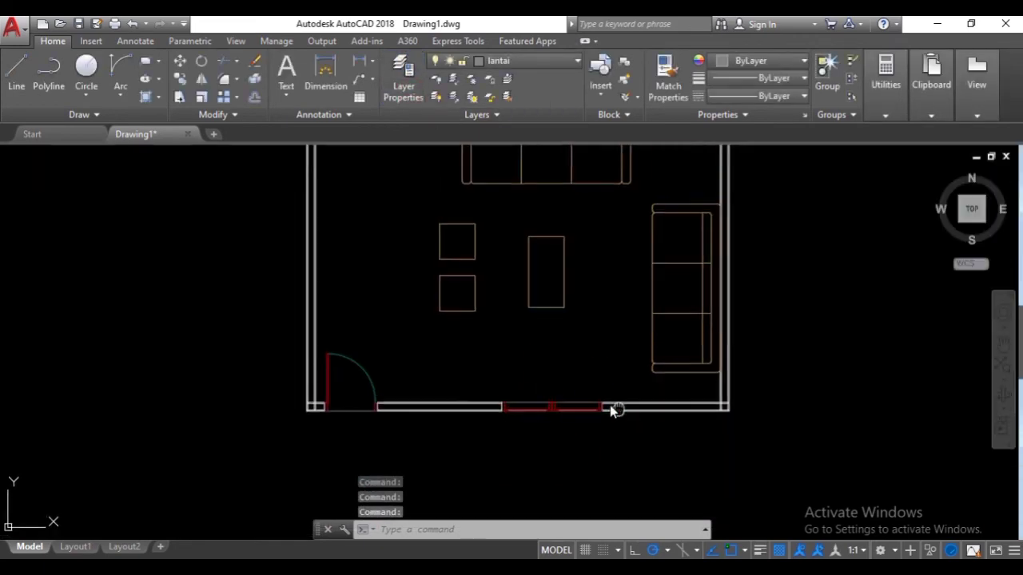
# - Start a hatch with the ANSI32 pattern and fill the lower wall segment right of the window
pyautogui.scroll(4, 605, 413)
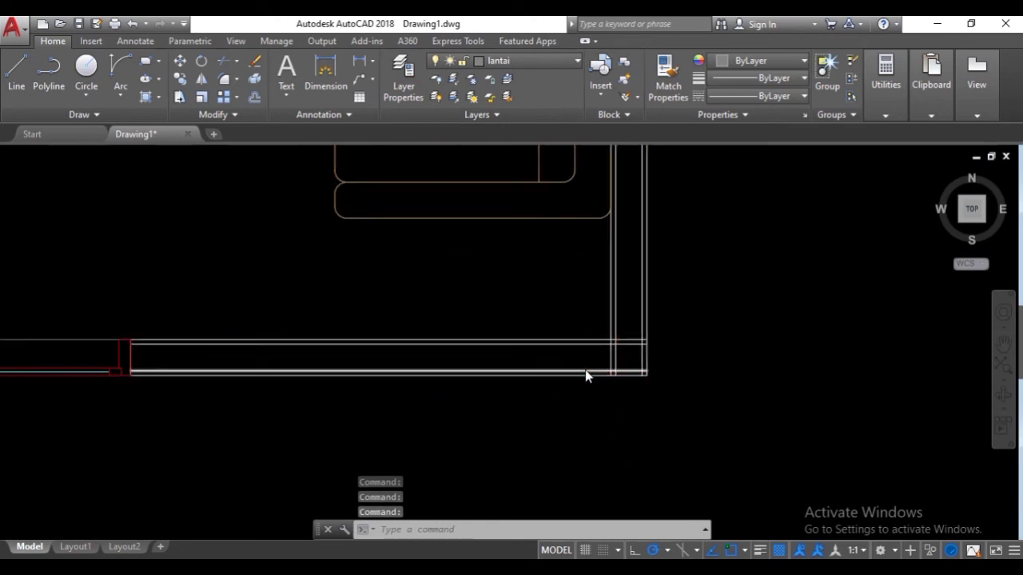
pyautogui.scroll(-2, 586, 382)
pyautogui.write('H')
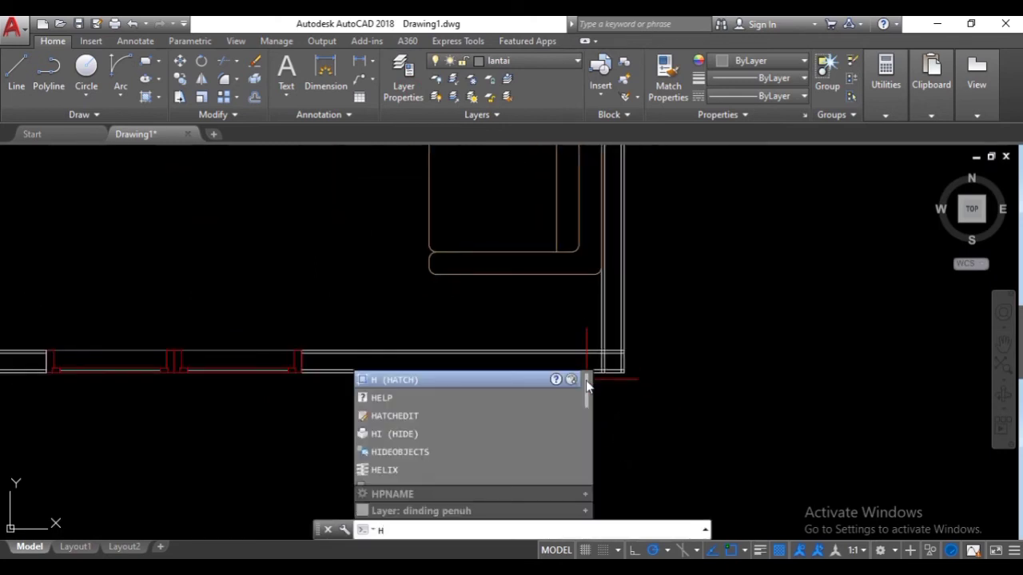
pyautogui.press('Return')
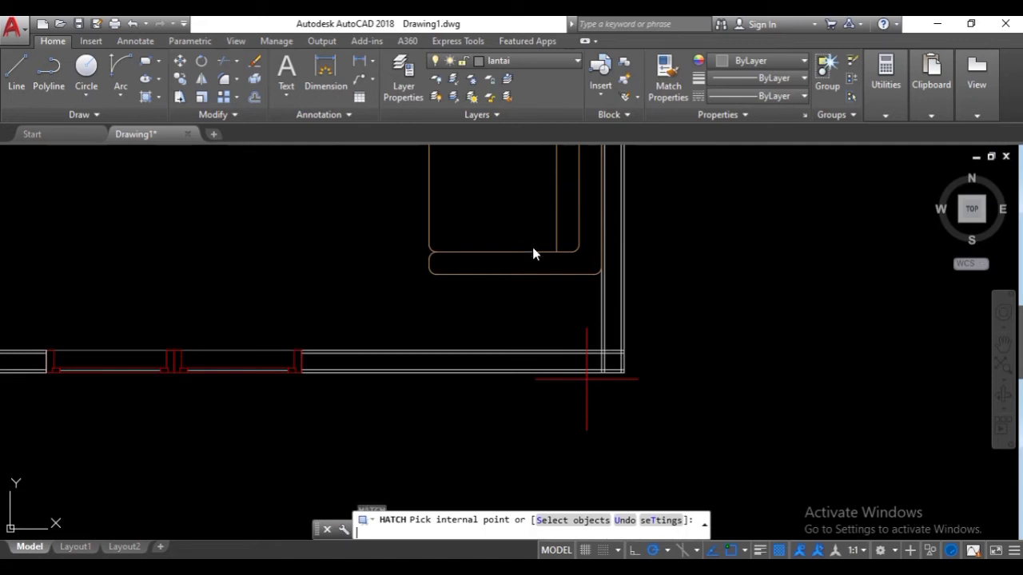
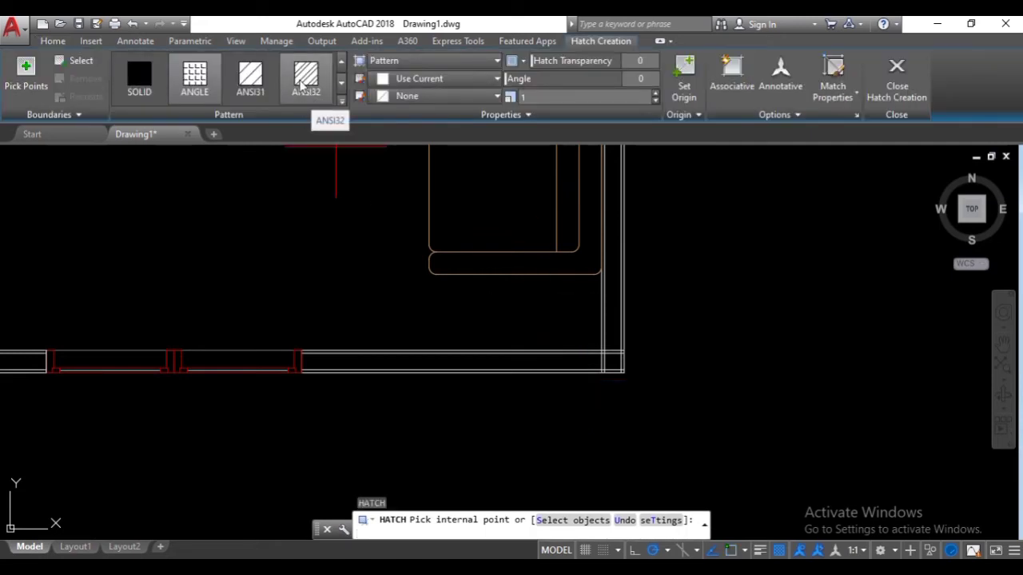
pyautogui.click(302, 85)
pyautogui.scroll(2, 461, 369)
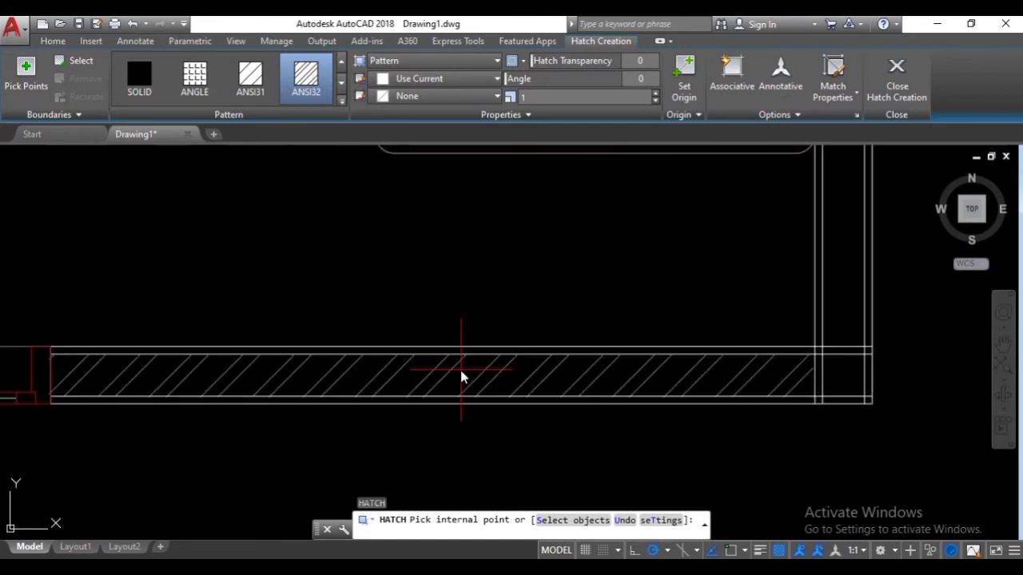
pyautogui.click(479, 378)
pyautogui.scroll(-2, 555, 386)
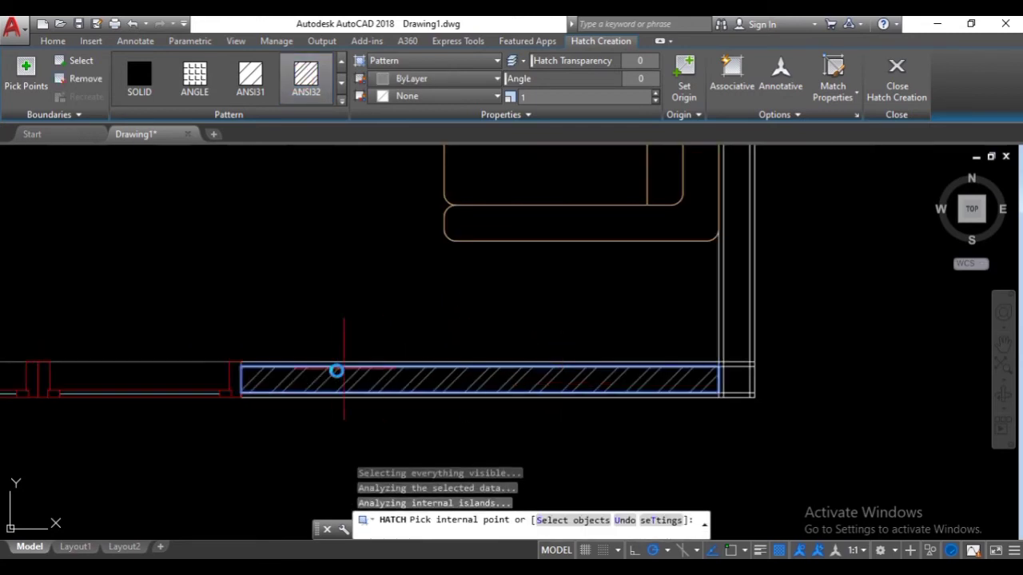
# - Add the lower wall segment between door and window and the short segment left of the door to the hatch
pyautogui.moveTo(336, 370); pyautogui.dragTo(593, 328, button='middle')
pyautogui.moveTo(262, 345); pyautogui.dragTo(577, 299, button='middle')
pyautogui.click(331, 290)
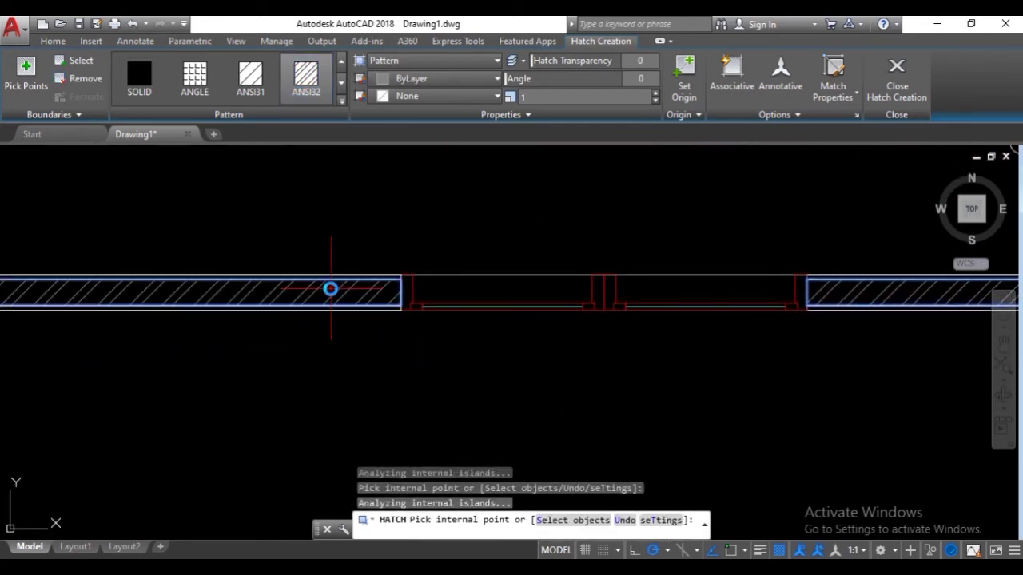
pyautogui.scroll(-2, 331, 289)
pyautogui.moveTo(259, 283); pyautogui.dragTo(642, 303, button='middle')
pyautogui.scroll(4, 349, 320)
pyautogui.click(377, 353)
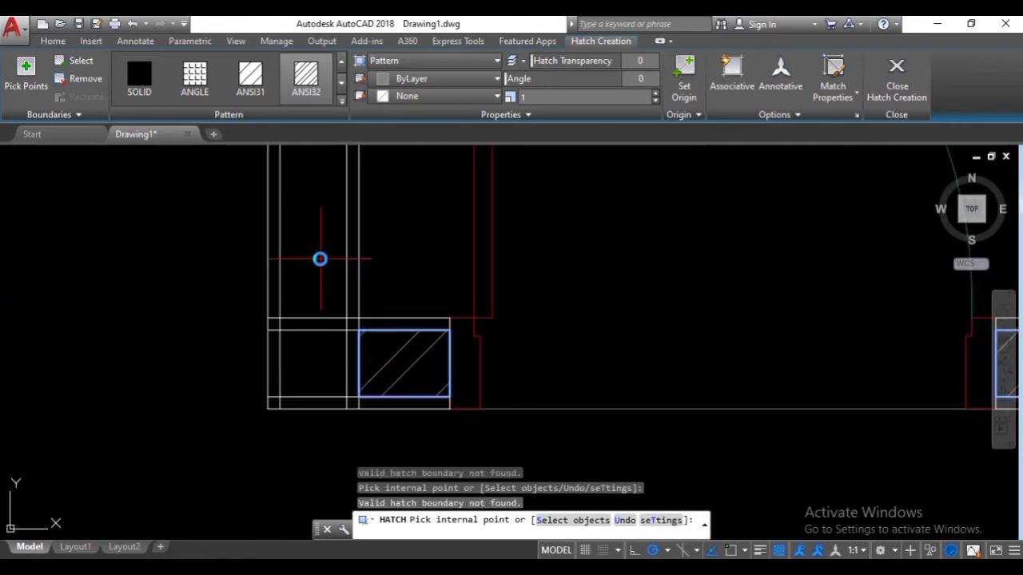
# - Add the left wall, the upper wall behind the sofa and the right wall to the hatch, and end the command
pyautogui.scroll(-6, 320, 259)
pyautogui.moveTo(317, 295); pyautogui.dragTo(336, 496, button='middle')
pyautogui.click(342, 295)
pyautogui.scroll(-7, 346, 293)
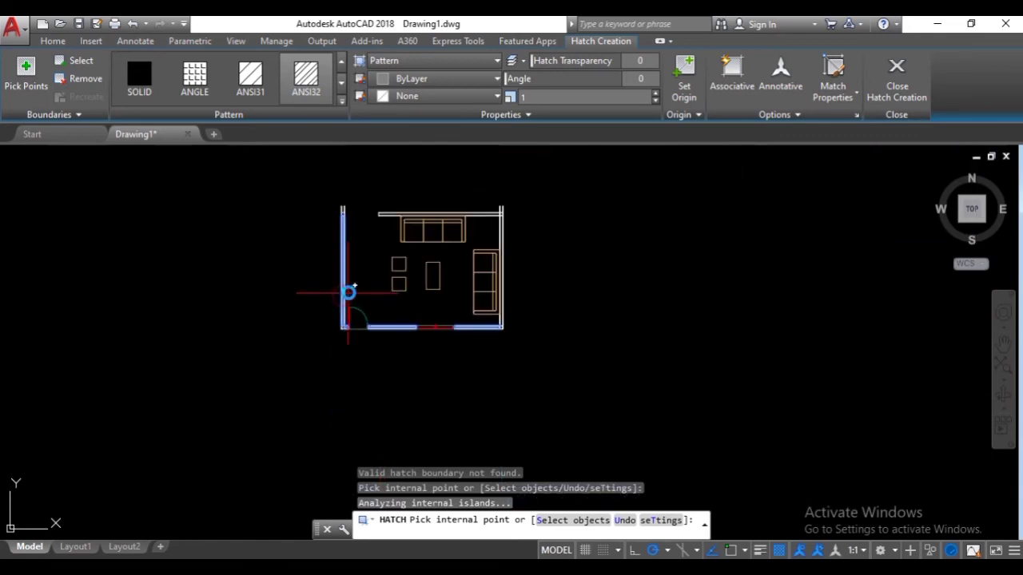
pyautogui.scroll(6, 470, 221)
pyautogui.click(539, 231)
pyautogui.scroll(-6, 621, 295)
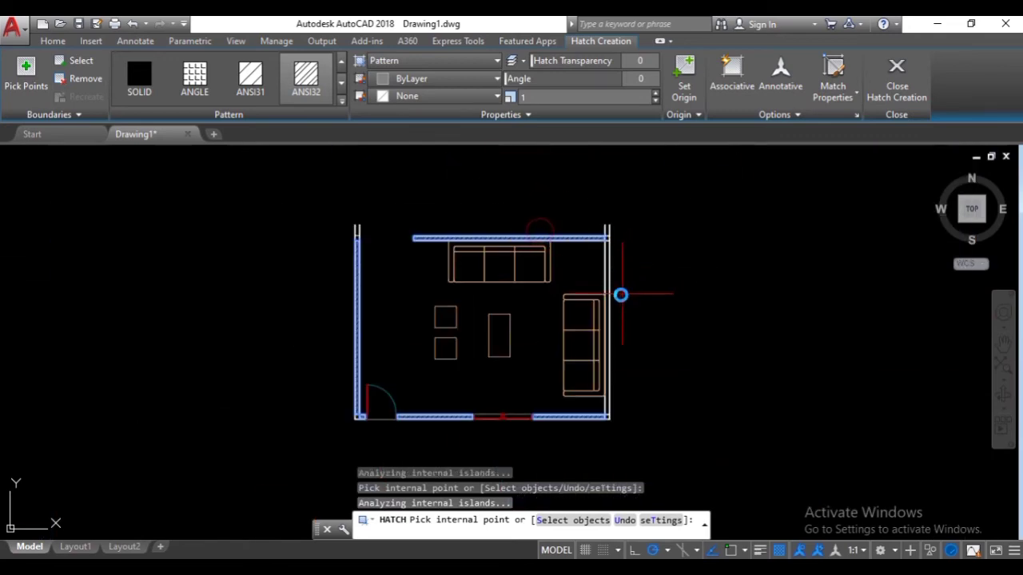
pyautogui.scroll(3, 621, 296)
pyautogui.click(589, 274)
pyautogui.scroll(4, 539, 290)
pyautogui.press('Escape')
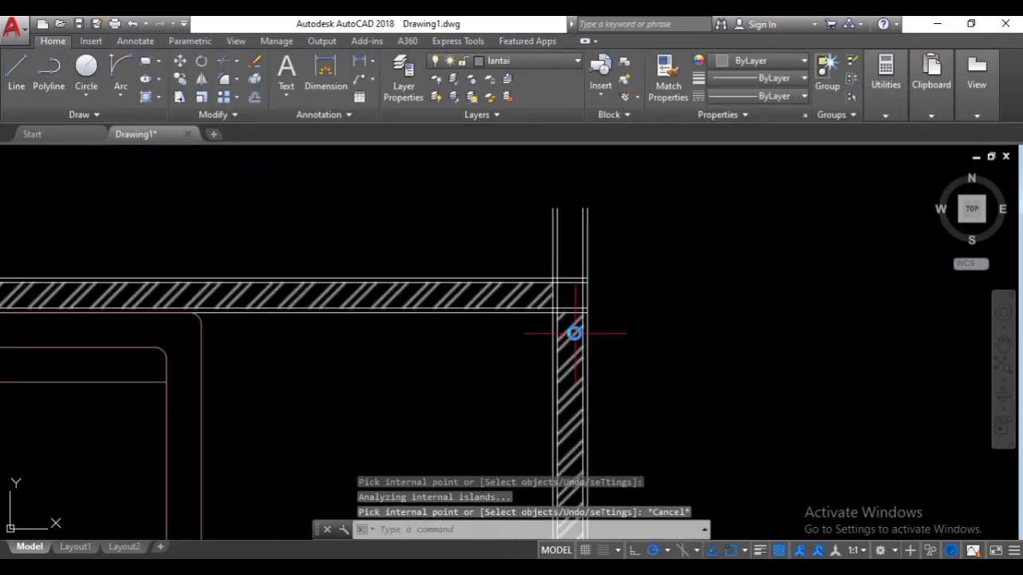
# - Move the wall hatch to the arsir layer and deselect it
pyautogui.click(573, 333)
pyautogui.click(53, 41)
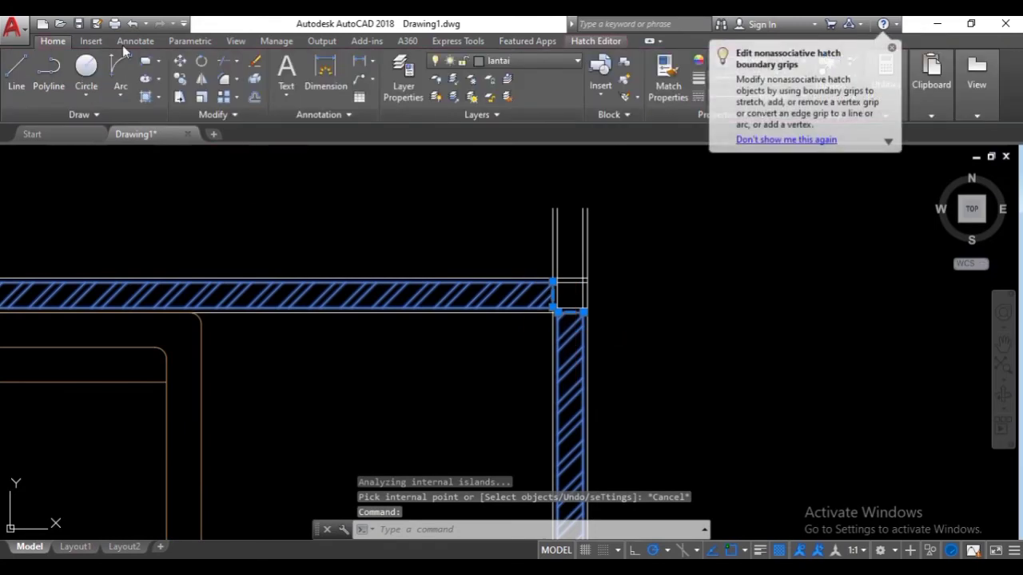
pyautogui.click(521, 62)
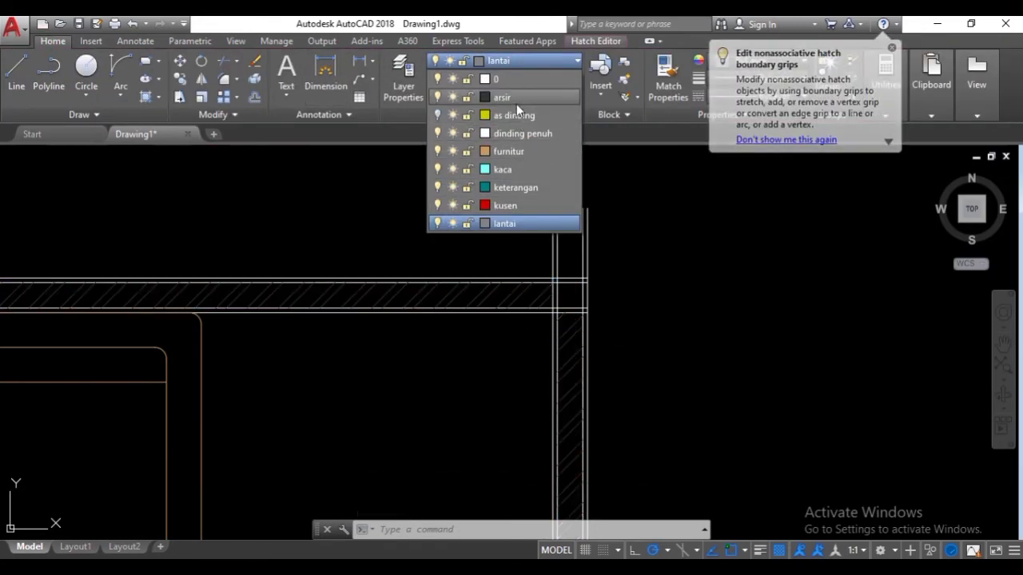
pyautogui.press('Escape')
# - Send the wall hatch to the back of the draw order
pyautogui.scroll(2, 563, 324)
pyautogui.click(579, 337)
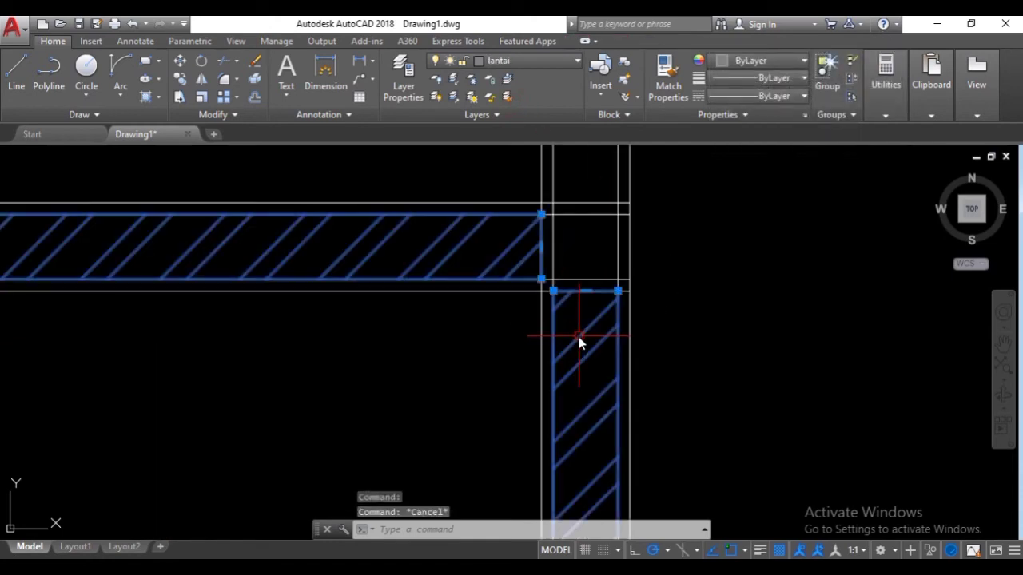
pyautogui.rightClick(579, 342)
pyautogui.moveTo(665, 372)
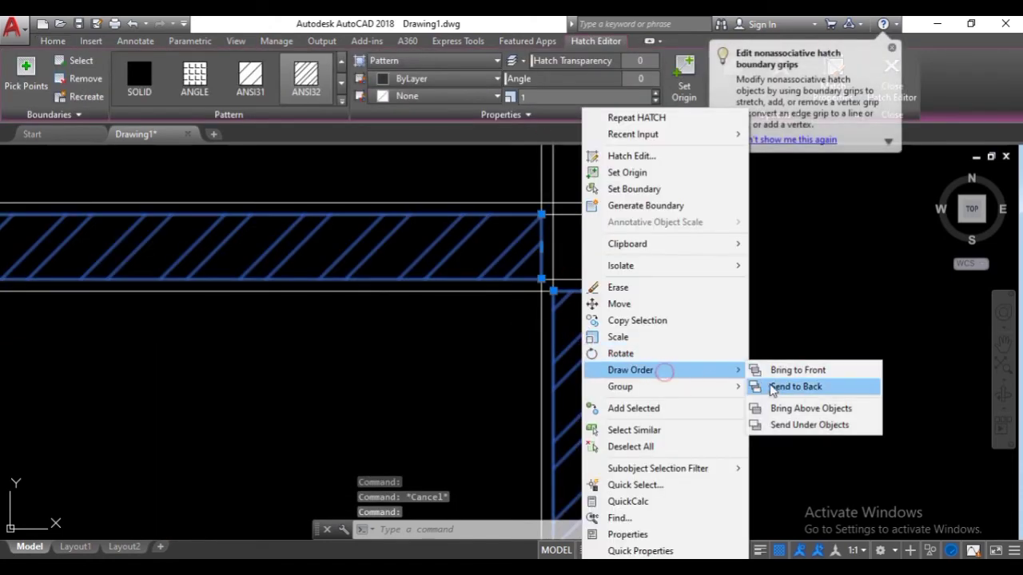
pyautogui.click(772, 387)
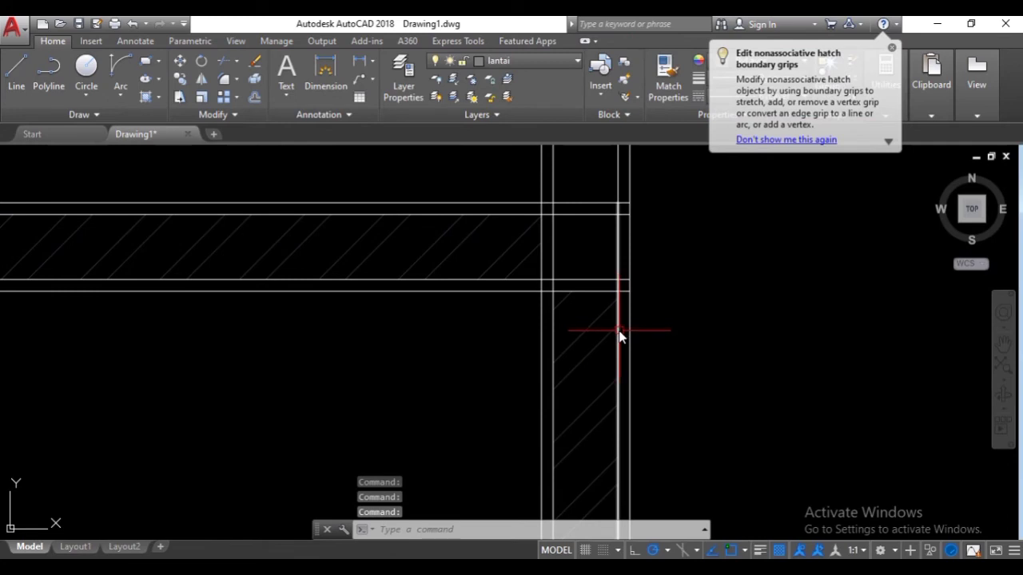
# - Turn on the as dinding layer to show the wall centerlines
pyautogui.scroll(-3, 634, 350)
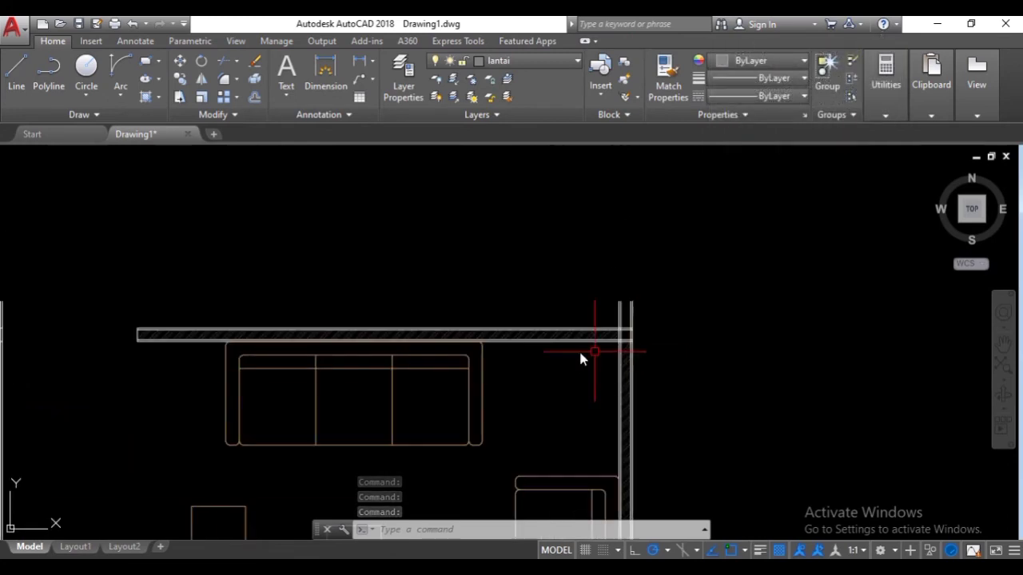
pyautogui.scroll(4, 630, 339)
pyautogui.click(551, 65)
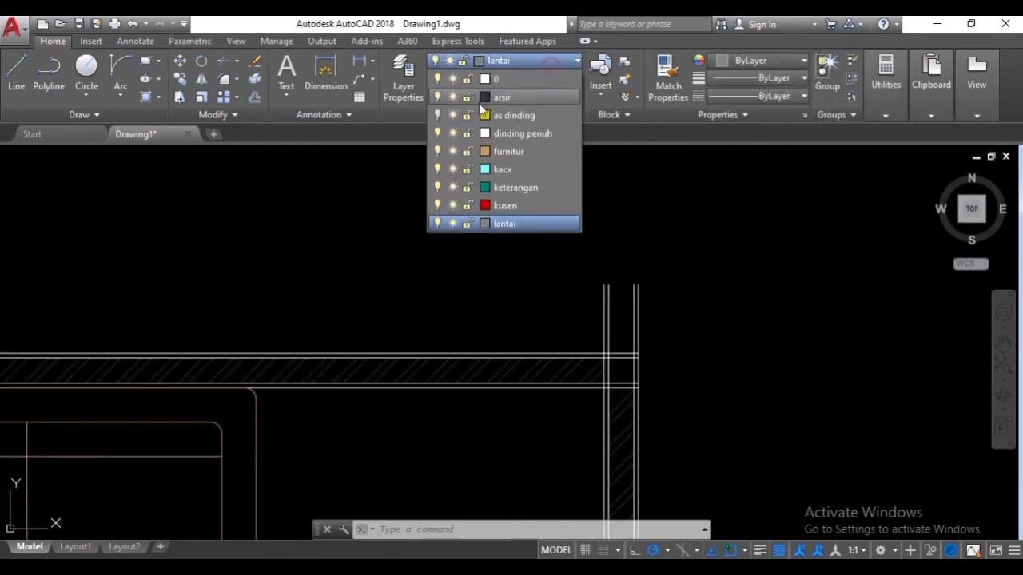
pyautogui.click(438, 115)
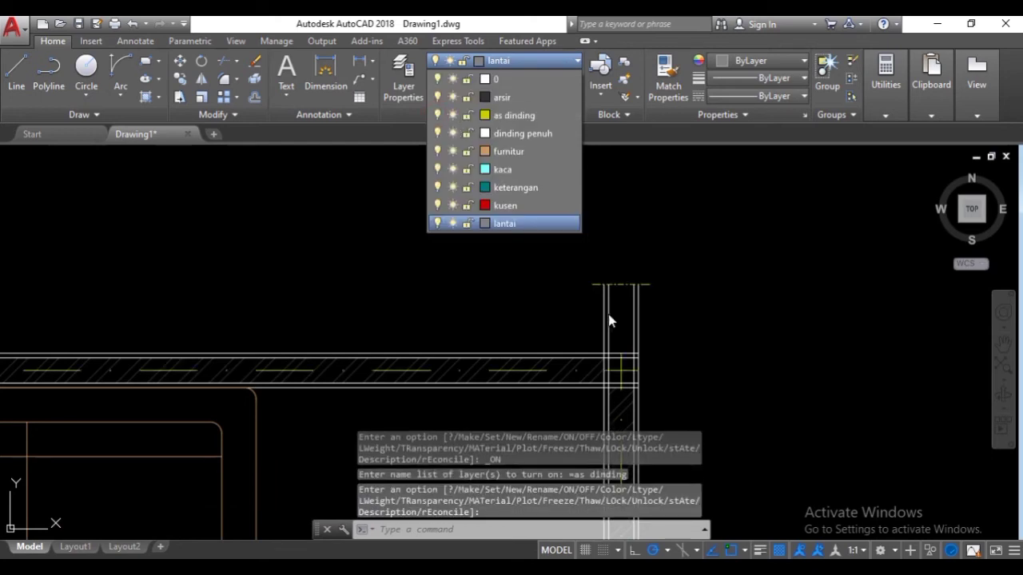
pyautogui.scroll(-4, 608, 314)
pyautogui.scroll(5, 612, 320)
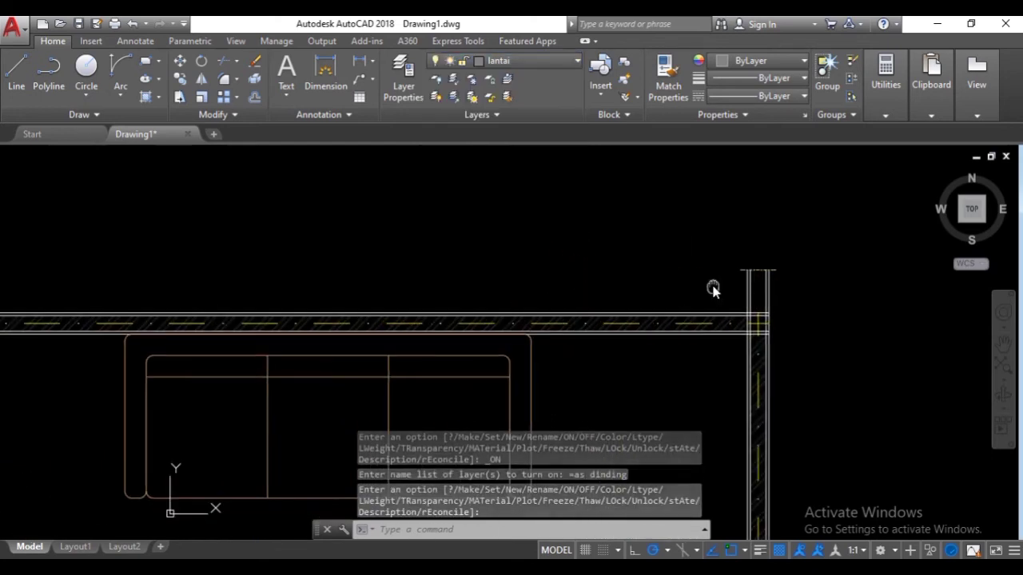
pyautogui.scroll(-5, 763, 294)
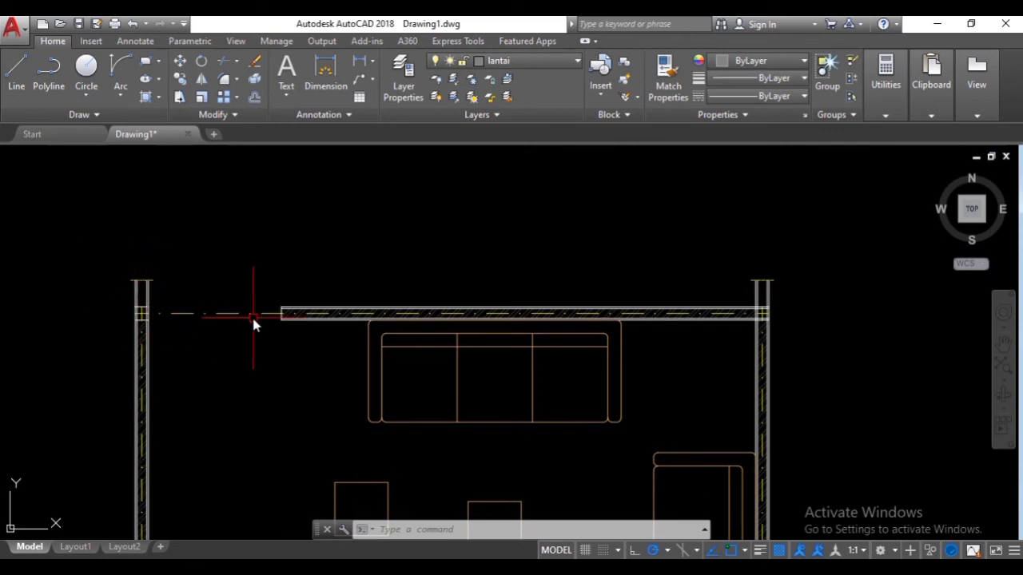
# - Hatch the two wall stubs above the upper-left and upper-right room corners with the ANSI32 pattern
pyautogui.write('h')
pyautogui.press('Return')
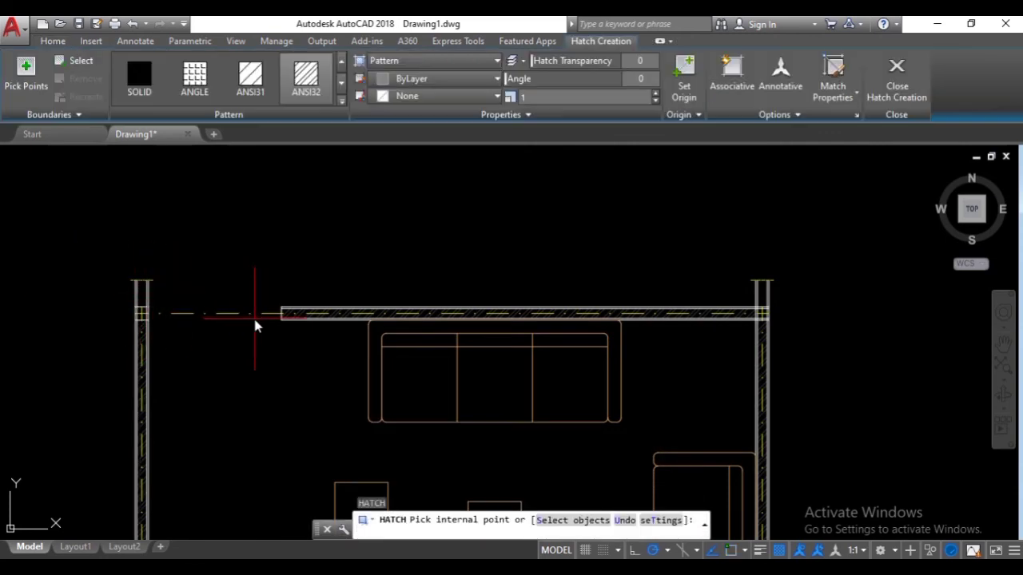
pyautogui.scroll(4, 137, 294)
pyautogui.click(155, 300)
pyautogui.scroll(-4, 192, 299)
pyautogui.moveTo(372, 299)
pyautogui.mouseDown(button='middle')
pyautogui.moveTo(413, 298)
pyautogui.moveTo(245, 300)
pyautogui.mouseUp(button='middle')
pyautogui.scroll(5, 678, 294)
pyautogui.click(676, 296)
pyautogui.press('Return')
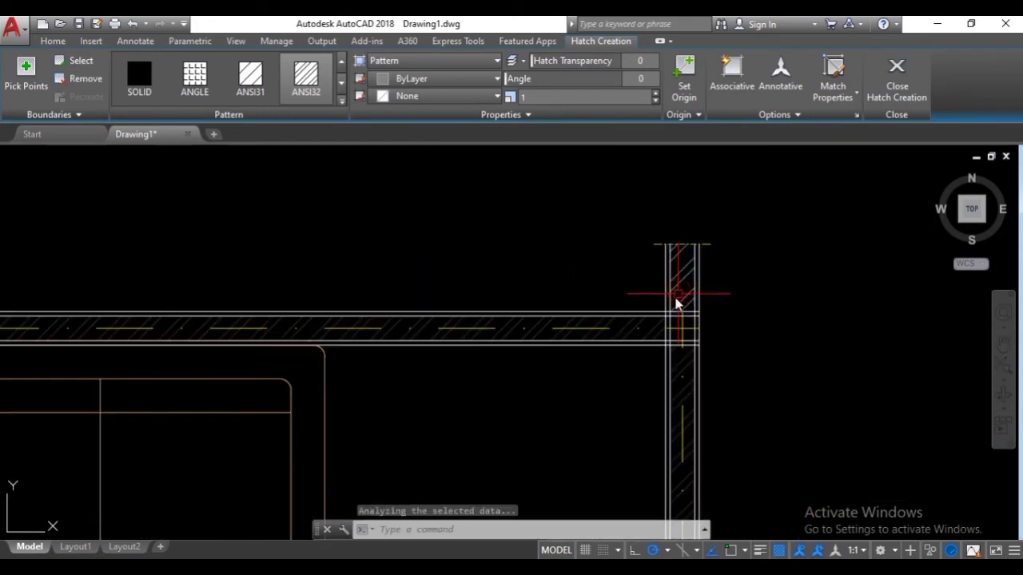
pyautogui.press('Escape')
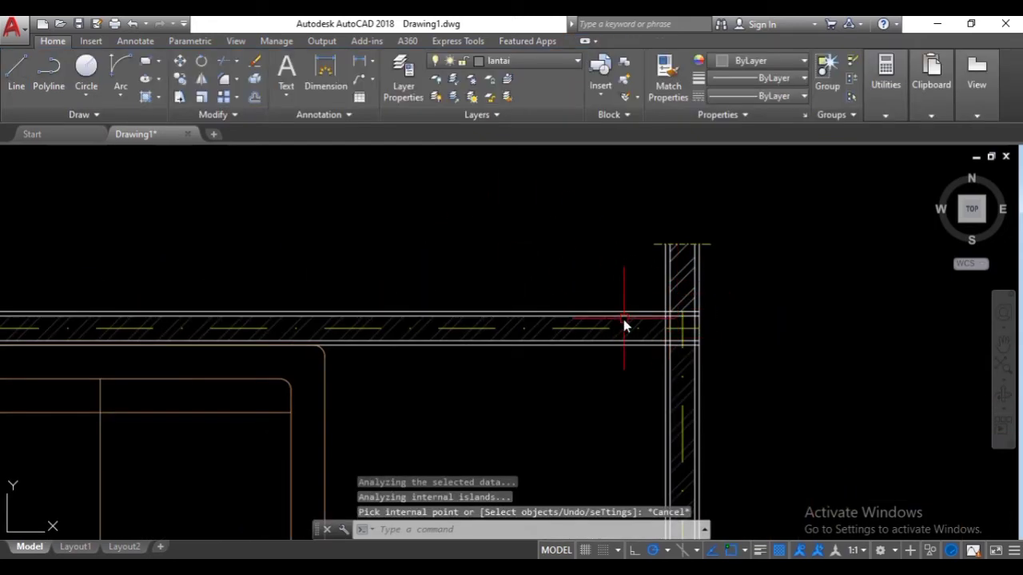
# - Match the upper-right wall stub's hatch properties to the existing wall hatch
pyautogui.write('MA')
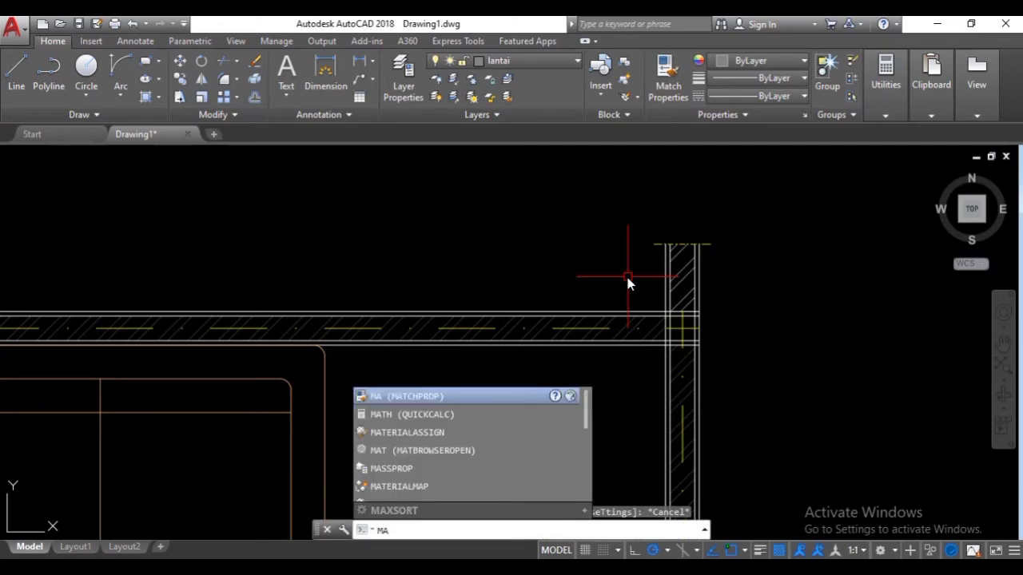
pyautogui.press('Return')
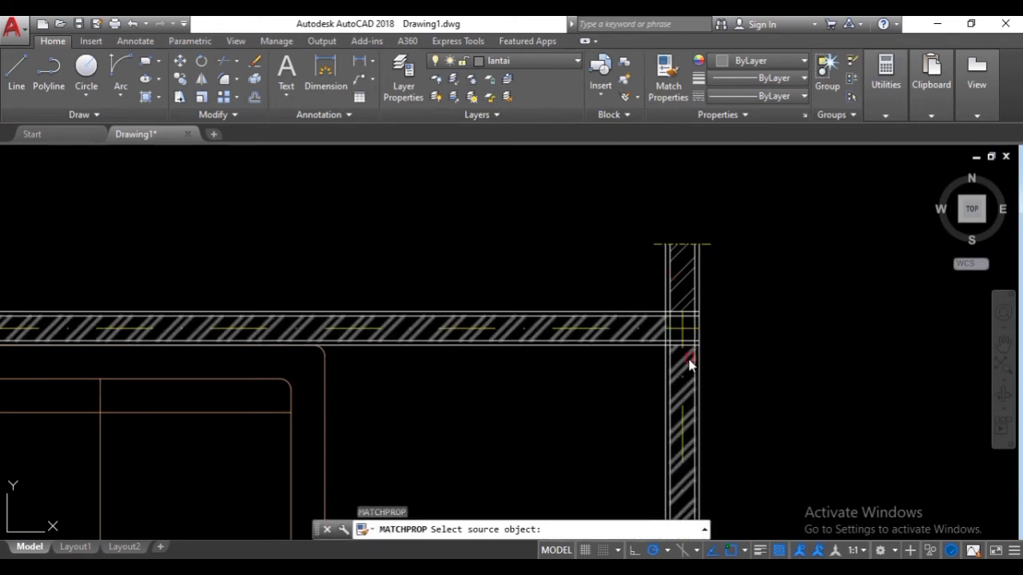
pyautogui.scroll(3, 690, 364)
pyautogui.click(686, 357)
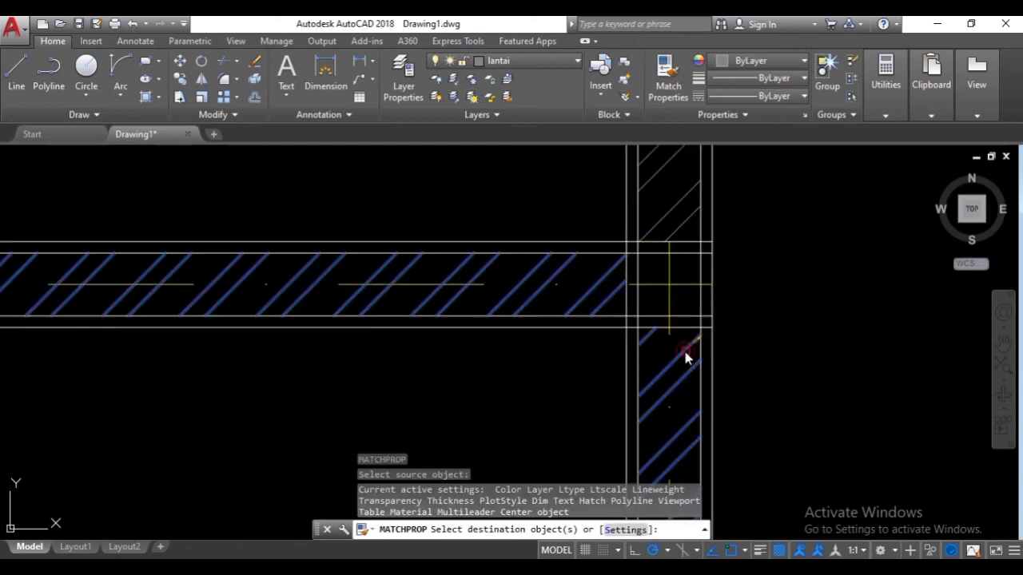
pyautogui.scroll(-2, 673, 306)
pyautogui.moveTo(645, 269); pyautogui.dragTo(613, 322, button='middle')
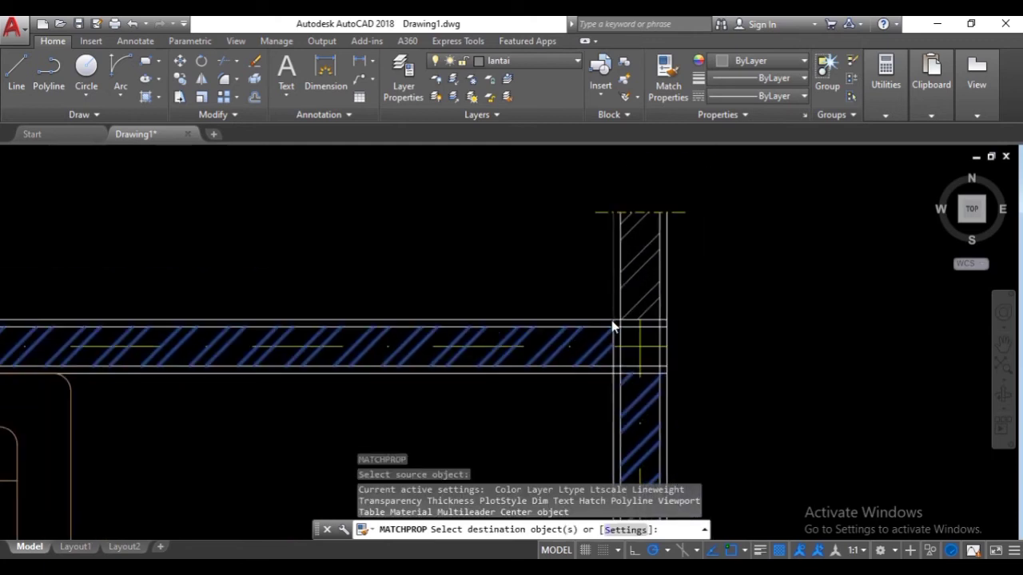
pyautogui.click(643, 266)
pyautogui.scroll(-3, 643, 266)
pyautogui.moveTo(643, 267); pyautogui.dragTo(662, 306, button='middle')
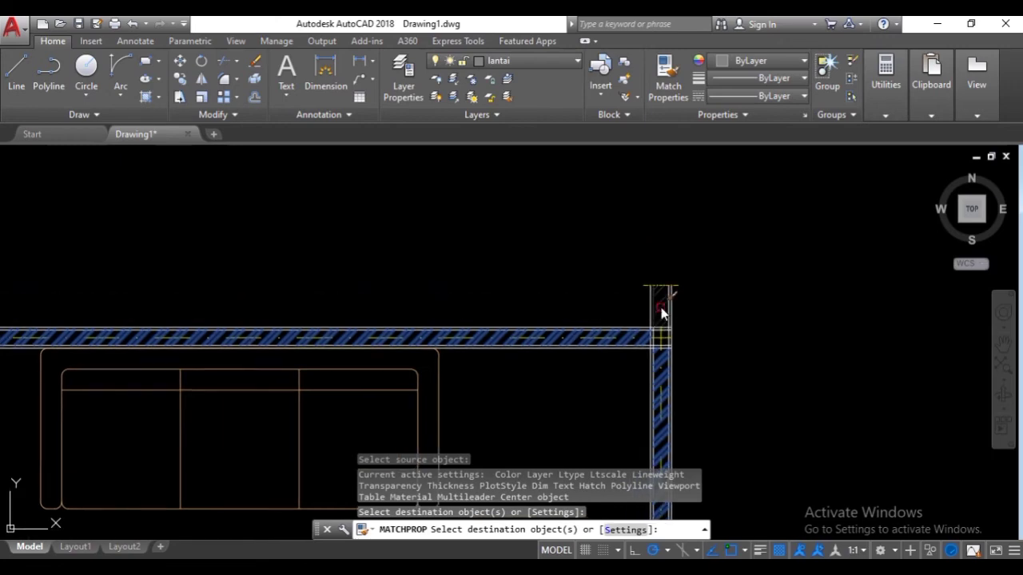
pyautogui.scroll(3, 662, 306)
pyautogui.press('Escape')
pyautogui.scroll(-6, 568, 294)
pyautogui.scroll(3, 466, 311)
pyautogui.scroll(-3, 412, 310)
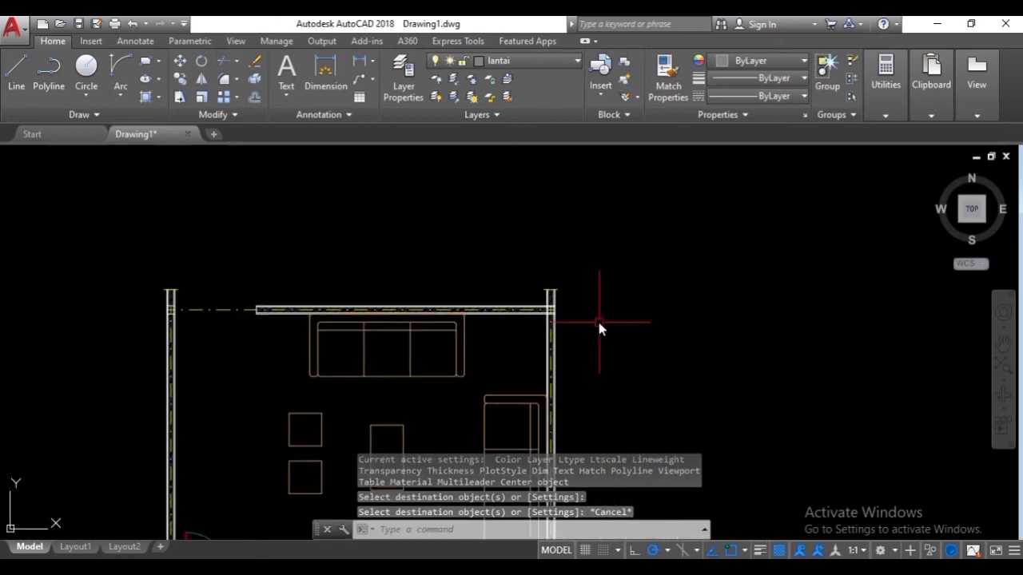
pyautogui.scroll(5, 597, 322)
pyautogui.click(395, 227)
pyautogui.scroll(4, 395, 226)
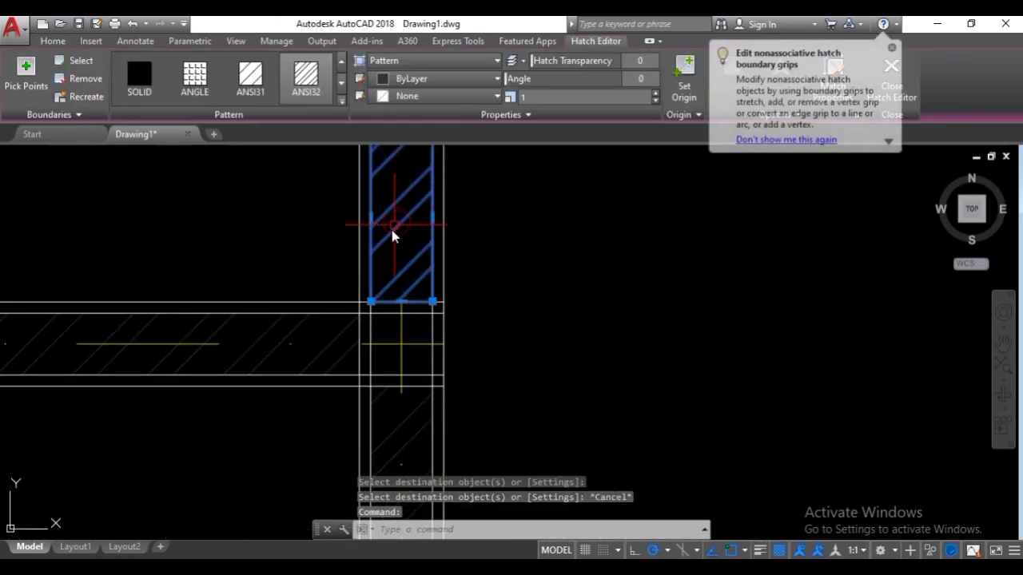
pyautogui.click(324, 351)
pyautogui.scroll(-5, 328, 346)
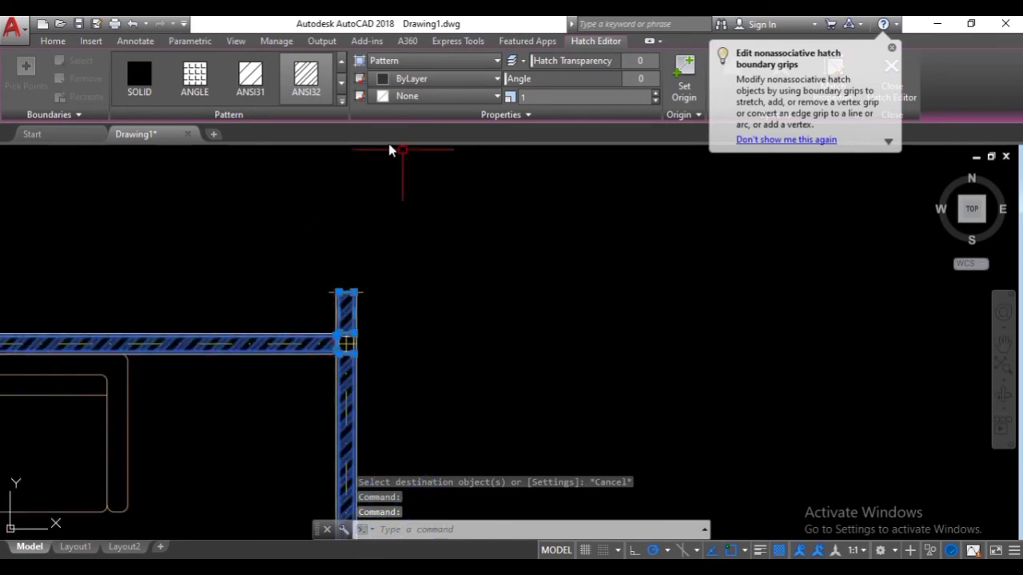
pyautogui.click(52, 42)
pyautogui.press('Escape')
pyautogui.scroll(-4, 409, 318)
pyautogui.moveTo(290, 333); pyautogui.dragTo(566, 318, button='middle')
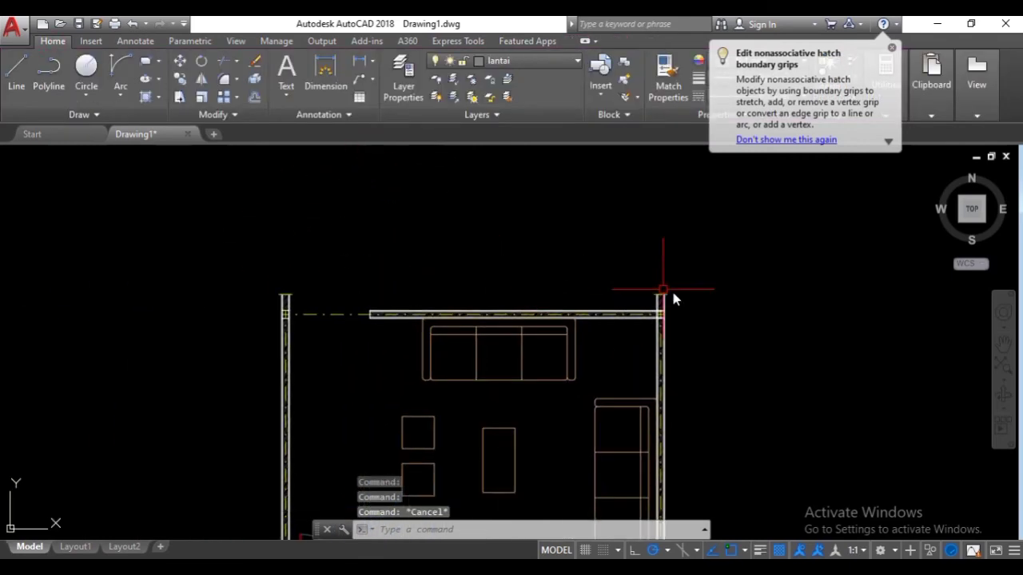
# - Stretch the upper end of the right wall's centerline to the short line capping the wall stub
pyautogui.scroll(8, 664, 313)
pyautogui.click(621, 323)
pyautogui.click(622, 264)
pyautogui.moveTo(622, 263); pyautogui.dragTo(649, 373, button='middle')
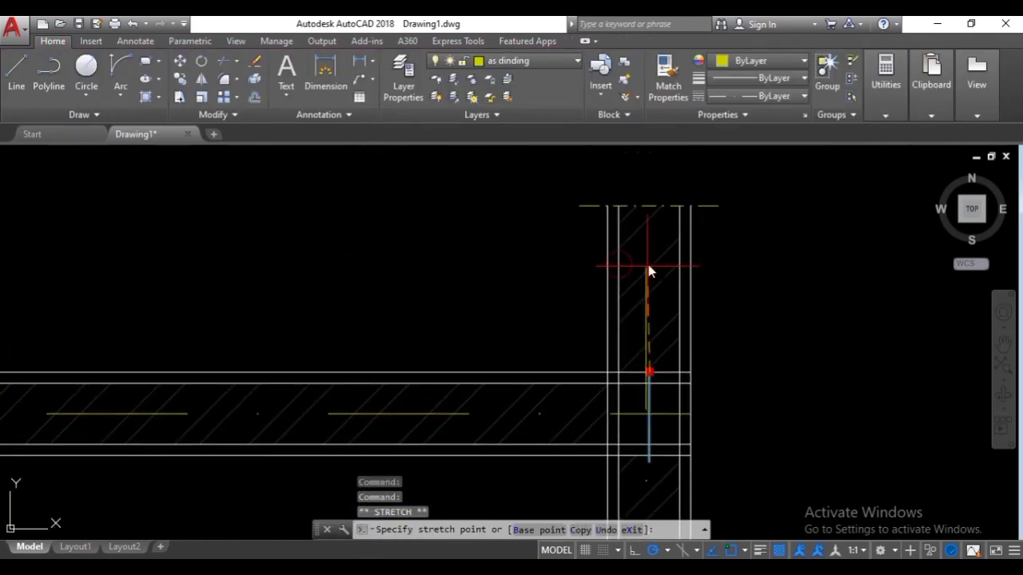
pyautogui.click(648, 206)
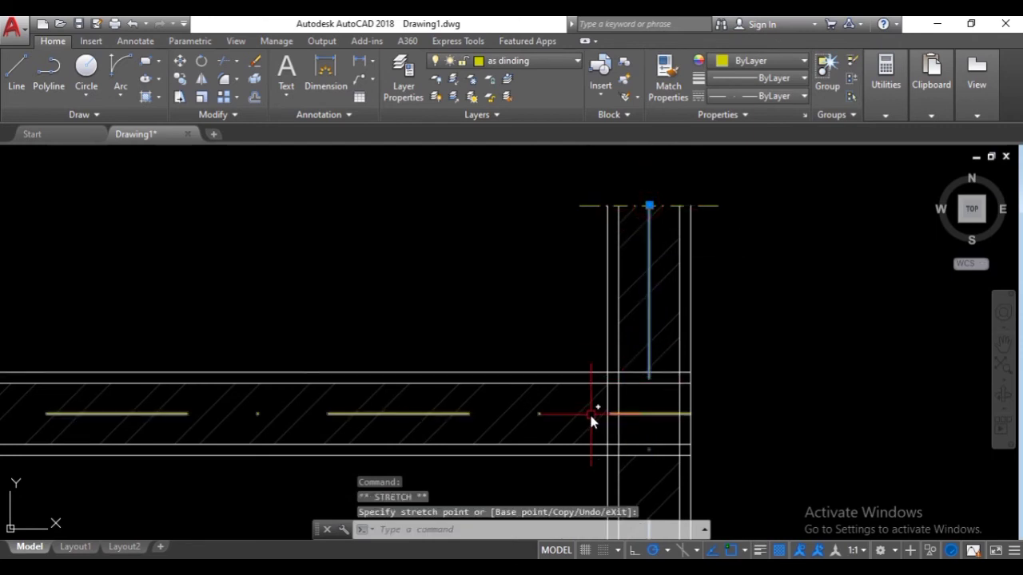
# - Stretch the upper end of the left wall's centerline to the cap line of its stub and deselect the centerlines
pyautogui.scroll(-8, 590, 412)
pyautogui.moveTo(389, 401); pyautogui.dragTo(665, 357, button='middle')
pyautogui.scroll(4, 276, 380)
pyautogui.click(315, 364)
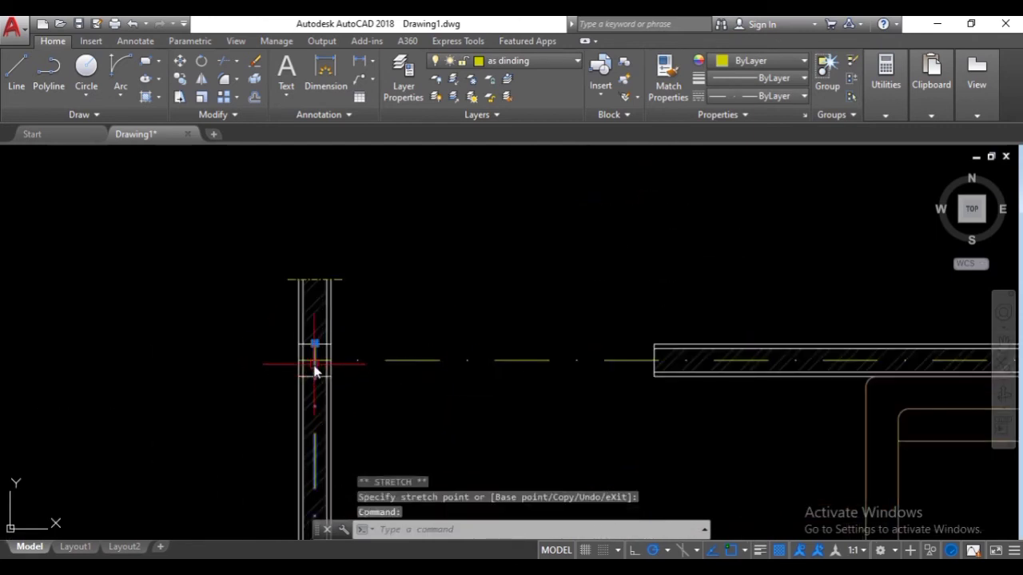
pyautogui.click(315, 344)
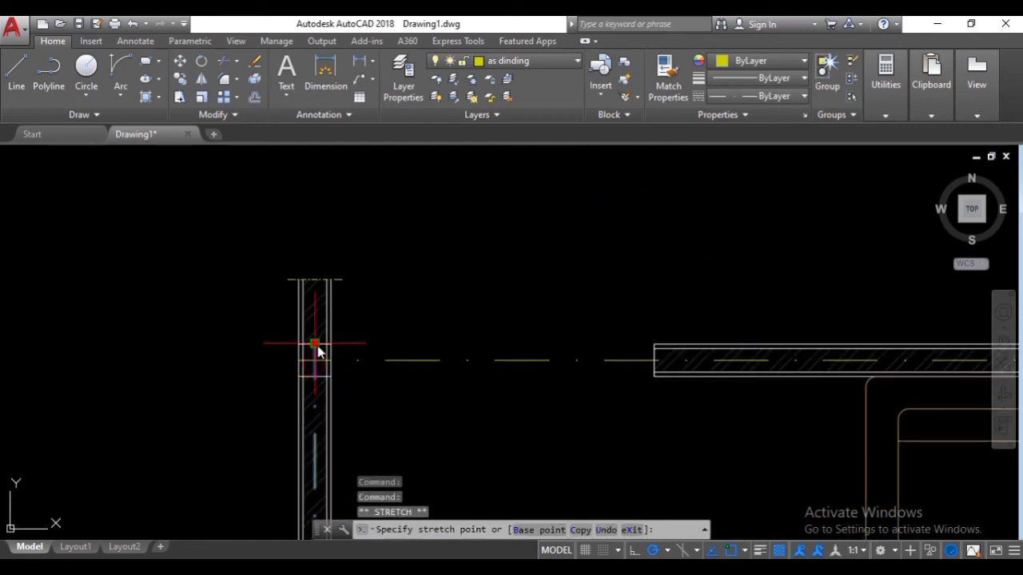
pyautogui.click(314, 279)
pyautogui.press('Escape')
pyautogui.scroll(-5, 480, 312)
pyautogui.moveTo(528, 328); pyautogui.dragTo(464, 279, button='middle')
pyautogui.scroll(5, 519, 252)
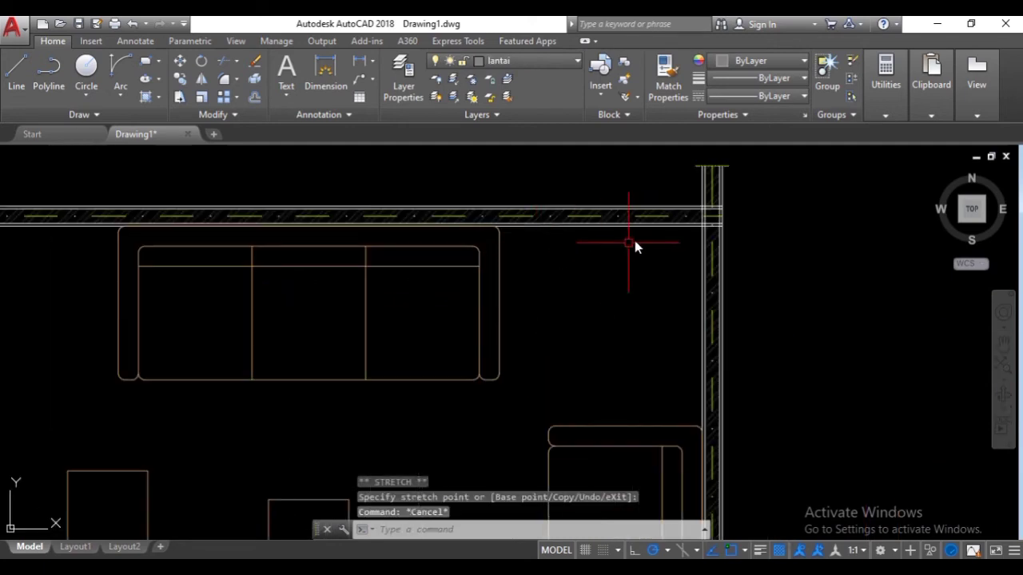
# - Turn off the as dinding layer to hide the wall centerlines
pyautogui.scroll(5, 635, 243)
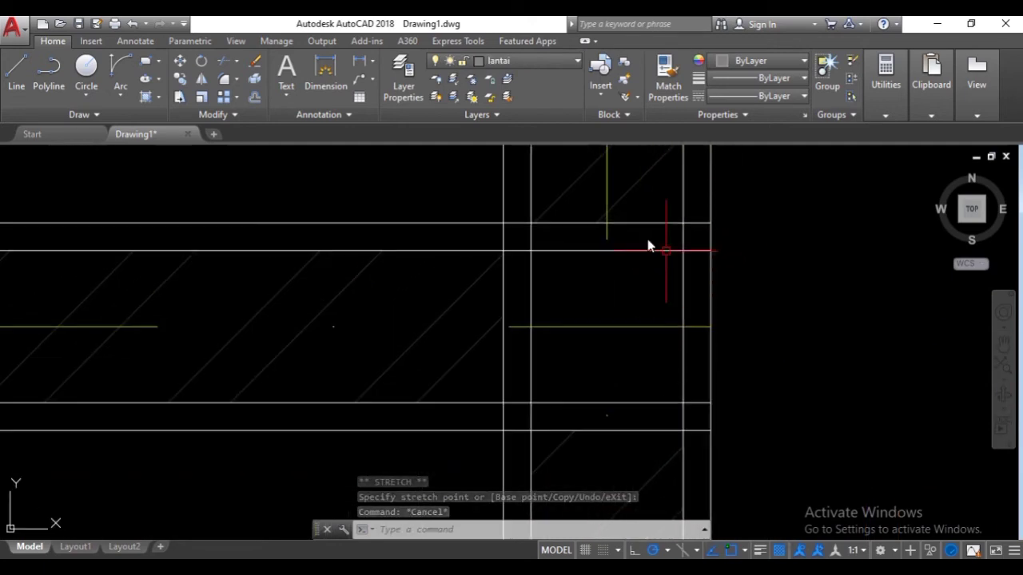
pyautogui.click(542, 58)
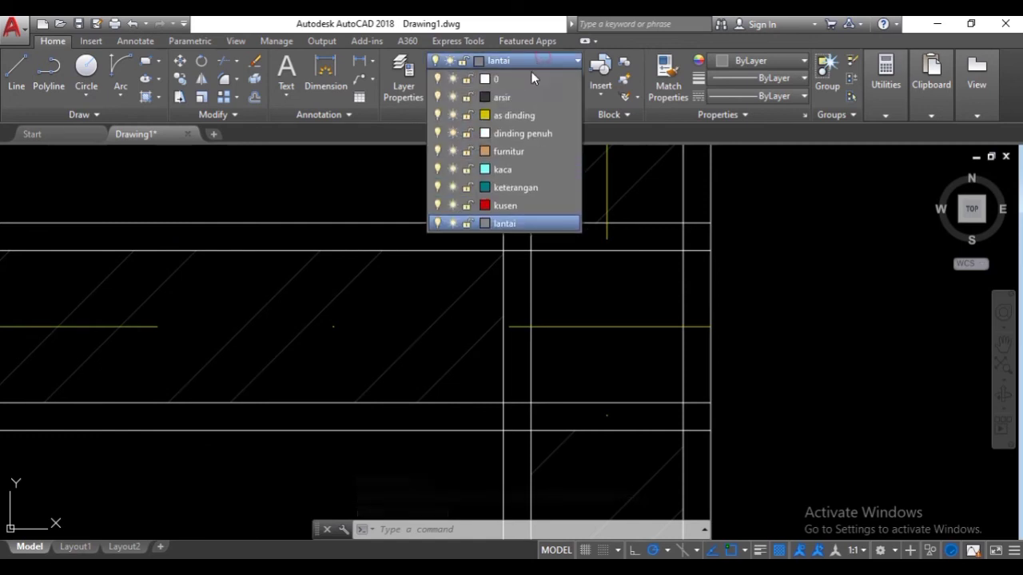
pyautogui.click(438, 116)
pyautogui.click(769, 258)
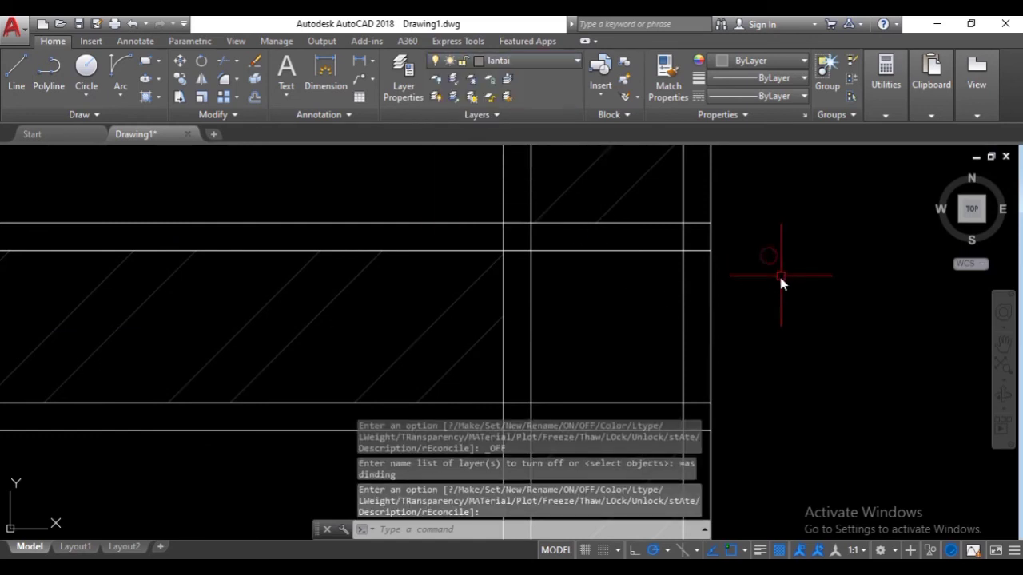
# - Trim the crossing wall lines at the upper-right corner, using the lines around the junction as cutting edges
pyautogui.scroll(-2, 726, 216)
pyautogui.scroll(4, 710, 220)
pyautogui.click(721, 188)
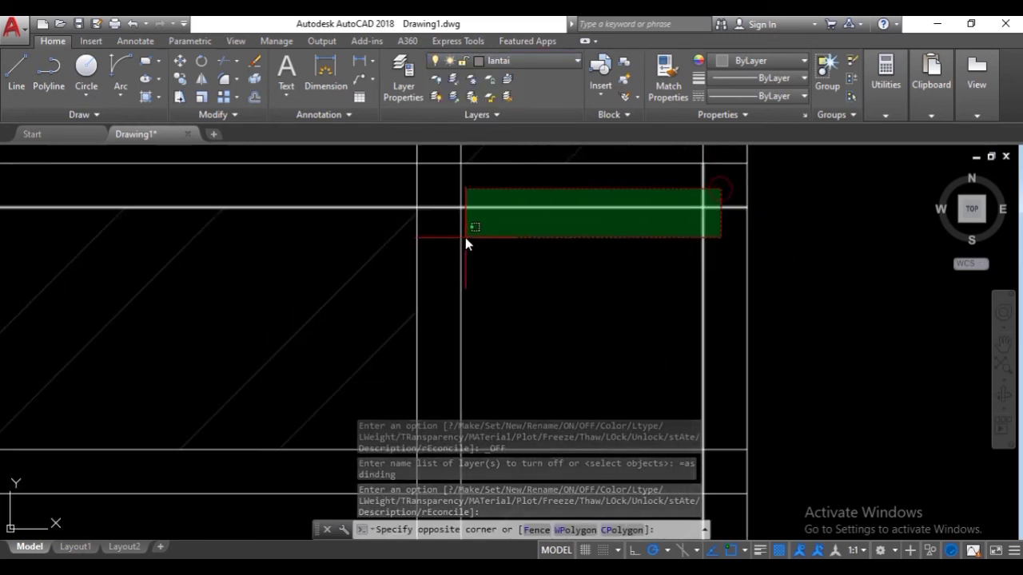
pyautogui.click(631, 268)
pyautogui.scroll(-3, 656, 284)
pyautogui.moveTo(668, 286)
pyautogui.mouseDown(button='middle')
pyautogui.moveTo(631, 249)
pyautogui.moveTo(691, 249)
pyautogui.mouseUp(button='middle')
pyautogui.click(742, 351)
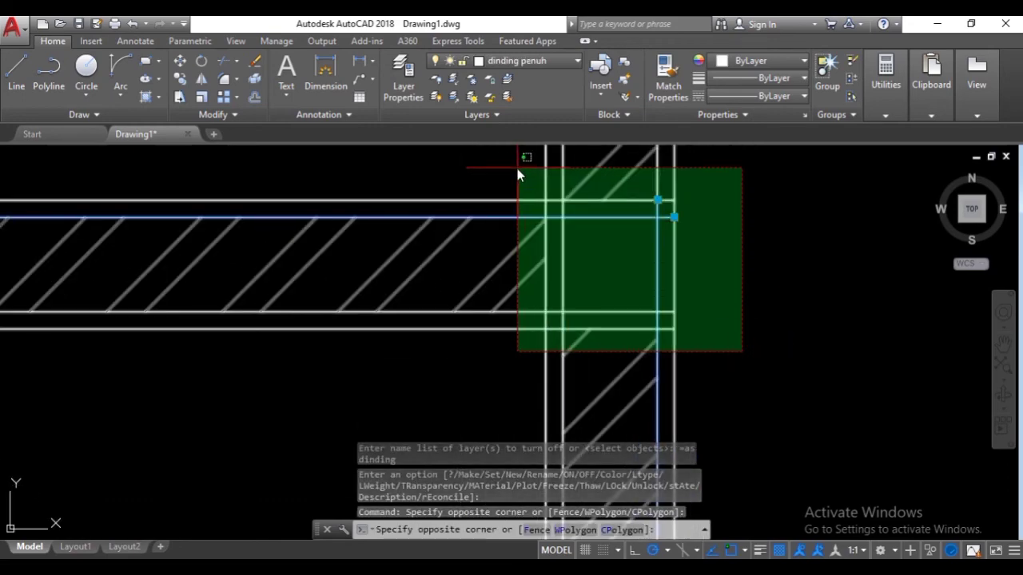
pyautogui.click(517, 166)
pyautogui.write('tr')
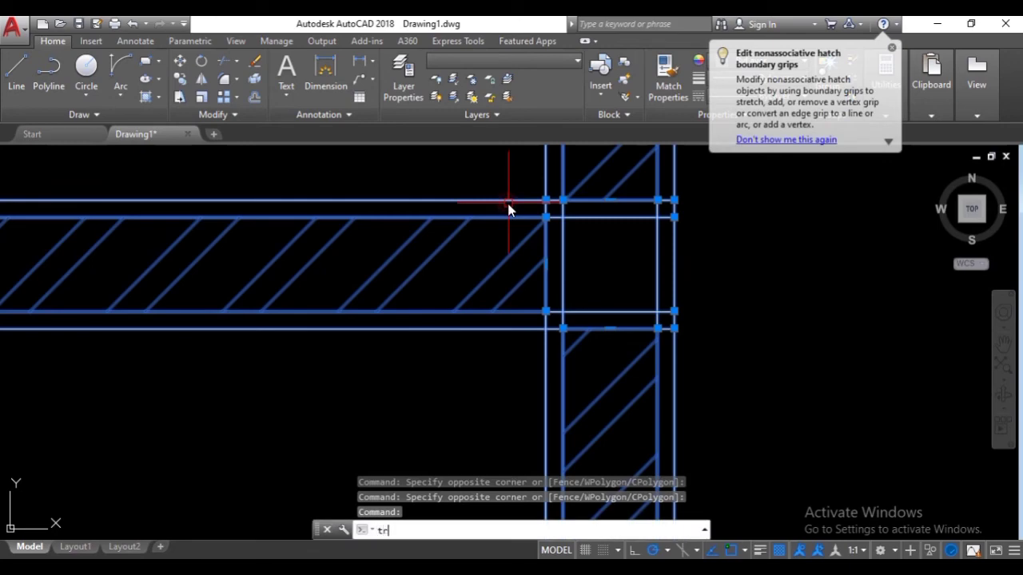
pyautogui.press('Return')
pyautogui.scroll(3, 593, 219)
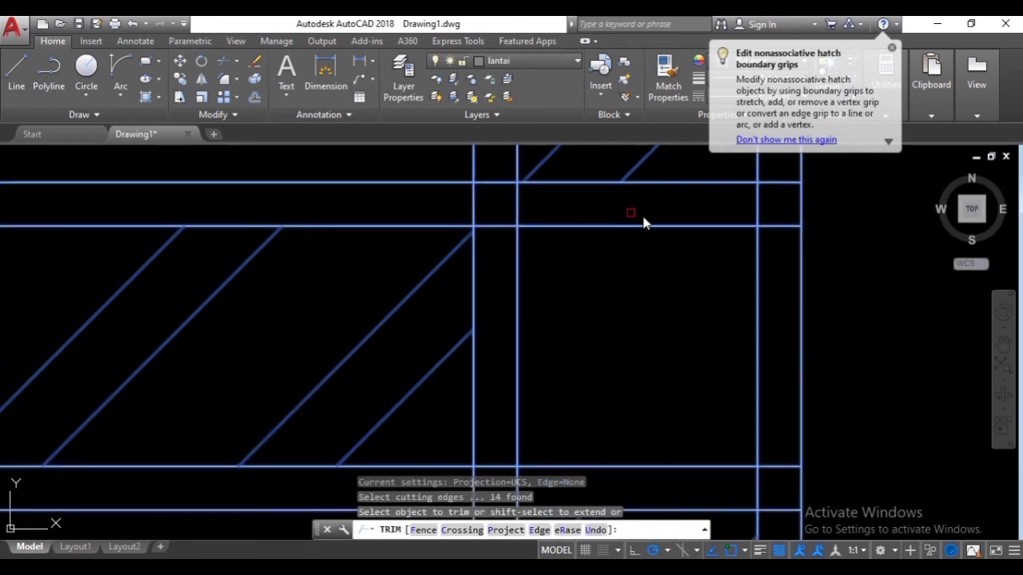
pyautogui.click(778, 201)
pyautogui.moveTo(713, 311); pyautogui.dragTo(540, 245, button='middle')
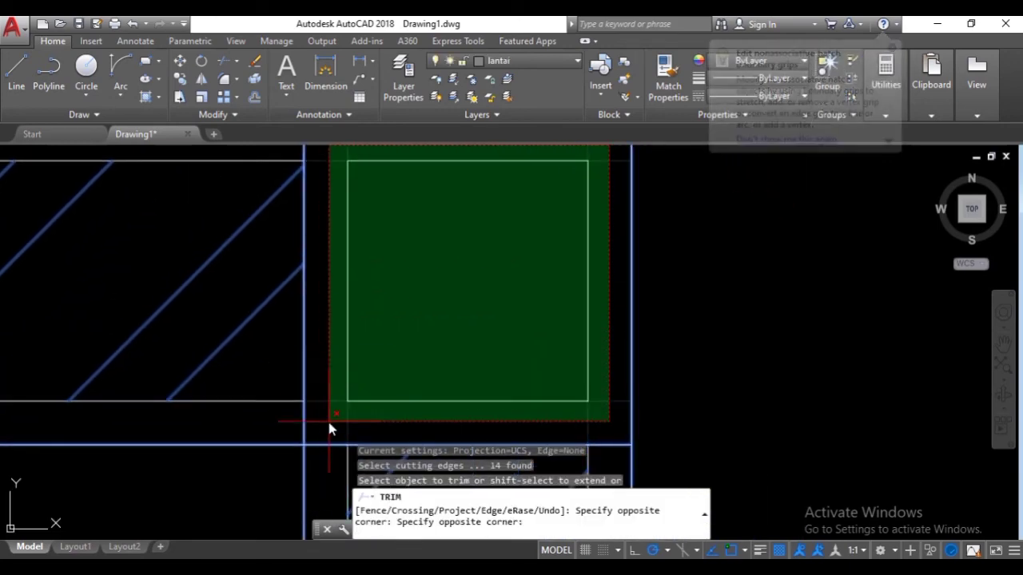
pyautogui.click(329, 421)
pyautogui.click(399, 405)
pyautogui.scroll(-3, 407, 399)
pyautogui.press('Escape')
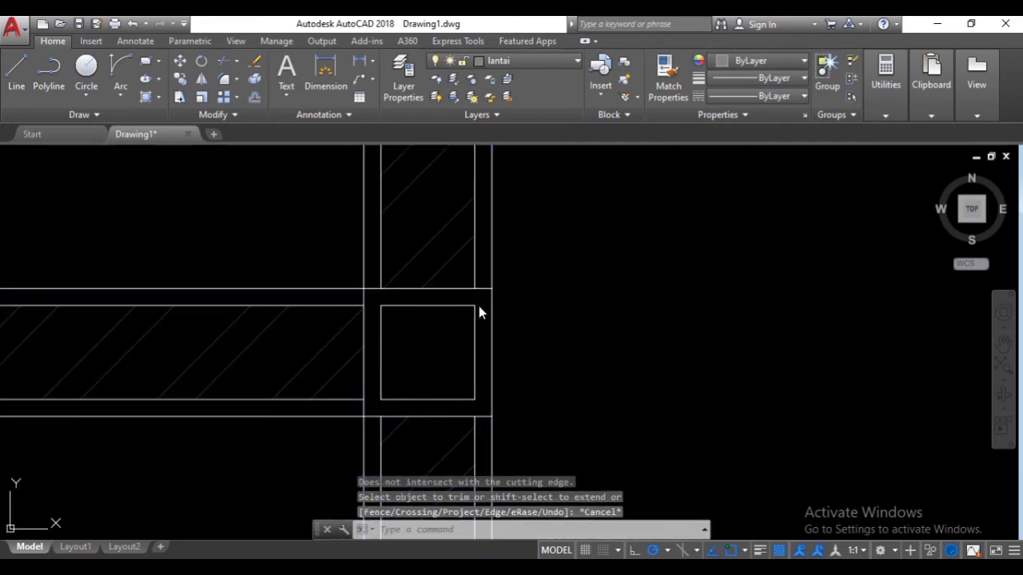
# - Erase the four leftover line segments forming a square inside the upper-right wall corner
pyautogui.click(478, 306)
pyautogui.click(374, 411)
pyautogui.write('e')
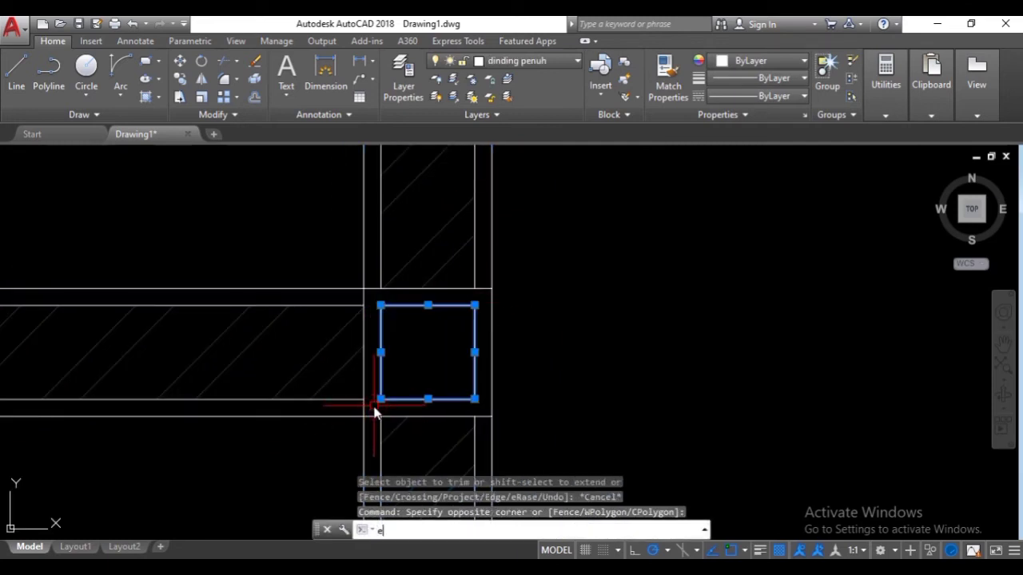
pyautogui.press('Return')
# - Trim the two inner vertical wall lines out of the column square at the upper-left corner
pyautogui.scroll(-5, 375, 411)
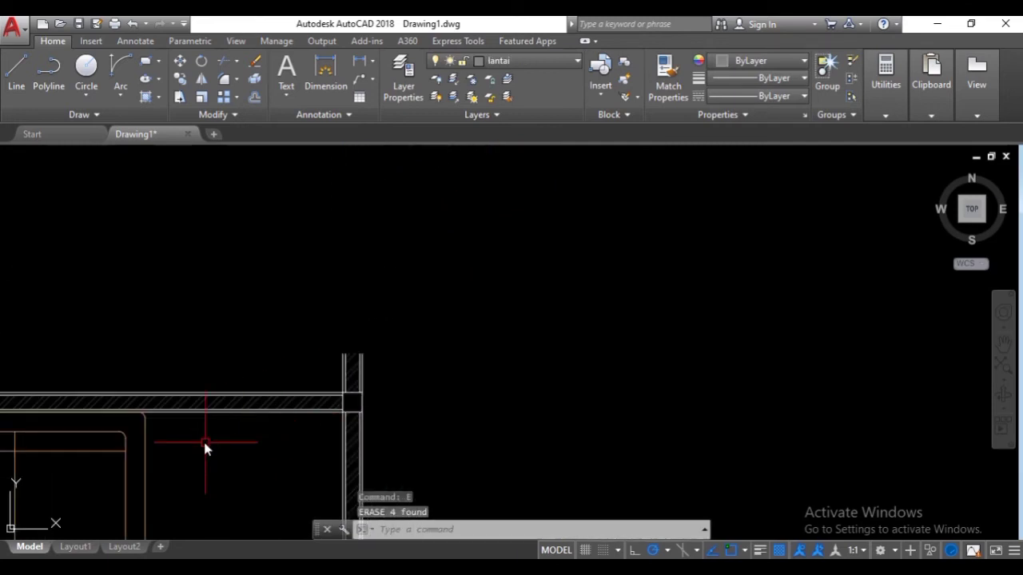
pyautogui.moveTo(205, 442); pyautogui.dragTo(645, 307, button='middle')
pyautogui.moveTo(198, 280); pyautogui.dragTo(445, 252, button='middle')
pyautogui.moveTo(368, 270); pyautogui.dragTo(550, 289, button='middle')
pyautogui.scroll(5, 318, 268)
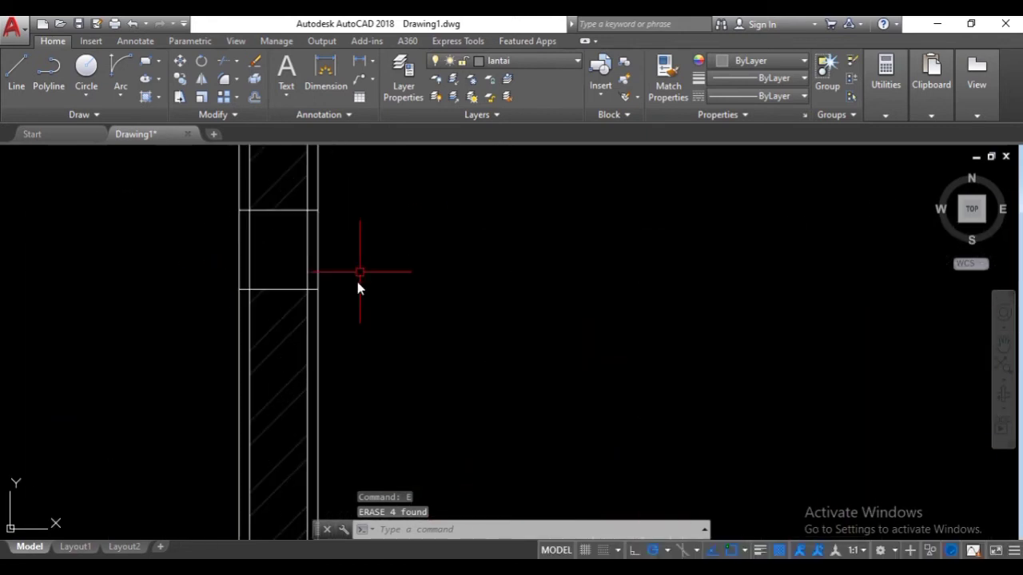
pyautogui.click(359, 307)
pyautogui.click(207, 197)
pyautogui.write('tr')
pyautogui.press('Return')
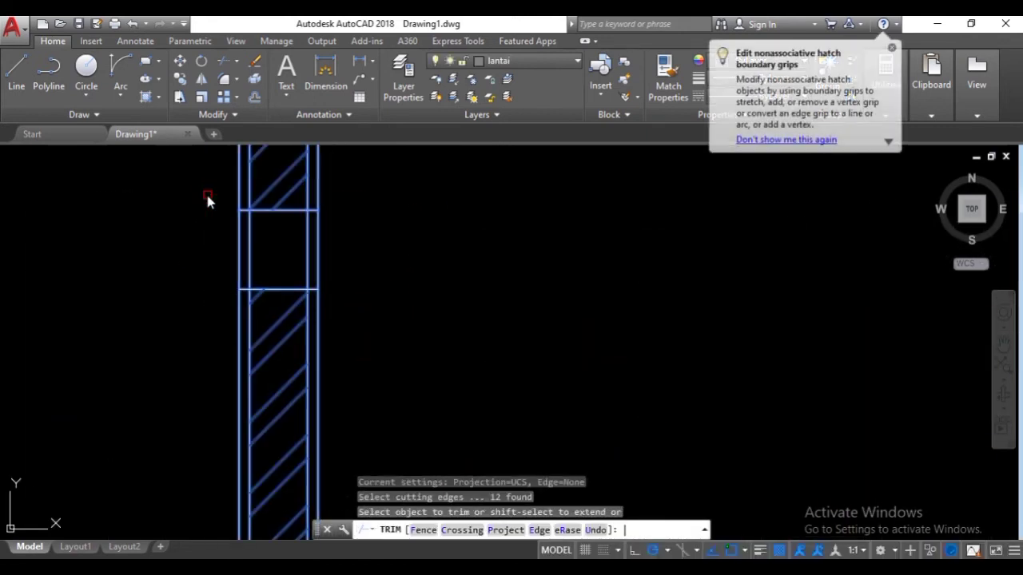
pyautogui.click(305, 244)
pyautogui.press('Escape')
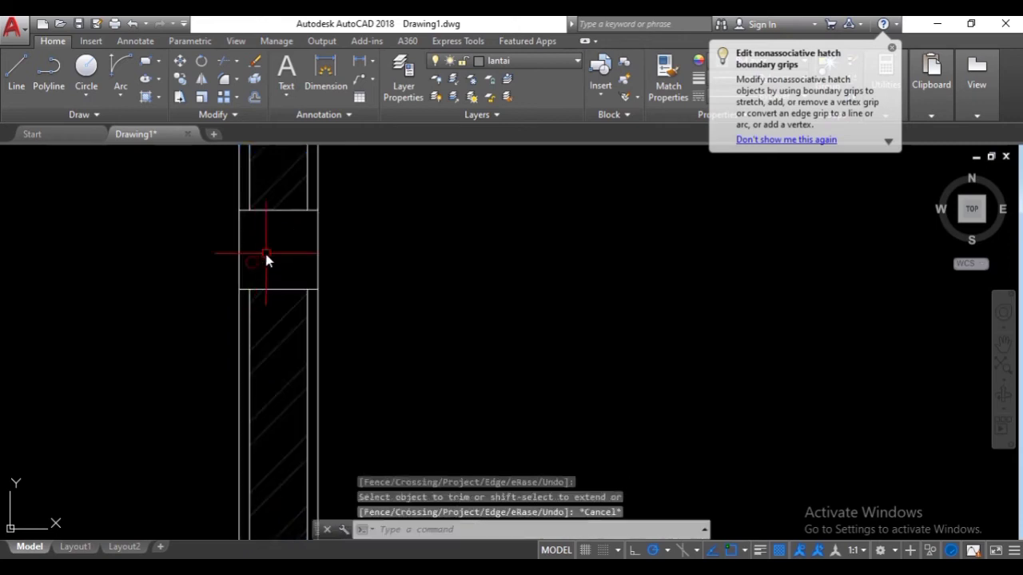
# - Trim the crossing inner wall lines at the lower-left corner, using the lines around the junction as cutting edges
pyautogui.scroll(-5, 264, 259)
pyautogui.scroll(6, 319, 425)
pyautogui.click(390, 434)
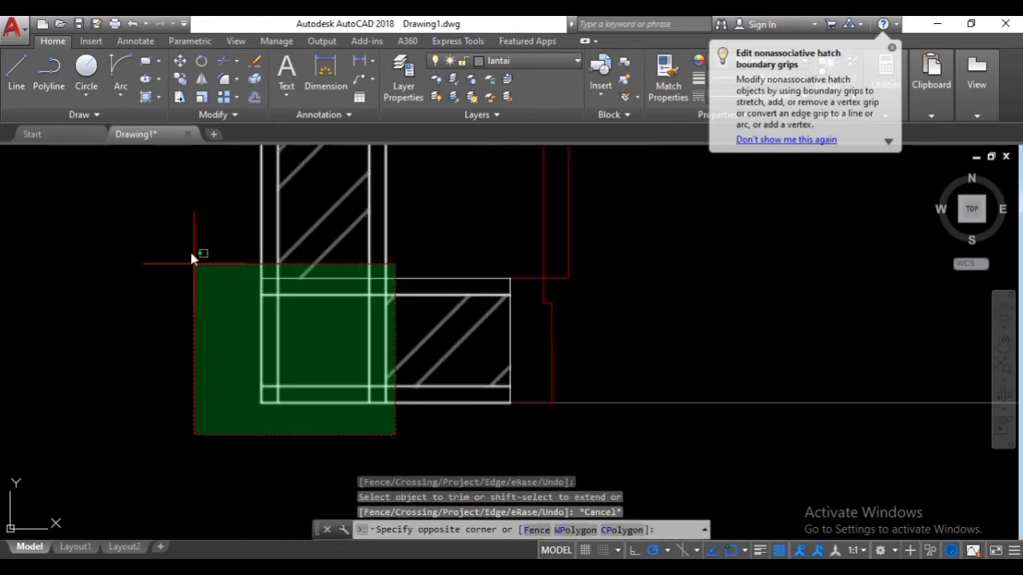
pyautogui.click(187, 236)
pyautogui.write('tr')
pyautogui.press('Return')
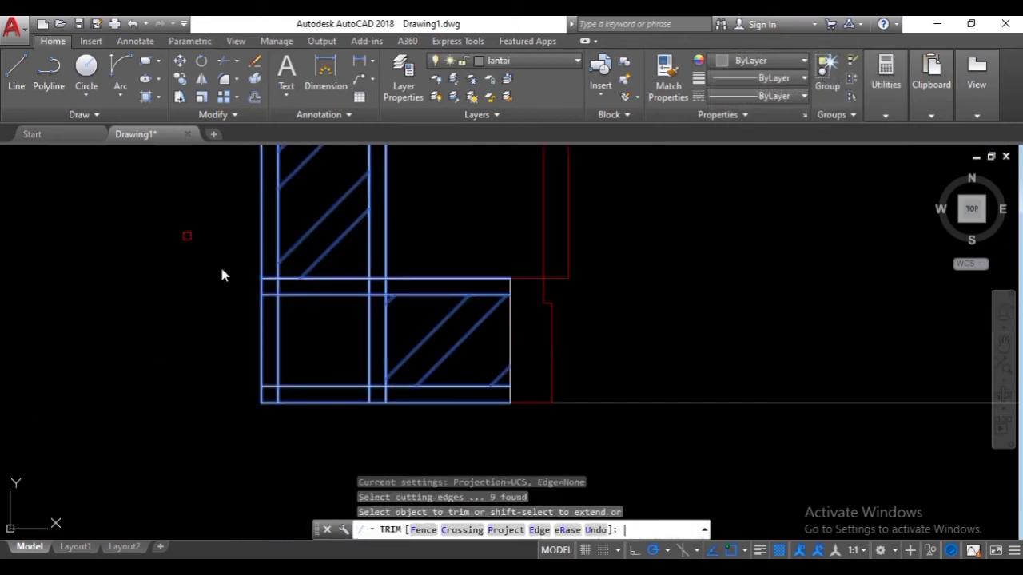
pyautogui.click(378, 289)
pyautogui.click(270, 397)
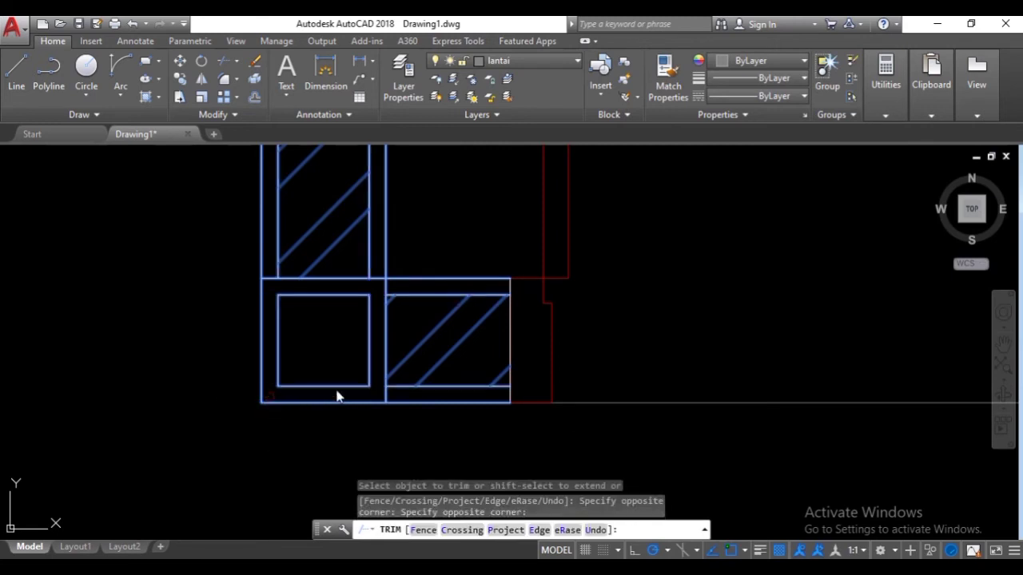
pyautogui.press('Escape')
# - Erase the four leftover line segments forming a square inside the lower-left wall corner
pyautogui.click(368, 395)
pyautogui.click(273, 290)
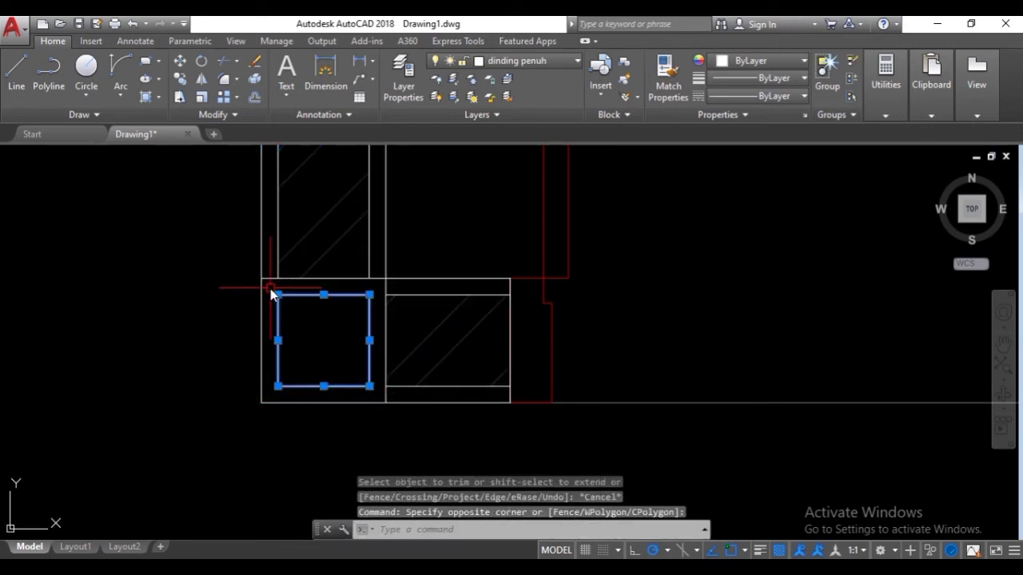
pyautogui.write('e')
pyautogui.press('Return')
# - Trim the crossing inner wall lines at the lower-right corner, using the lines around the junction as cutting edges
pyautogui.scroll(-3, 270, 294)
pyautogui.scroll(6, 810, 294)
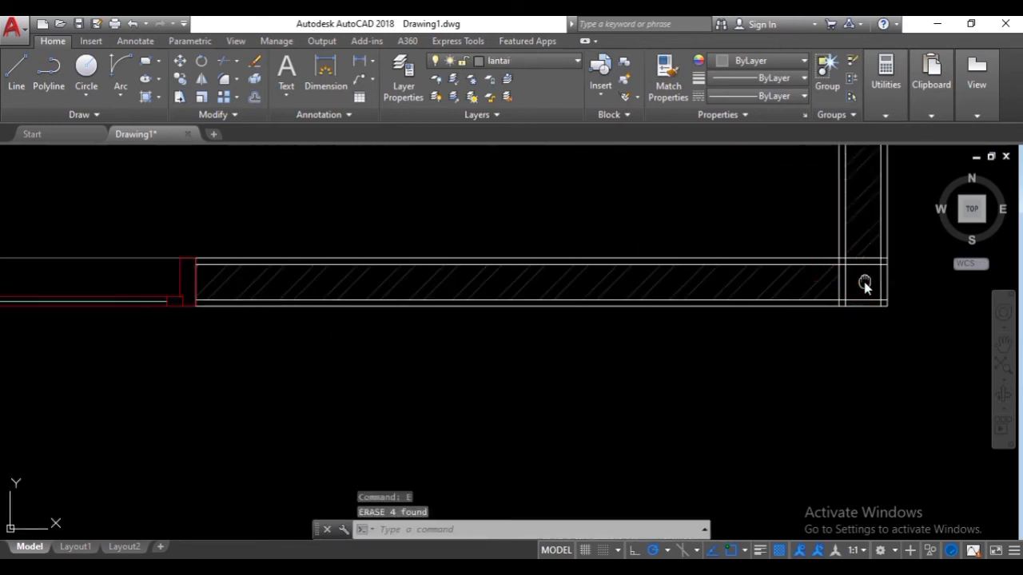
pyautogui.moveTo(480, 289); pyautogui.dragTo(572, 405, button='middle')
pyautogui.click(648, 418)
pyautogui.click(352, 192)
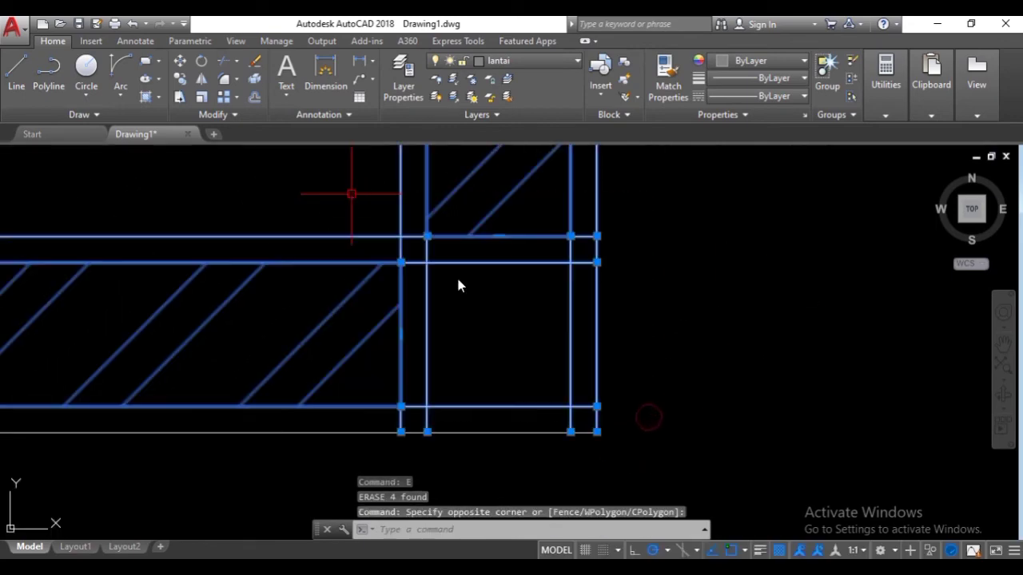
pyautogui.click(631, 471)
pyautogui.write('tr')
pyautogui.press('Return')
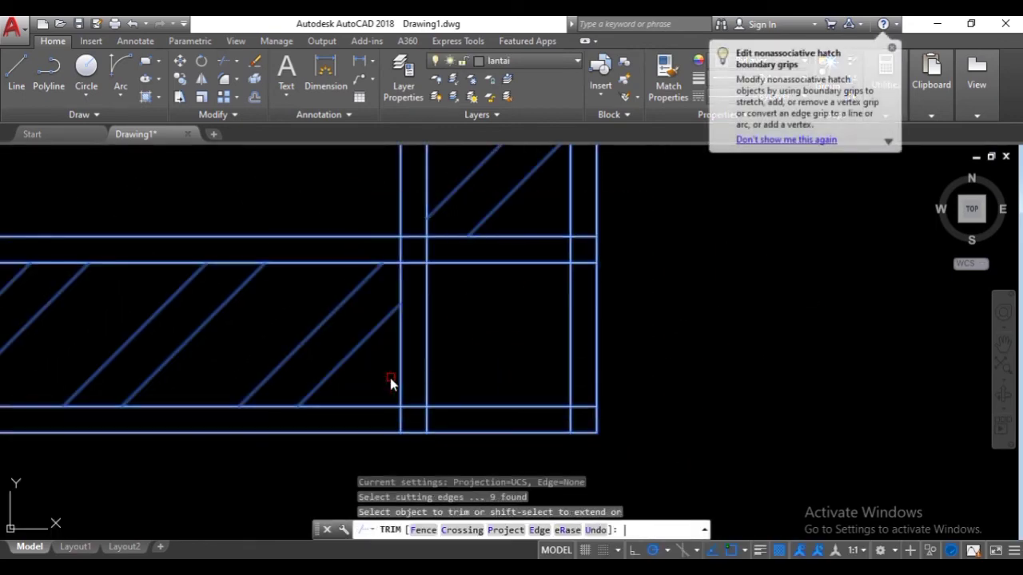
pyautogui.click(581, 253)
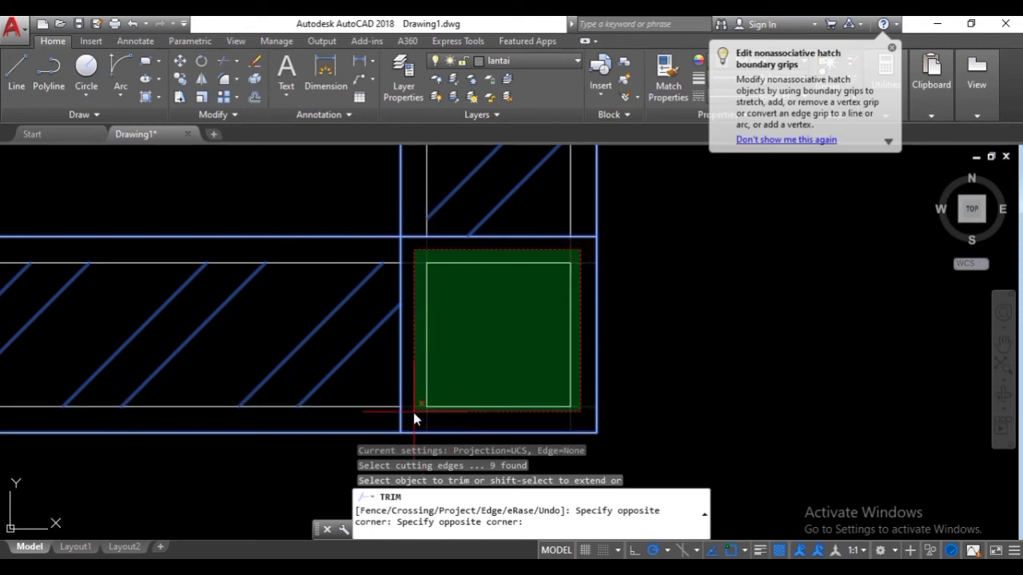
pyautogui.click(416, 413)
pyautogui.press('Escape')
# - Erase the four leftover line segments forming a square inside the lower-right wall corner
pyautogui.click(573, 251)
pyautogui.click(422, 424)
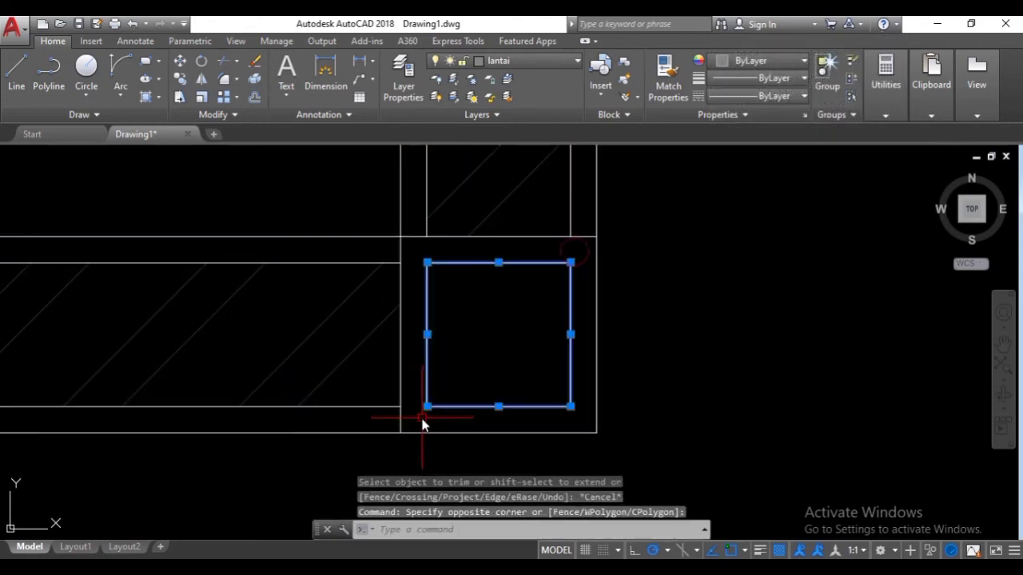
pyautogui.write('e')
pyautogui.press('Return')
# - Make arsir the current layer
pyautogui.scroll(-10, 423, 423)
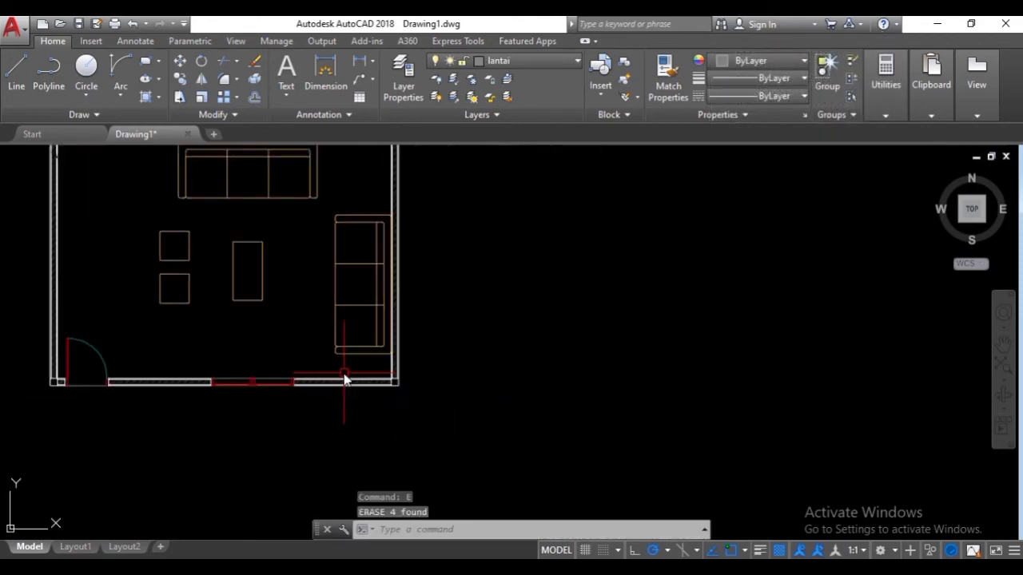
pyautogui.moveTo(234, 378); pyautogui.dragTo(268, 387, button='middle')
pyautogui.scroll(3, 232, 240)
pyautogui.moveTo(386, 255); pyautogui.dragTo(124, 315, button='middle')
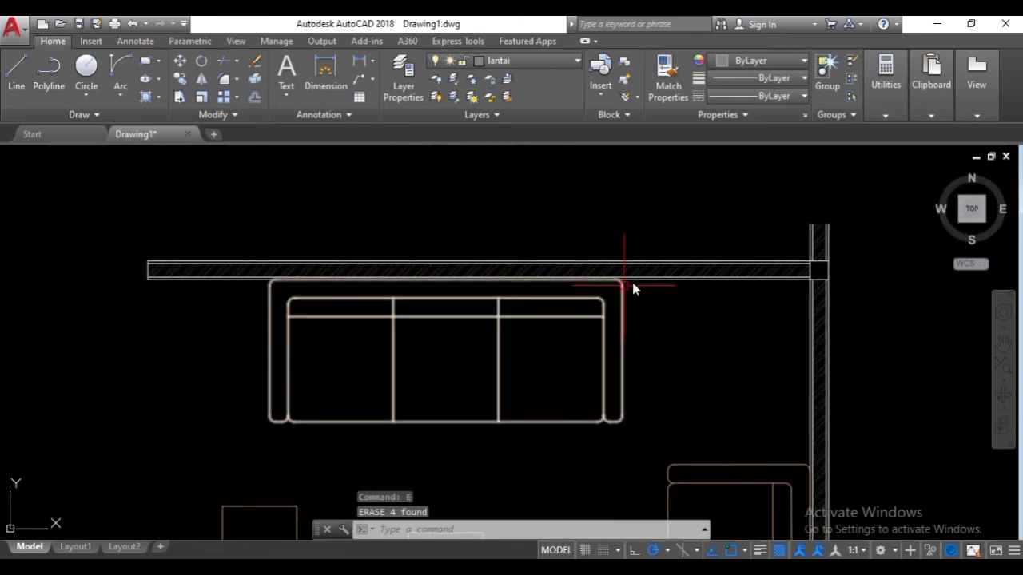
pyautogui.scroll(2, 843, 265)
pyautogui.scroll(2, 770, 265)
pyautogui.scroll(-2, 757, 276)
pyautogui.scroll(2, 755, 276)
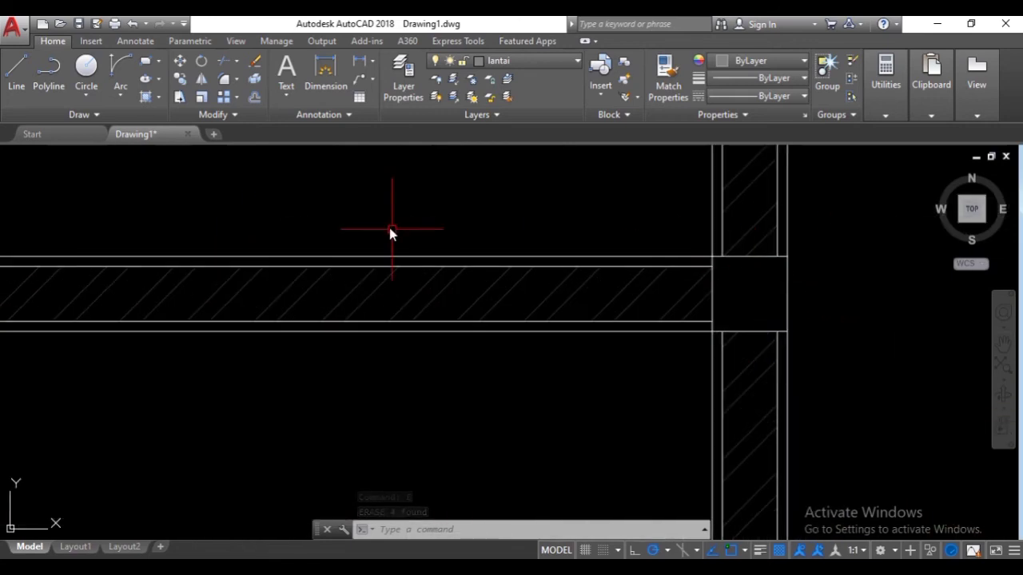
pyautogui.click(507, 59)
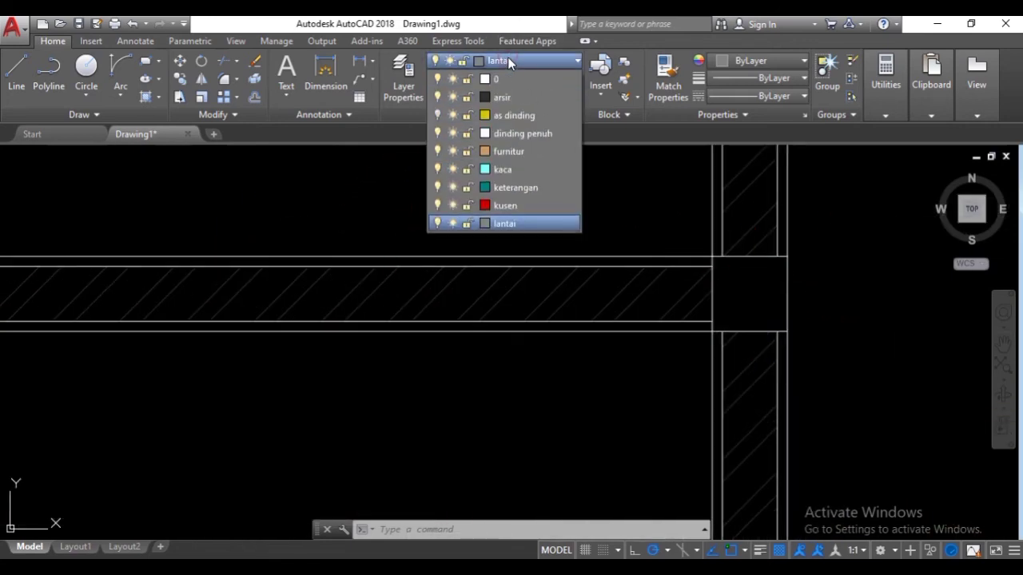
pyautogui.click(509, 97)
pyautogui.scroll(-3, 531, 239)
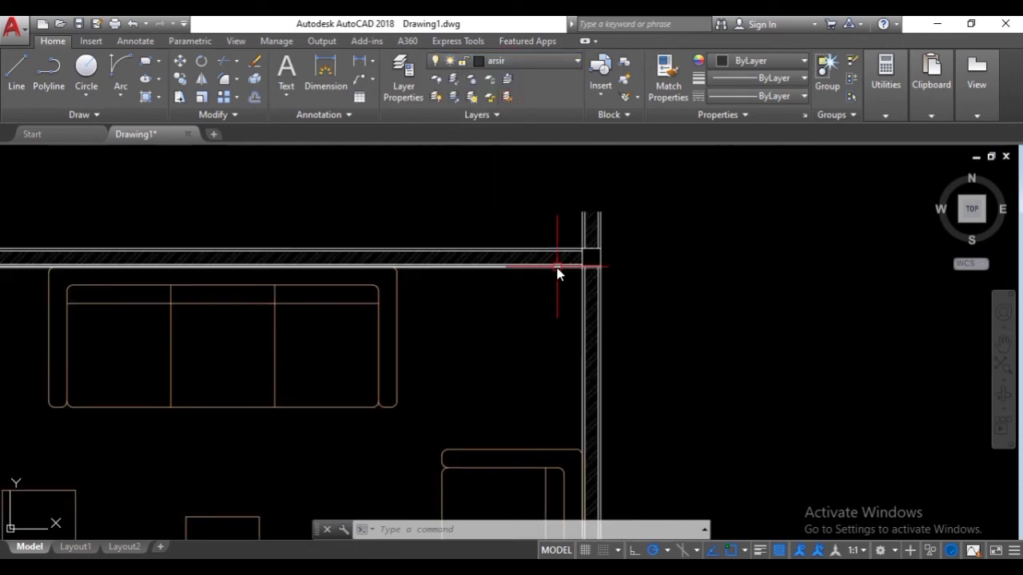
# - Start a gradient hatch and set both of its gradient colors to index color 251
pyautogui.write('h')
pyautogui.press('Return')
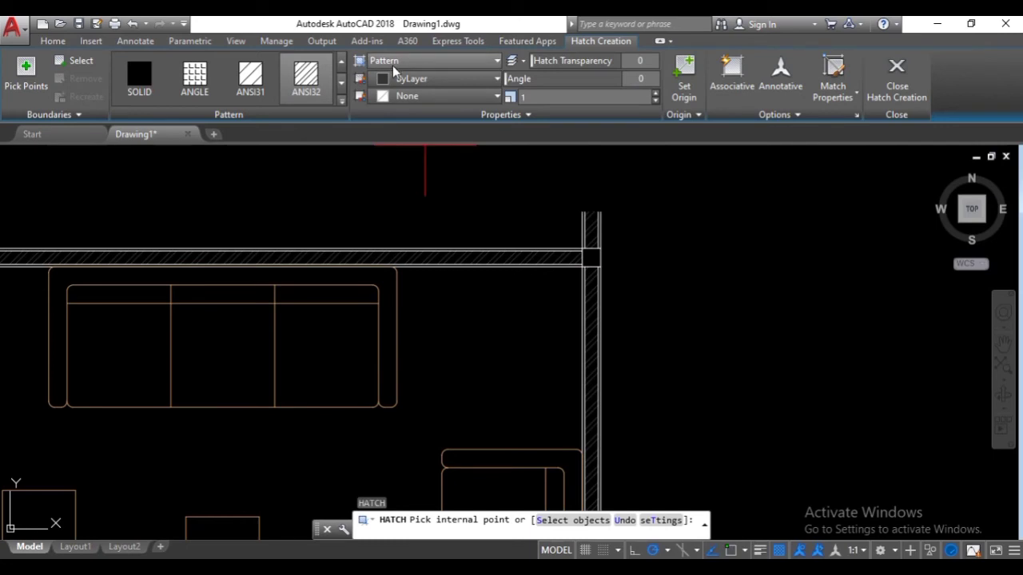
pyautogui.click(393, 63)
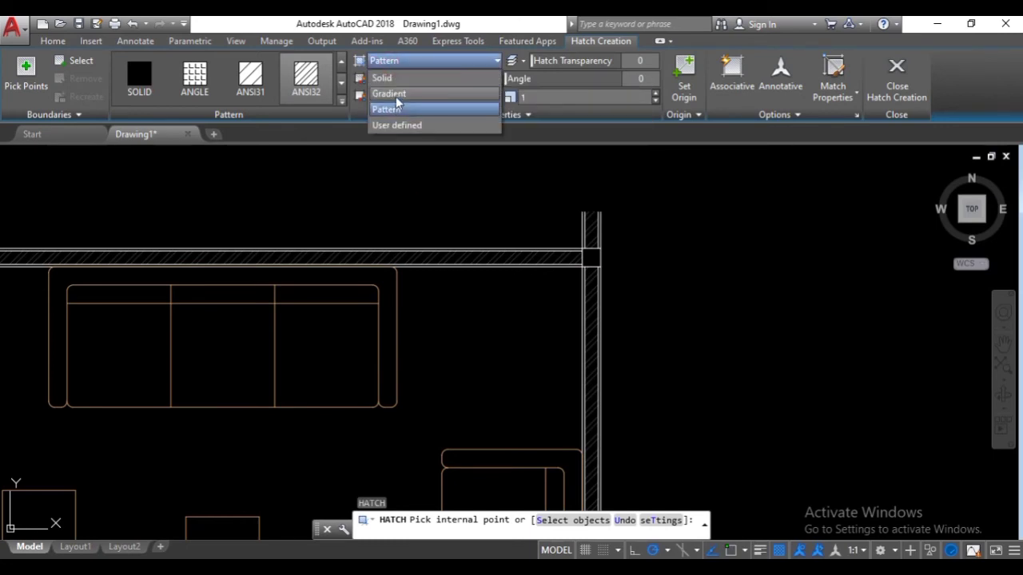
pyautogui.click(396, 95)
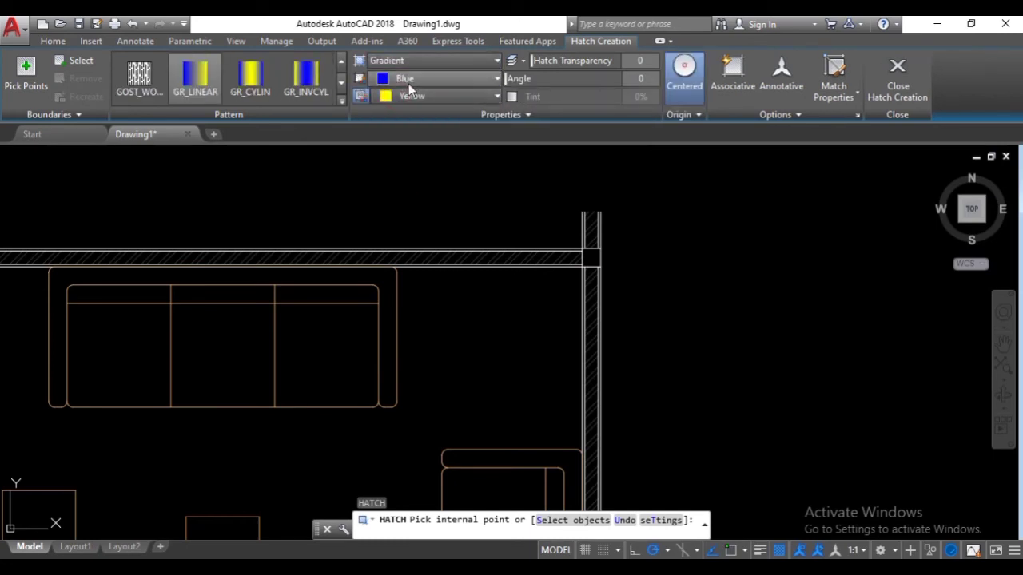
pyautogui.click(410, 80)
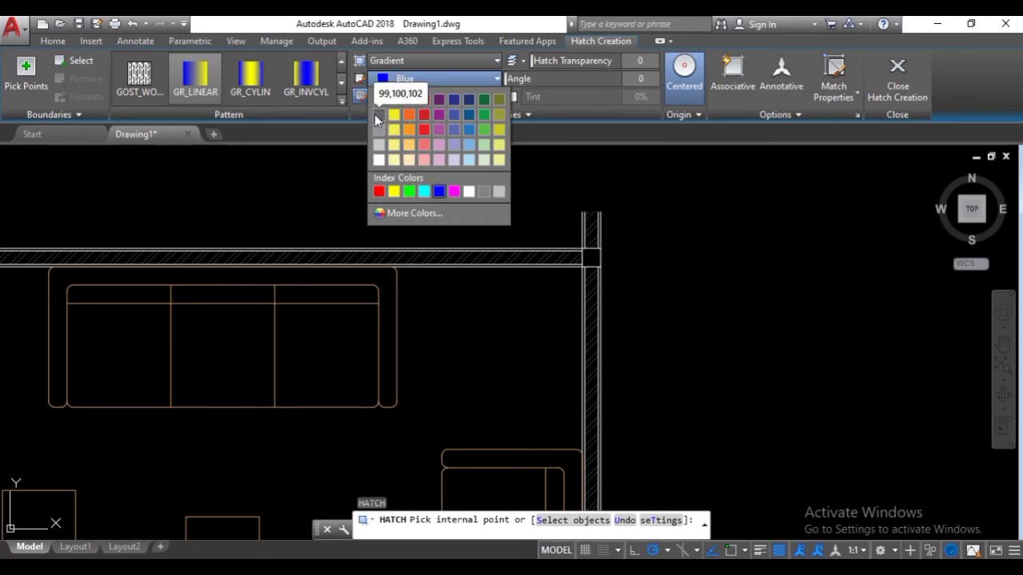
pyautogui.click(392, 213)
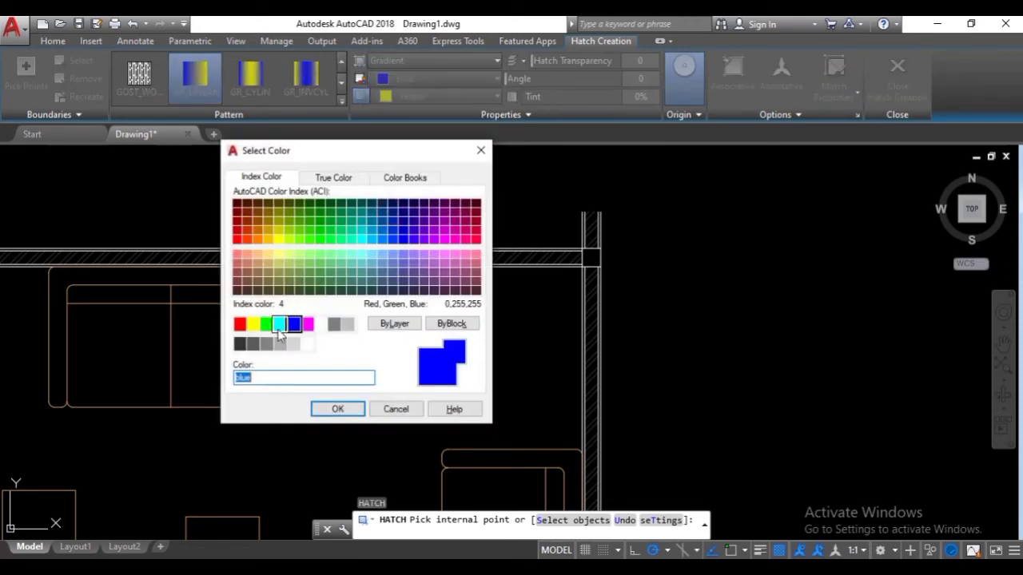
pyautogui.click(253, 344)
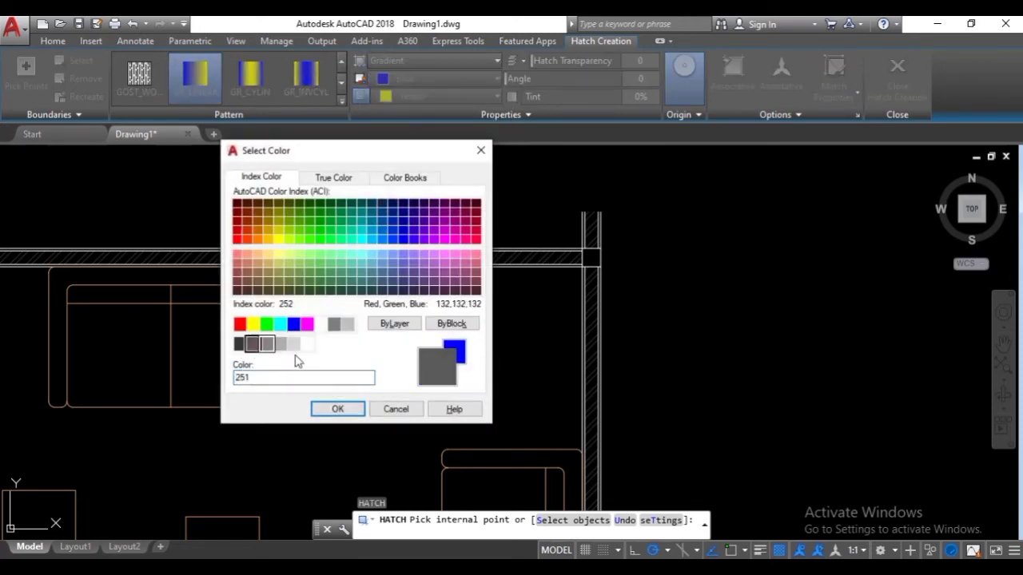
pyautogui.click(338, 409)
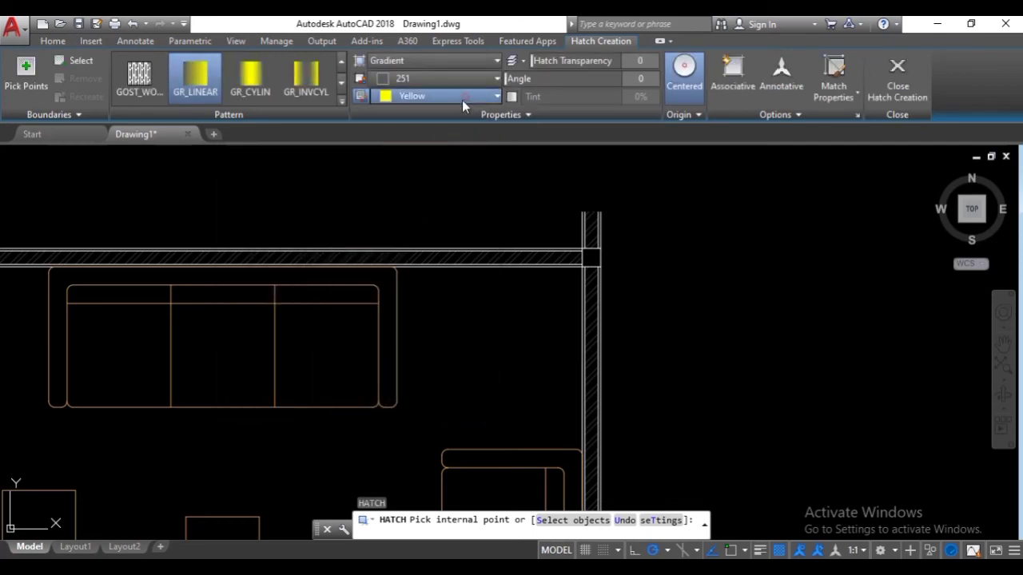
pyautogui.click(462, 96)
pyautogui.click(382, 241)
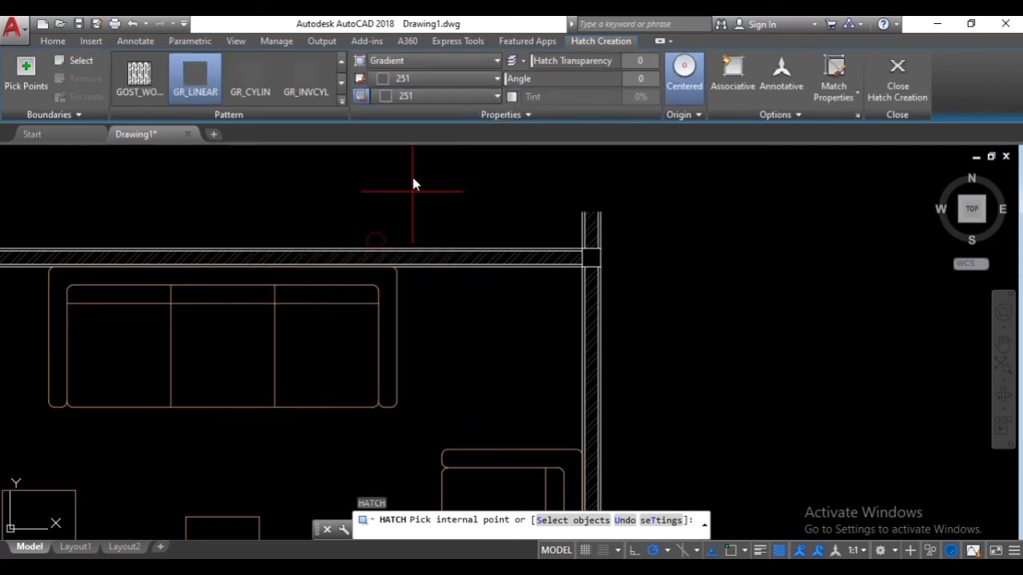
# - Fill the four column squares at the room's wall corners with the gradient hatch
pyautogui.scroll(2, 622, 258)
pyautogui.click(568, 258)
pyautogui.scroll(-3, 582, 274)
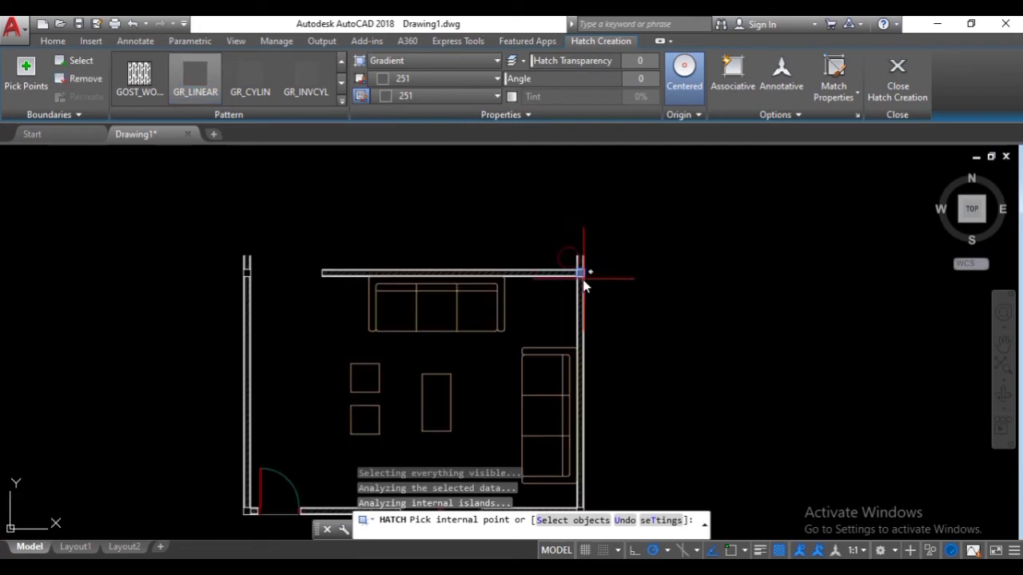
pyautogui.scroll(-2, 758, 326)
pyautogui.scroll(5, 412, 253)
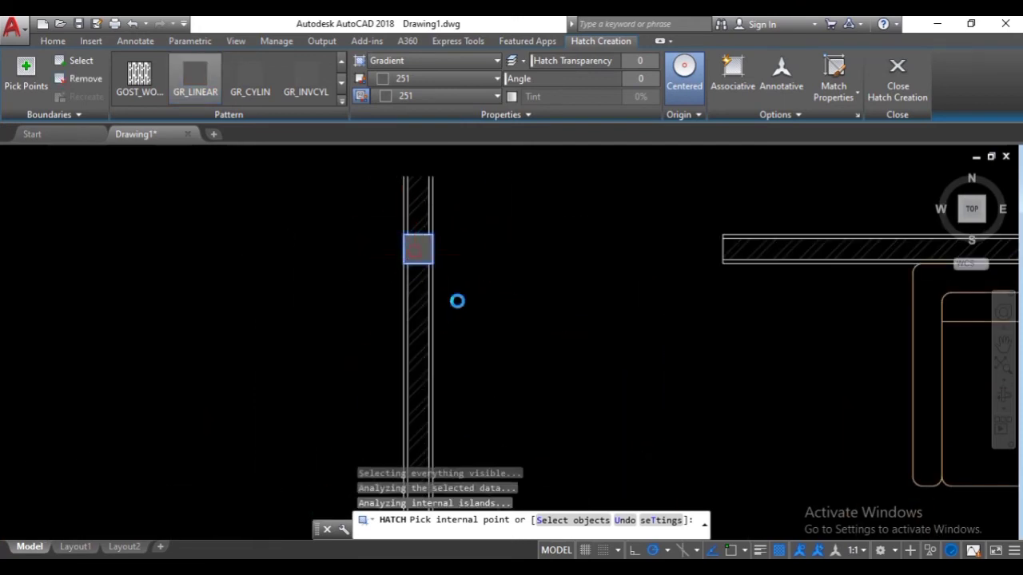
pyautogui.scroll(-3, 516, 191)
pyautogui.scroll(5, 466, 365)
pyautogui.click(465, 368)
pyautogui.scroll(-3, 634, 327)
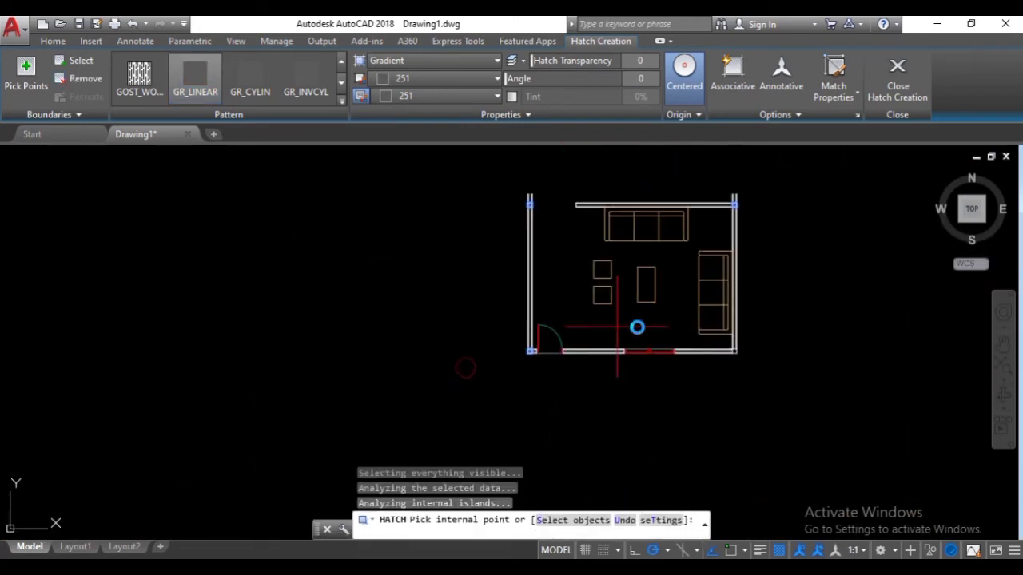
pyautogui.scroll(5, 598, 336)
pyautogui.click(564, 295)
pyautogui.scroll(-2, 564, 295)
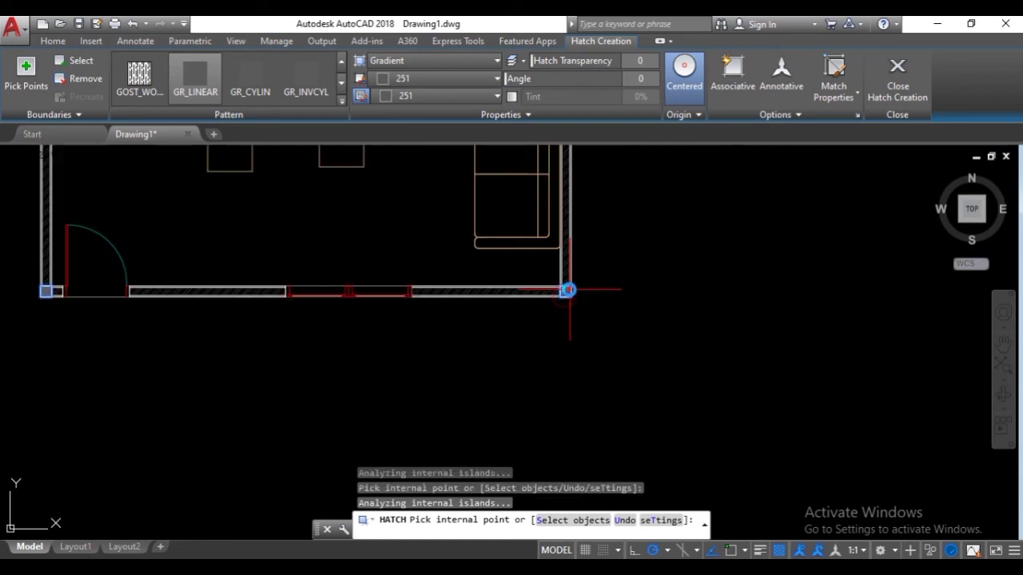
pyautogui.press('Escape')
# - Send the column fill at the lower-left wall corner to the back of the draw order
pyautogui.scroll(-4, 397, 268)
pyautogui.scroll(5, 396, 268)
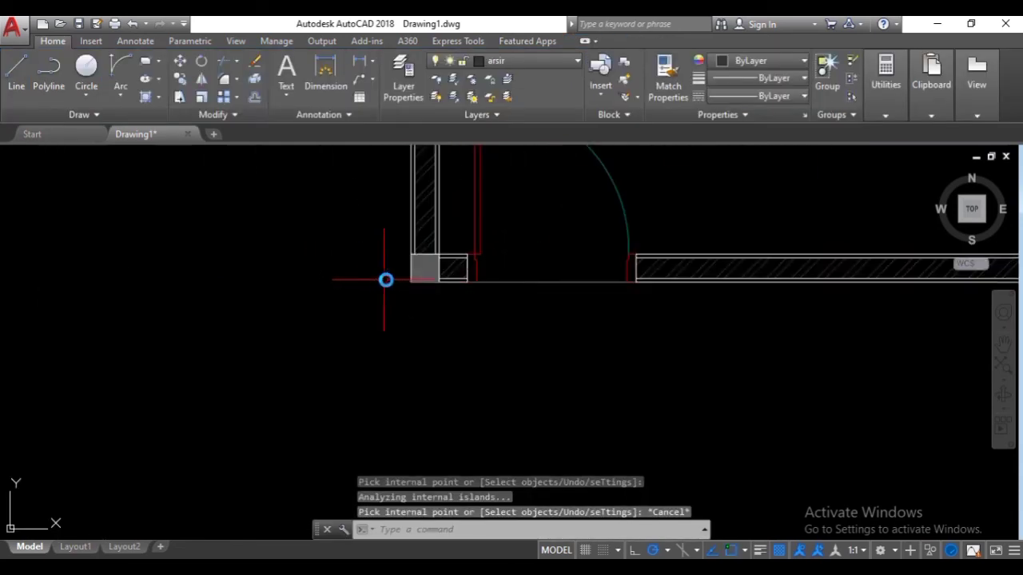
pyautogui.click(423, 268)
pyautogui.rightClick(423, 267)
pyautogui.moveTo(501, 367)
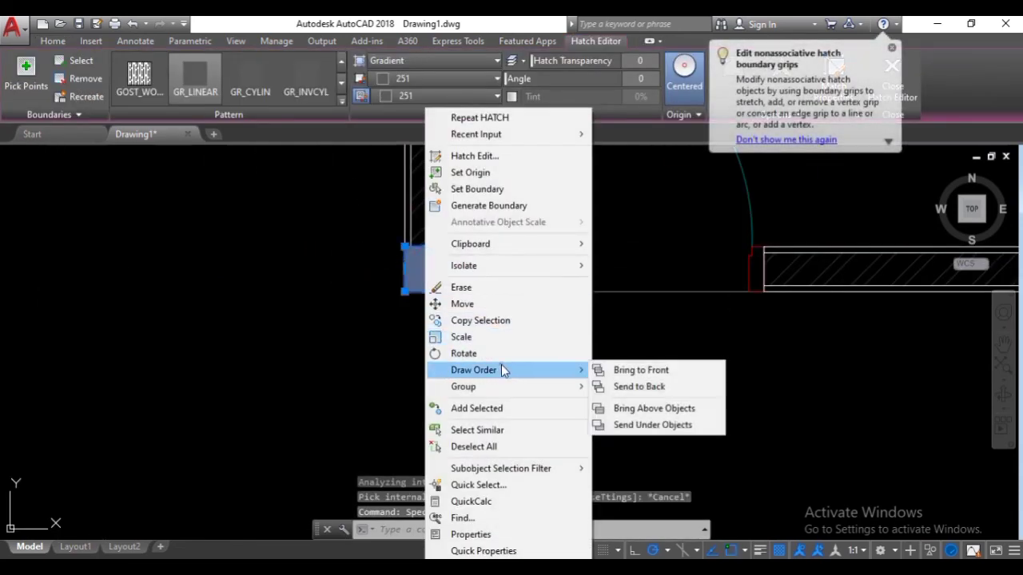
pyautogui.click(612, 386)
# - Turn on the as dinding layer to display the wall centerlines across the plan
pyautogui.scroll(-2, 505, 292)
pyautogui.scroll(-4, 424, 290)
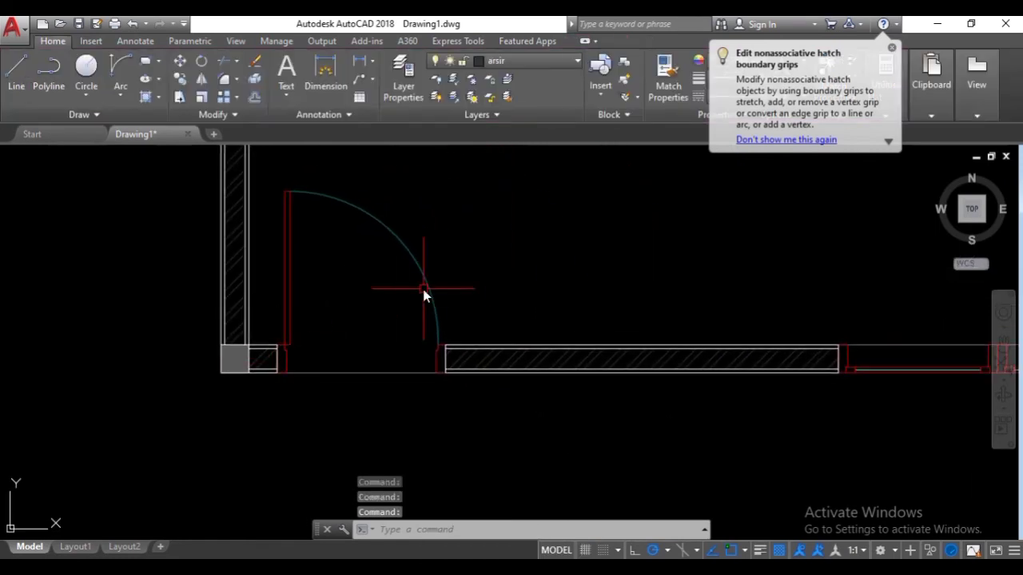
pyautogui.scroll(3, 445, 222)
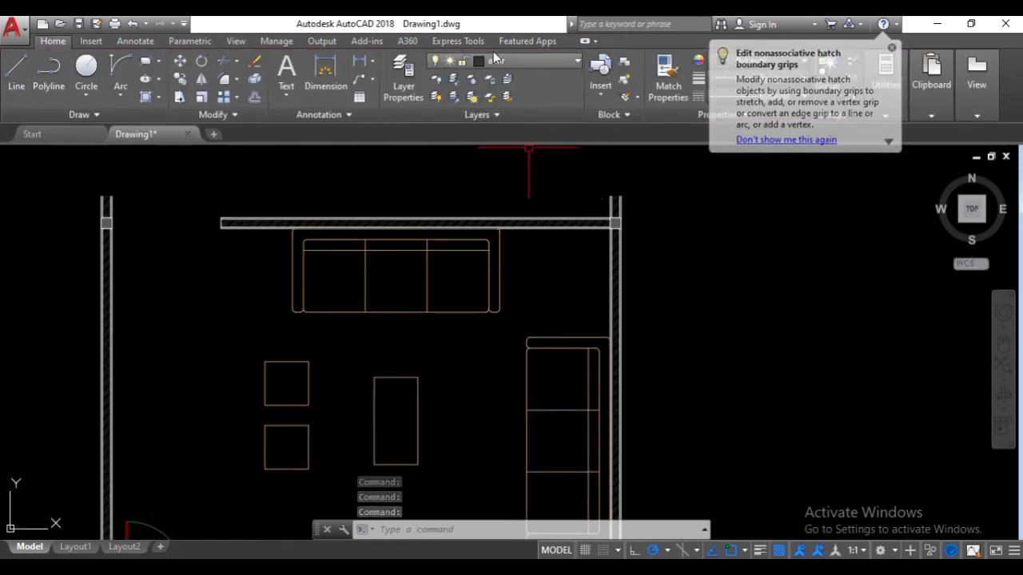
pyautogui.click(504, 61)
pyautogui.click(437, 115)
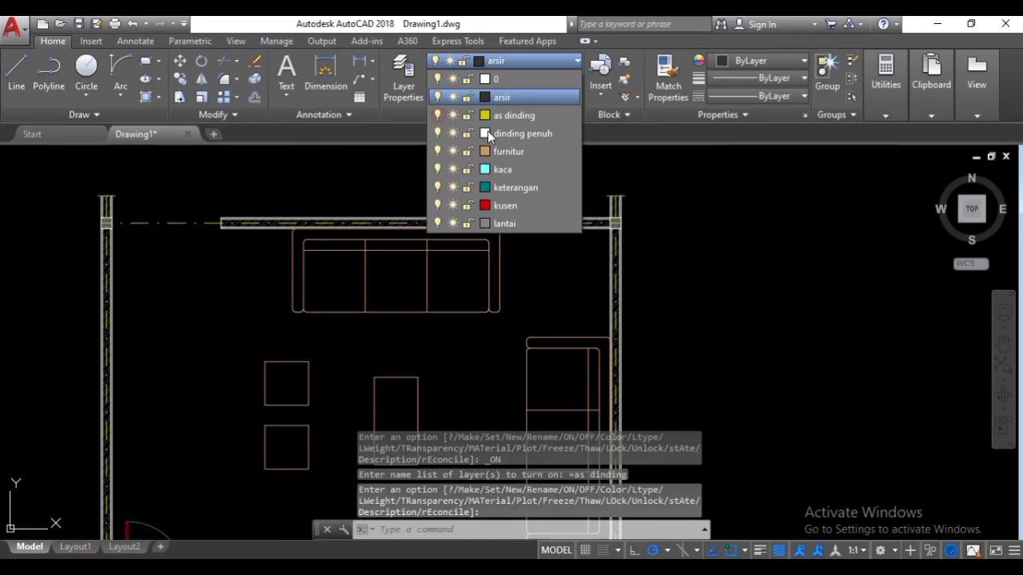
pyautogui.click(670, 218)
pyautogui.scroll(-3, 670, 219)
pyautogui.moveTo(643, 251)
pyautogui.mouseDown(button='middle')
pyautogui.moveTo(562, 282)
pyautogui.moveTo(456, 295)
pyautogui.moveTo(488, 269)
pyautogui.mouseUp(button='middle')
pyautogui.scroll(1, 456, 296)
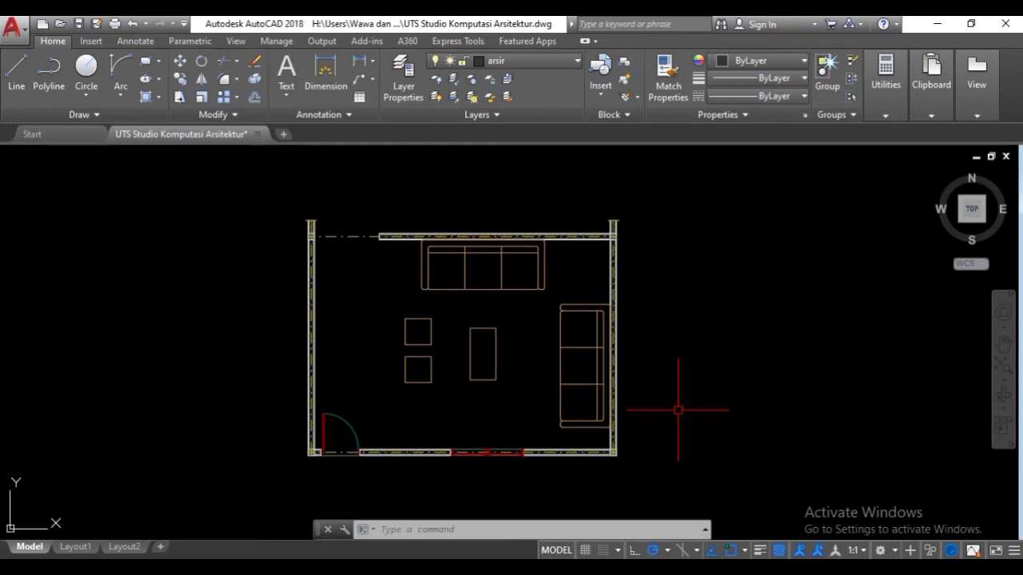
# - Create a new layer named keterangan ukuran
pyautogui.click(413, 78)
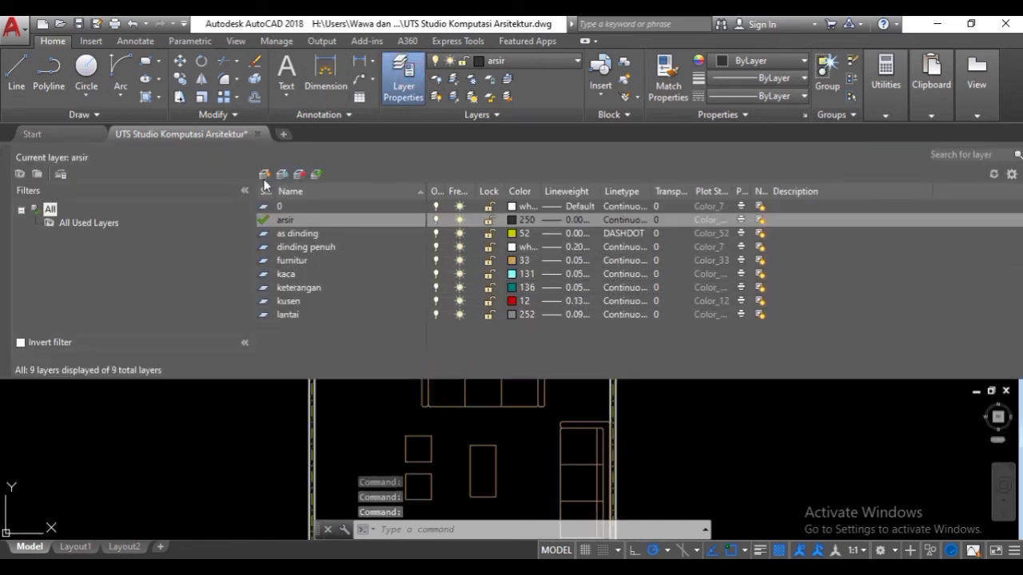
pyautogui.click(265, 180)
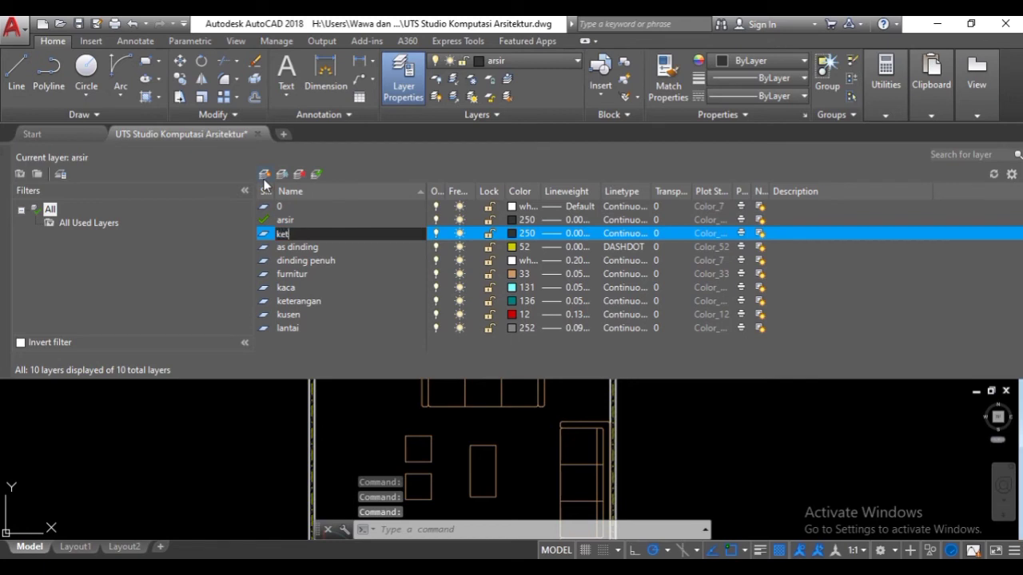
pyautogui.write('keterangan ukuran')
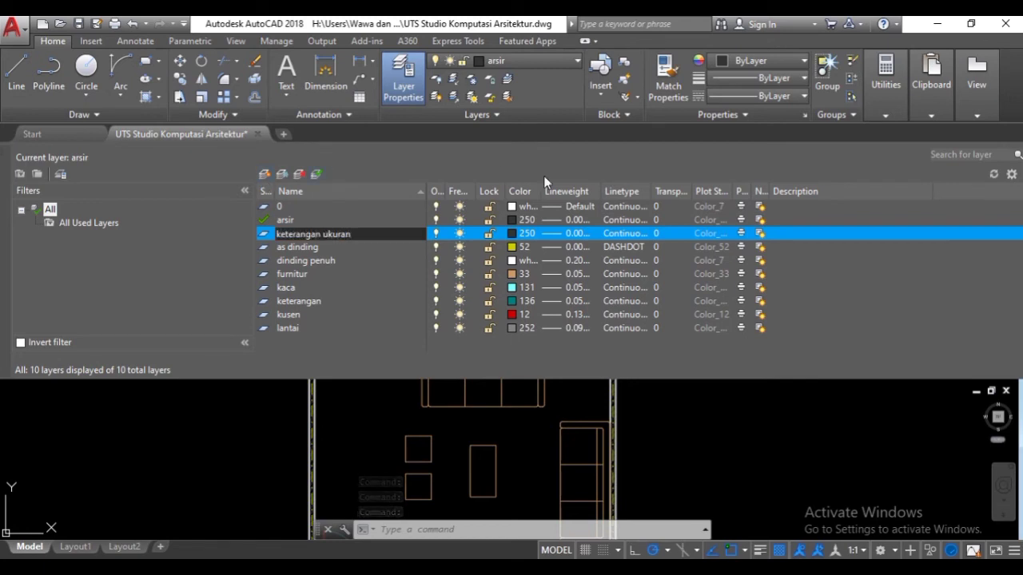
# - Set the keterangan ukuran layer's color to 122 and its lineweight to 0.05 mm
pyautogui.click(524, 232)
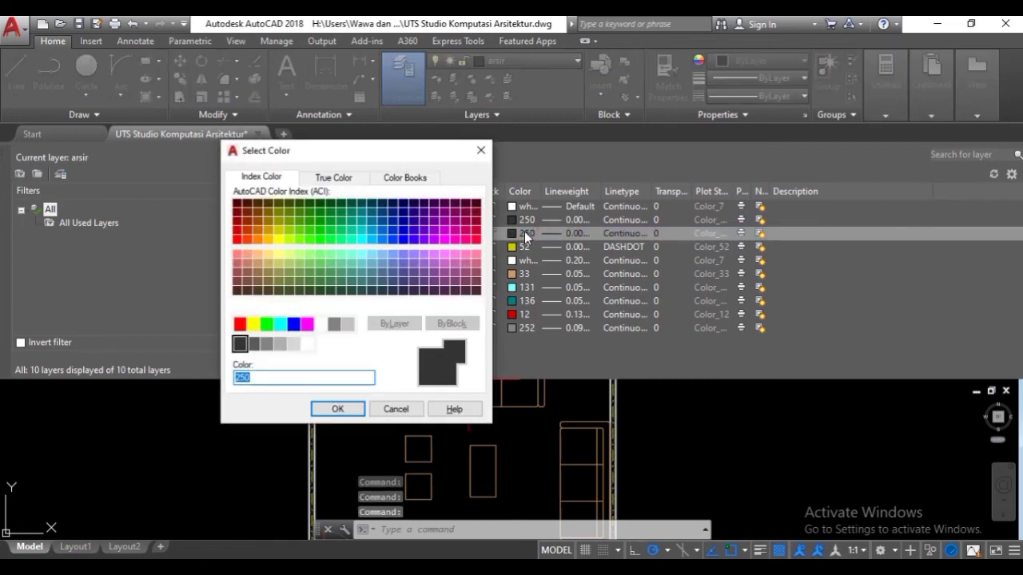
pyautogui.press('Return')
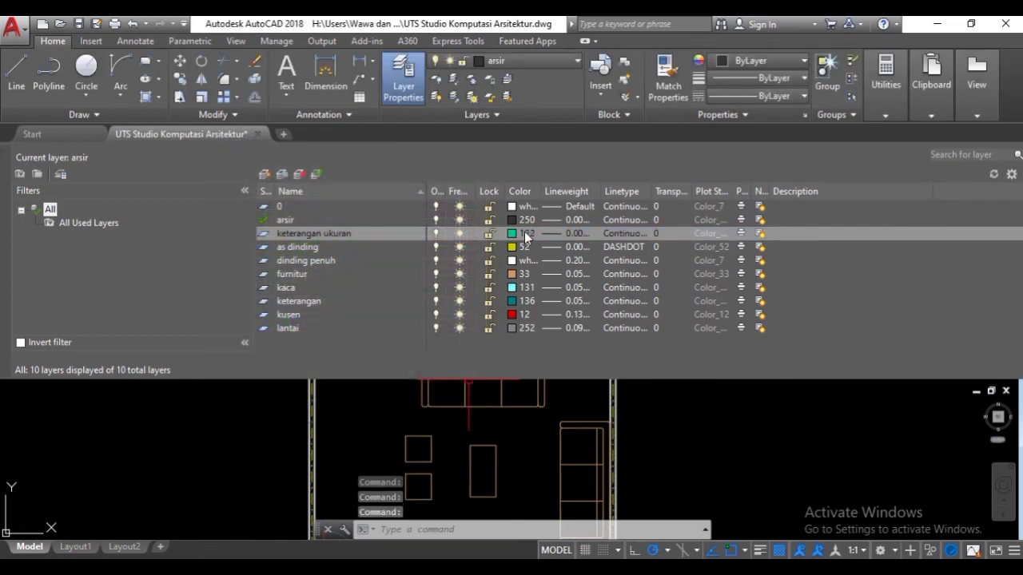
pyautogui.click(574, 233)
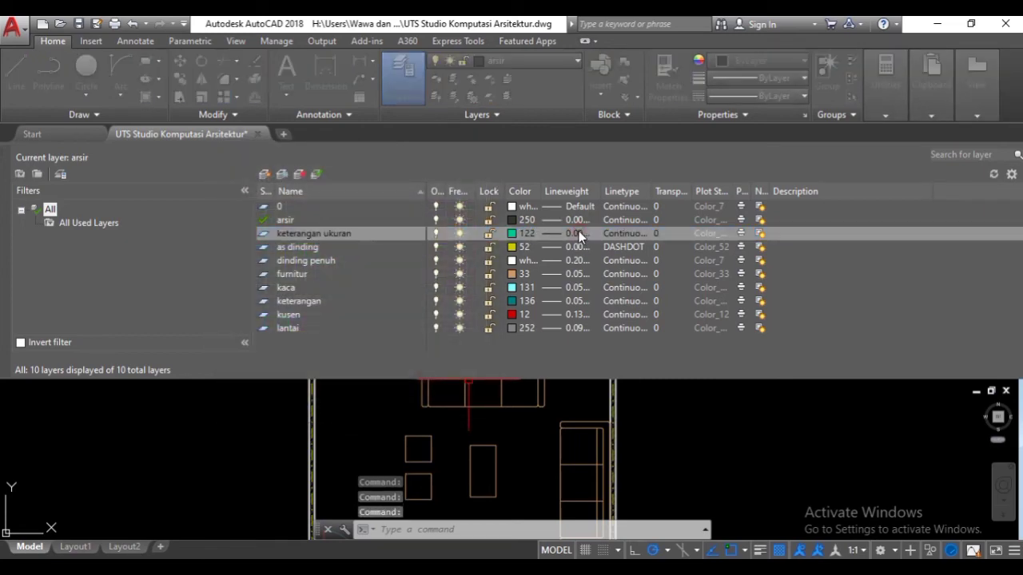
pyautogui.click(496, 230)
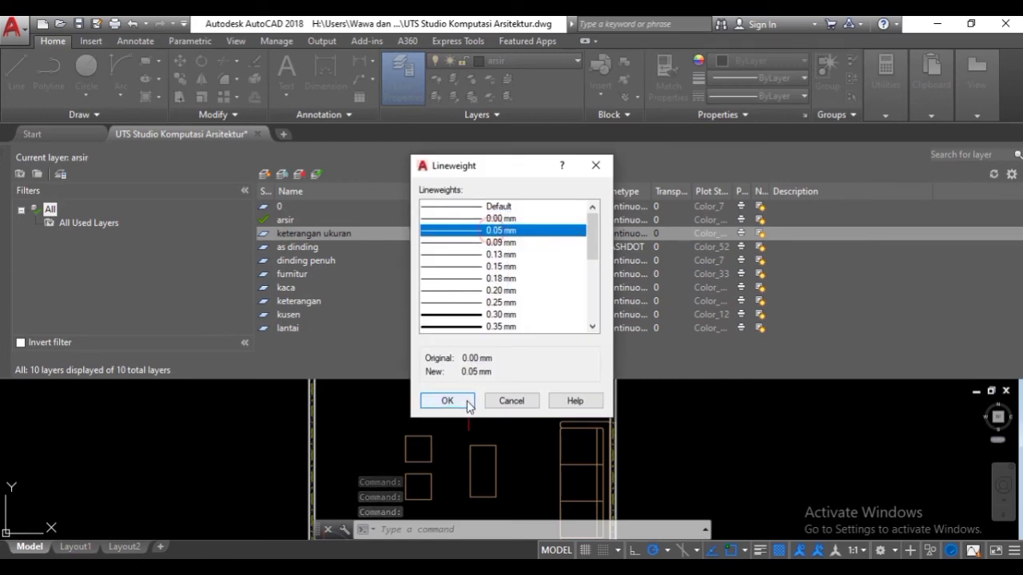
pyautogui.click(467, 400)
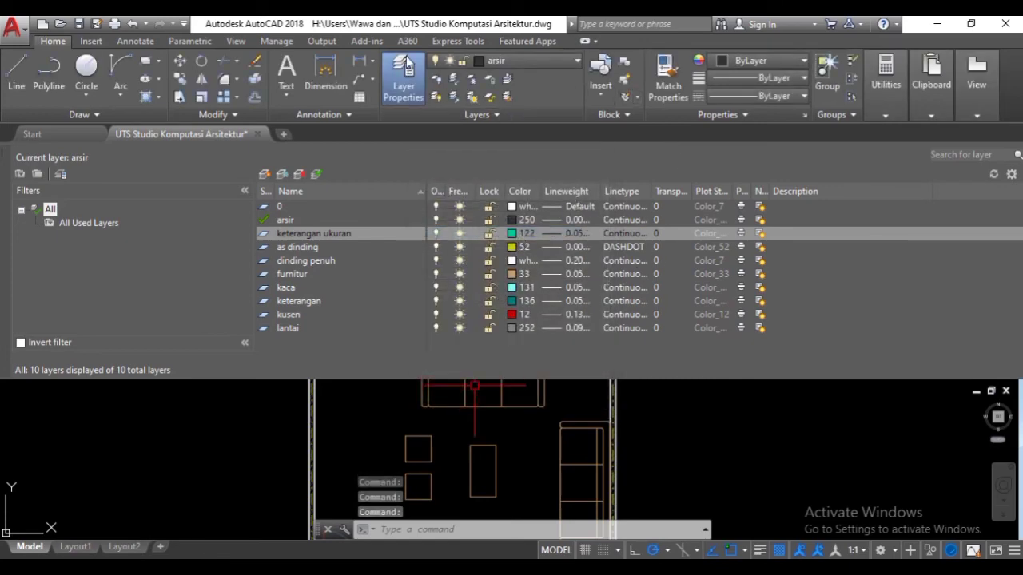
pyautogui.click(405, 70)
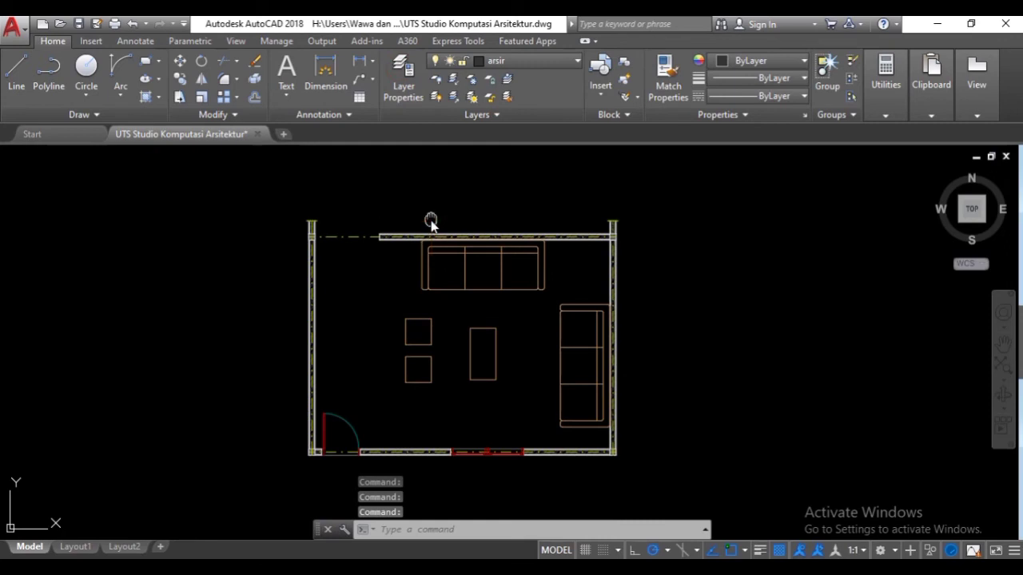
# - Modify the ISO-25 dimension style so extension lines extend 10 beyond the dimension lines and are offset 5 from the origin
pyautogui.moveTo(431, 219); pyautogui.dragTo(422, 258, button='middle')
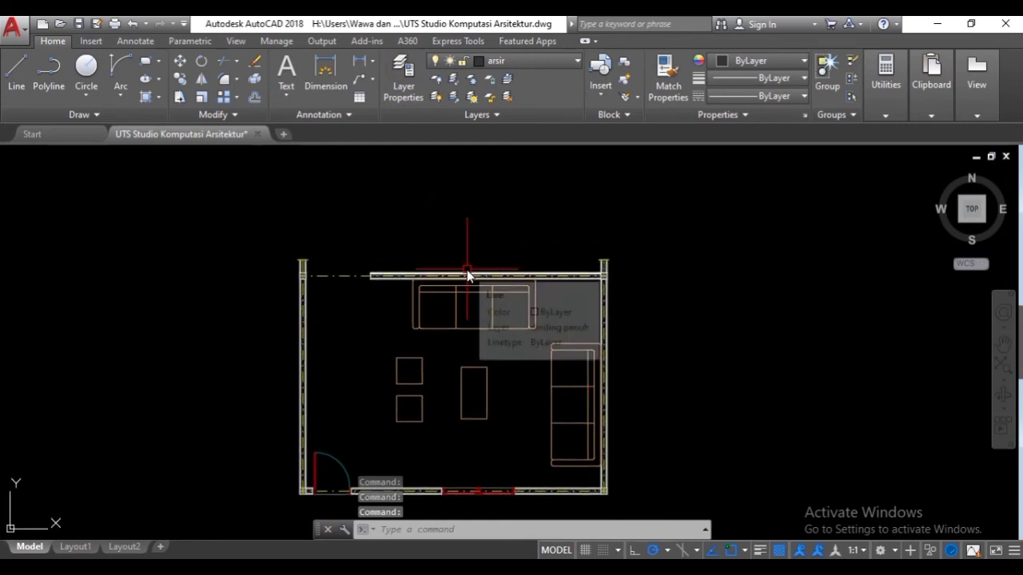
pyautogui.write('di')
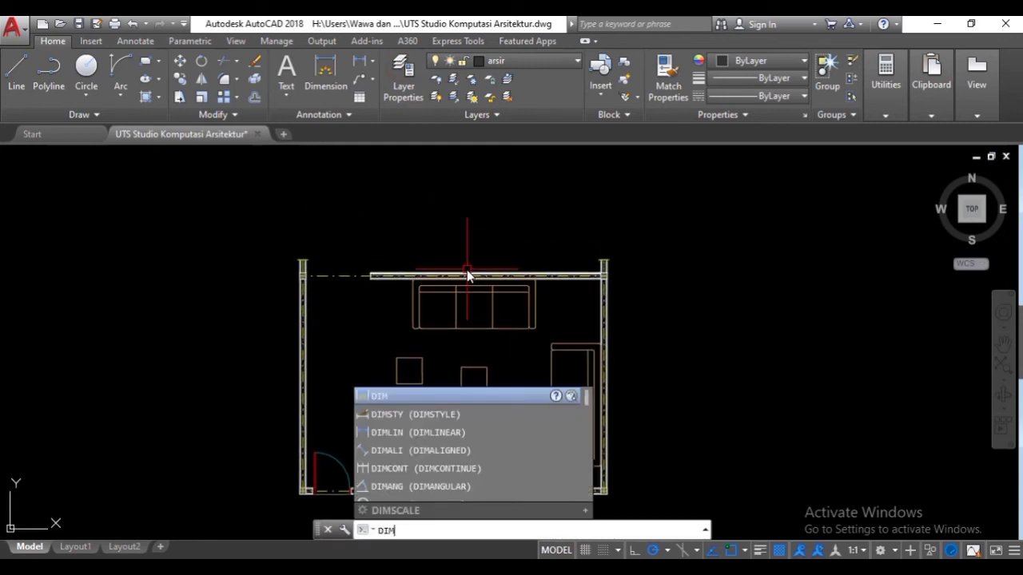
pyautogui.press('Down')
pyautogui.press('Return')
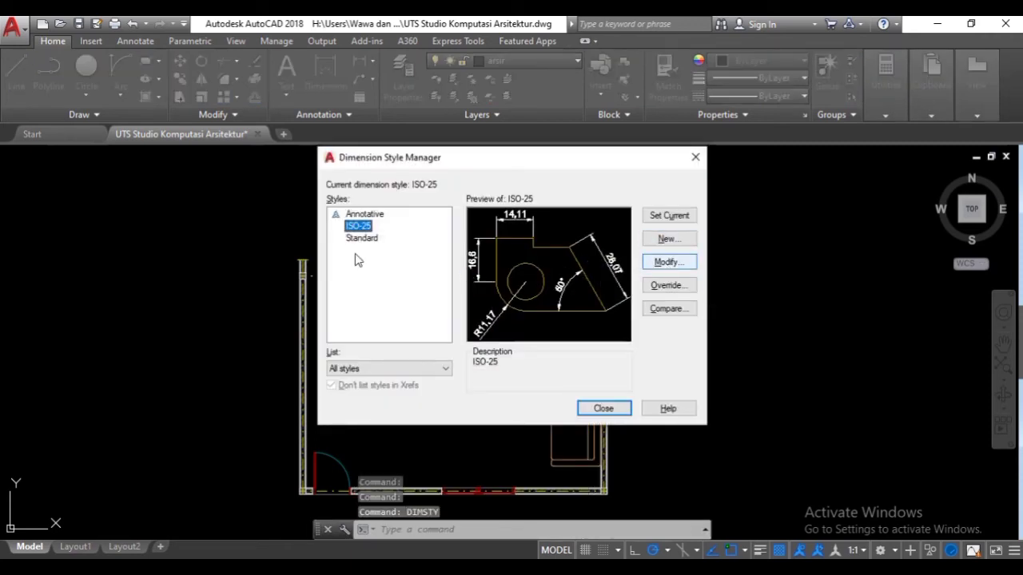
pyautogui.click(660, 271)
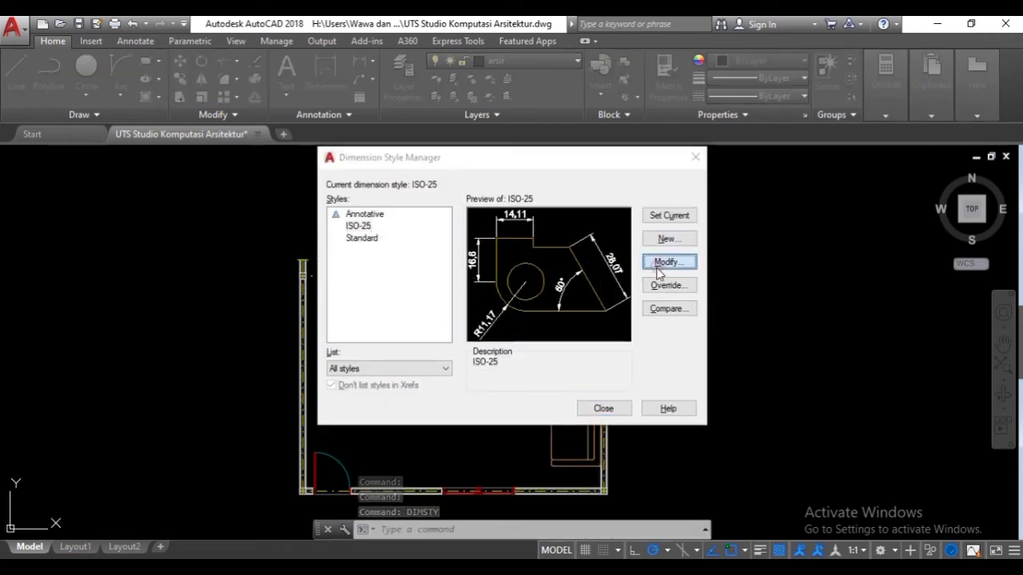
pyautogui.click(323, 131)
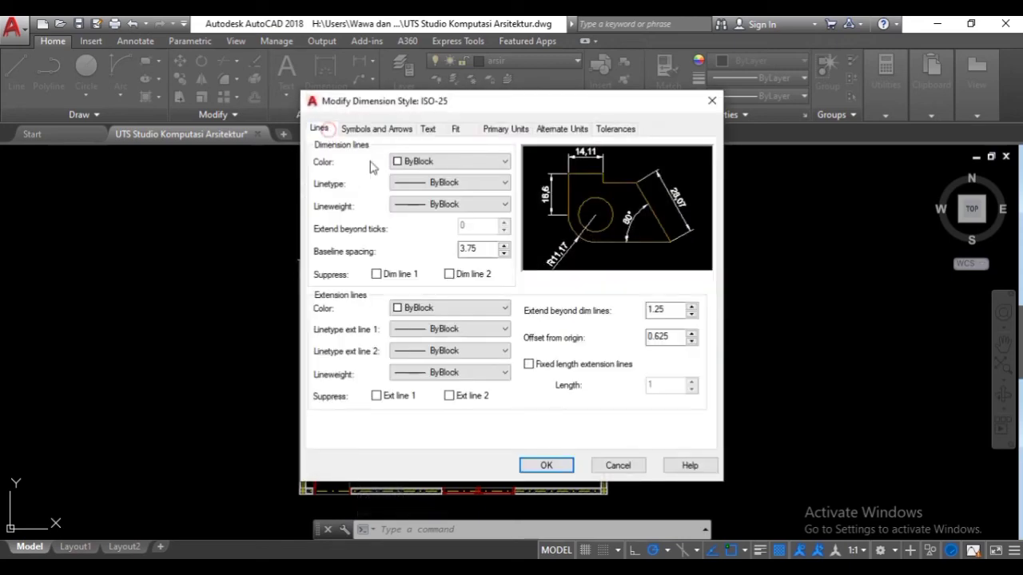
pyautogui.click(679, 310)
pyautogui.doubleClick(677, 338)
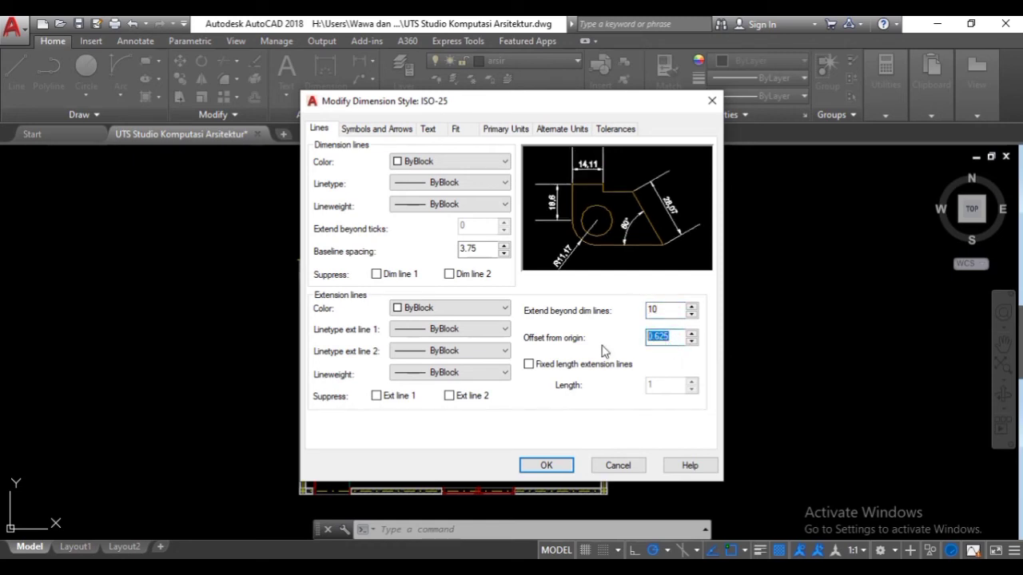
pyautogui.write('5')
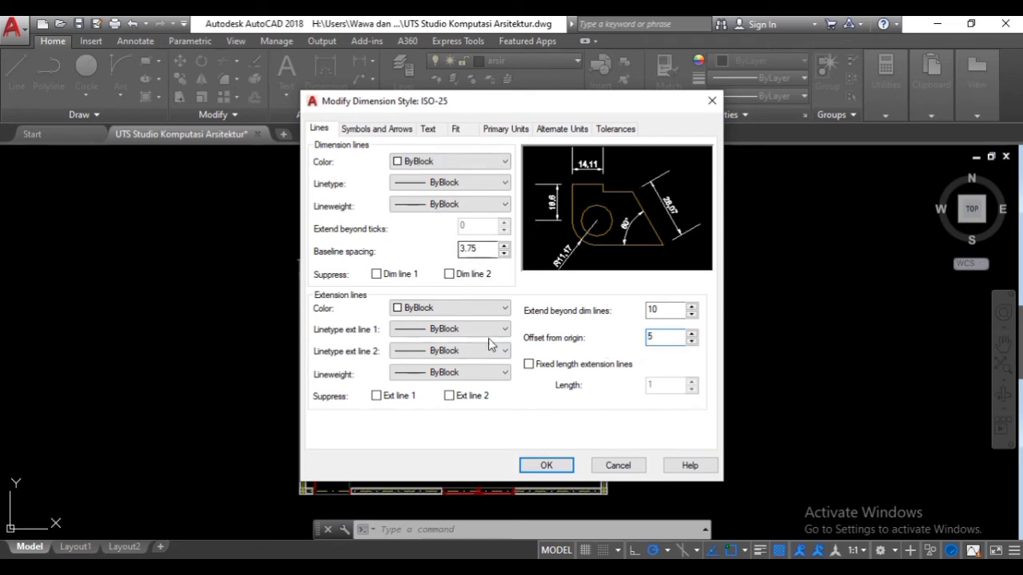
# - Set the dimension style's first, second and leader arrowheads to Oblique, with arrow size 10 and break size 5
pyautogui.click(404, 131)
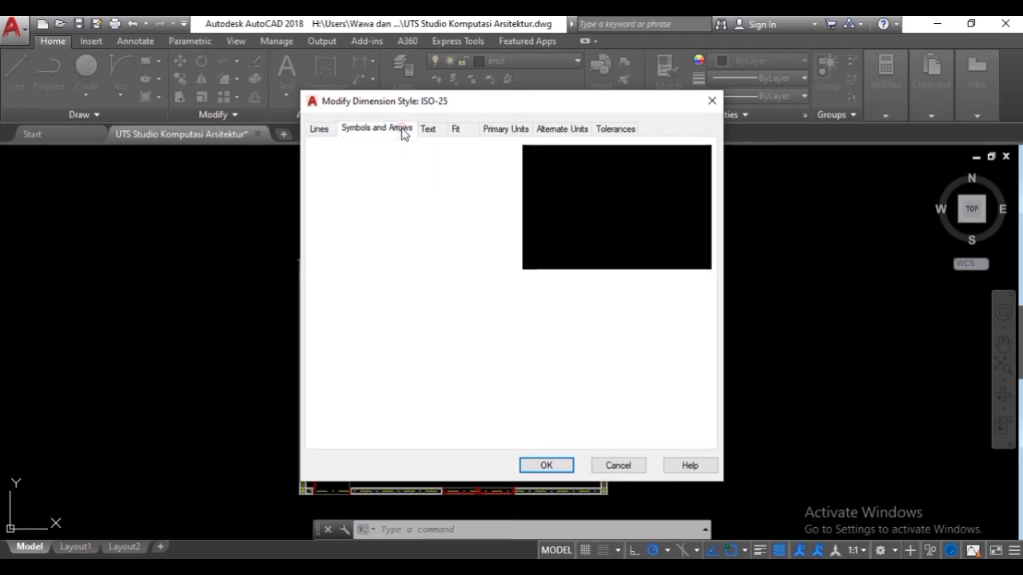
pyautogui.click(391, 175)
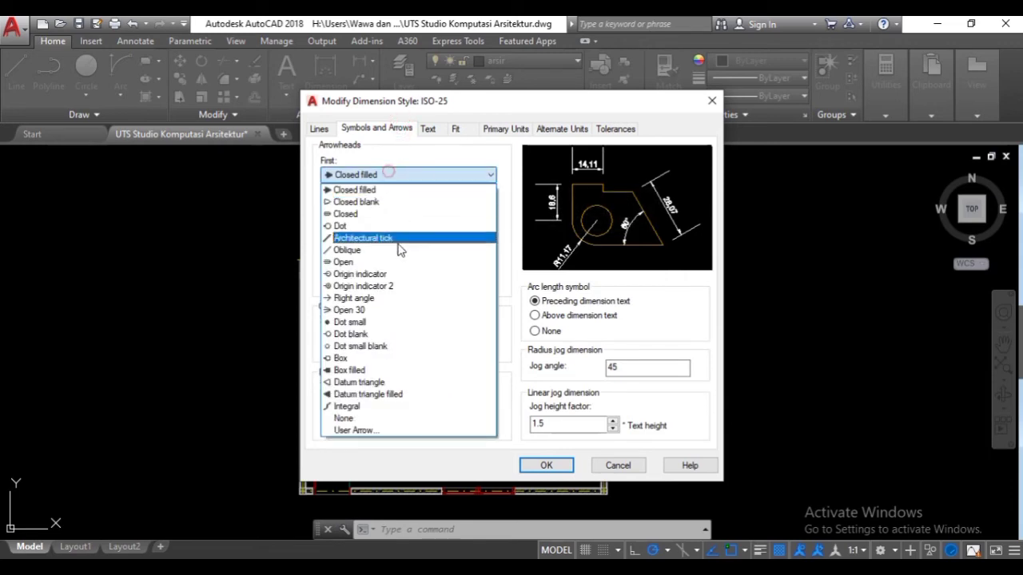
pyautogui.click(394, 250)
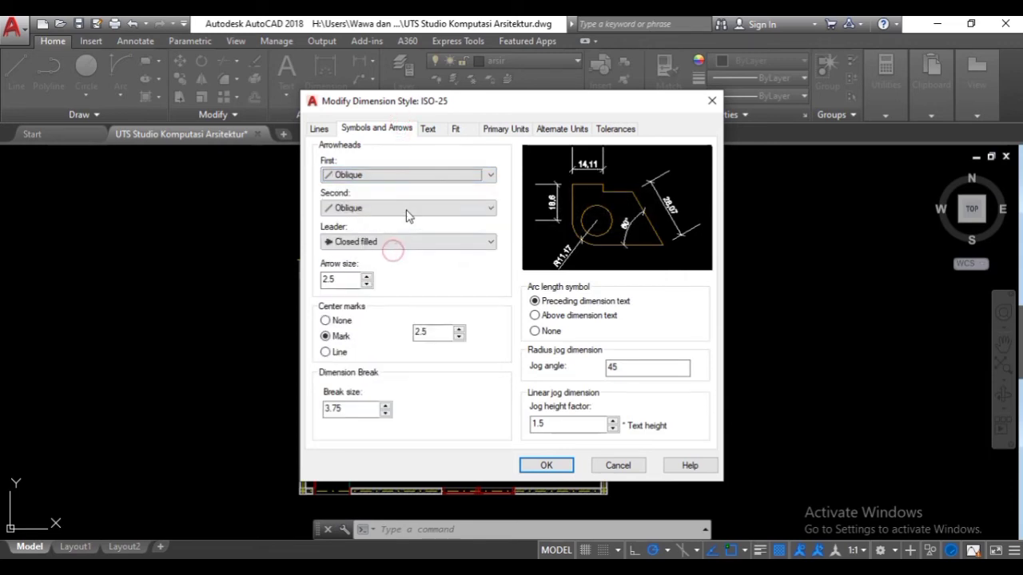
pyautogui.click(398, 240)
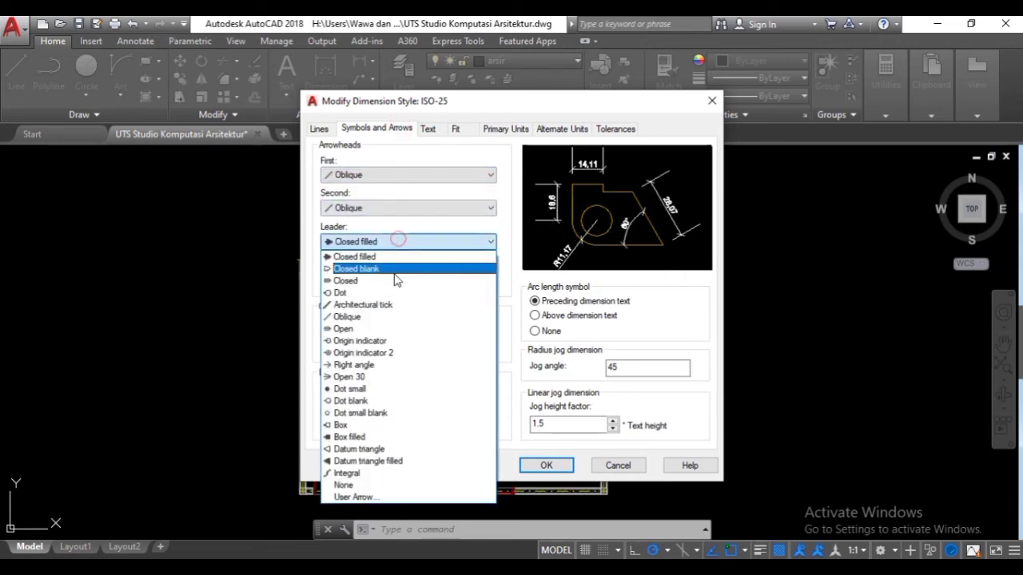
pyautogui.click(391, 317)
pyautogui.click(338, 278)
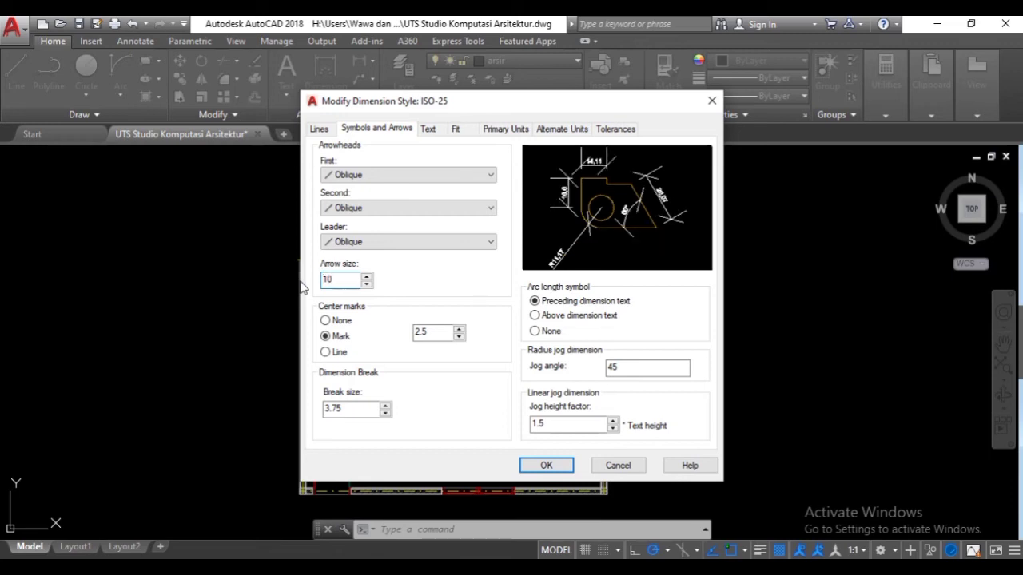
pyautogui.doubleClick(356, 408)
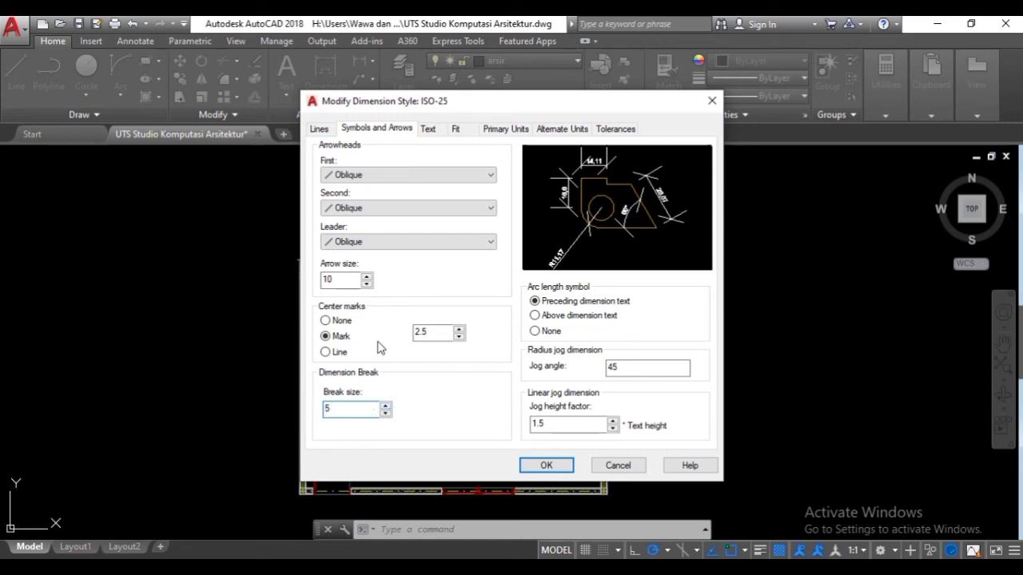
# - Change the Standard text style used by the dimensions to the Technic font with a height of 15
pyautogui.click(433, 130)
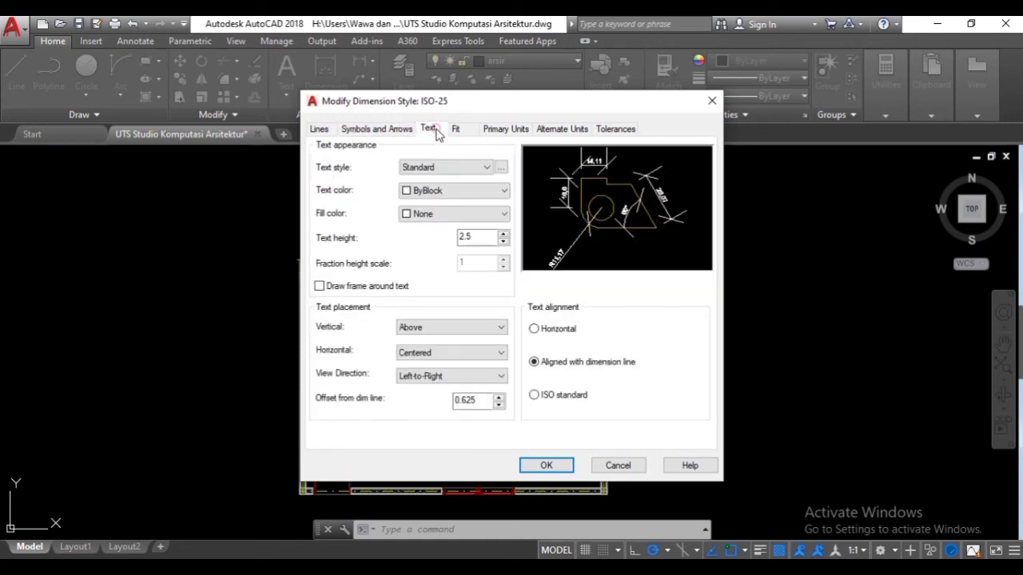
pyautogui.click(502, 169)
pyautogui.click(543, 227)
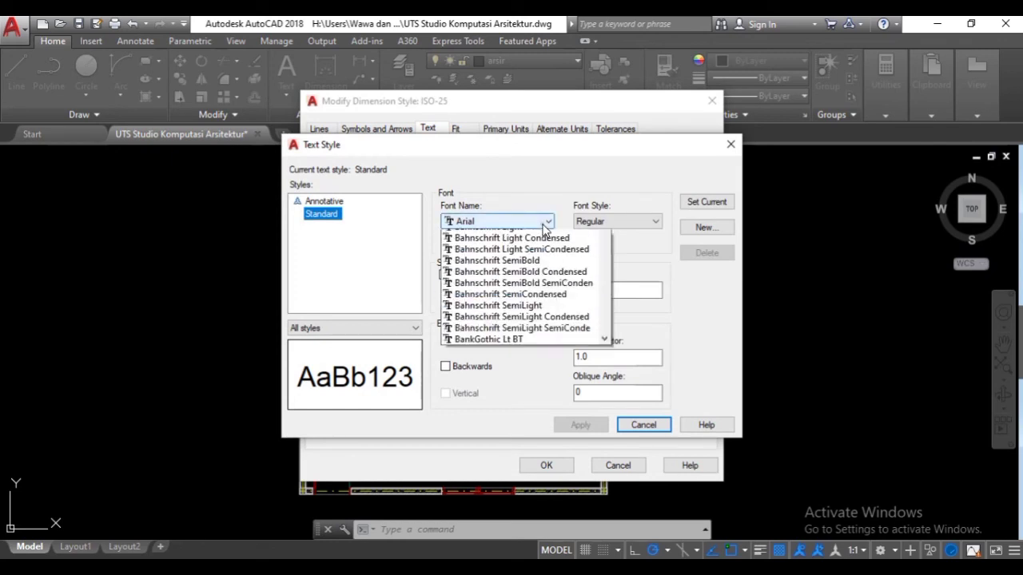
pyautogui.write('te')
pyautogui.press('Return')
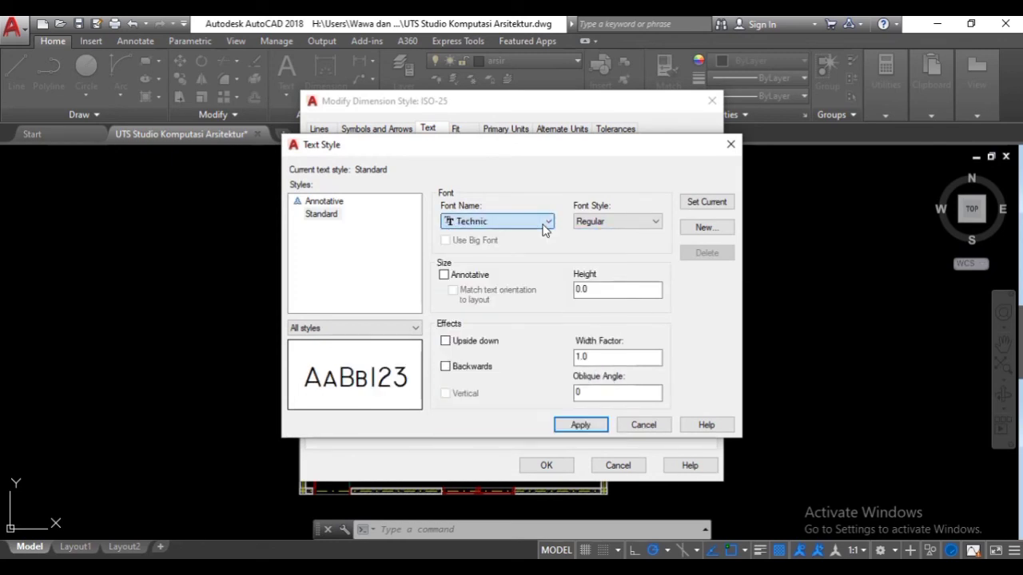
pyautogui.click(623, 294)
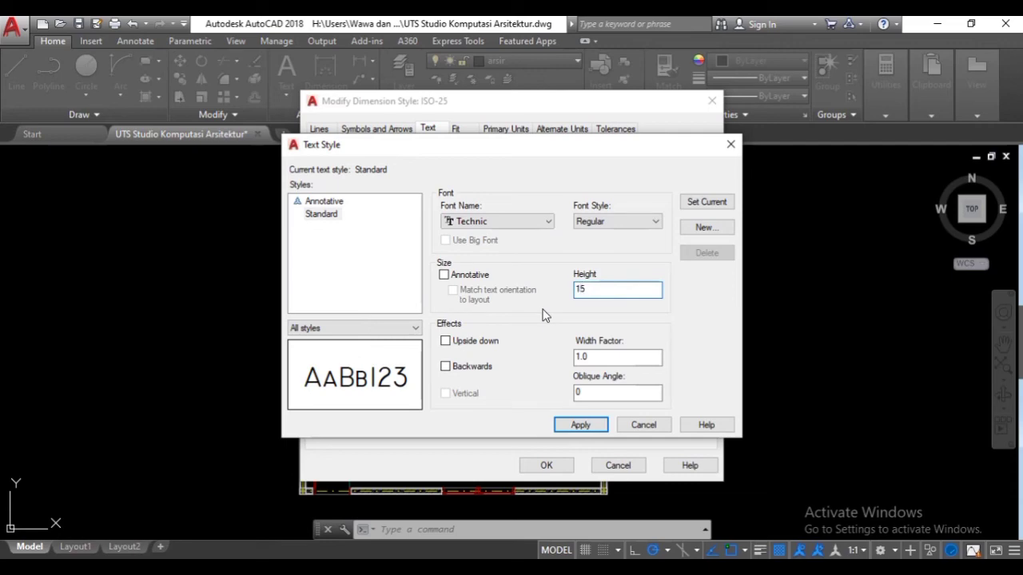
pyautogui.press('Return')
pyautogui.click(623, 426)
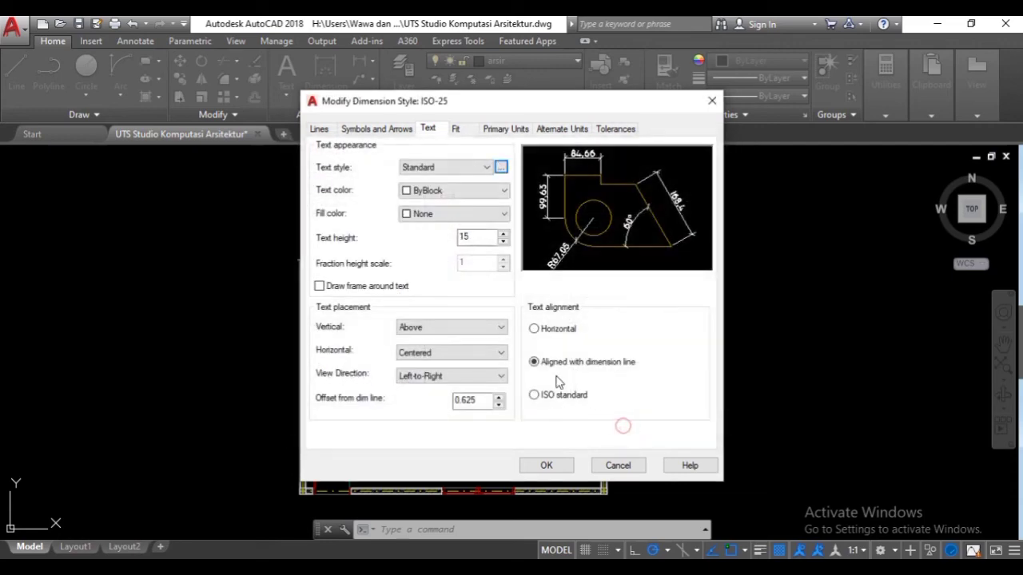
# - Align the dimension text horizontally, center it vertically, and set its offset from the dimension line to 5
pyautogui.click(555, 331)
pyautogui.click(477, 329)
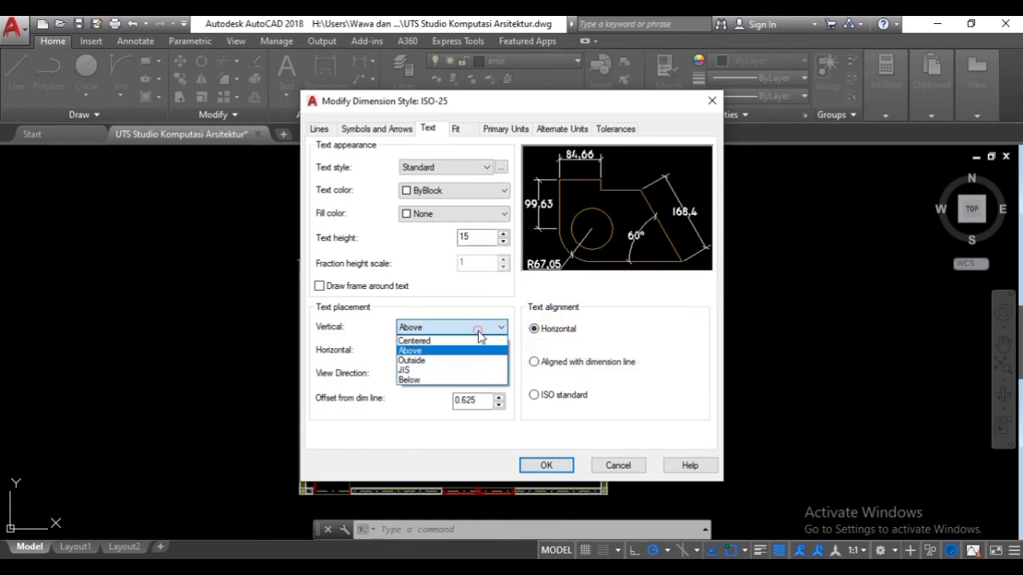
pyautogui.click(480, 341)
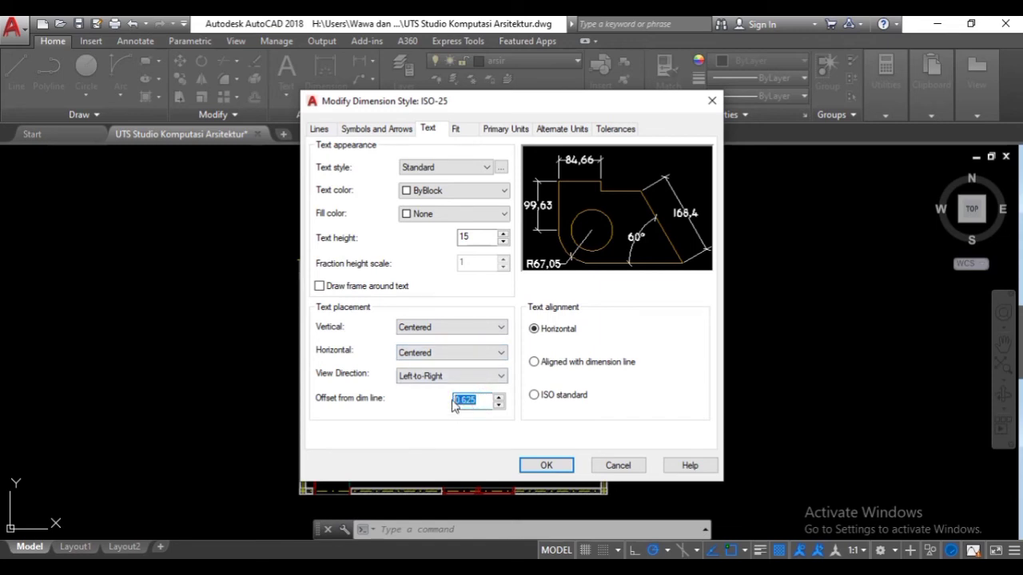
pyautogui.write('5')
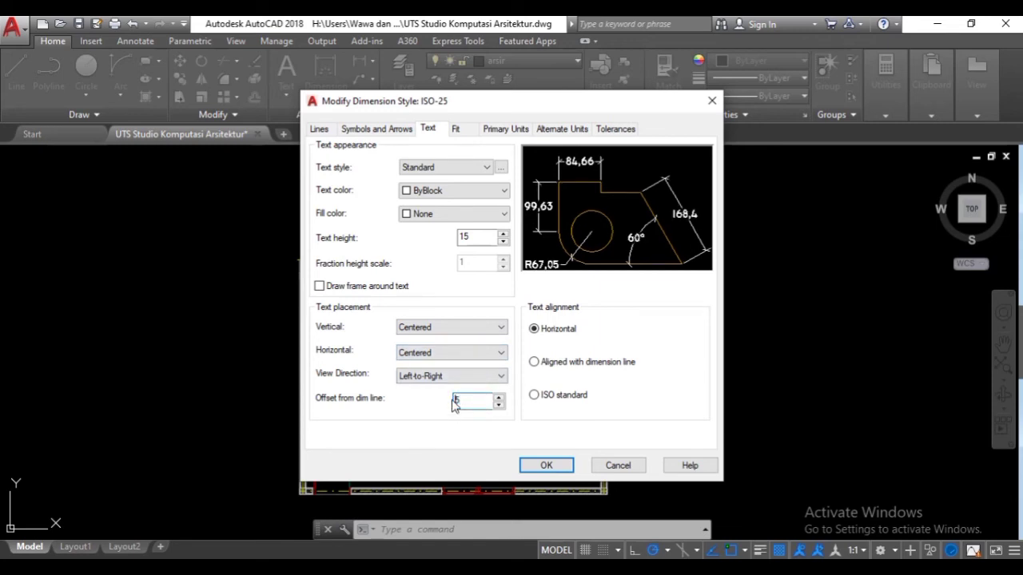
# - Set the precision of linear dimensions to 0 in the primary units and save the ISO-25 style changes
pyautogui.click(465, 132)
pyautogui.click(505, 130)
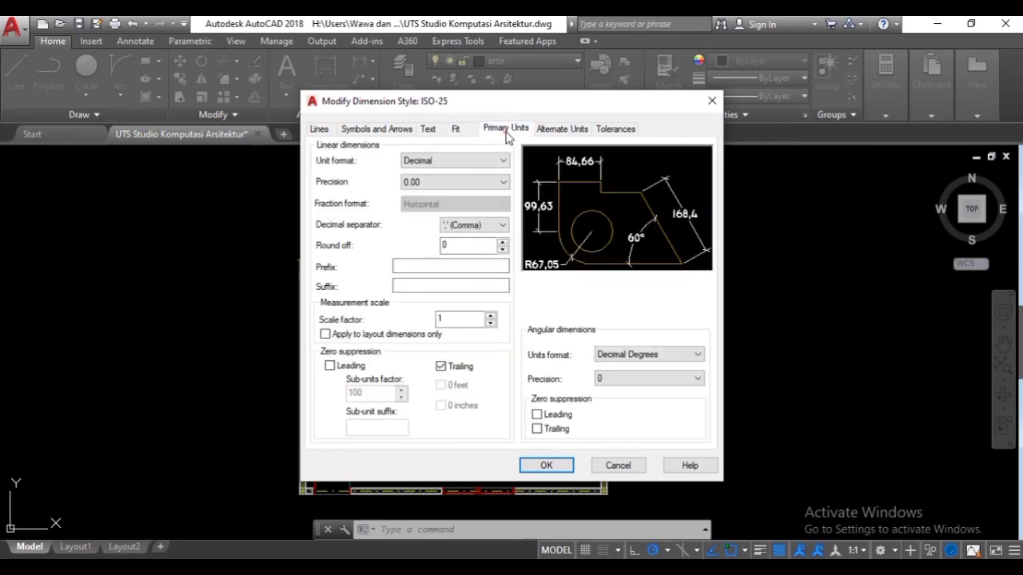
pyautogui.click(482, 182)
pyautogui.click(479, 197)
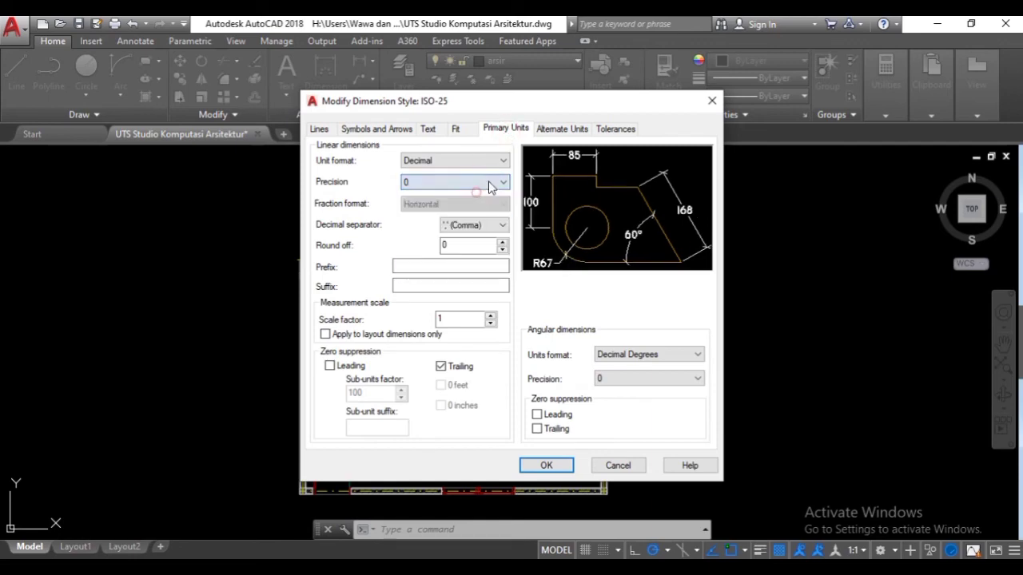
pyautogui.click(547, 466)
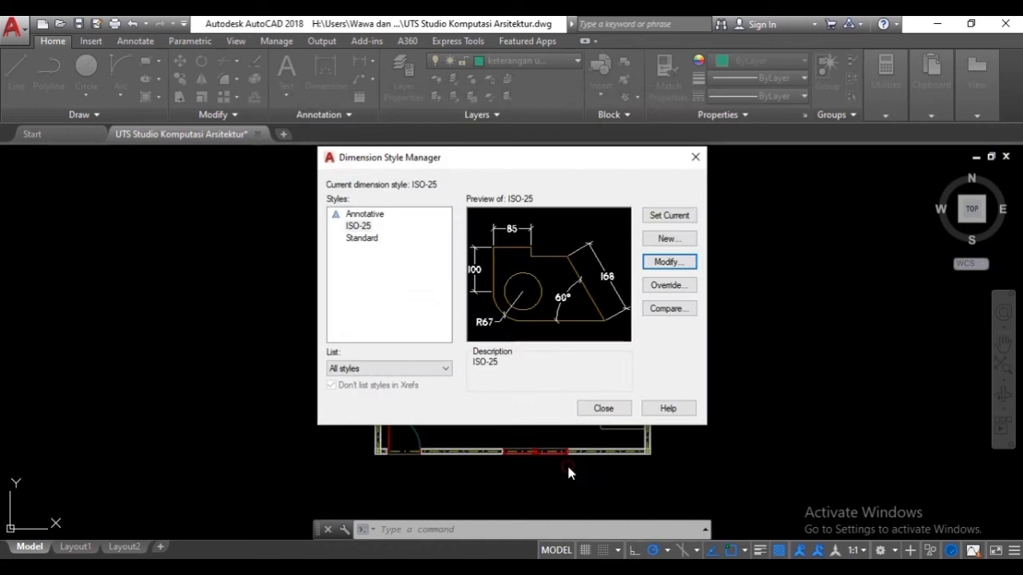
pyautogui.click(603, 411)
# - Draw a horizontal guide line from the upper small square's top-left corner to the outer face of the left wall
pyautogui.moveTo(437, 208); pyautogui.dragTo(332, 247, button='middle')
pyautogui.moveTo(354, 317); pyautogui.dragTo(380, 243, button='middle')
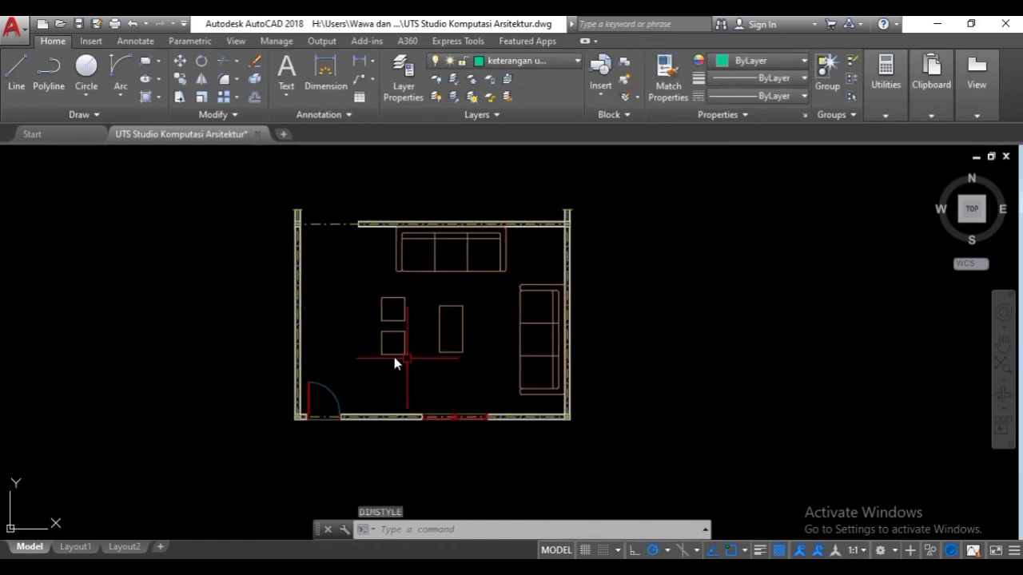
pyautogui.moveTo(331, 303); pyautogui.dragTo(354, 338, button='middle')
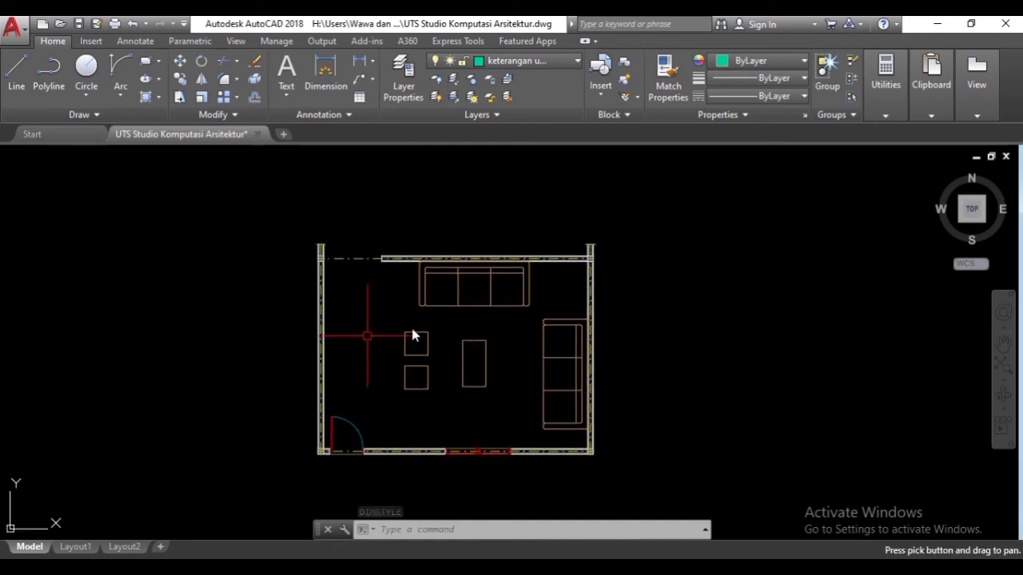
pyautogui.scroll(2, 379, 356)
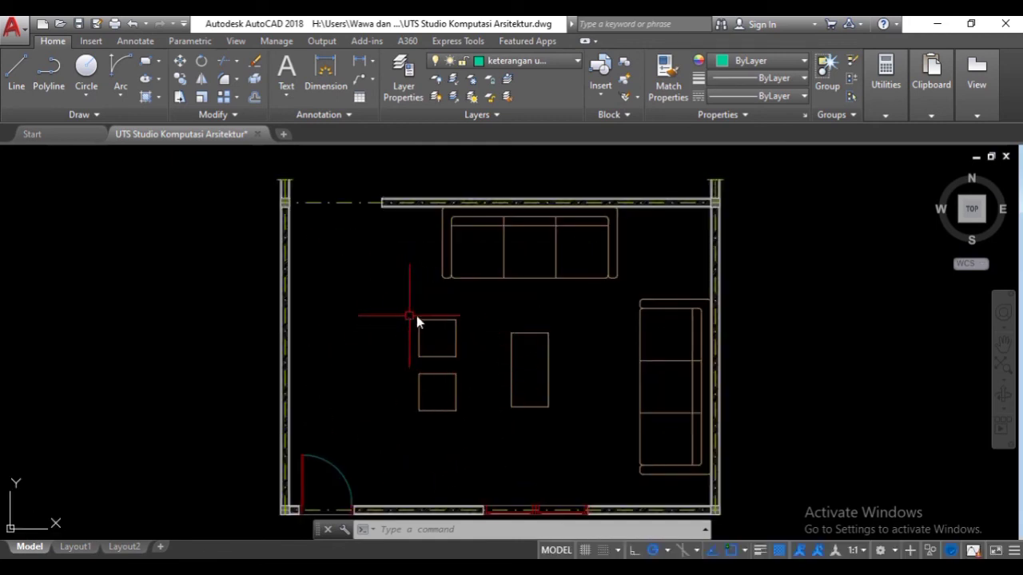
pyautogui.moveTo(444, 388); pyautogui.dragTo(463, 355, button='middle')
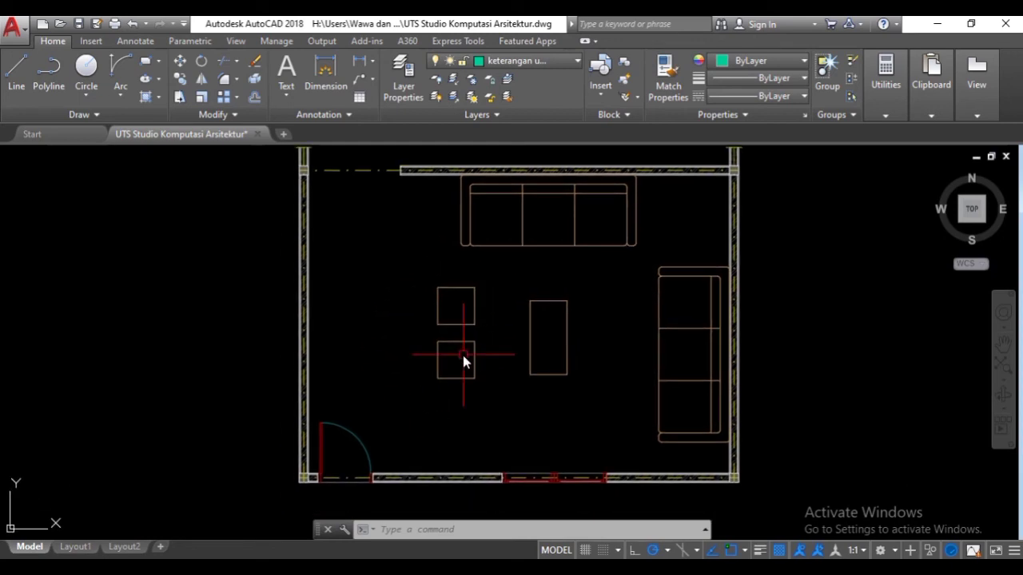
pyautogui.write('l')
pyautogui.press('Return')
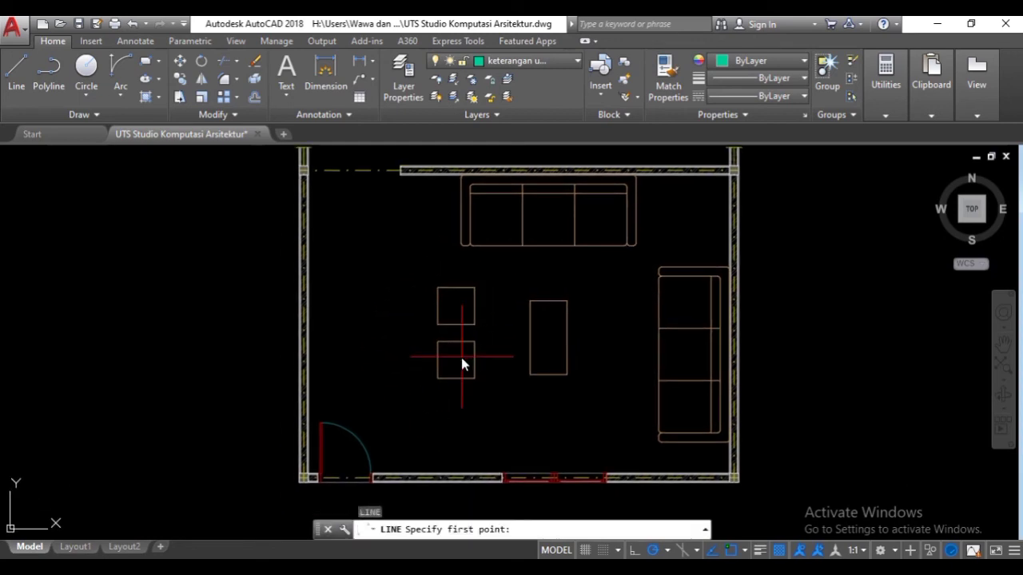
pyautogui.scroll(2, 442, 273)
pyautogui.scroll(2, 442, 273)
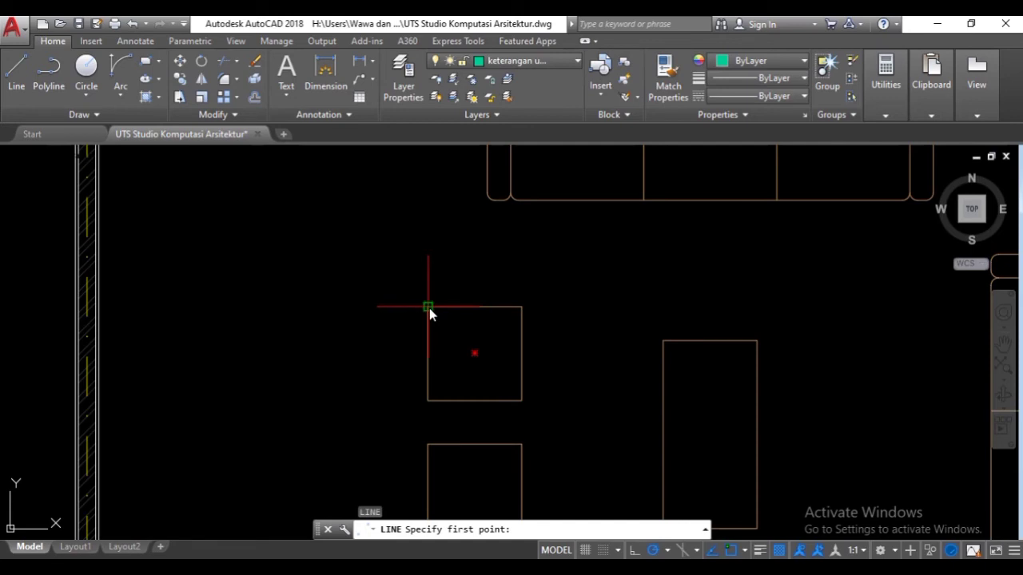
pyautogui.click(429, 308)
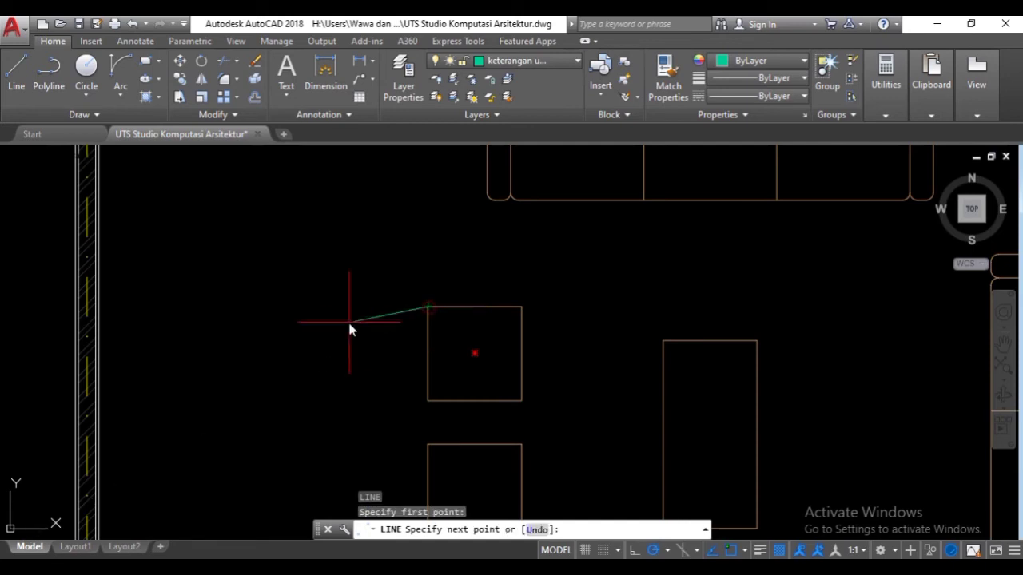
pyautogui.click(73, 309)
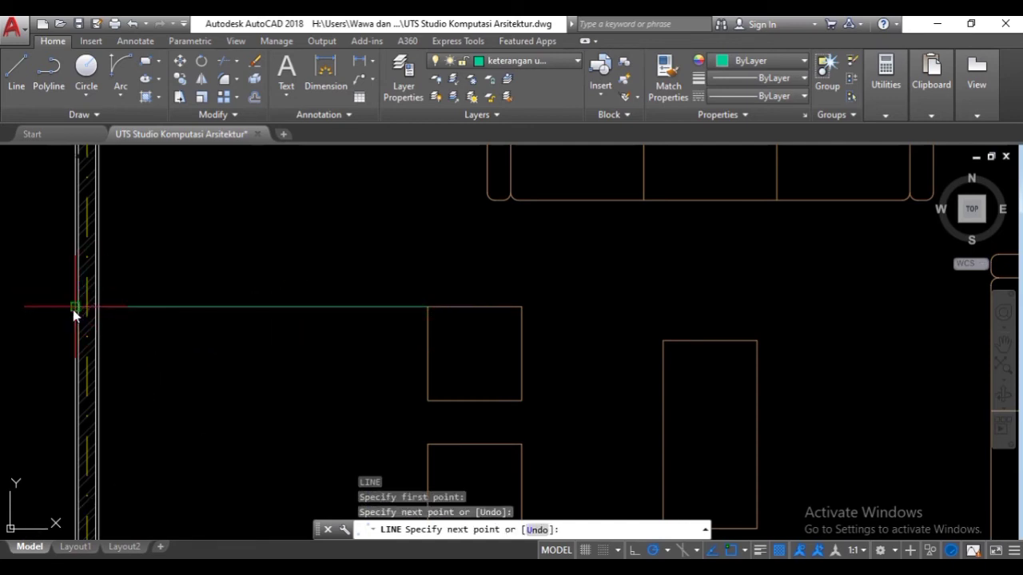
pyautogui.press('Return')
# - Draw a guide line from the upper small square's bottom-left corner across to the left wall's outer face
pyautogui.moveTo(373, 394); pyautogui.dragTo(494, 336, button='middle')
pyautogui.press('Return')
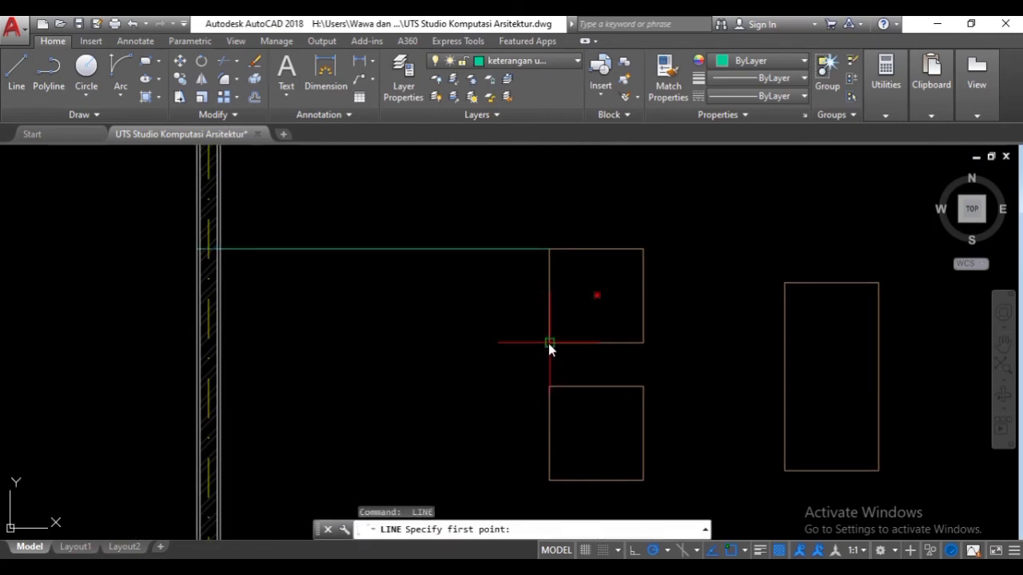
pyautogui.click(549, 343)
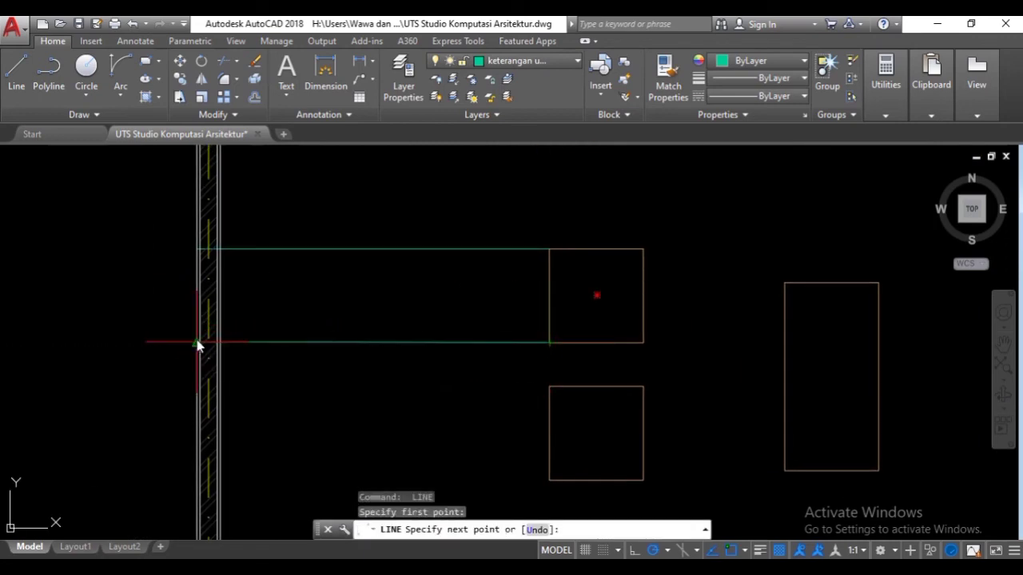
pyautogui.click(199, 345)
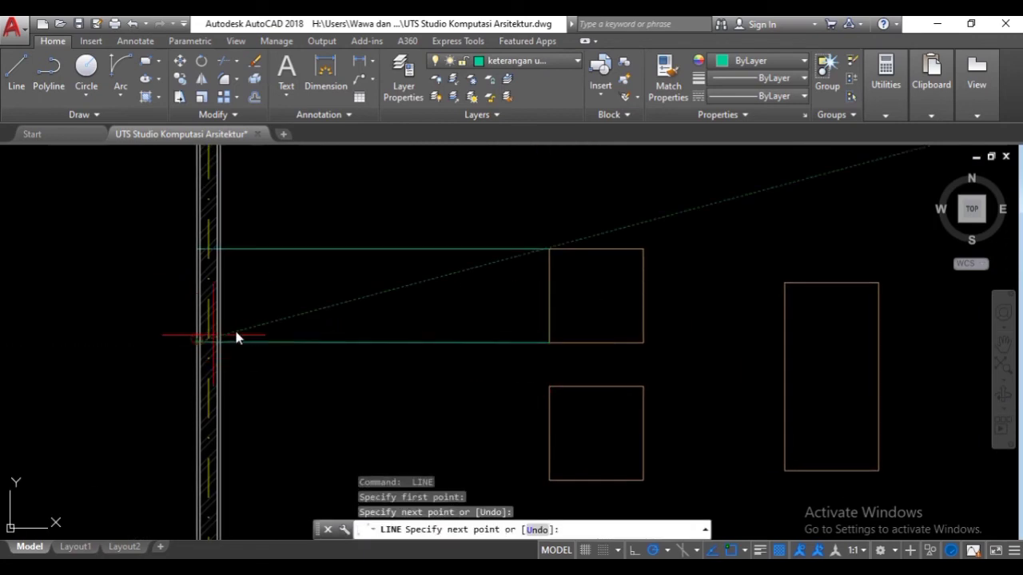
pyautogui.press('Return')
# - Draw a horizontal guide line from the lower small square's top-left corner to the left wall's outer face
pyautogui.moveTo(514, 399); pyautogui.dragTo(554, 324, button='middle')
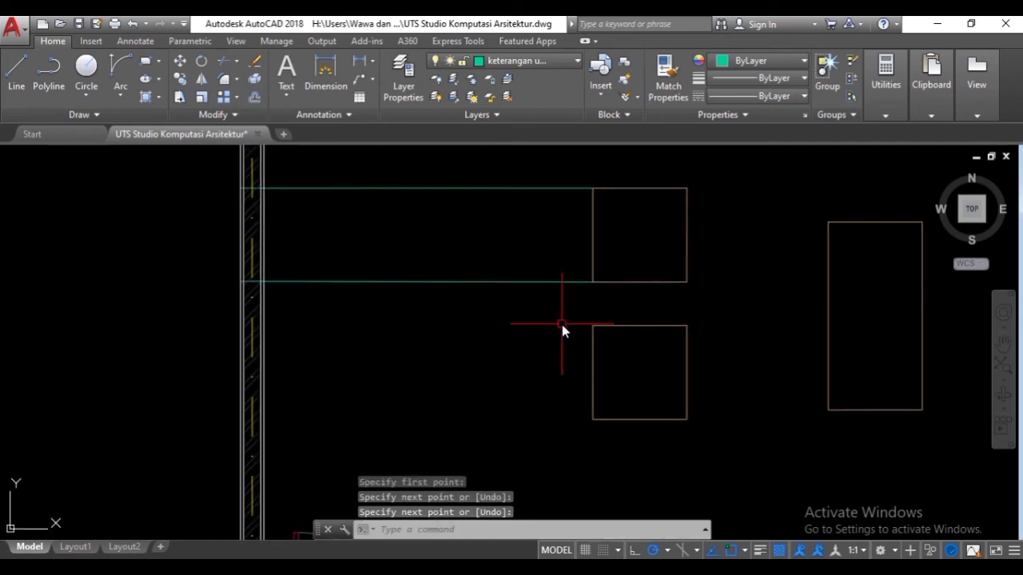
pyautogui.press('Return')
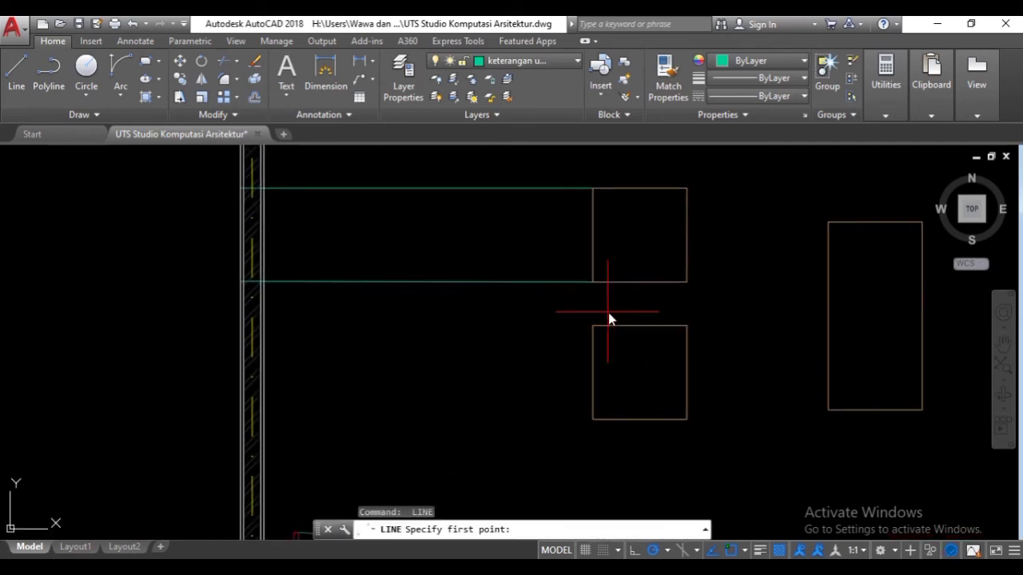
pyautogui.click(591, 326)
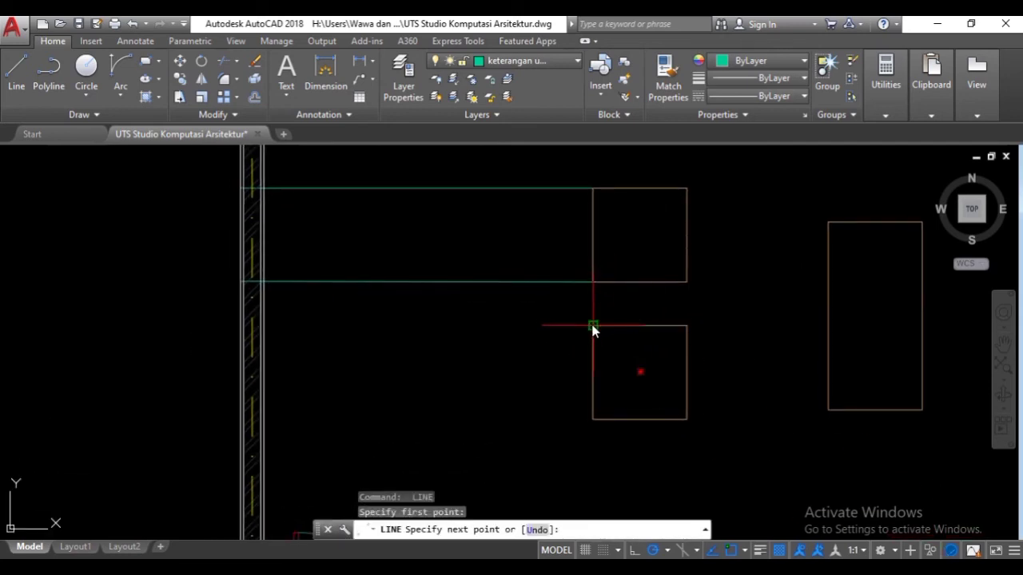
pyautogui.click(239, 333)
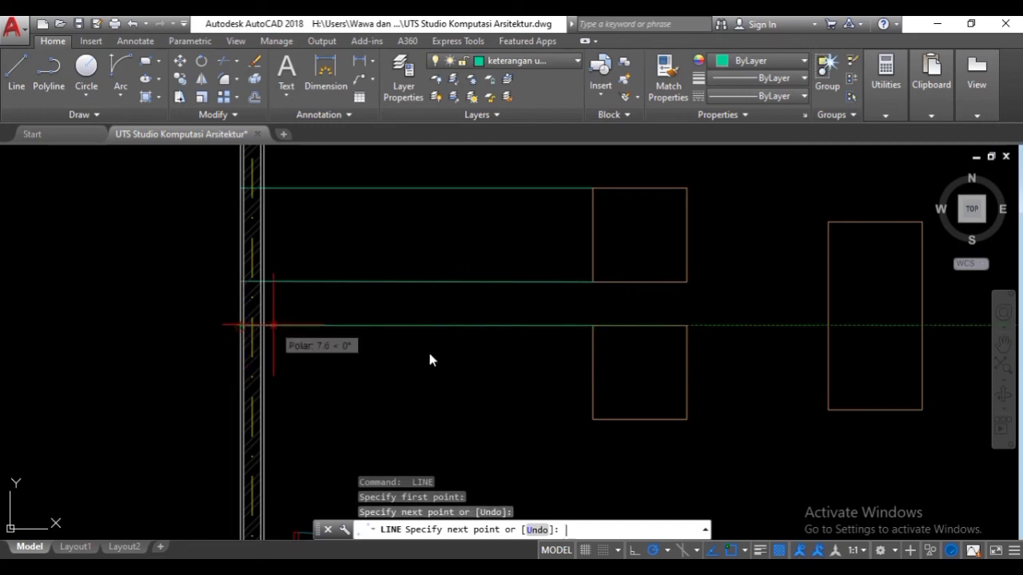
pyautogui.press('Return')
# - Draw a guide line from the lower small square's bottom-left corner across to the left wall's outer face
pyautogui.press('Return')
pyautogui.click(592, 419)
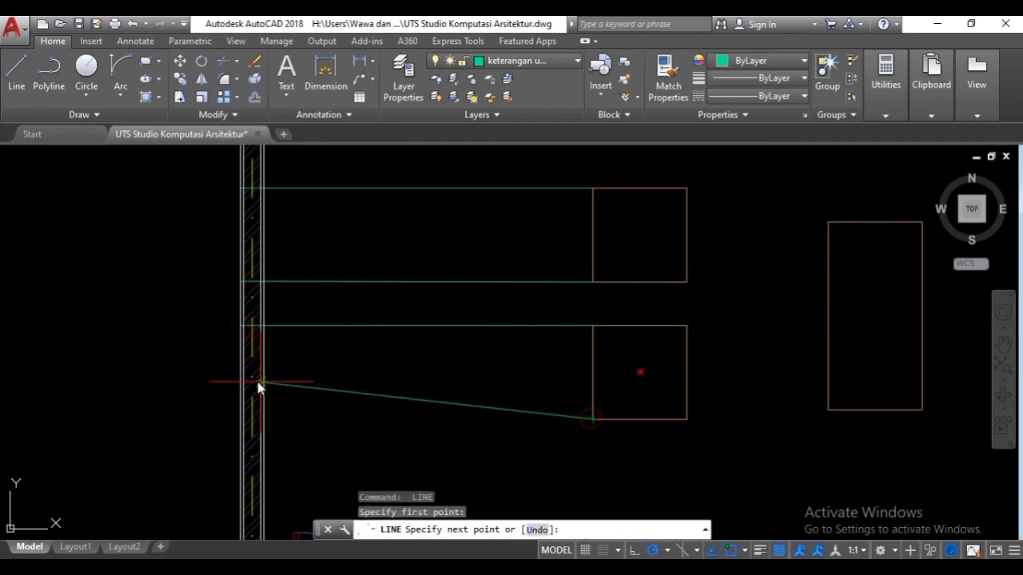
pyautogui.scroll(2, 235, 429)
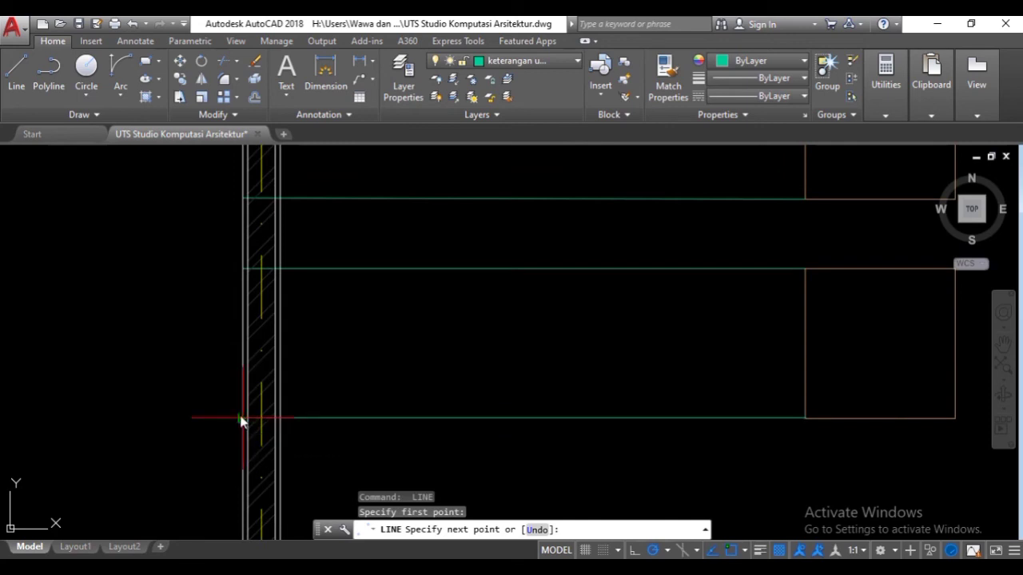
pyautogui.click(242, 417)
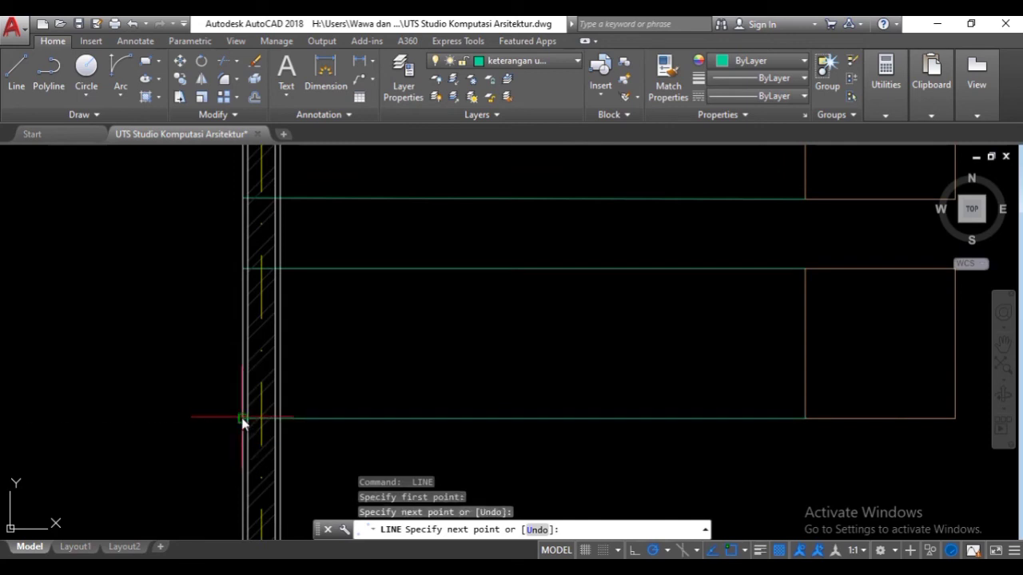
pyautogui.press('Return')
pyautogui.scroll(-2, 340, 342)
pyautogui.scroll(-2, 338, 322)
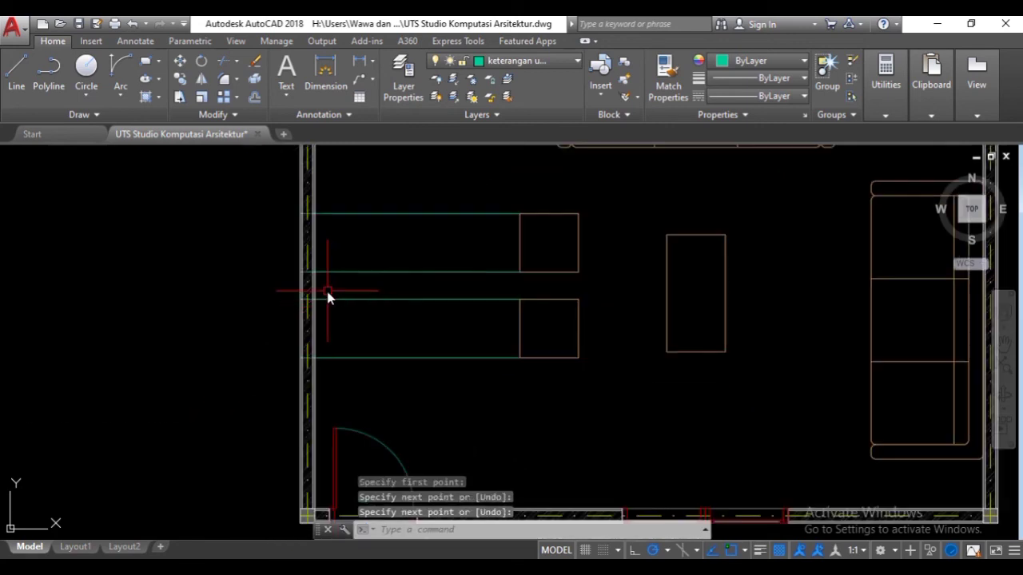
# - Stretch the wall end of the topmost guide line outward by 10
pyautogui.moveTo(326, 297); pyautogui.dragTo(395, 289, button='middle')
pyautogui.click(405, 286)
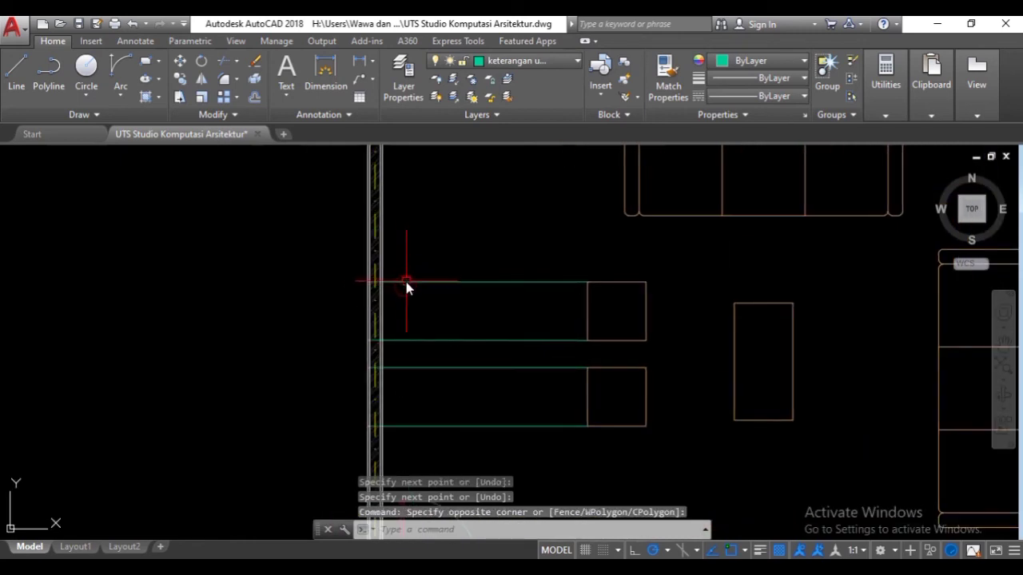
pyautogui.click(364, 286)
pyautogui.click(368, 282)
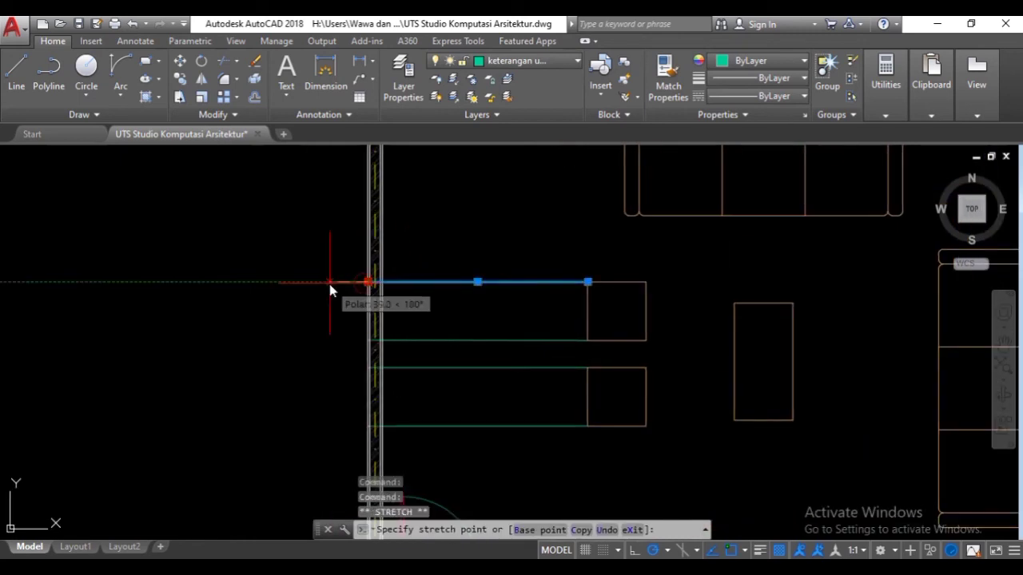
pyautogui.write('10')
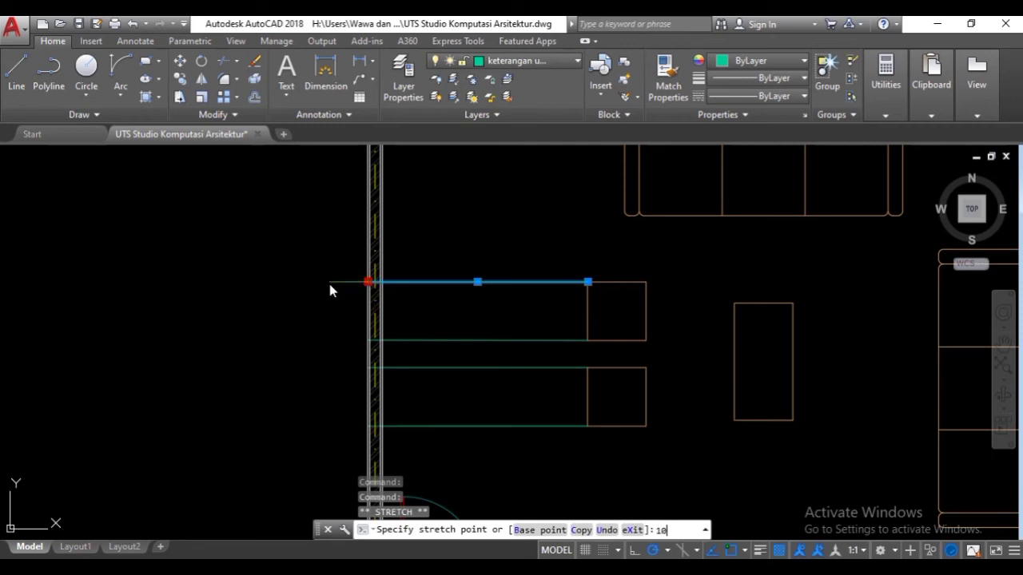
pyautogui.press('Return')
pyautogui.press('Escape')
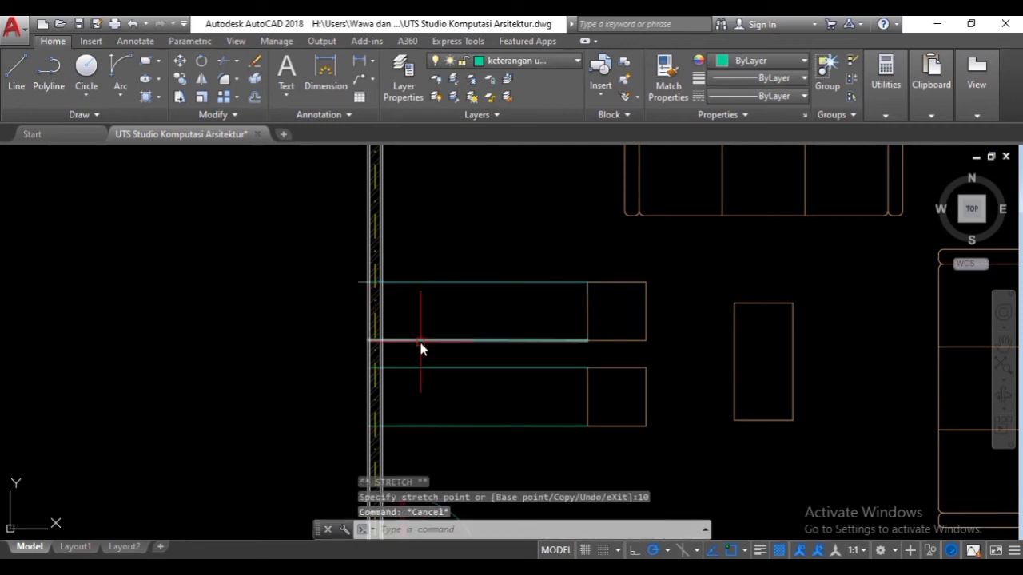
# - Stretch the wall end of the guide line at the upper square's bottom edge outward by 10
pyautogui.click(419, 340)
pyautogui.click(367, 341)
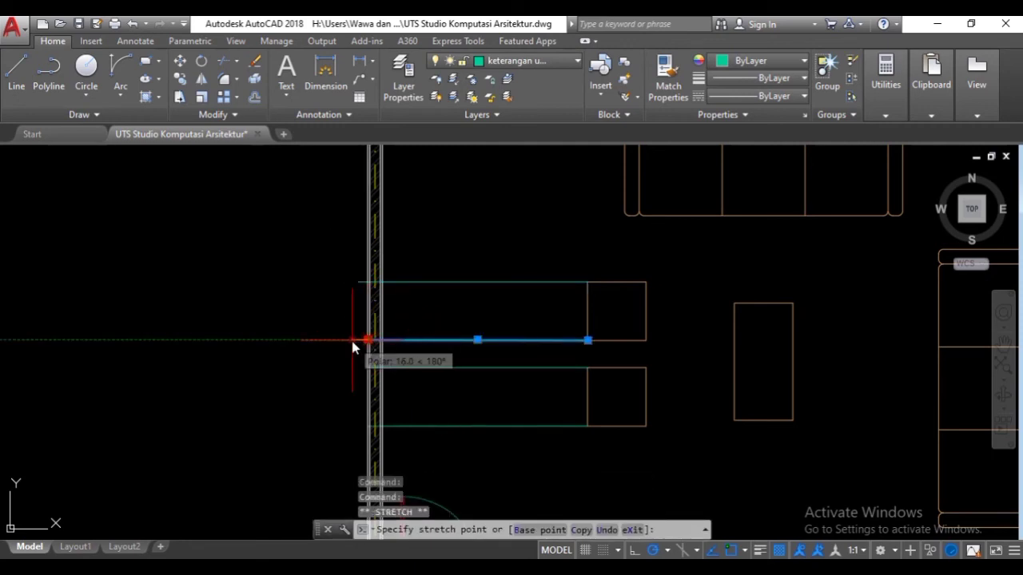
pyautogui.write('10')
pyautogui.press('Return')
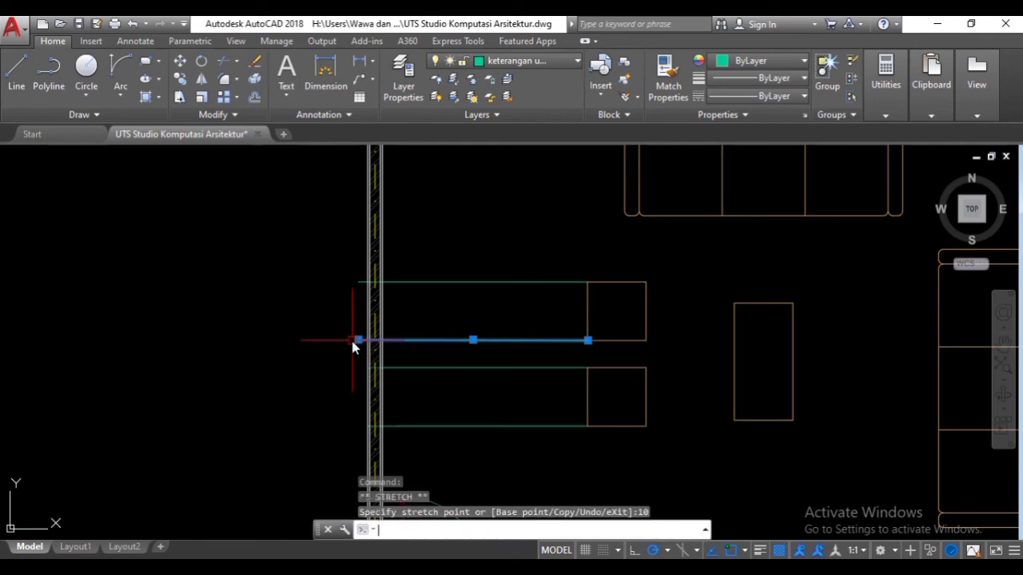
pyautogui.press('Escape')
# - Stretch the wall end of the guide line at the lower square's top edge outward by 10
pyautogui.click(375, 368)
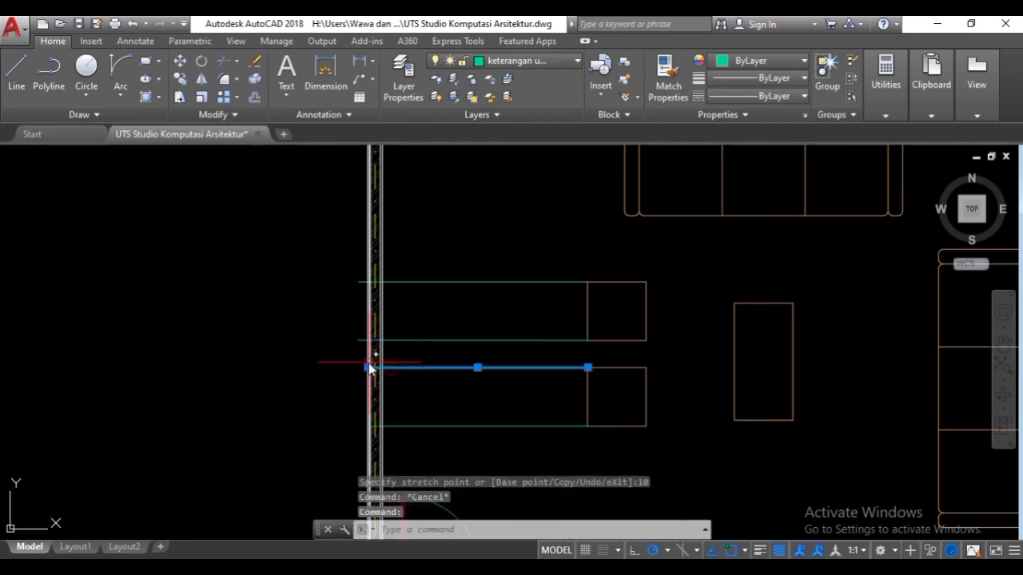
pyautogui.click(366, 367)
pyautogui.write('10')
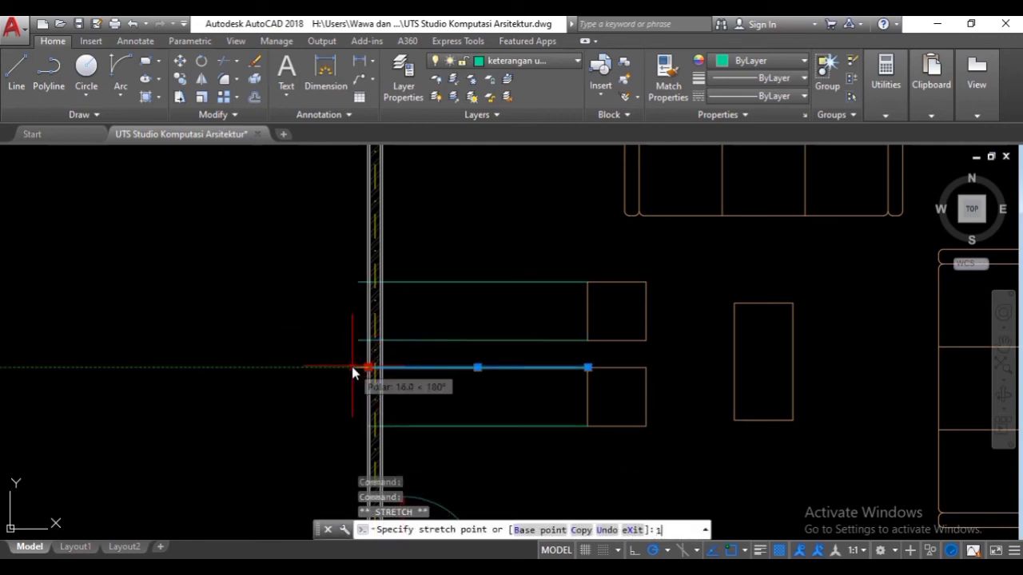
pyautogui.press('Return')
pyautogui.press('Escape')
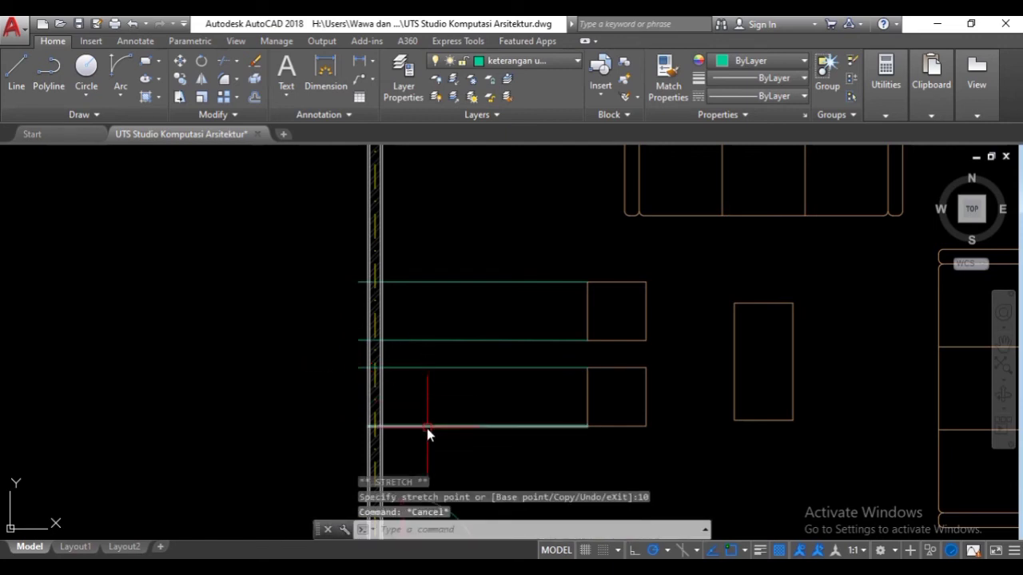
# - Stretch the wall end of the lowest guide line outward by 10
pyautogui.click(427, 428)
pyautogui.click(367, 426)
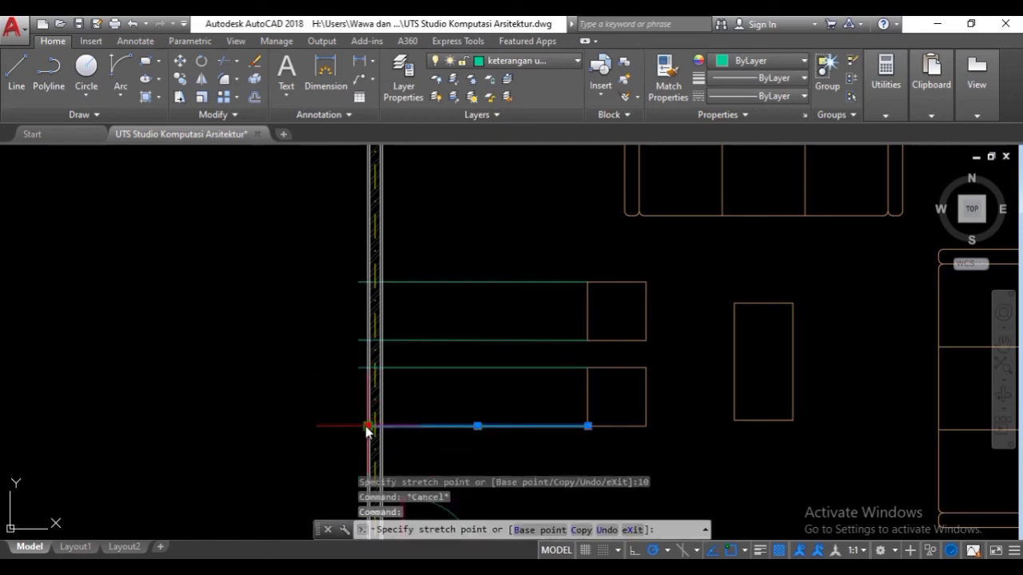
pyautogui.write('10')
pyautogui.press('Return')
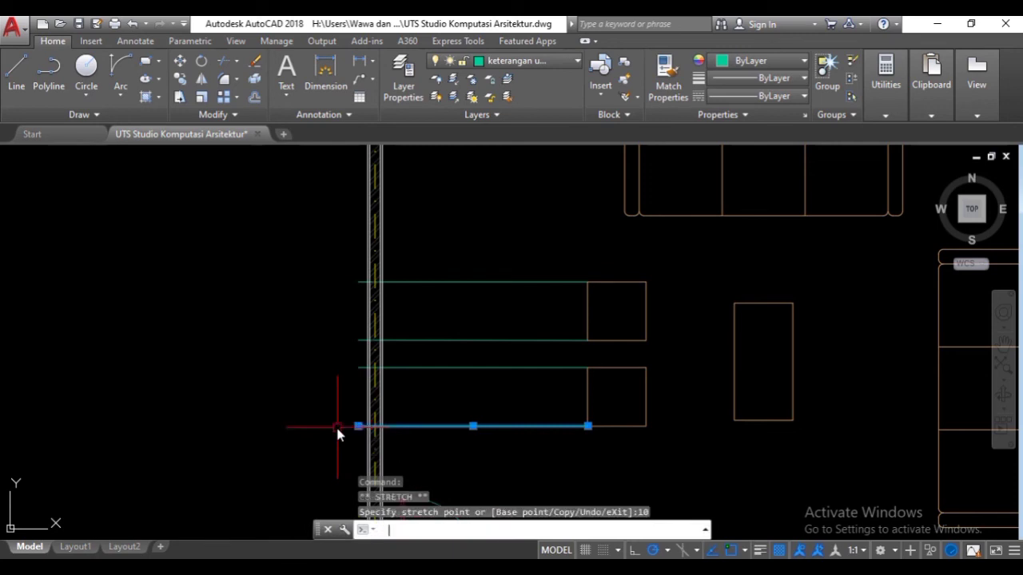
pyautogui.press('Escape')
# - Change the linetype of all four guide lines to DASHED2
pyautogui.click(491, 450)
pyautogui.click(430, 224)
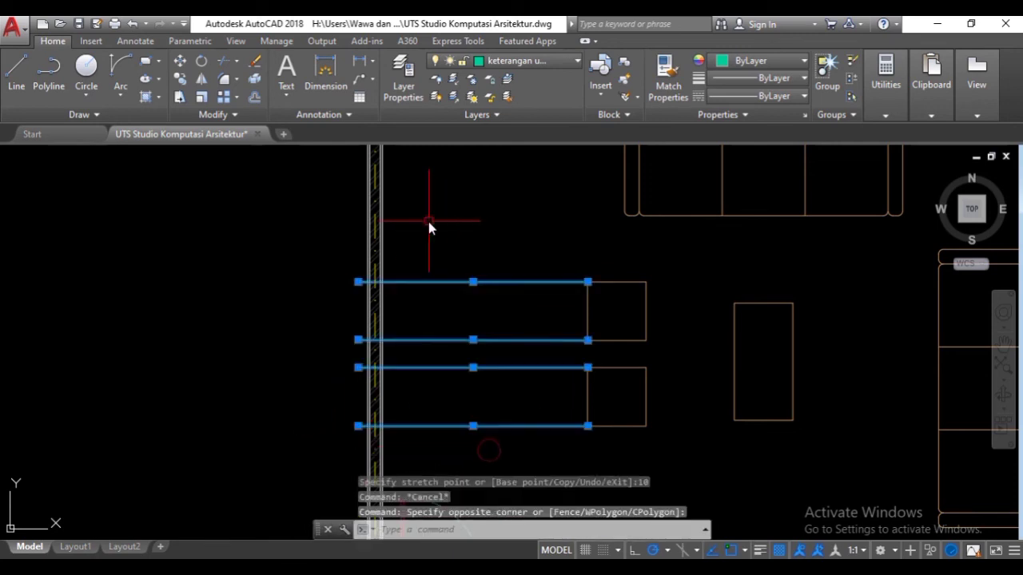
pyautogui.click(803, 97)
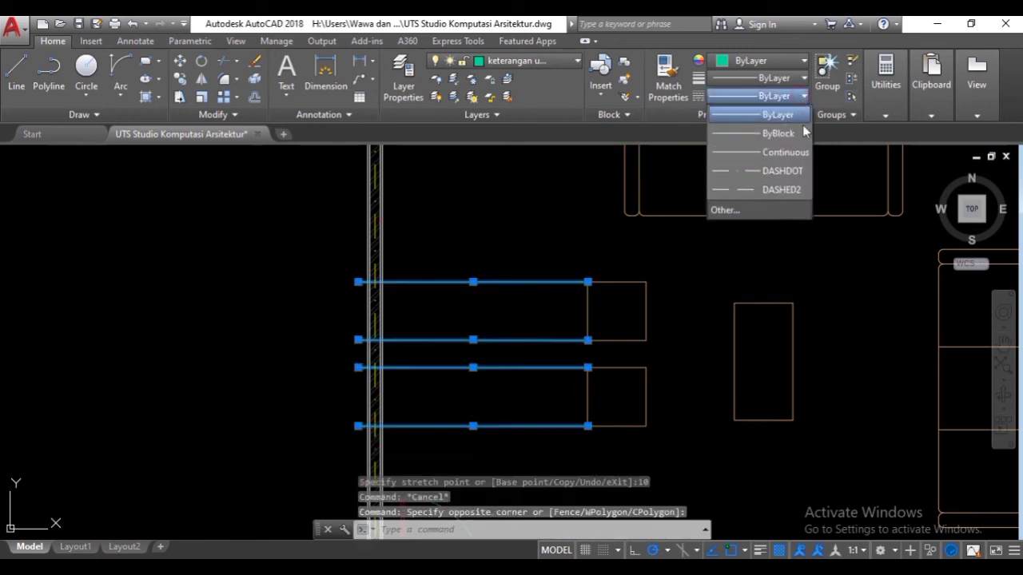
pyautogui.click(792, 192)
pyautogui.press('Escape')
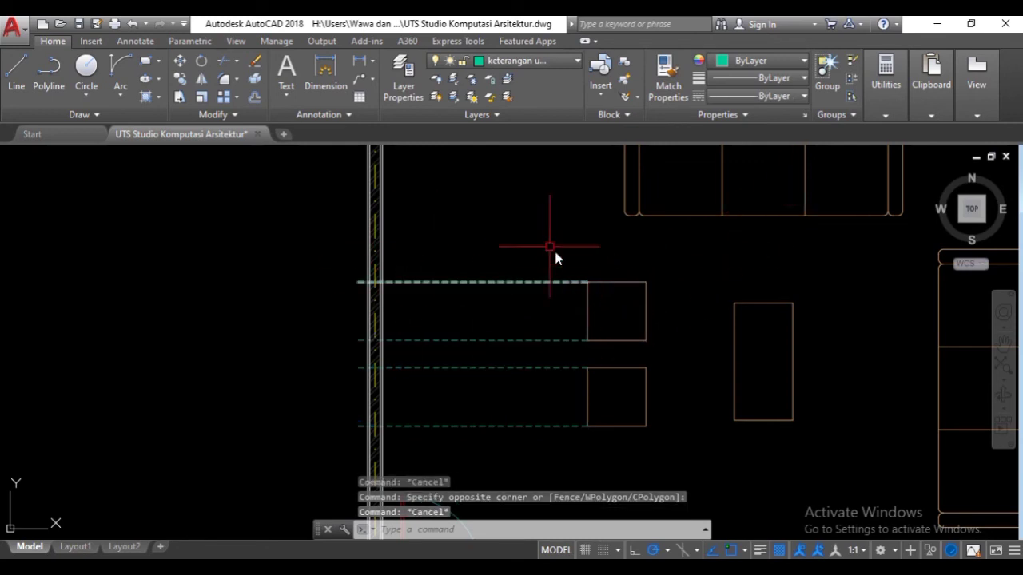
# - Dimension the upper square's height between its two guide line ends, placing the dimension line 30 outside them
pyautogui.click(325, 69)
pyautogui.click(359, 281)
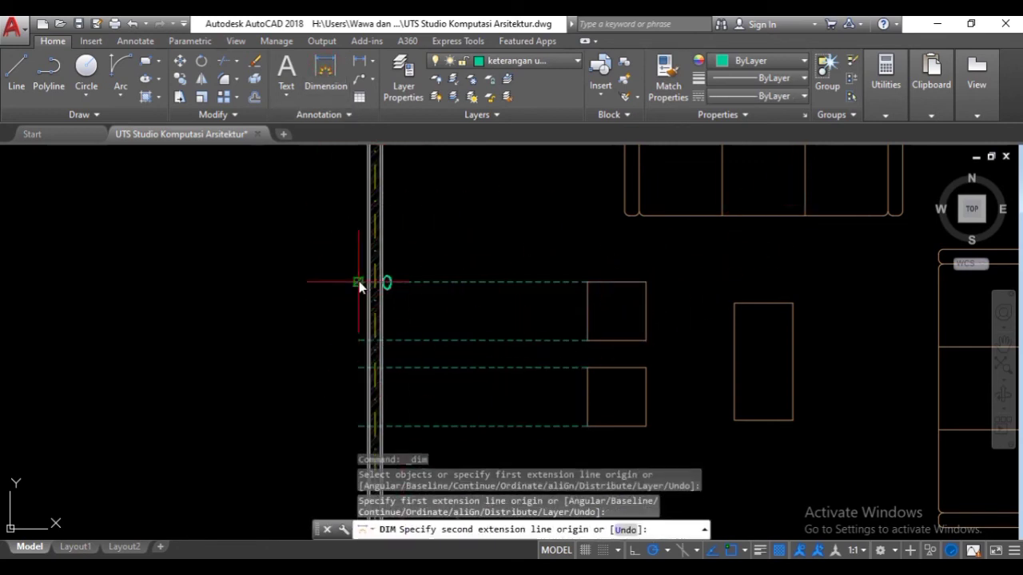
pyautogui.click(359, 341)
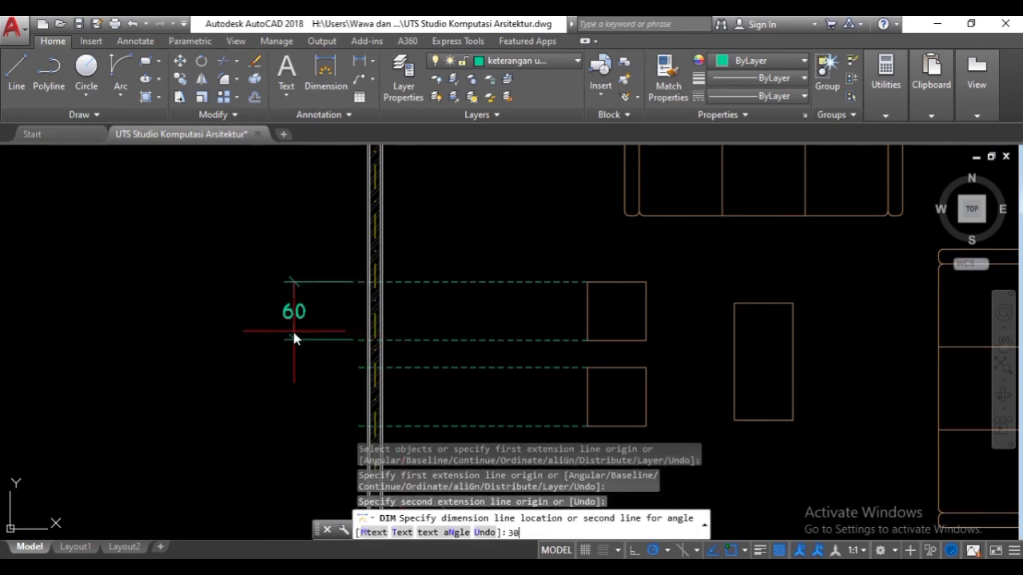
pyautogui.write('30')
pyautogui.press('Return')
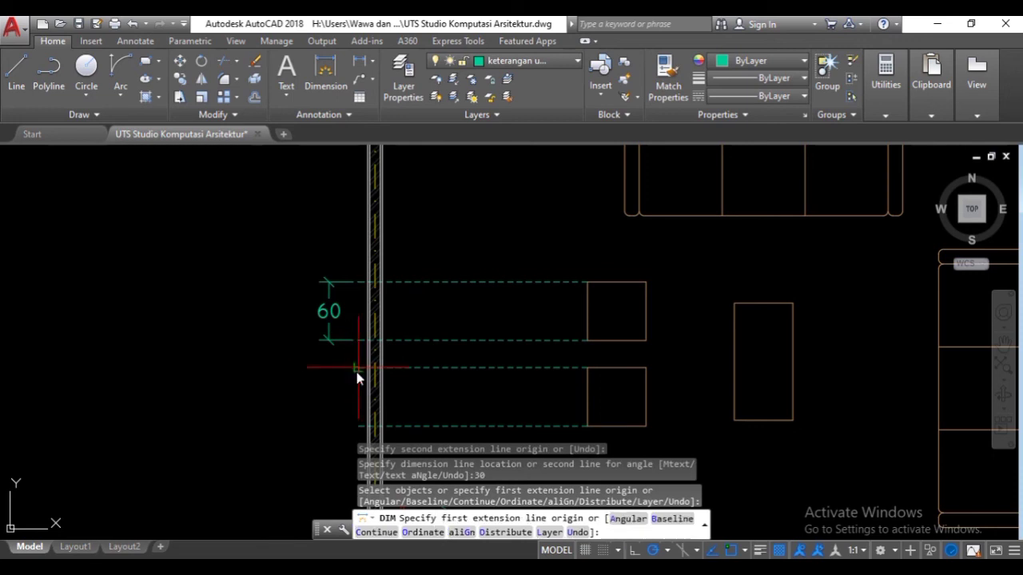
# - Dimension the lower square's height between its guide line ends, aligning the dimension line with the upper square's dimension
pyautogui.click(357, 371)
pyautogui.click(356, 427)
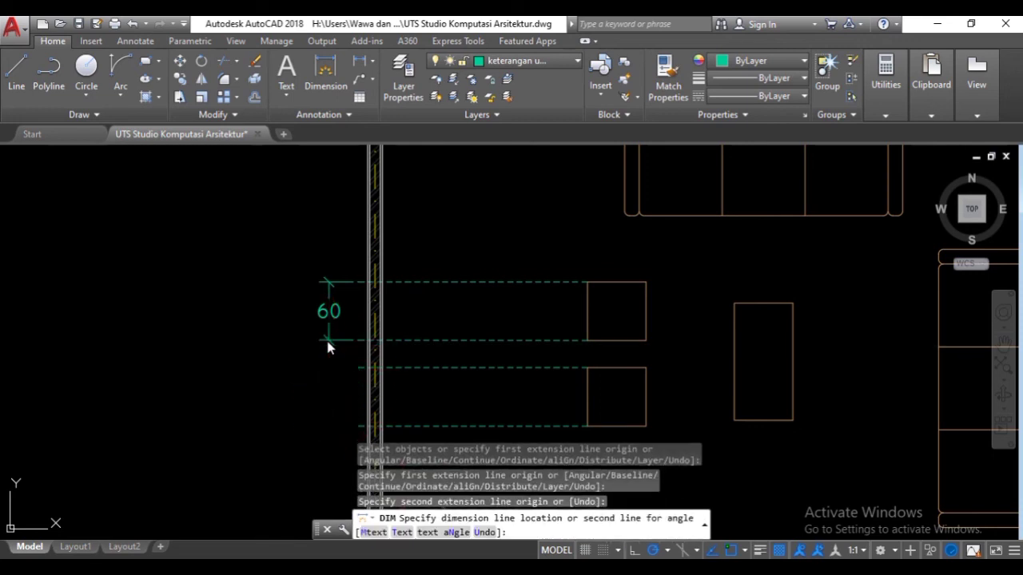
pyautogui.click(328, 348)
pyautogui.press('Escape')
# - Draw a horizontal guide line from the table's upper right corner to the outer face of the right wall
pyautogui.scroll(-3, 357, 362)
pyautogui.scroll(2, 455, 230)
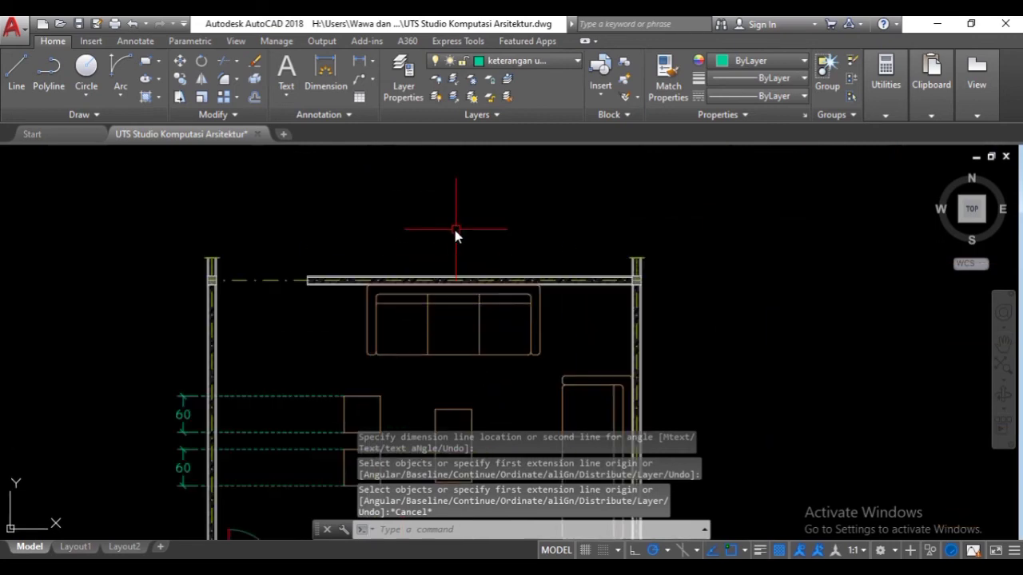
pyautogui.moveTo(457, 296); pyautogui.dragTo(421, 218, button='middle')
pyautogui.moveTo(150, 322); pyautogui.dragTo(268, 333, button='middle')
pyautogui.moveTo(542, 343); pyautogui.dragTo(545, 266, button='middle')
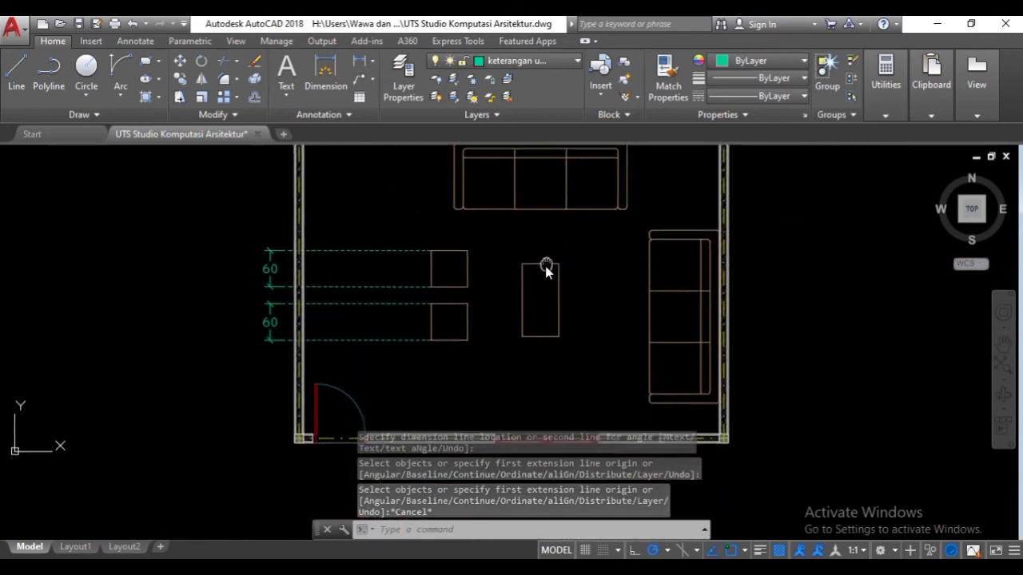
pyautogui.scroll(2, 545, 267)
pyautogui.scroll(-2, 407, 300)
pyautogui.moveTo(544, 317); pyautogui.dragTo(481, 319, button='middle')
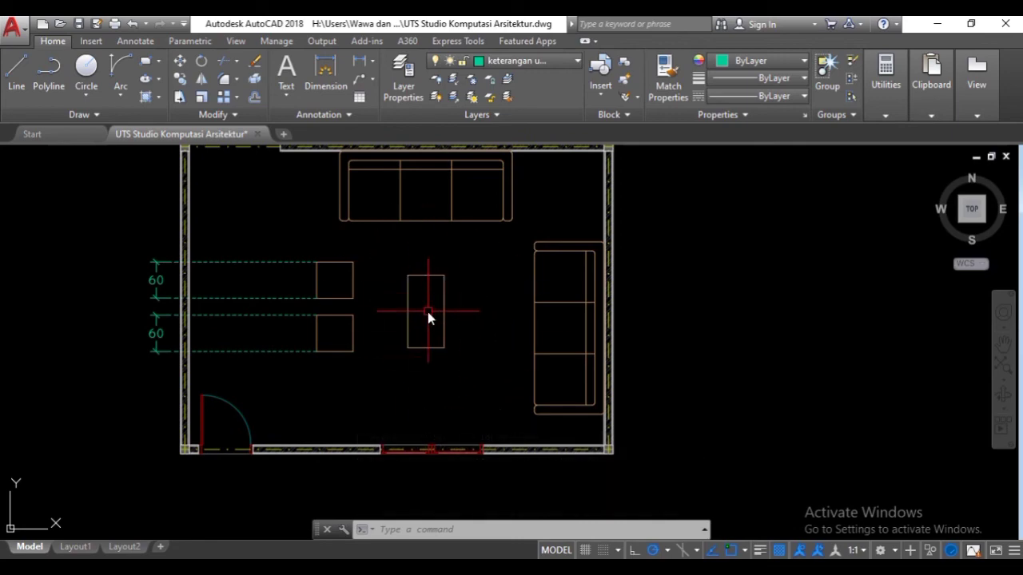
pyautogui.write('l')
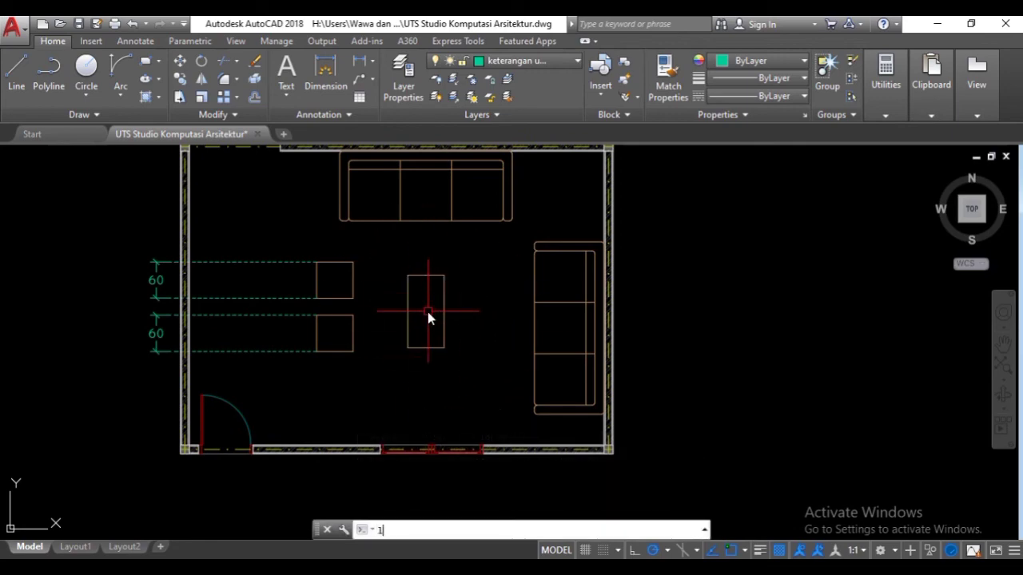
pyautogui.press('Return')
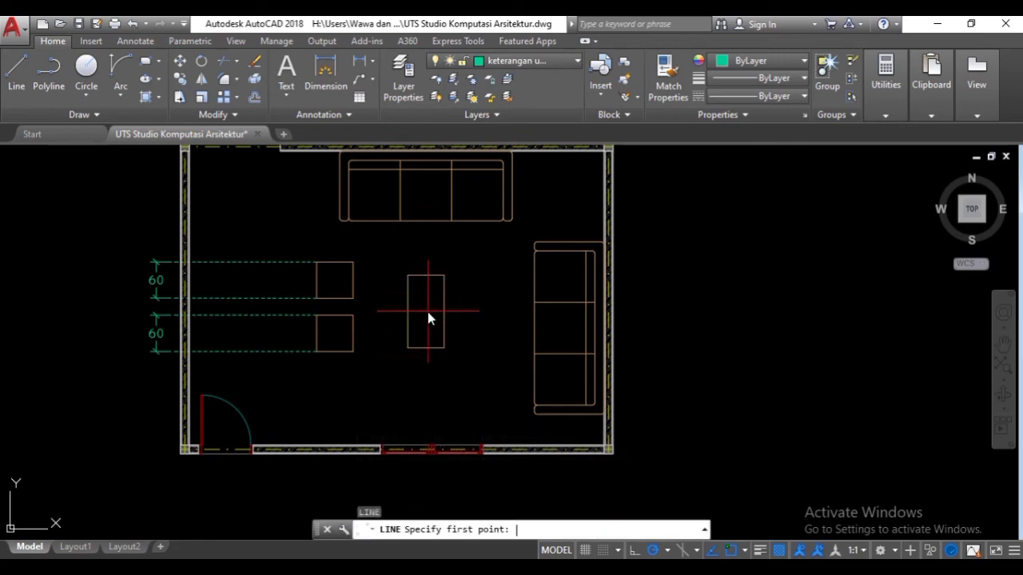
pyautogui.click(444, 274)
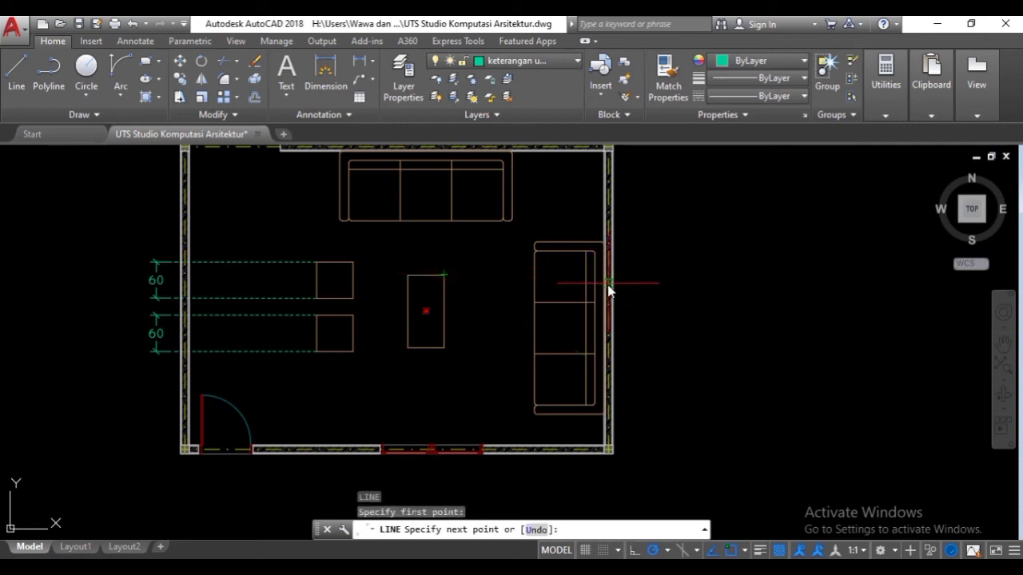
pyautogui.scroll(4, 617, 283)
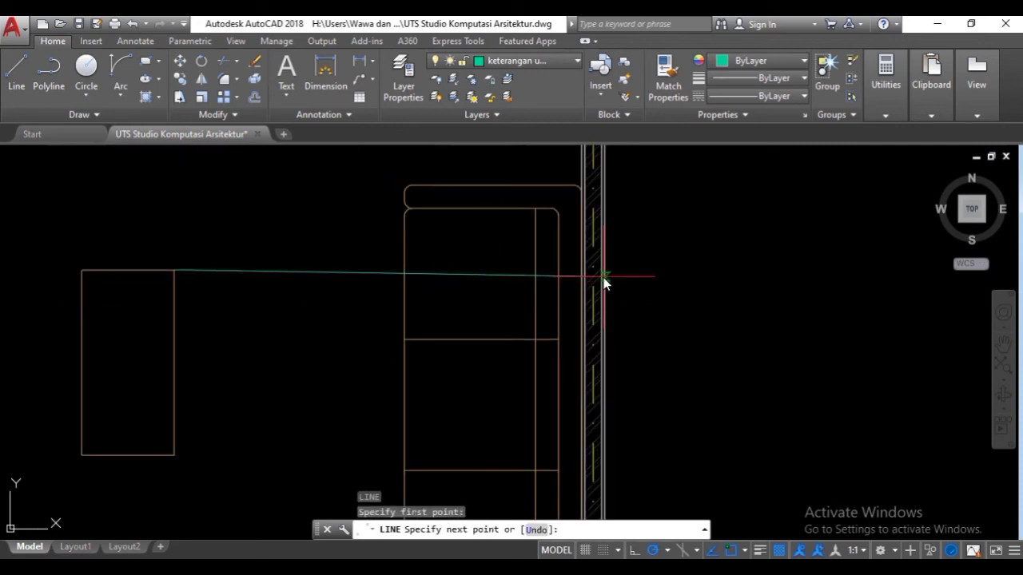
pyautogui.click(603, 272)
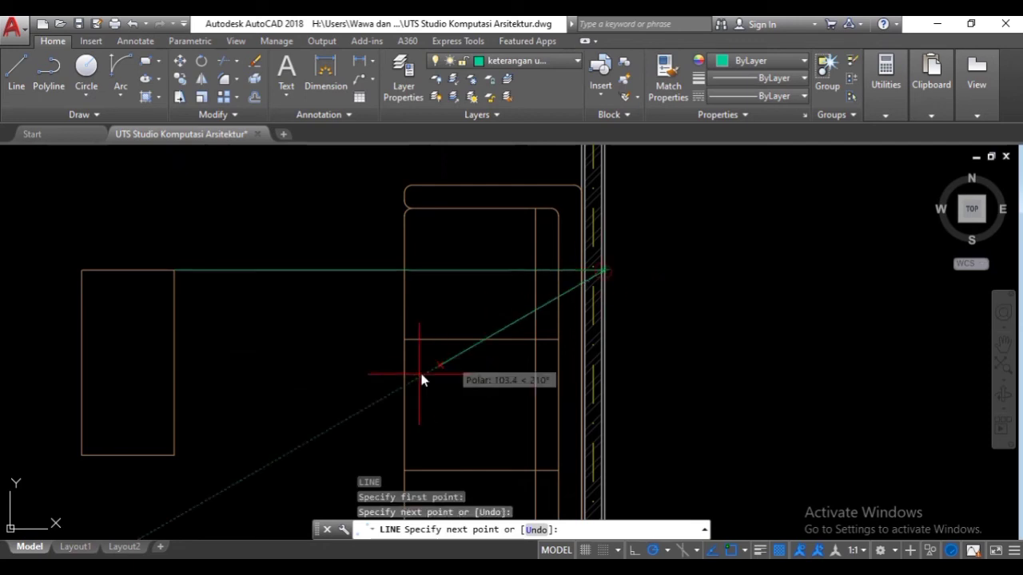
pyautogui.press('Return')
# - Draw a horizontal guide line from the table's lower right corner to the outer face of the right wall
pyautogui.press('Return')
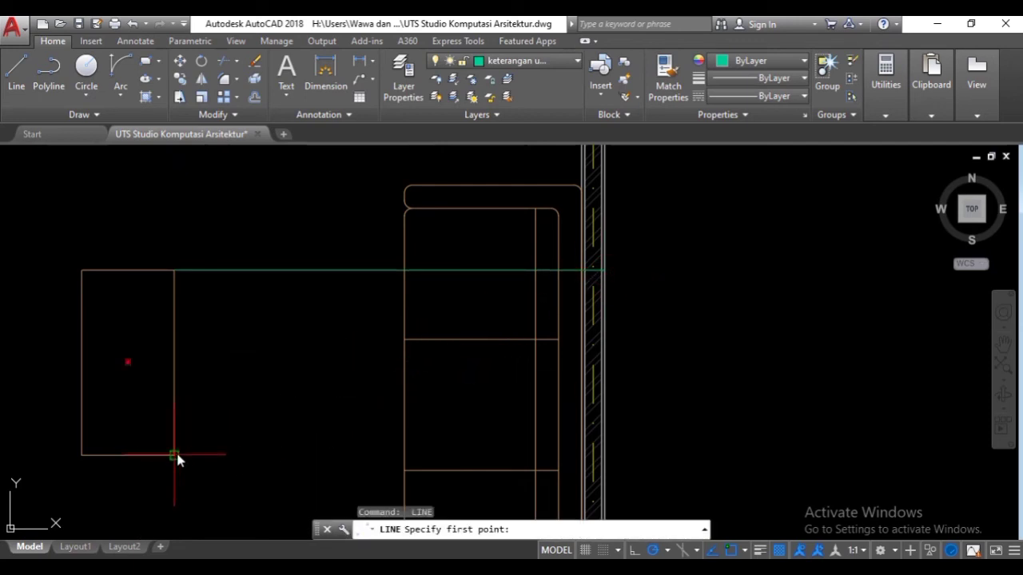
pyautogui.click(176, 457)
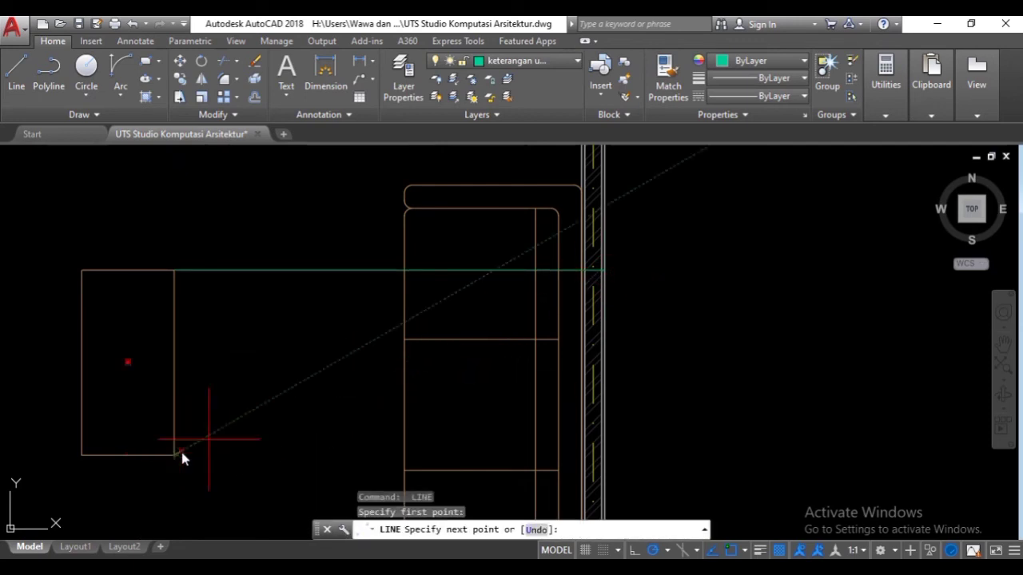
pyautogui.click(606, 456)
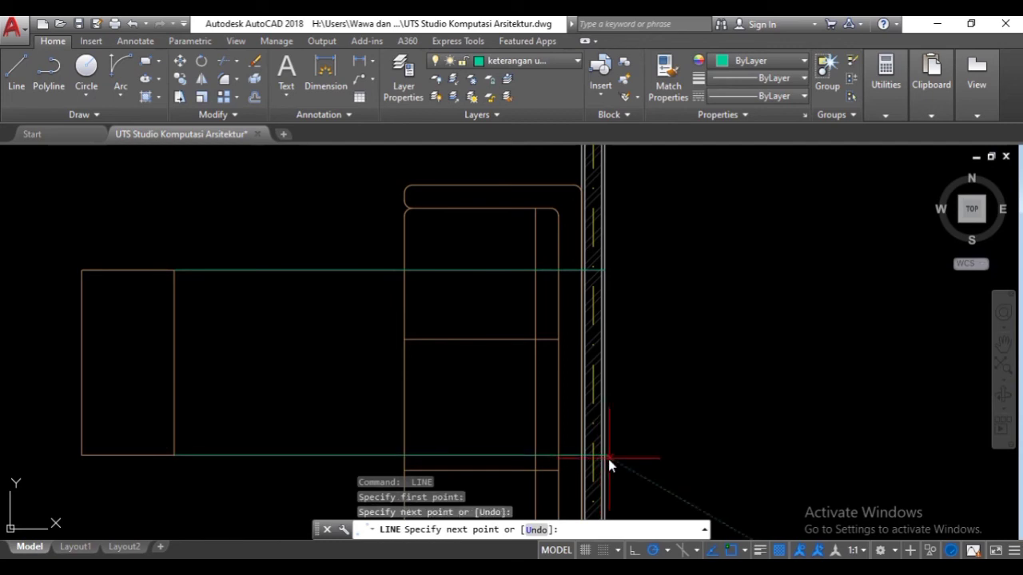
pyautogui.press('Return')
# - Stretch the wall end of the table's lower guide line outward by 10
pyautogui.click(585, 457)
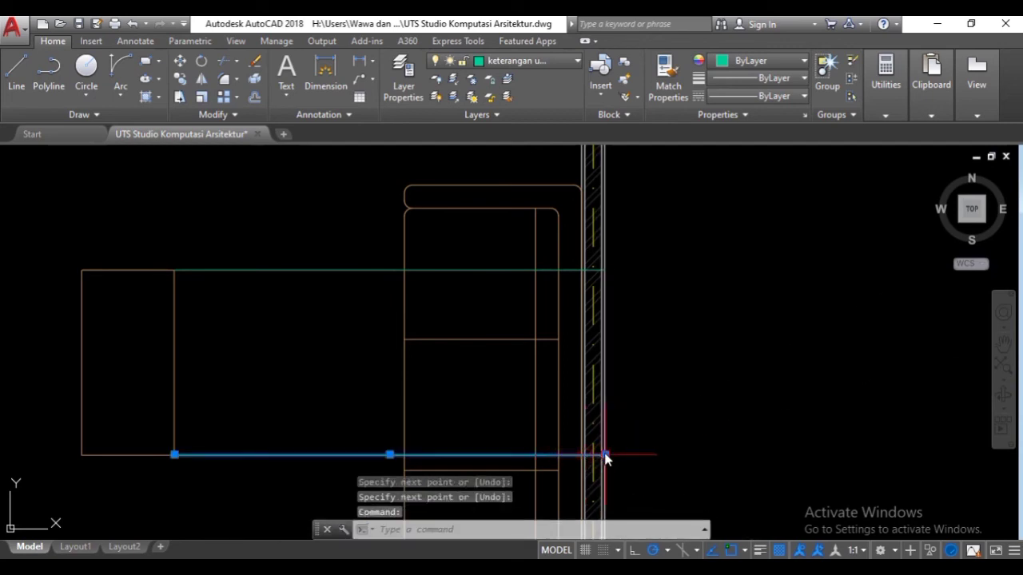
pyautogui.click(606, 455)
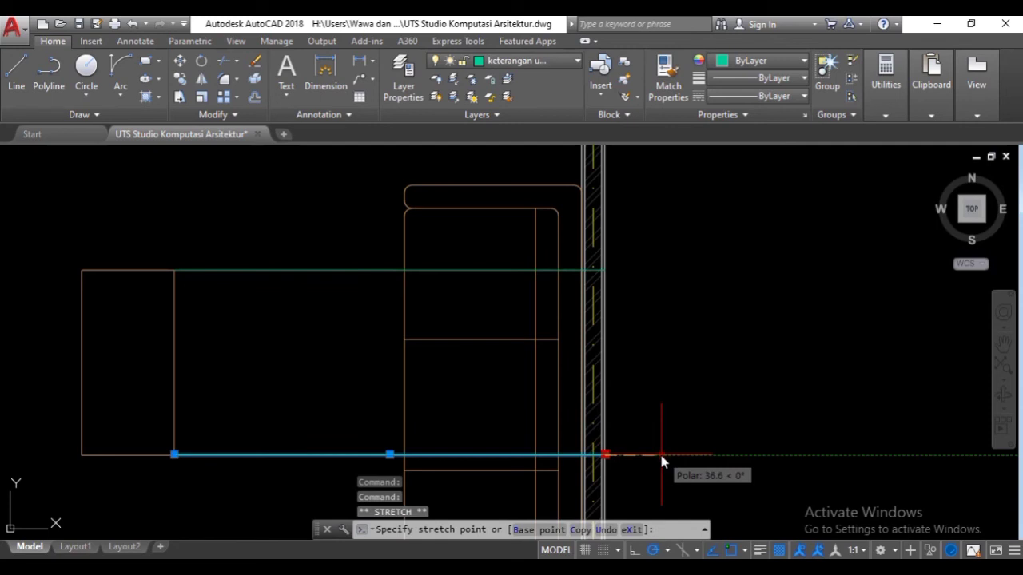
pyautogui.write('10')
pyautogui.press('Return')
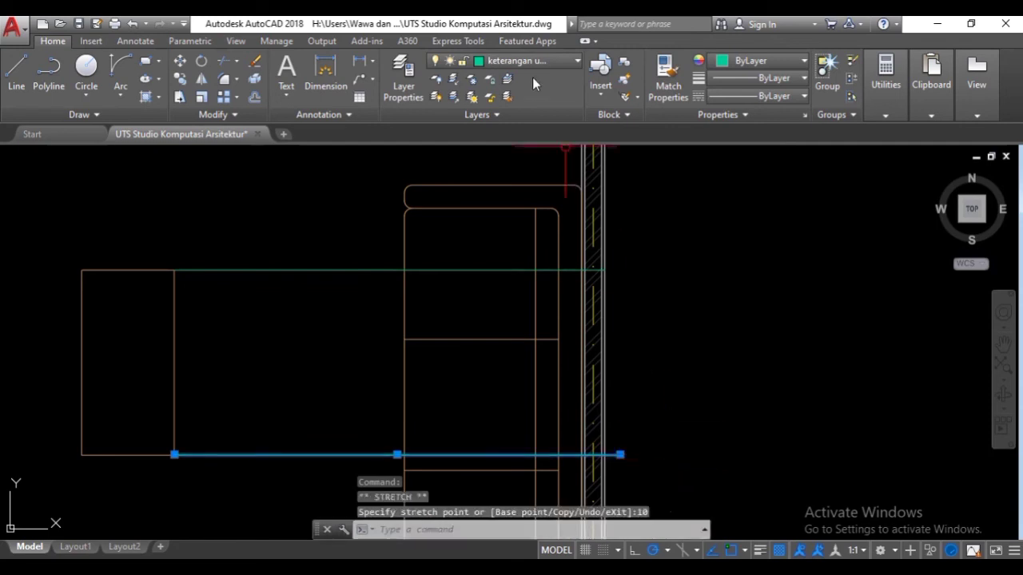
# - Stretch the wall end of the table's upper guide line outward by 10
pyautogui.click(583, 272)
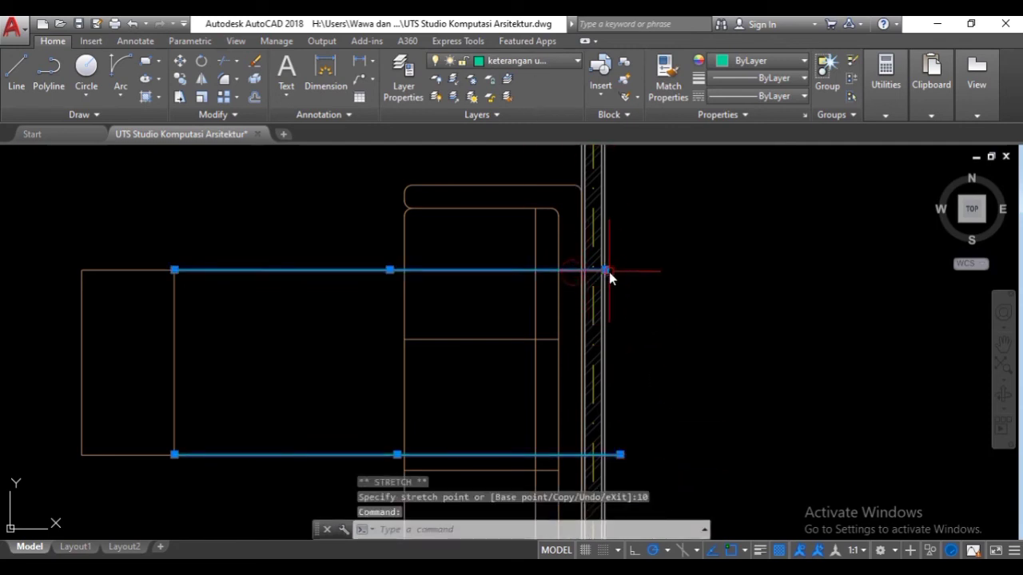
pyautogui.click(606, 271)
pyautogui.write('10')
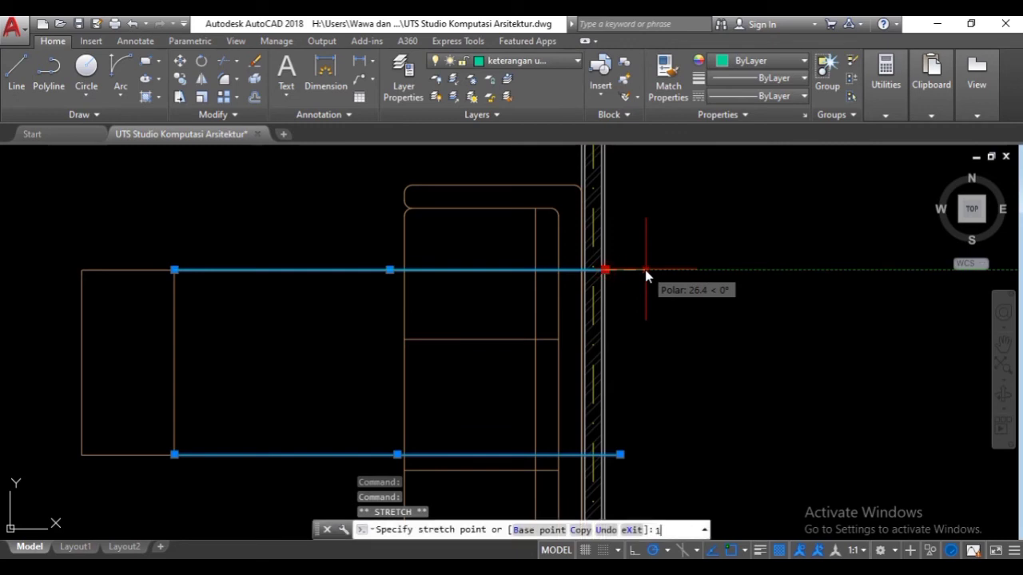
pyautogui.press('Return')
pyautogui.press('Escape')
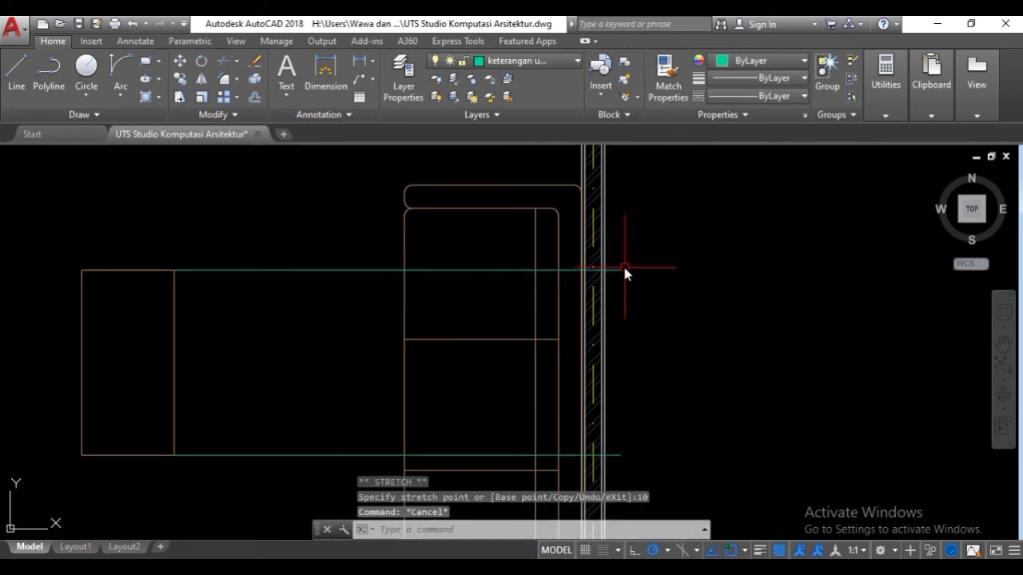
# - Change the linetype of the table's two guide lines to DASHED2
pyautogui.click(623, 270)
pyautogui.click(618, 456)
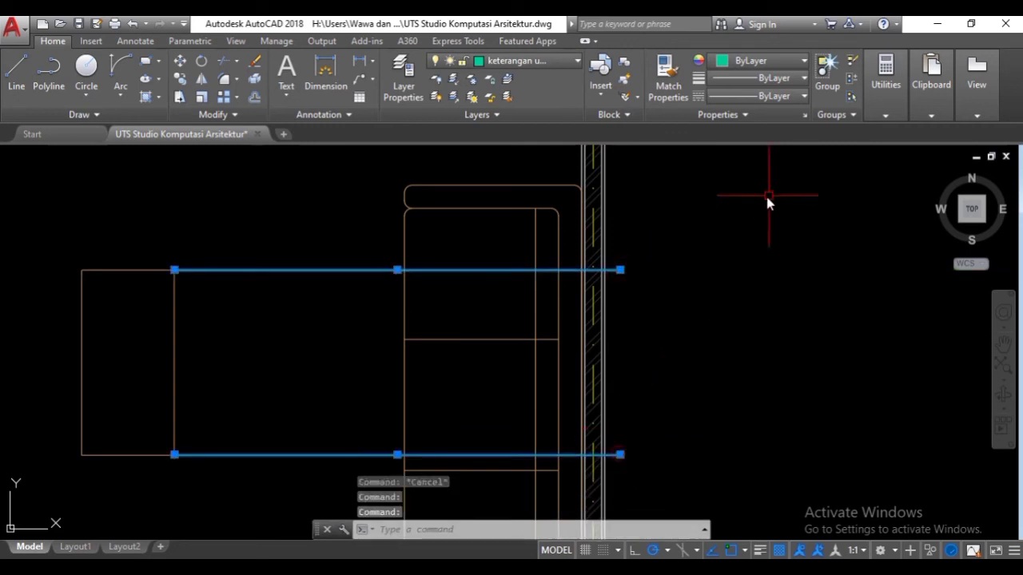
pyautogui.click(790, 98)
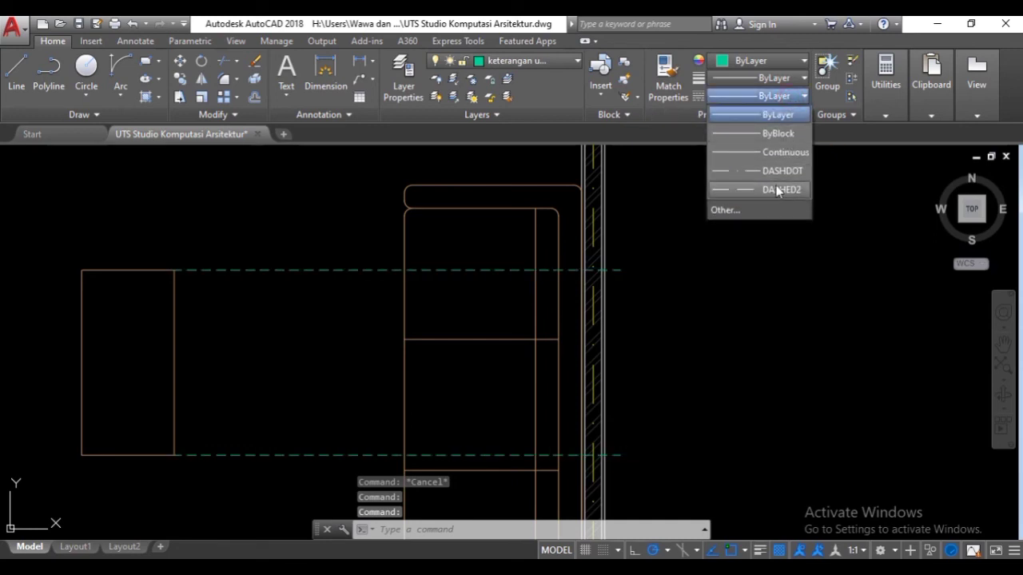
pyautogui.click(775, 188)
pyautogui.press('Escape')
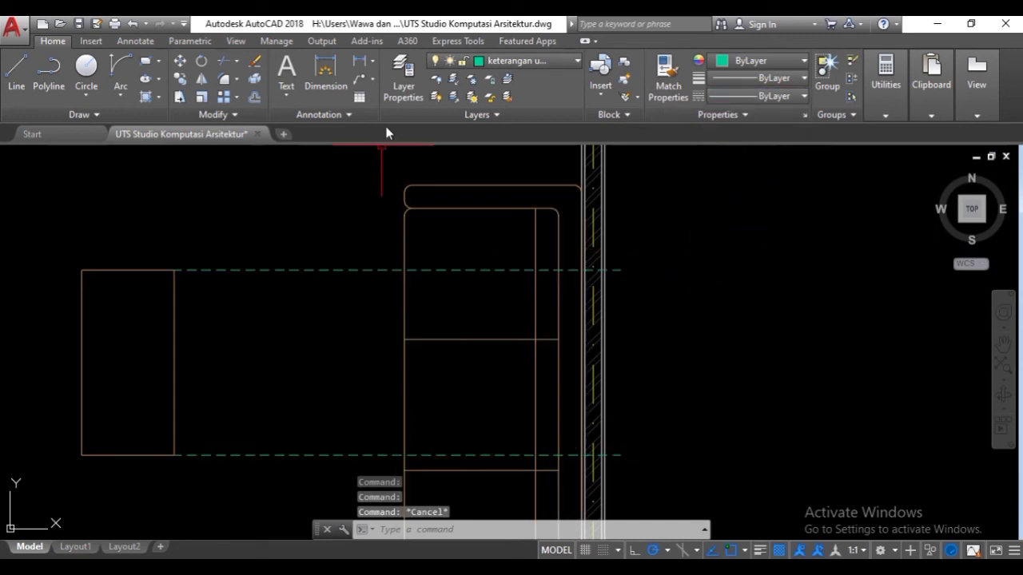
# - Dimension the table's length between its two guide line ends, placing the dimension line 30 outside the right wall ends
pyautogui.click(335, 75)
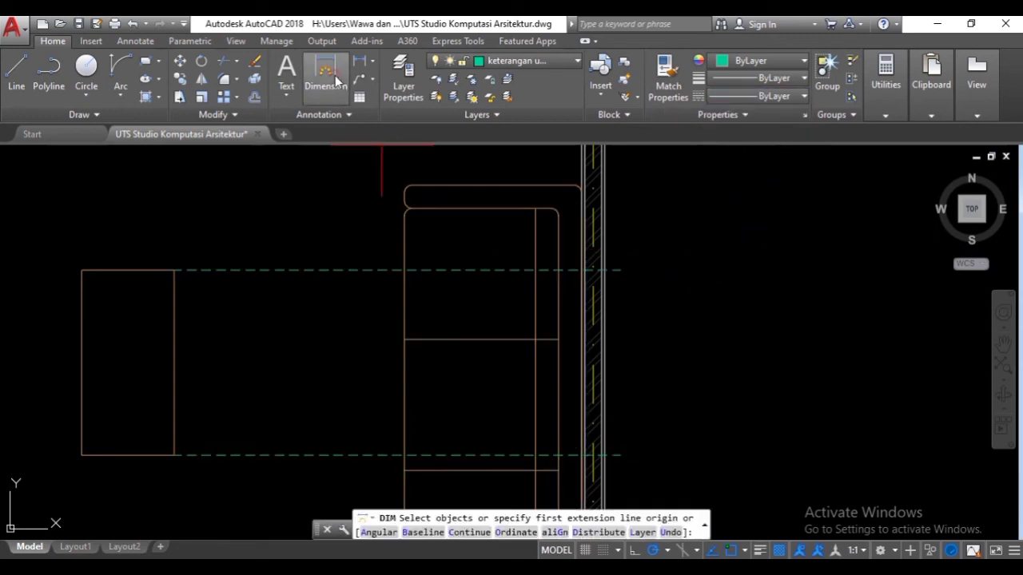
pyautogui.click(620, 270)
pyautogui.moveTo(652, 383); pyautogui.dragTo(643, 304, button='middle')
pyautogui.click(611, 379)
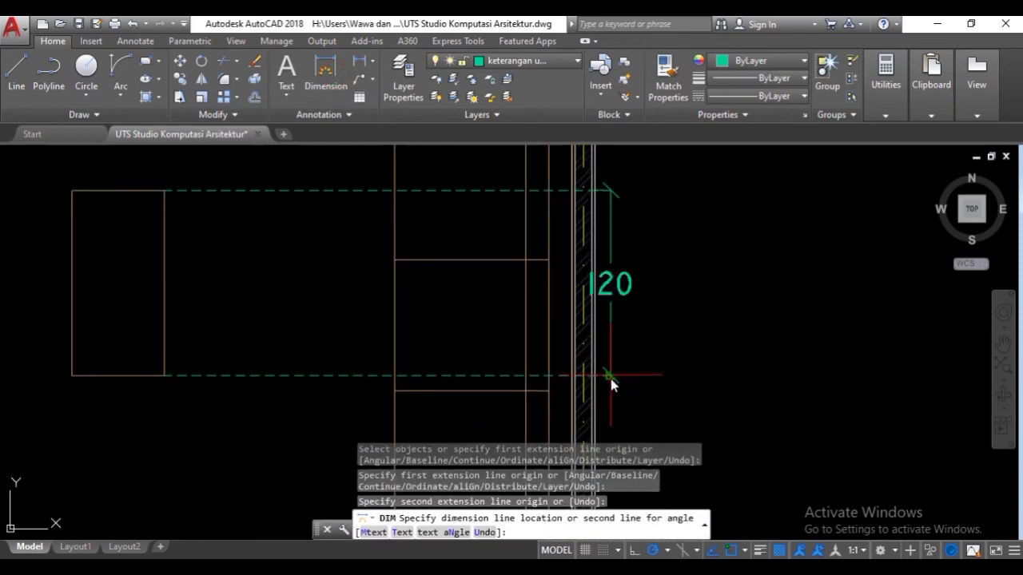
pyautogui.scroll(-2, 611, 379)
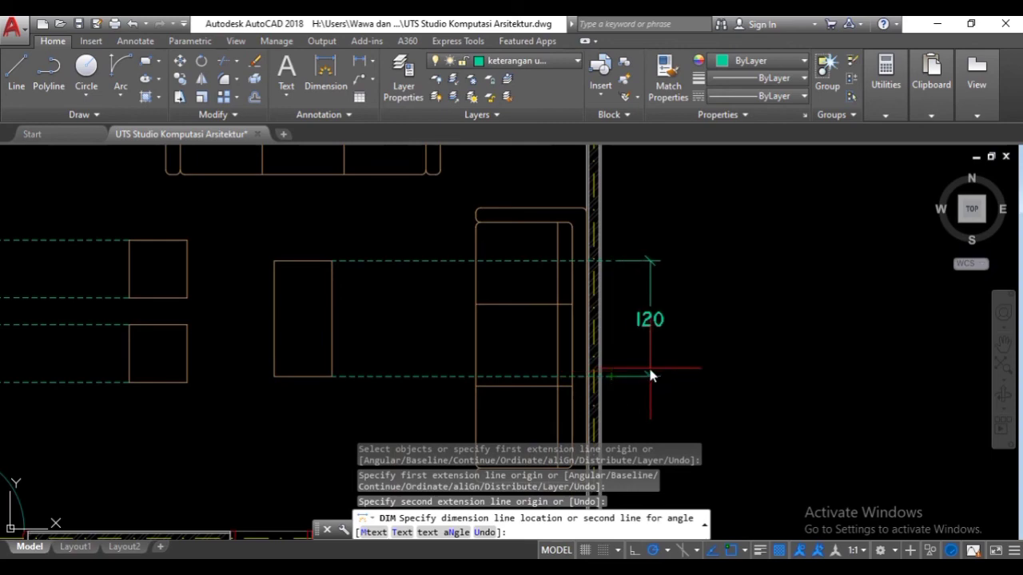
pyautogui.write('30')
pyautogui.press('Return')
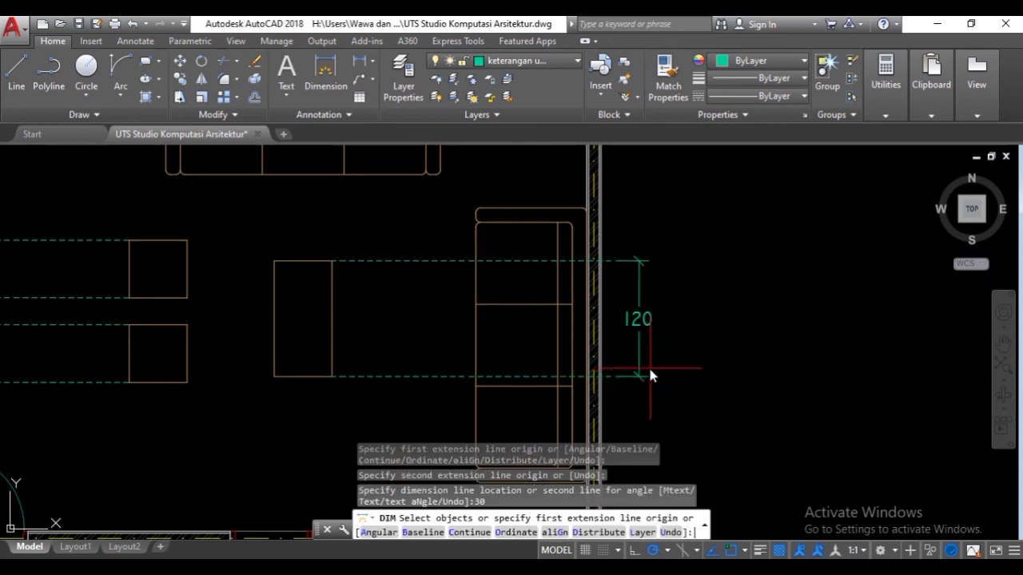
pyautogui.scroll(-4, 686, 310)
pyautogui.moveTo(551, 257); pyautogui.dragTo(532, 289, button='middle')
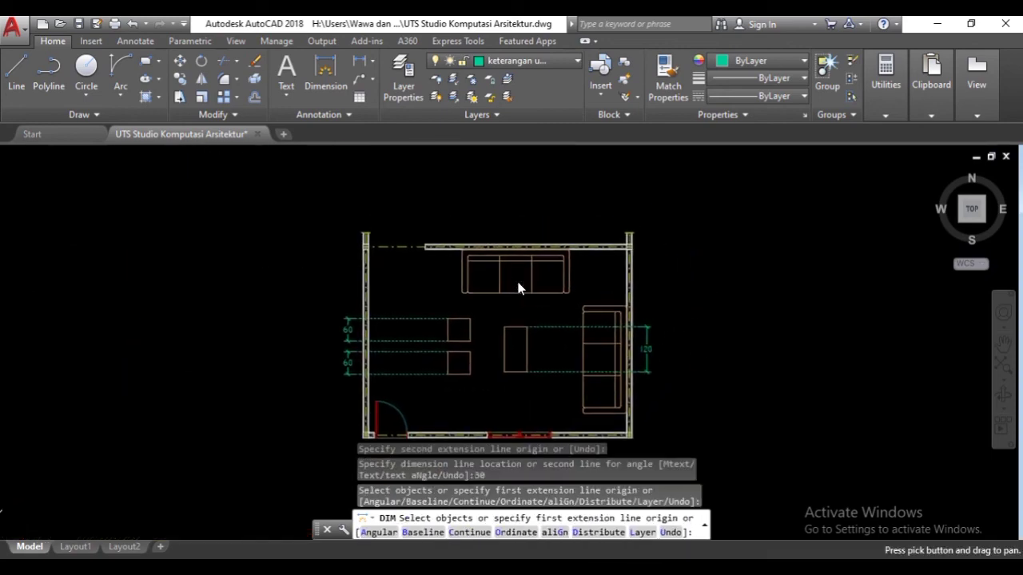
pyautogui.press('Escape')
# - Draw a vertical guide line from the upper square's upper left corner to the outer face of the top wall
pyautogui.scroll(2, 505, 344)
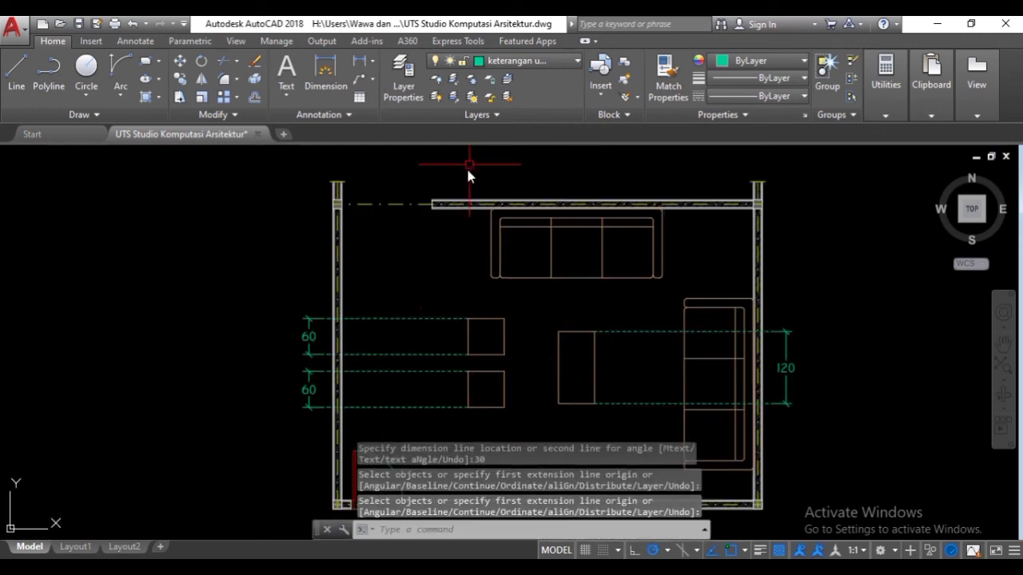
pyautogui.scroll(2, 479, 352)
pyautogui.moveTo(492, 292)
pyautogui.mouseDown(button='middle')
pyautogui.moveTo(474, 349)
pyautogui.moveTo(453, 364)
pyautogui.moveTo(422, 337)
pyautogui.mouseUp(button='middle')
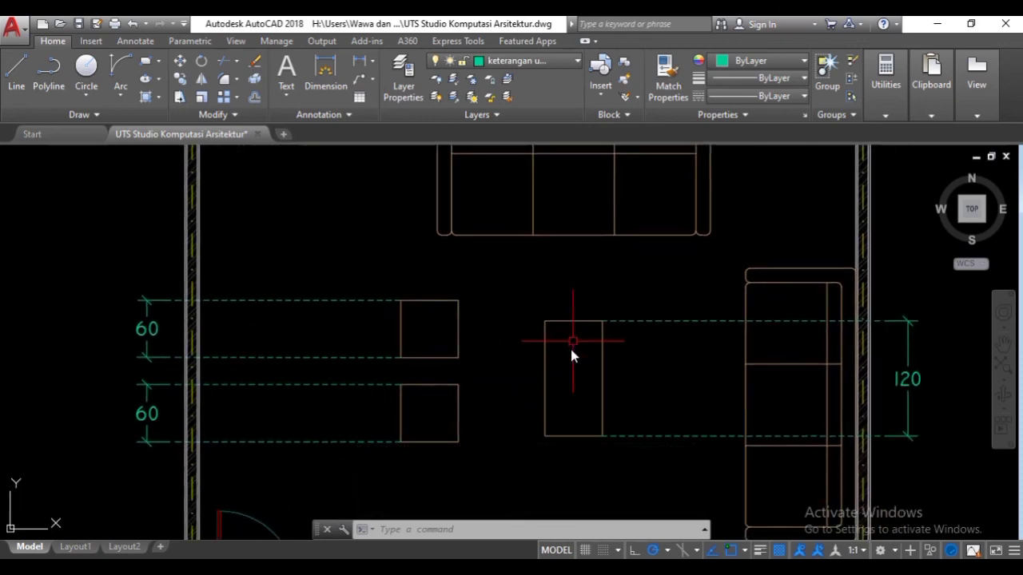
pyautogui.write('l')
pyautogui.press('Return')
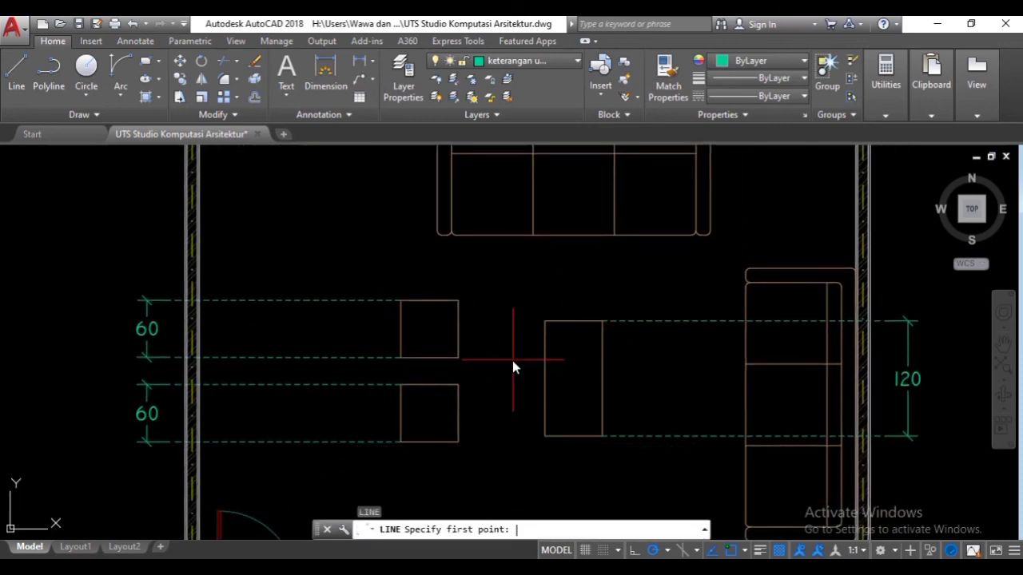
pyautogui.click(400, 302)
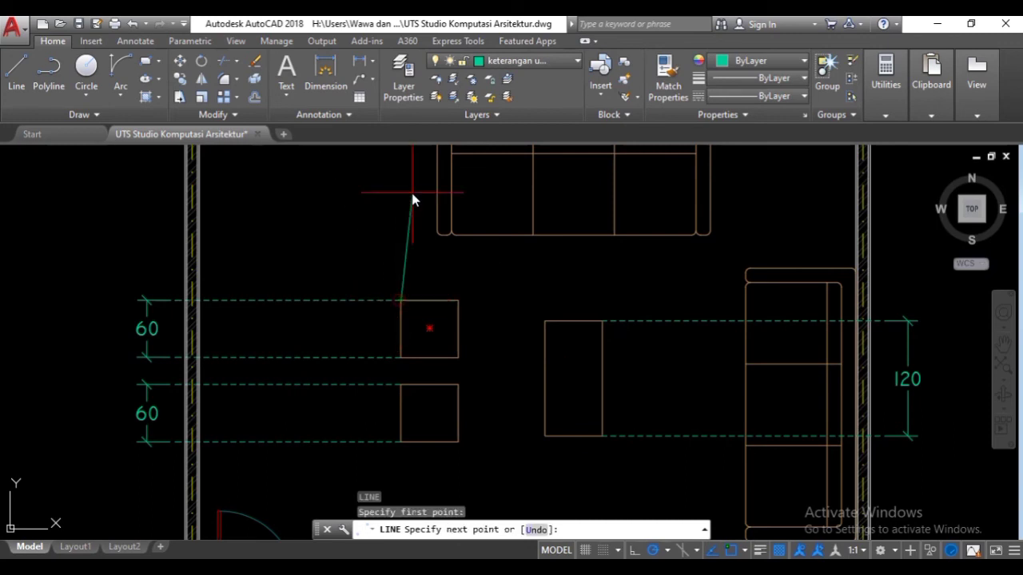
pyautogui.moveTo(413, 201); pyautogui.dragTo(386, 350, button='middle')
pyautogui.scroll(4, 375, 311)
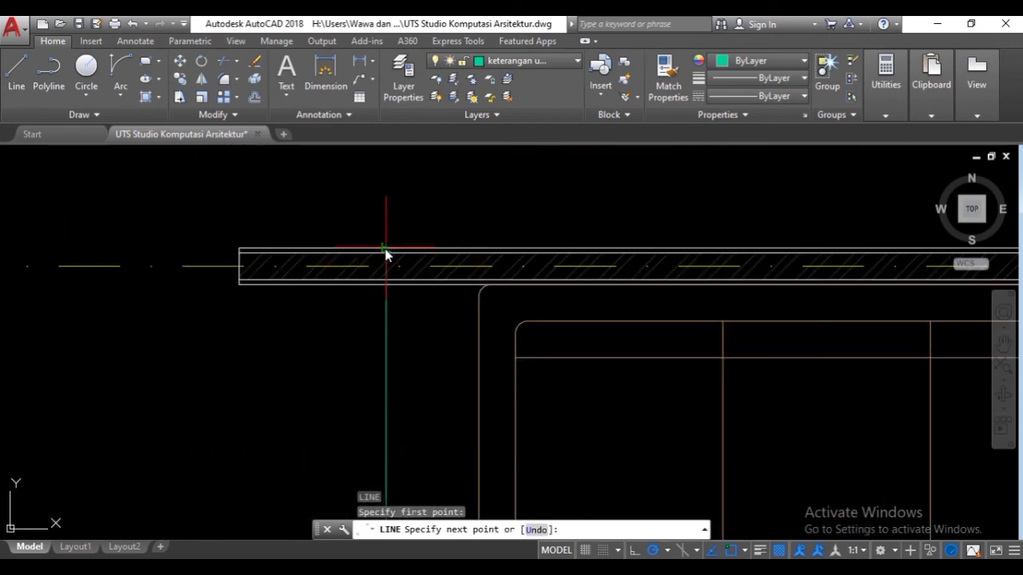
pyautogui.click(386, 253)
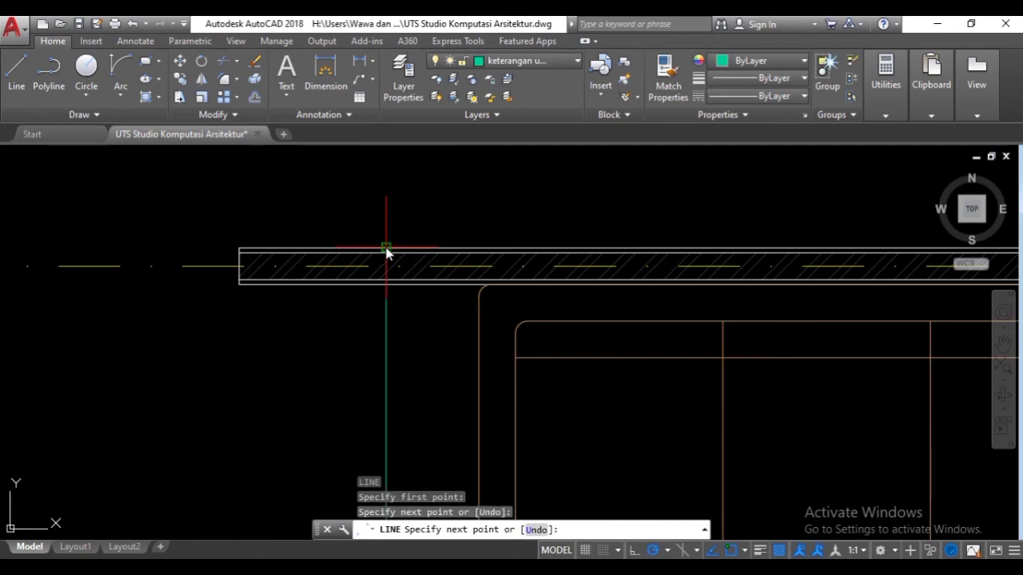
# - Draw a vertical guide line from the upper square's upper right corner to the outer face of the top wall
pyautogui.press('Return')
pyautogui.scroll(-5, 504, 328)
pyautogui.press('Return')
pyautogui.scroll(4, 495, 350)
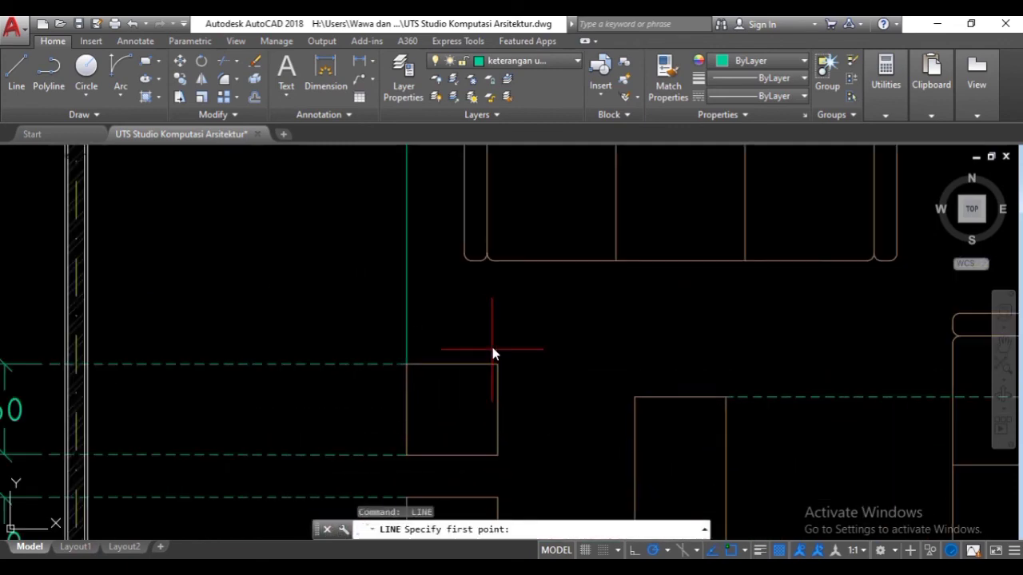
pyautogui.click(497, 364)
pyautogui.scroll(-4, 471, 300)
pyautogui.scroll(4, 467, 276)
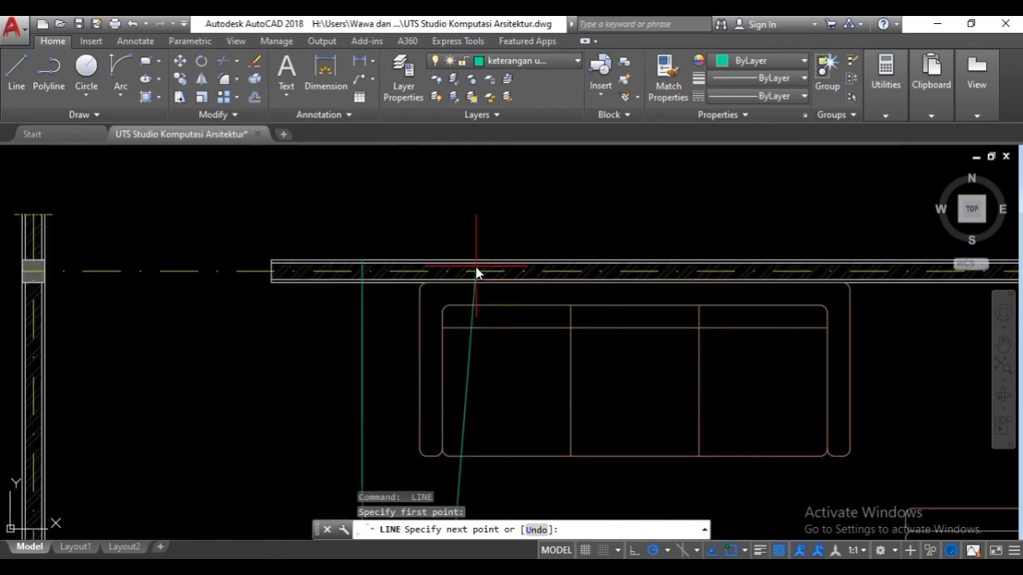
pyautogui.click(450, 258)
pyautogui.scroll(-6, 560, 350)
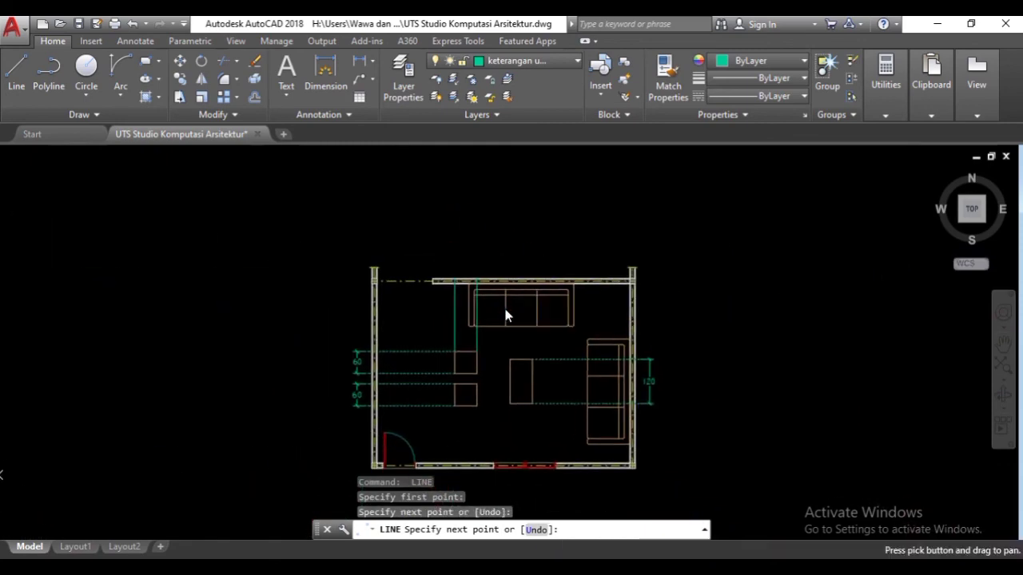
pyautogui.press('Return')
# - Draw a vertical guide line from the table's upper left corner to the outer face of the top wall
pyautogui.scroll(4, 515, 369)
pyautogui.press('Return')
pyautogui.click(498, 345)
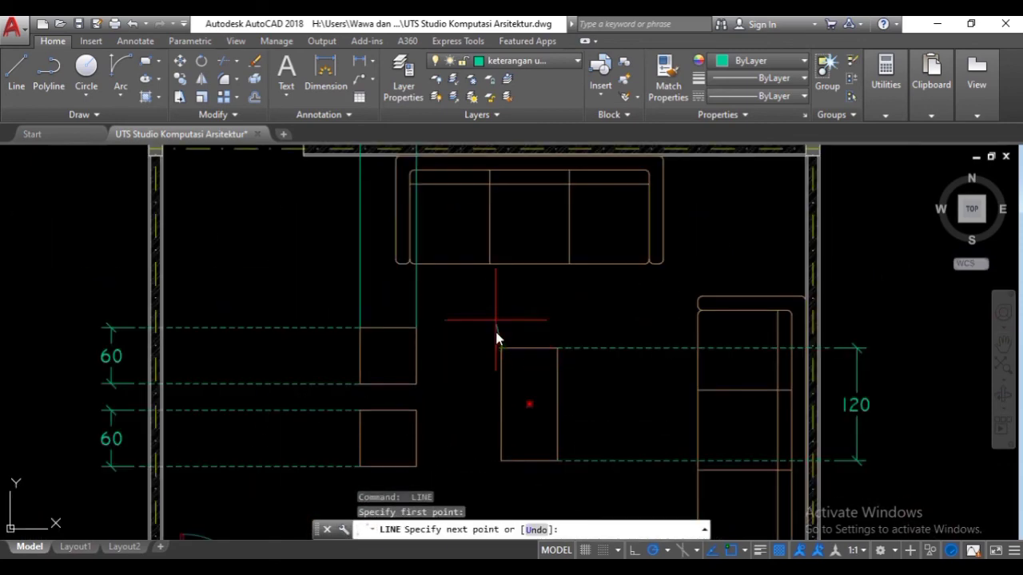
pyautogui.moveTo(485, 232); pyautogui.dragTo(442, 360, button='middle')
pyautogui.scroll(2, 472, 277)
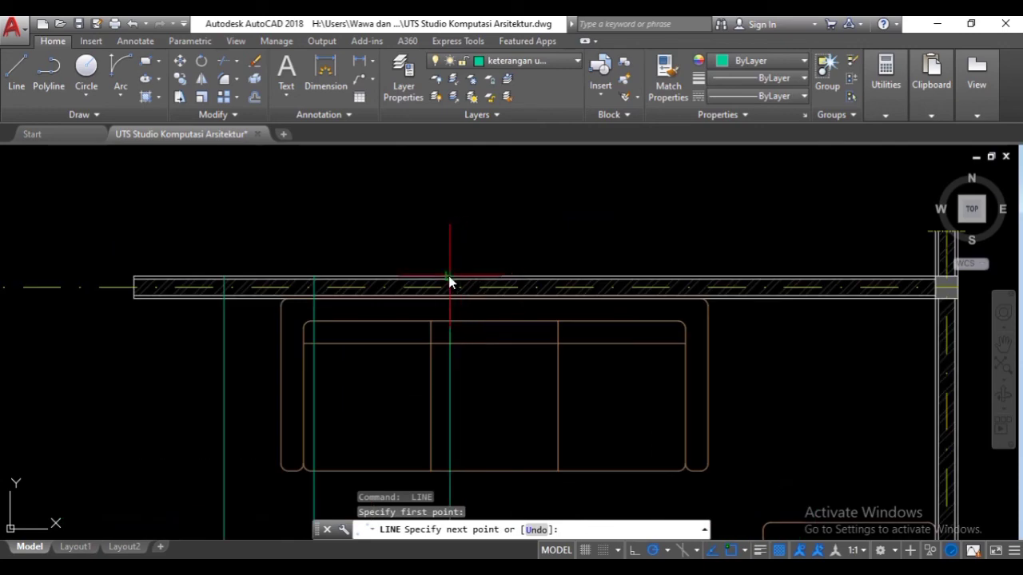
pyautogui.click(449, 276)
pyautogui.press('Return')
# - Draw a vertical guide line from the table's upper right corner to the outer face of the top wall
pyautogui.moveTo(555, 405); pyautogui.dragTo(461, 277, button='middle')
pyautogui.press('Return')
pyautogui.moveTo(451, 432); pyautogui.dragTo(477, 340, button='middle')
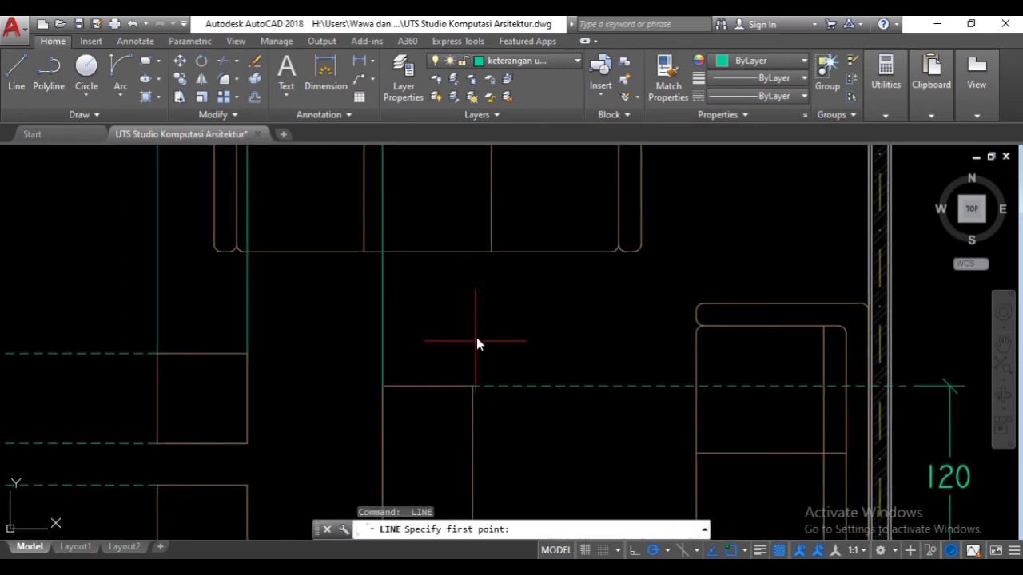
pyautogui.click(467, 386)
pyautogui.moveTo(444, 288); pyautogui.dragTo(441, 441, button='middle')
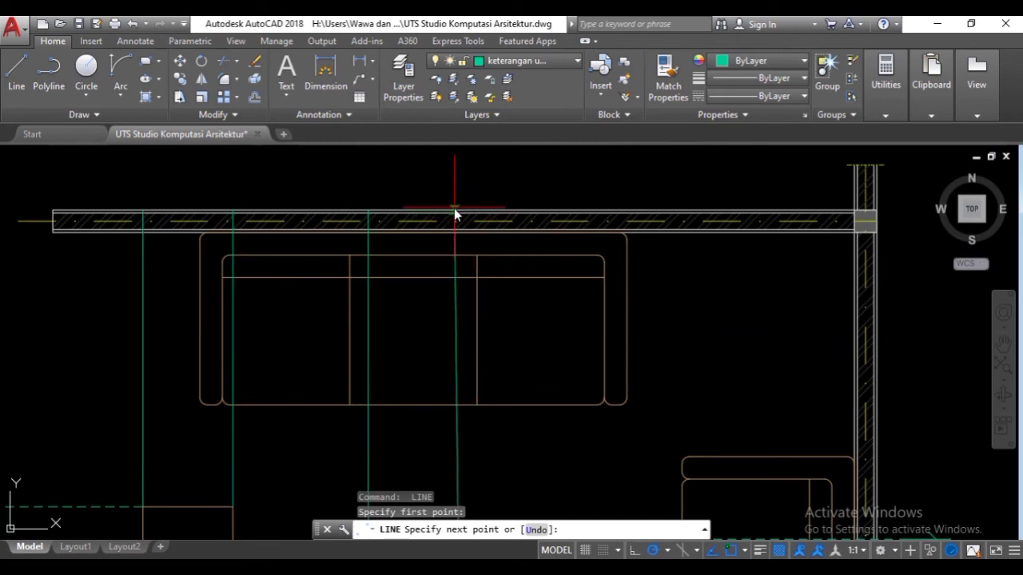
pyautogui.scroll(4, 454, 213)
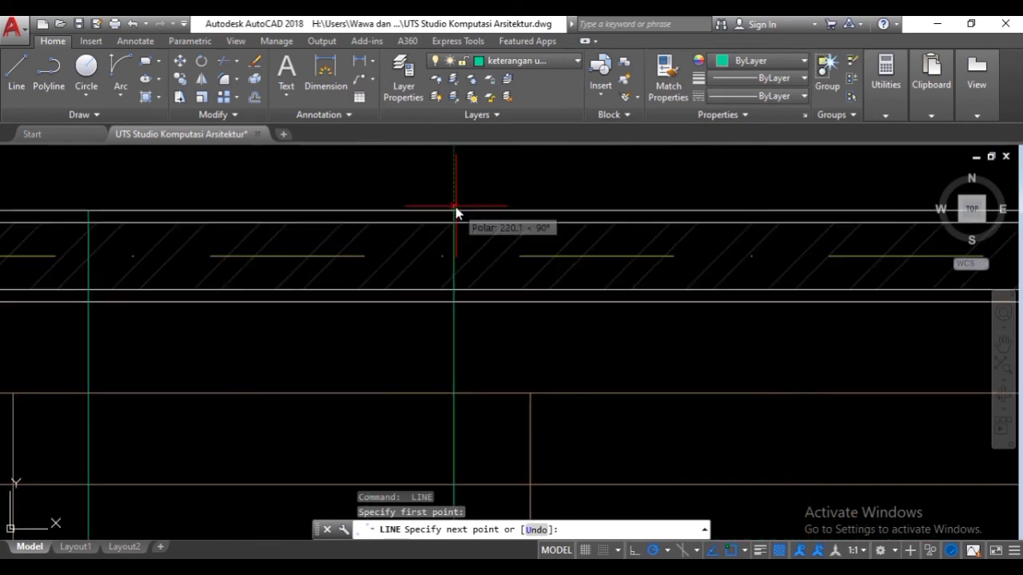
pyautogui.click(454, 210)
pyautogui.scroll(-6, 481, 230)
pyautogui.scroll(3, 474, 258)
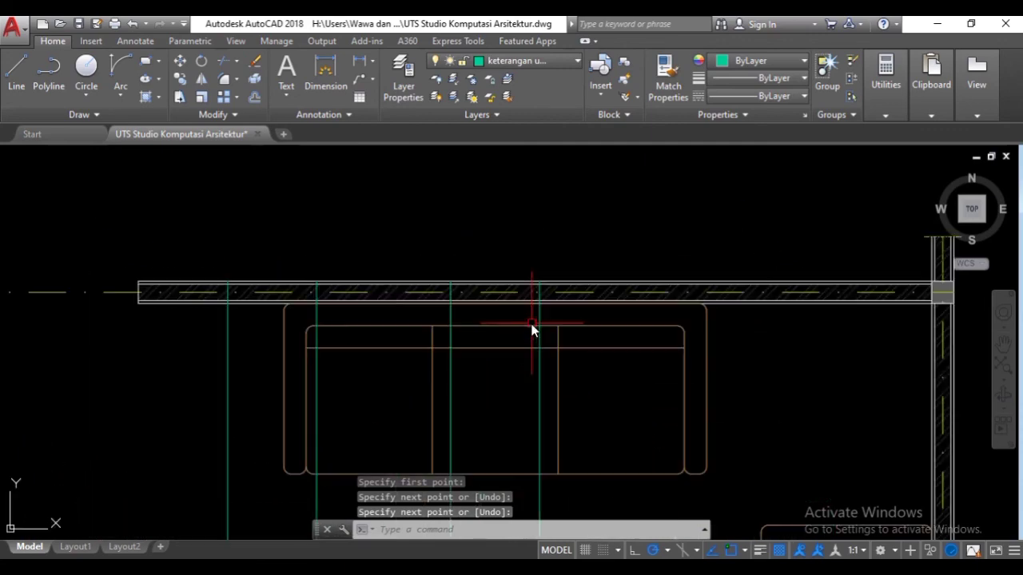
pyautogui.press('Return')
# - Stretch the wall ends of the table's two vertical guide lines upward by 10
pyautogui.click(537, 315)
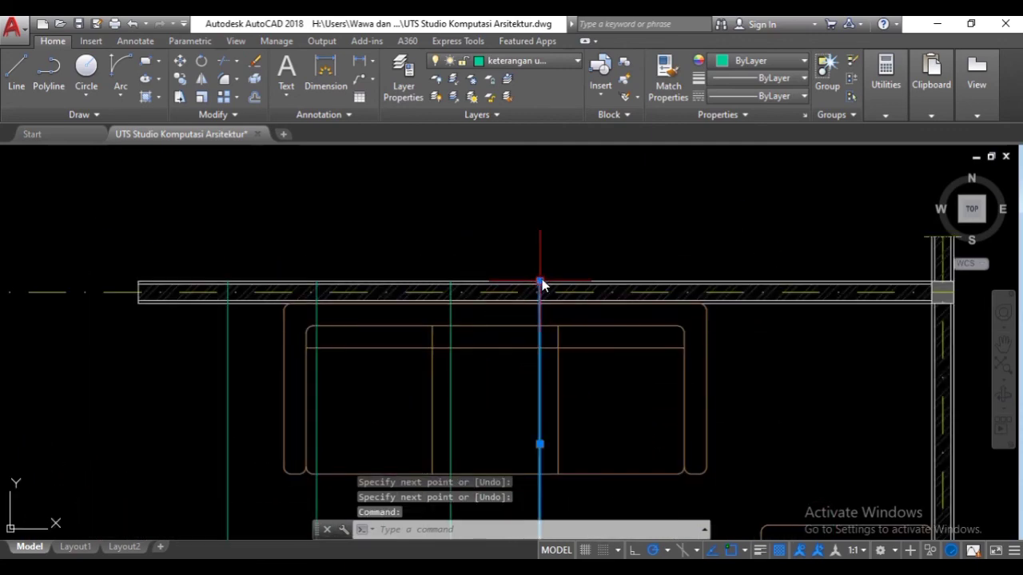
pyautogui.click(541, 281)
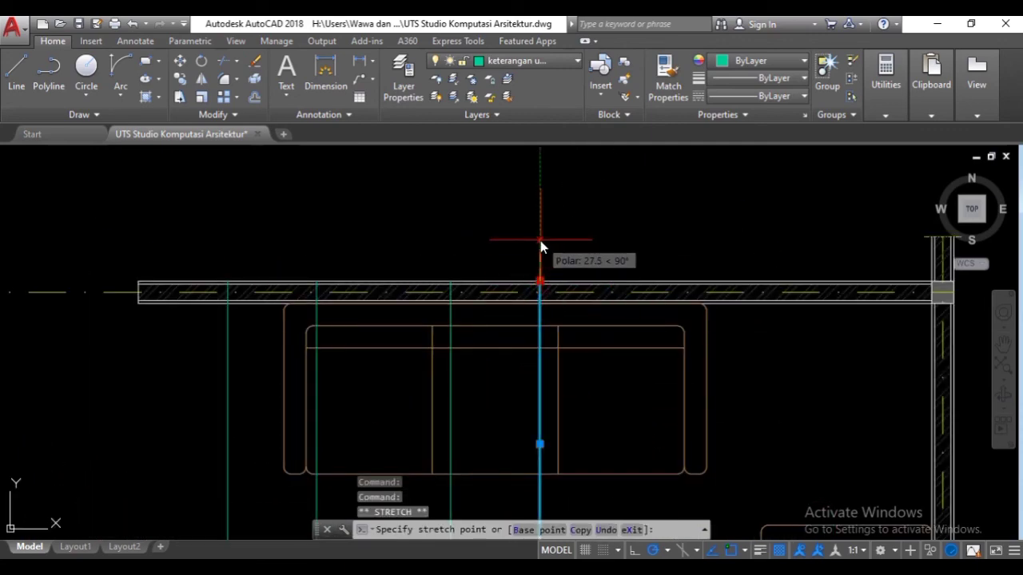
pyautogui.write('10')
pyautogui.press('Return')
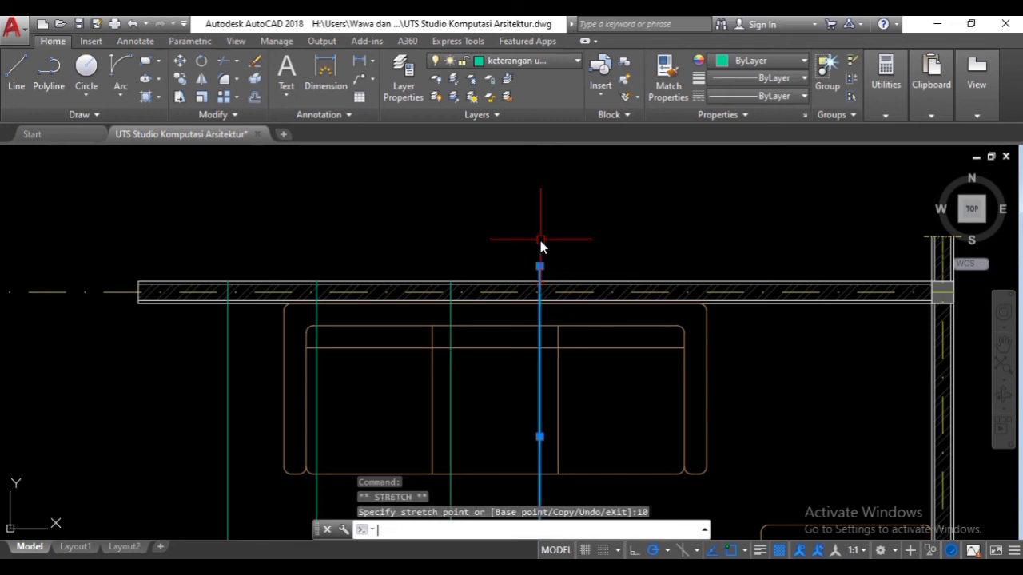
pyautogui.click(450, 318)
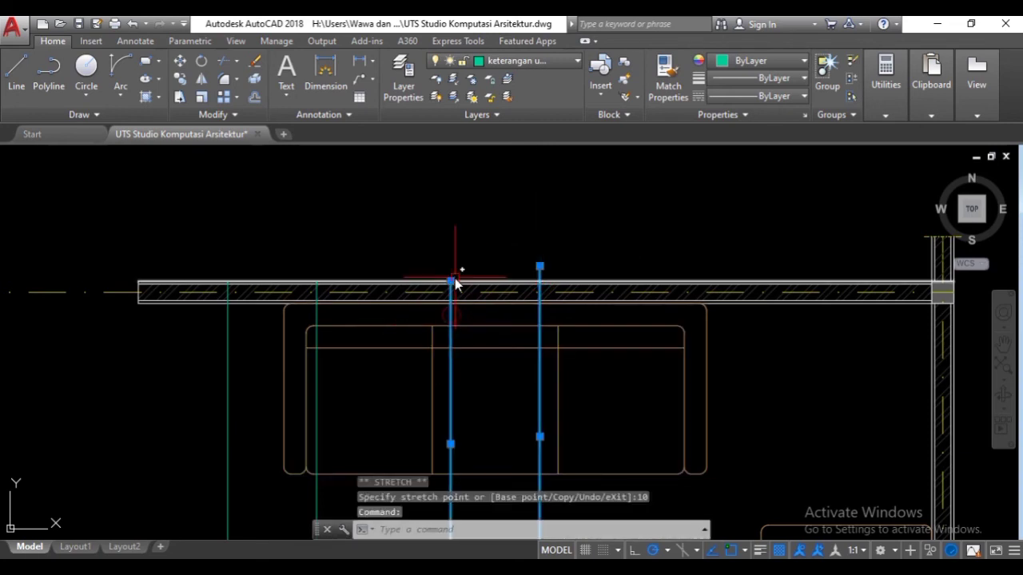
pyautogui.click(450, 281)
pyautogui.write('10')
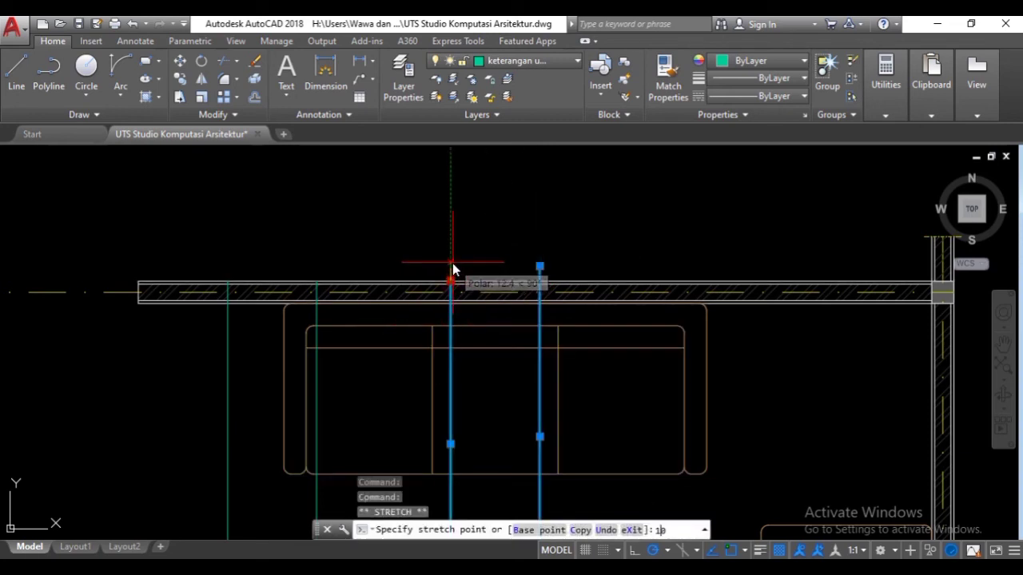
pyautogui.press('Return')
# - Stretch the wall ends of the upper square's two vertical guide lines upward by 10
pyautogui.click(318, 315)
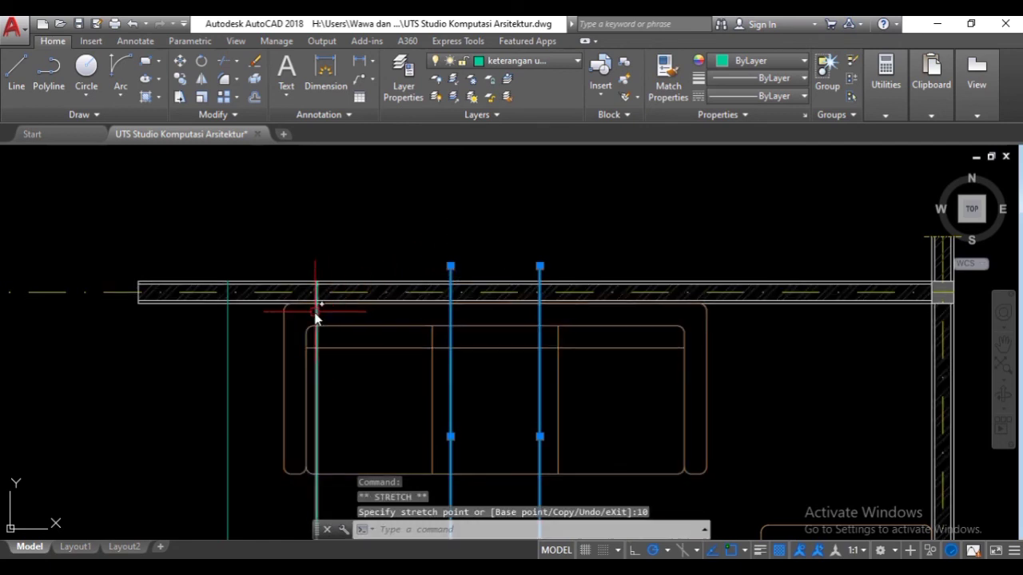
pyautogui.click(317, 281)
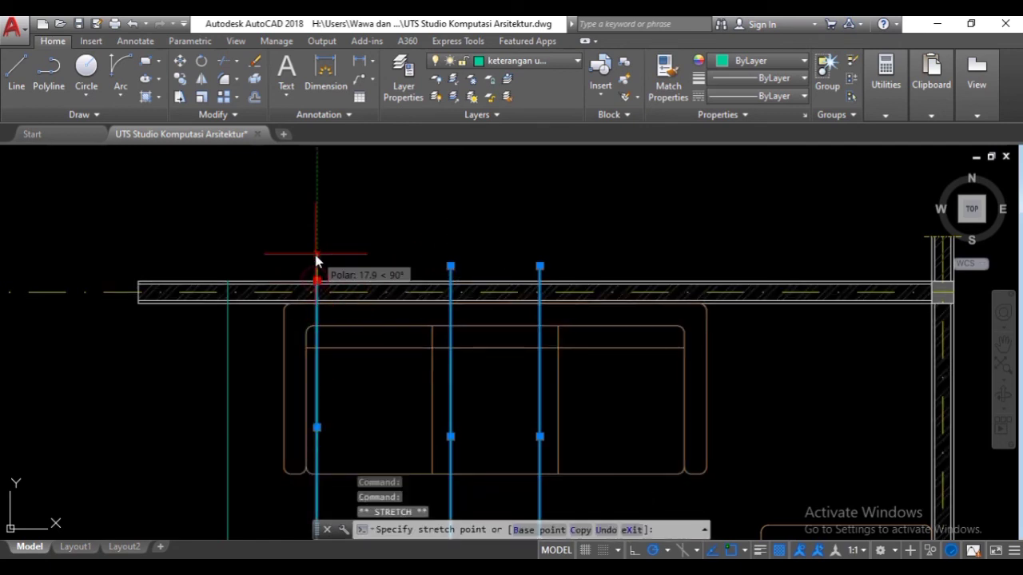
pyautogui.write('10')
pyautogui.press('Return')
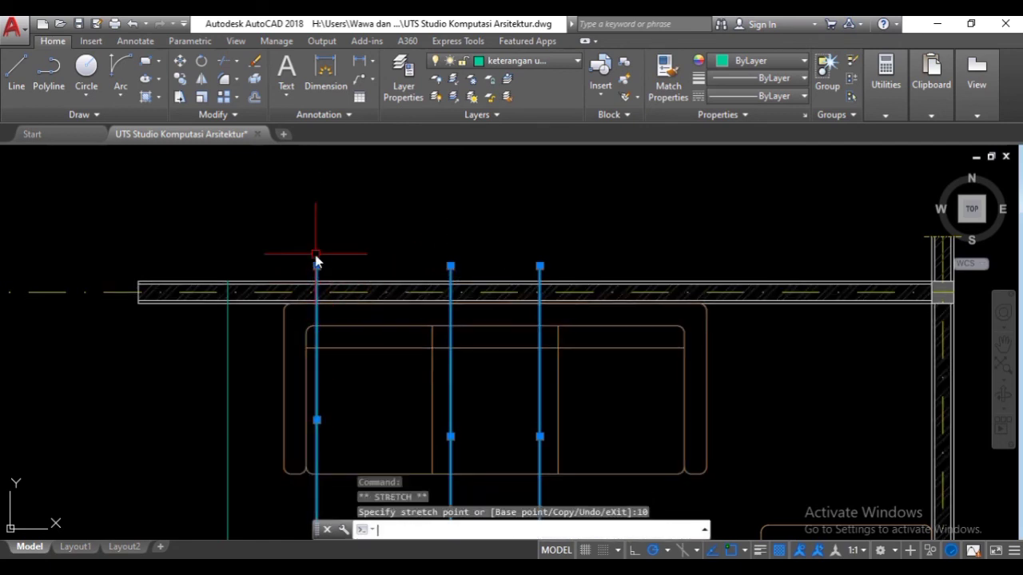
pyautogui.click(227, 340)
pyautogui.click(228, 282)
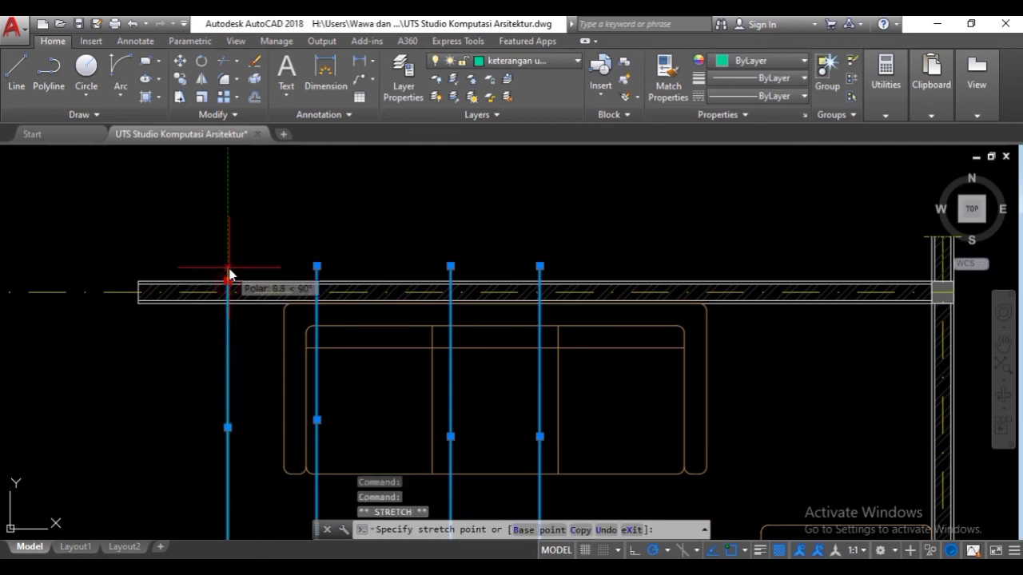
pyautogui.write('10')
pyautogui.press('Return')
pyautogui.press('Escape')
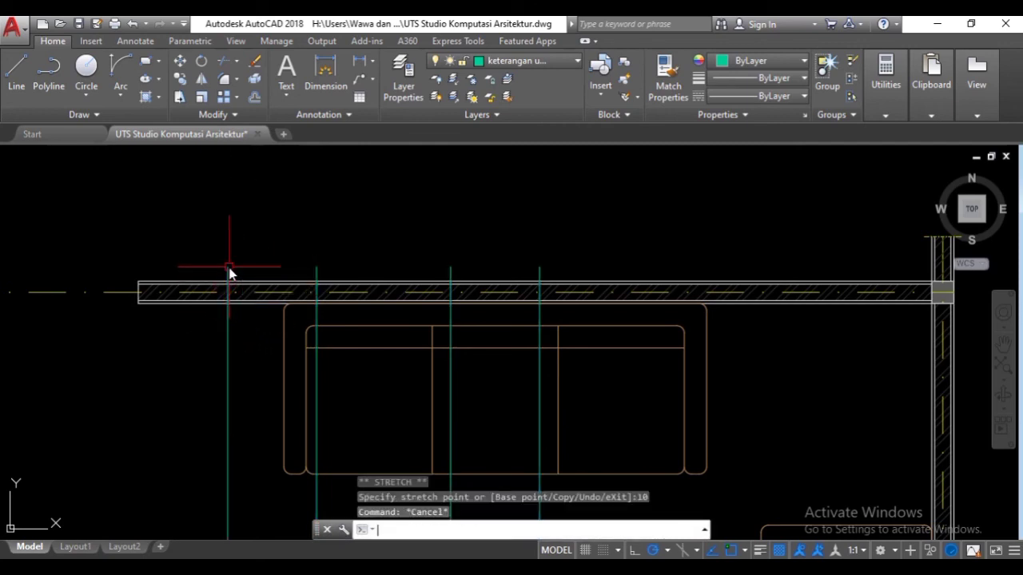
# - Dimension the upper square's width between its two vertical guide line ends, placing the dimension line 30 above them
pyautogui.click(325, 72)
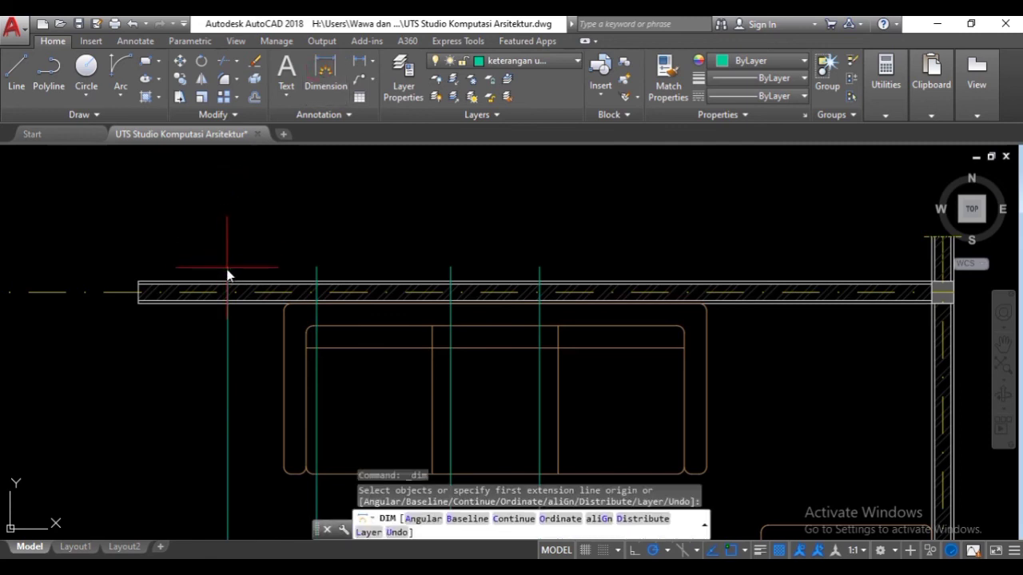
pyautogui.click(228, 267)
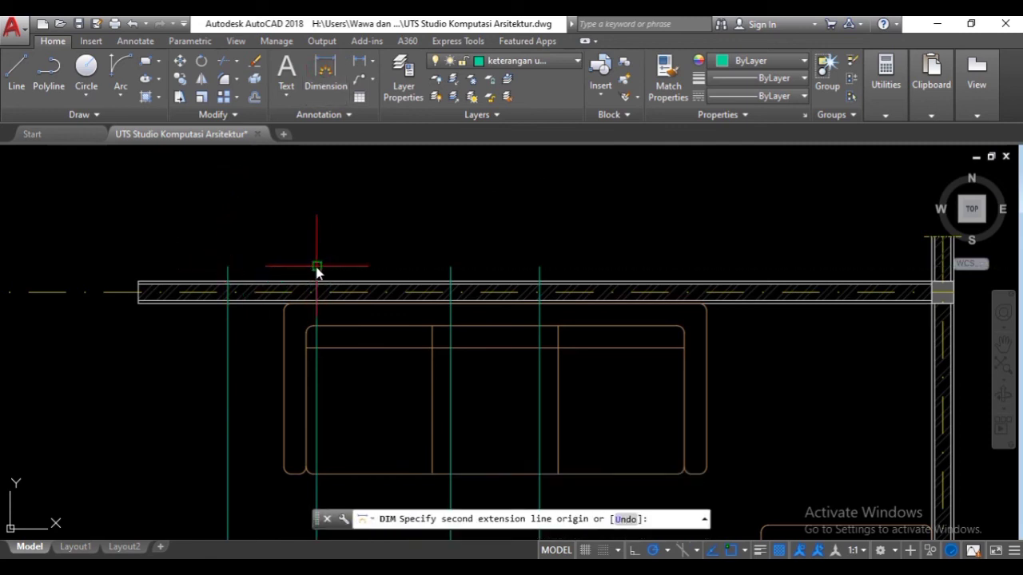
pyautogui.click(316, 267)
pyautogui.write('30')
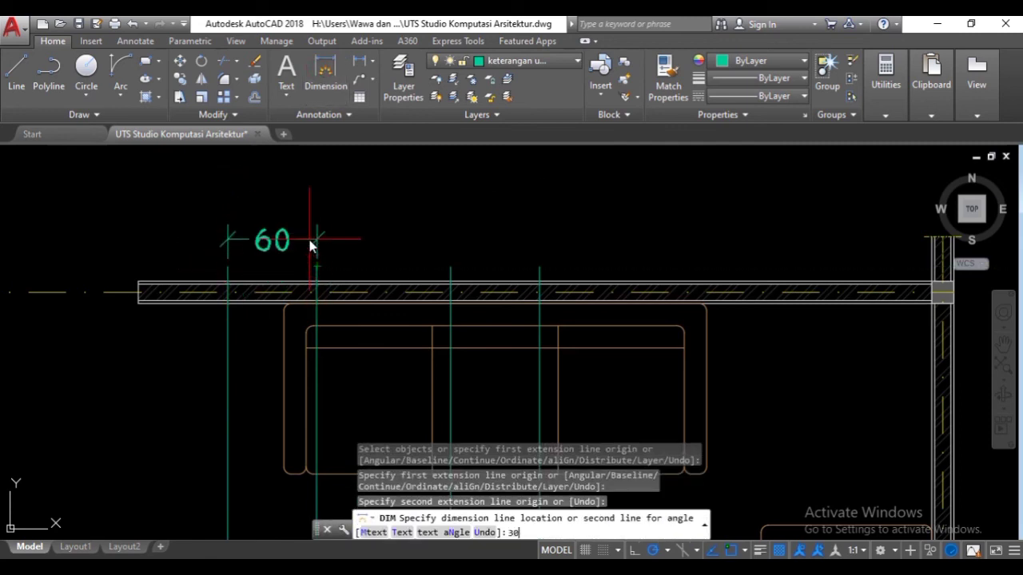
pyautogui.press('Return')
pyautogui.press('Return')
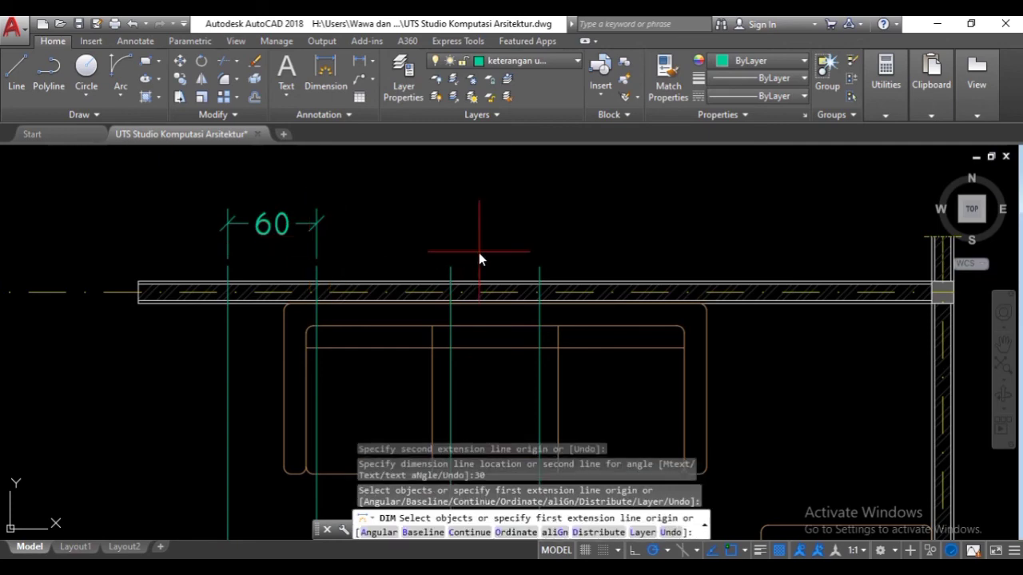
# - Dimension the table's width between its two vertical guide line ends, placing the dimension line 30 above them
pyautogui.click(452, 270)
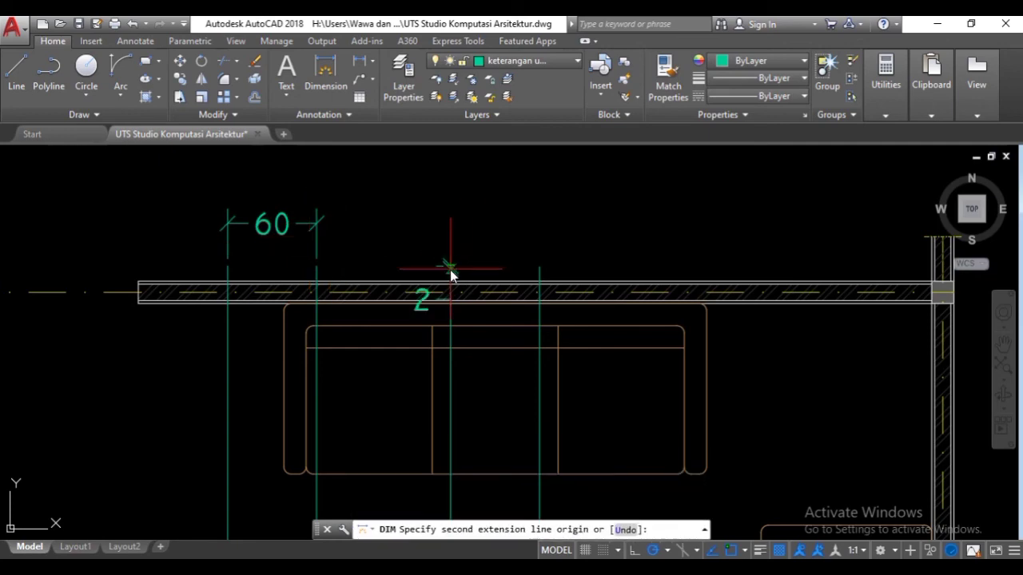
pyautogui.click(541, 271)
pyautogui.write('3')
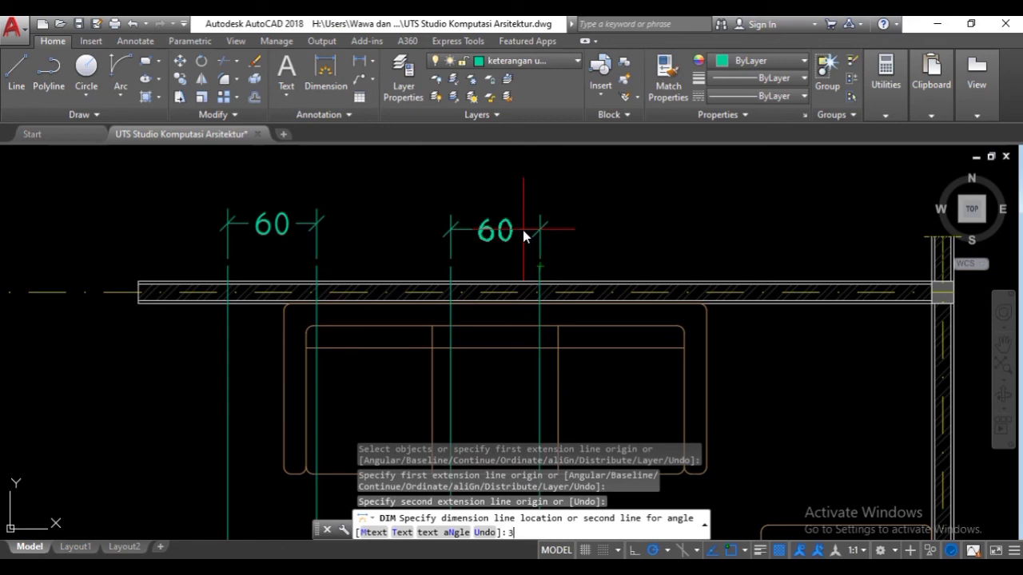
pyautogui.write('0')
pyautogui.press('Return')
pyautogui.press('Escape')
# - Change the linetype of the four vertical guide lines above the upper square and the table to DASHED2
pyautogui.scroll(-3, 543, 287)
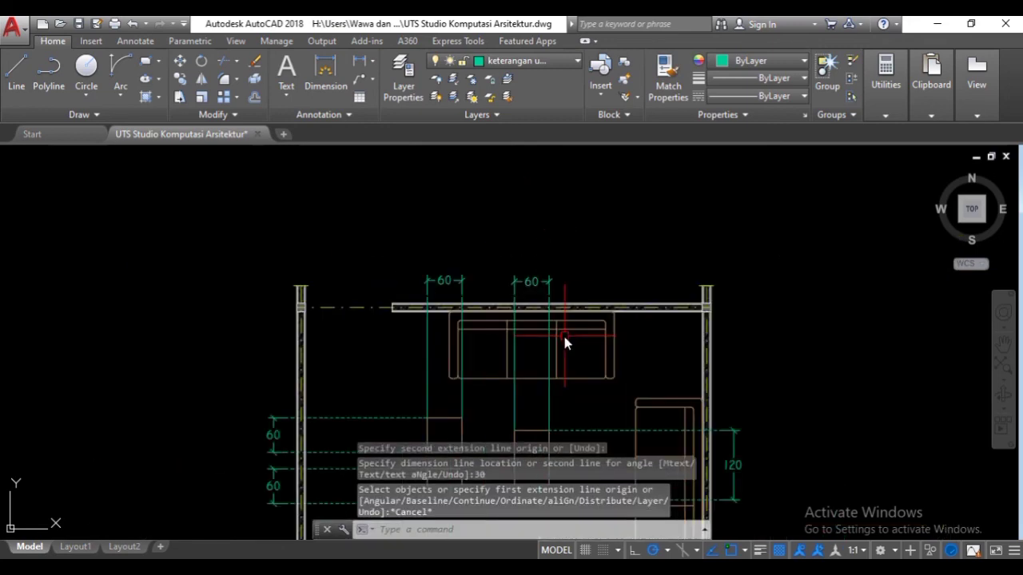
pyautogui.moveTo(564, 342)
pyautogui.mouseDown(button='middle')
pyautogui.moveTo(559, 234)
pyautogui.moveTo(544, 213)
pyautogui.mouseUp(button='middle')
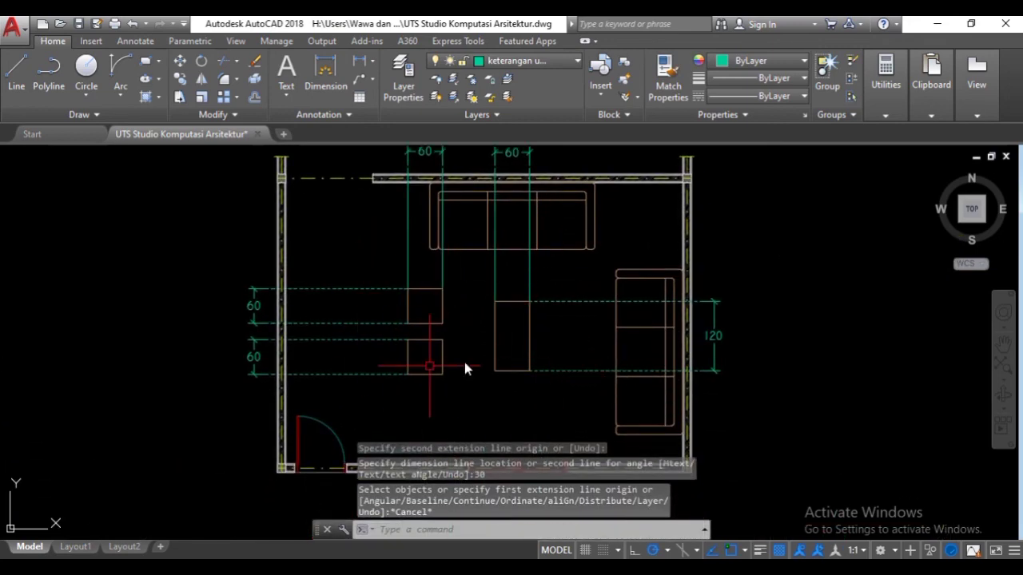
pyautogui.click(549, 265)
pyautogui.click(395, 265)
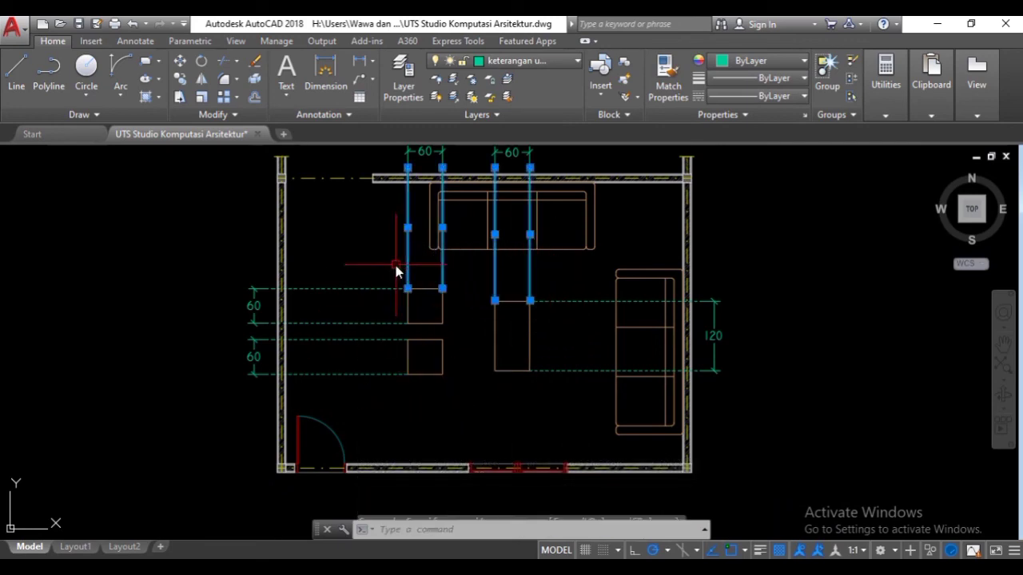
pyautogui.click(760, 96)
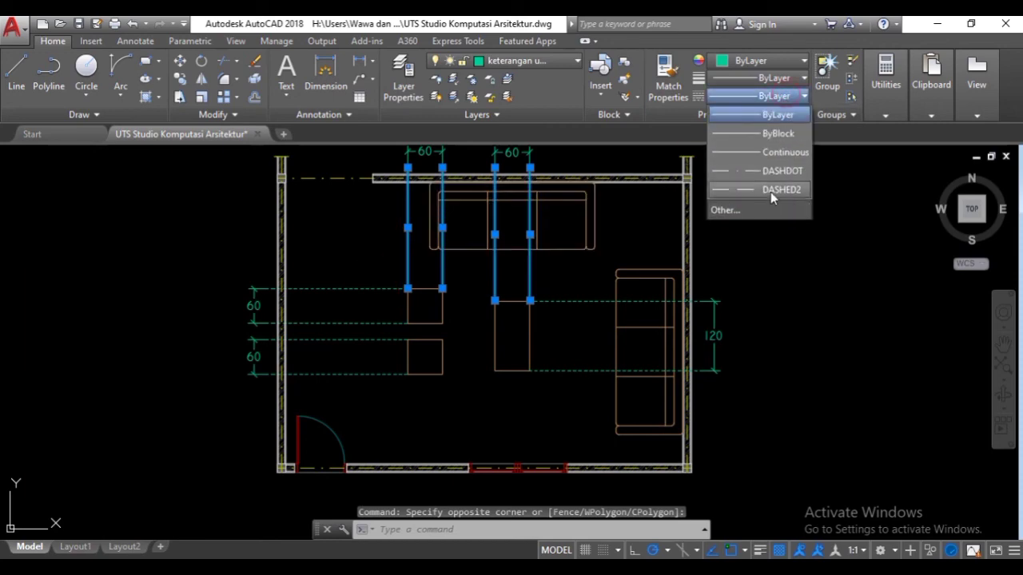
pyautogui.click(771, 190)
pyautogui.press('Escape')
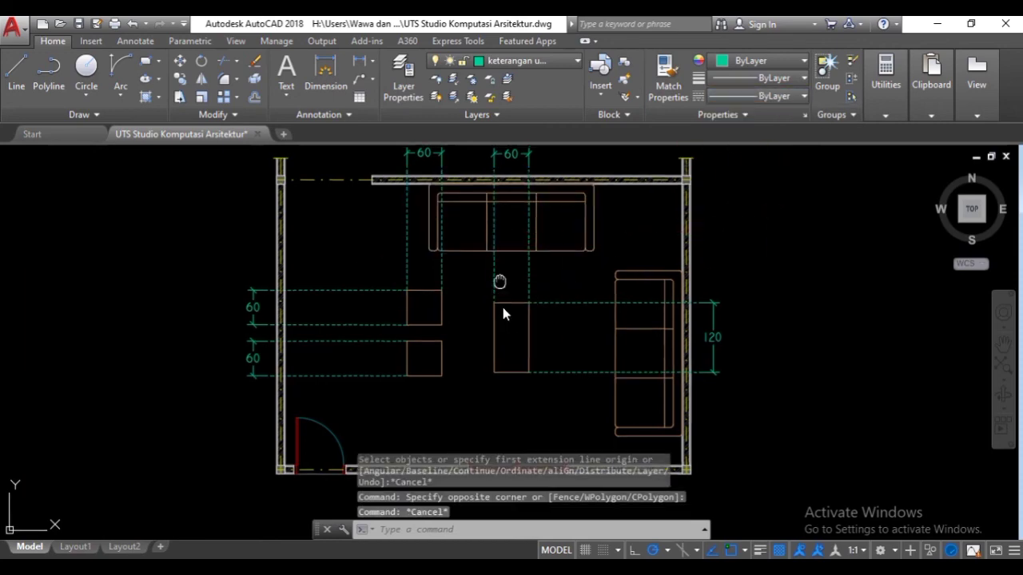
# - Draw a vertical guide line from the upper sofa's left edge up through the wall, level with the ends of the existing guide dimensions
pyautogui.moveTo(503, 308); pyautogui.dragTo(512, 346, button='middle')
pyautogui.moveTo(646, 278); pyautogui.dragTo(616, 267, button='middle')
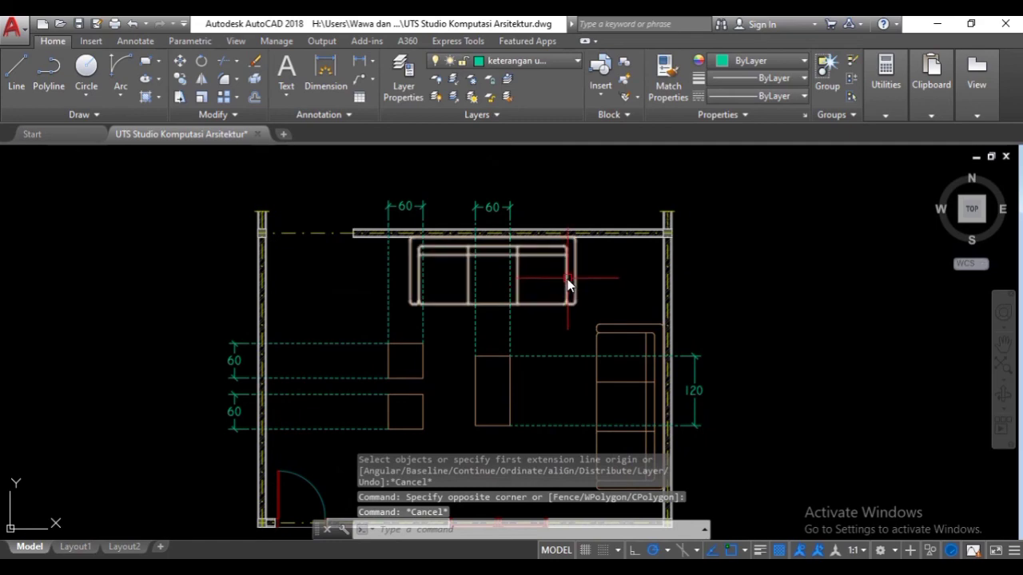
pyautogui.click(566, 273)
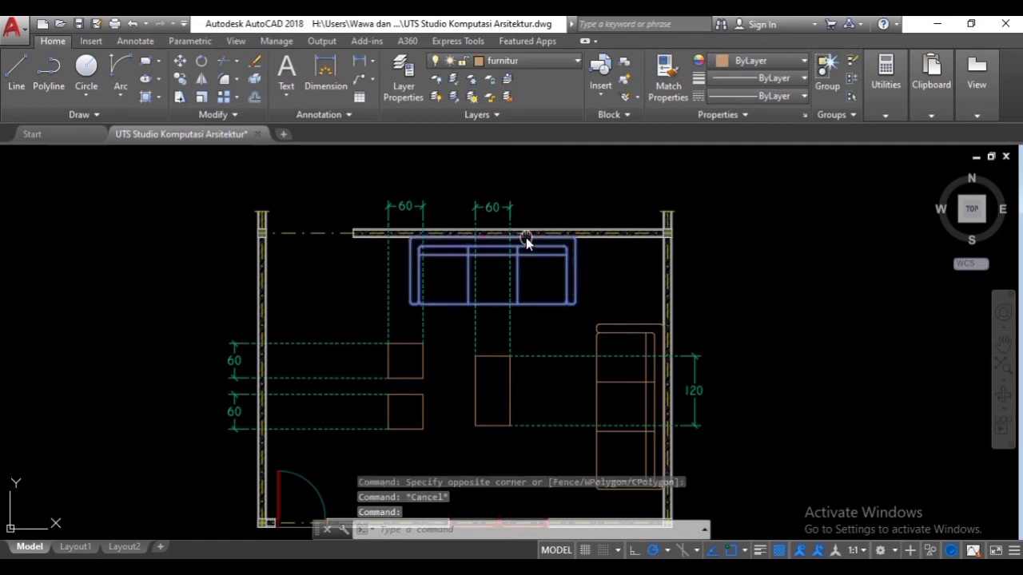
pyautogui.moveTo(517, 229); pyautogui.dragTo(507, 263, button='middle')
pyautogui.press('Escape')
pyautogui.scroll(2, 456, 254)
pyautogui.scroll(2, 380, 231)
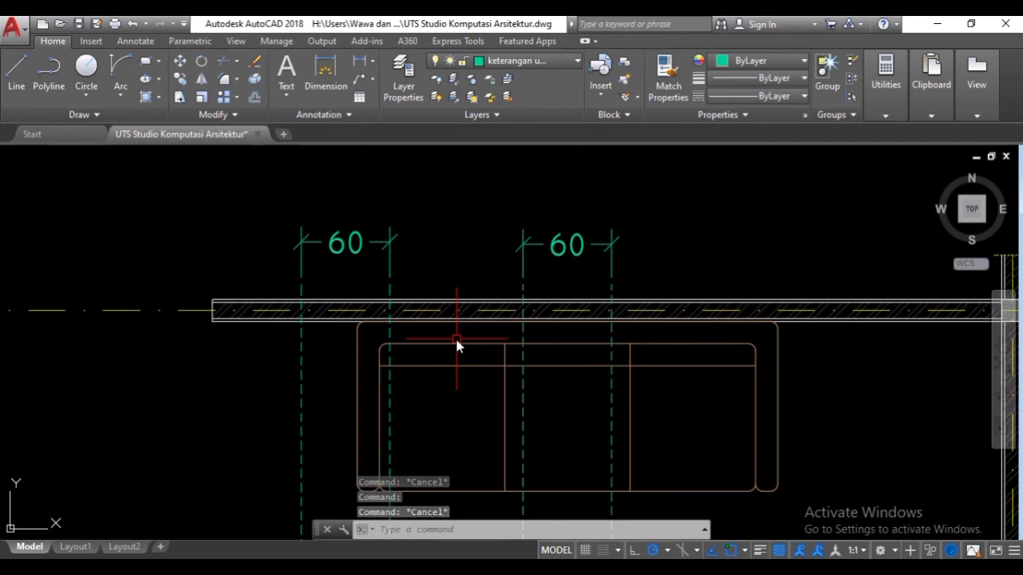
pyautogui.write('l')
pyautogui.press('Return')
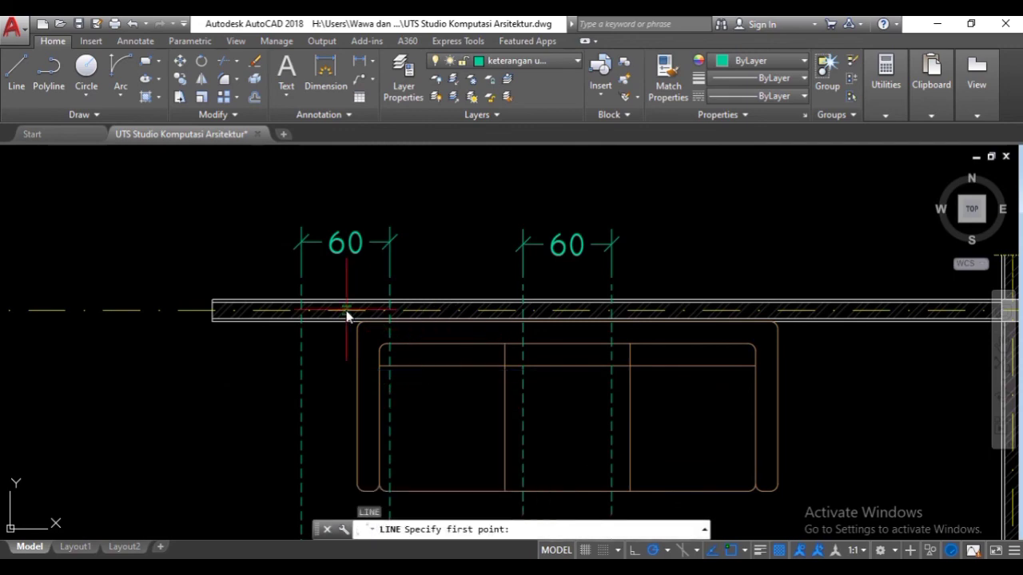
pyautogui.scroll(2, 352, 313)
pyautogui.click(361, 339)
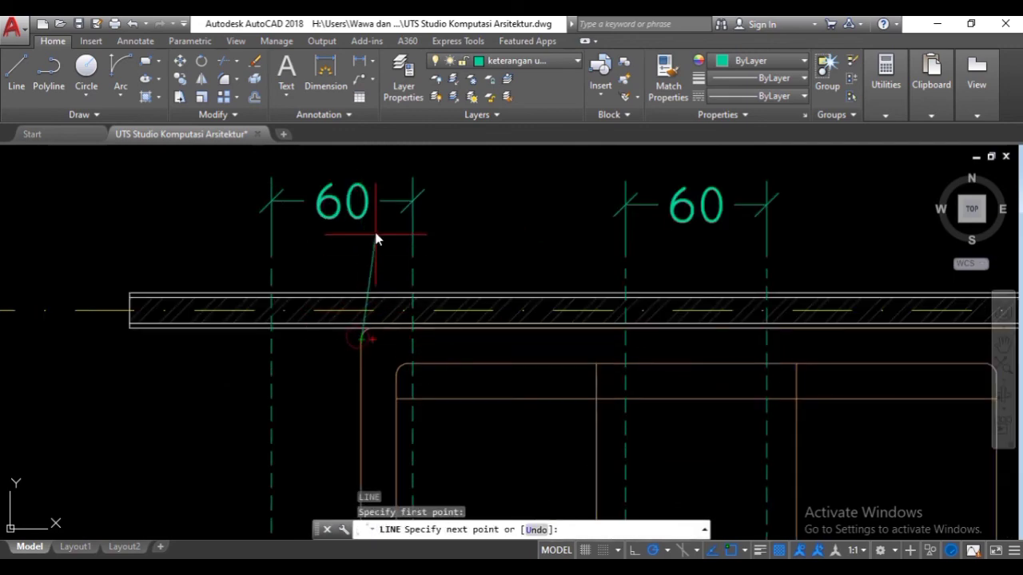
pyautogui.moveTo(363, 174); pyautogui.dragTo(342, 221, button='middle')
pyautogui.scroll(4, 342, 222)
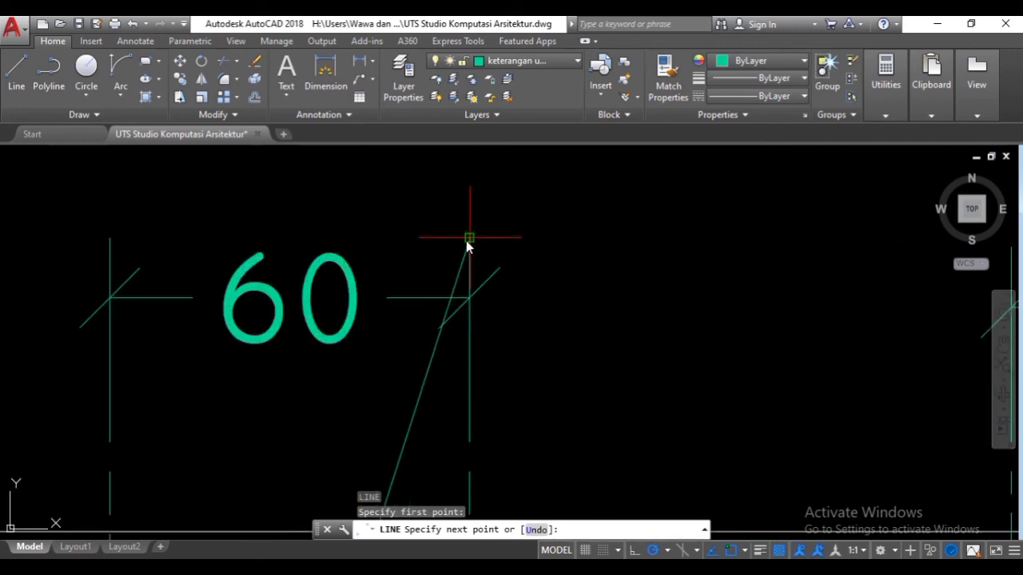
pyautogui.click(341, 243)
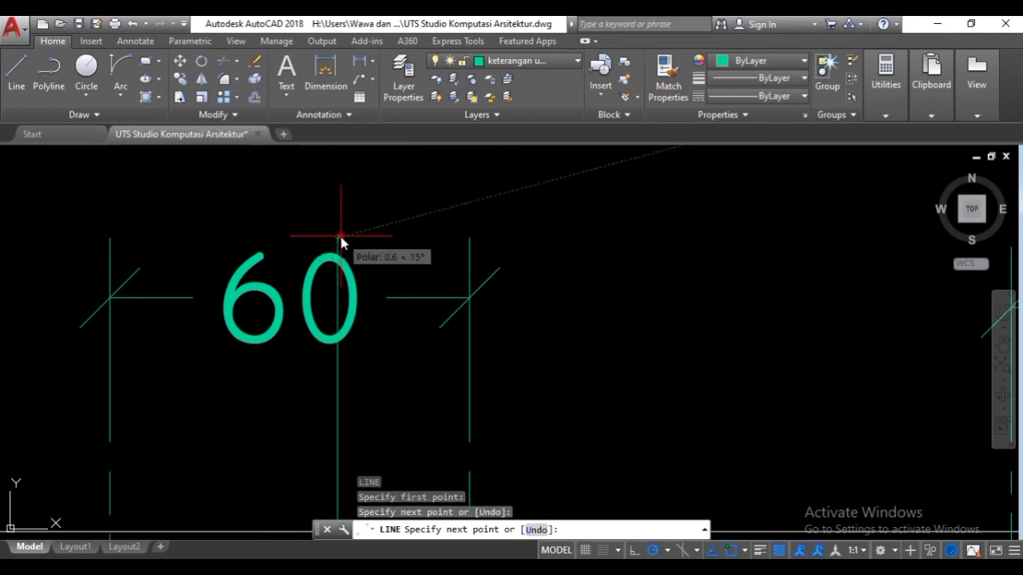
pyautogui.scroll(-6, 506, 268)
pyautogui.press('Return')
# - Draw a matching vertical guide line from the upper sofa's right edge through the wall, level with the table dimension's extension line end
pyautogui.moveTo(636, 278); pyautogui.dragTo(594, 255, button='middle')
pyautogui.scroll(3, 599, 268)
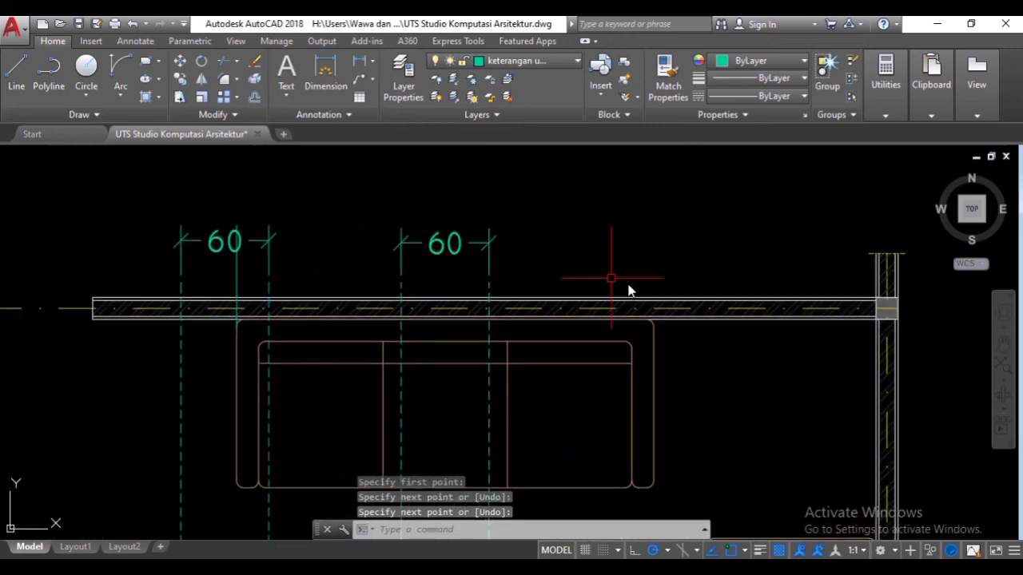
pyautogui.press('Return')
pyautogui.scroll(5, 652, 329)
pyautogui.click(653, 336)
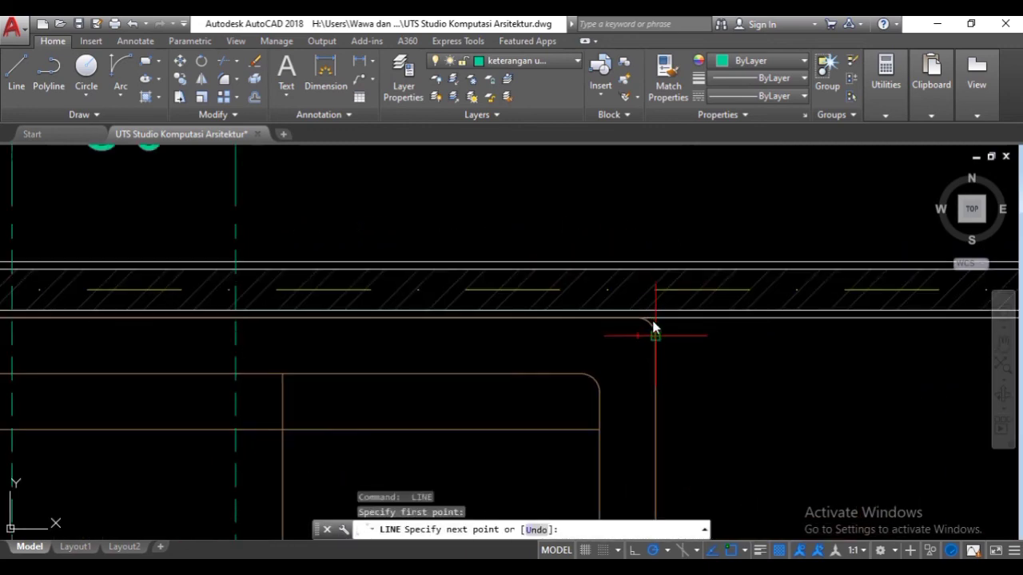
pyautogui.scroll(-4, 653, 327)
pyautogui.scroll(5, 631, 276)
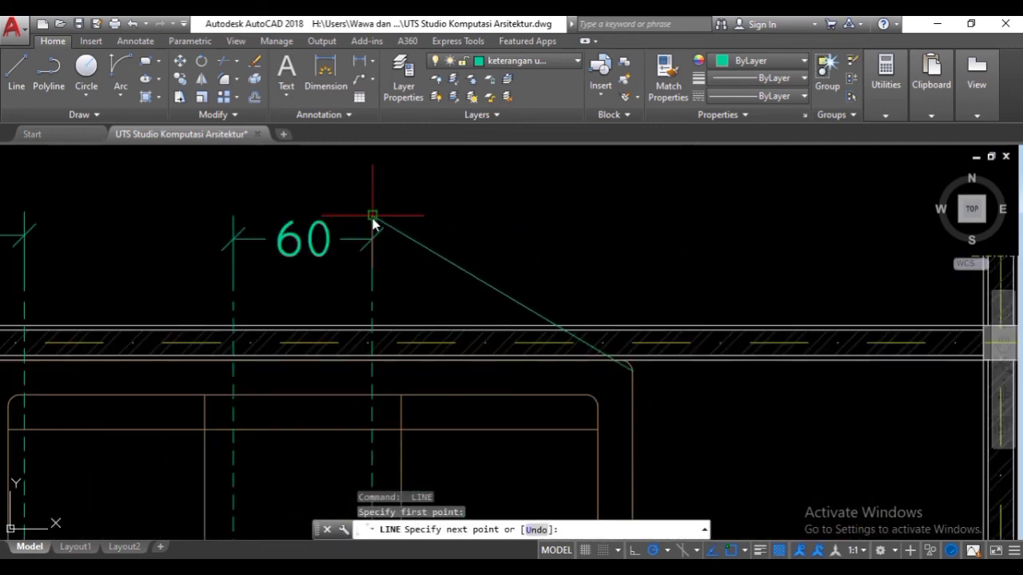
pyautogui.click(631, 216)
pyautogui.press('Escape')
# - Change the linetype of the upper sofa's two vertical guide lines to DASHED2
pyautogui.moveTo(695, 288); pyautogui.dragTo(601, 256)
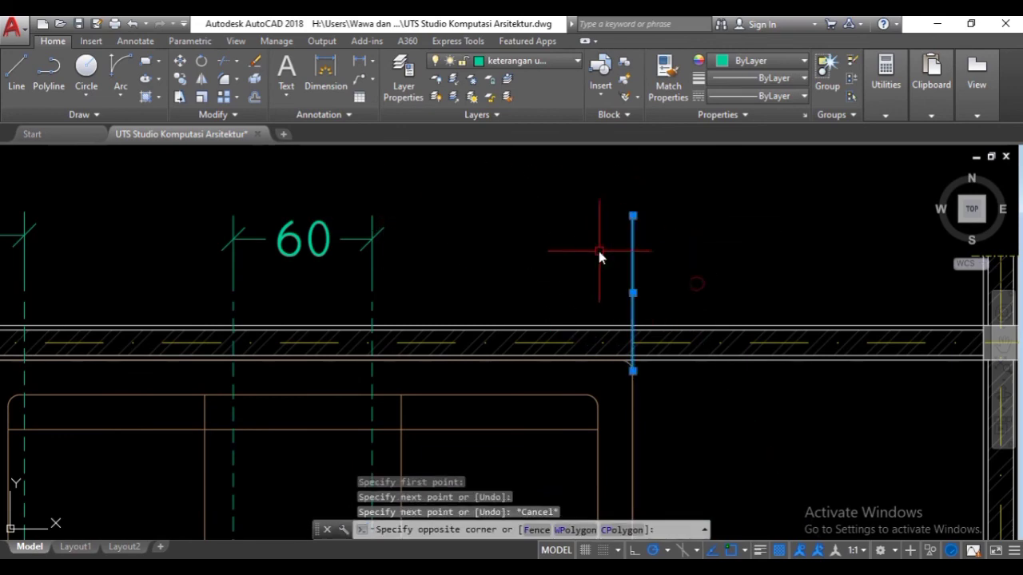
pyautogui.moveTo(381, 263); pyautogui.dragTo(612, 290, button='middle')
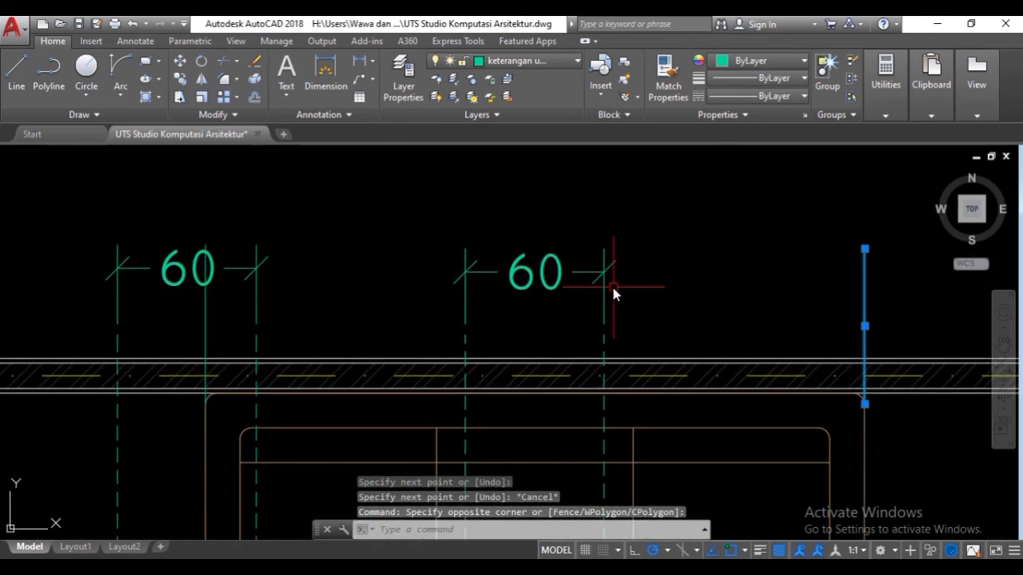
pyautogui.click(235, 306)
pyautogui.click(148, 303)
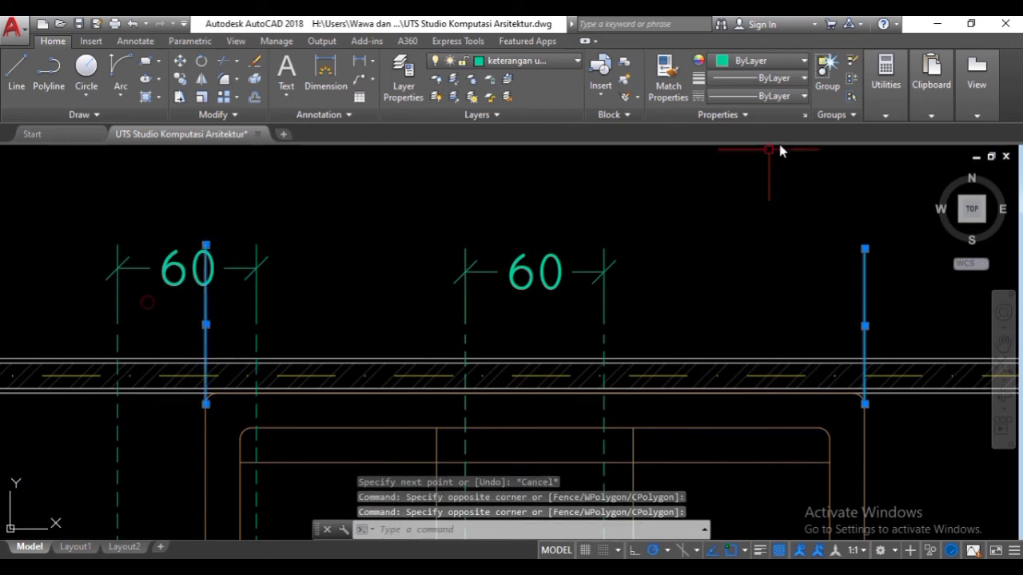
pyautogui.click(767, 97)
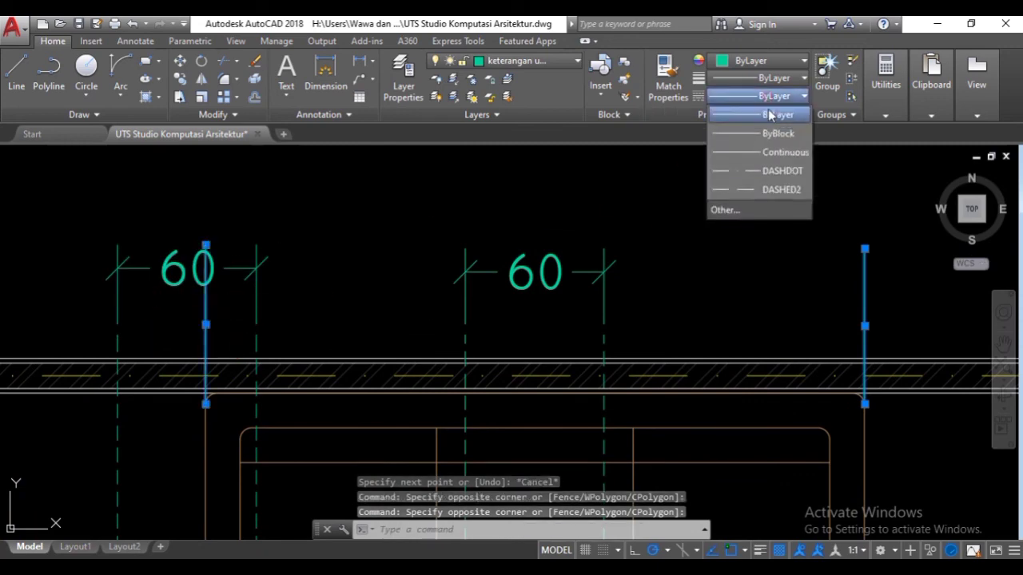
pyautogui.click(769, 190)
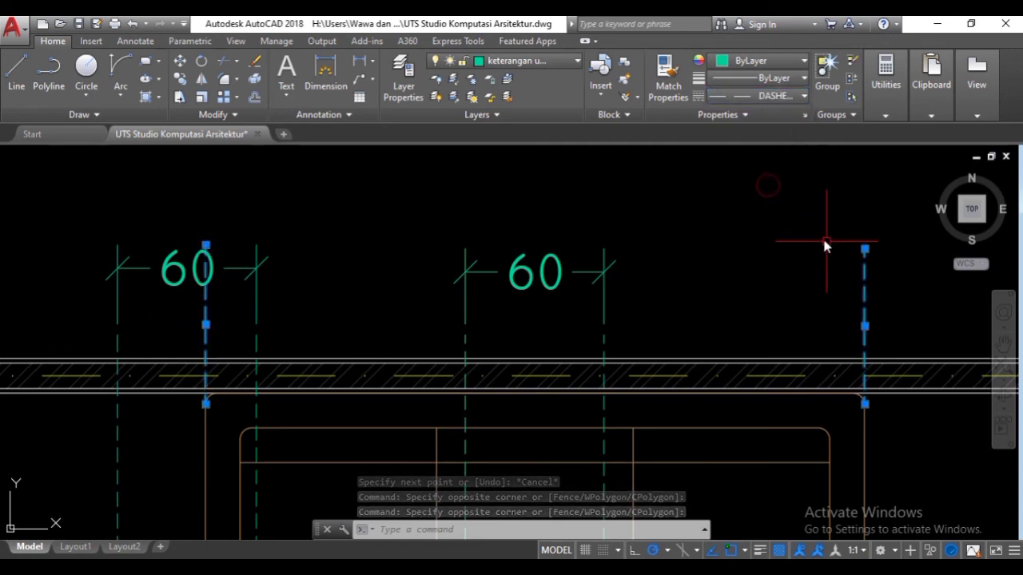
pyautogui.press('Escape')
# - Stretch the upper ends of the upper sofa's two vertical guide lines upward by 10
pyautogui.click(864, 253)
pyautogui.click(864, 250)
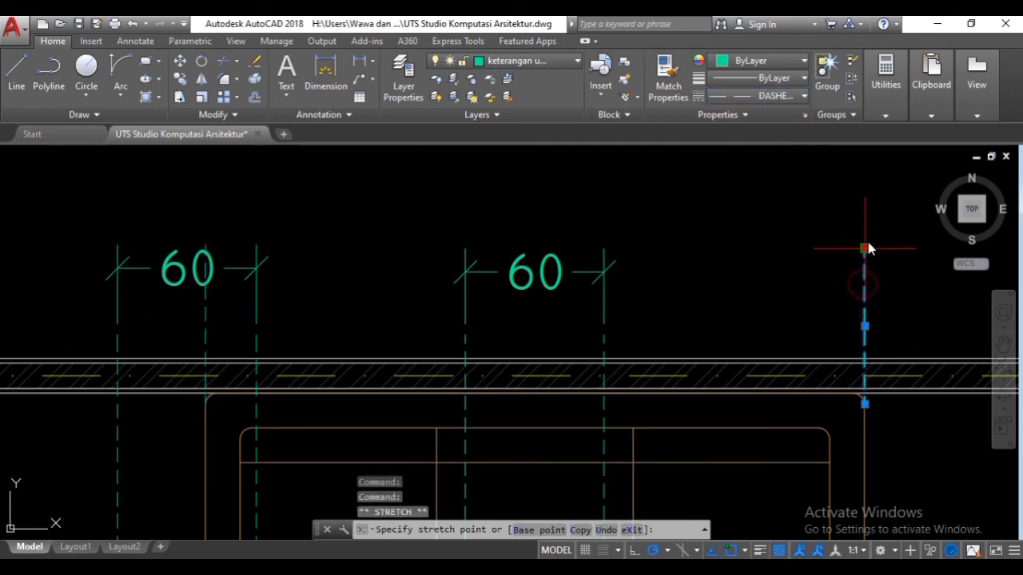
pyautogui.write('10')
pyautogui.press('Return')
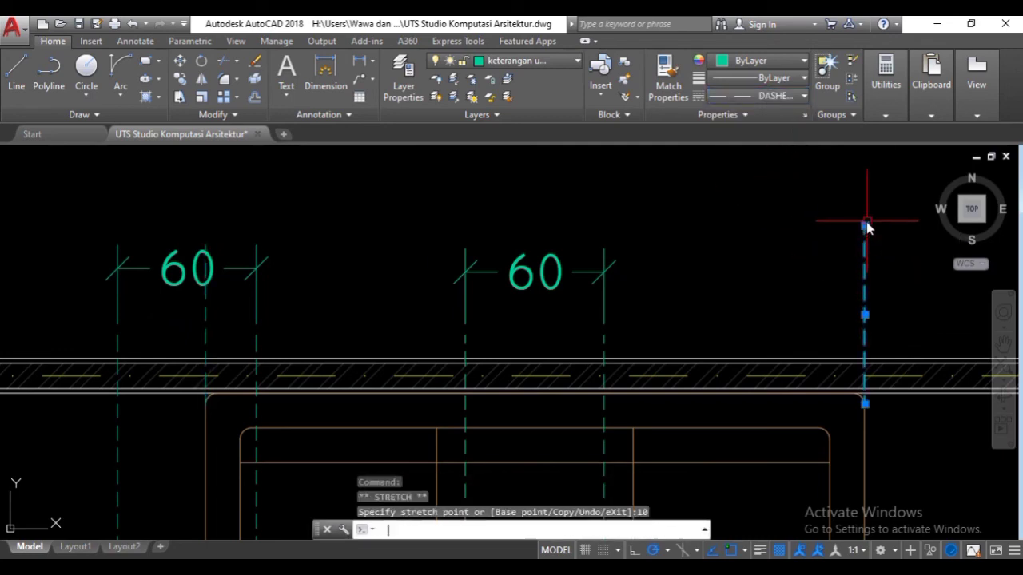
pyautogui.click(206, 321)
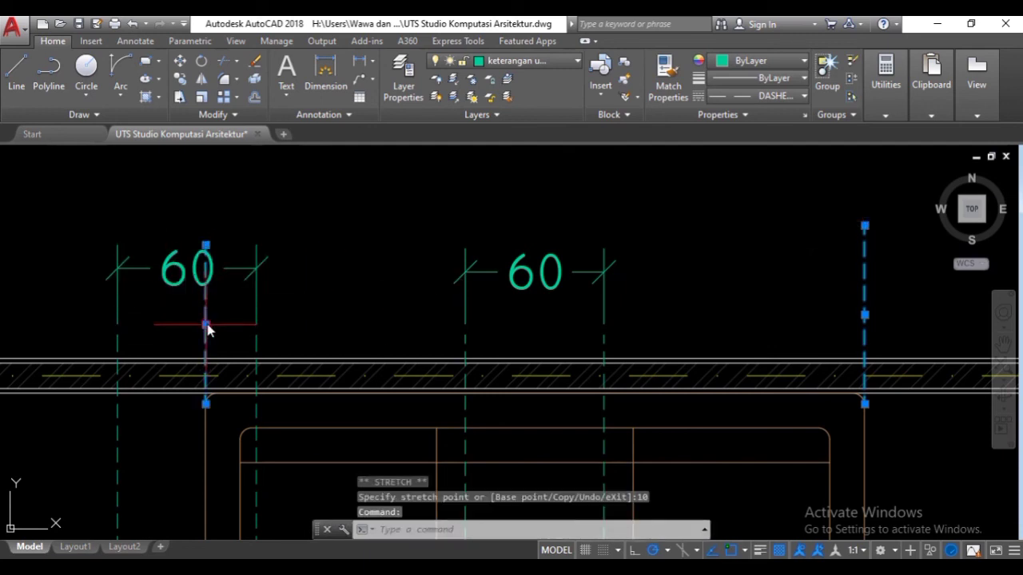
pyautogui.click(206, 245)
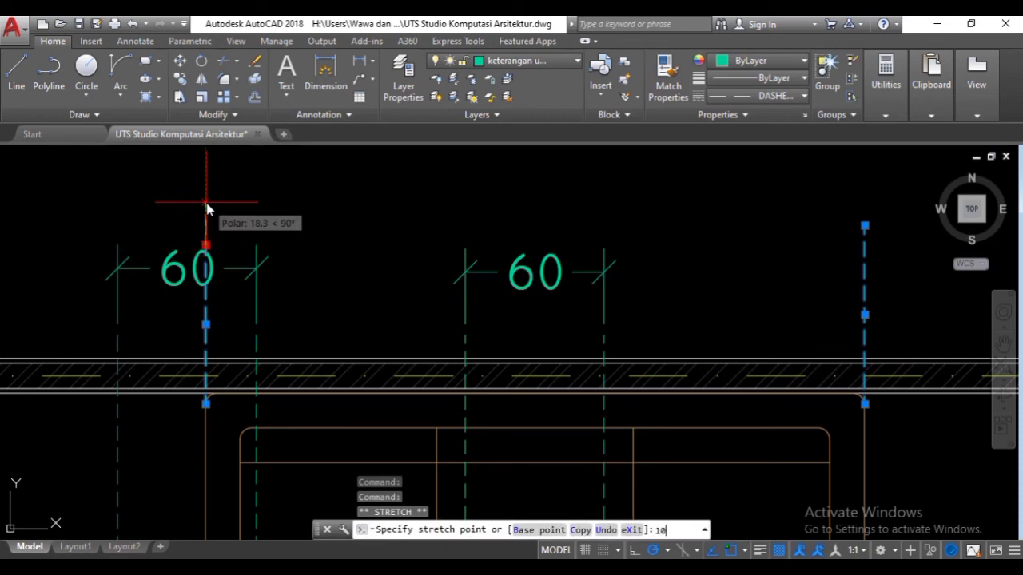
pyautogui.press('Return')
pyautogui.press('Escape')
pyautogui.scroll(-2, 304, 250)
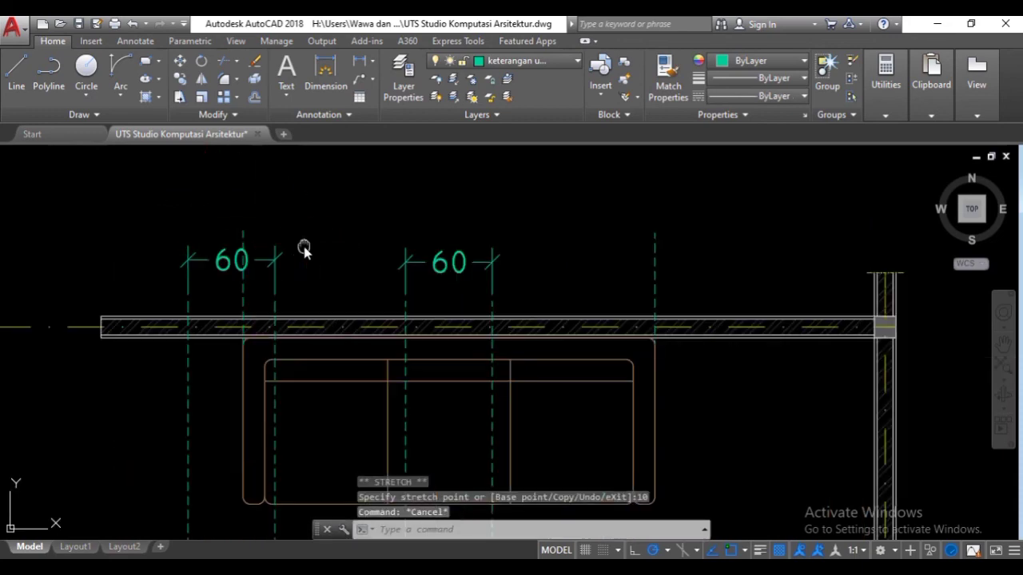
# - Dimension the upper sofa's width between its two vertical guide line ends, placing the dimension line 30 above them
pyautogui.moveTo(304, 249); pyautogui.dragTo(283, 301, button='middle')
pyautogui.click(325, 76)
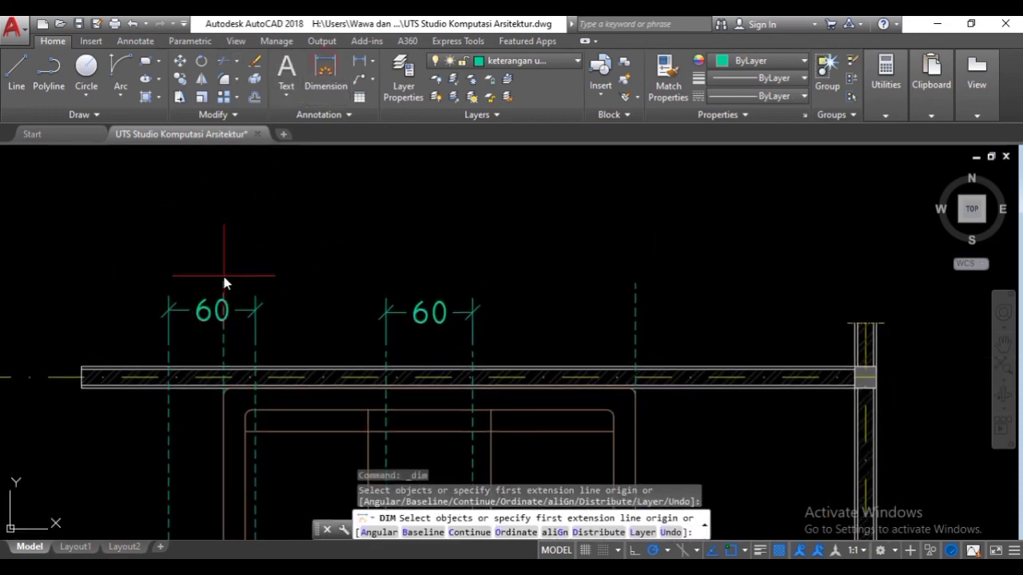
pyautogui.click(223, 276)
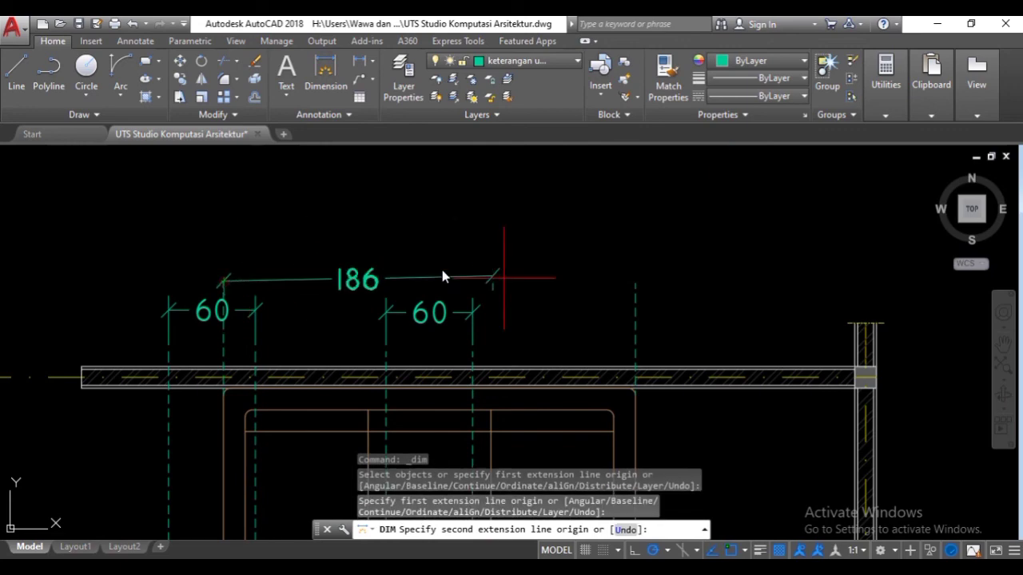
pyautogui.click(636, 281)
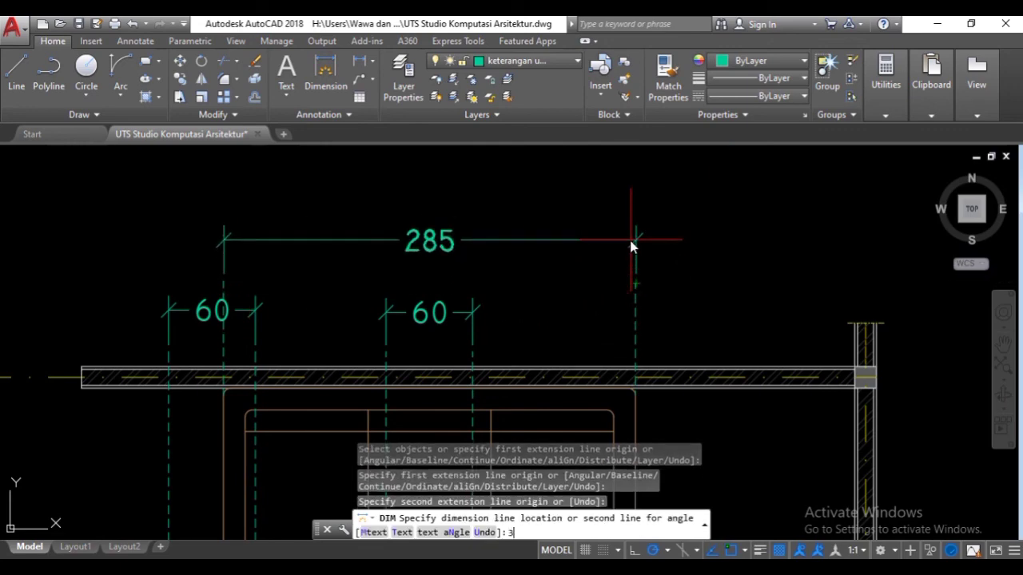
pyautogui.press('Return')
pyautogui.press('Return')
pyautogui.scroll(-2, 635, 240)
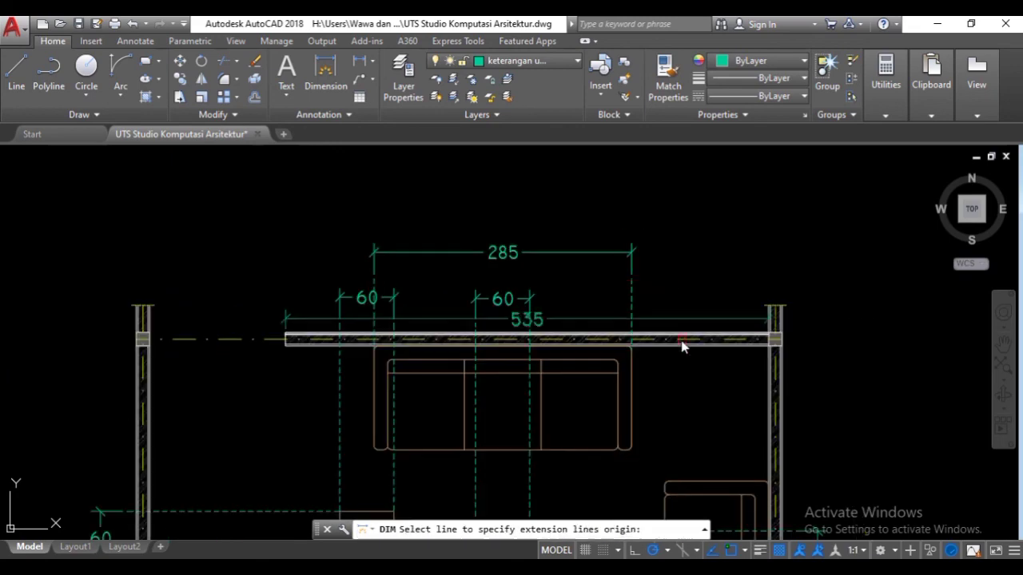
pyautogui.moveTo(680, 346); pyautogui.dragTo(567, 242, button='middle')
pyautogui.press('Escape')
pyautogui.press('Escape')
# - Draw a horizontal guide line from the right sofa's upper edge out through the right wall, level with the table dimension's extension line end
pyautogui.scroll(-2, 599, 325)
pyautogui.moveTo(612, 364); pyautogui.dragTo(567, 229, button='middle')
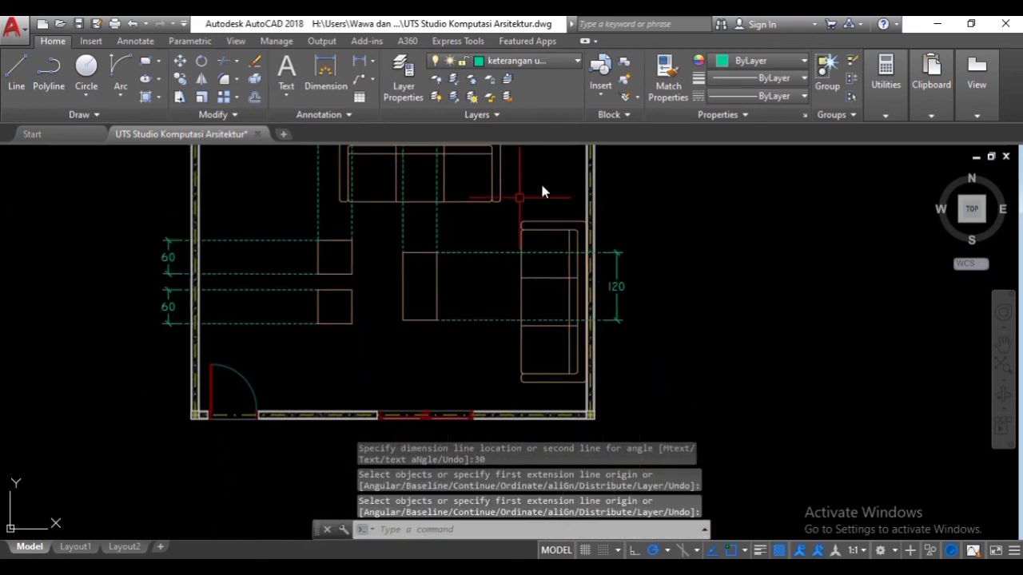
pyautogui.moveTo(589, 316); pyautogui.dragTo(550, 301, button='middle')
pyautogui.scroll(2, 537, 280)
pyautogui.moveTo(550, 196); pyautogui.dragTo(499, 175, button='middle')
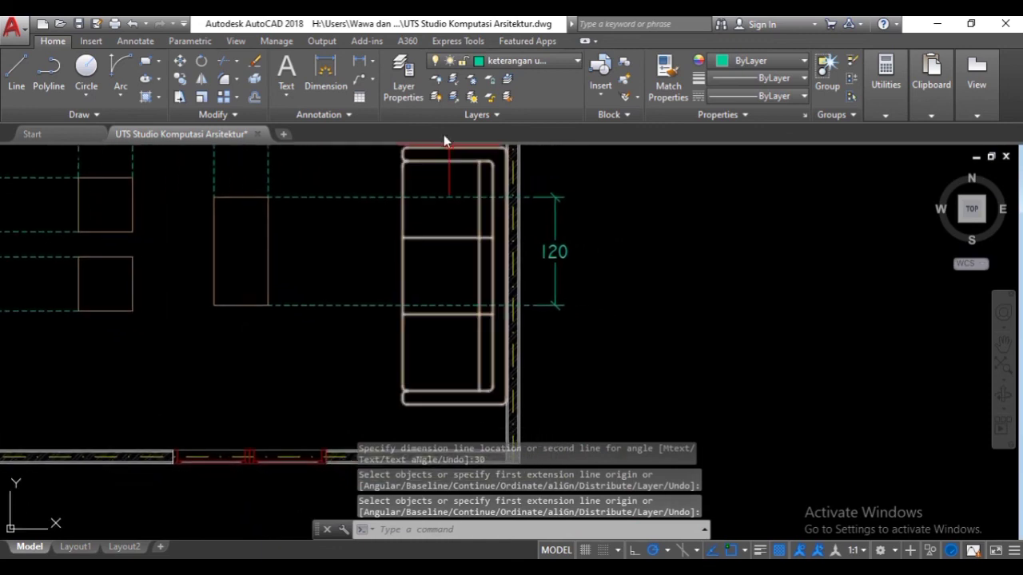
pyautogui.write('l')
pyautogui.press('Return')
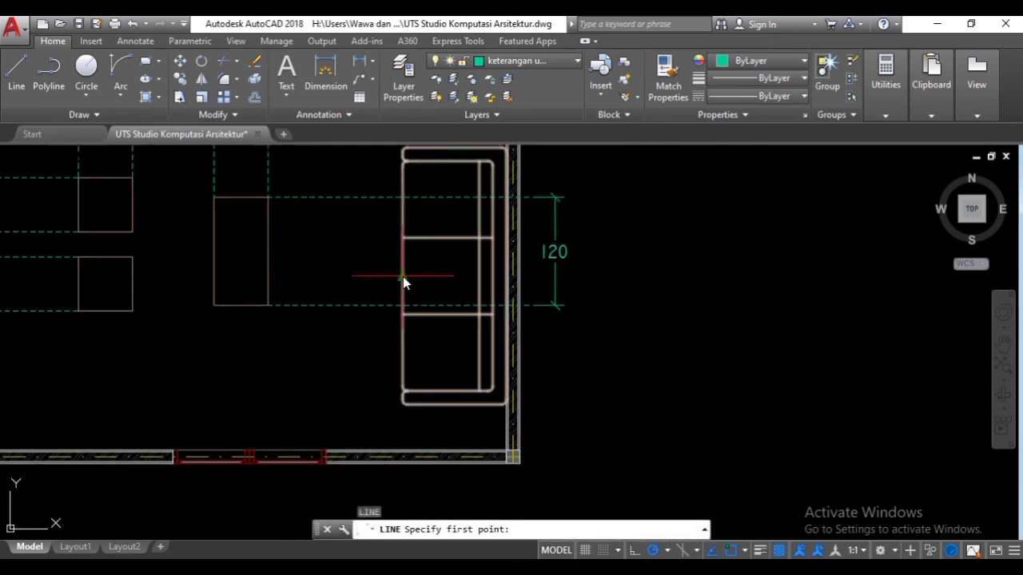
pyautogui.scroll(4, 526, 238)
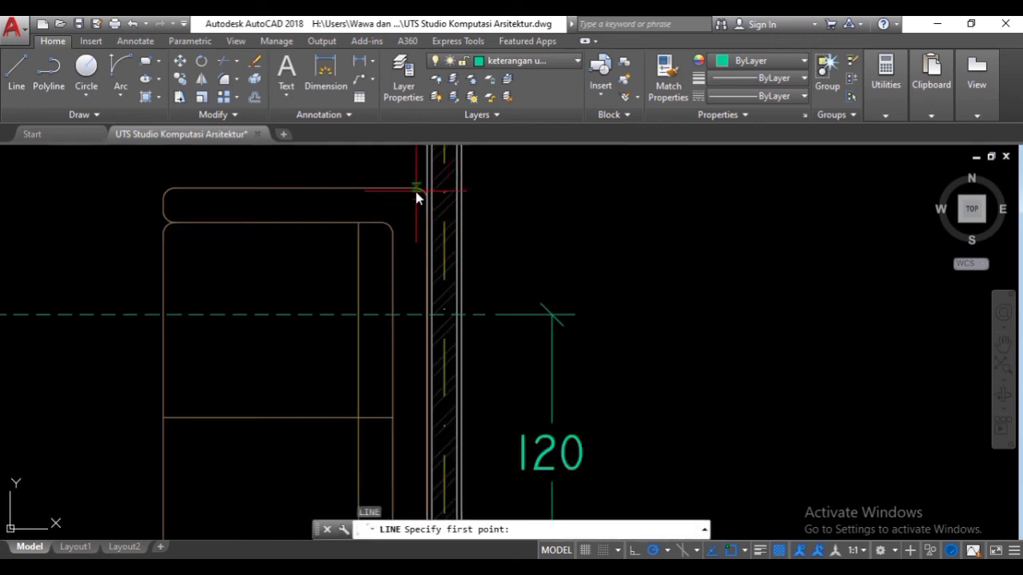
pyautogui.click(415, 188)
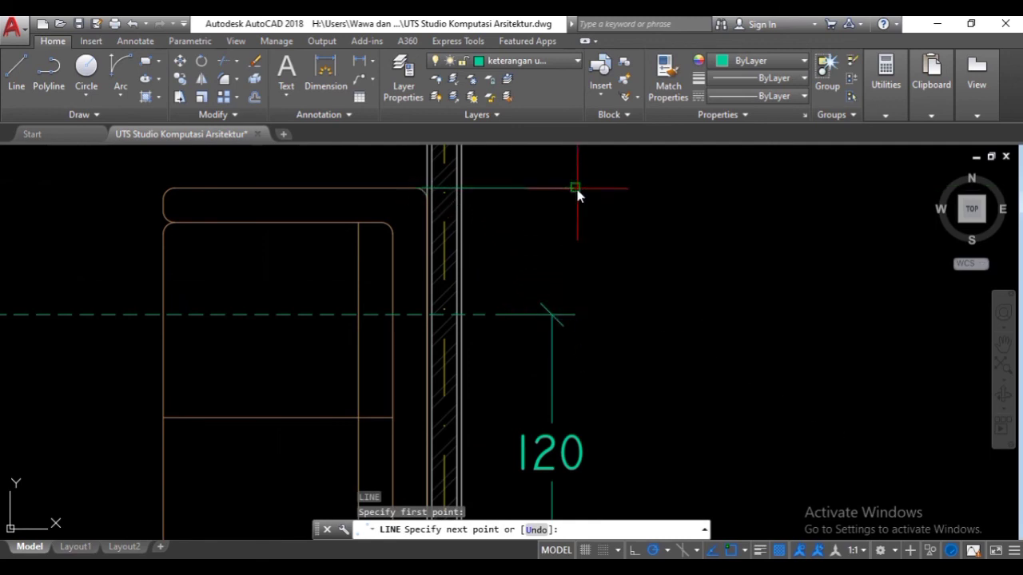
pyautogui.click(576, 189)
pyautogui.moveTo(566, 381); pyautogui.dragTo(559, 288, button='middle')
pyautogui.press('Return')
# - Draw a horizontal guide line from the right sofa's lower edge out through the wall, aligned with the table dimension's extension line end
pyautogui.moveTo(534, 412); pyautogui.dragTo(546, 279, button='middle')
pyautogui.press('Return')
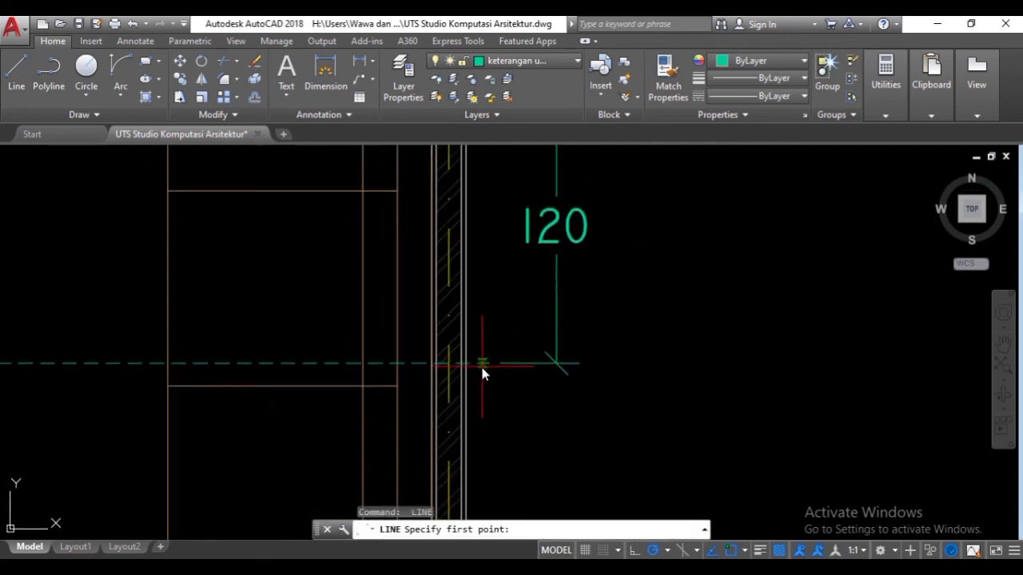
pyautogui.moveTo(457, 416); pyautogui.dragTo(486, 308, button='middle')
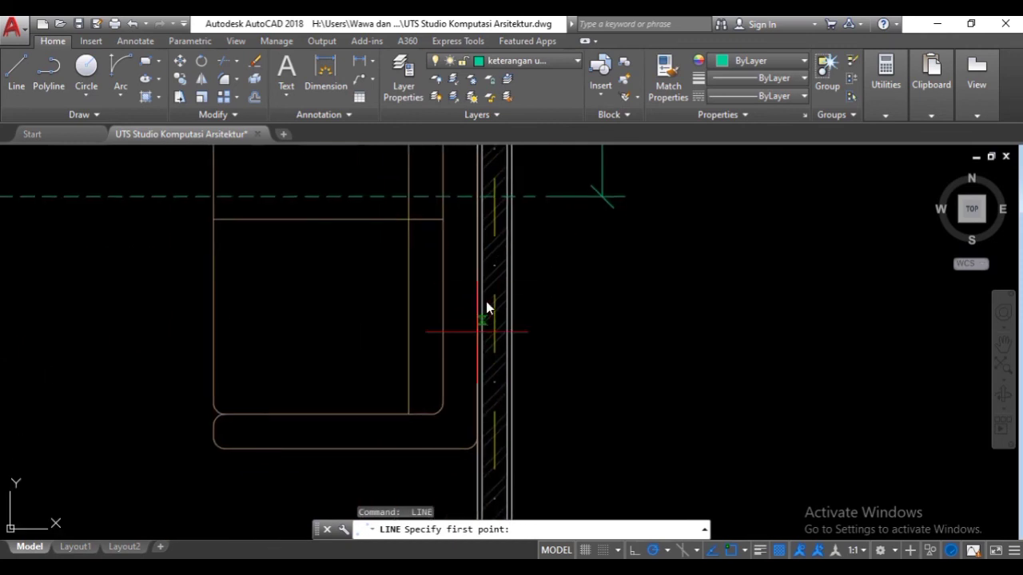
pyautogui.click(468, 450)
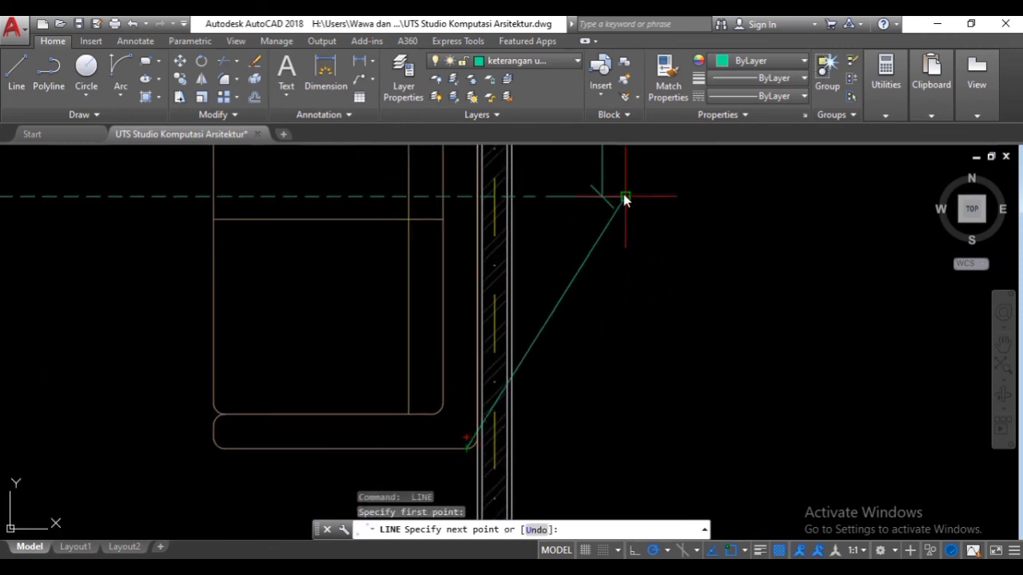
pyautogui.click(623, 448)
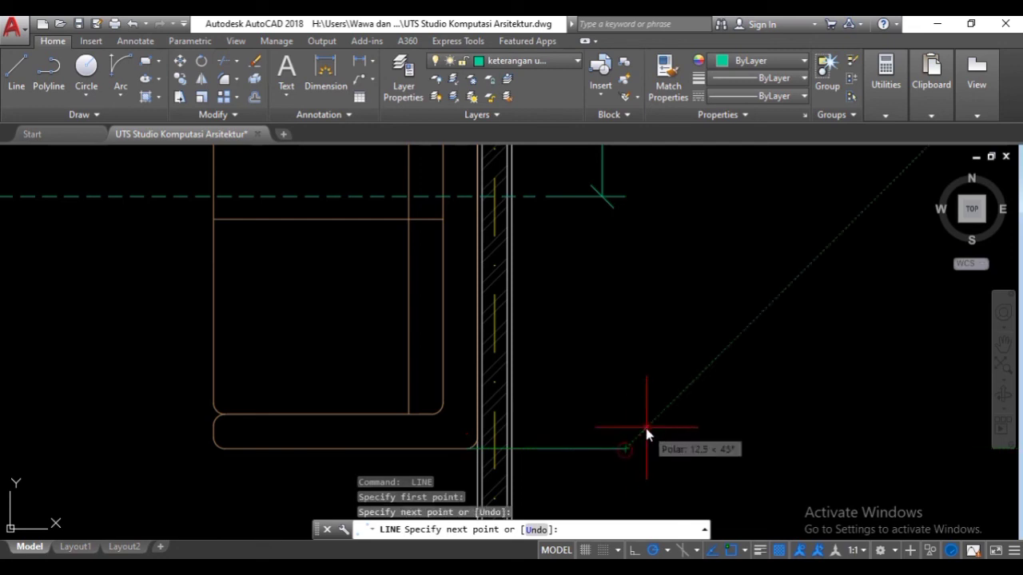
pyautogui.press('Return')
# - Stretch the outer end of the right sofa's lower guide line outward to the right by 10
pyautogui.click(611, 448)
pyautogui.click(624, 448)
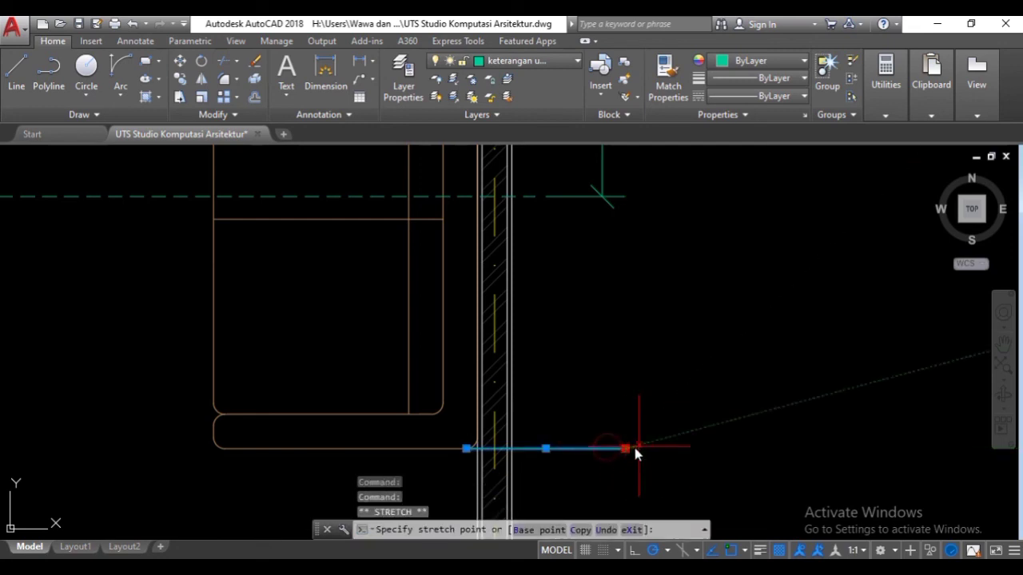
pyautogui.write('10')
pyautogui.press('Return')
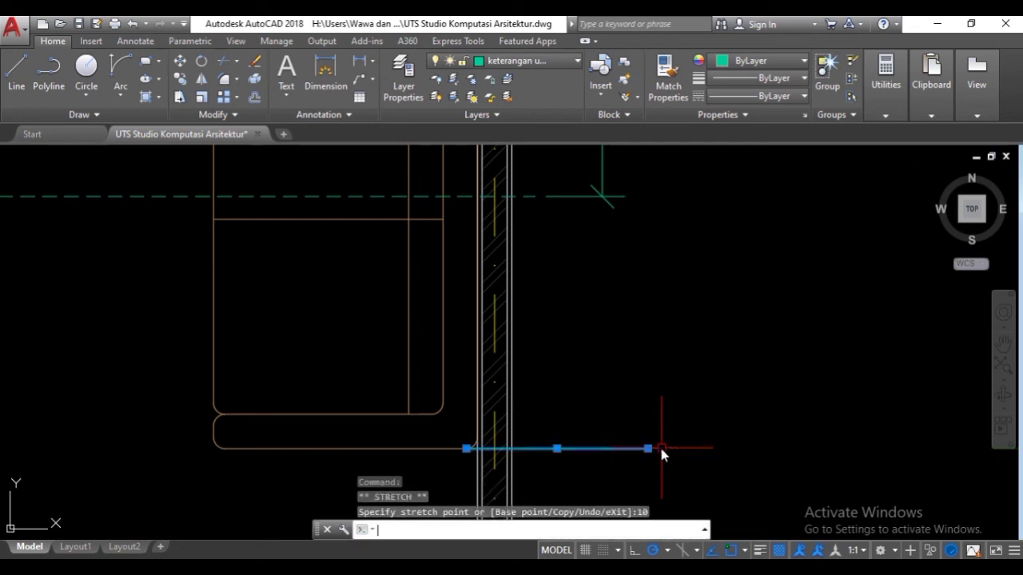
# - Stretch the outer end of the right sofa's upper guide line outward to the right by 10
pyautogui.scroll(-2, 666, 409)
pyautogui.moveTo(602, 211); pyautogui.dragTo(557, 406, button='middle')
pyautogui.scroll(-2, 557, 364)
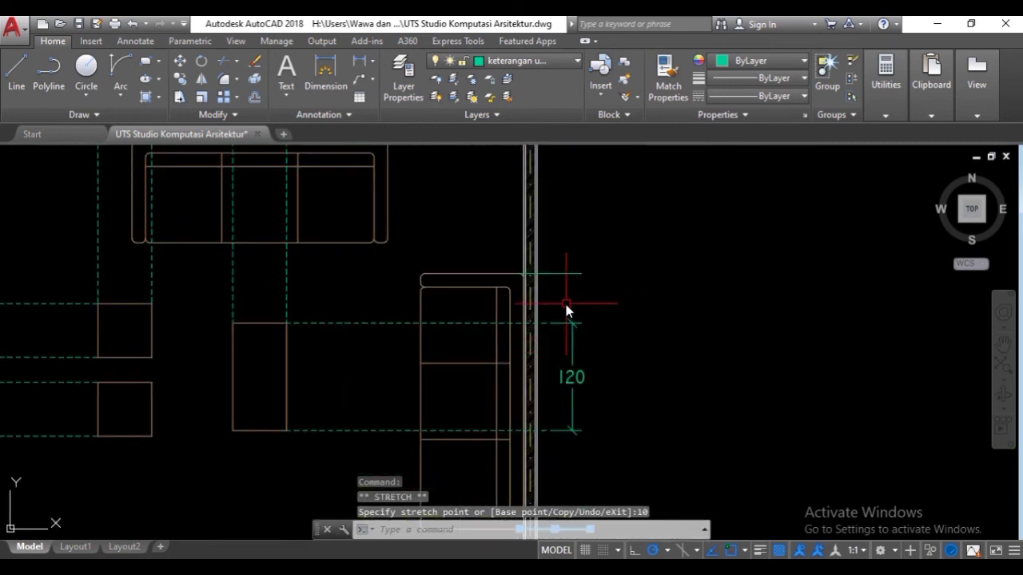
pyautogui.click(574, 277)
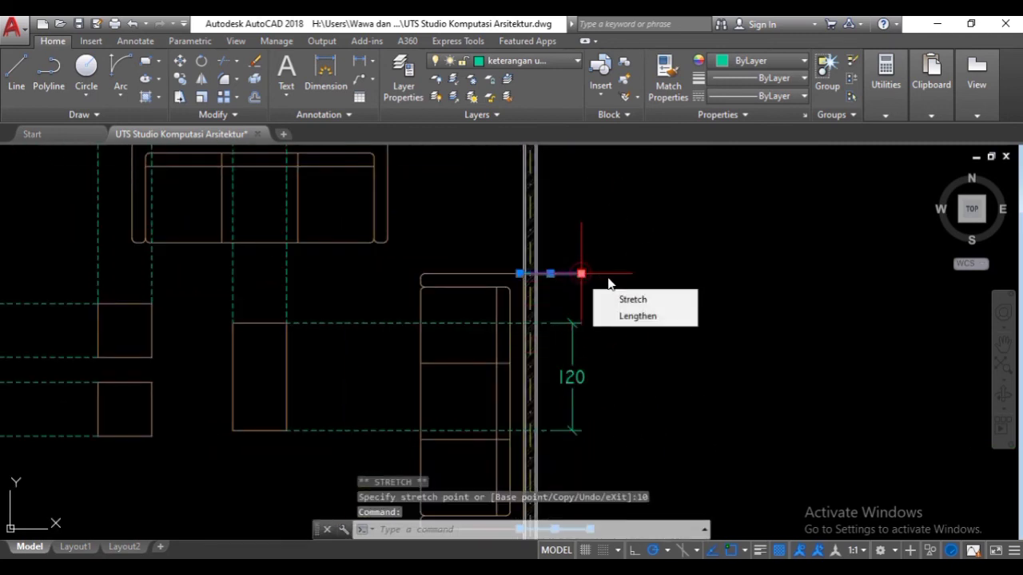
pyautogui.click(581, 274)
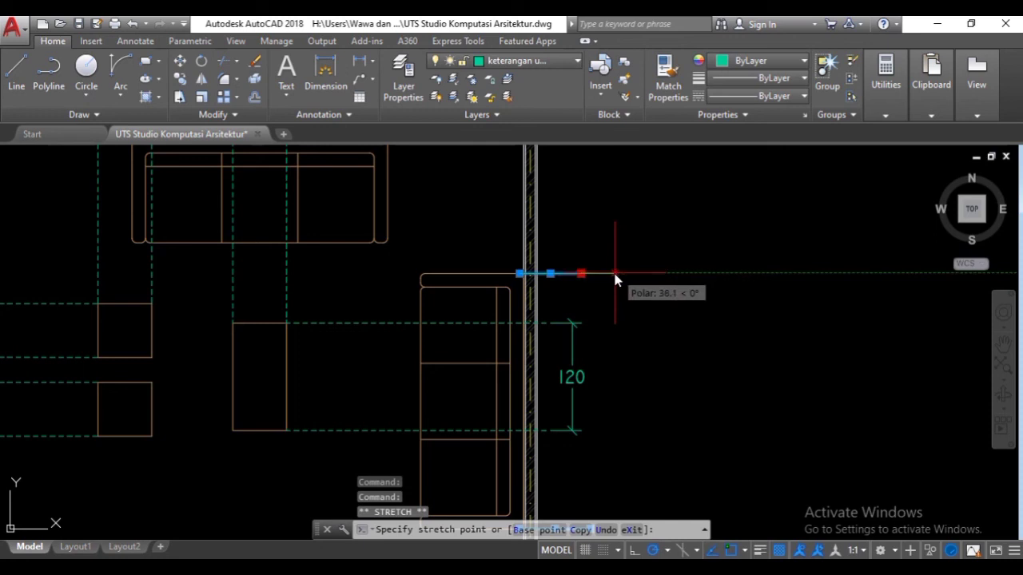
pyautogui.write('10')
pyautogui.press('Return')
pyautogui.press('Escape')
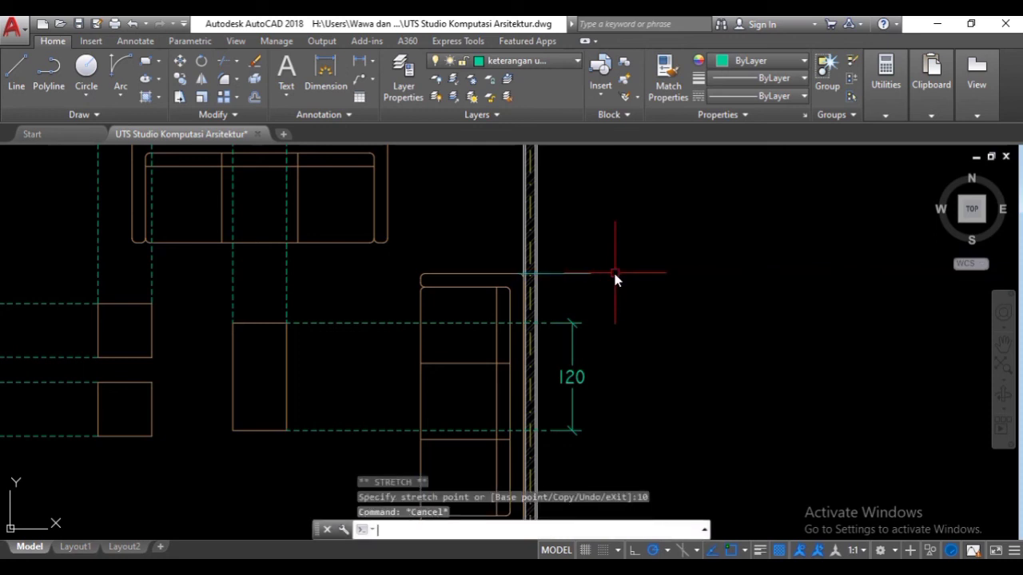
# - Set the linetype of the right sofa's upper and lower guide lines to DASHED2
pyautogui.click(599, 240)
pyautogui.click(576, 280)
pyautogui.moveTo(626, 349); pyautogui.dragTo(633, 235, button='middle')
pyautogui.click(598, 367)
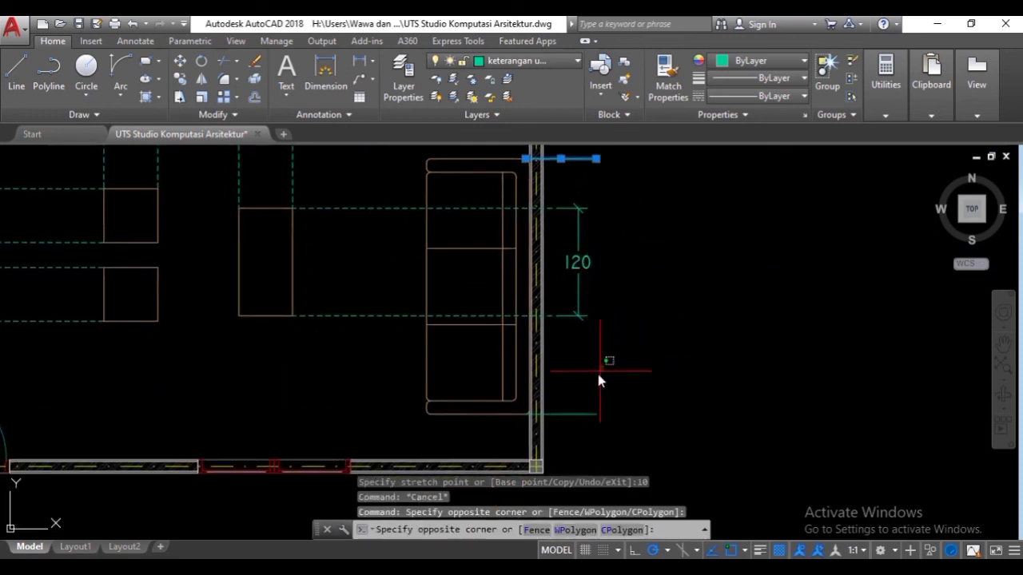
pyautogui.click(569, 452)
pyautogui.click(803, 95)
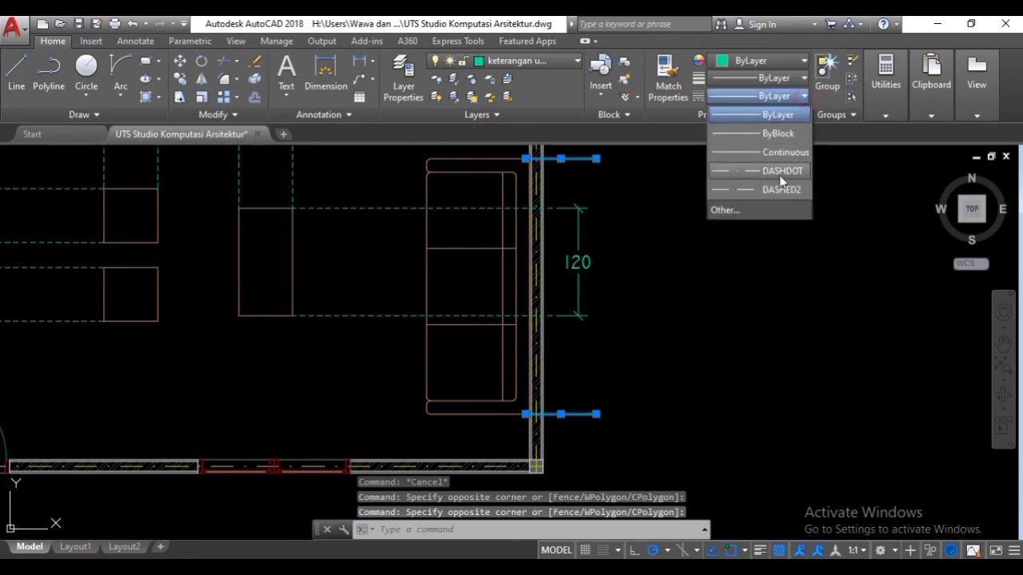
pyautogui.click(779, 177)
pyautogui.press('Escape')
pyautogui.scroll(-2, 667, 307)
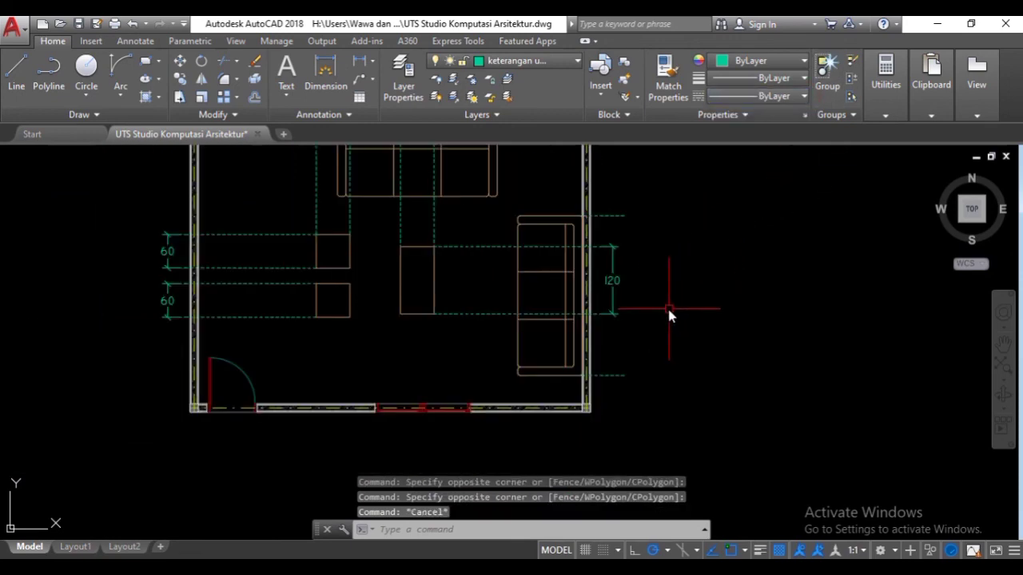
pyautogui.moveTo(666, 307); pyautogui.dragTo(580, 317, button='middle')
pyautogui.click(326, 69)
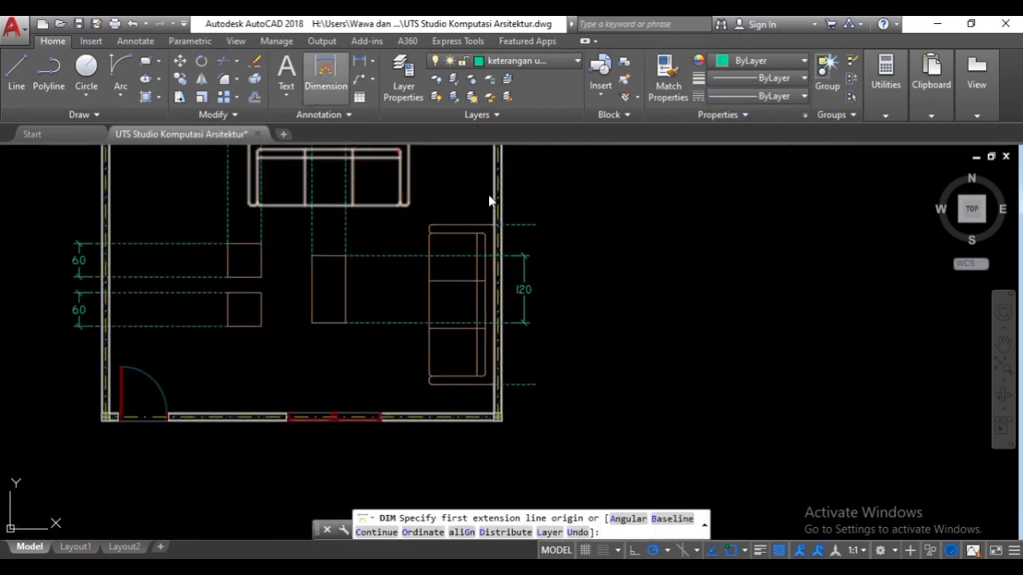
pyautogui.click(535, 226)
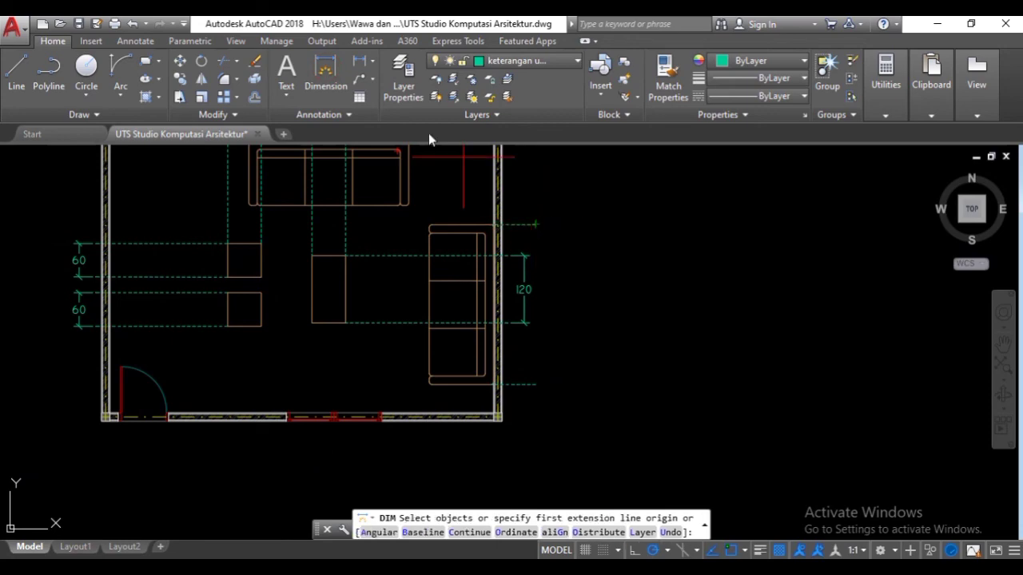
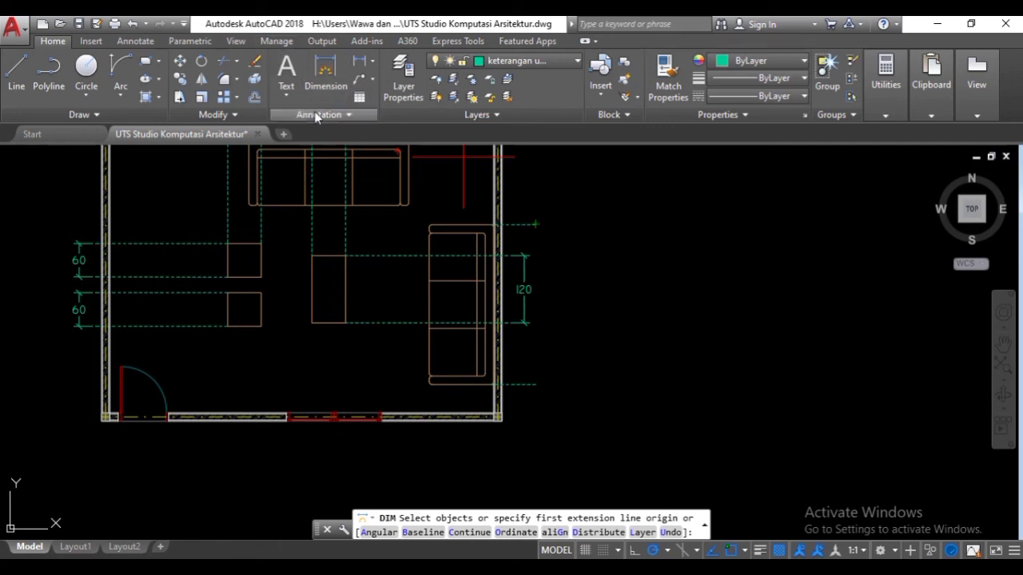
pyautogui.press('Escape')
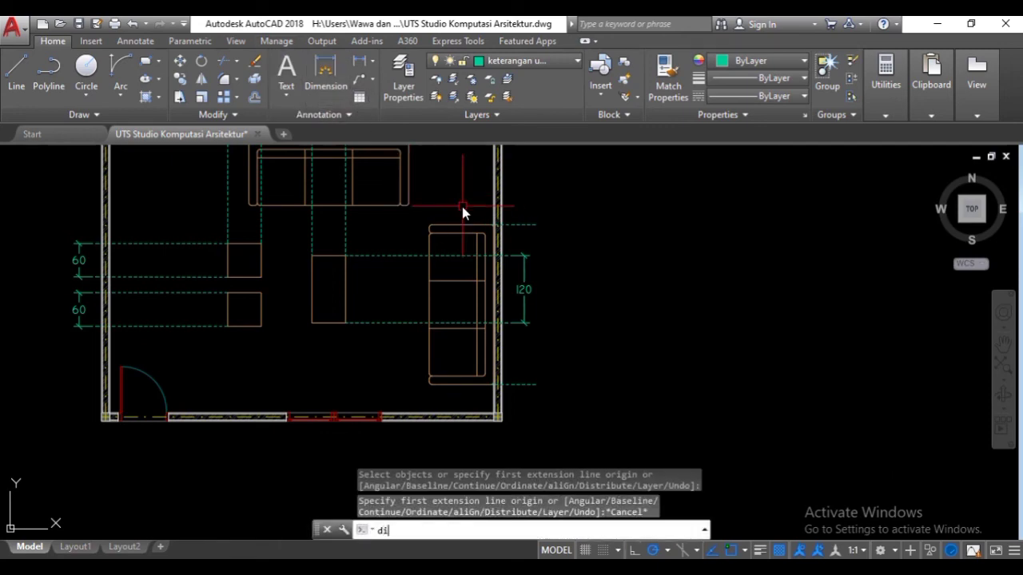
# - Dimension the right sofa's length between its two guide line ends with DIM, placing the dimension line 30 to the right of them
pyautogui.press('Down')
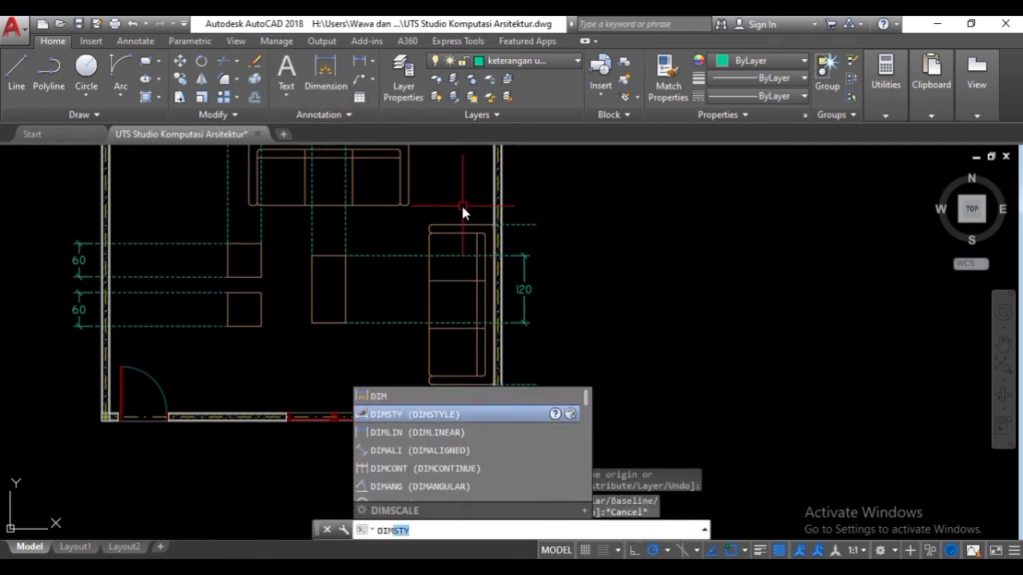
pyautogui.press('Up')
pyautogui.press('Return')
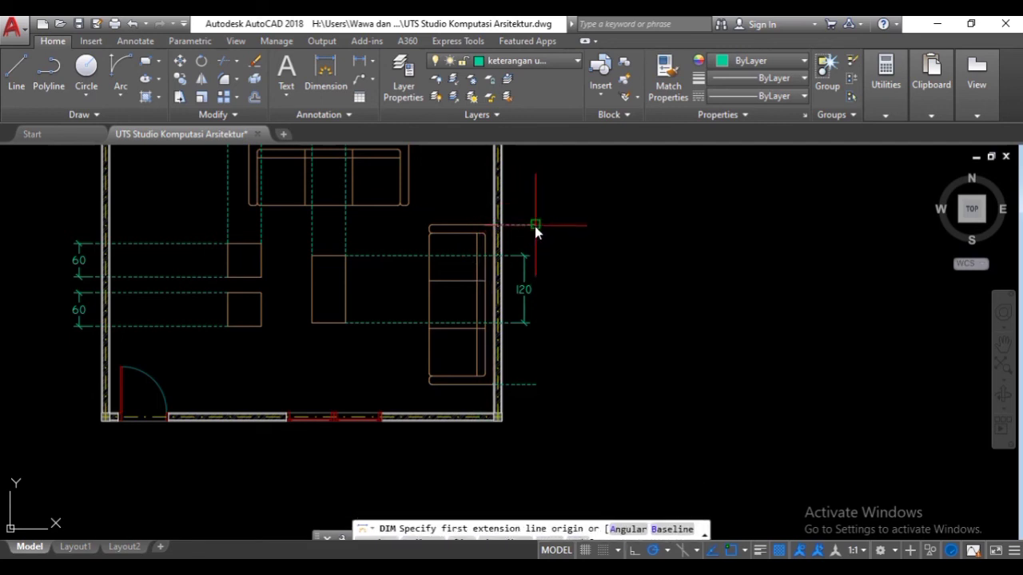
pyautogui.click(535, 226)
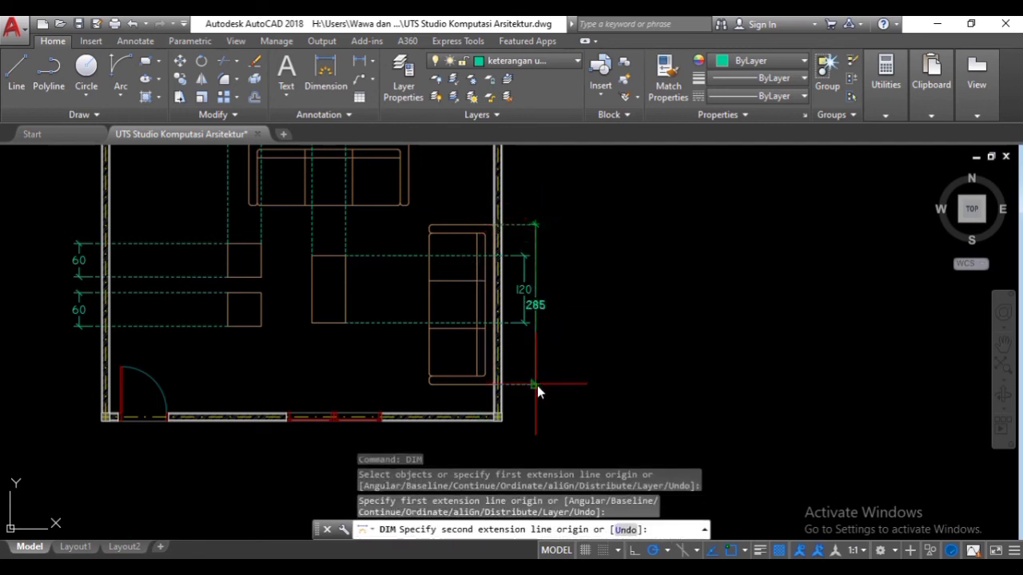
pyautogui.click(537, 385)
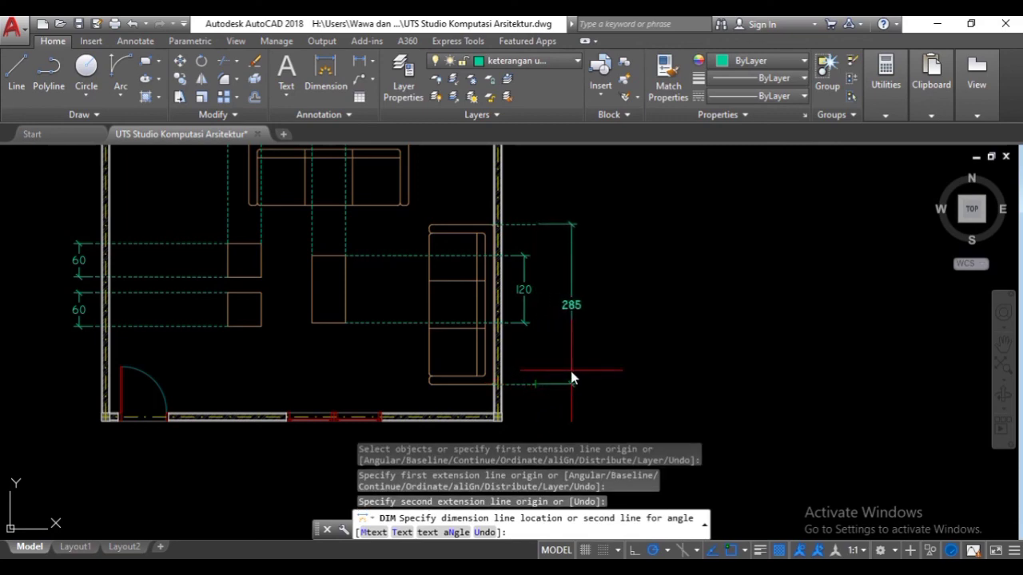
pyautogui.write('30')
pyautogui.press('Return')
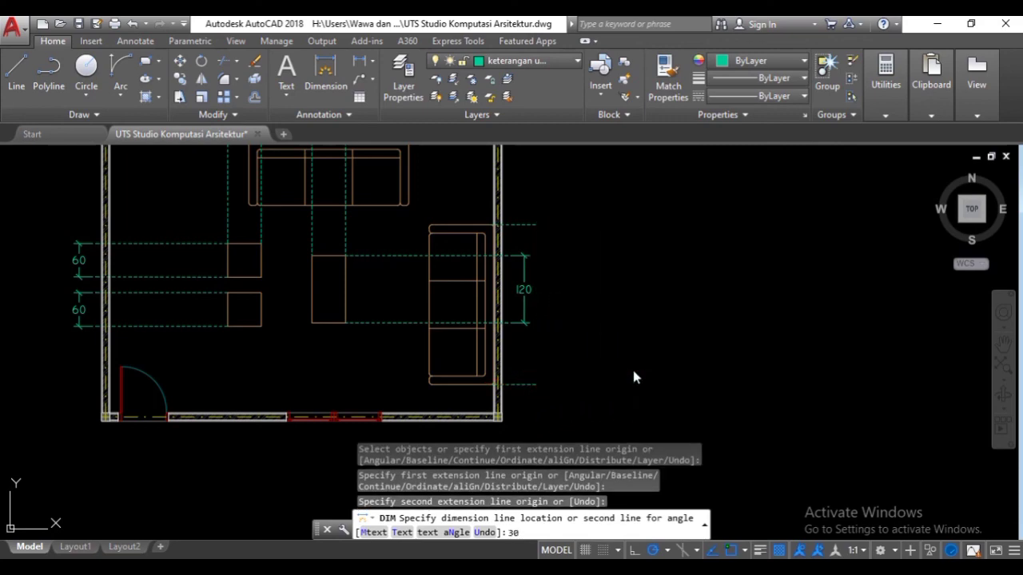
pyautogui.press('Escape')
pyautogui.scroll(-4, 628, 358)
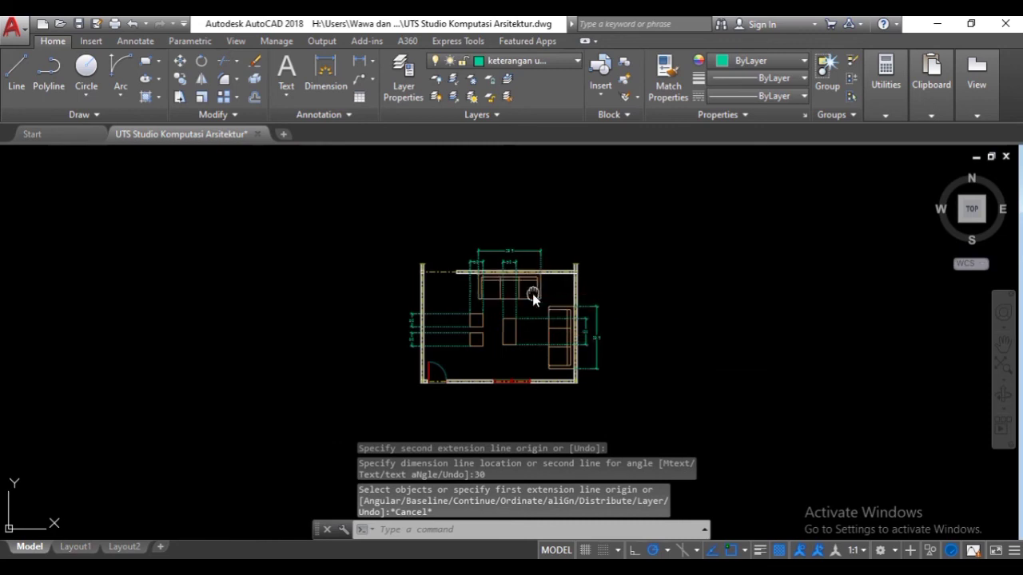
pyautogui.scroll(3, 532, 293)
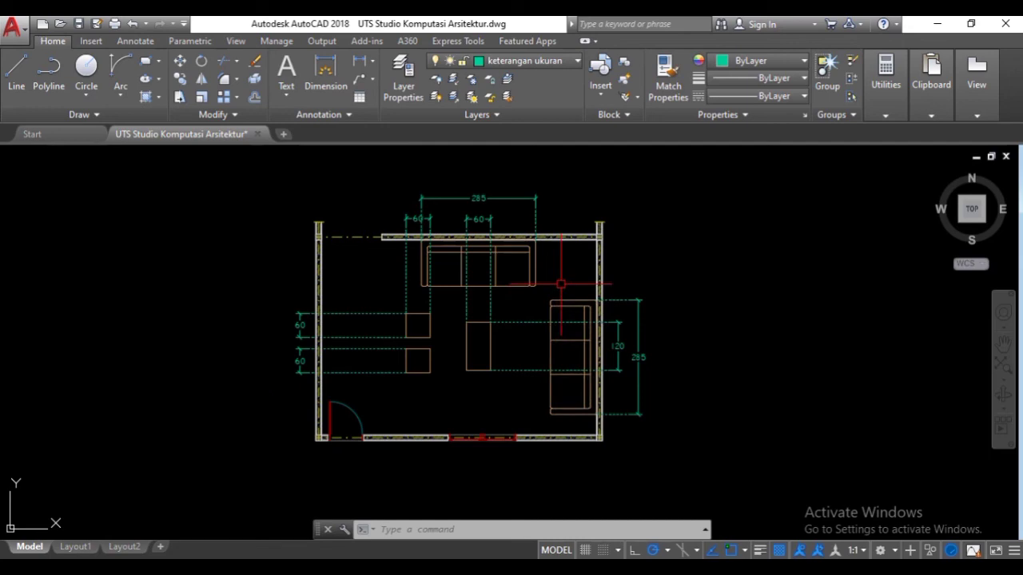
# - Draw a horizontal guide line from the upper sofa's back right corner to the right wall's outer face
pyautogui.write('1')
pyautogui.press('Return')
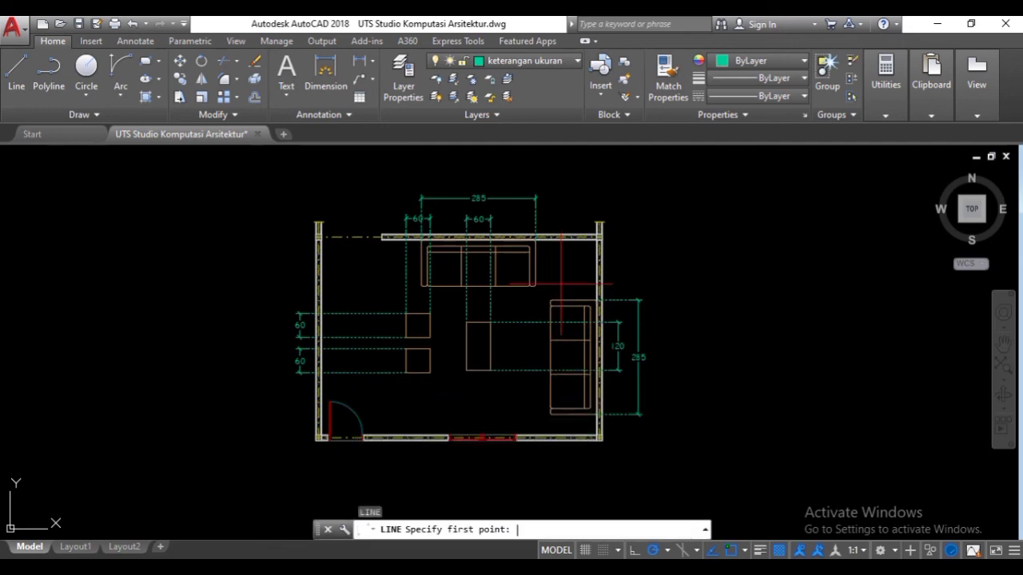
pyautogui.scroll(5, 564, 280)
pyautogui.scroll(3, 422, 163)
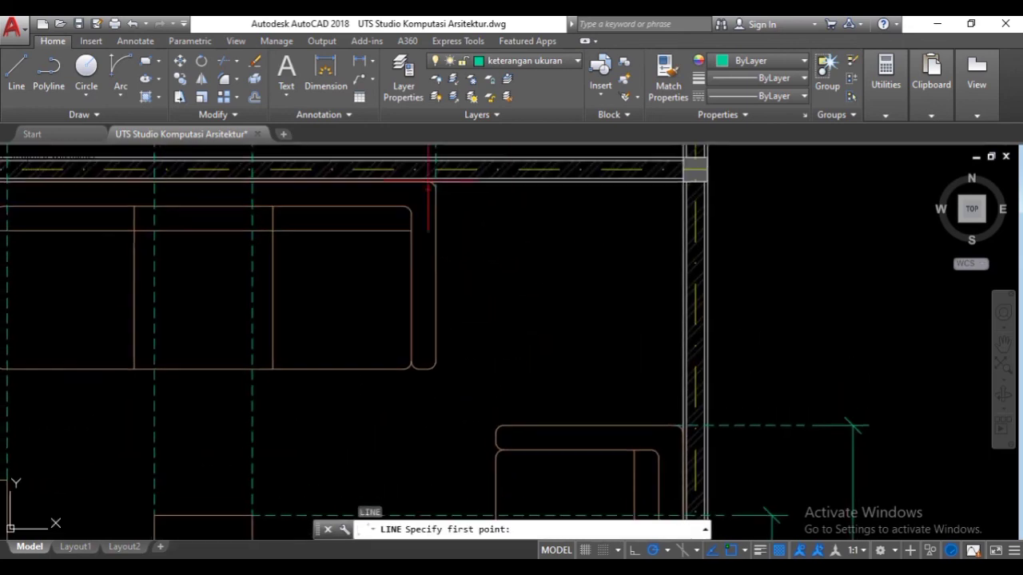
pyautogui.click(430, 185)
pyautogui.moveTo(662, 249); pyautogui.dragTo(372, 294, button='middle')
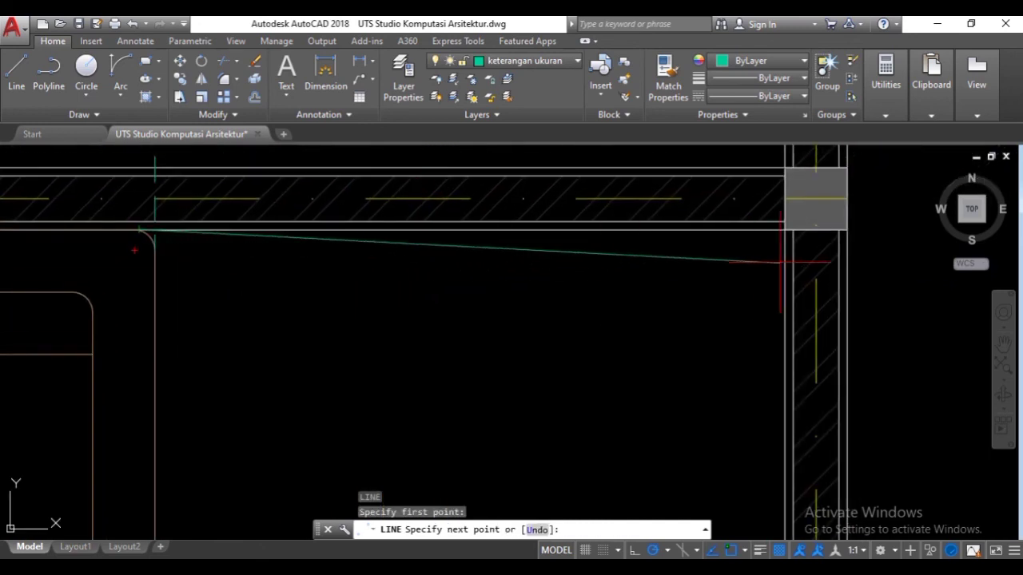
pyautogui.click(847, 230)
pyautogui.scroll(-5, 847, 229)
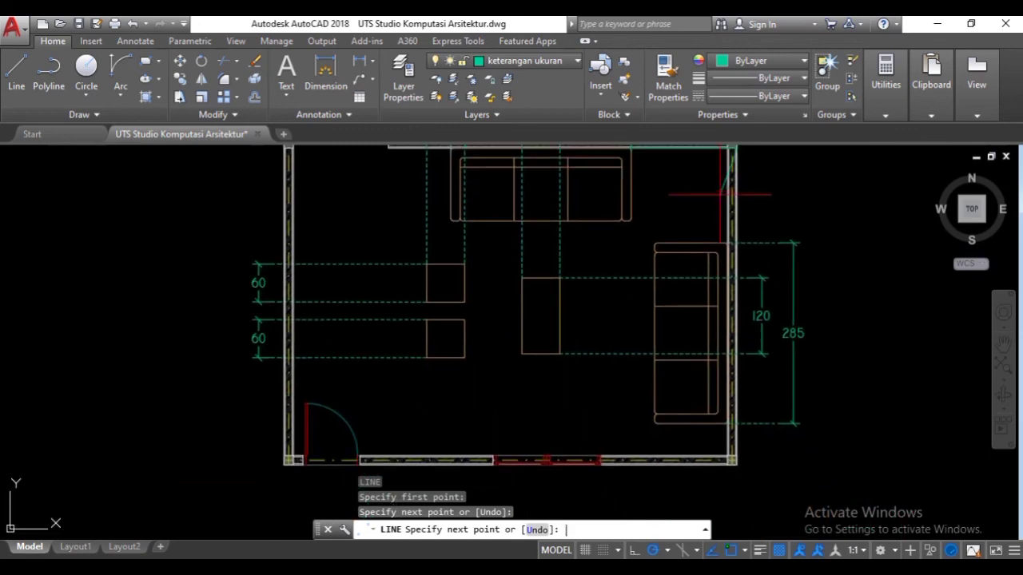
pyautogui.press('Return')
# - Draw a horizontal guide line from the upper sofa's front right corner to the right wall's outer face
pyautogui.scroll(4, 645, 217)
pyautogui.scroll(2, 645, 217)
pyautogui.press('Return')
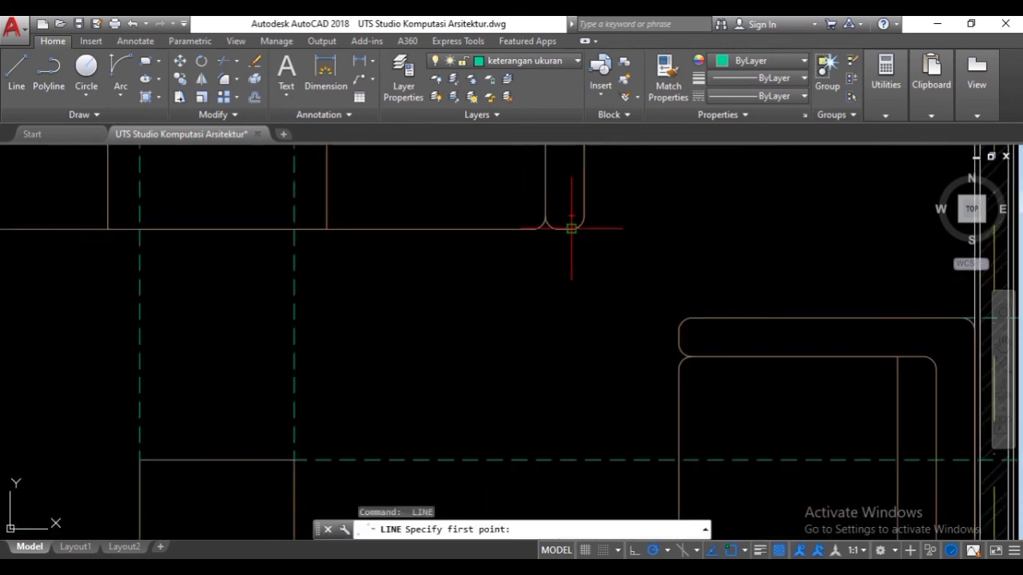
pyautogui.click(572, 229)
pyautogui.moveTo(734, 258); pyautogui.dragTo(540, 293, button='middle')
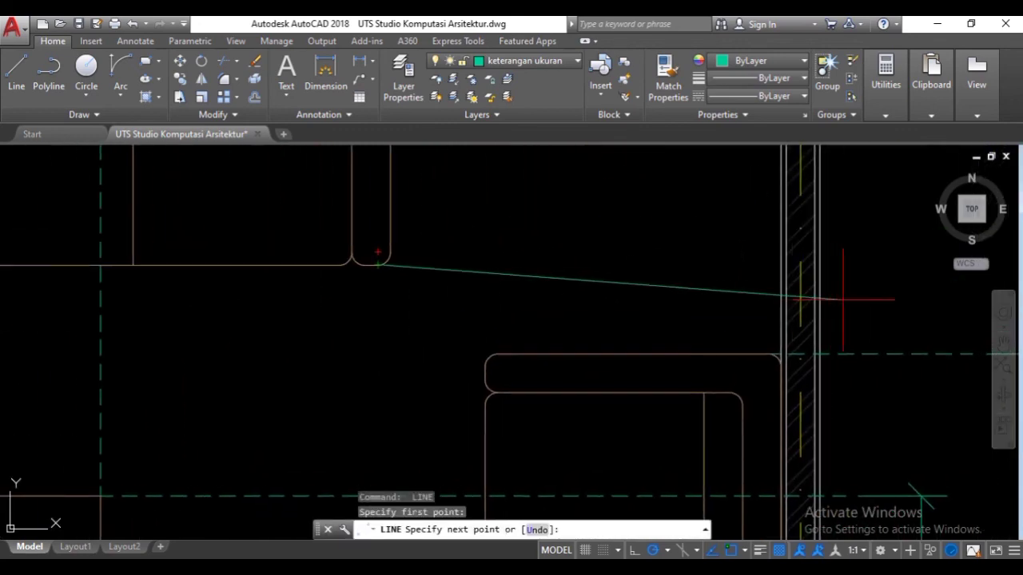
pyautogui.click(819, 263)
pyautogui.moveTo(819, 264); pyautogui.dragTo(799, 335, button='middle')
pyautogui.press('Return')
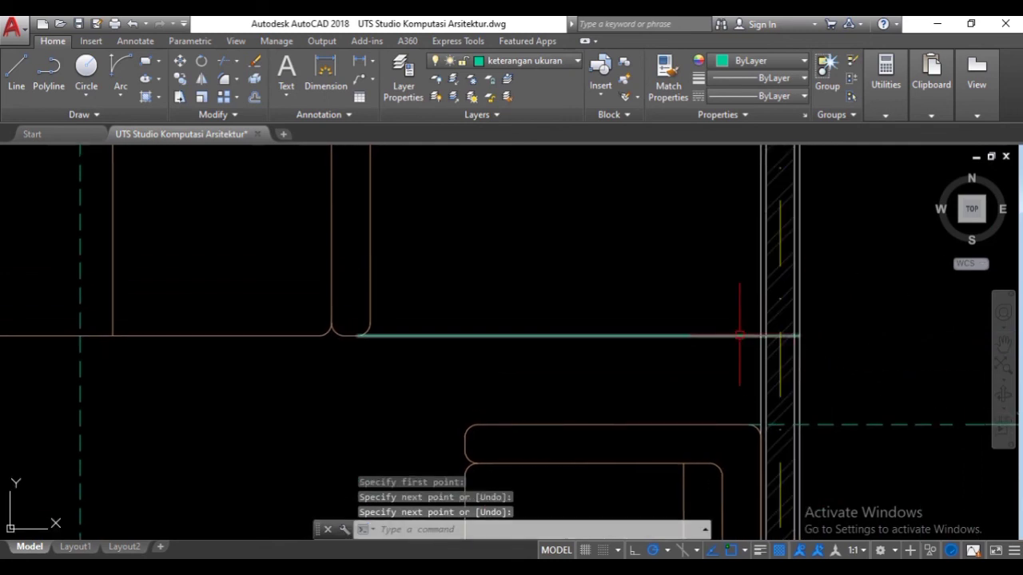
# - Stretch the outer end of the upper sofa's front guide line outward to the right by 10
pyautogui.click(795, 335)
pyautogui.click(799, 336)
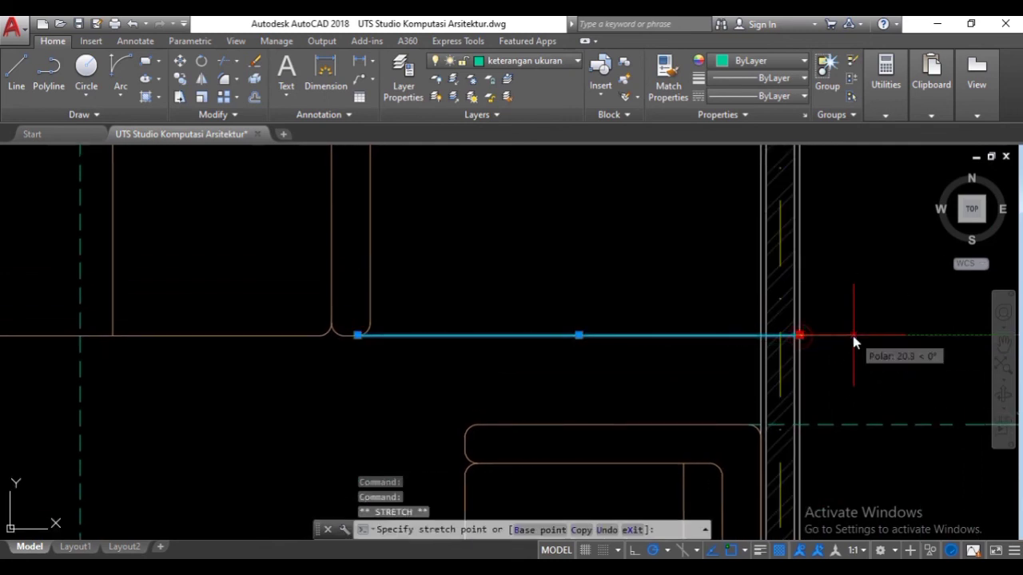
pyautogui.write('10')
pyautogui.press('Return')
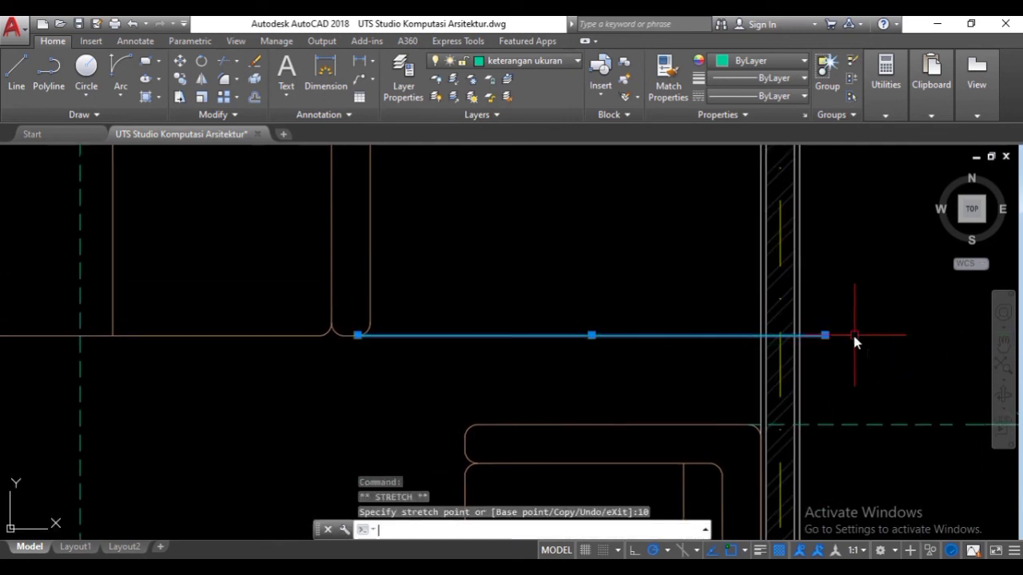
pyautogui.scroll(-6, 791, 319)
pyautogui.moveTo(794, 324); pyautogui.dragTo(781, 357, button='middle')
pyautogui.press('Escape')
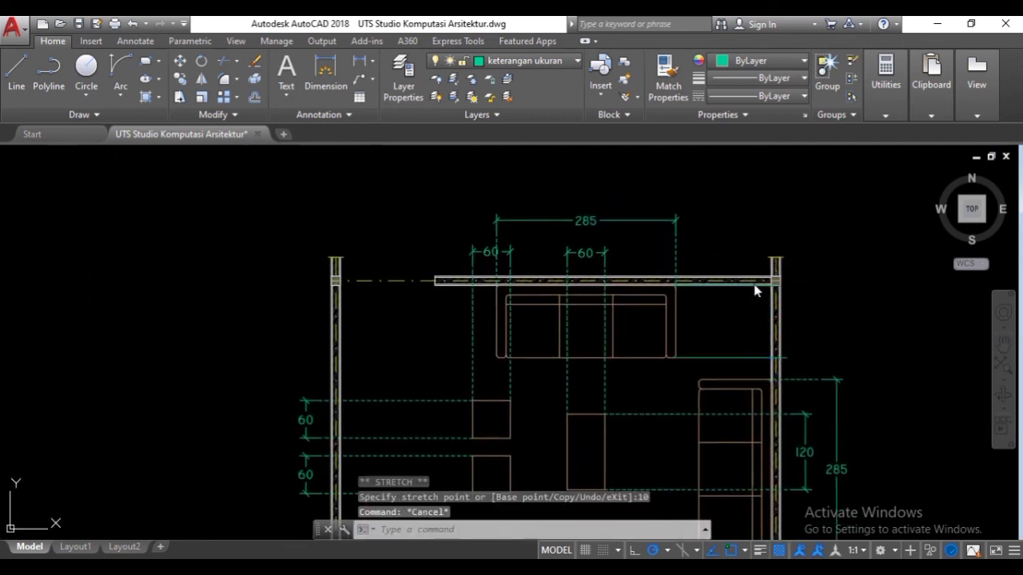
# - Stretch the outer end of the upper sofa's back guide line outward to the right by 10
pyautogui.click(771, 285)
pyautogui.click(781, 285)
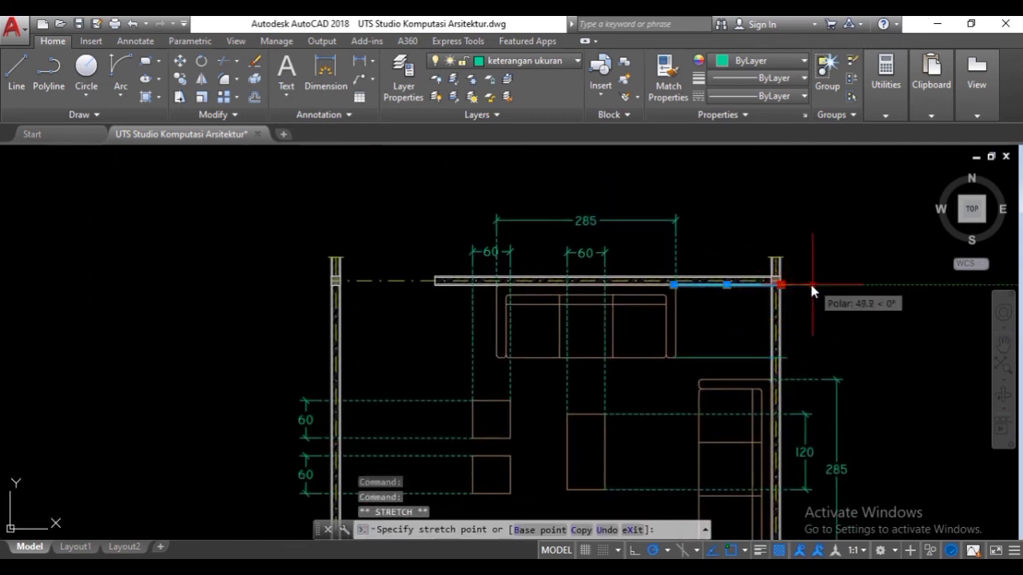
pyautogui.write('10')
pyautogui.press('Return')
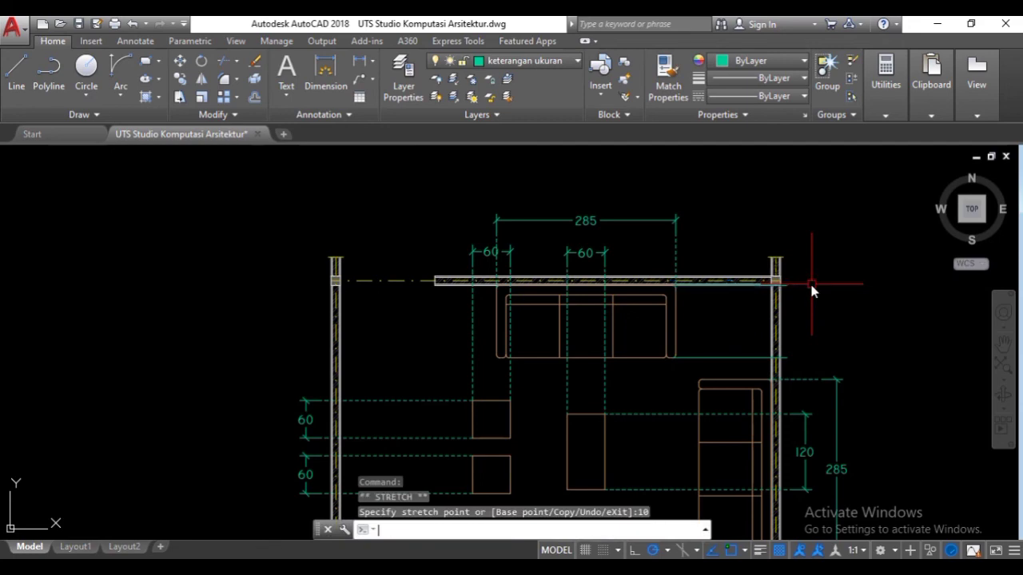
pyautogui.press('Escape')
# - Set the linetype of the upper sofa's two horizontal guide lines to DASHED2
pyautogui.click(763, 359)
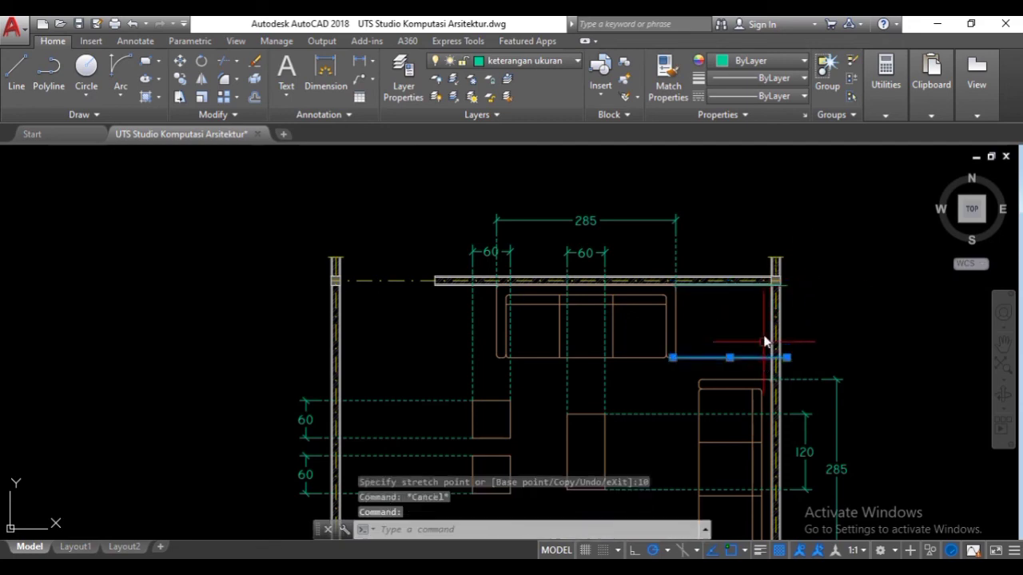
pyautogui.click(787, 284)
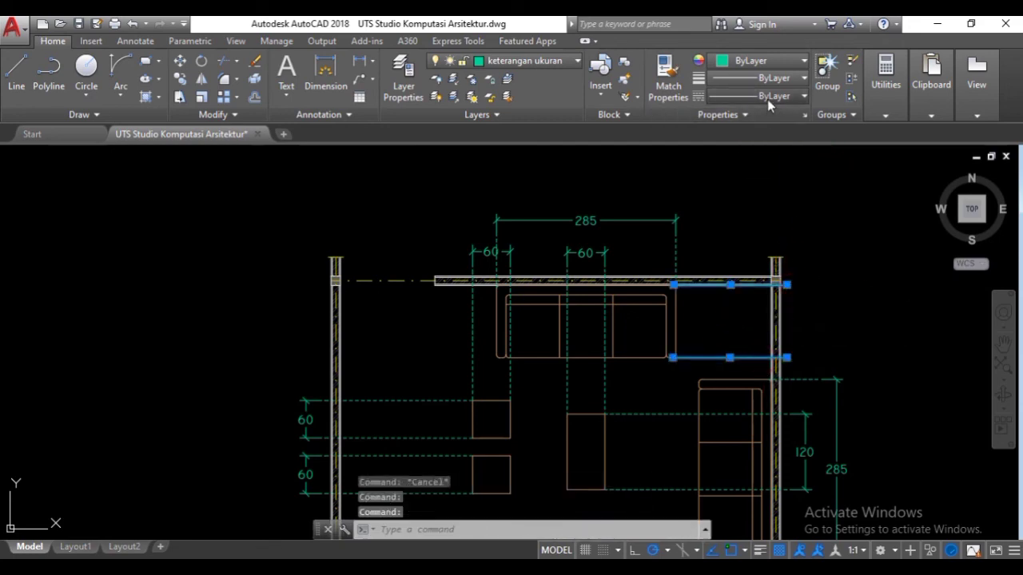
pyautogui.click(767, 96)
pyautogui.click(783, 190)
pyautogui.press('Escape')
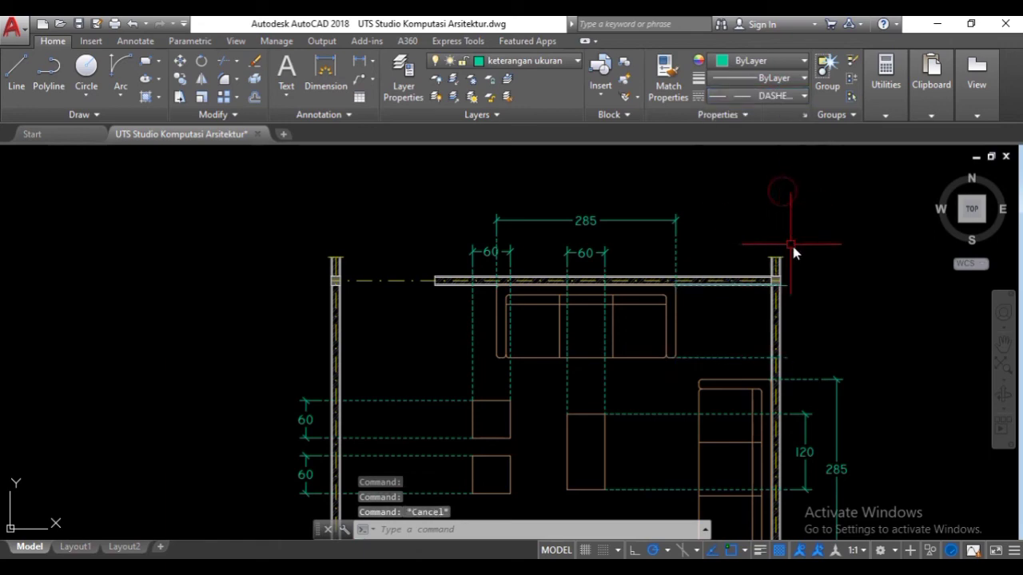
# - Dimension the upper sofa's depth between its two horizontal guide lines, placing it outside the right wall in line with the coffee table's dimension
pyautogui.click(325, 75)
pyautogui.scroll(4, 790, 316)
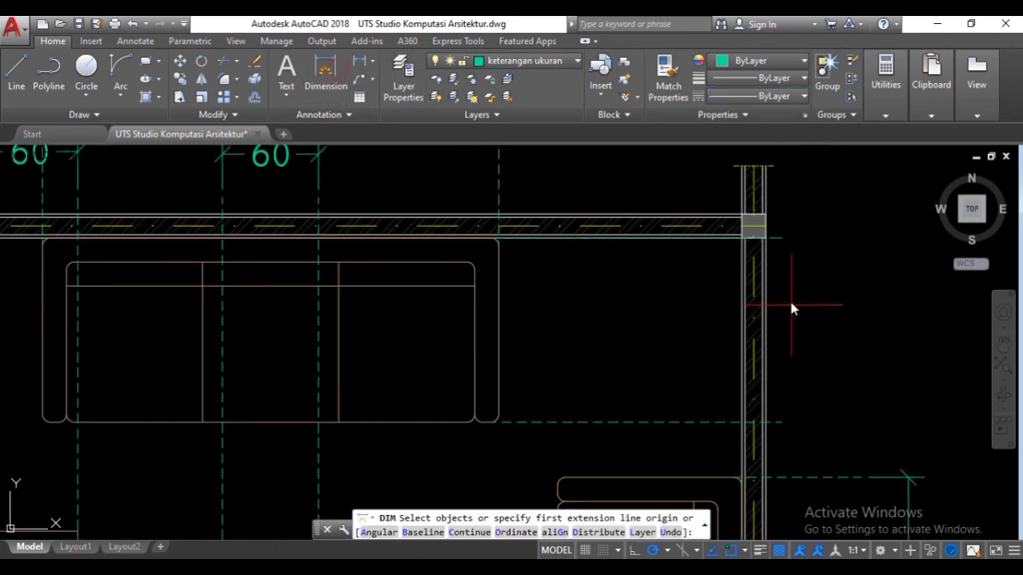
pyautogui.click(781, 237)
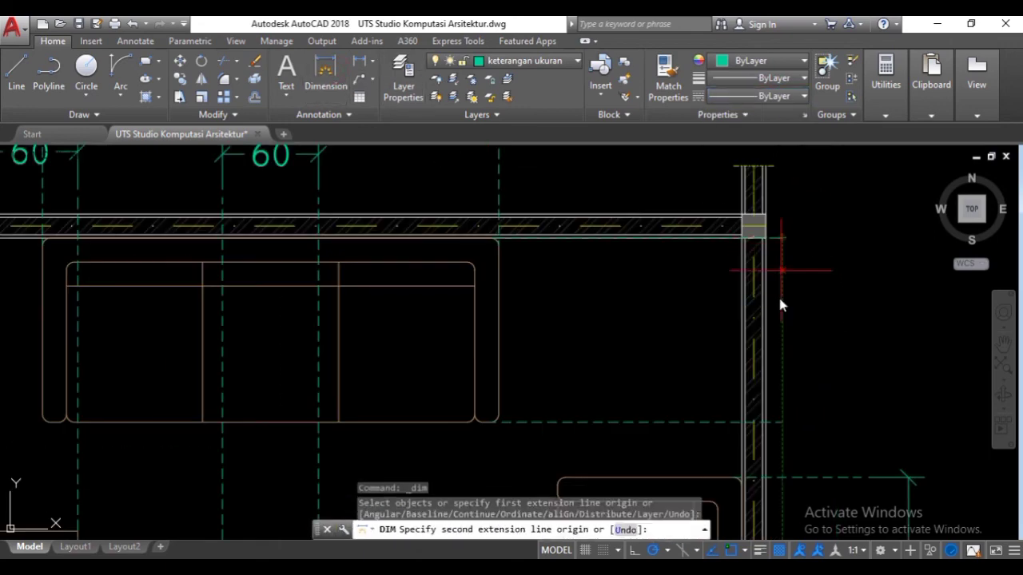
pyautogui.click(780, 413)
pyautogui.moveTo(780, 413); pyautogui.dragTo(698, 265, button='middle')
pyautogui.scroll(-2, 705, 408)
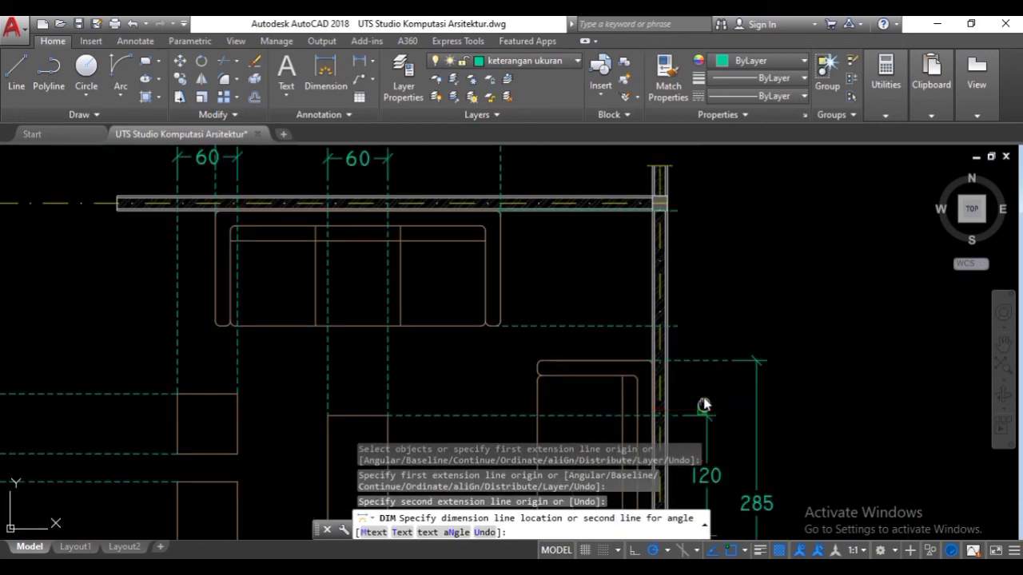
pyautogui.moveTo(706, 410); pyautogui.dragTo(707, 363, button='middle')
pyautogui.click(713, 370)
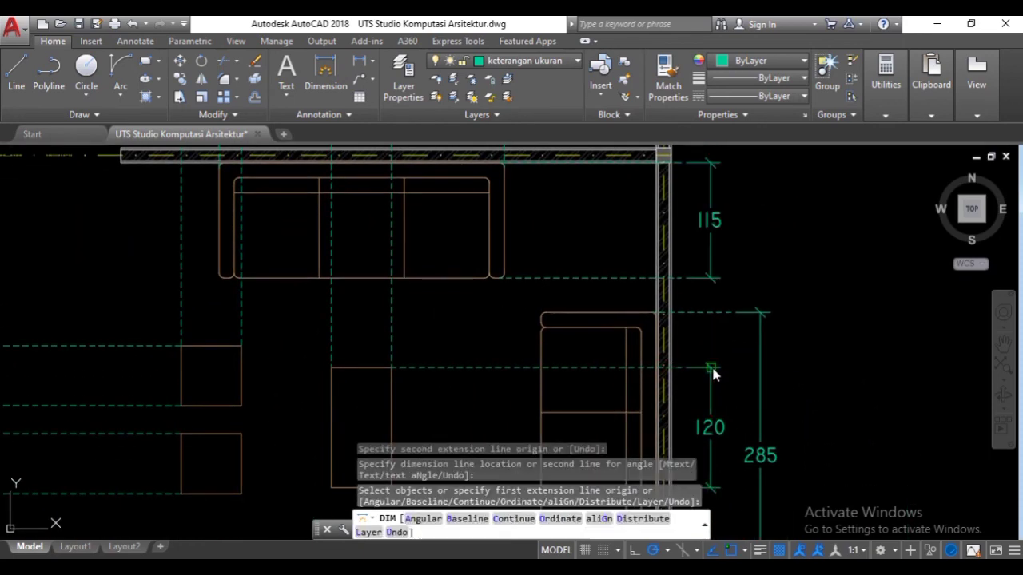
pyautogui.press('Escape')
# - Draw a vertical guide line from the right sofa's upper back corner to the upper wall's outer face
pyautogui.moveTo(684, 311); pyautogui.dragTo(708, 404, button='middle')
pyautogui.scroll(-2, 669, 359)
pyautogui.moveTo(669, 359); pyautogui.dragTo(552, 210, button='middle')
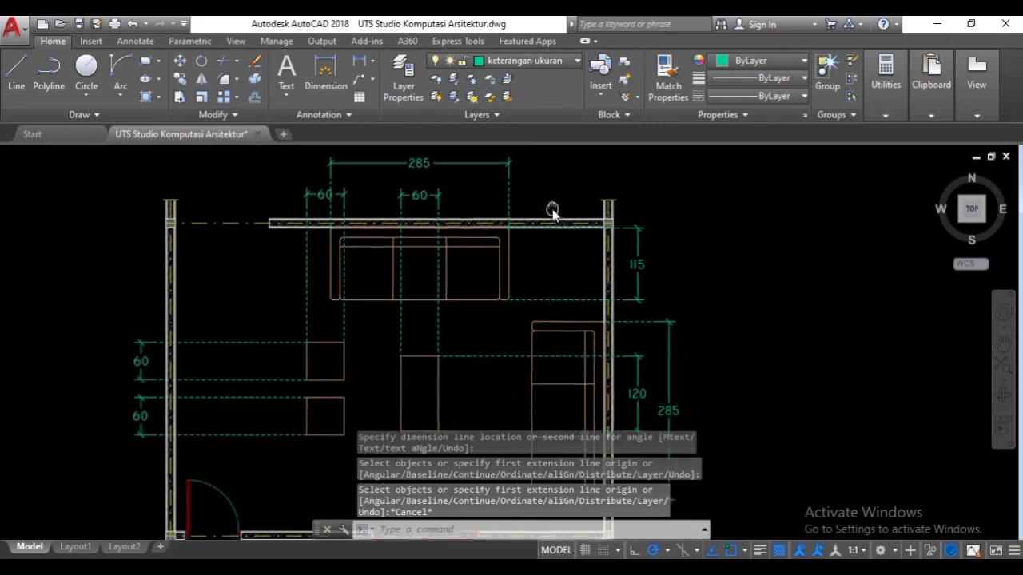
pyautogui.scroll(2, 552, 210)
pyautogui.moveTo(655, 267); pyautogui.dragTo(673, 300, button='middle')
pyautogui.scroll(-2, 673, 298)
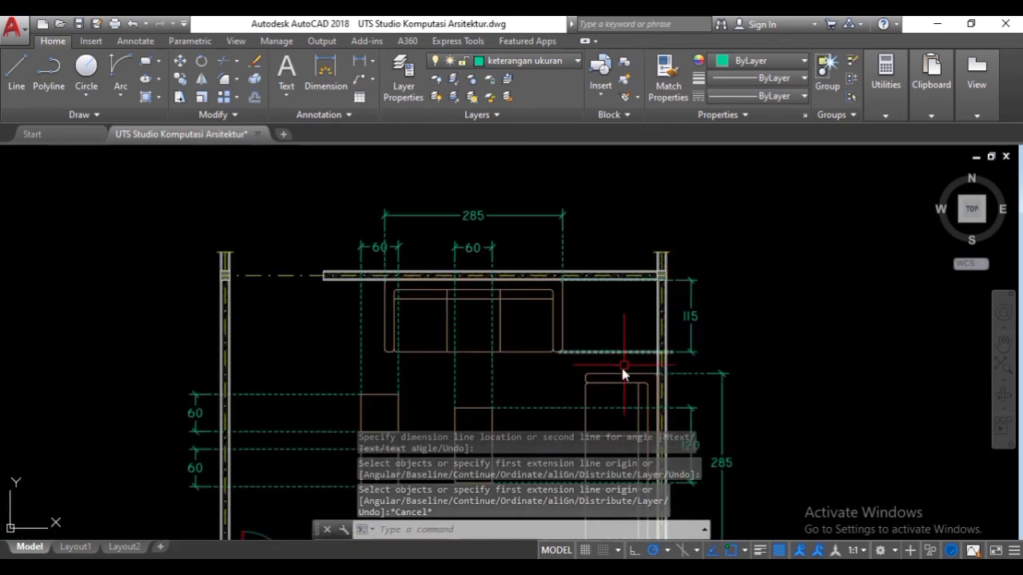
pyautogui.moveTo(623, 368); pyautogui.dragTo(612, 310, button='middle')
pyautogui.click(612, 319)
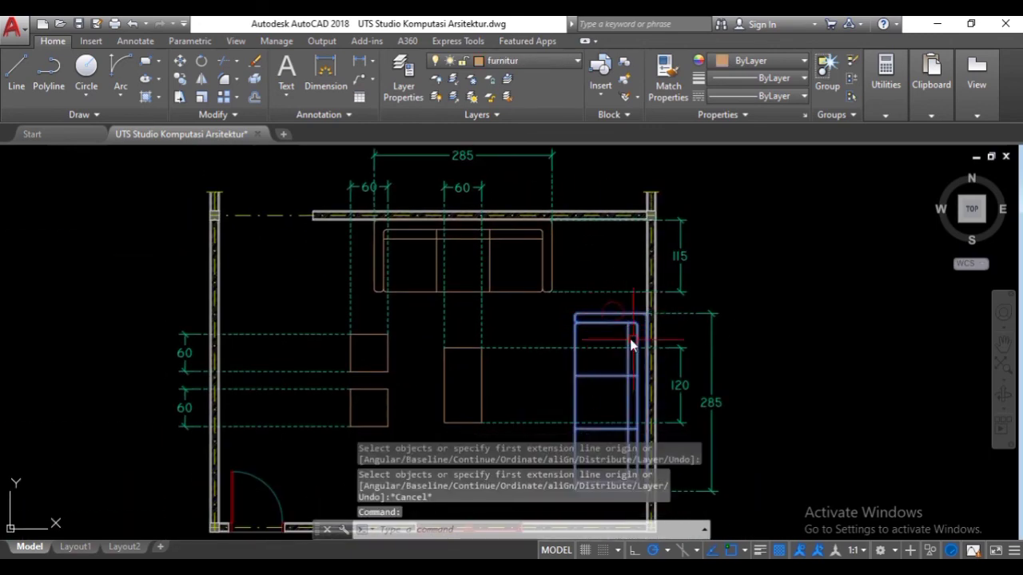
pyautogui.press('Escape')
pyautogui.write('l')
pyautogui.press('Return')
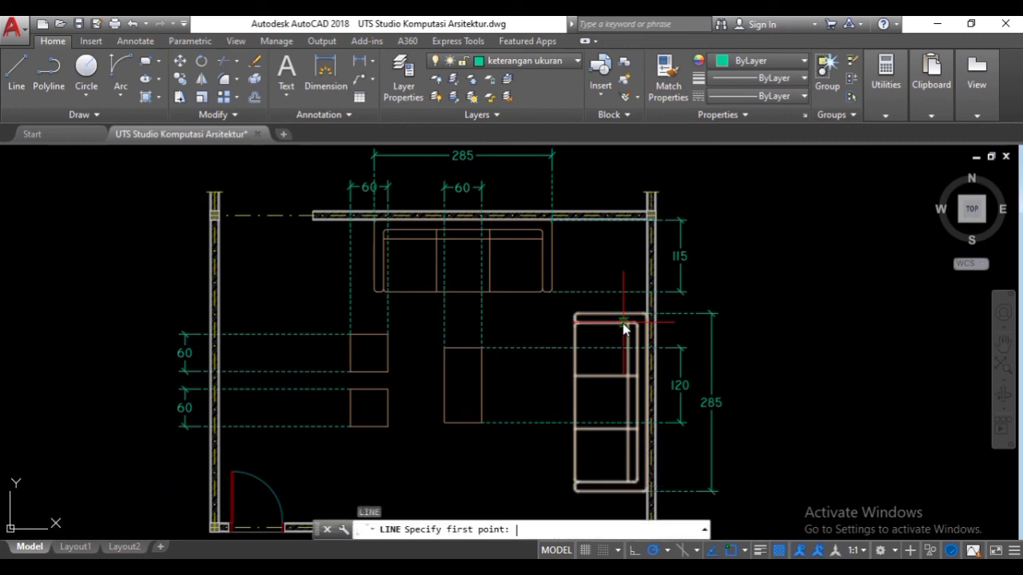
pyautogui.scroll(3, 612, 335)
pyautogui.click(678, 286)
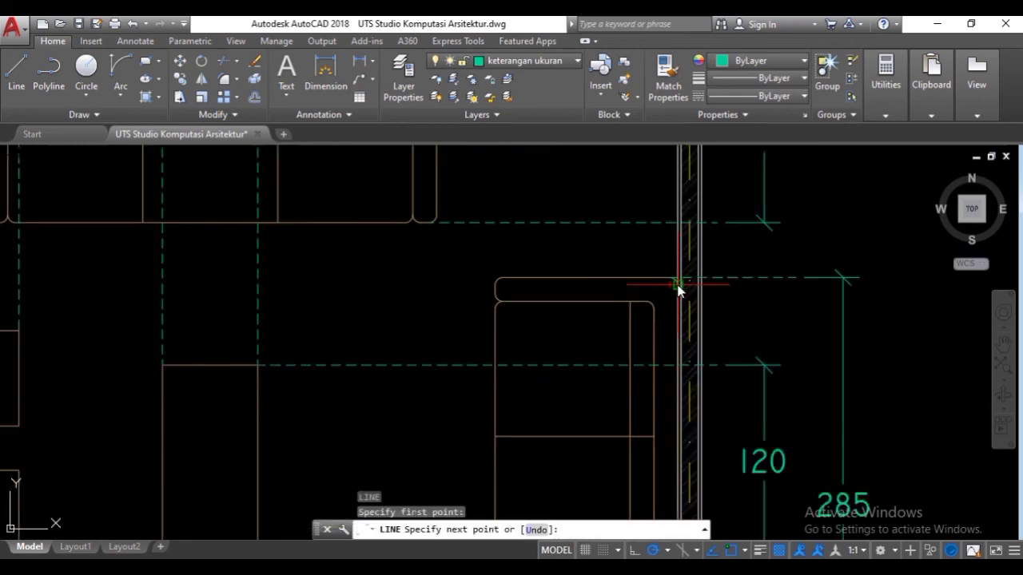
pyautogui.moveTo(673, 231); pyautogui.dragTo(655, 408, button='middle')
pyautogui.scroll(2, 655, 188)
pyautogui.scroll(1, 655, 194)
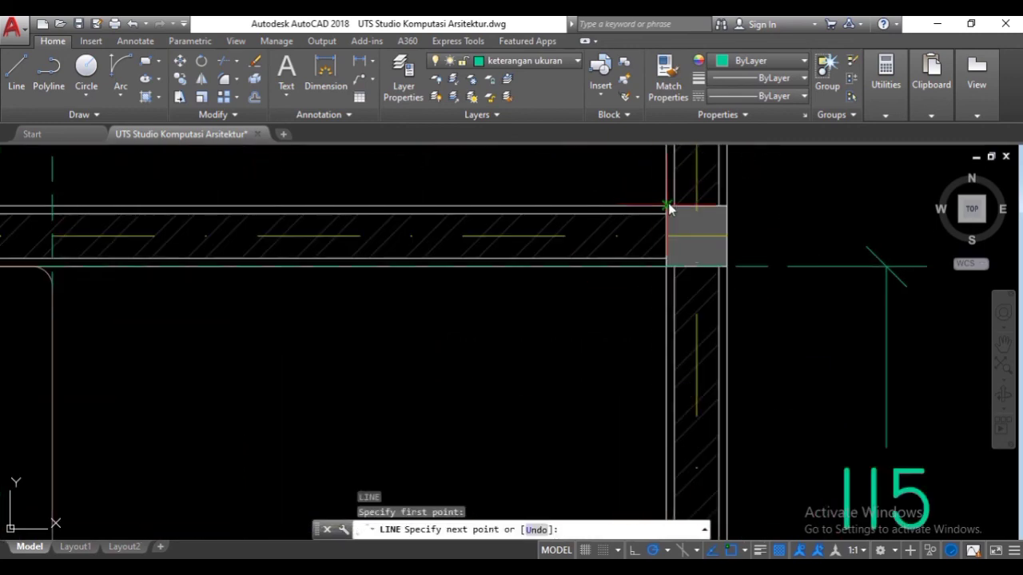
pyautogui.click(667, 204)
pyautogui.scroll(-4, 667, 204)
pyautogui.press('Return')
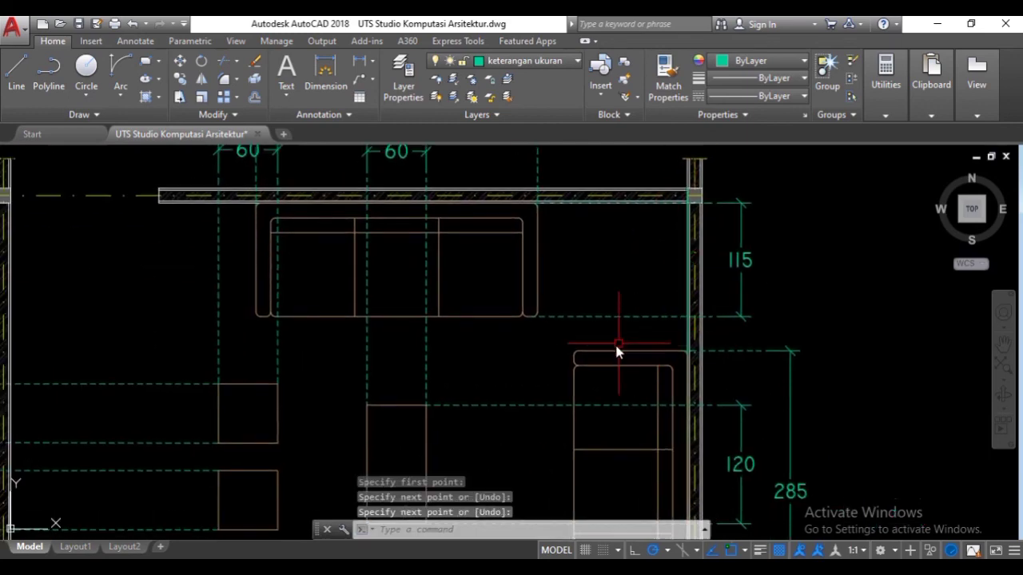
# - Draw a vertical guide line from the right sofa's upper front corner to the upper wall's outer face
pyautogui.press('Return')
pyautogui.click(574, 364)
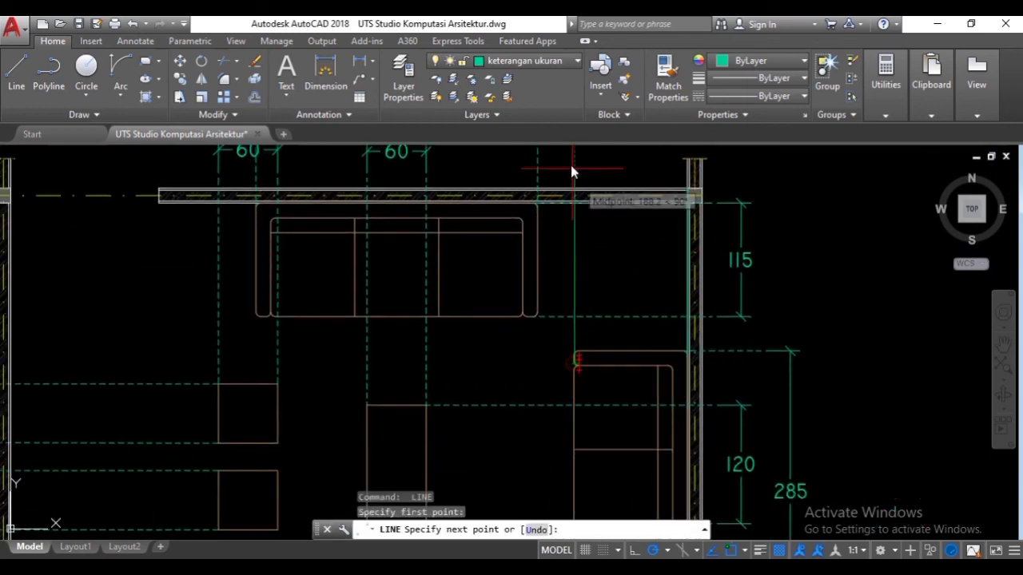
pyautogui.scroll(4, 568, 165)
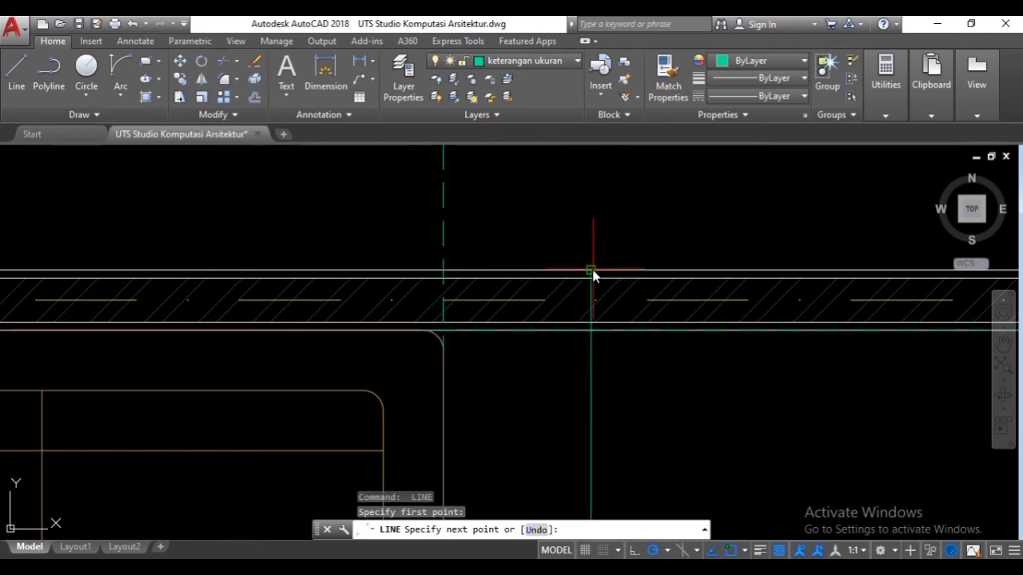
pyautogui.click(591, 271)
pyautogui.scroll(-4, 640, 280)
pyautogui.press('Return')
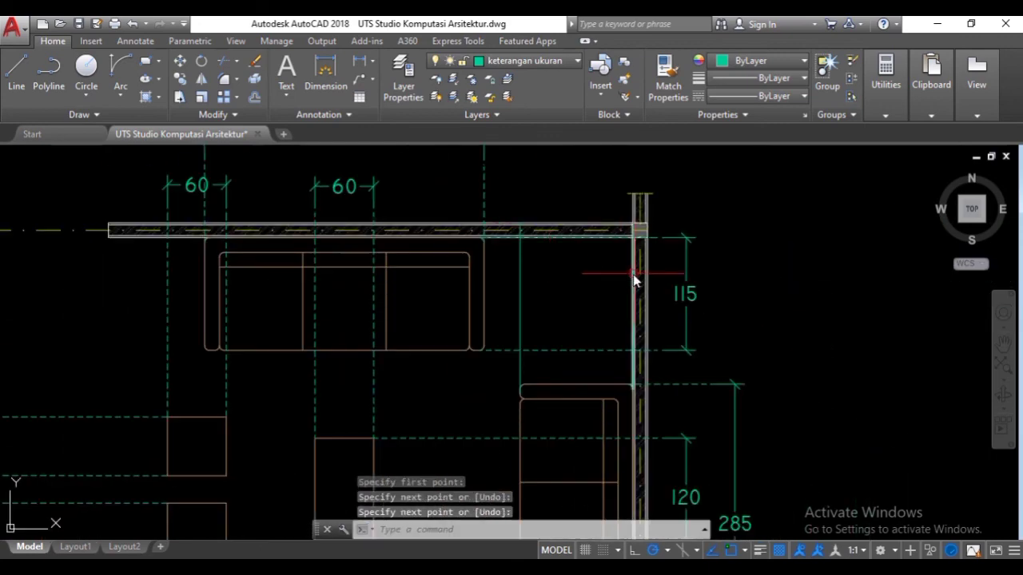
pyautogui.press('Return')
# - Stretch the upper end of the right sofa's back guide line upward by 10
pyautogui.click(632, 274)
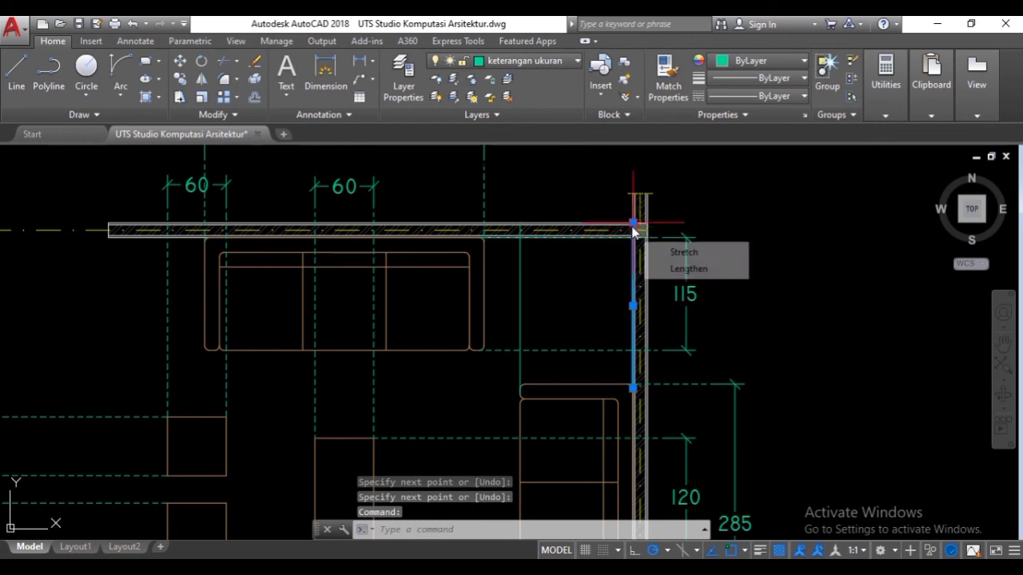
pyautogui.click(633, 224)
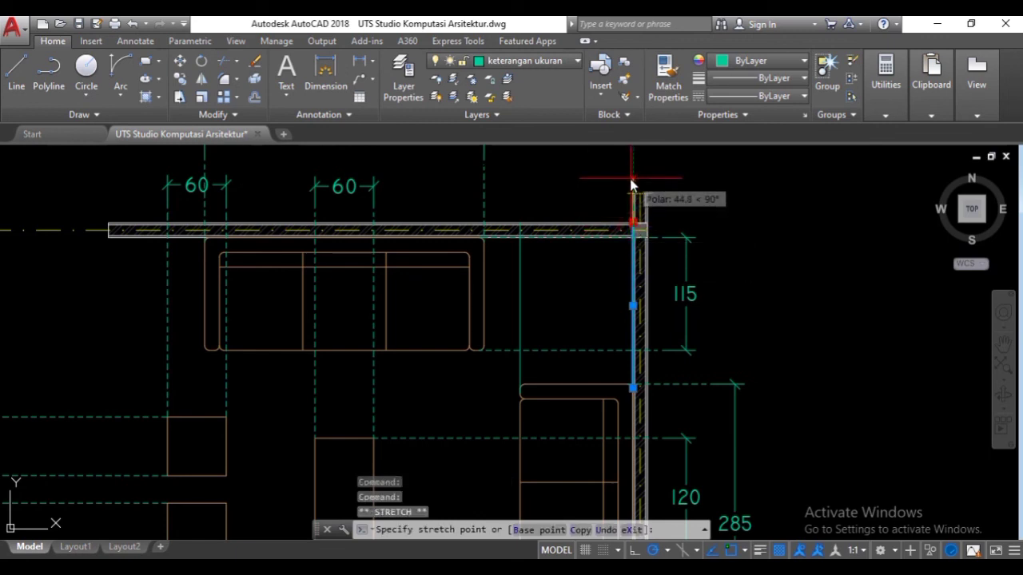
pyautogui.write('10')
pyautogui.press('Return')
# - Stretch the upper end of the right sofa's front guide line upward by 10
pyautogui.click(550, 269)
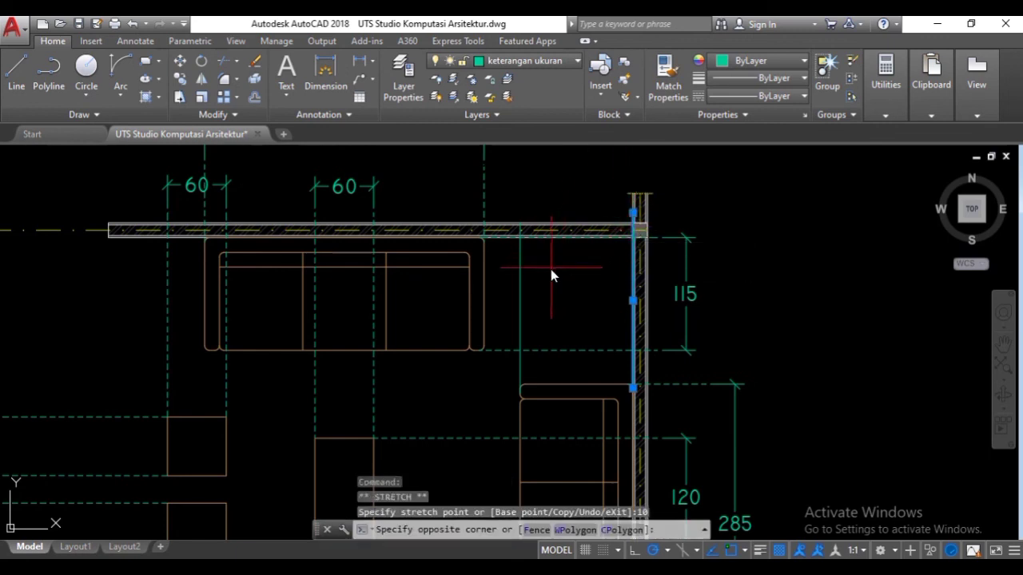
pyautogui.click(516, 231)
pyautogui.click(521, 222)
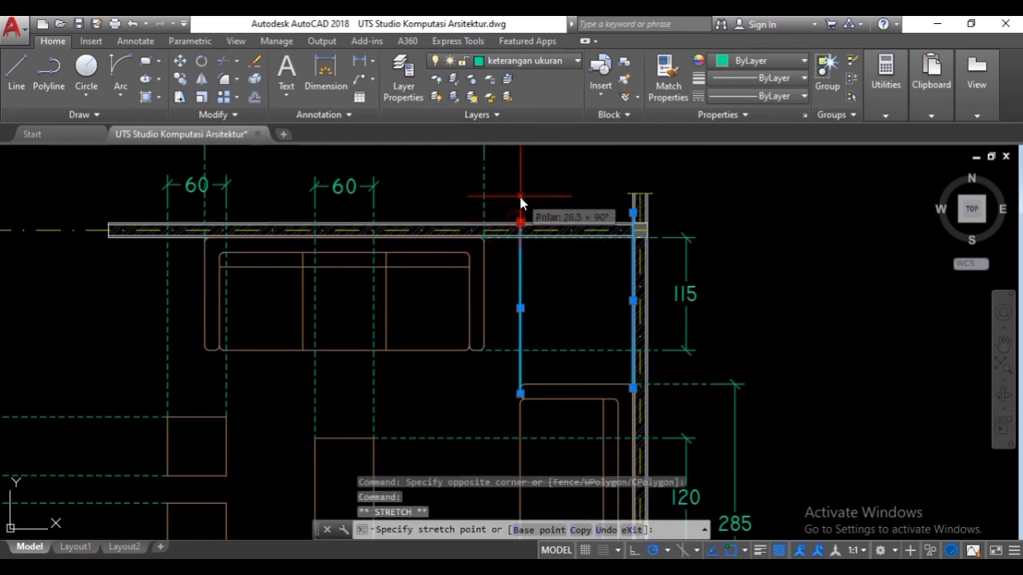
pyautogui.write('10')
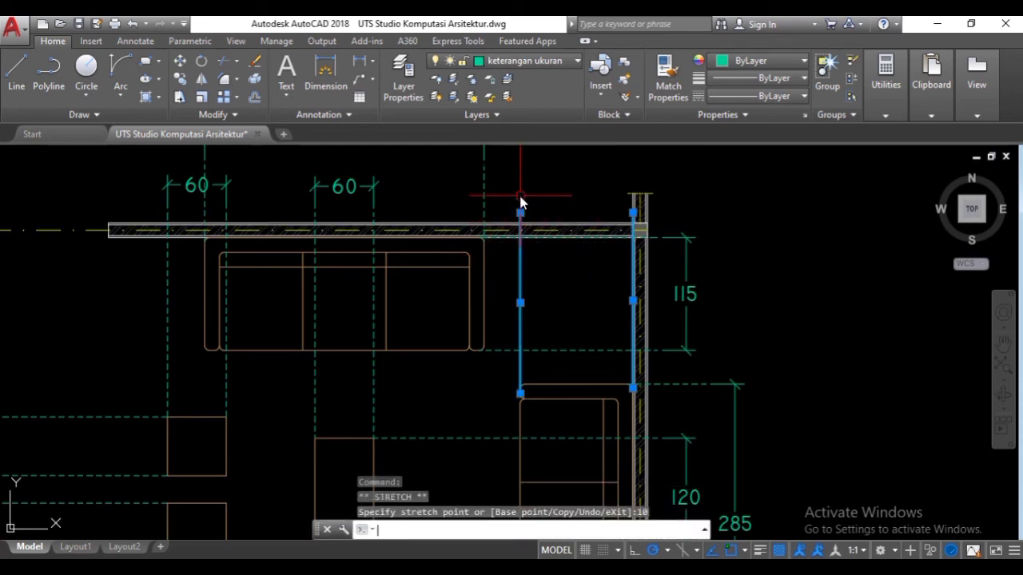
pyautogui.press('Return')
# - Set the linetype of the right sofa's two vertical guide lines to DASHED2
pyautogui.click(741, 96)
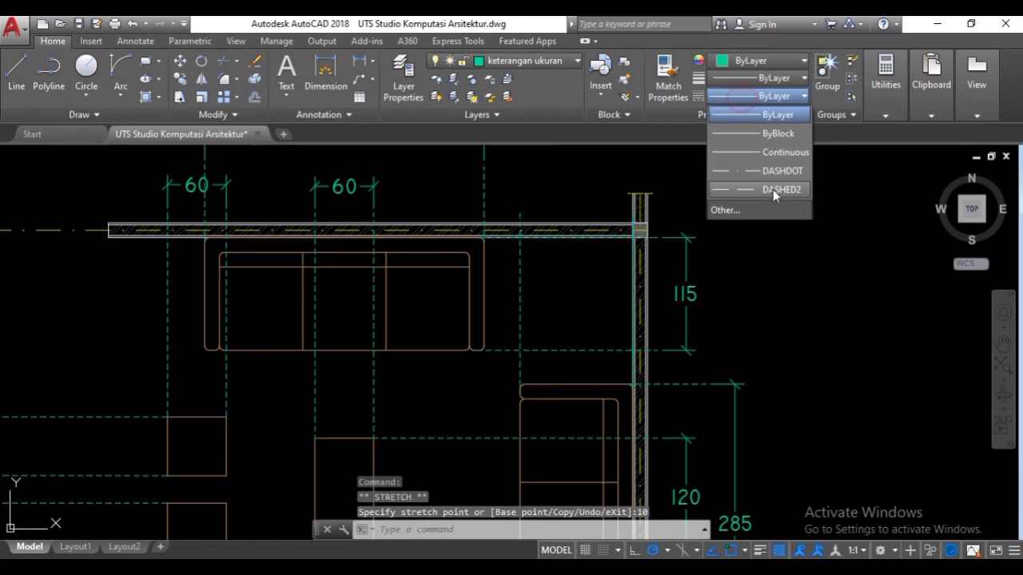
pyautogui.click(771, 188)
pyautogui.press('Escape')
pyautogui.press('Escape')
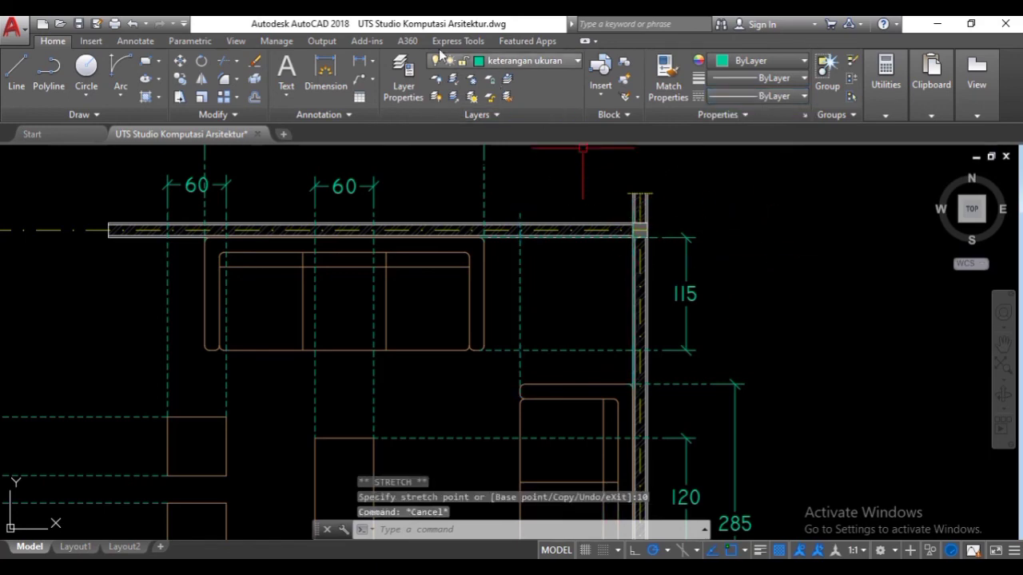
pyautogui.click(325, 72)
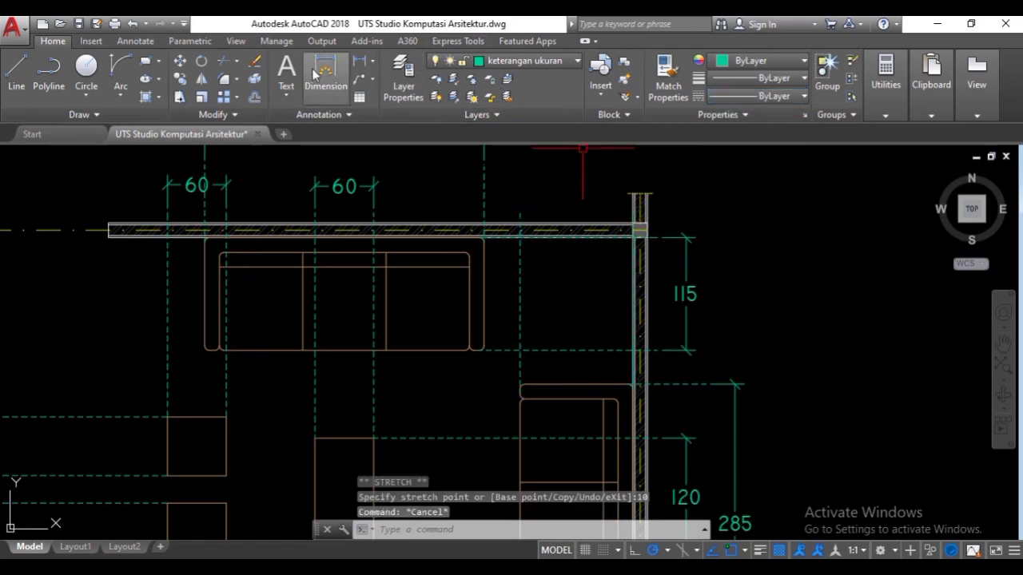
pyautogui.click(630, 212)
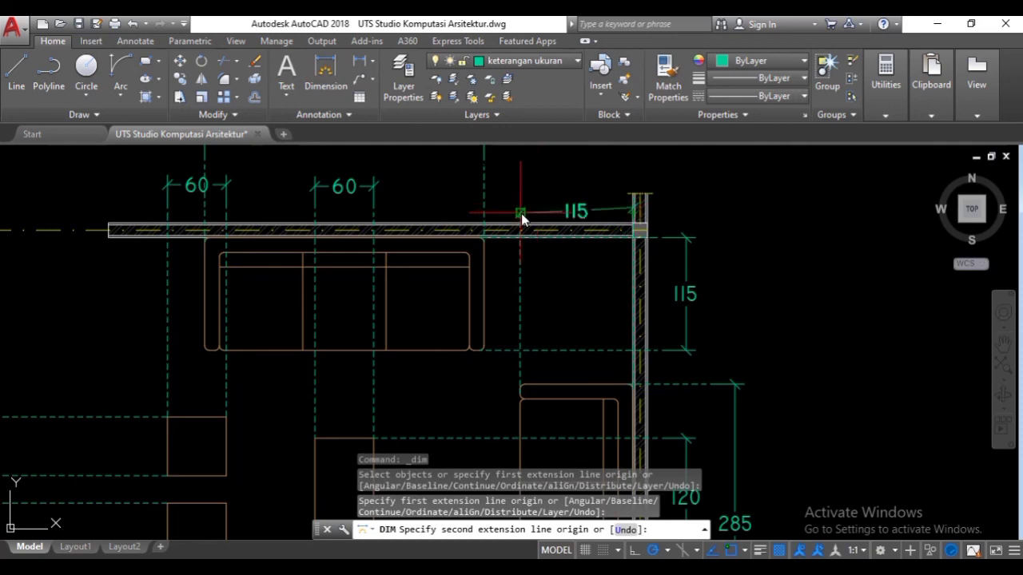
pyautogui.press('Escape')
# - Dimension the right sofa's depth between its two vertical guide lines, placing it above the upper wall in line with the small tables' dimensions
pyautogui.scroll(5, 632, 216)
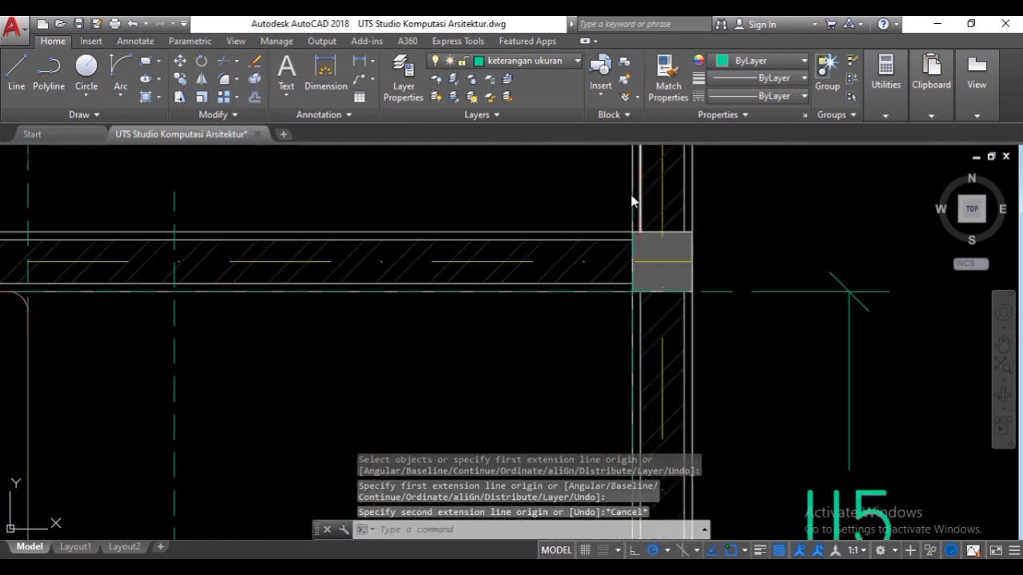
pyautogui.press('Return')
pyautogui.click(633, 193)
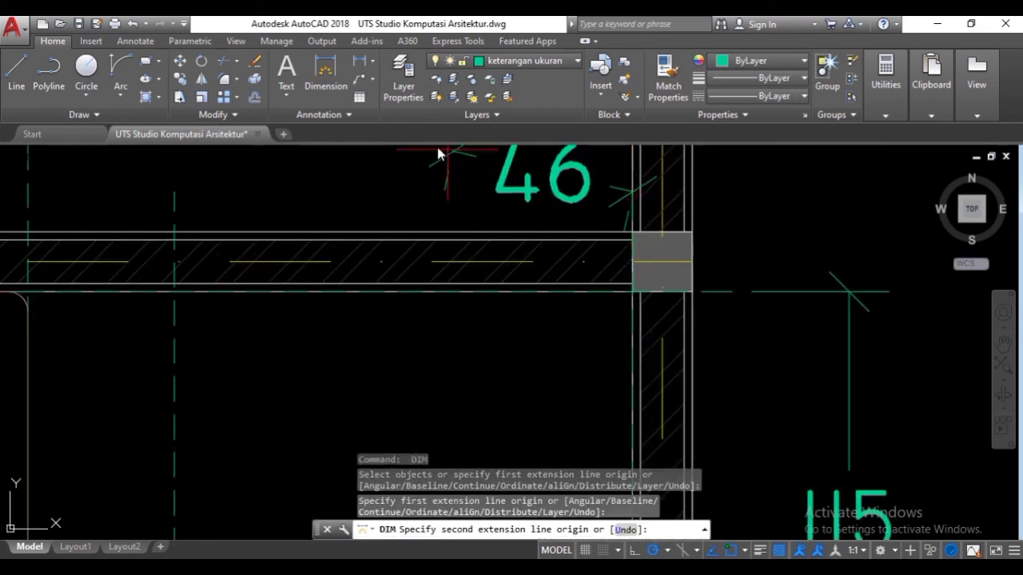
pyautogui.click(174, 193)
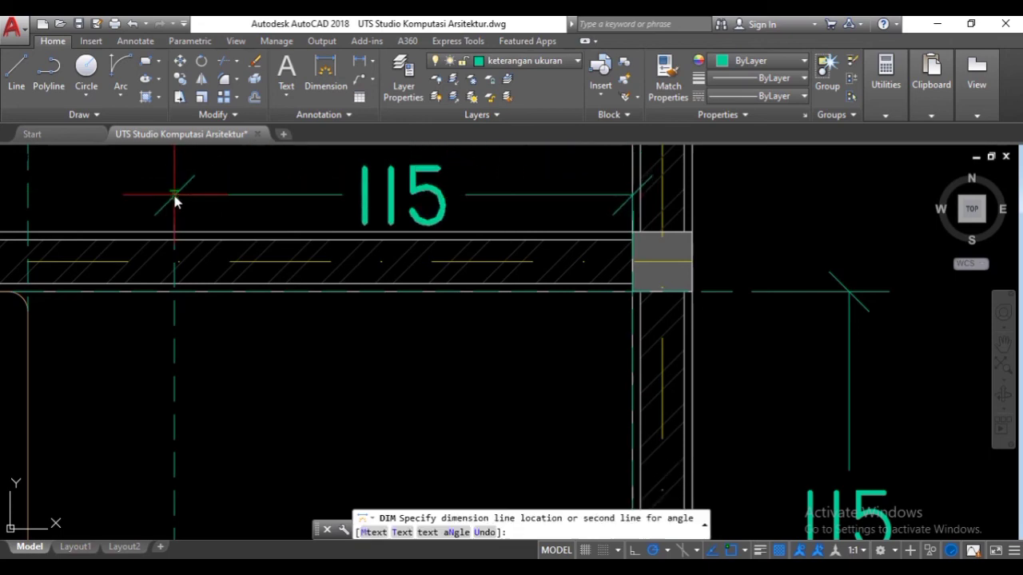
pyautogui.scroll(-4, 463, 244)
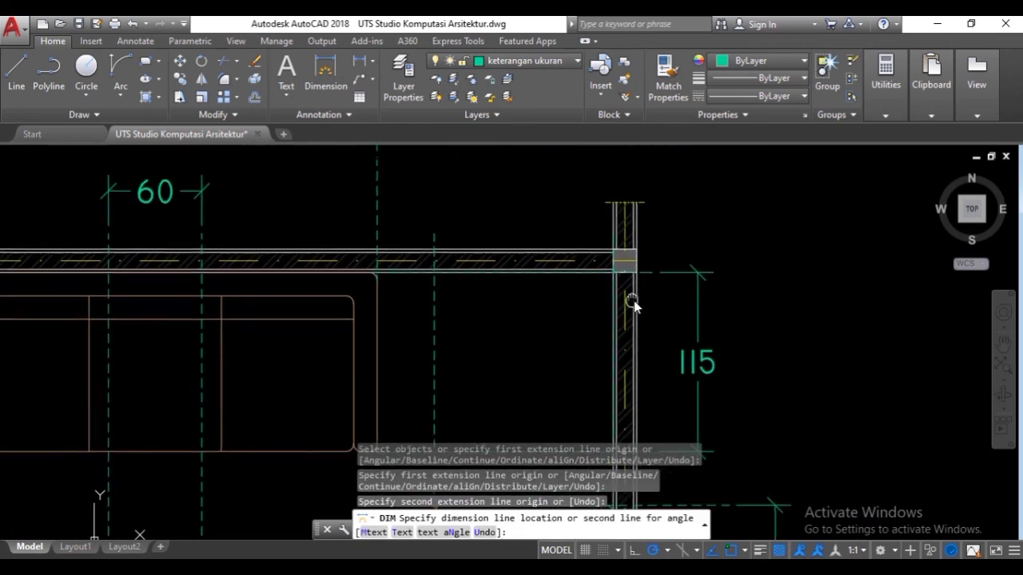
pyautogui.click(205, 192)
pyautogui.scroll(-5, 545, 275)
pyautogui.press('Escape')
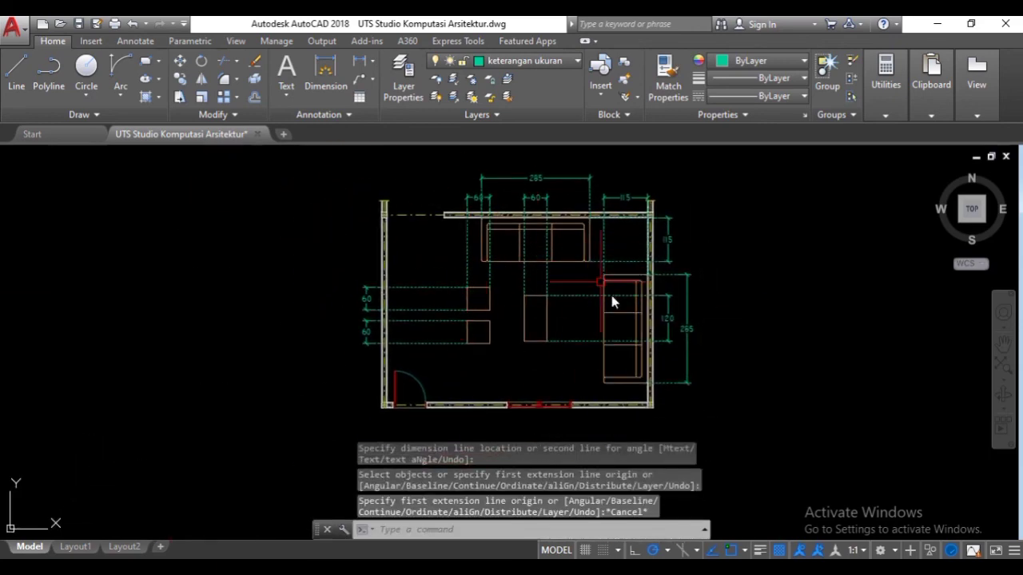
# - Dimension the room's overall width between the upper ends of the side walls' centre lines, placing it at the top sofa width dimension's extension-line end
pyautogui.moveTo(490, 318); pyautogui.dragTo(439, 337, button='middle')
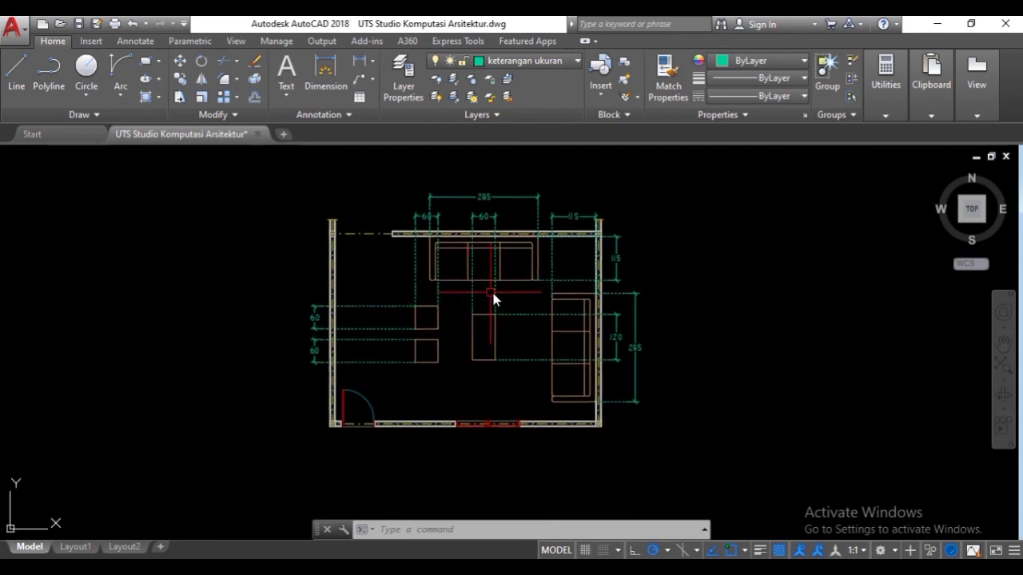
pyautogui.scroll(10, 351, 208)
pyautogui.press('space')
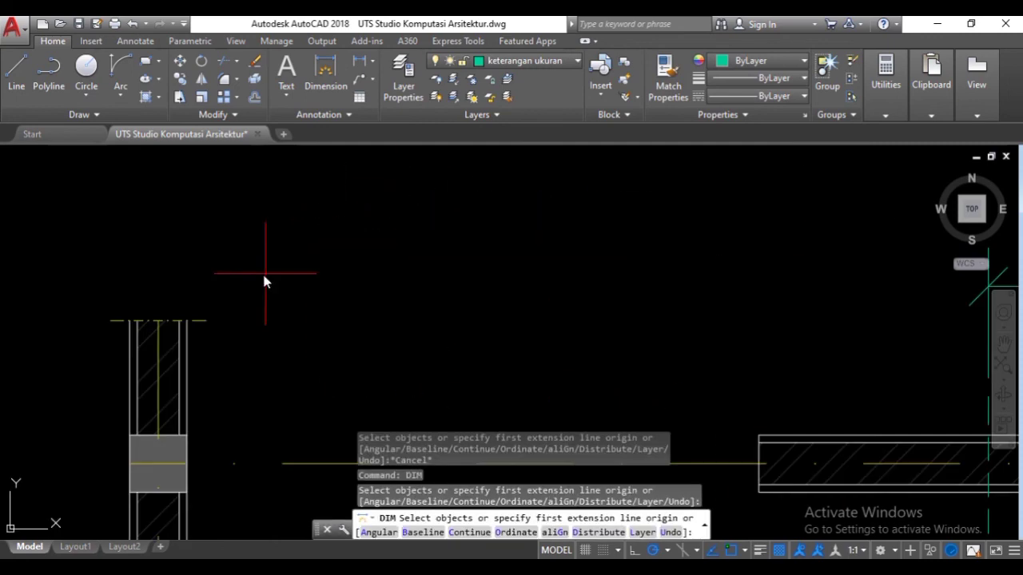
pyautogui.click(160, 325)
pyautogui.scroll(-10, 413, 222)
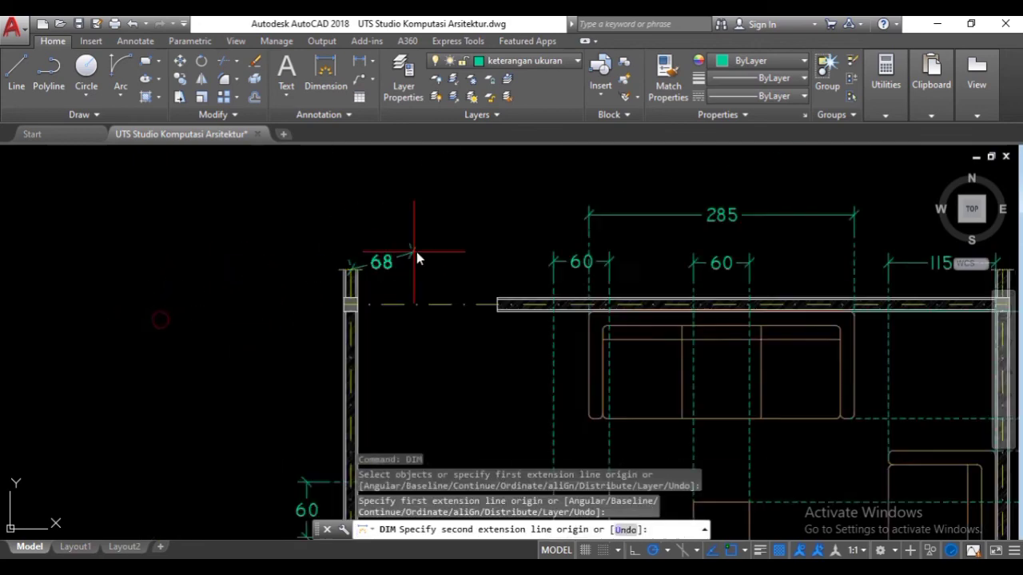
pyautogui.scroll(4, 581, 266)
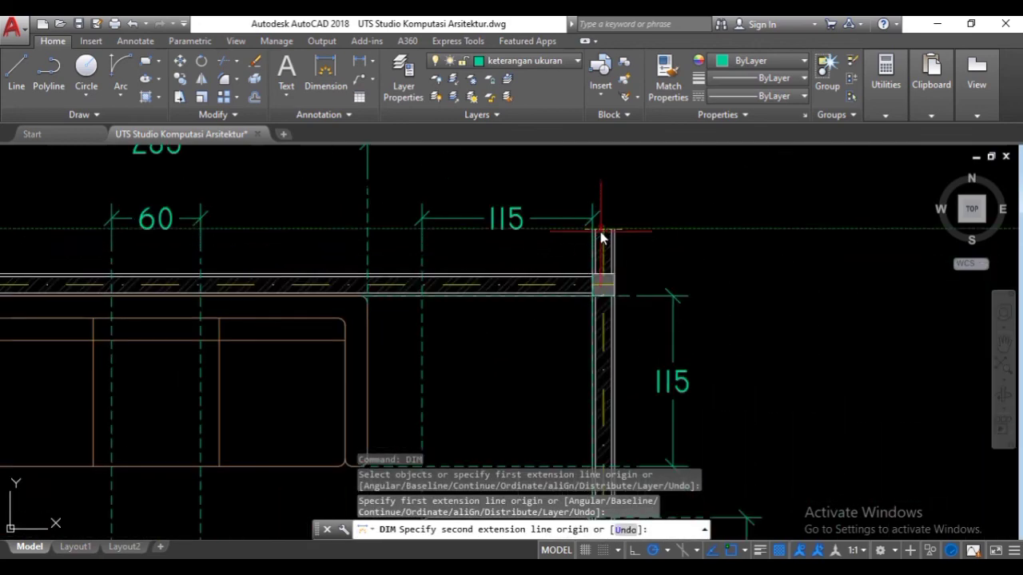
pyautogui.click(604, 231)
pyautogui.scroll(-5, 354, 232)
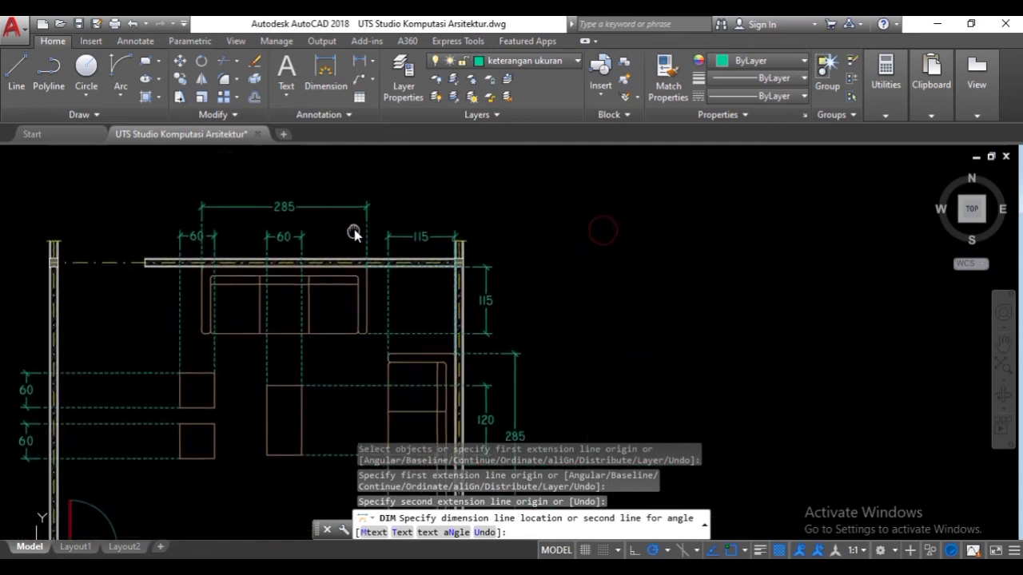
pyautogui.scroll(8, 376, 192)
pyautogui.moveTo(376, 192); pyautogui.dragTo(446, 319, button='middle')
pyautogui.scroll(-2, 420, 241)
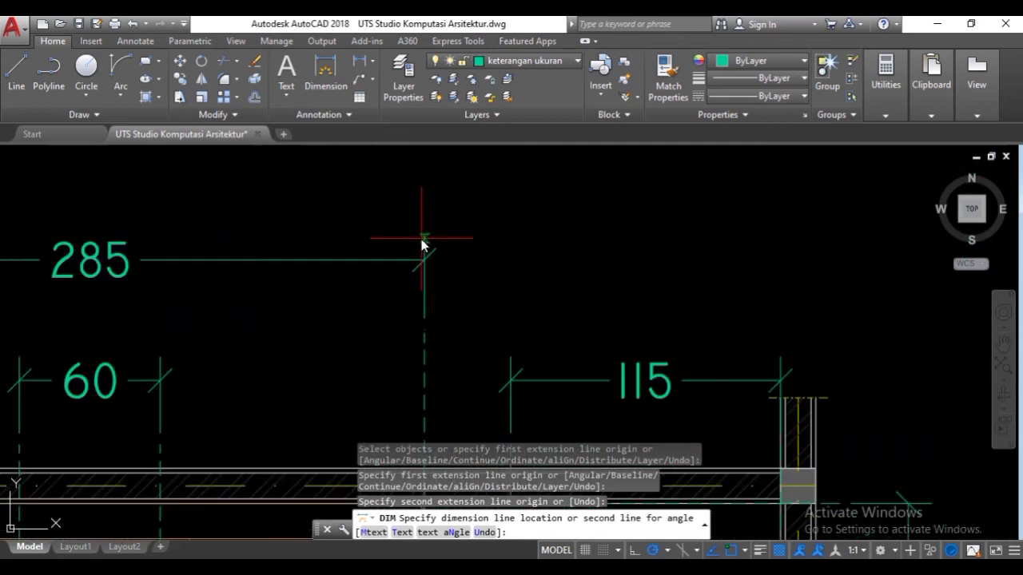
pyautogui.moveTo(442, 255); pyautogui.dragTo(566, 289, button='middle')
pyautogui.scroll(-2, 564, 288)
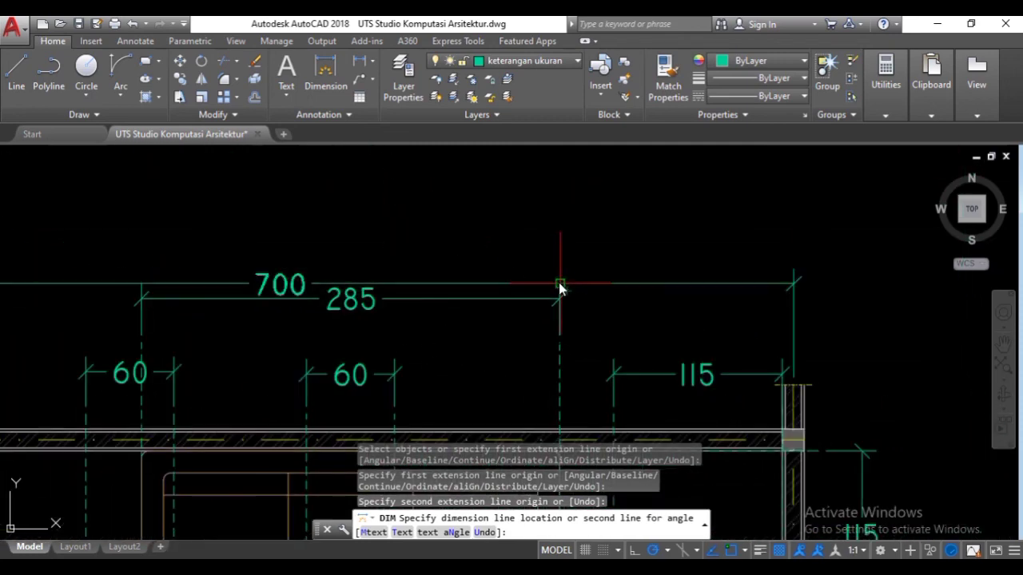
pyautogui.scroll(3, 559, 287)
pyautogui.click(563, 289)
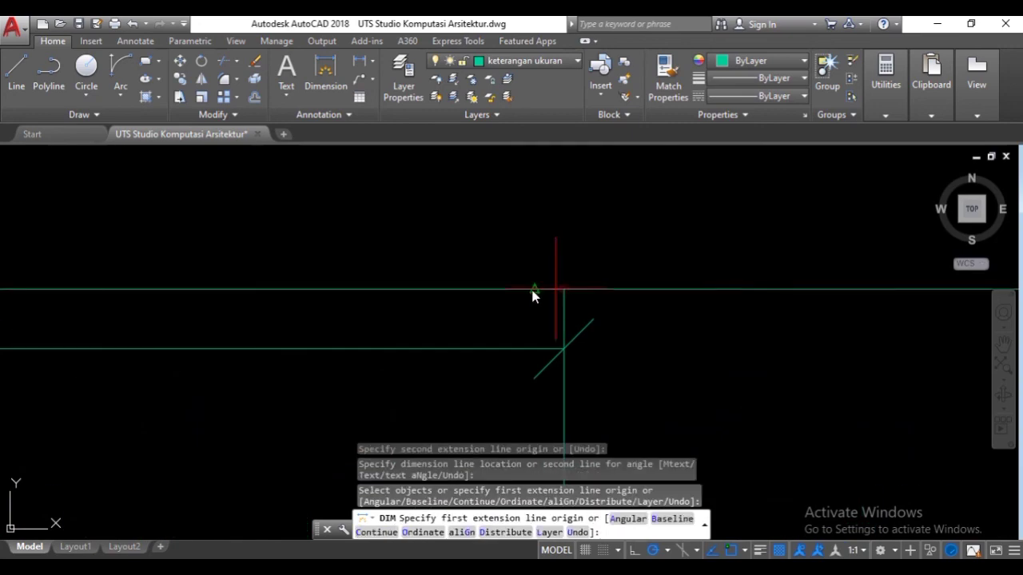
pyautogui.scroll(-4, 436, 304)
pyautogui.press('Escape')
# - Move the room's overall width dimension line upward by 40
pyautogui.click(297, 297)
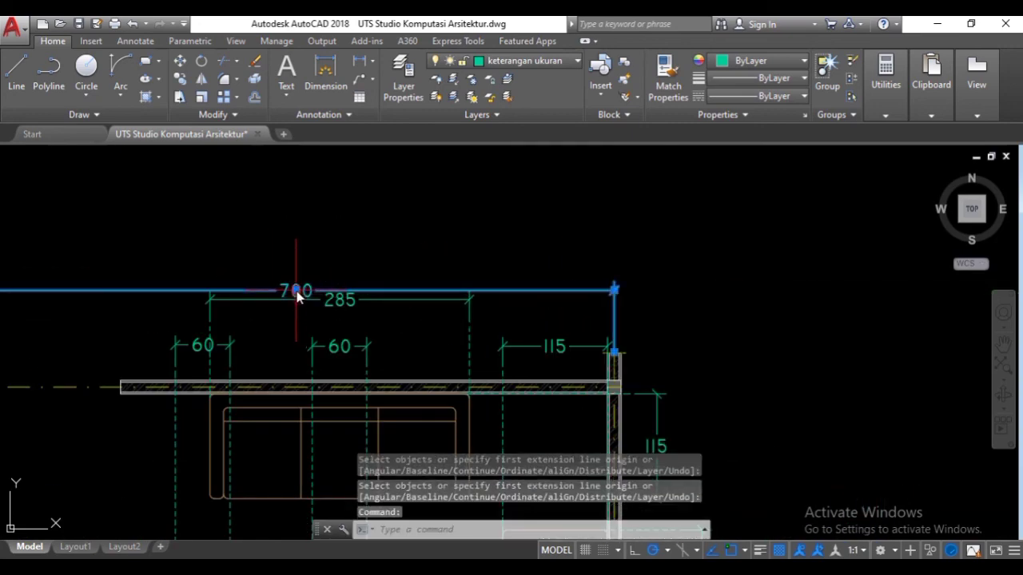
pyautogui.click(296, 291)
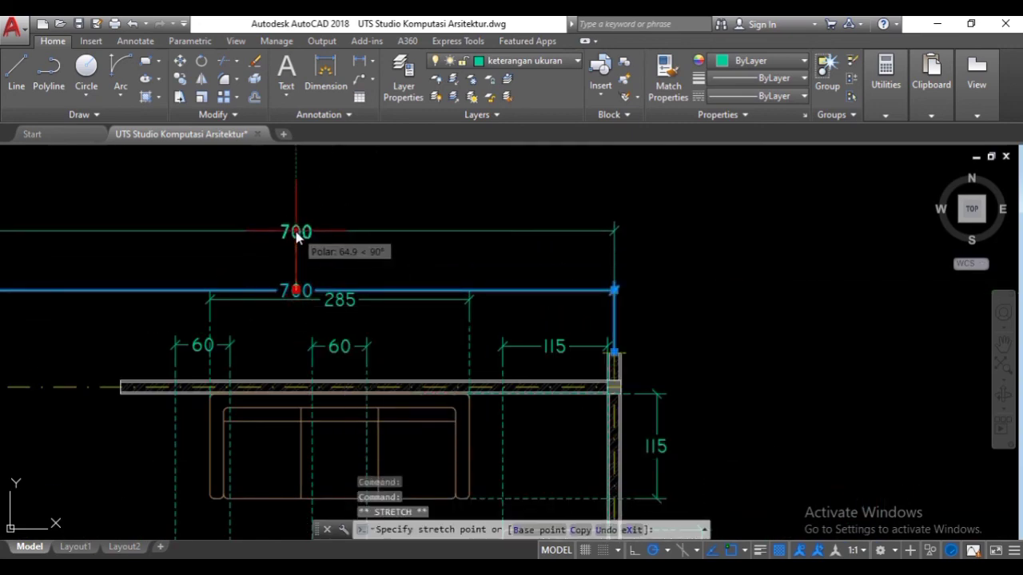
pyautogui.write('40')
pyautogui.press('Return')
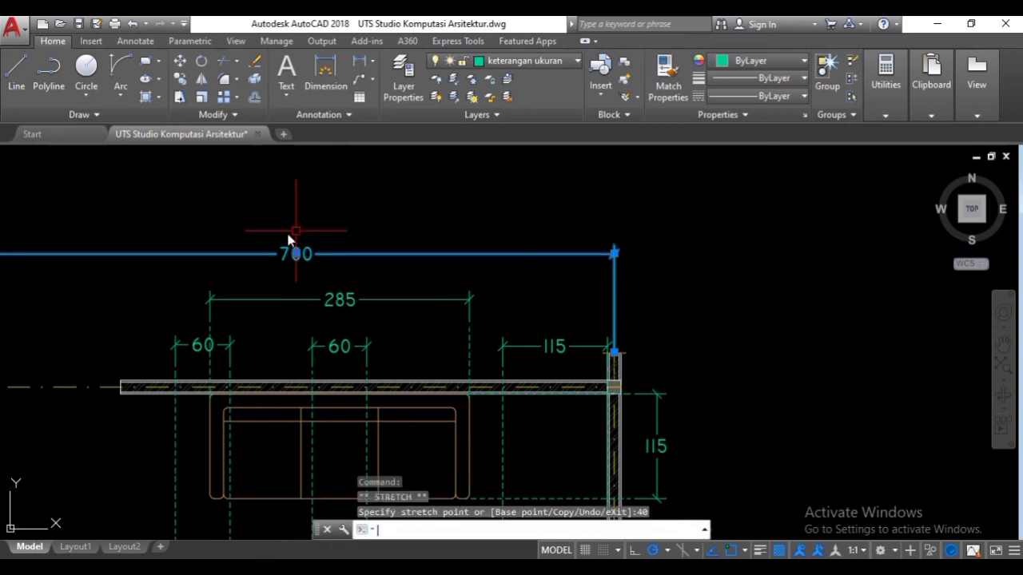
pyautogui.press('Escape')
pyautogui.click(384, 351)
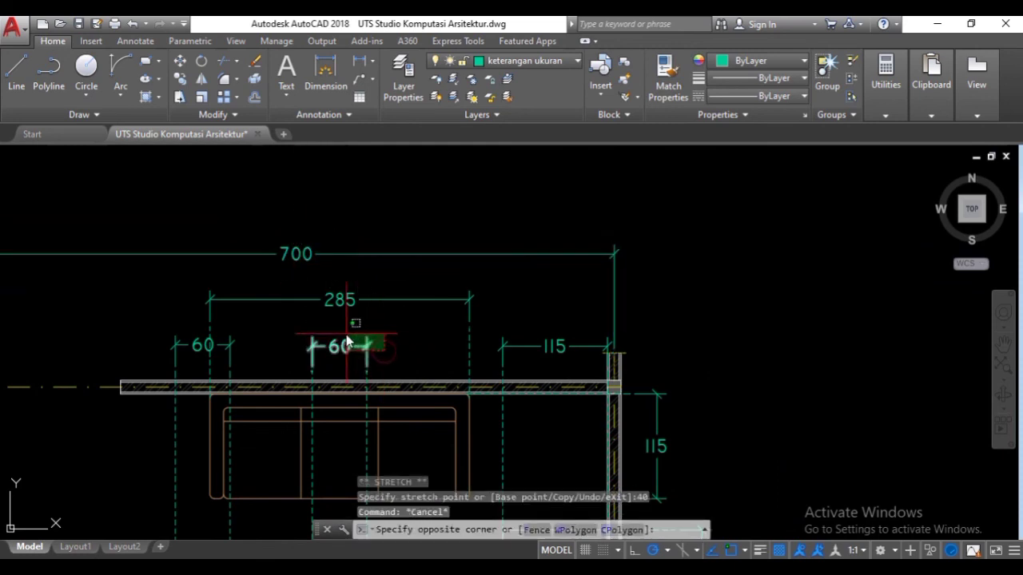
pyautogui.click(349, 345)
pyautogui.click(345, 301)
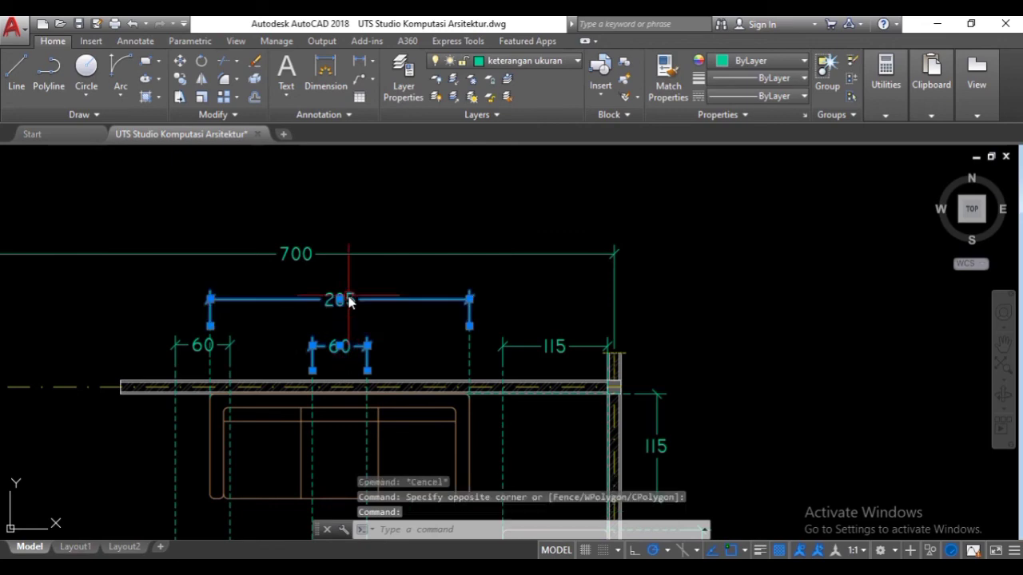
pyautogui.click(346, 255)
pyautogui.scroll(-1, 346, 258)
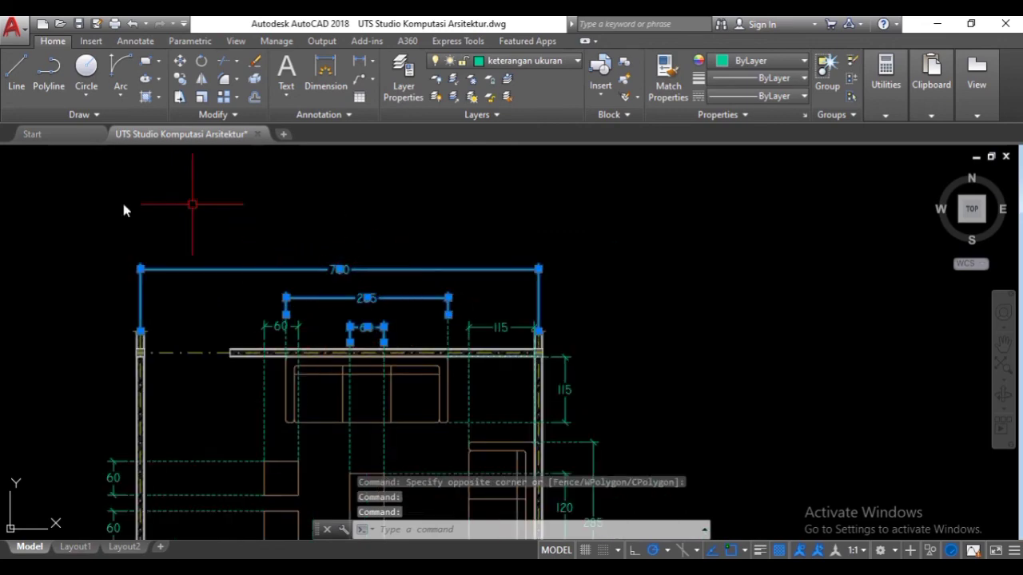
pyautogui.press('Escape')
# - Dimension the room's overall depth between the outer midpoints of the right wall's two corner columns, placing it at the right sofa length dimension's extension-line end
pyautogui.moveTo(429, 441); pyautogui.dragTo(269, 291, button='middle')
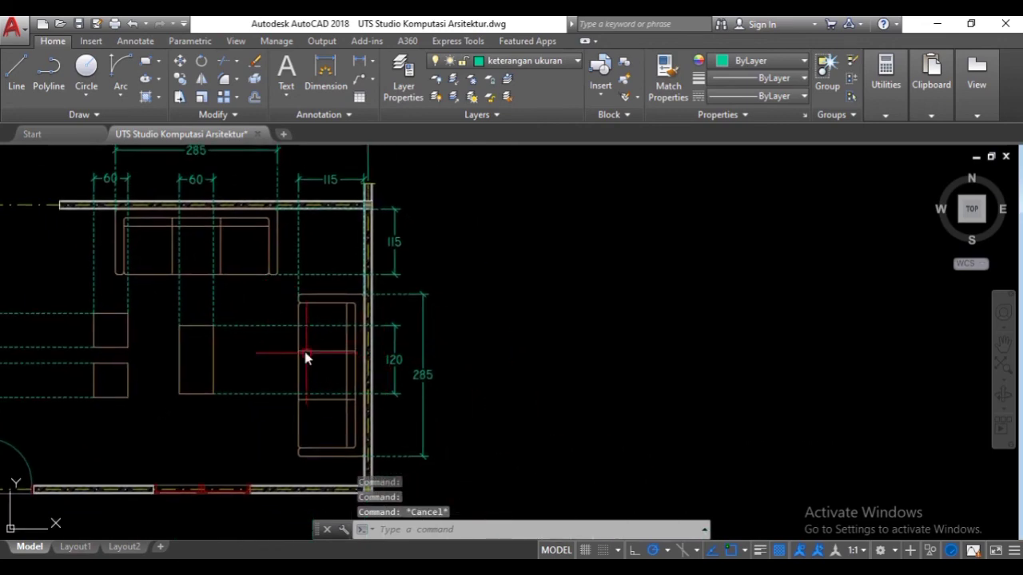
pyautogui.moveTo(390, 286)
pyautogui.mouseDown(button='middle')
pyautogui.moveTo(472, 320)
pyautogui.moveTo(502, 289)
pyautogui.mouseUp(button='middle')
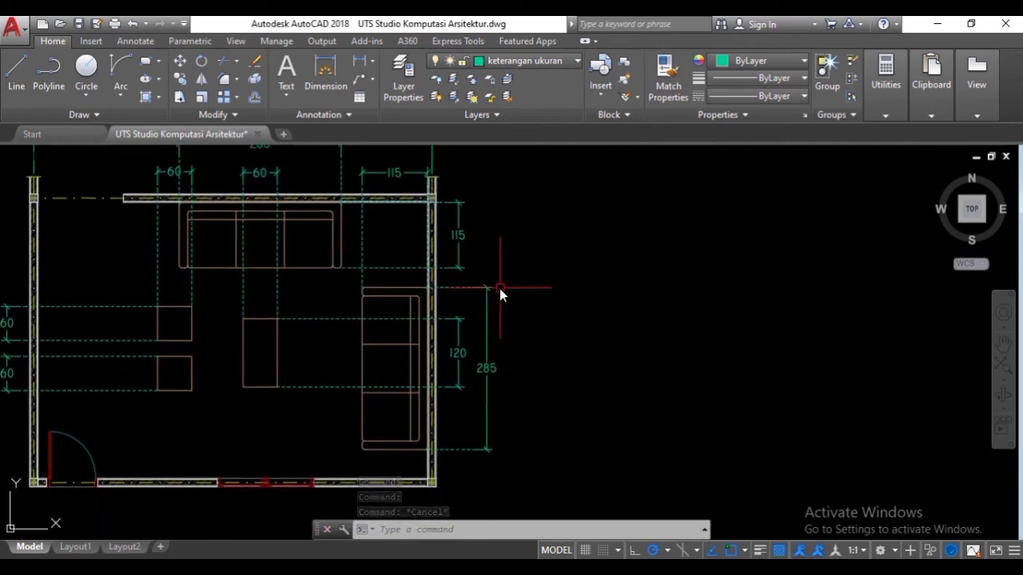
pyautogui.write('dim')
pyautogui.press('Return')
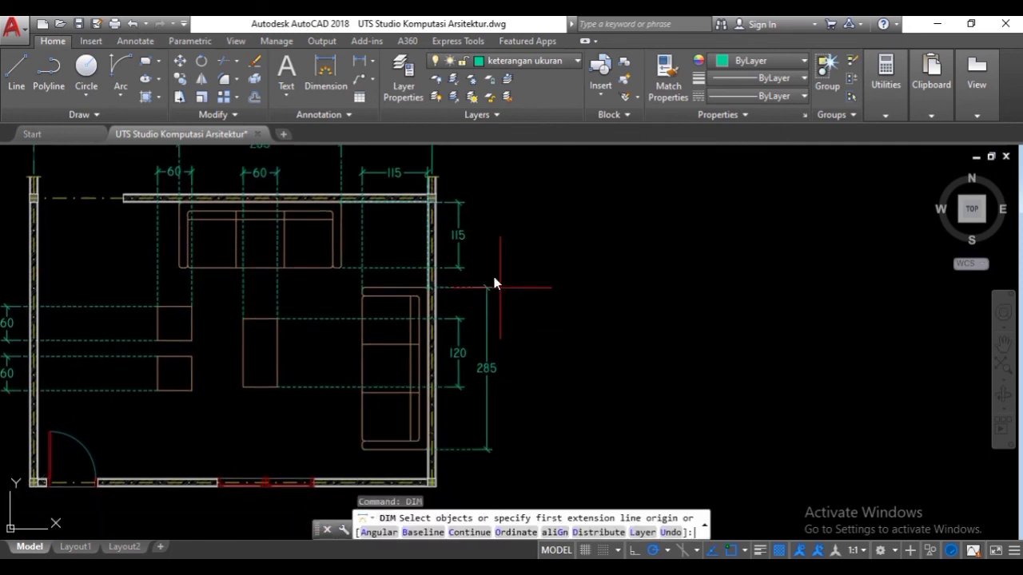
pyautogui.scroll(4, 437, 209)
pyautogui.scroll(4, 443, 210)
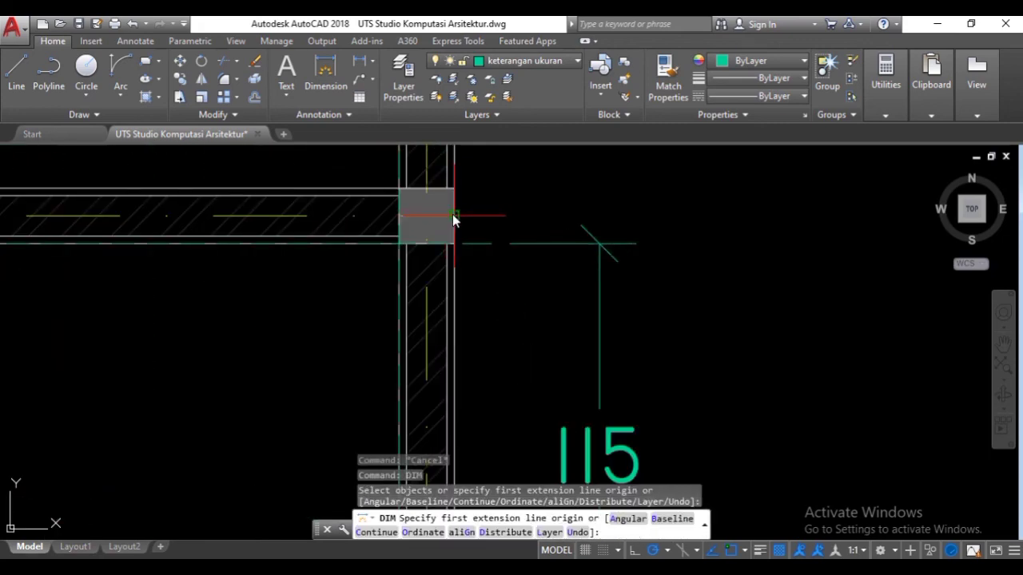
pyautogui.click(453, 214)
pyautogui.scroll(-7, 452, 214)
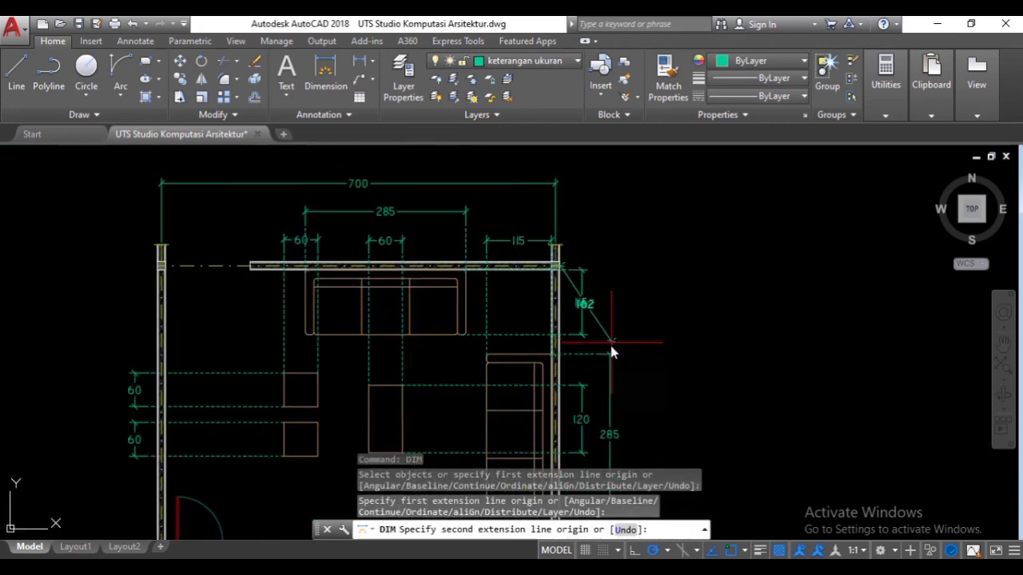
pyautogui.scroll(2, 489, 342)
pyautogui.scroll(4, 489, 342)
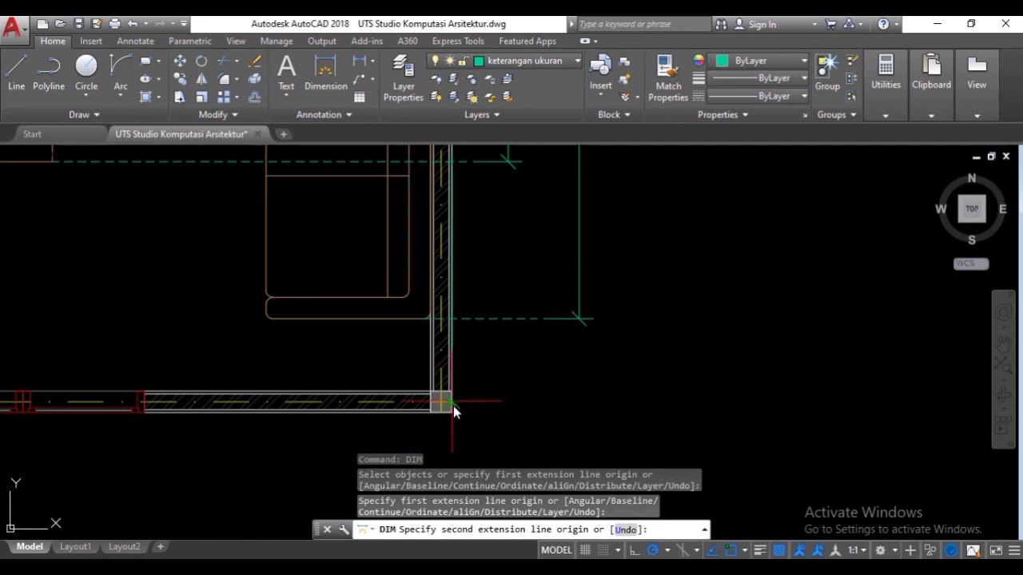
pyautogui.click(452, 406)
pyautogui.scroll(-4, 570, 387)
pyautogui.scroll(-3, 571, 391)
pyautogui.scroll(5, 584, 388)
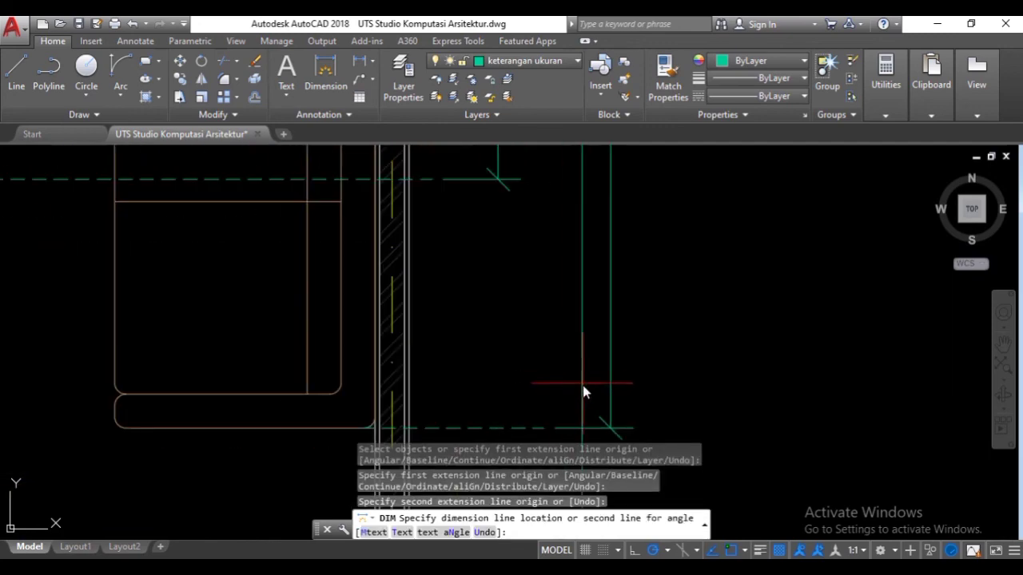
pyautogui.scroll(2, 425, 221)
pyautogui.moveTo(426, 219)
pyautogui.mouseDown(button='middle')
pyautogui.moveTo(495, 384)
pyautogui.moveTo(372, 224)
pyautogui.mouseUp(button='middle')
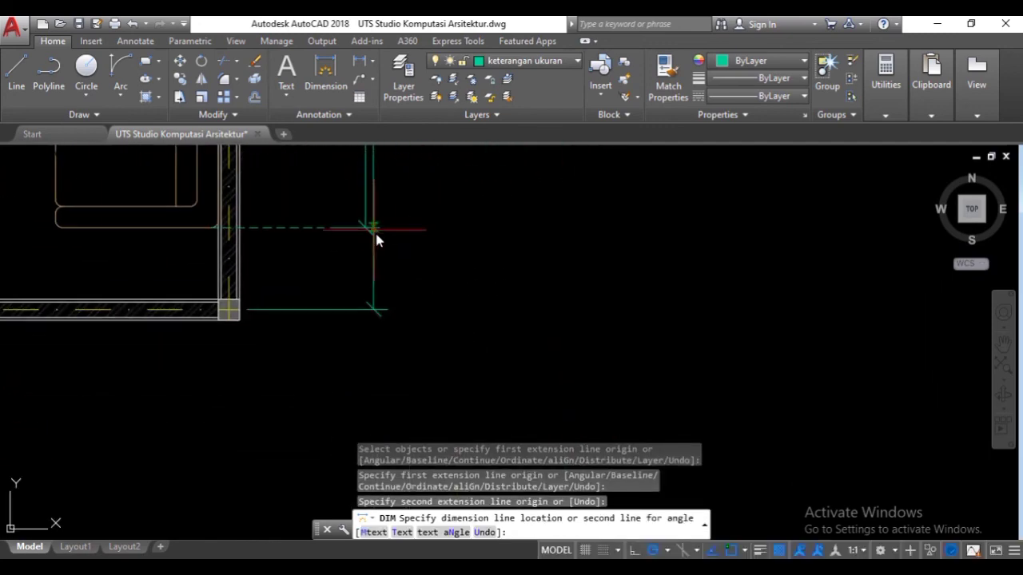
pyautogui.scroll(5, 369, 220)
pyautogui.click(376, 195)
pyautogui.scroll(-3, 419, 247)
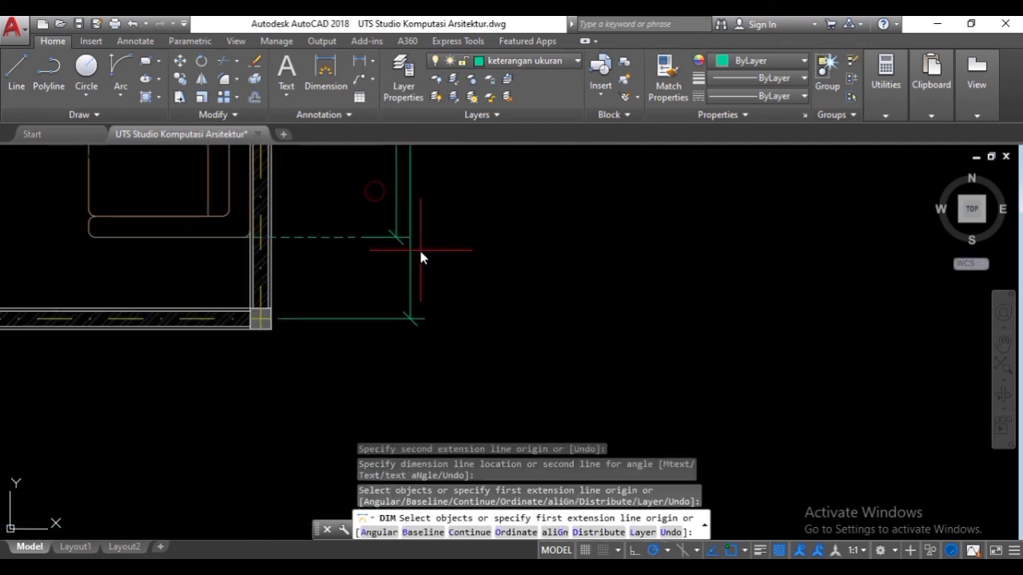
pyautogui.press('Return')
# - Move the room's overall depth dimension line outward to the right by 40
pyautogui.click(407, 205)
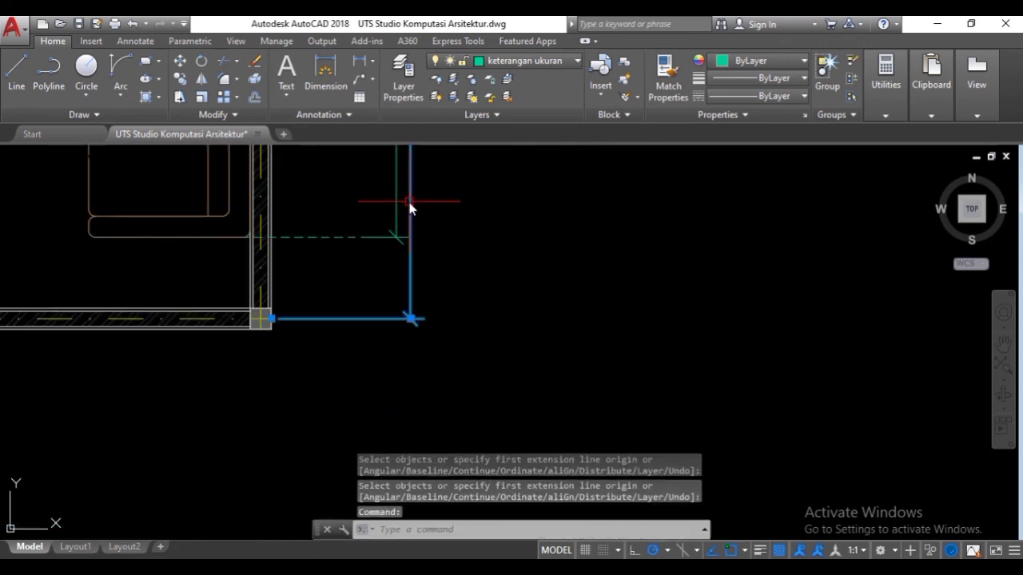
pyautogui.moveTo(407, 205); pyautogui.dragTo(466, 317, button='middle')
pyautogui.scroll(-2, 454, 244)
pyautogui.moveTo(455, 242); pyautogui.dragTo(467, 323, button='middle')
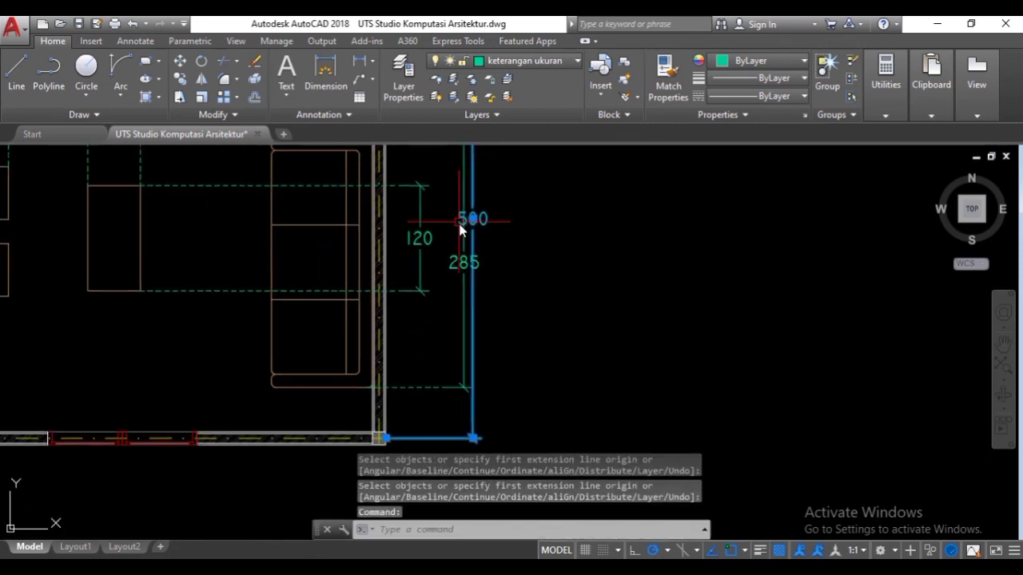
pyautogui.click(474, 217)
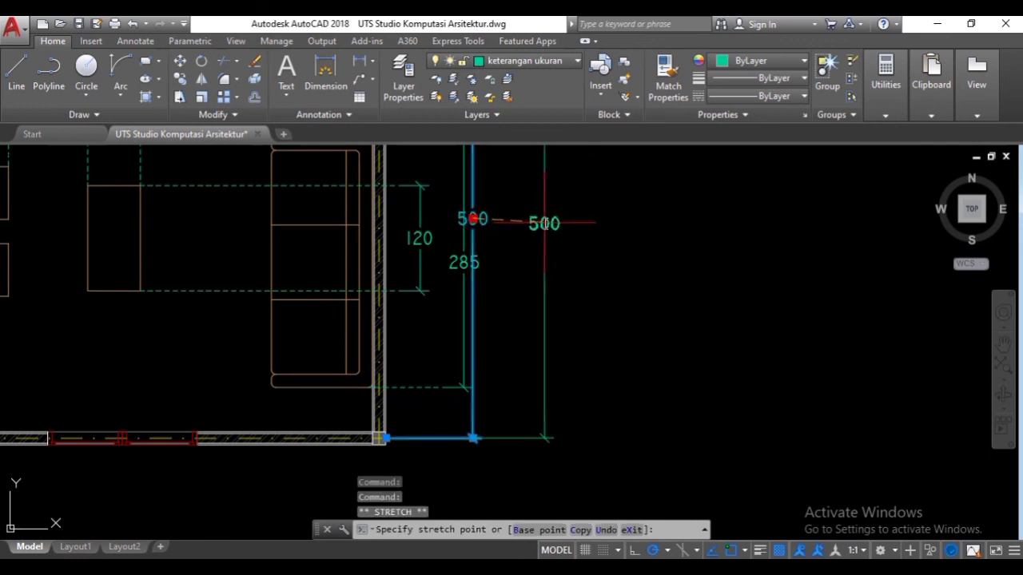
pyautogui.write('40')
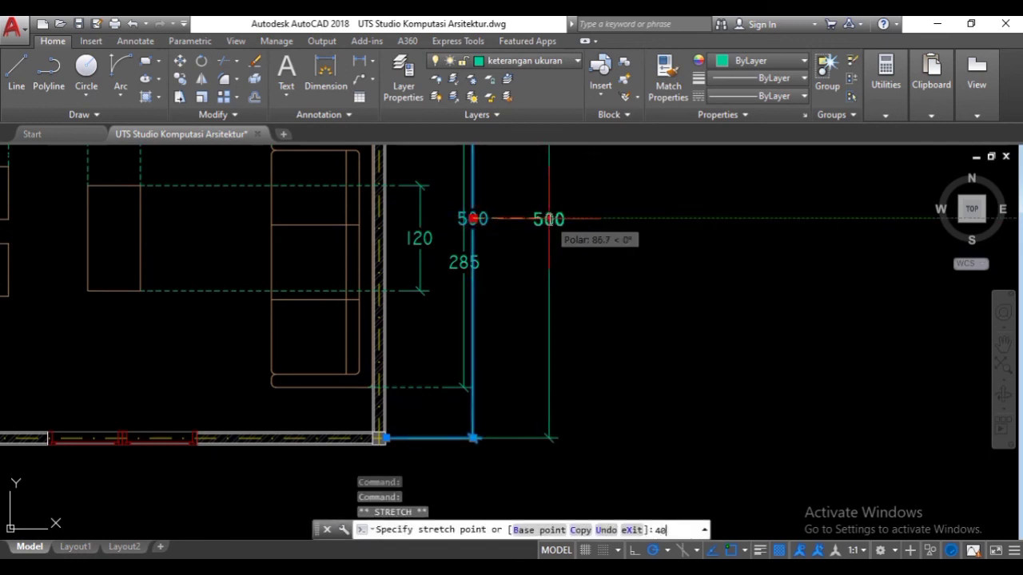
pyautogui.press('Return')
pyautogui.press('Escape')
pyautogui.scroll(-5, 594, 279)
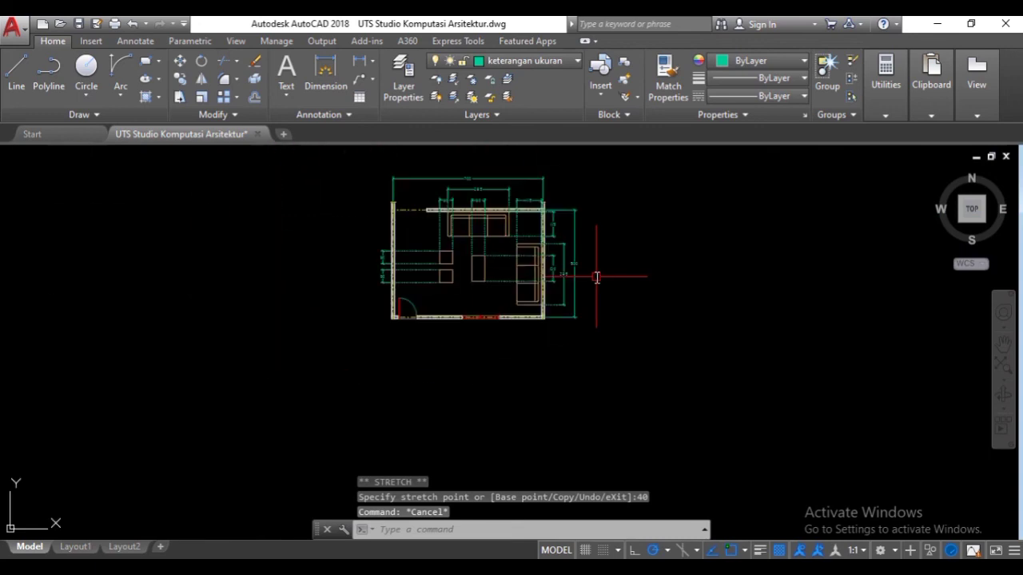
pyautogui.scroll(2, 465, 198)
pyautogui.moveTo(562, 259); pyautogui.dragTo(526, 285, button='middle')
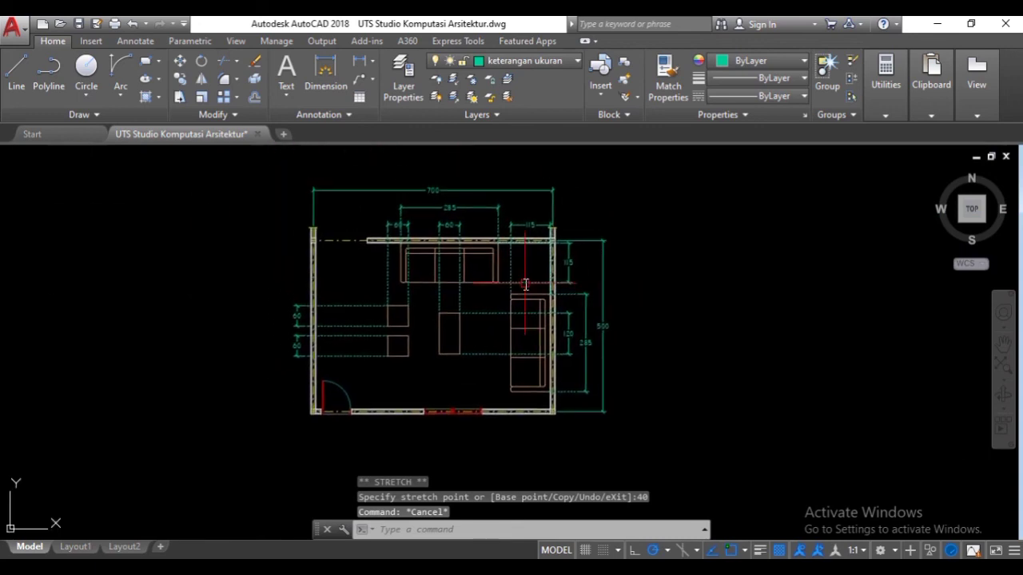